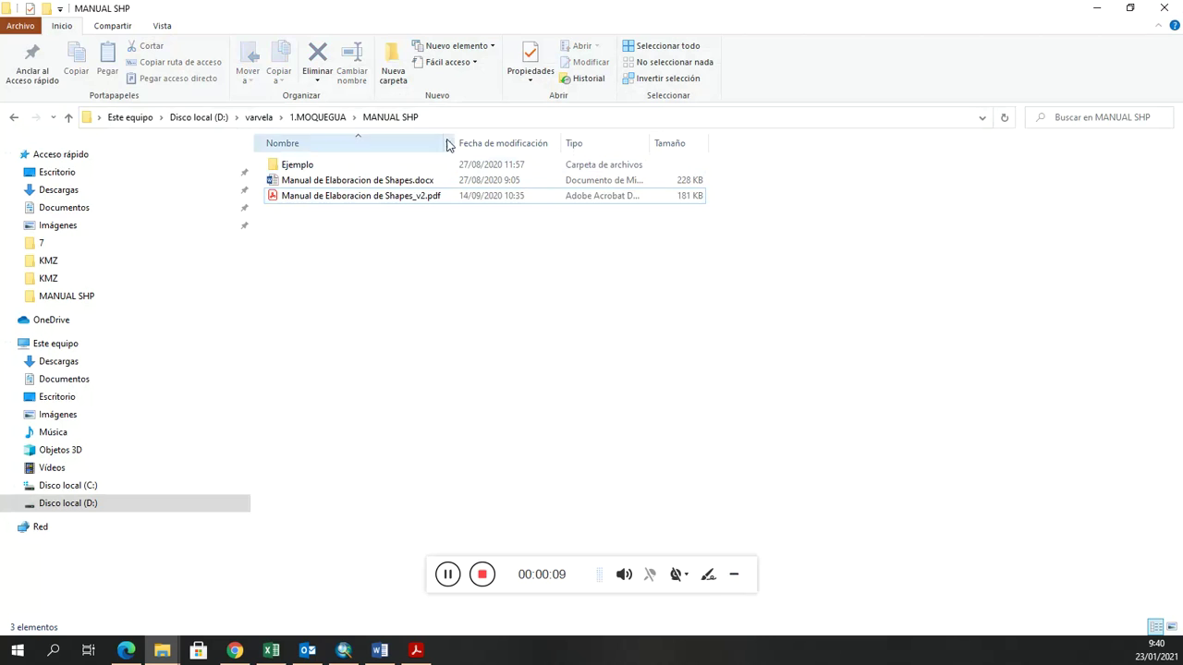
# Show the full path of the MANUAL SHP folder in its address.
pyautogui.click(446, 119)
pyautogui.click(446, 118)
pyautogui.moveTo(309, 120); pyautogui.dragTo(86, 119)
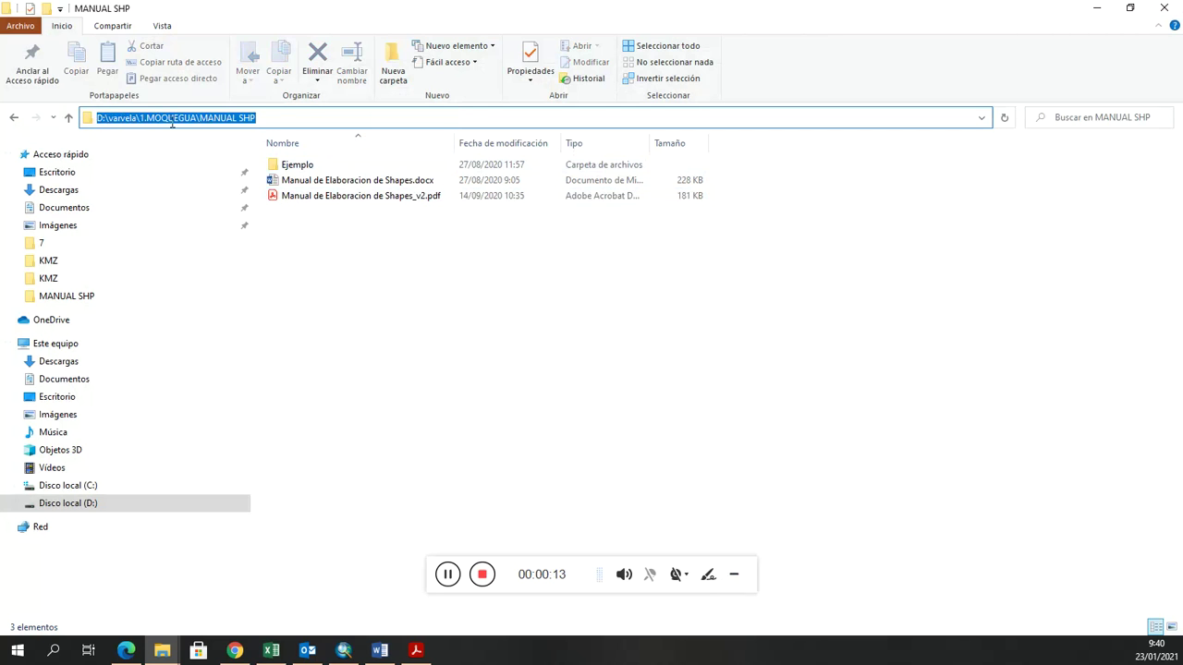
pyautogui.click(436, 274)
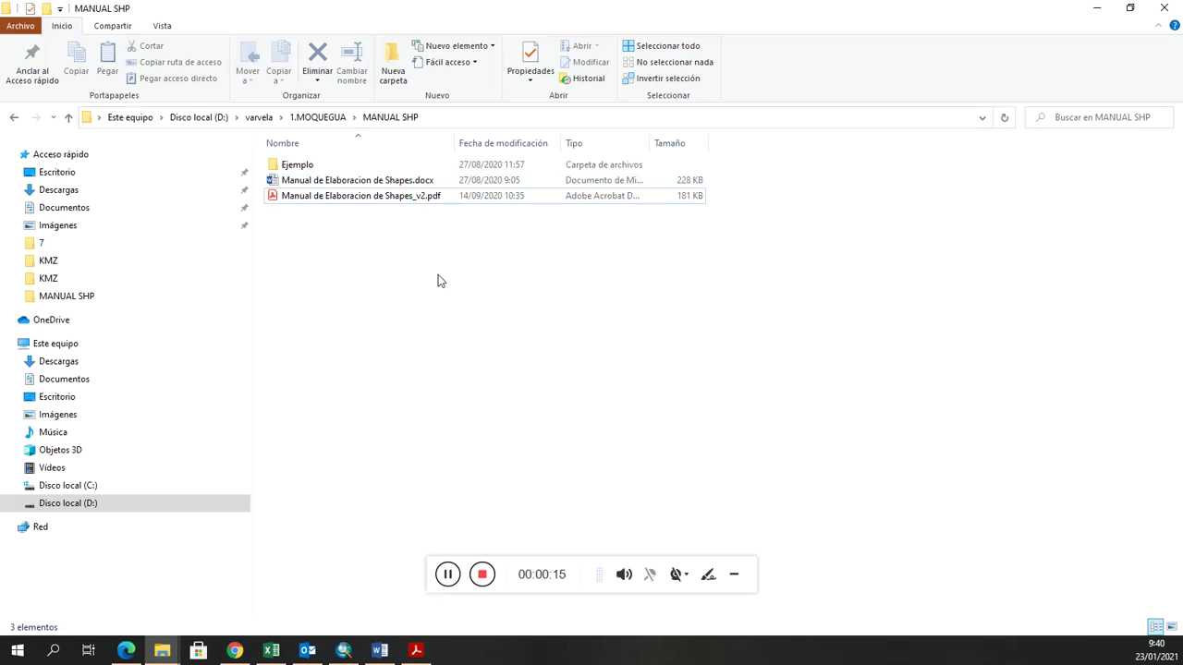
# Switch to the Manual de Elaboracion de Shapes_v2 PDF and review the required attribute fields, especially section 3.2 on INFRAESTRUCTURA_APOYO.
pyautogui.click(416, 651)
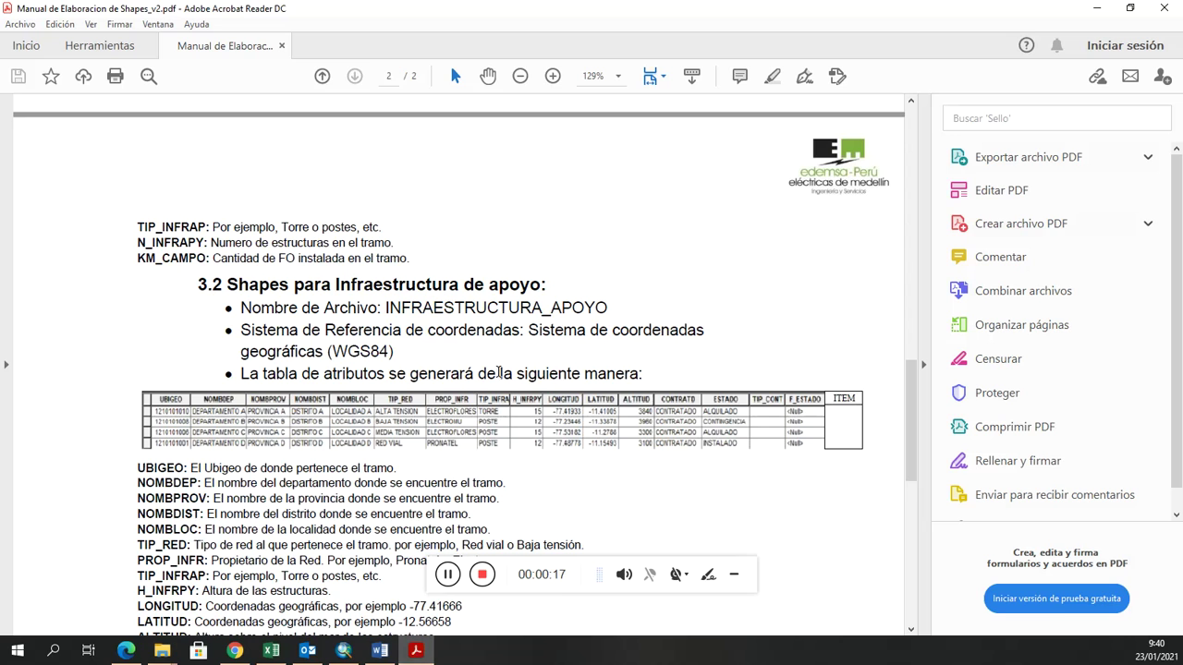
pyautogui.scroll(3, 504, 367)
pyautogui.scroll(-8, 507, 360)
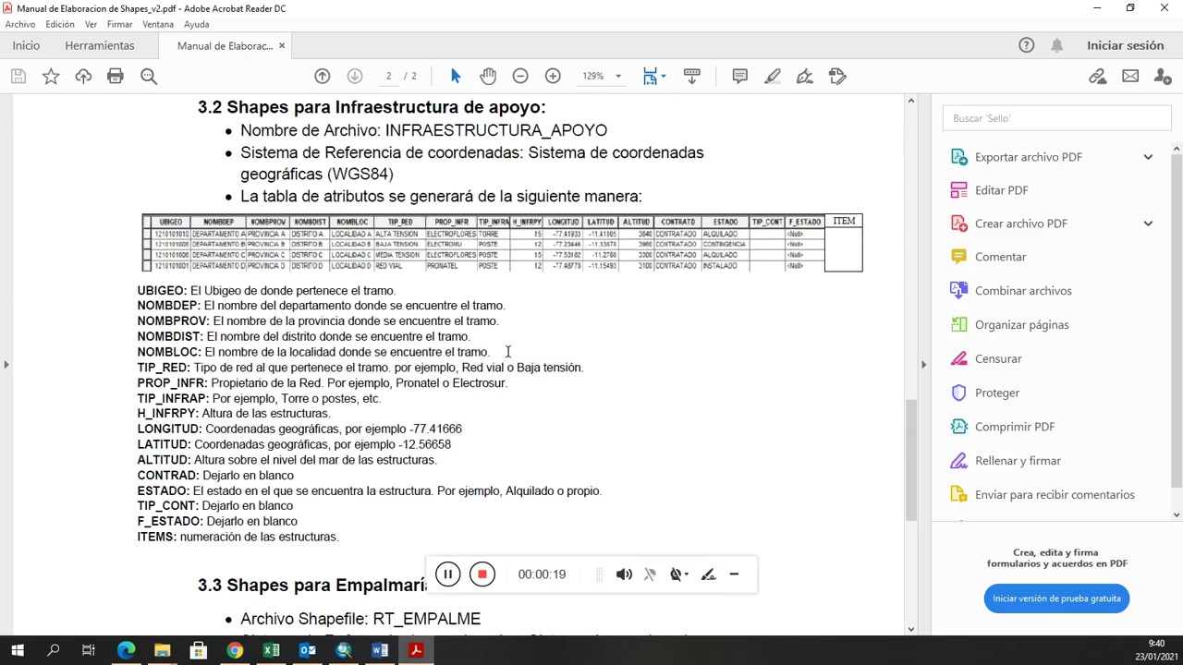
pyautogui.scroll(-5, 507, 351)
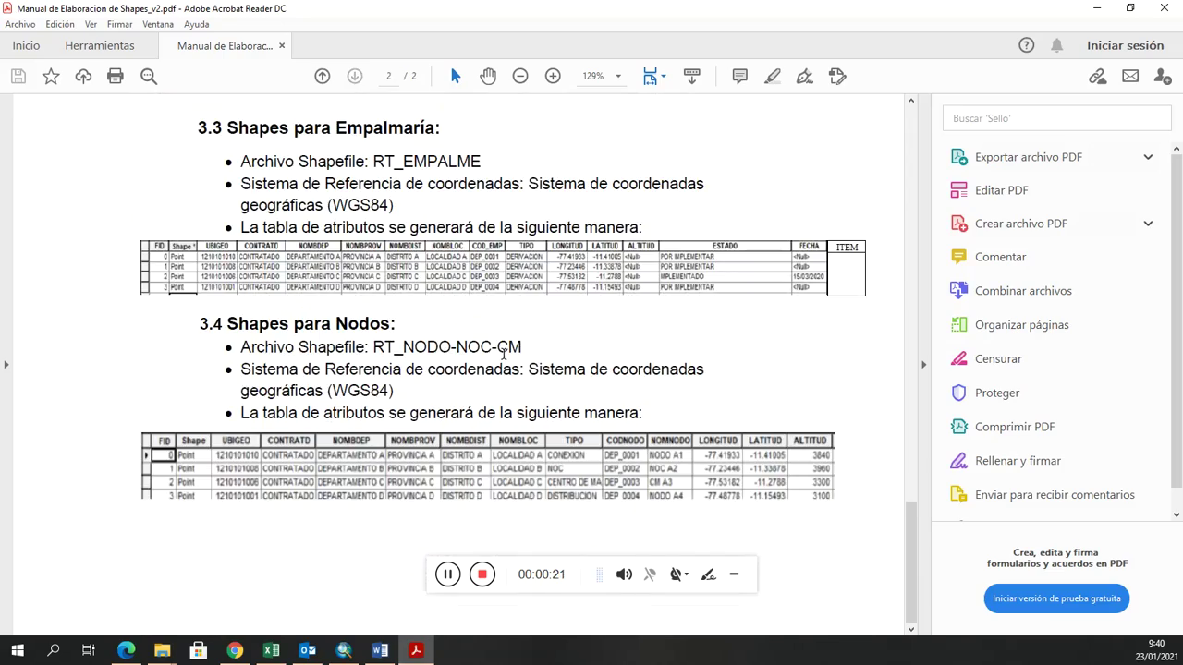
pyautogui.scroll(3, 503, 354)
pyautogui.scroll(15, 504, 354)
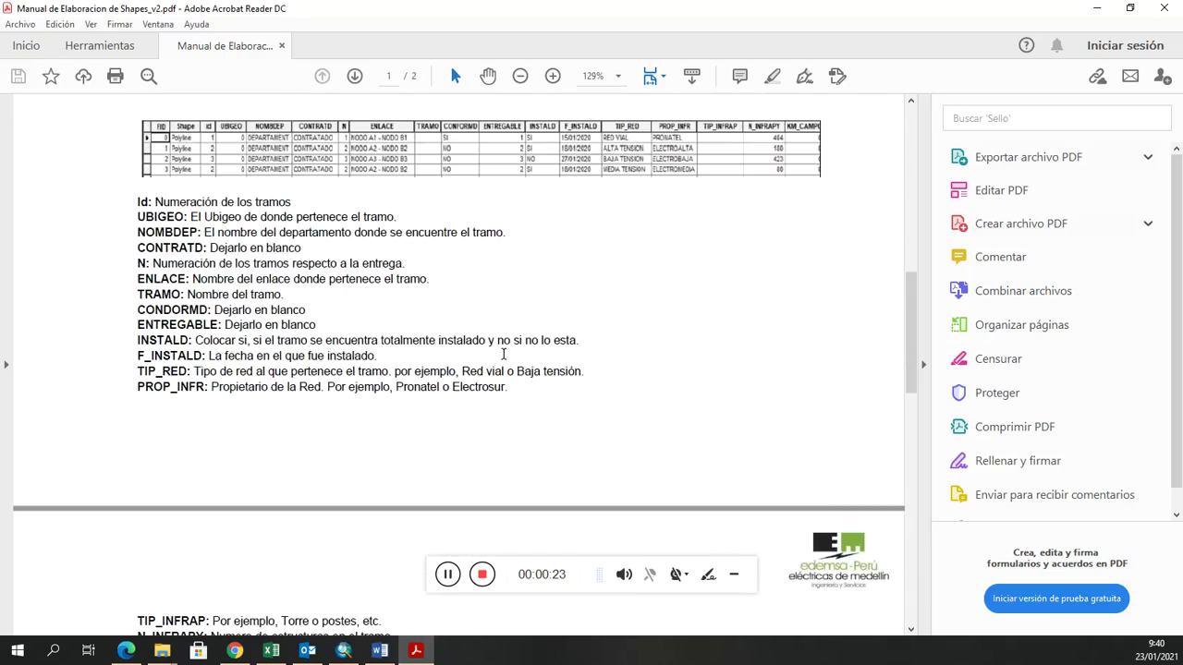
pyautogui.scroll(-14, 504, 354)
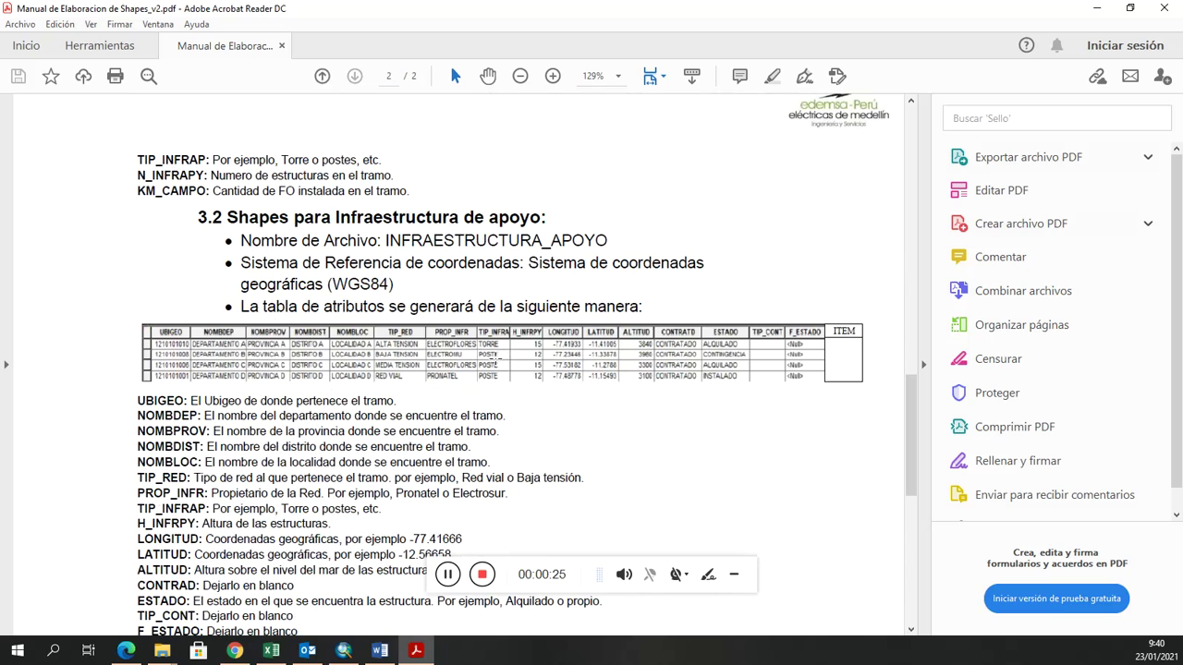
pyautogui.scroll(-2, 496, 356)
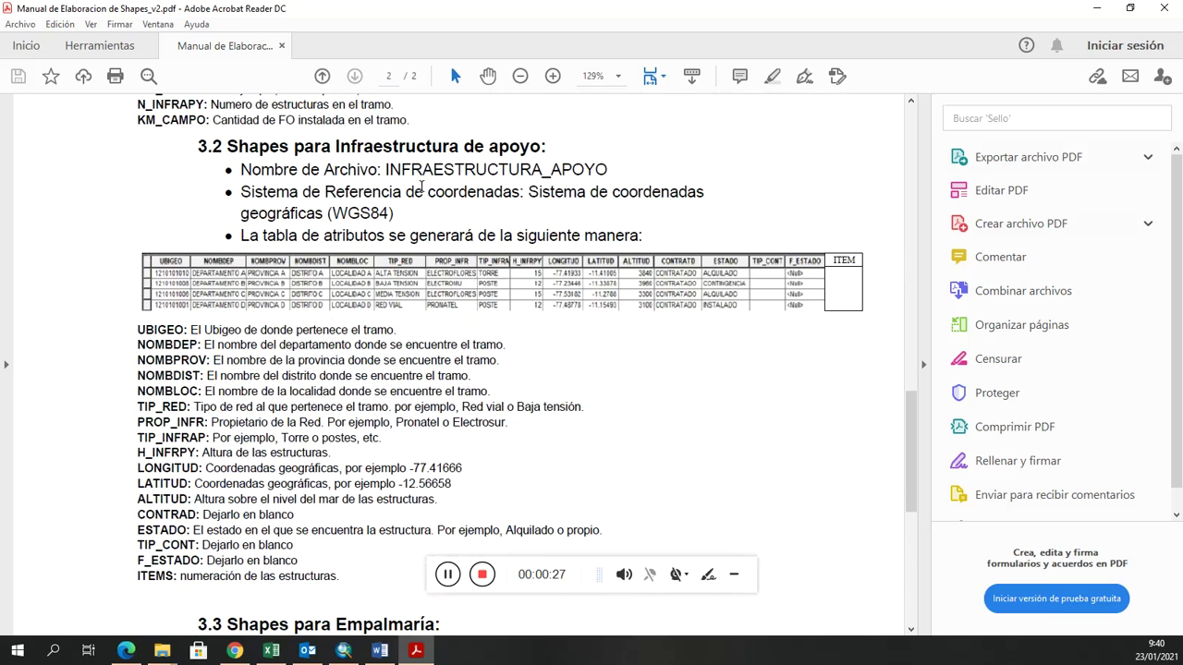
pyautogui.moveTo(351, 577); pyautogui.dragTo(140, 330)
pyautogui.click(250, 377)
# Close the TAC_482_LOCUMBA_ED_ITE folder window and open INFRAESTRUCTURA_APOYO.csv from the MOQ_303_ILO_ED_ILO SHP folder in Excel.
pyautogui.click(162, 651)
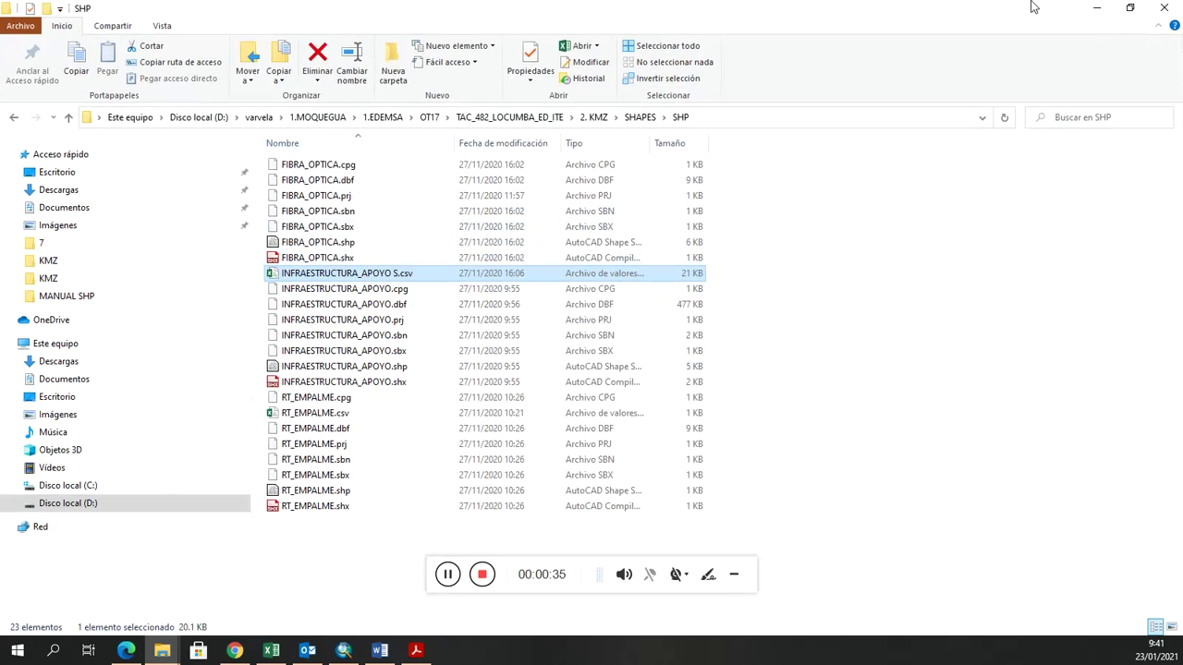
pyautogui.click(1164, 11)
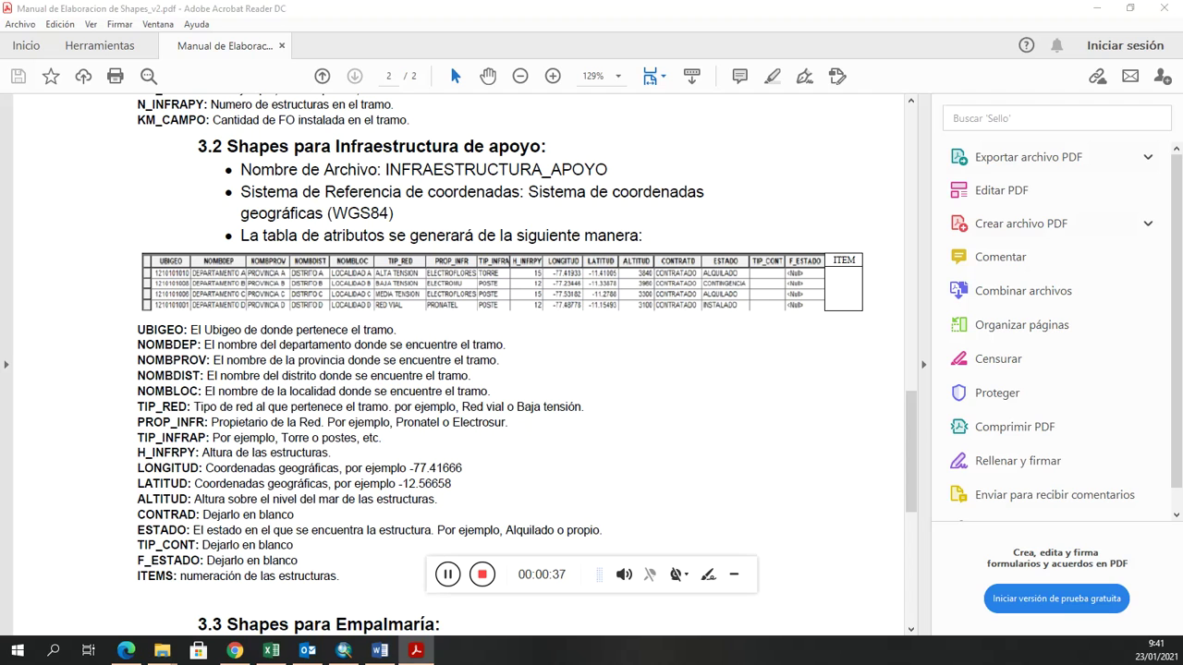
pyautogui.hotkey('alt', 'Tab')
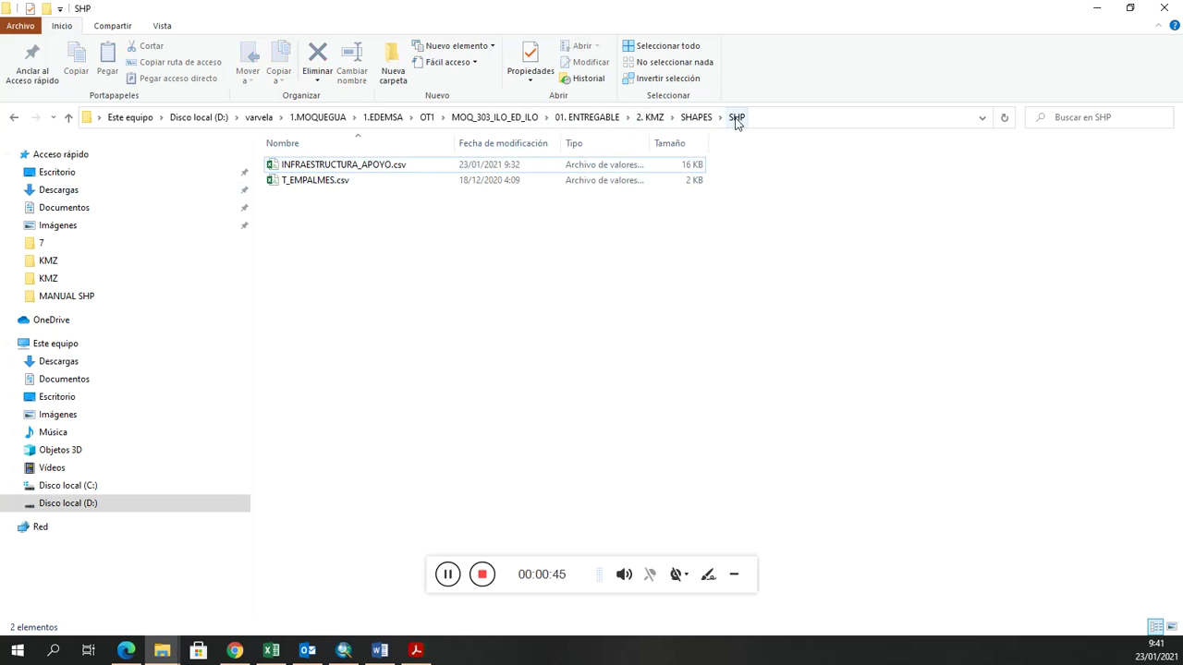
pyautogui.click(344, 169)
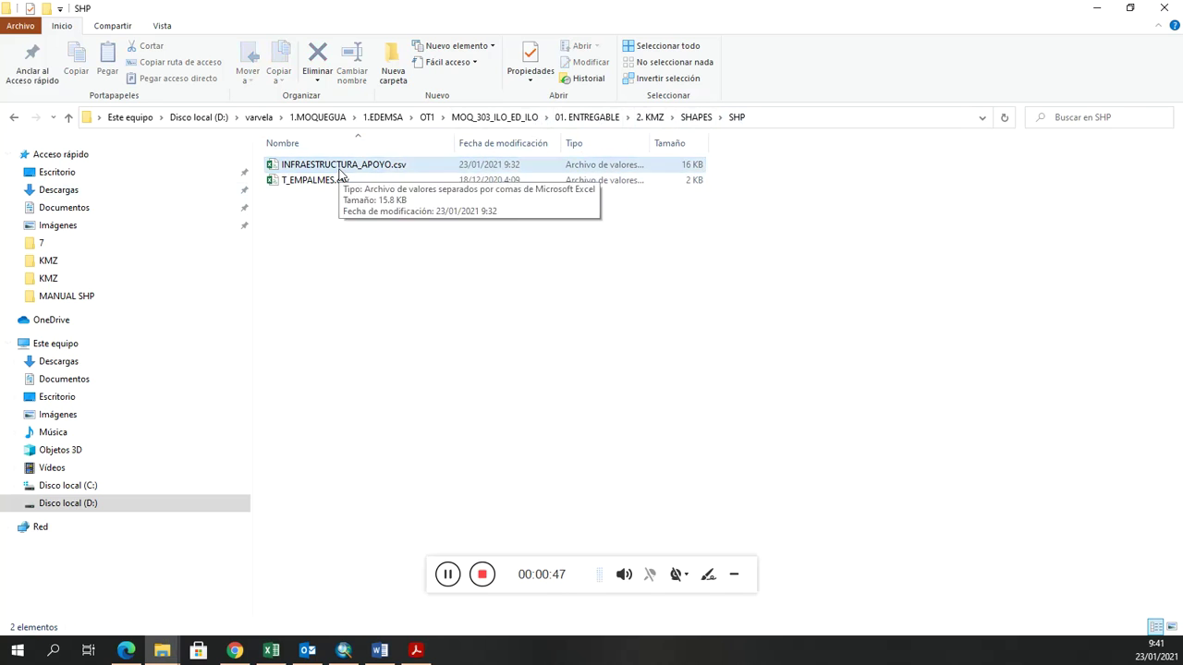
pyautogui.click(736, 577)
pyautogui.doubleClick(381, 166)
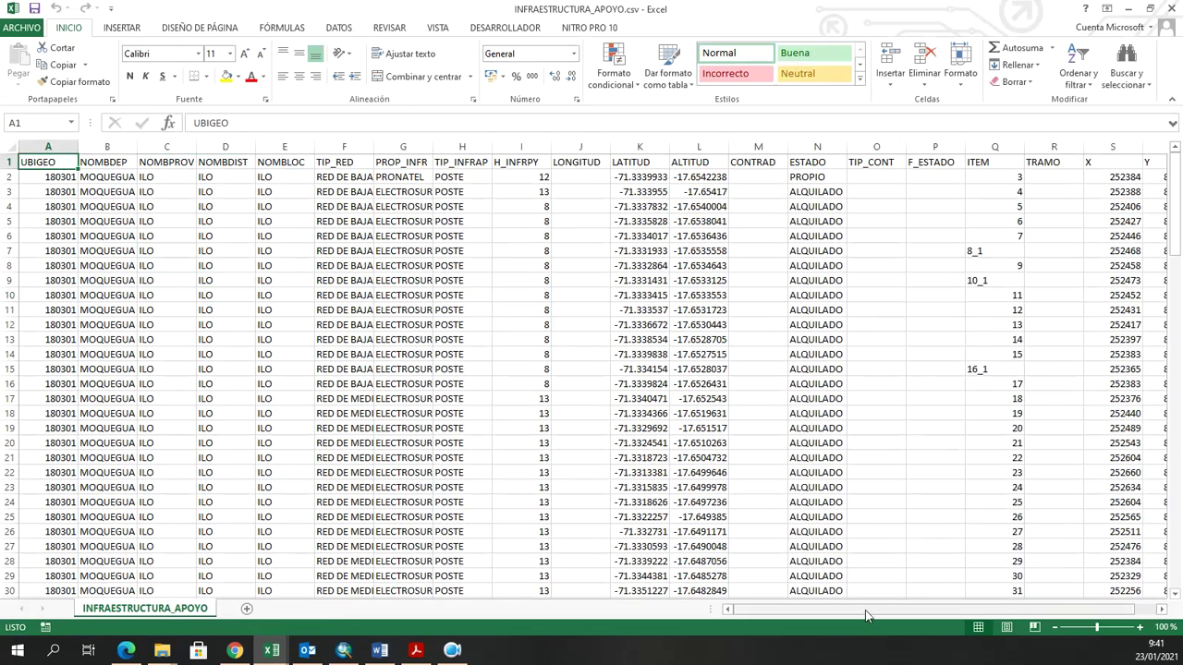
# Examine the X and Y coordinate columns of the pole records in INFRAESTRUCTURA_APOYO.csv.
pyautogui.moveTo(867, 617); pyautogui.dragTo(893, 617)
pyautogui.click(1072, 280)
pyautogui.click(1056, 177)
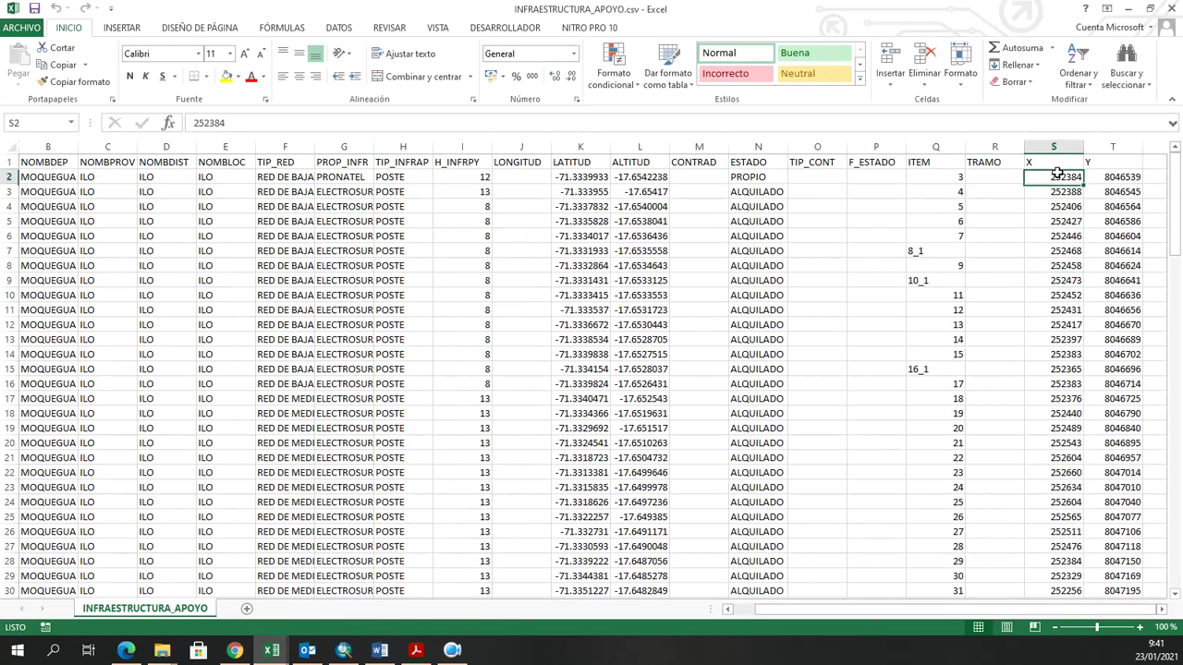
pyautogui.click(1062, 165)
pyautogui.click(1102, 166)
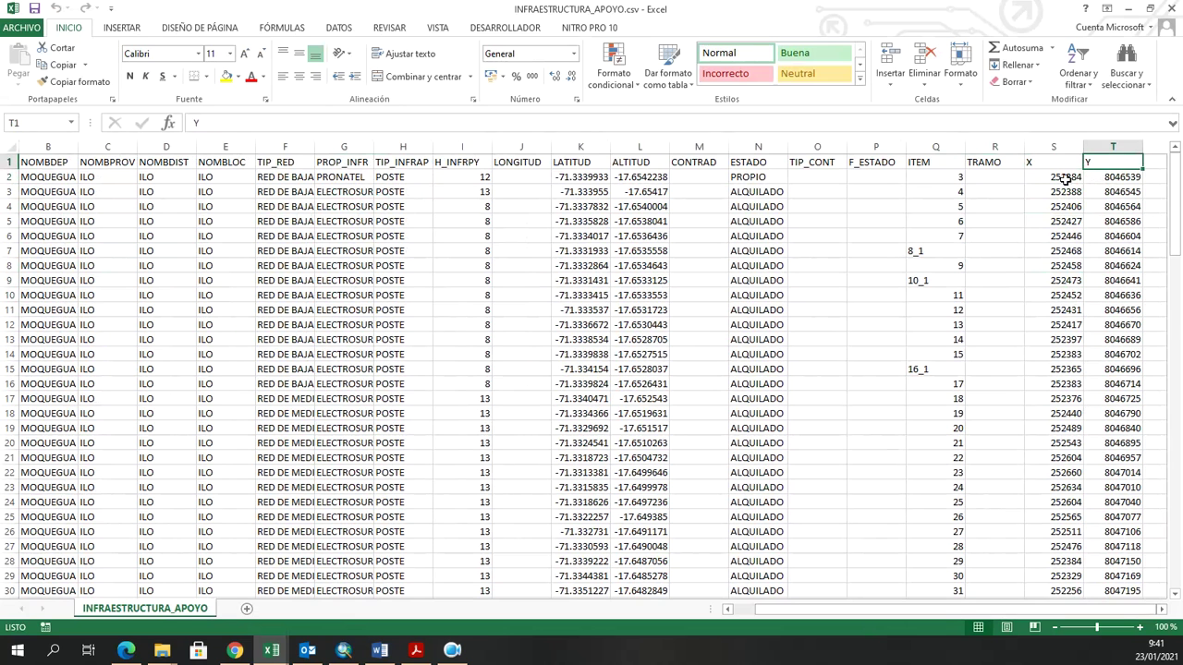
pyautogui.click(1066, 179)
pyautogui.scroll(-17, 868, 517)
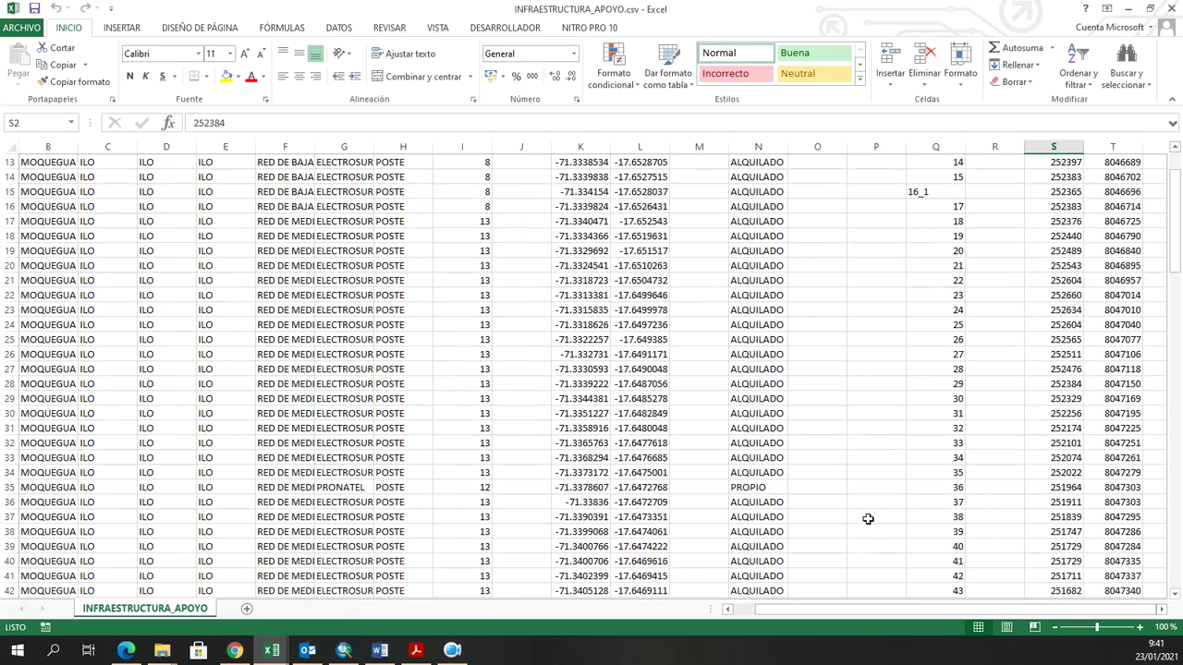
pyautogui.scroll(-4, 868, 517)
pyautogui.click(1069, 490)
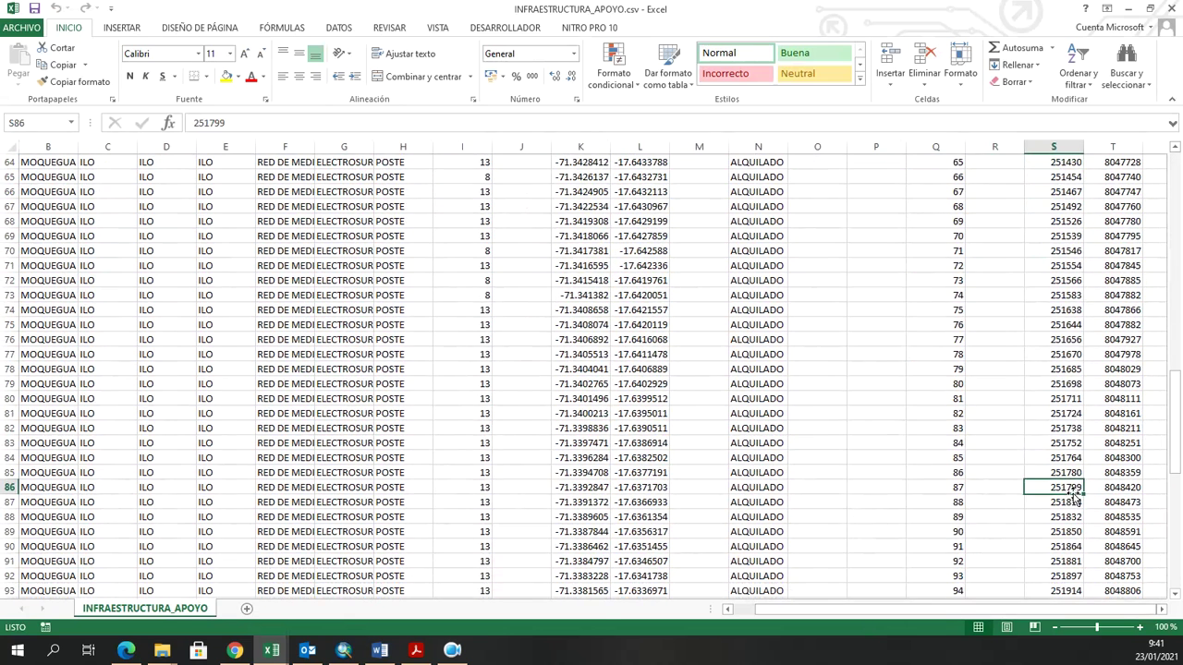
pyautogui.hotkey('ctrl', 'Up')
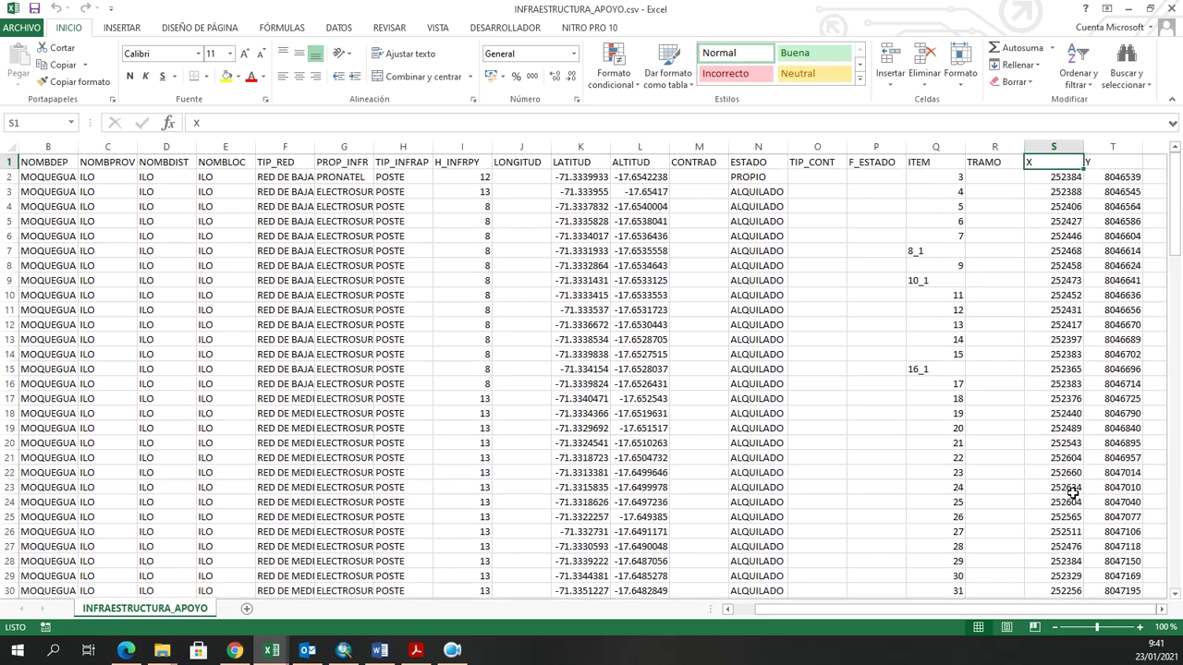
pyautogui.click(1068, 224)
# Copy the segment name MOQ_303_ILO_ED_ILO from the SHP folder path into cell R2 of the TRAMO column.
pyautogui.click(990, 179)
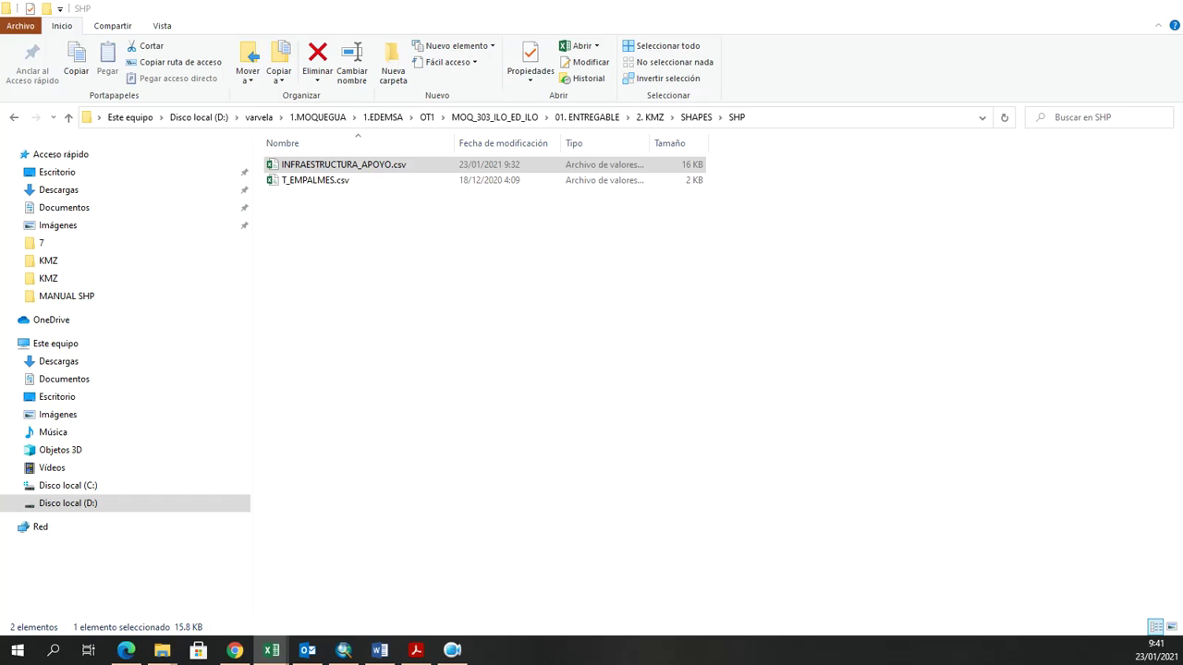
pyautogui.click(838, 343)
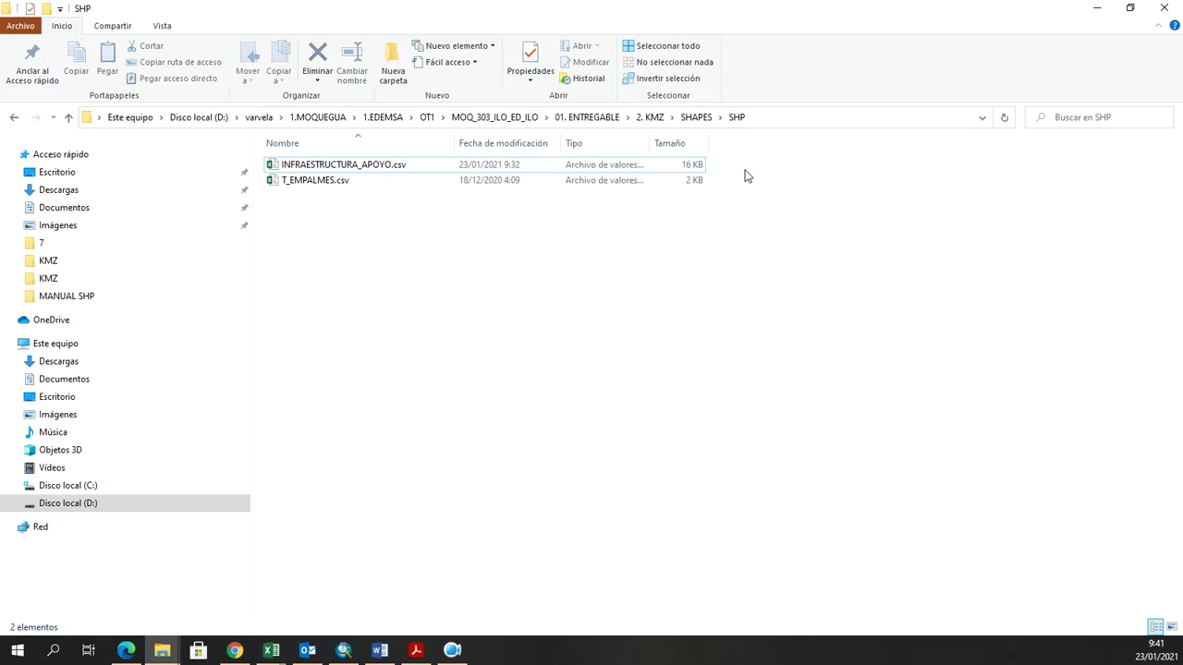
pyautogui.click(792, 125)
pyautogui.click(543, 123)
pyautogui.moveTo(350, 118); pyautogui.dragTo(268, 119)
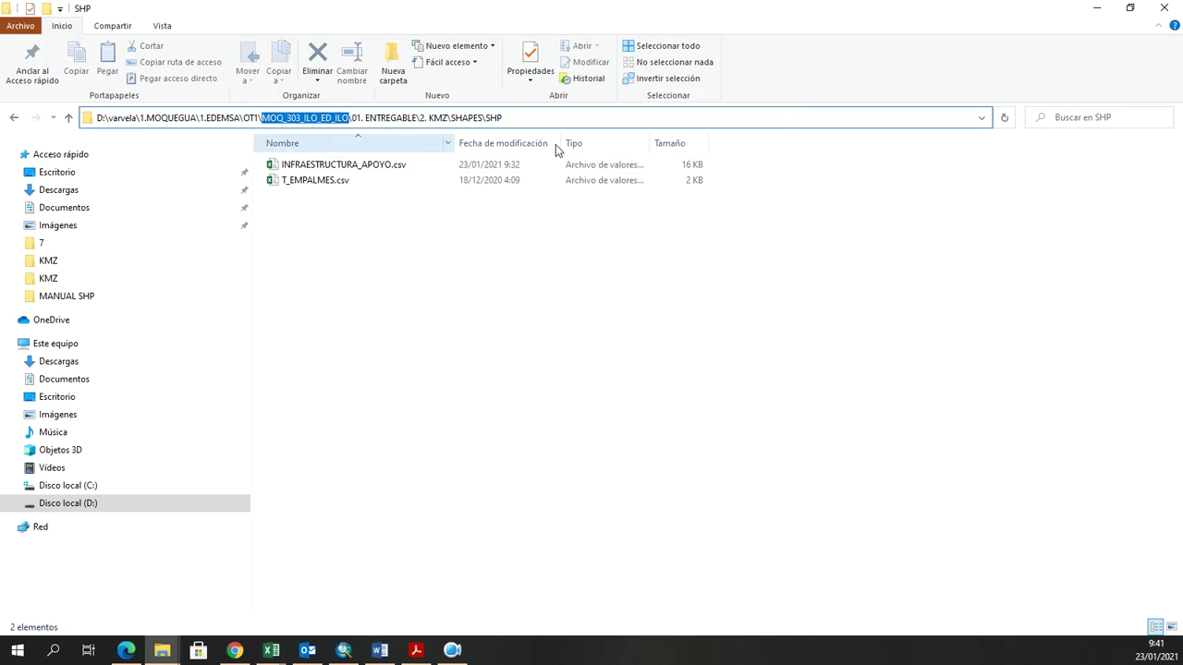
pyautogui.click(1097, 8)
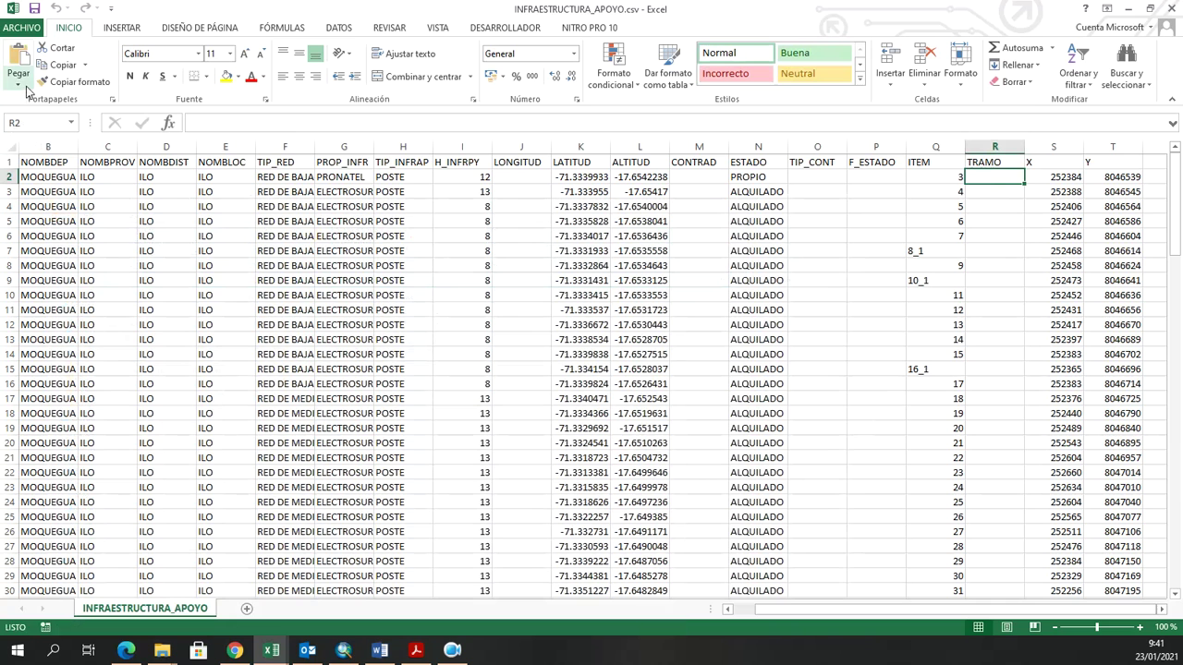
pyautogui.write('MOQ_303_ILO_ED_ILO')
# Fill the TRAMO column with the value of R2 down to the last record in row 126.
pyautogui.hotkey('ctrl', 'c')
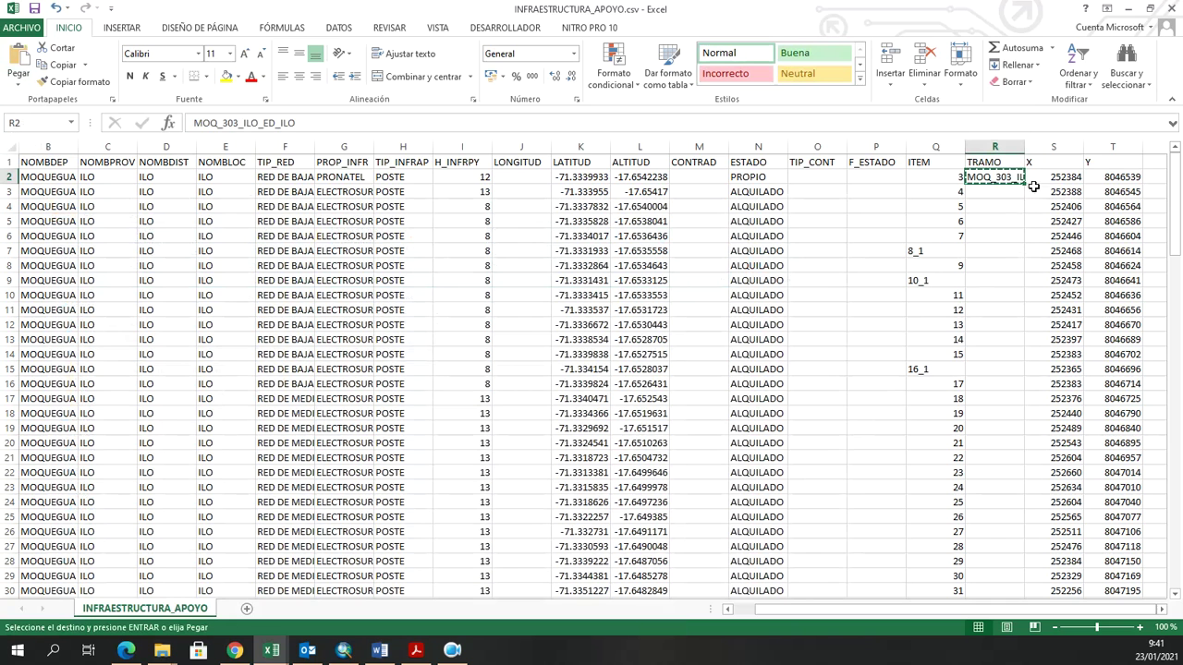
pyautogui.click(1038, 179)
pyautogui.hotkey('ctrl', 'Down')
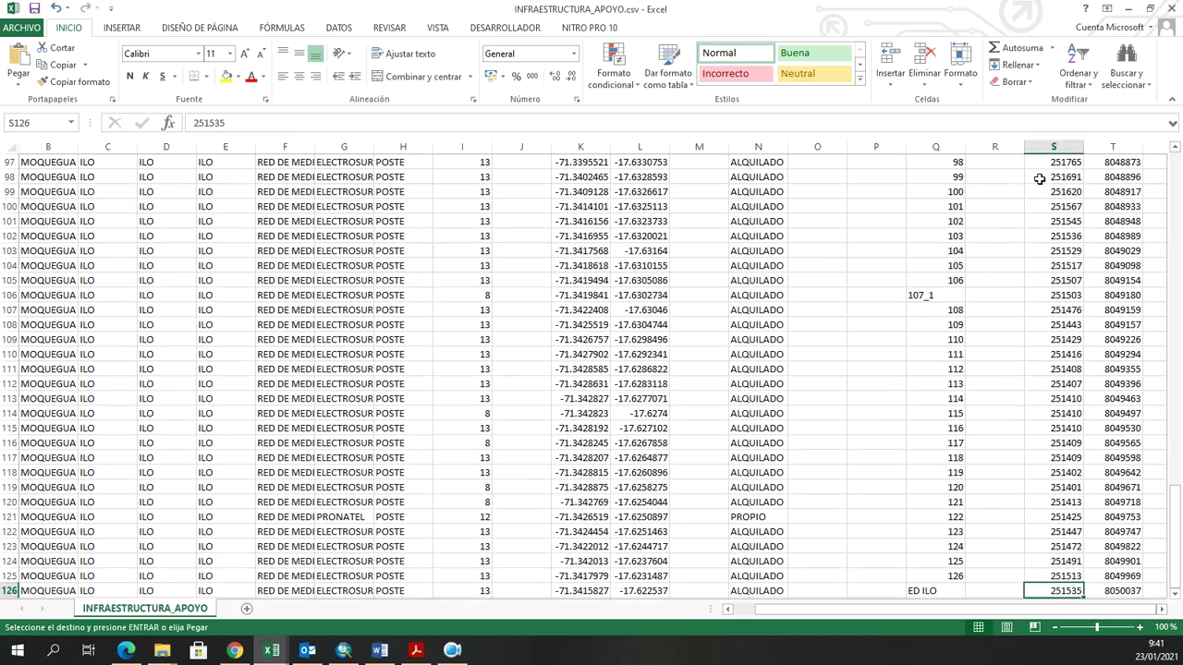
pyautogui.press('Left')
pyautogui.hotkey('ctrl', 'shift', 'Up')
pyautogui.hotkey('ctrl', 'v')
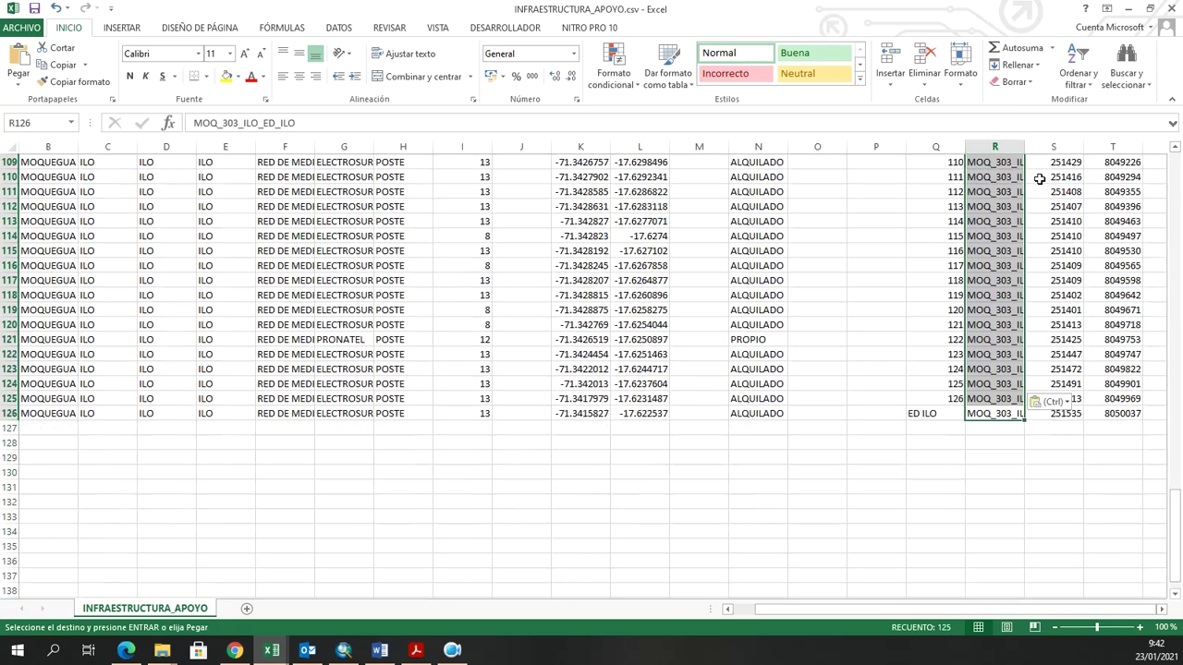
pyautogui.scroll(-1, 1039, 179)
pyautogui.click(994, 235)
# Save INFRAESTRUCTURA_APOYO.csv and close the workbook.
pyautogui.click(34, 8)
pyautogui.click(543, 368)
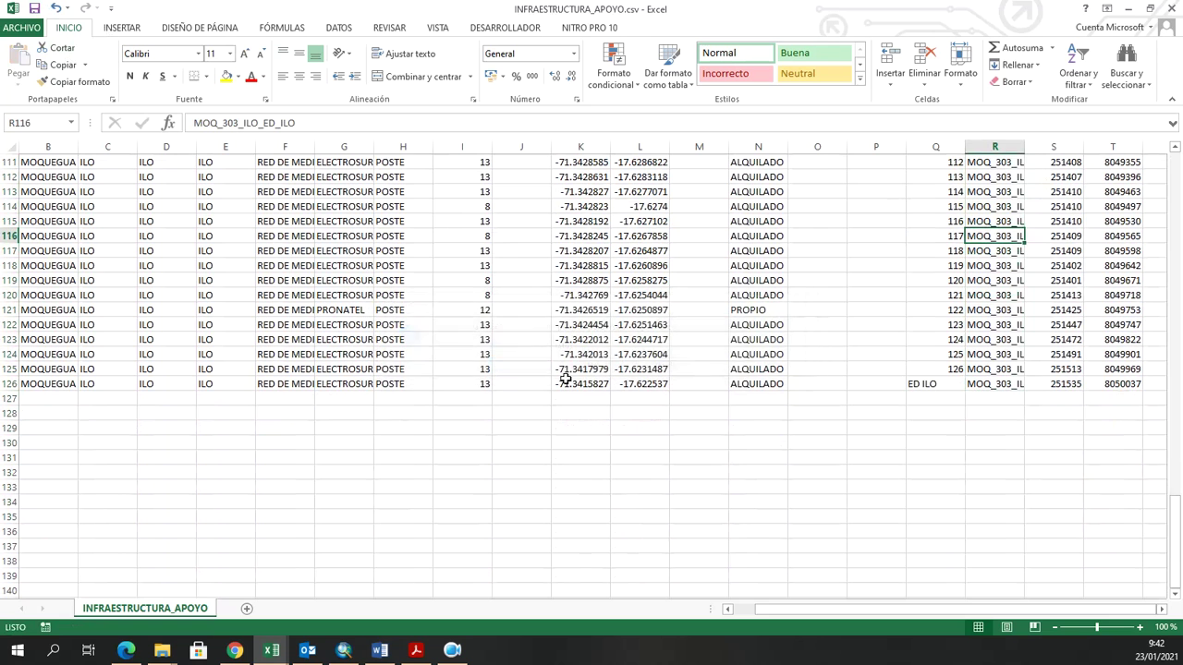
pyautogui.click(699, 329)
pyautogui.click(1063, 280)
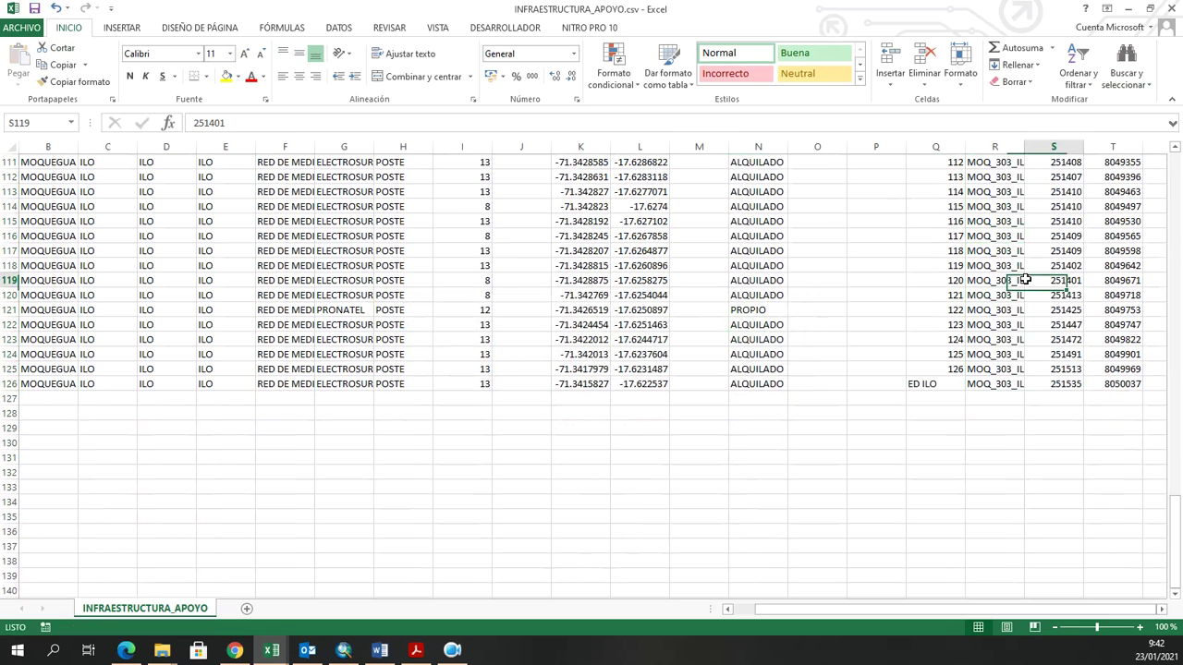
pyautogui.click(1176, 8)
pyautogui.click(526, 347)
pyautogui.click(523, 368)
# Switch to ArcMap and refresh the connected MOQ_303_ILO_ED_ILO SHP folder in the Catalog.
pyautogui.click(343, 650)
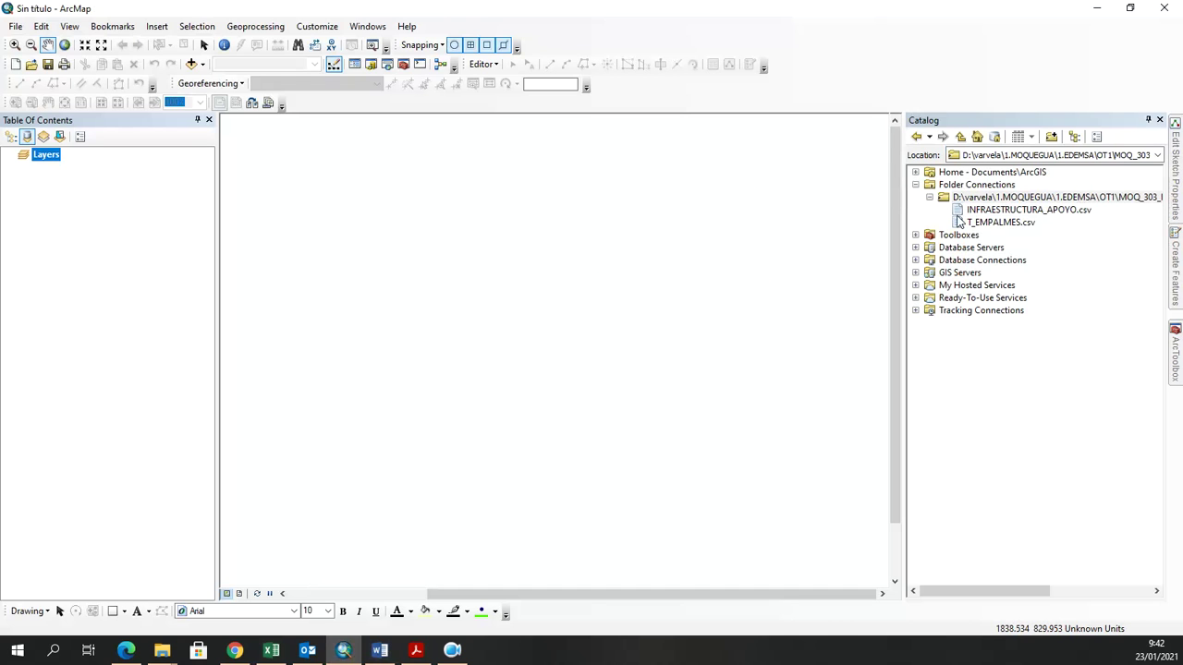
pyautogui.click(930, 198)
pyautogui.click(930, 199)
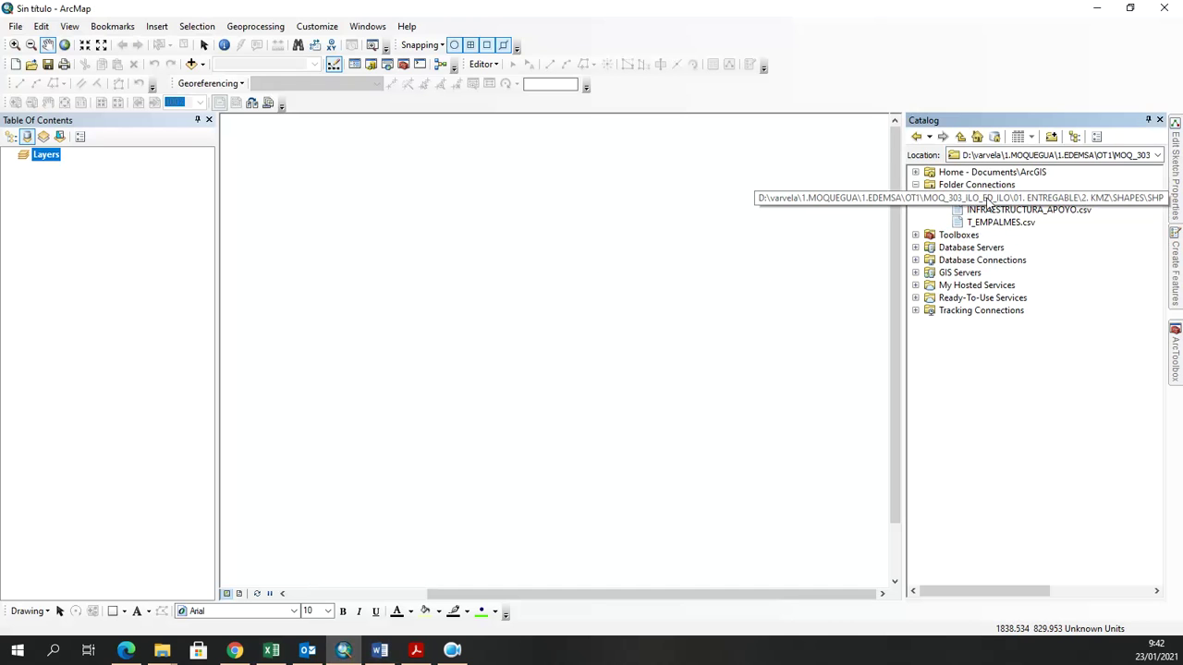
pyautogui.rightClick(992, 201)
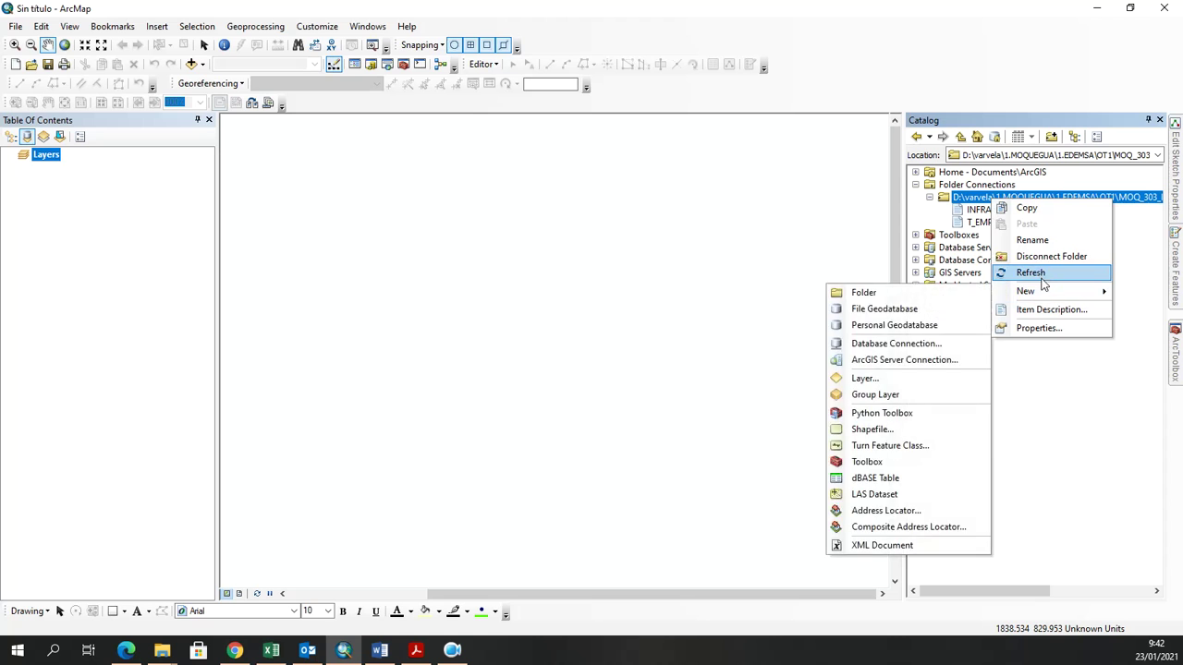
pyautogui.click(1037, 274)
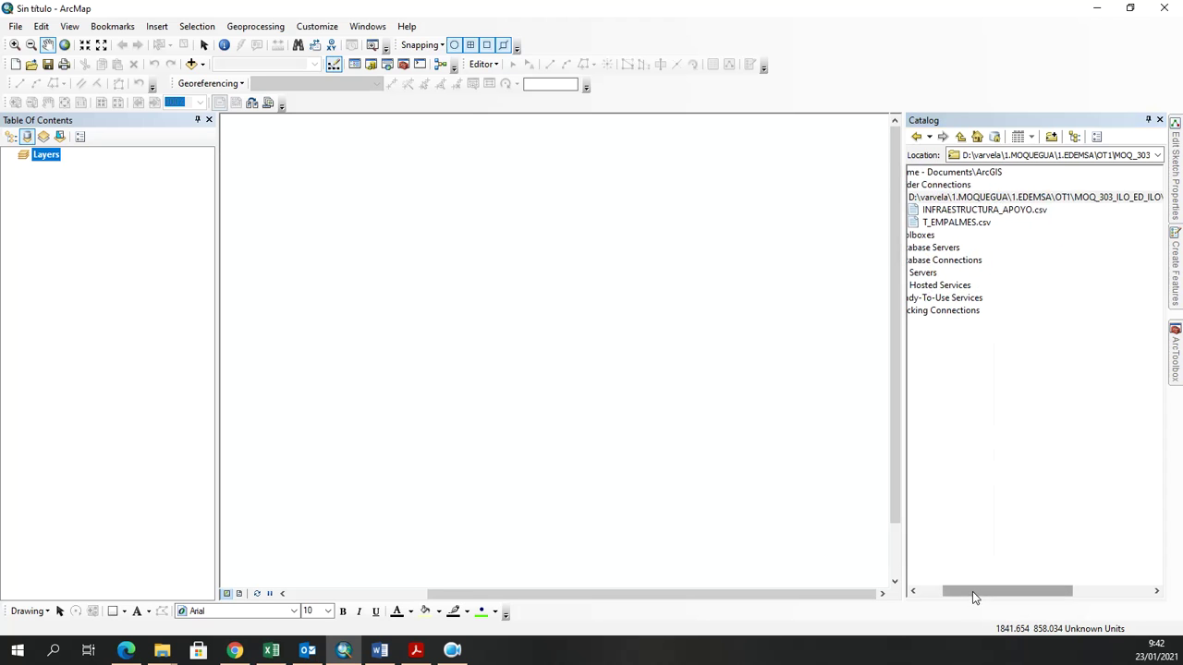
# Add the INFRAESTRUCTURA_APOYO.csv table to the map from the connected MOQ_303_ILO_ED_ILO folder.
pyautogui.click(200, 64)
pyautogui.click(231, 82)
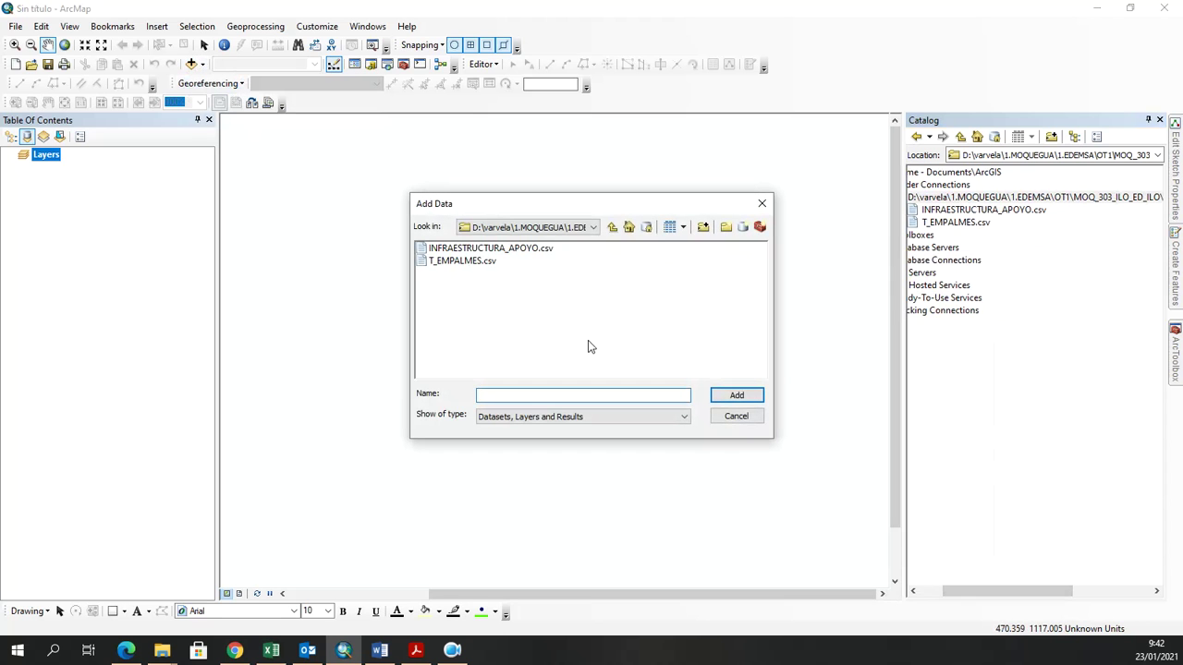
pyautogui.click(615, 228)
pyautogui.click(615, 228)
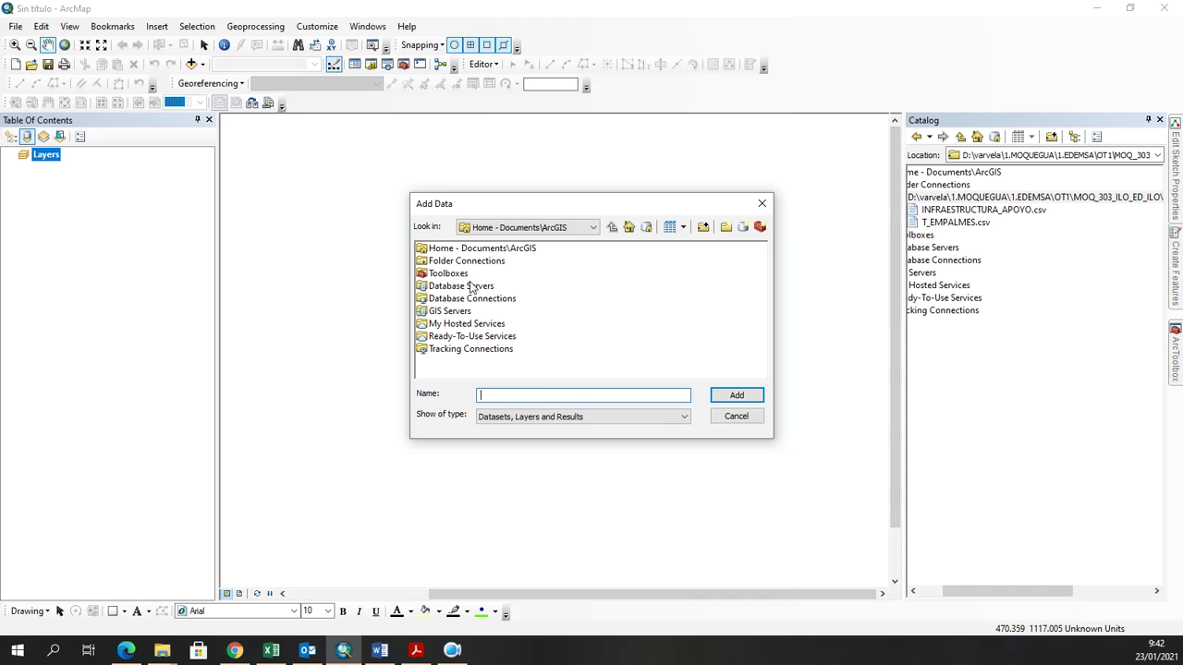
pyautogui.moveTo(559, 368); pyautogui.dragTo(450, 241)
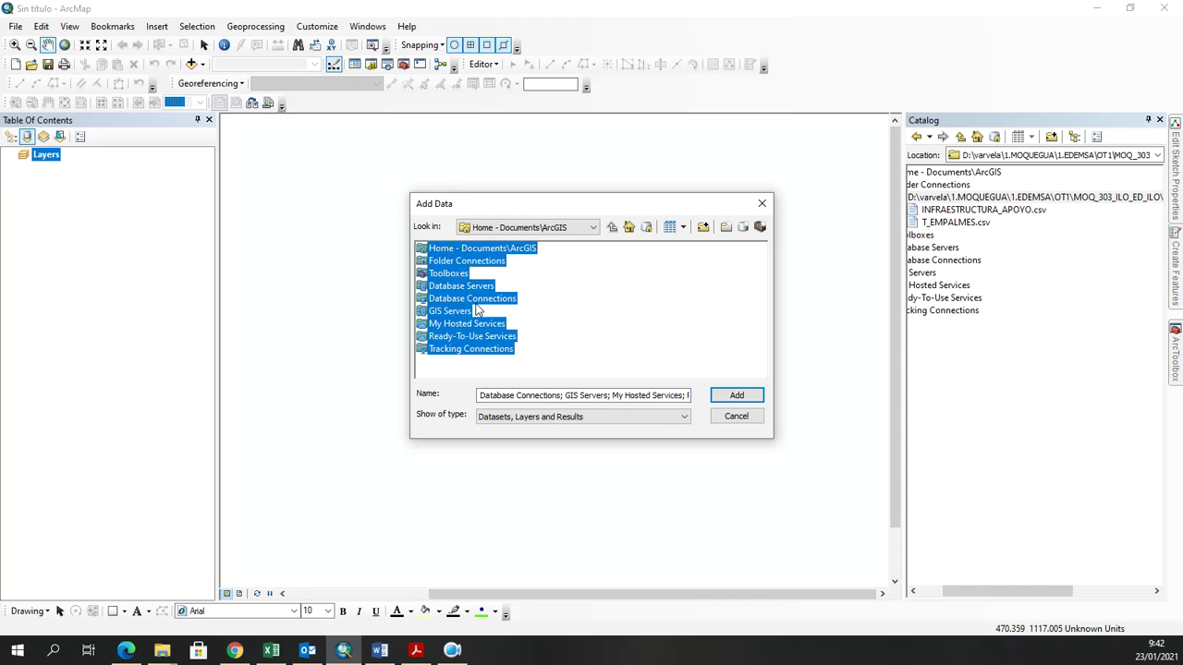
pyautogui.click(621, 354)
pyautogui.doubleClick(474, 264)
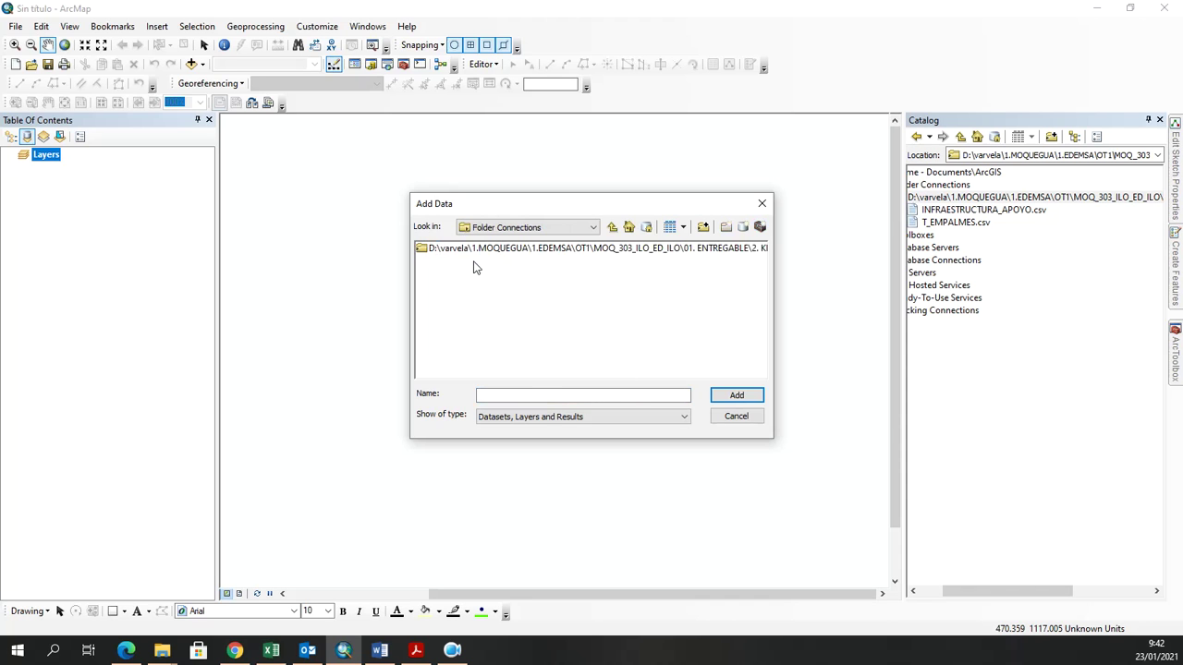
pyautogui.doubleClick(541, 252)
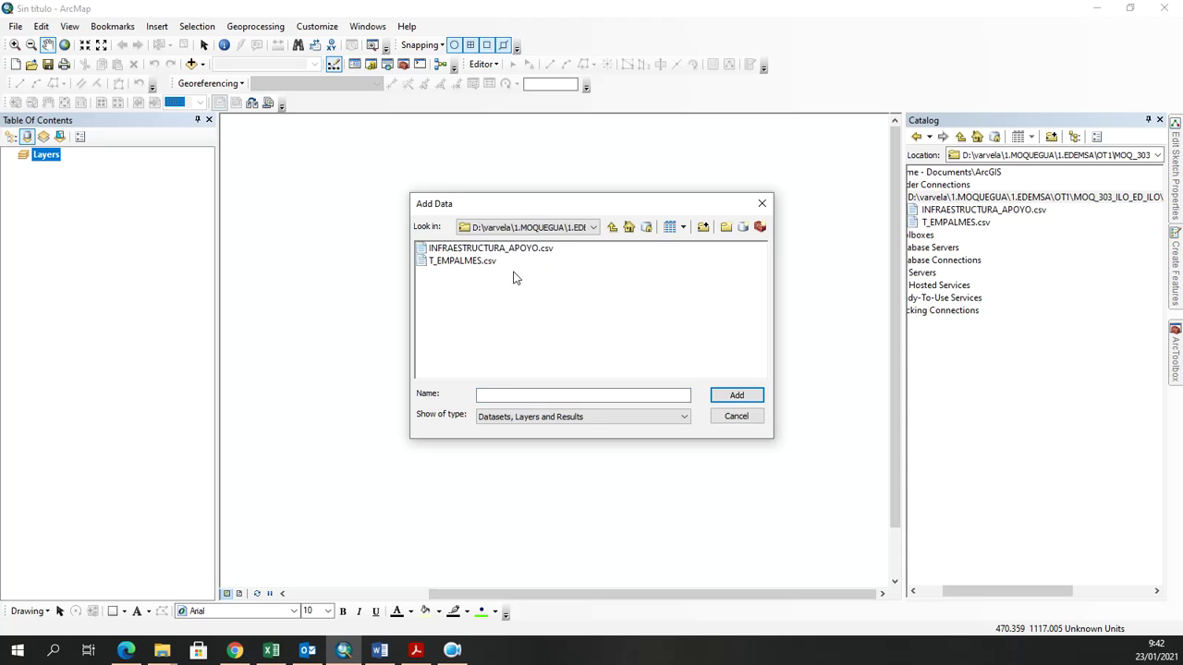
pyautogui.doubleClick(517, 249)
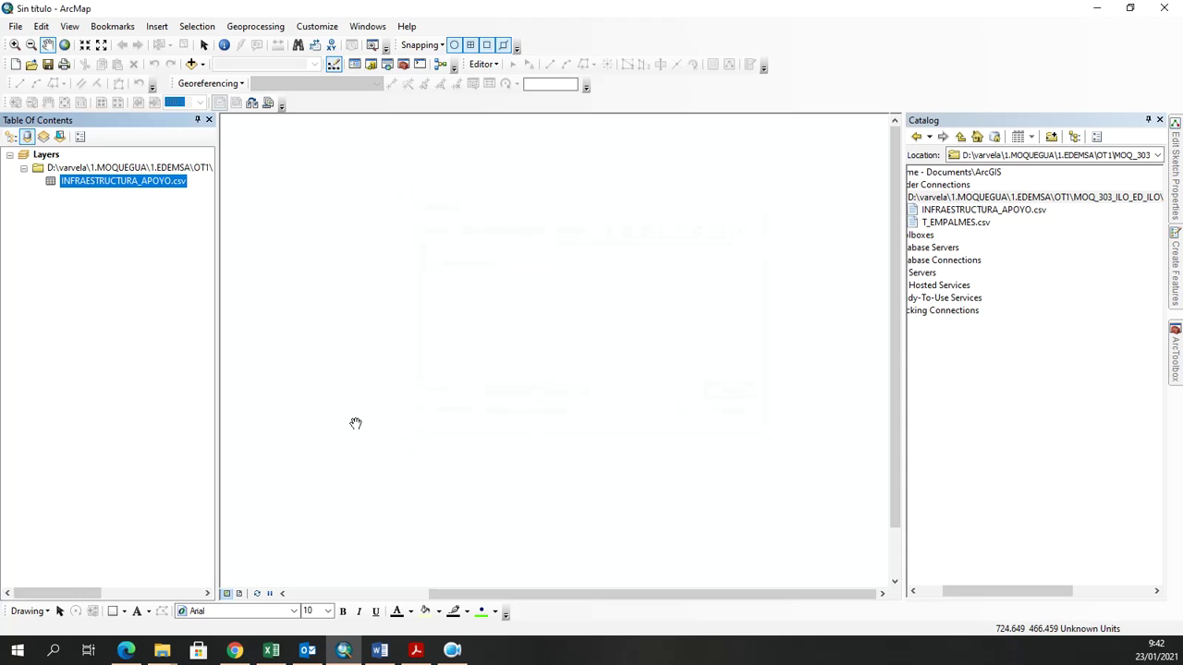
# Set the data frame's coordinate system to WGS 1984 UTM Zone 19S.
pyautogui.rightClick(118, 187)
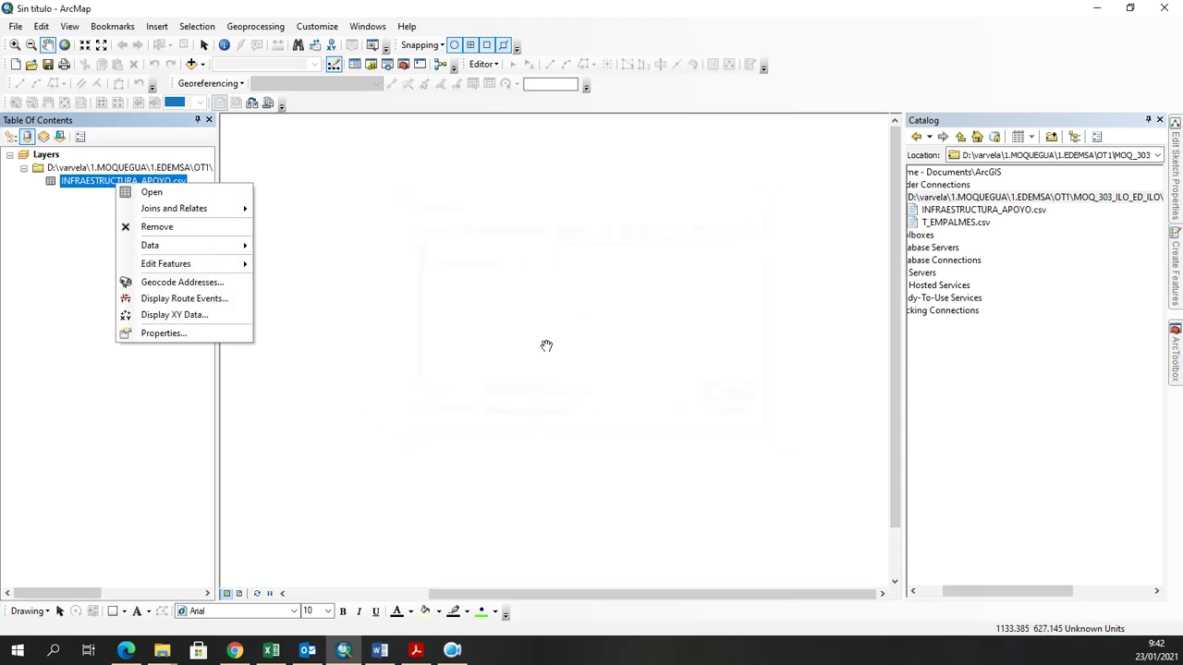
pyautogui.rightClick(605, 352)
pyautogui.rightClick(607, 356)
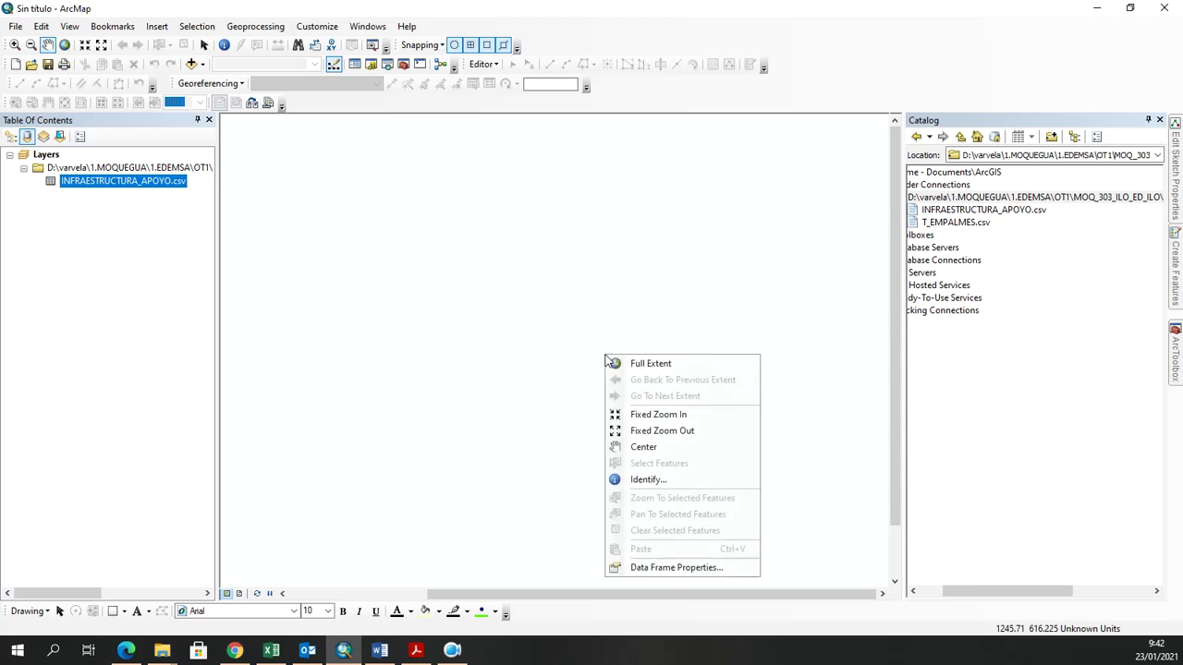
pyautogui.click(660, 569)
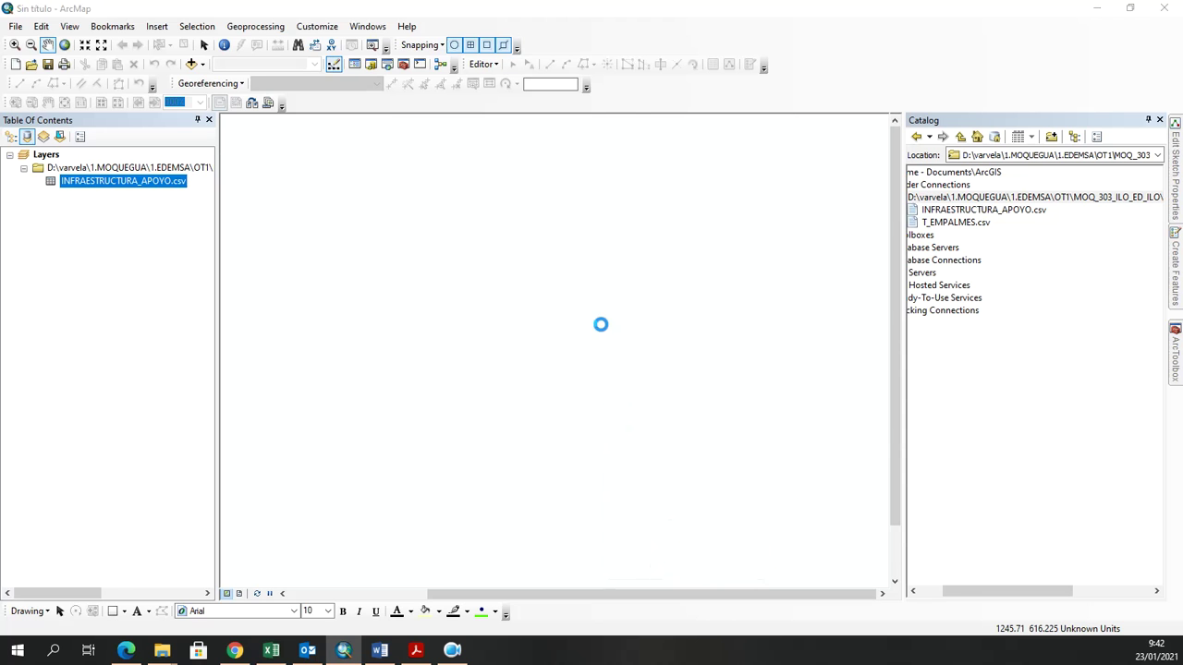
pyautogui.click(561, 215)
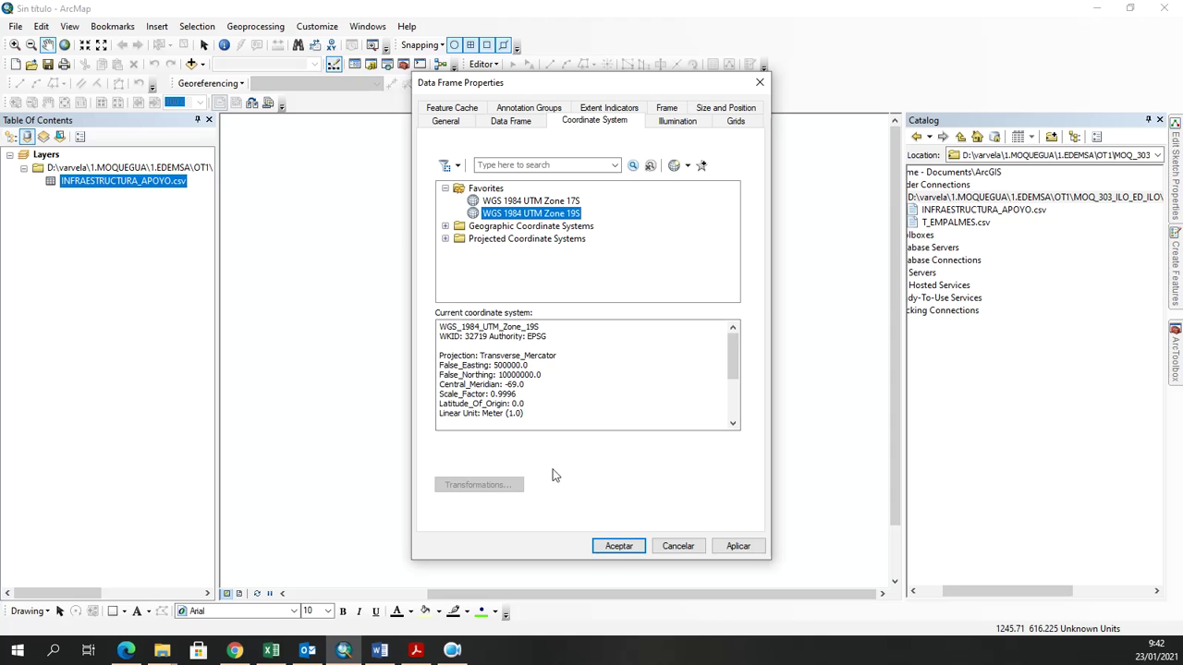
pyautogui.click(737, 546)
pyautogui.click(677, 547)
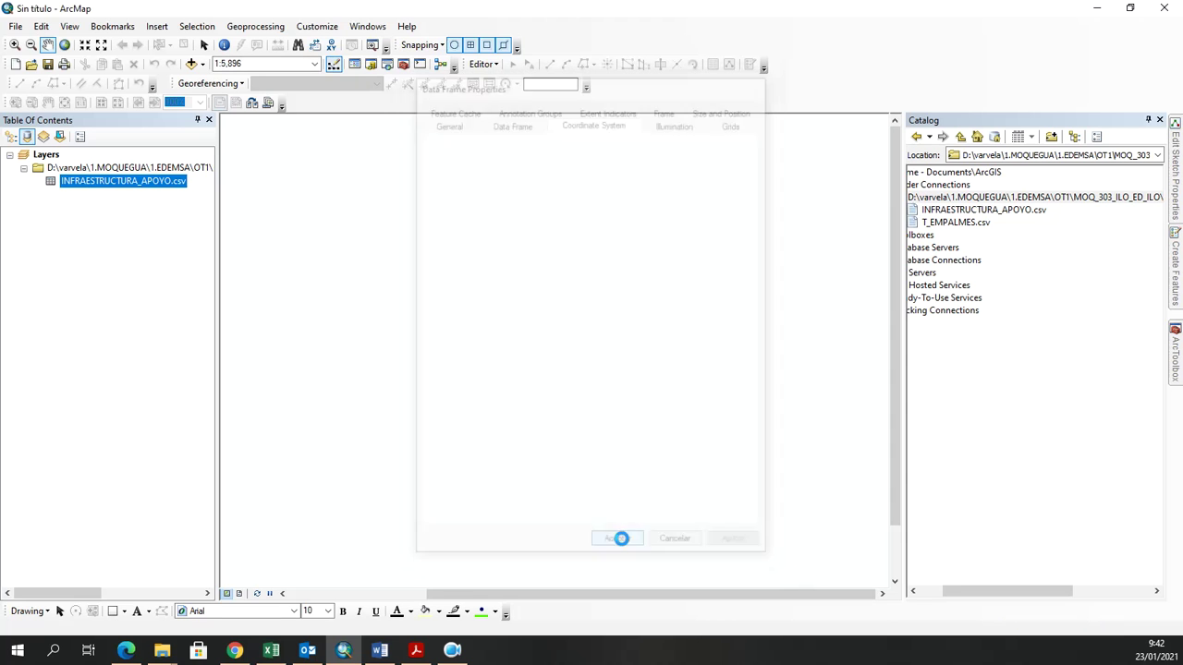
# Display INFRAESTRUCTURA_APOYO.csv as XY data using fields X and Y with no Z field, in WGS_1984_UTM_Zone_19S.
pyautogui.rightClick(141, 184)
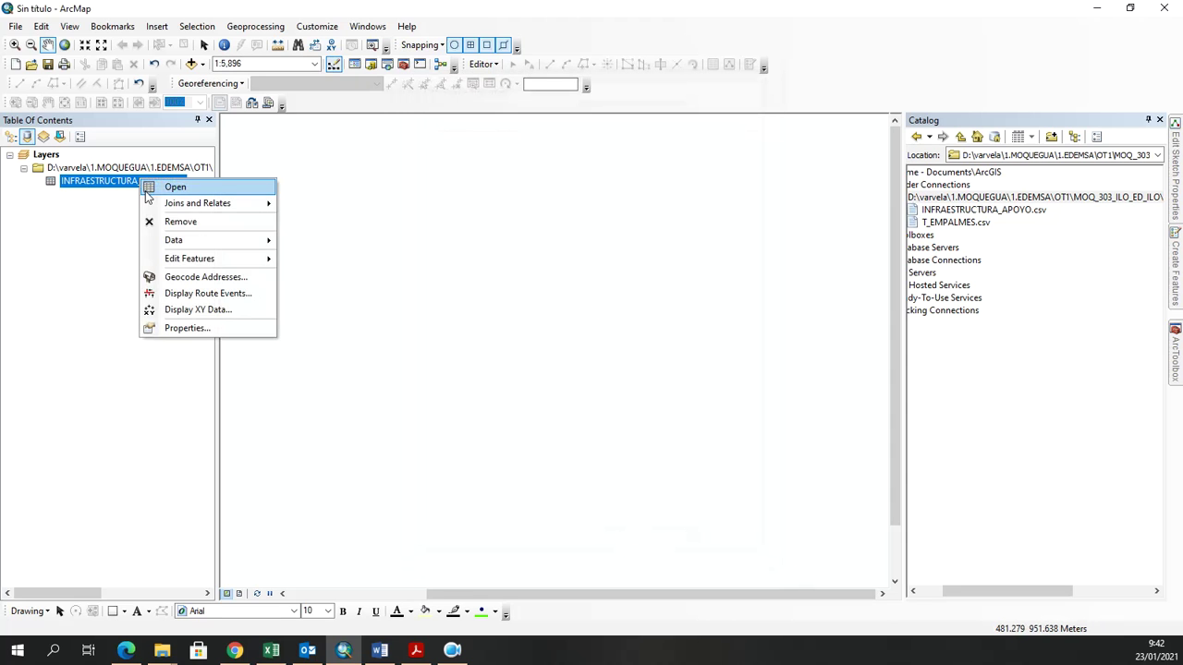
pyautogui.click(218, 316)
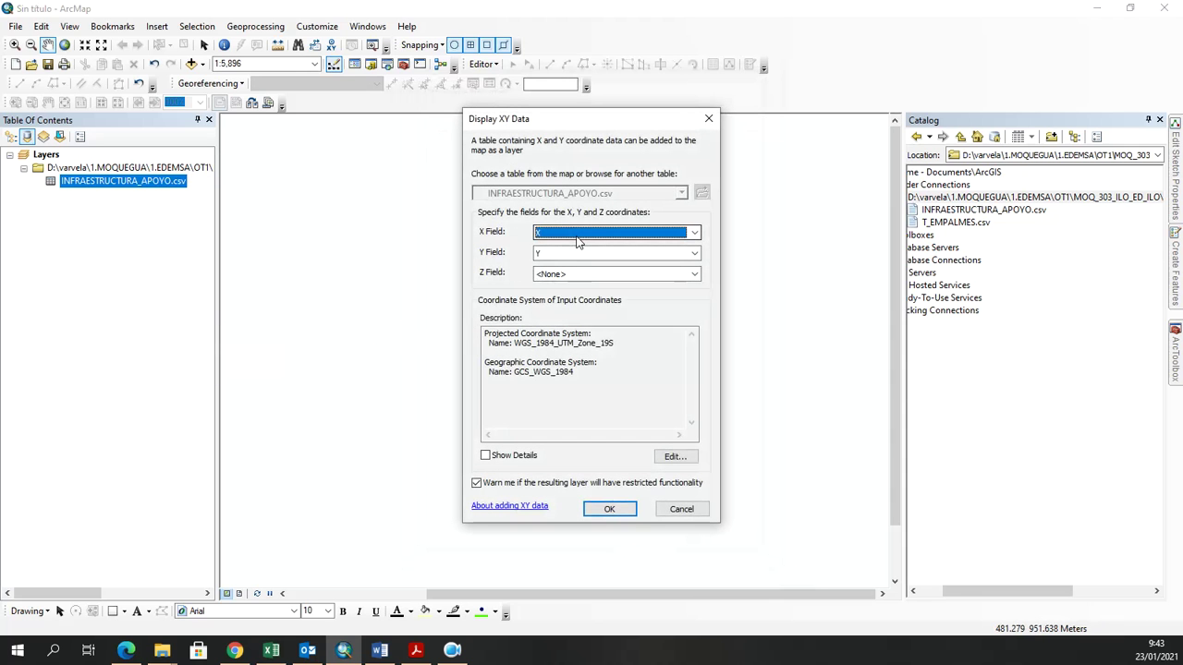
pyautogui.moveTo(586, 376); pyautogui.dragTo(482, 337)
pyautogui.click(604, 363)
pyautogui.moveTo(577, 372); pyautogui.dragTo(485, 333)
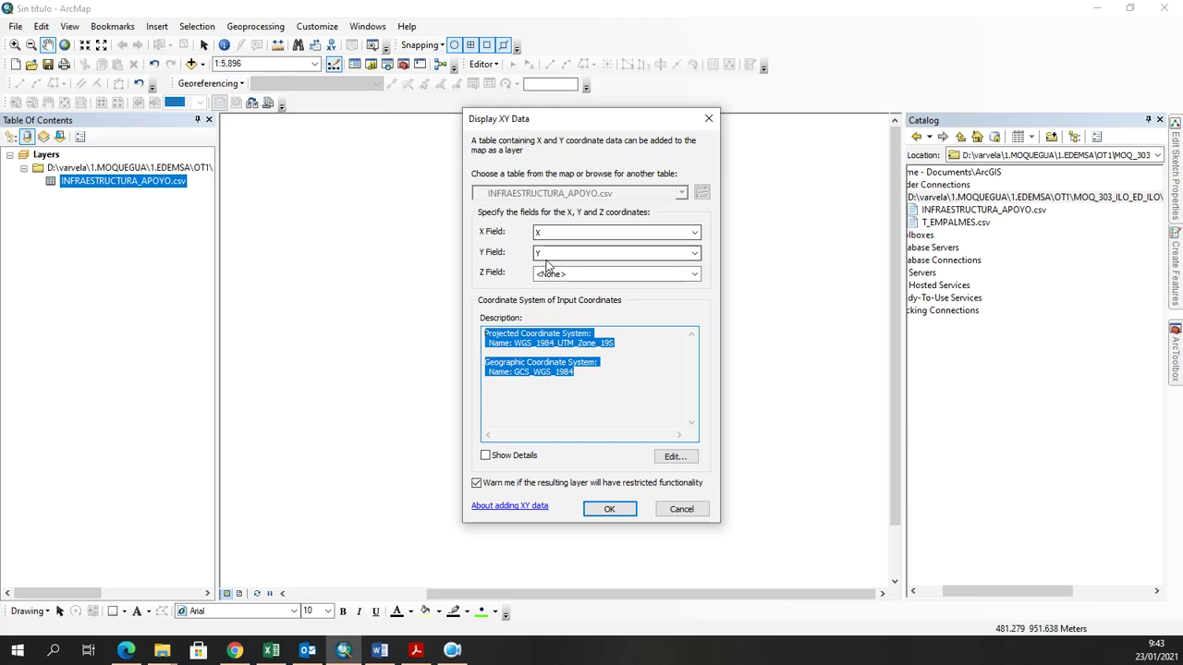
pyautogui.click(610, 509)
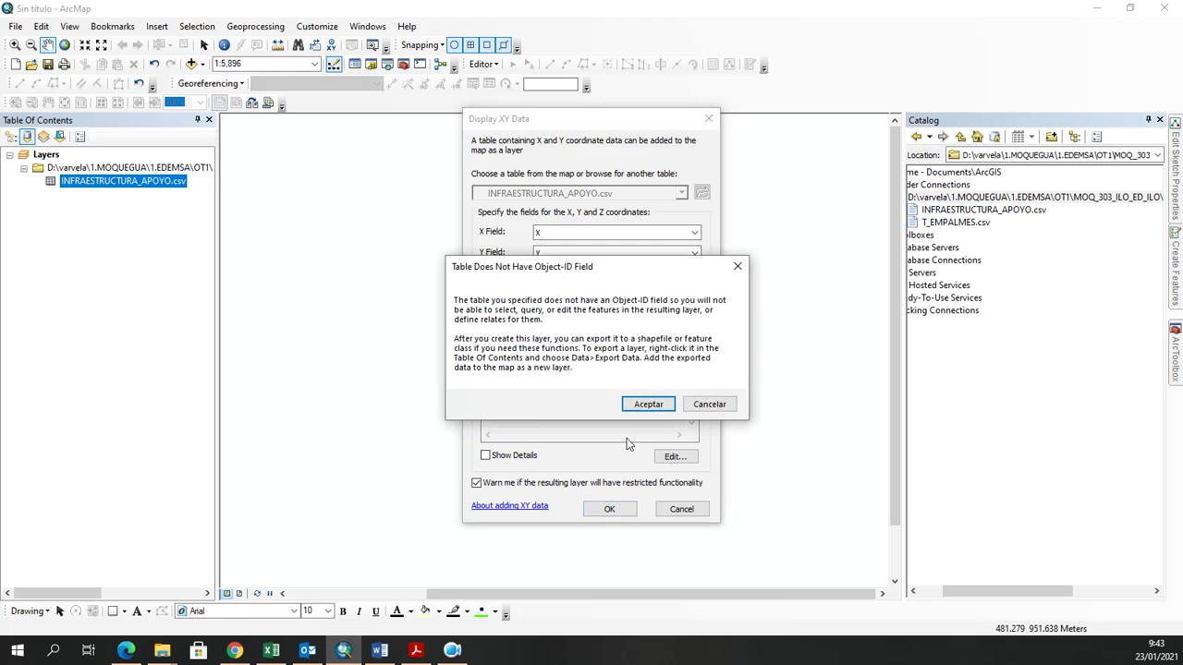
pyautogui.click(643, 401)
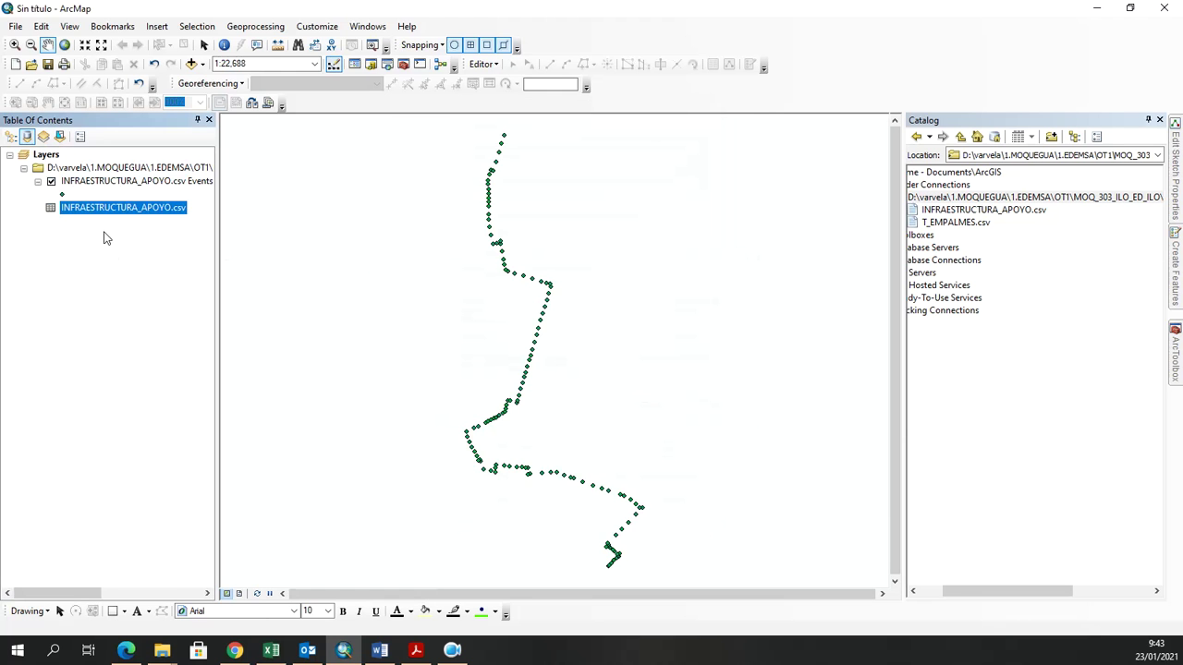
# Remove the source table INFRAESTRUCTURA_APOYO.csv from the map, keeping its events layer.
pyautogui.rightClick(154, 213)
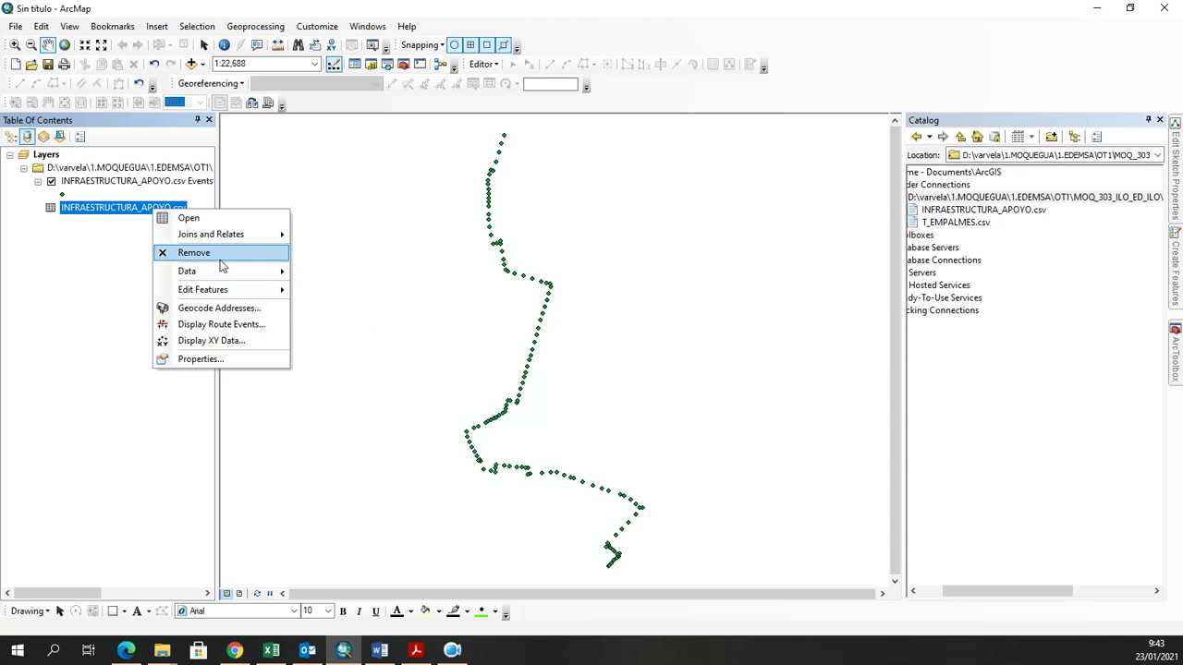
pyautogui.click(220, 260)
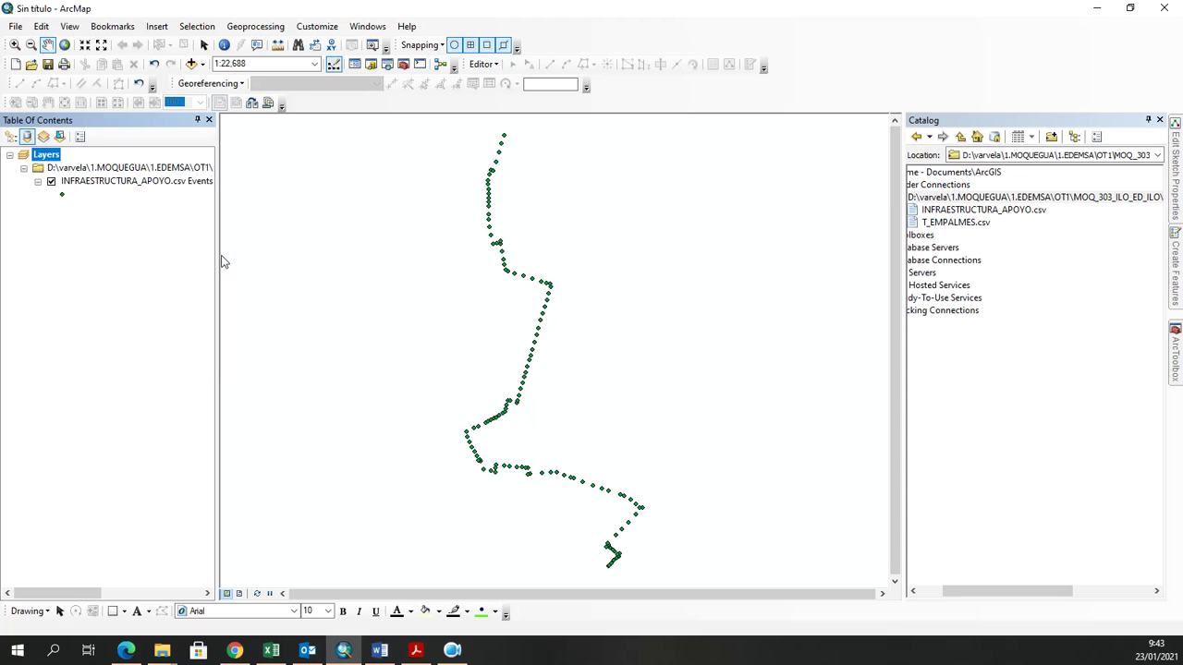
# Set up a data export of the INFRAESTRUCTURA_APOYO.csv Events layer into the connected MOQ_303_ILO_ED_ILO folder with Shapefile as the output type.
pyautogui.click(139, 181)
pyautogui.moveTo(613, 417); pyautogui.dragTo(567, 339)
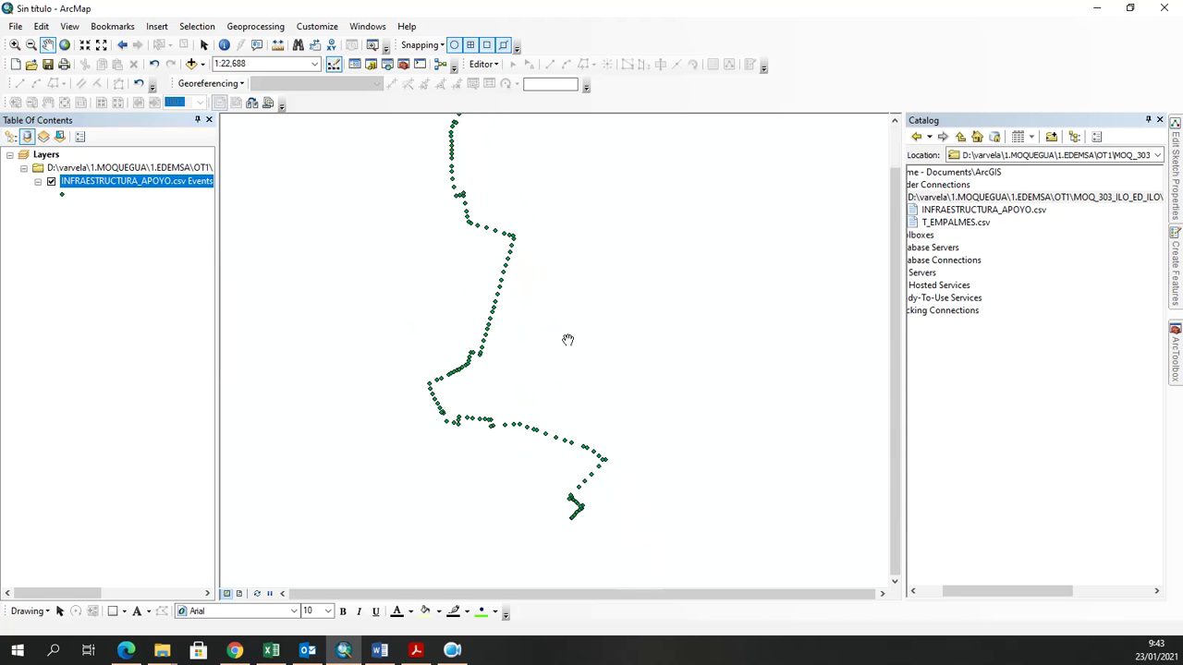
pyautogui.scroll(-1, 528, 456)
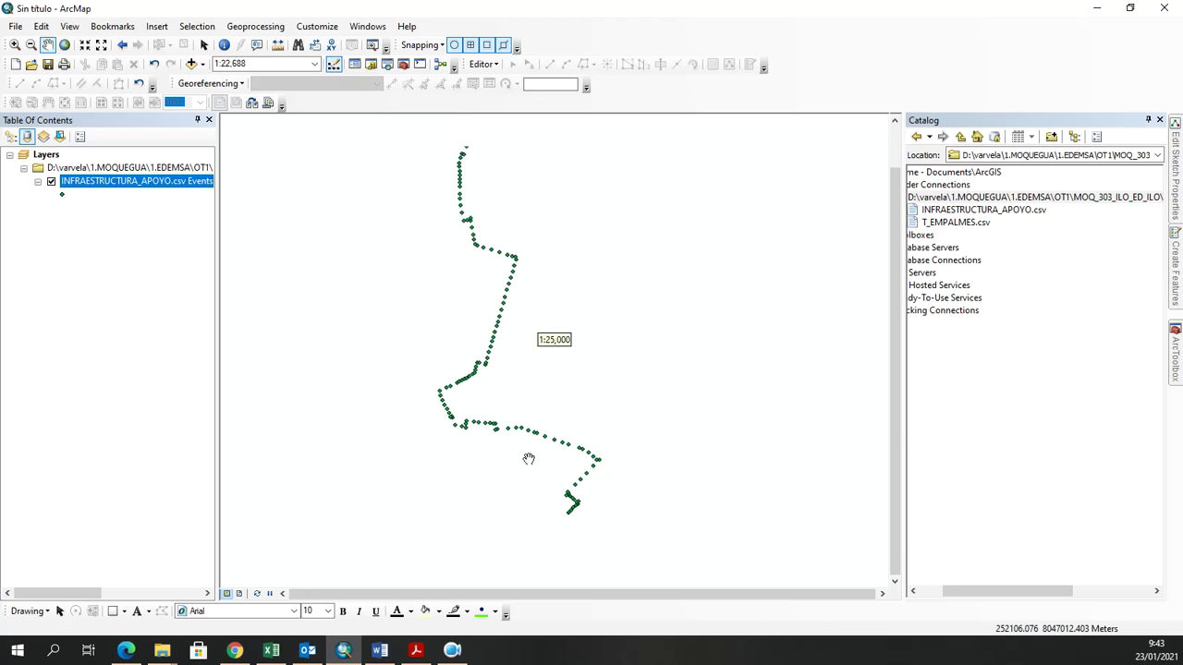
pyautogui.rightClick(148, 181)
pyautogui.click(184, 261)
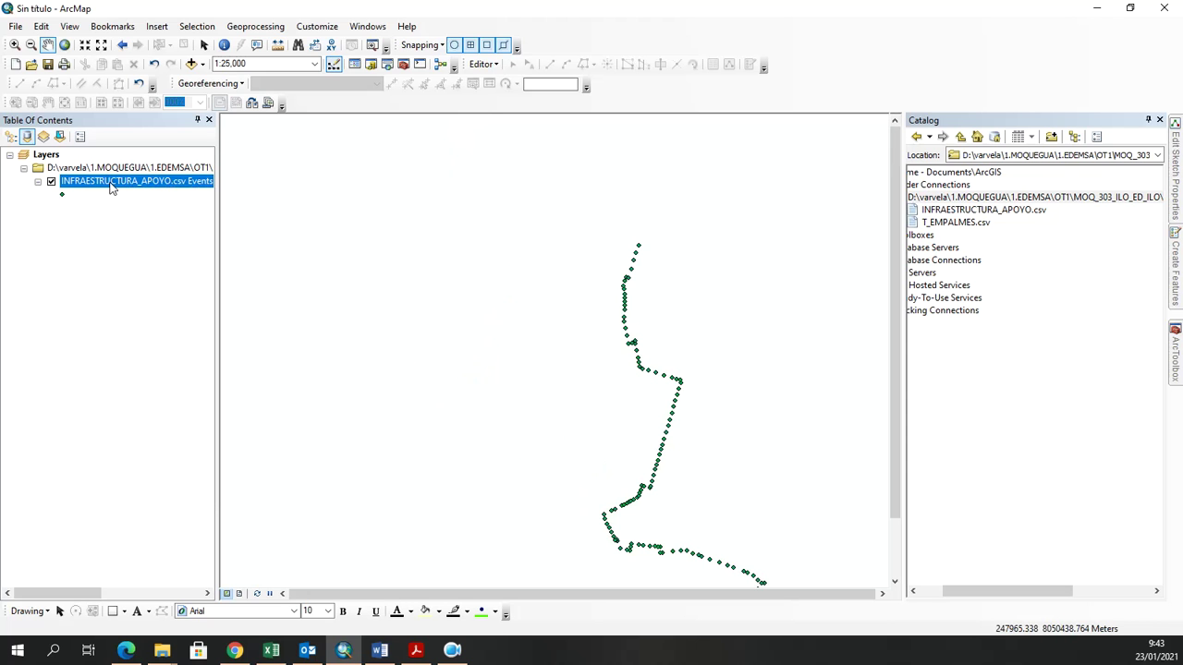
pyautogui.rightClick(111, 185)
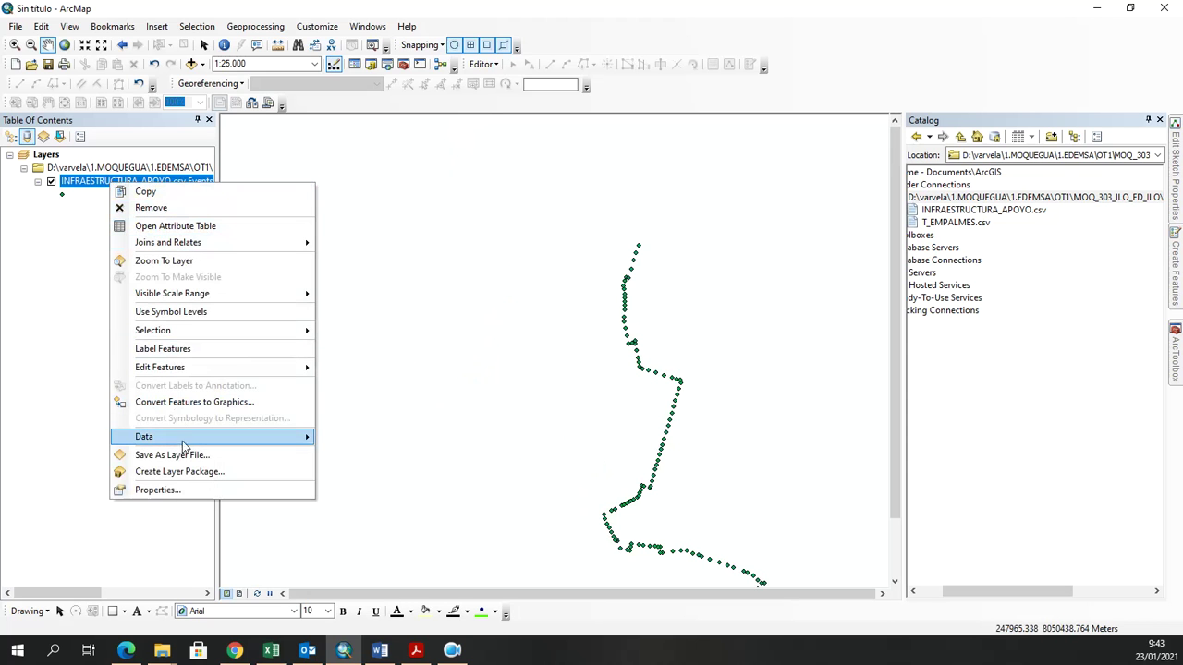
pyautogui.moveTo(183, 445)
pyautogui.click(377, 455)
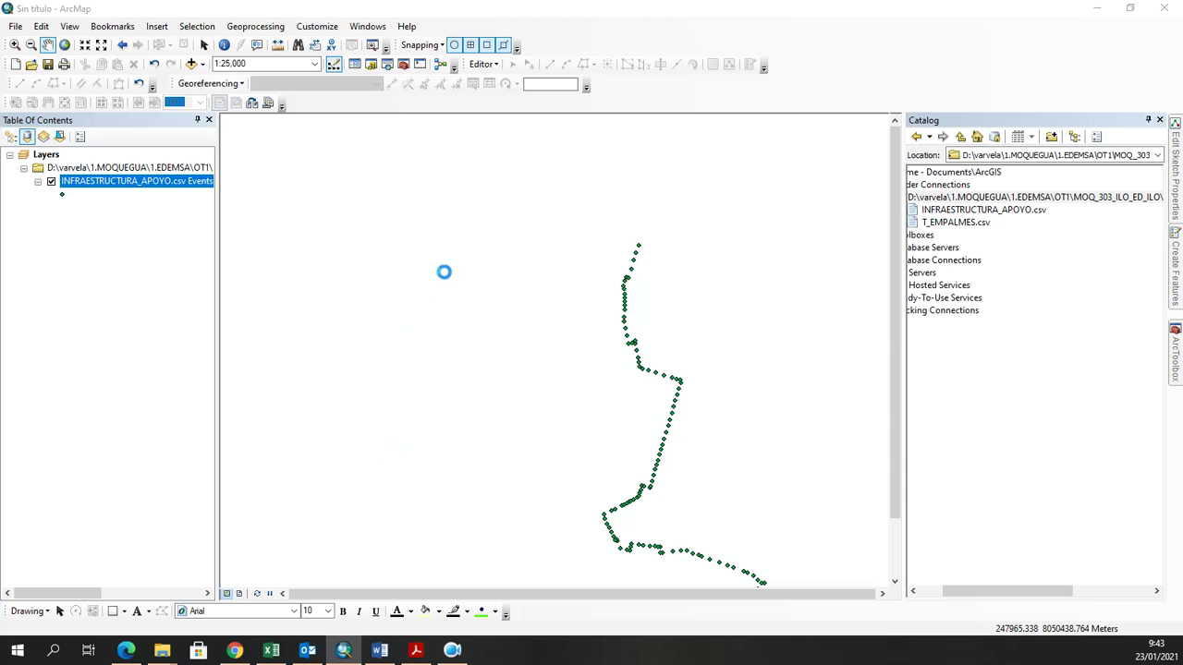
pyautogui.click(717, 349)
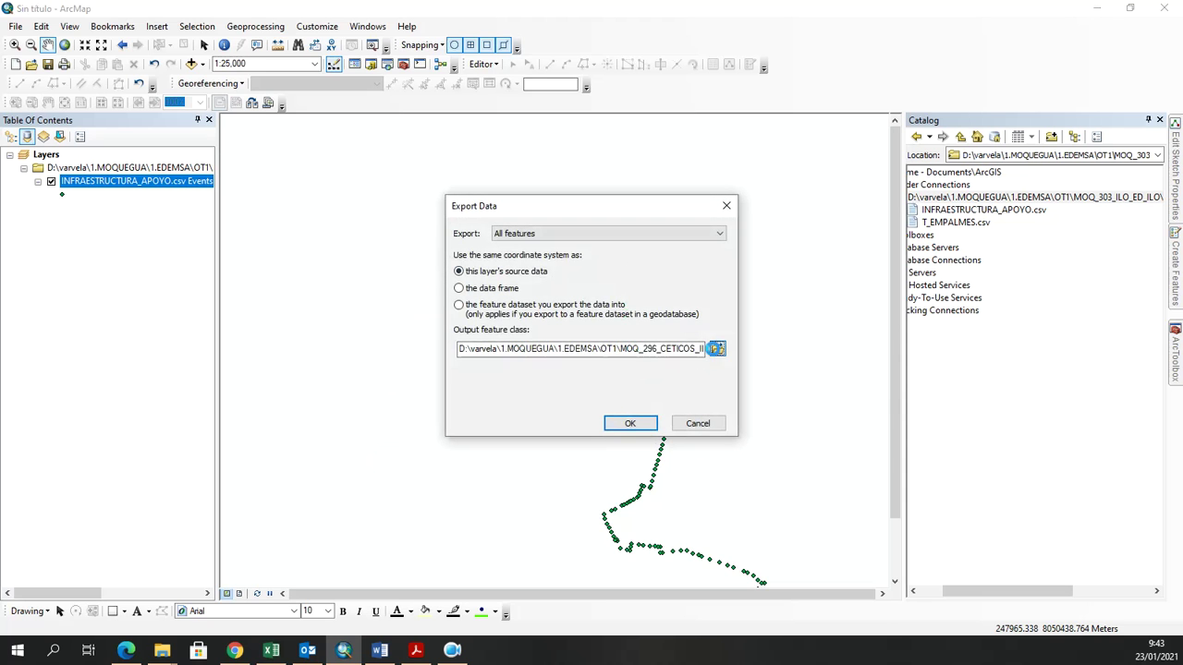
pyautogui.doubleClick(467, 261)
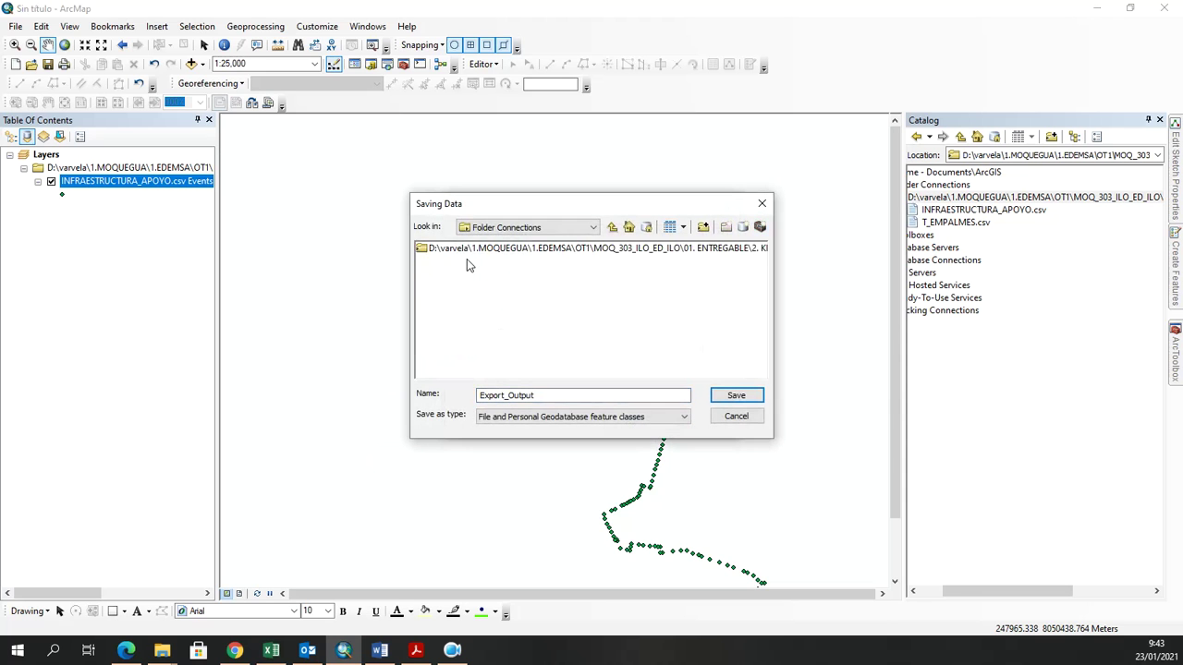
pyautogui.doubleClick(491, 248)
pyautogui.click(570, 416)
pyautogui.click(503, 443)
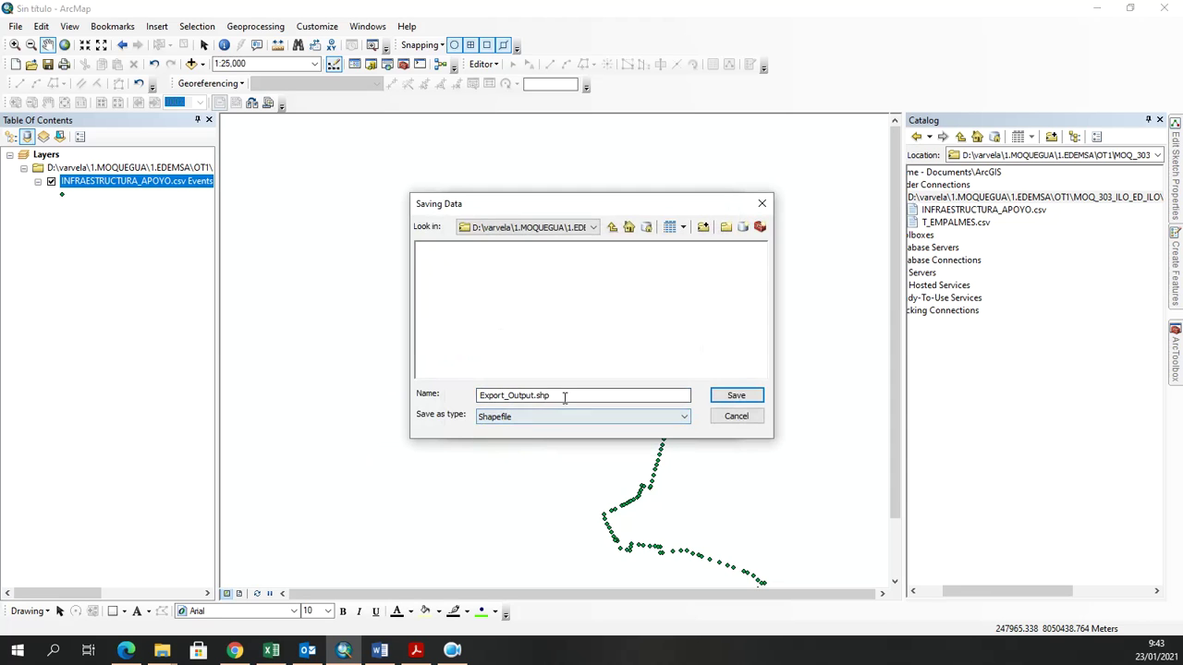
# Name the output shapefile ESTRUCTURA DE APOYO, export all features and add the result to the map as a layer.
pyautogui.moveTo(535, 395); pyautogui.dragTo(463, 396)
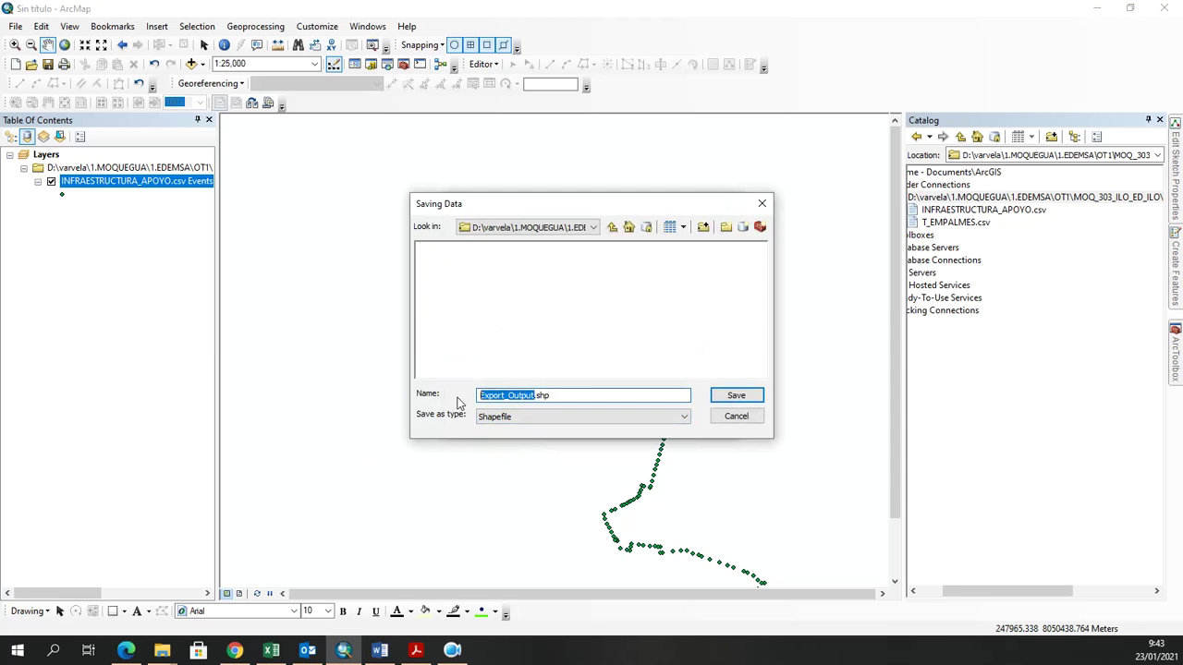
pyautogui.write('ESTRUCTURA DE APOYO')
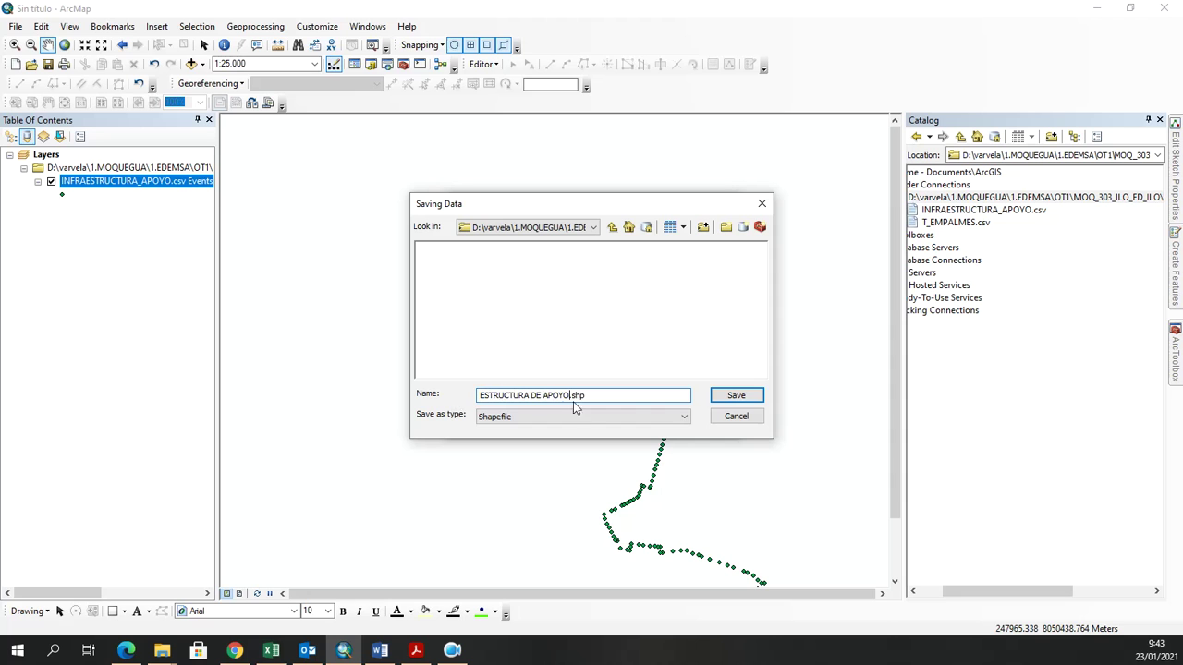
pyautogui.click(737, 397)
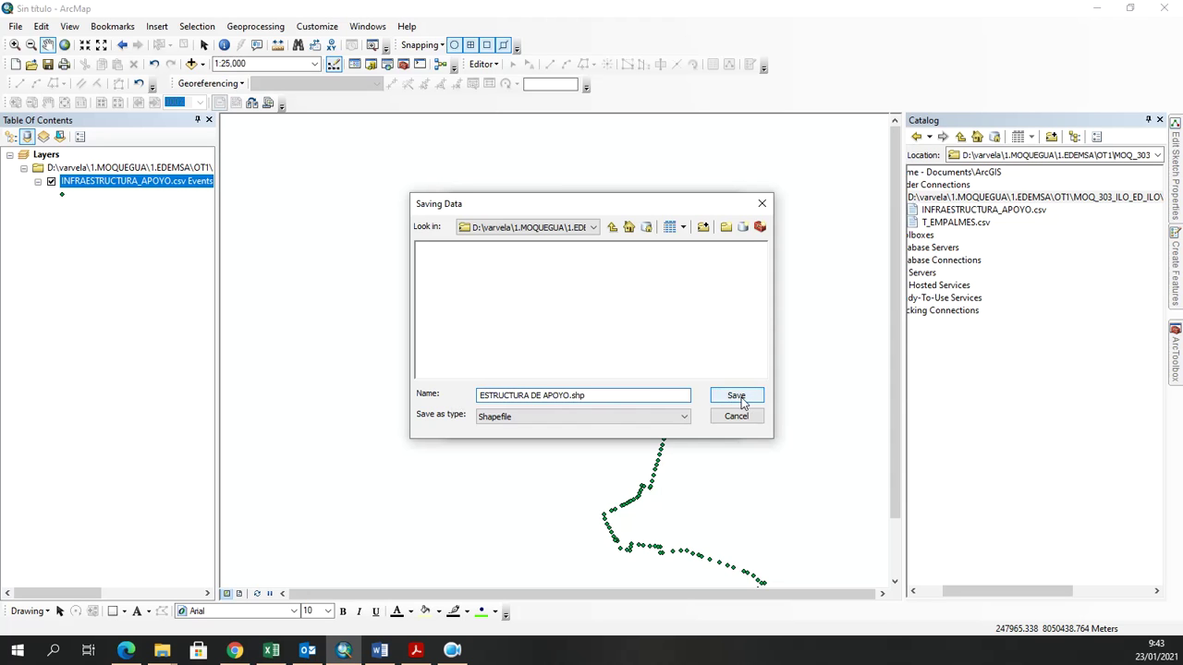
pyautogui.click(742, 402)
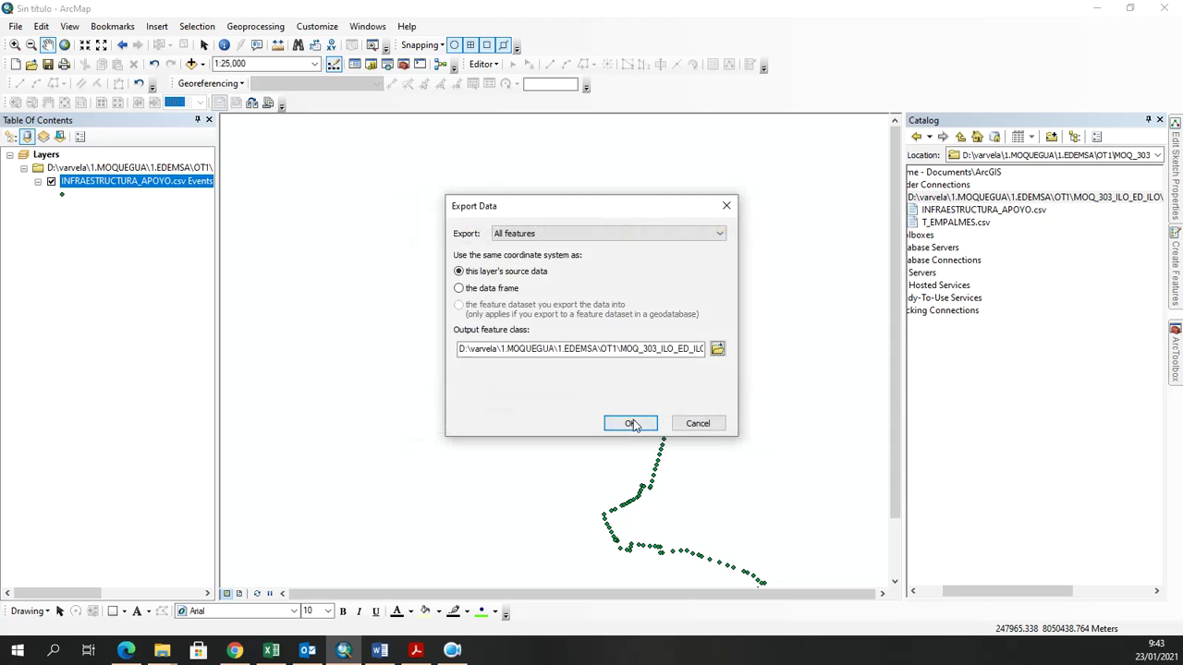
pyautogui.click(632, 422)
pyautogui.click(646, 377)
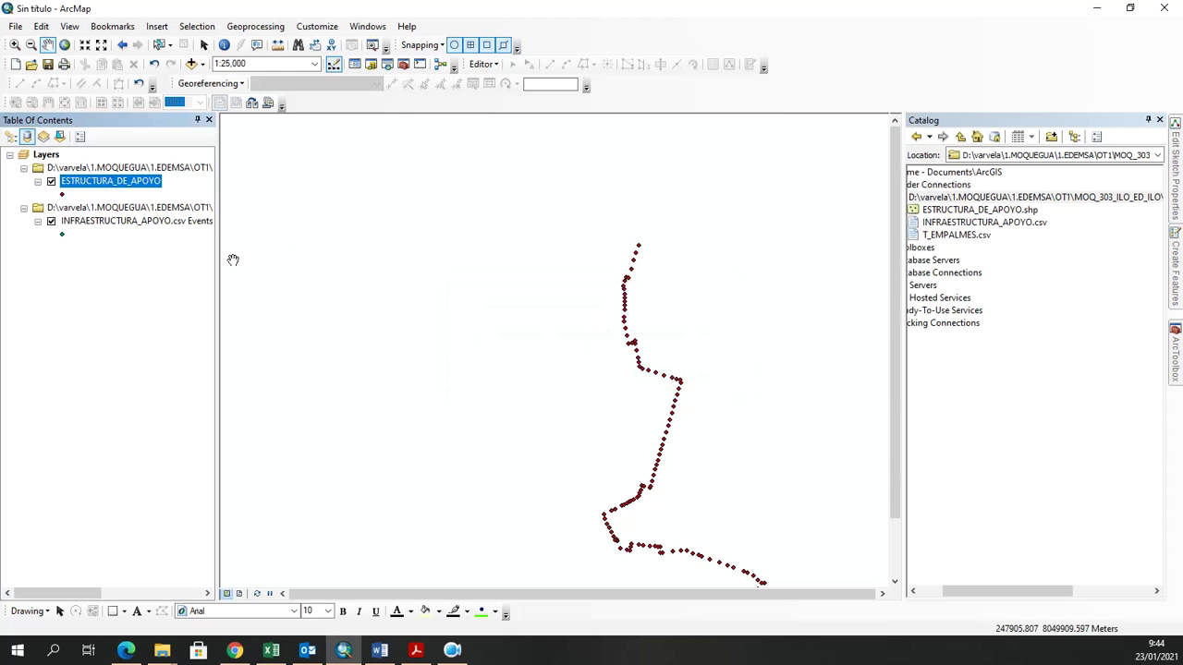
# Widen the layer list and remove the INFRAESTRUCTURA_APOYO.csv Events layer from the map.
pyautogui.moveTo(216, 257); pyautogui.dragTo(250, 257)
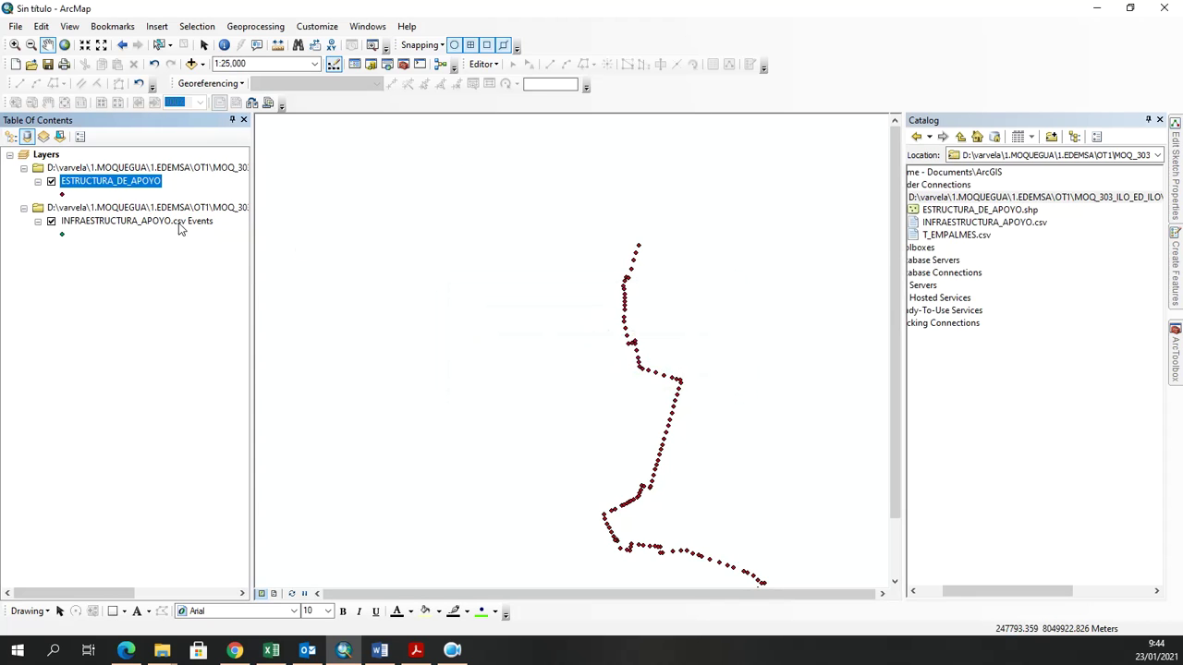
pyautogui.rightClick(153, 209)
pyautogui.click(185, 227)
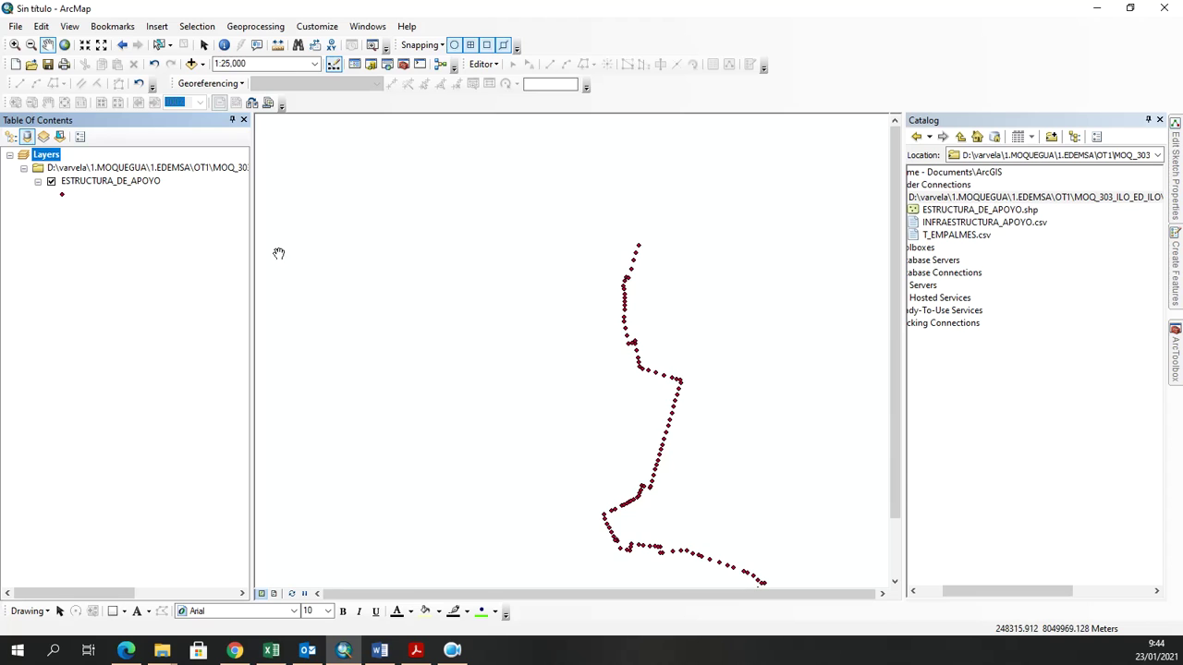
# List the map layers by drawing order and select the ESTRUCTURA_DE_APOYO layer.
pyautogui.click(74, 185)
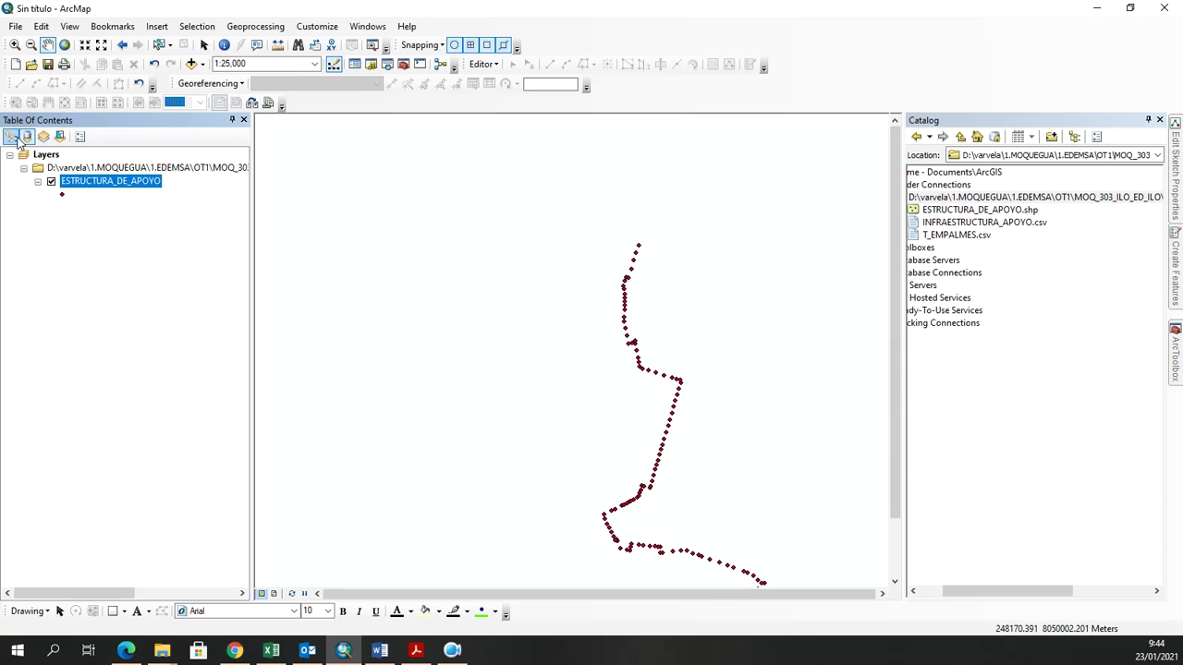
pyautogui.click(13, 137)
pyautogui.click(106, 172)
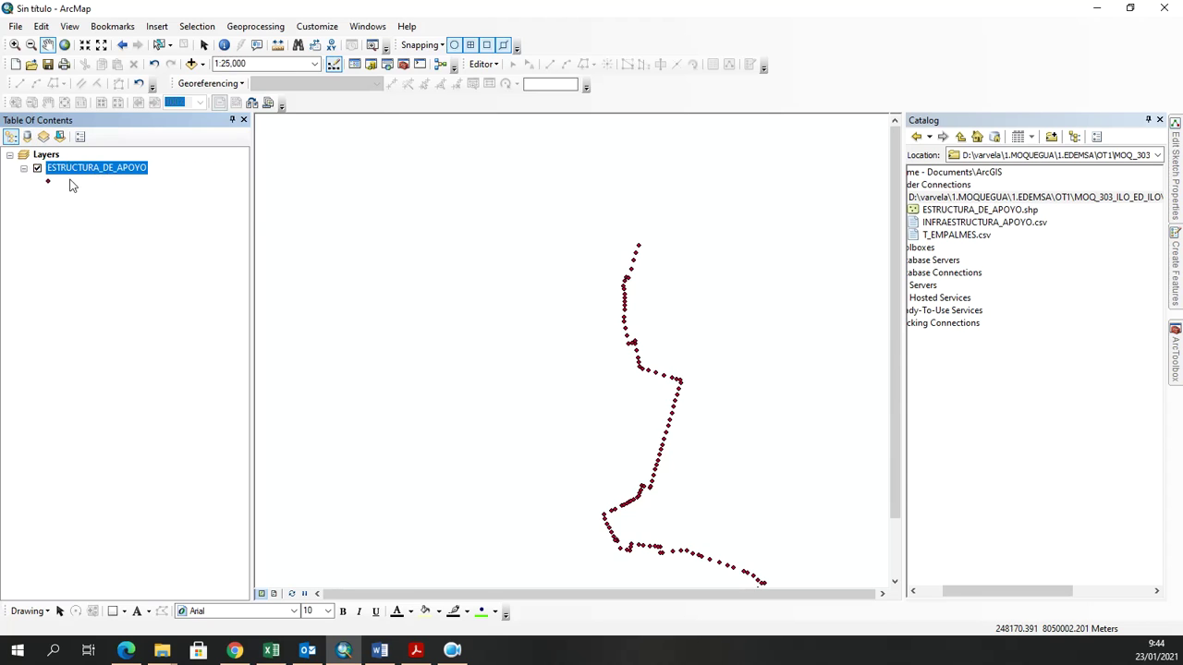
# View the ESTRUCTURA_DE_APOYO points on the map and select ESTRUCTURA_DE_APOYO.shp in the catalog's connected folder.
pyautogui.moveTo(760, 404); pyautogui.dragTo(597, 351)
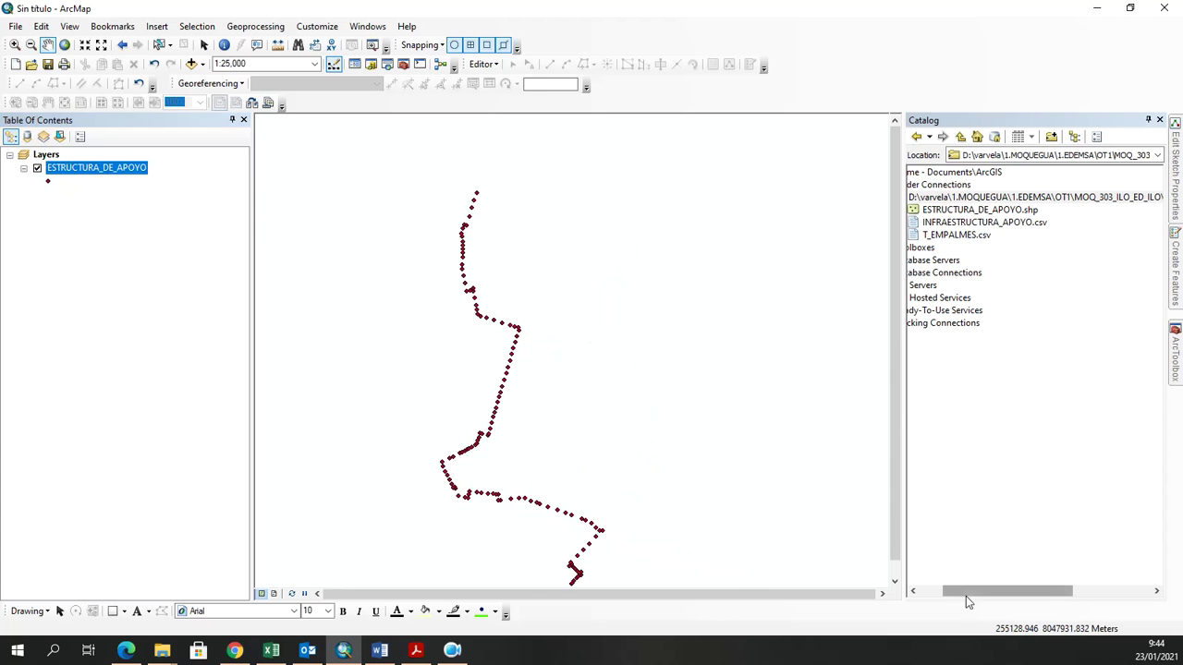
pyautogui.moveTo(966, 596); pyautogui.dragTo(918, 592)
pyautogui.click(1023, 210)
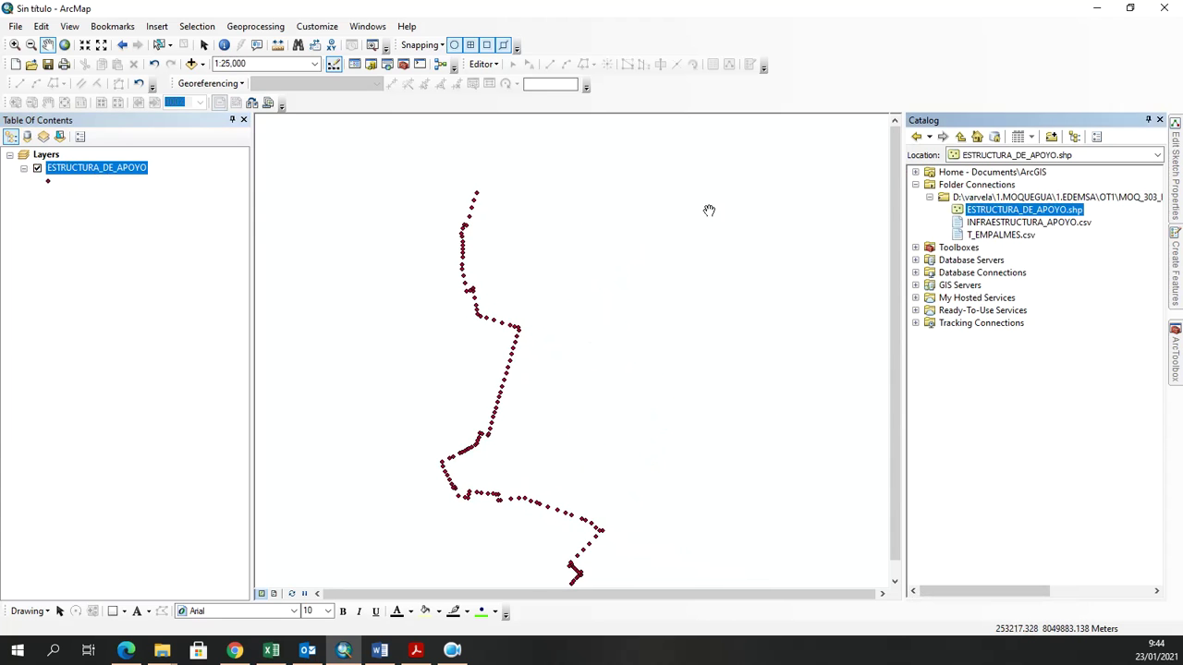
# Open the attribute table of the ESTRUCTURA_DE_APOYO layer and review all its fields through the last coordinate column.
pyautogui.rightClick(120, 170)
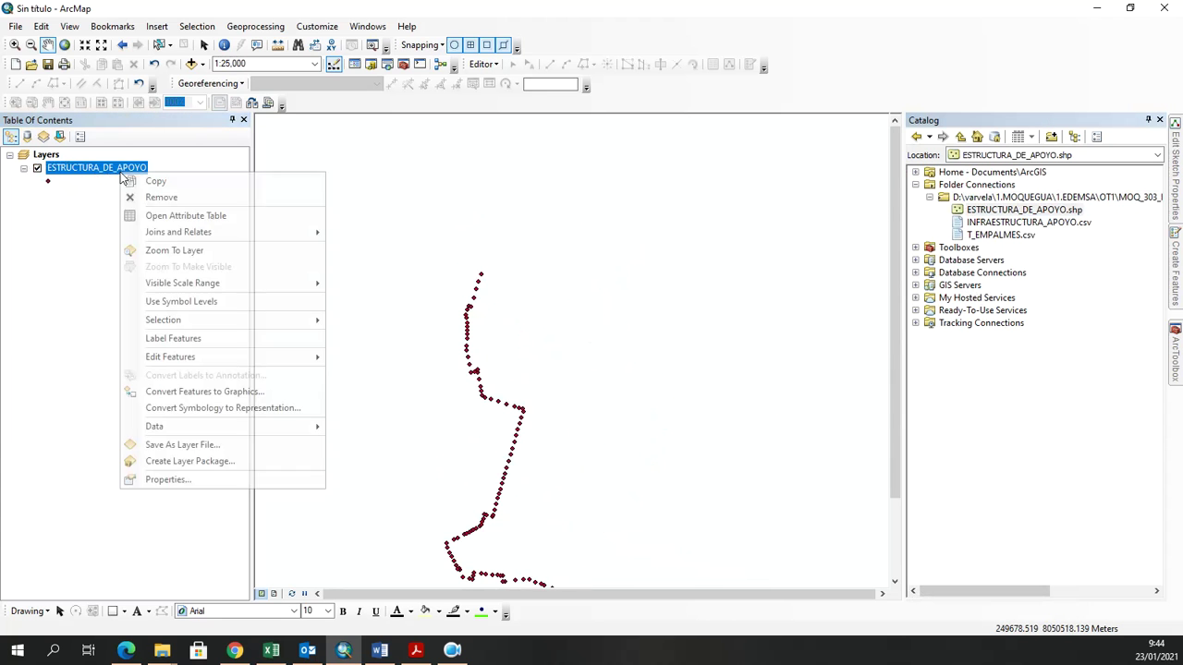
pyautogui.click(190, 219)
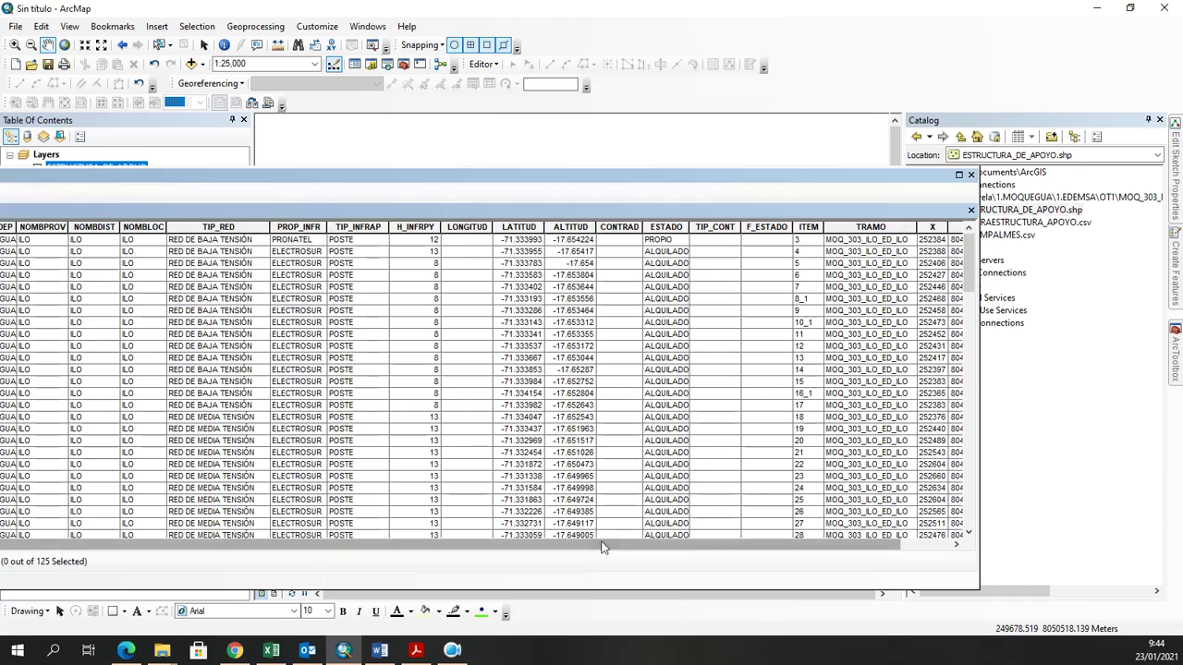
pyautogui.moveTo(450, 179); pyautogui.dragTo(629, 174)
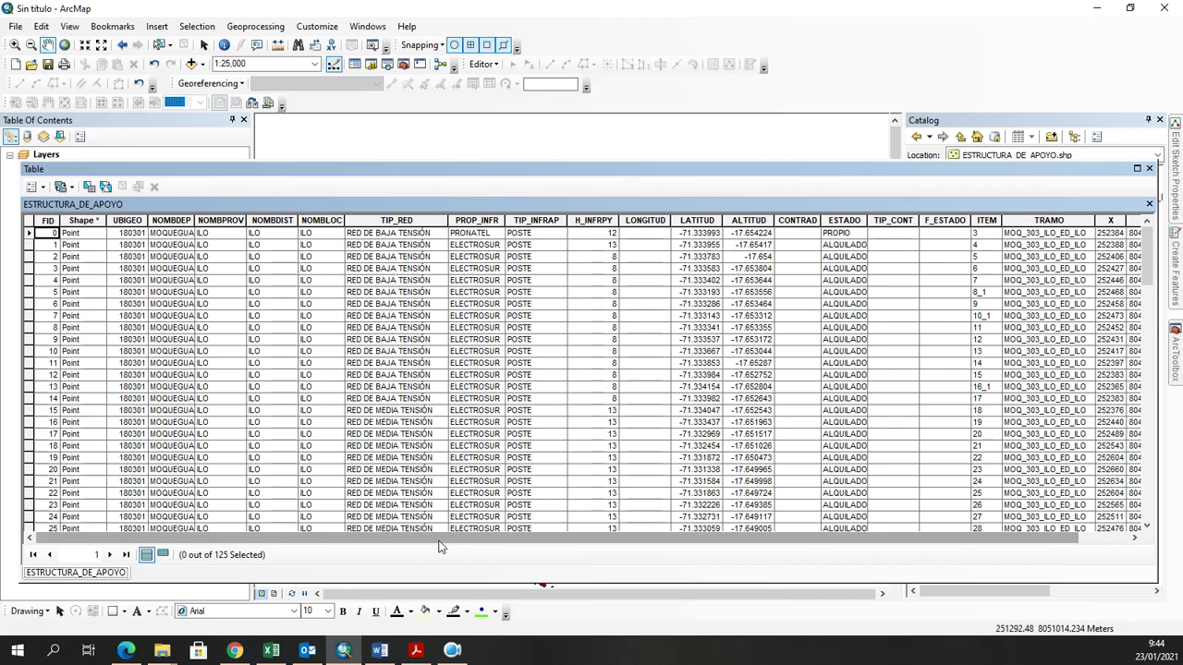
pyautogui.moveTo(354, 542); pyautogui.dragTo(523, 545)
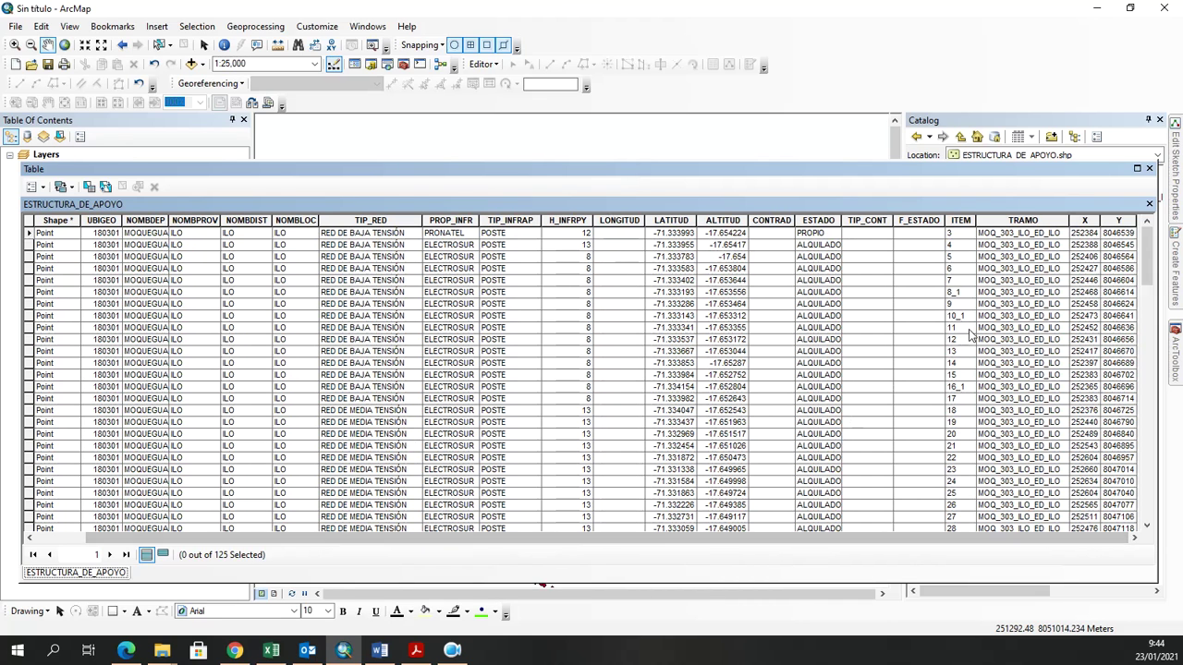
# Compare the table's fields with the attribute list in section 3.2 of the shapes manual, then check the table options.
pyautogui.hotkey('alt', 'Tab')
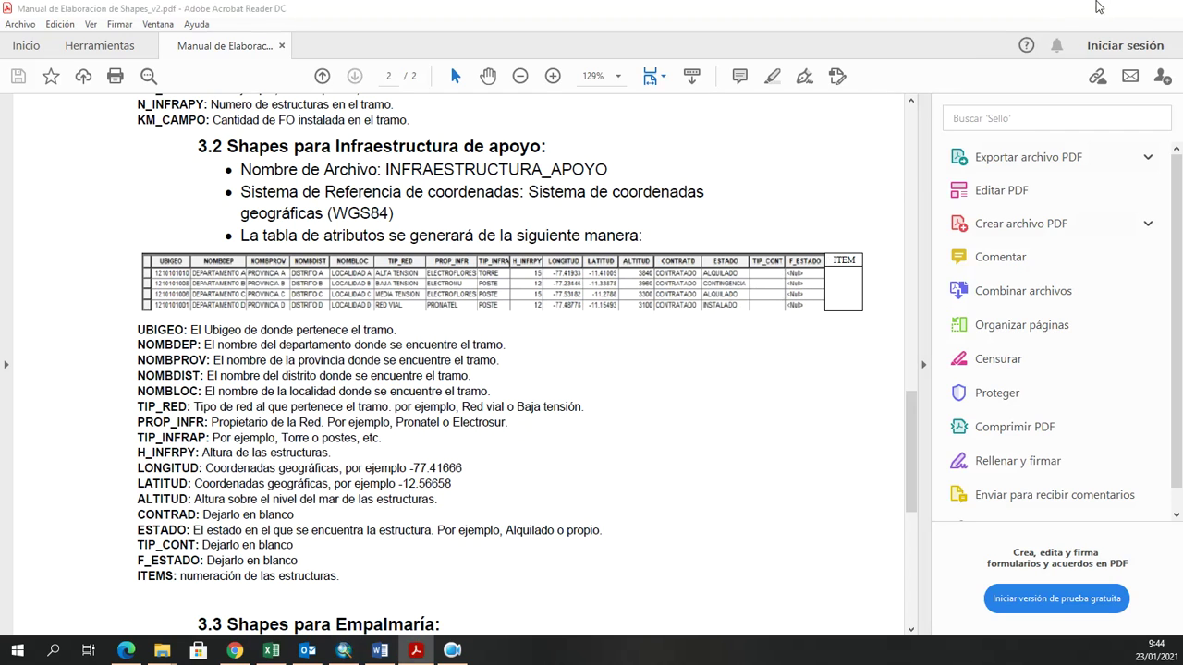
pyautogui.hotkey('alt', 'Tab')
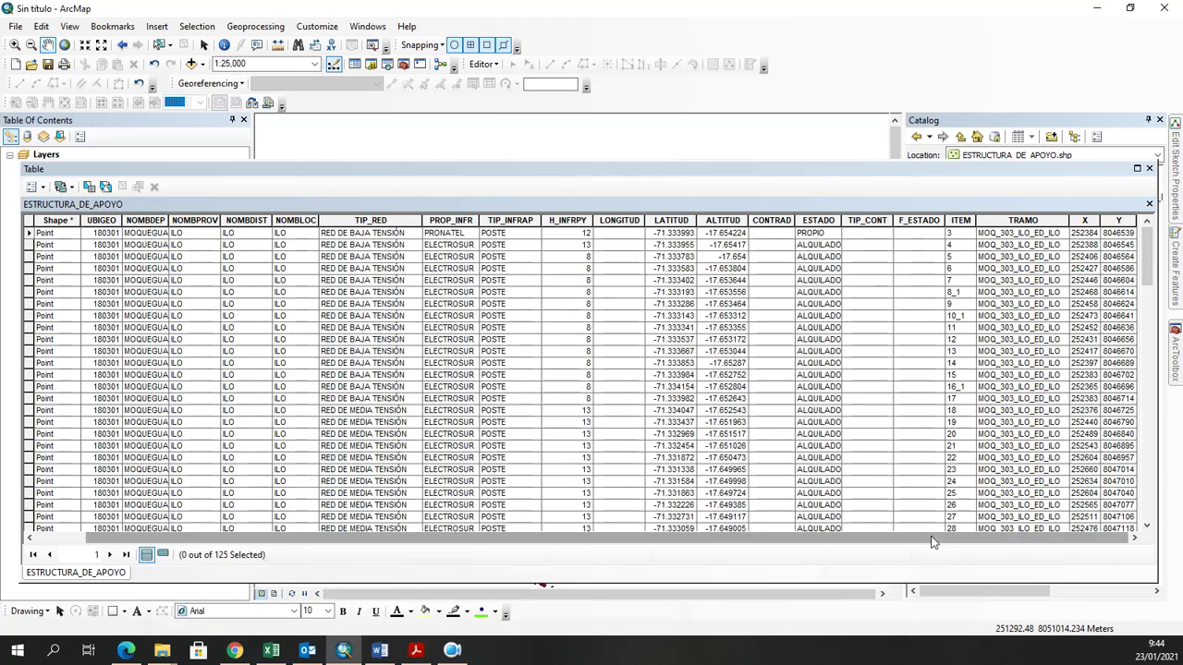
pyautogui.moveTo(1009, 543); pyautogui.dragTo(959, 544)
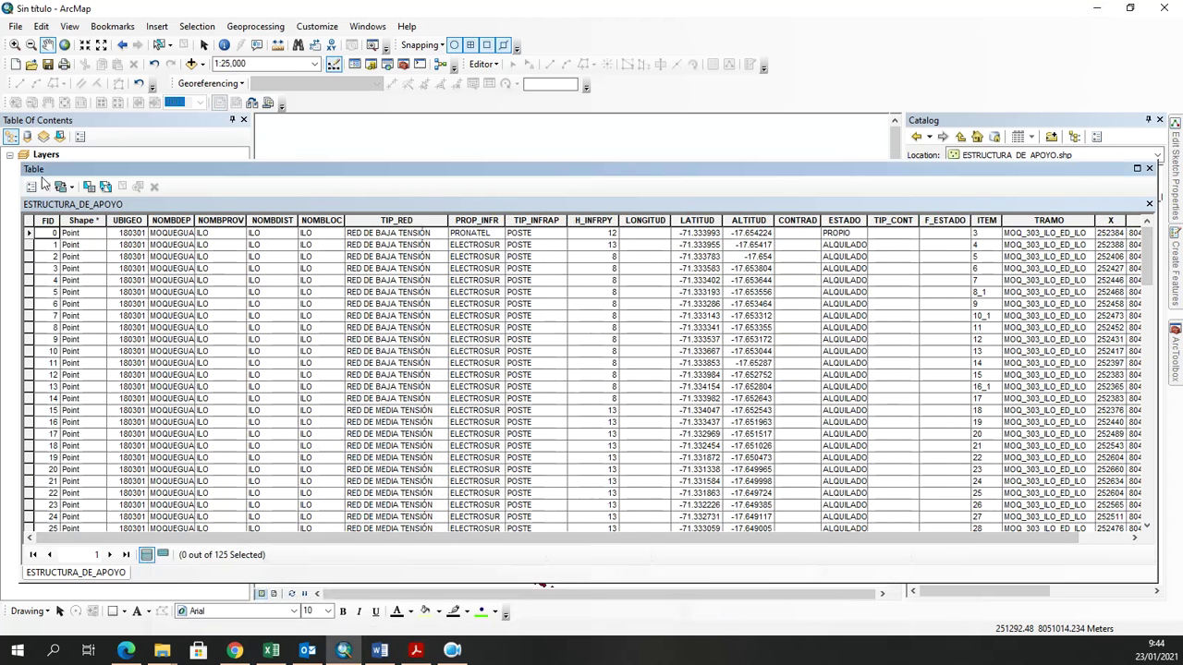
pyautogui.click(33, 187)
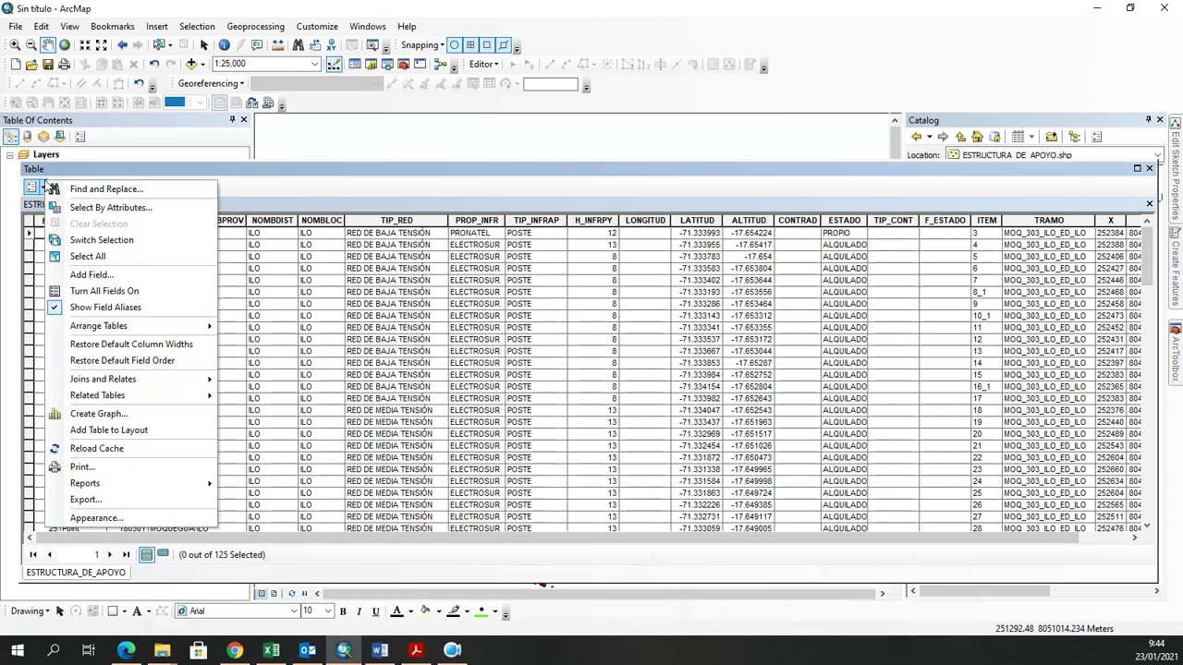
pyautogui.click(467, 148)
# Delete the X and Y fields from the ESTRUCTURA_DE_APOYO attribute table.
pyautogui.hscroll(1, 853, 546)
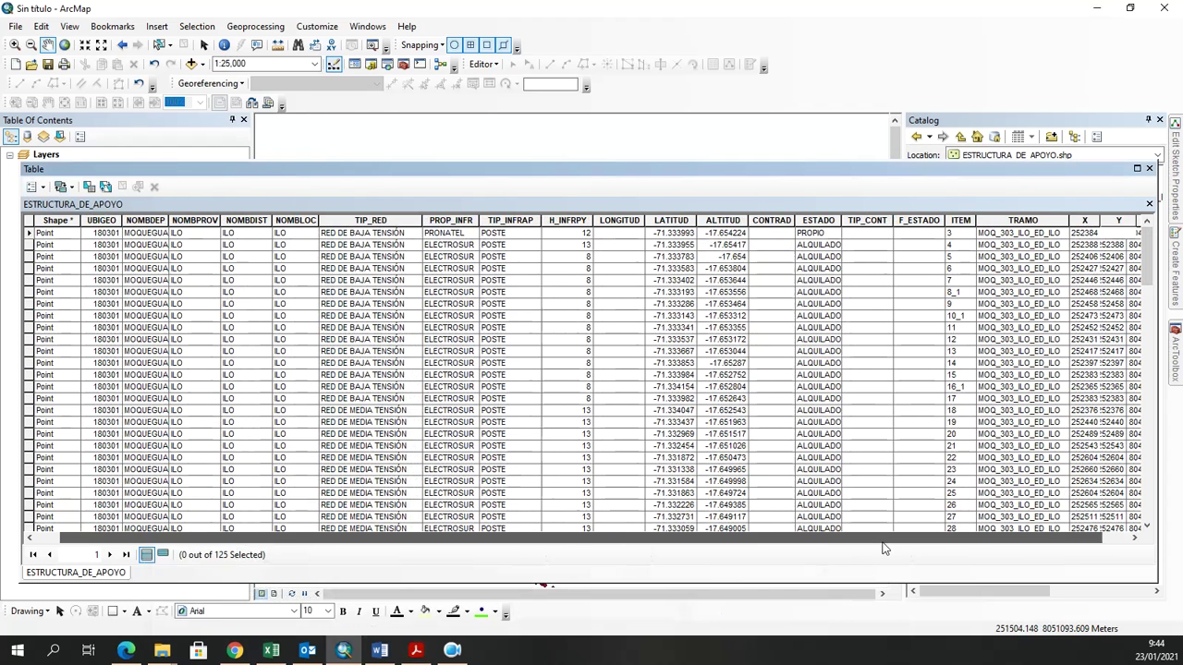
pyautogui.click(1086, 220)
pyautogui.rightClick(1087, 225)
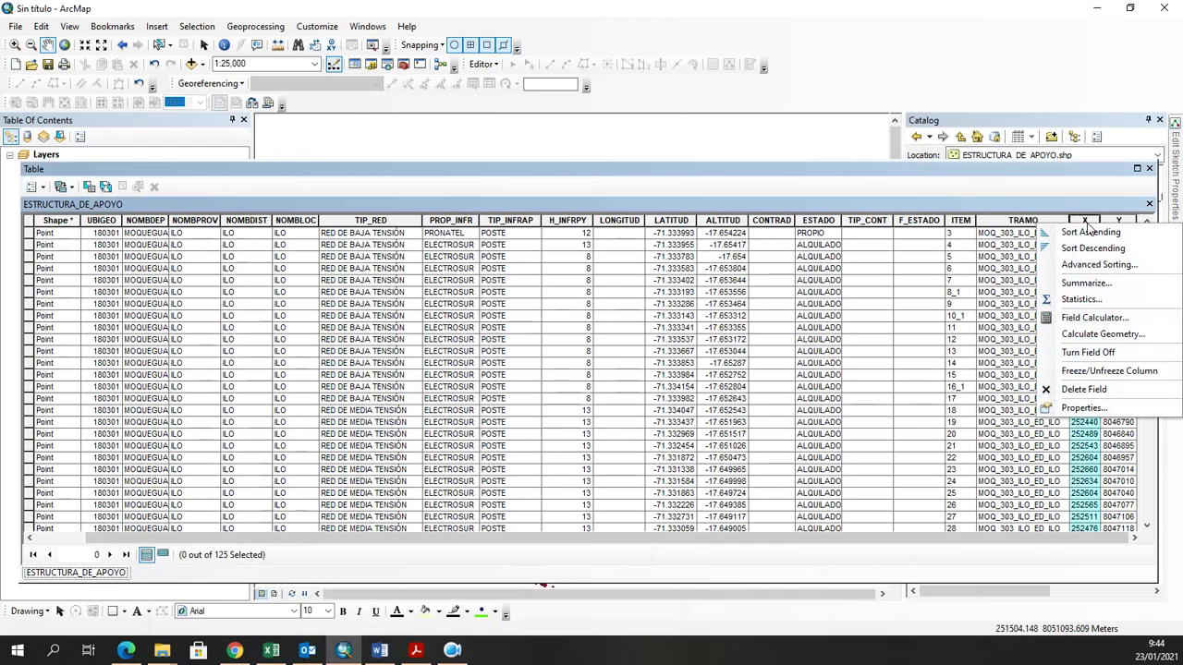
pyautogui.click(1084, 391)
pyautogui.click(646, 386)
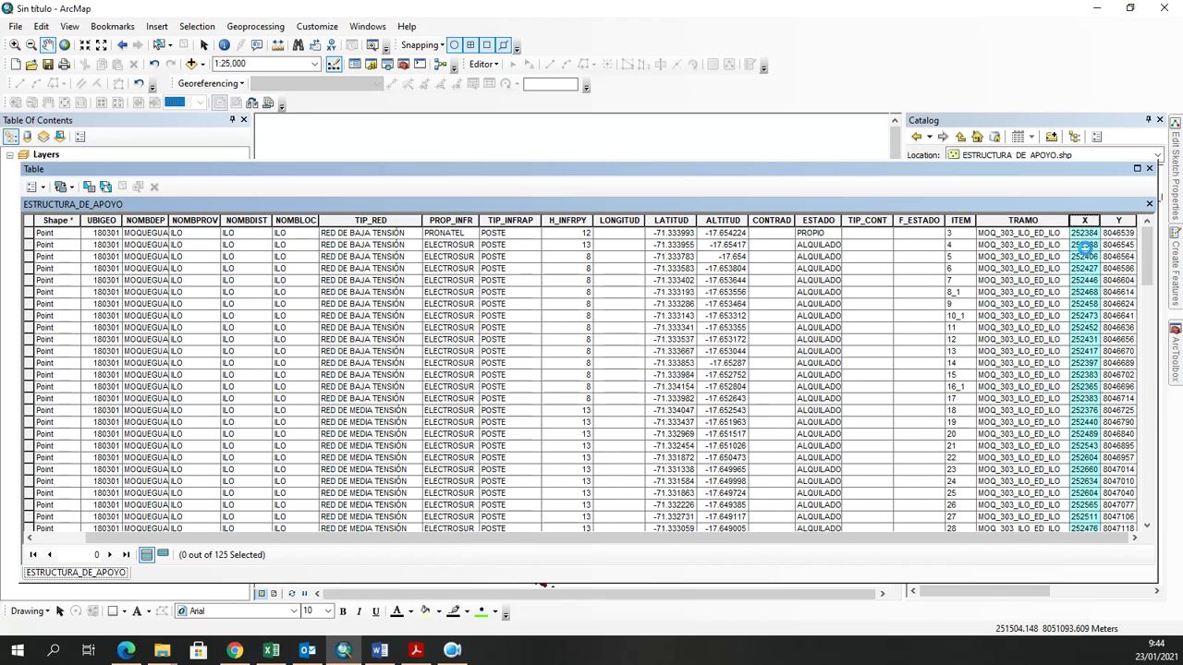
pyautogui.rightClick(1111, 220)
pyautogui.click(1091, 389)
pyautogui.click(645, 385)
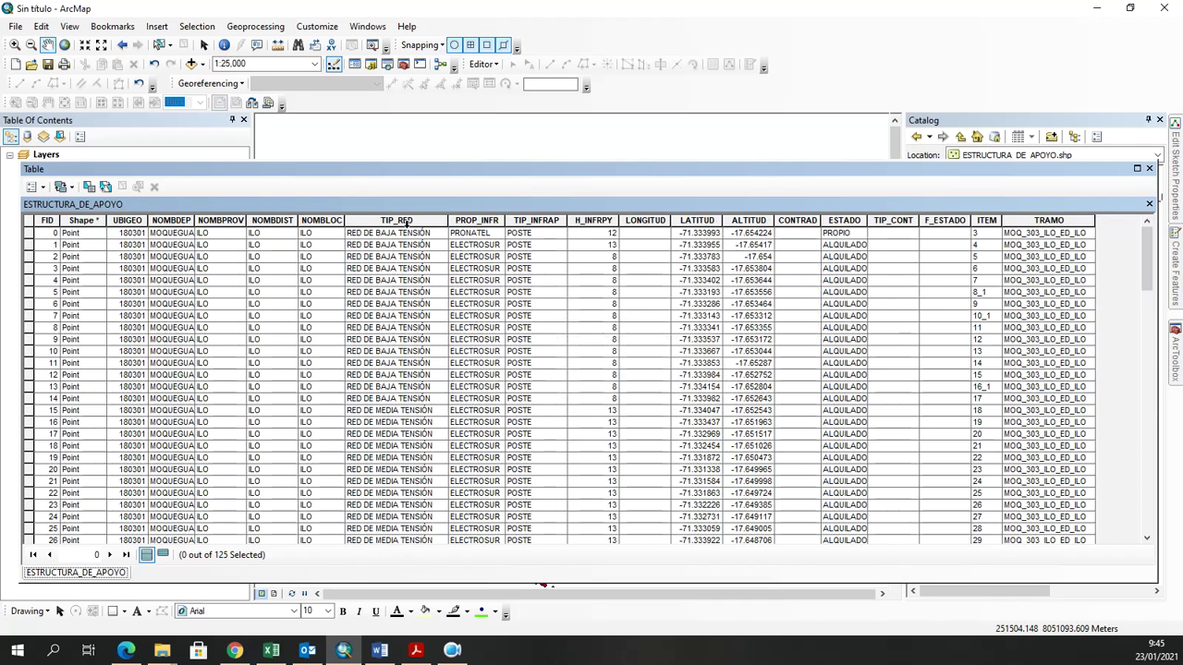
# Review the records of the ESTRUCTURA_DE_APOYO table down to the last row and close the table.
pyautogui.moveTo(343, 169)
pyautogui.mouseDown()
pyautogui.moveTo(312, 123)
pyautogui.moveTo(349, 168)
pyautogui.mouseUp()
pyautogui.scroll(-13, 1021, 411)
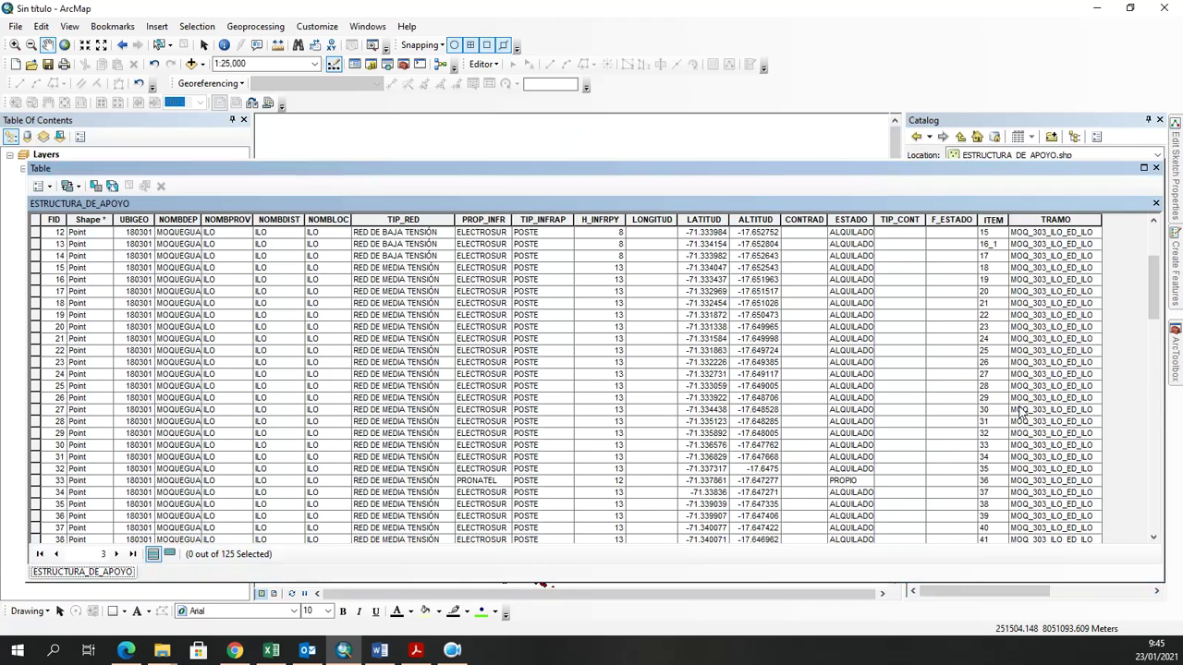
pyautogui.scroll(-20, 1022, 418)
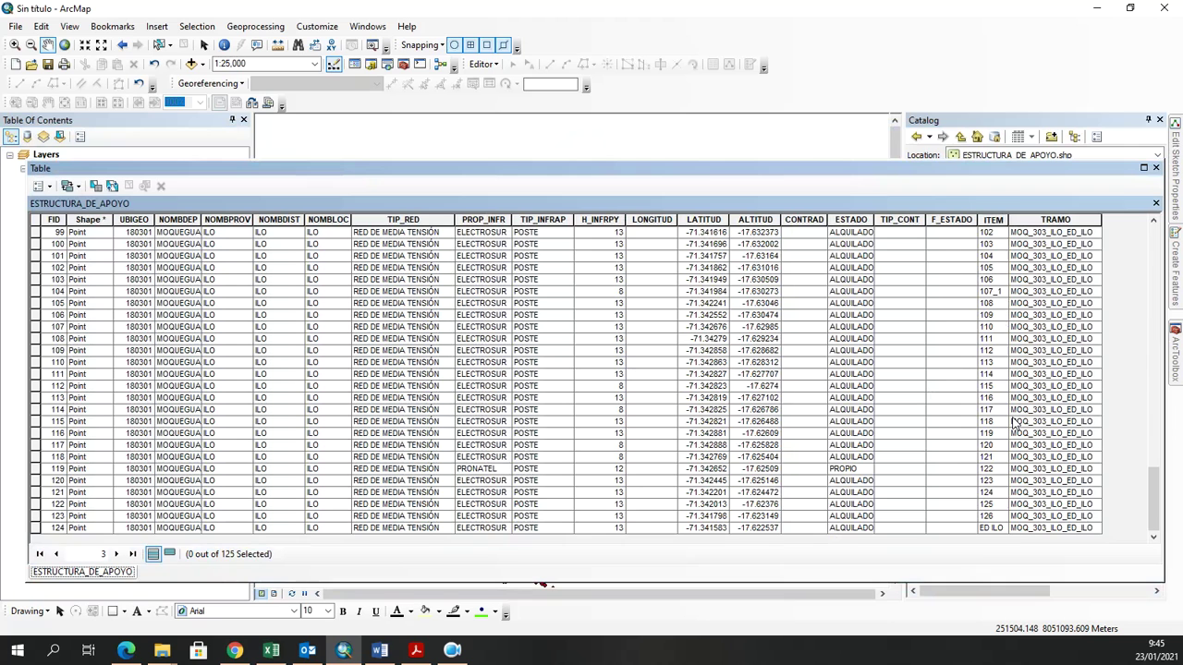
pyautogui.scroll(20, 934, 423)
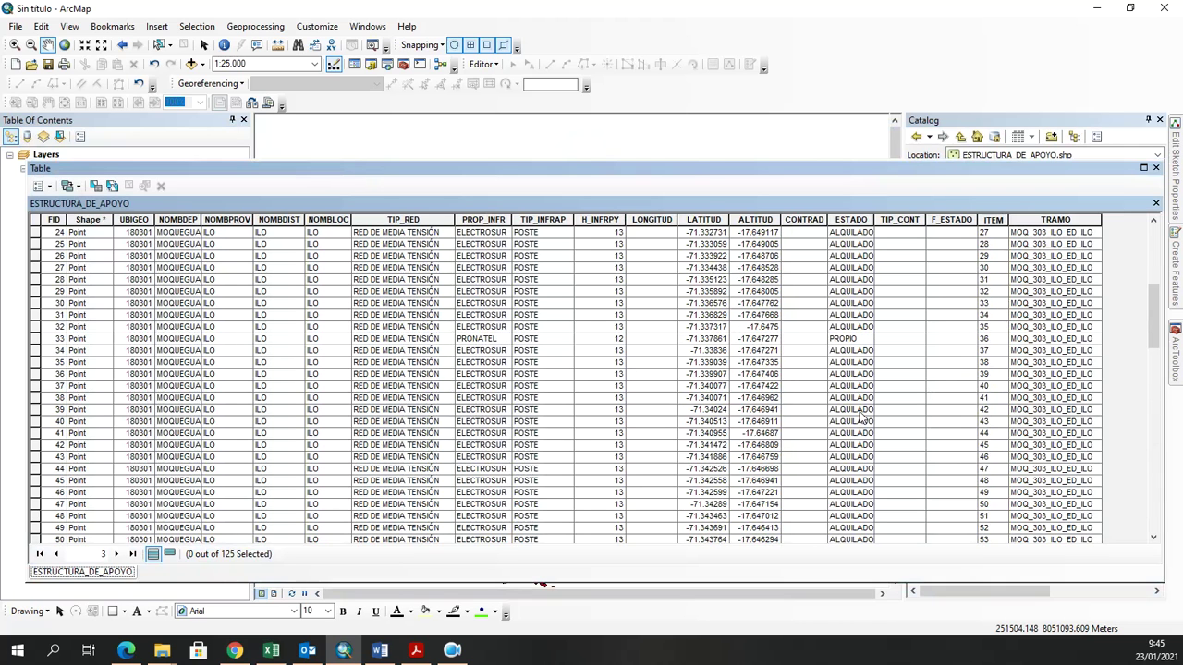
pyautogui.click(1156, 167)
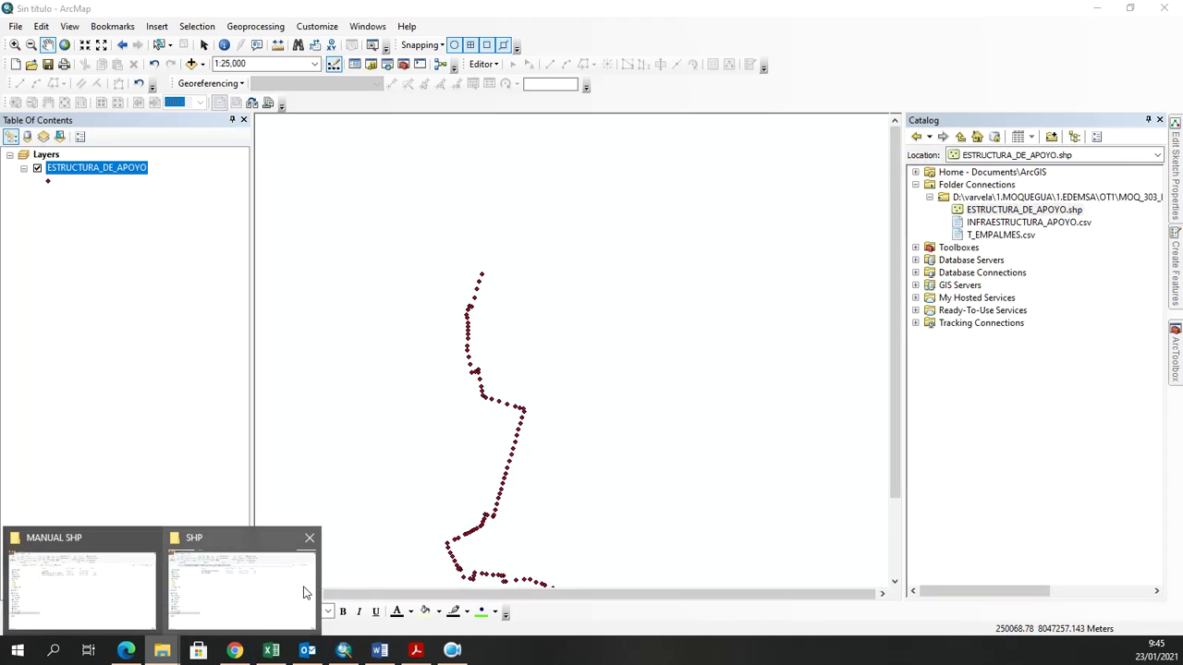
# Switch to the SHP folder in File Explorer and examine the component files of the ESTRUCTURA_DE_APOYO shapefile.
pyautogui.click(310, 597)
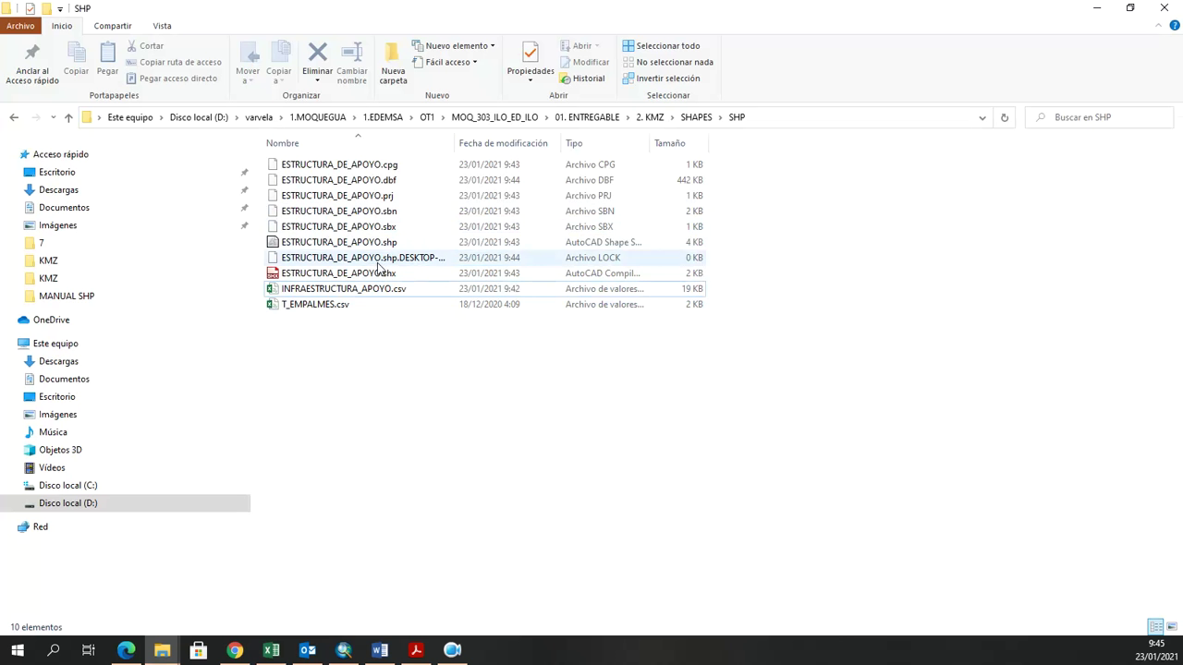
pyautogui.moveTo(768, 284); pyautogui.dragTo(307, 172)
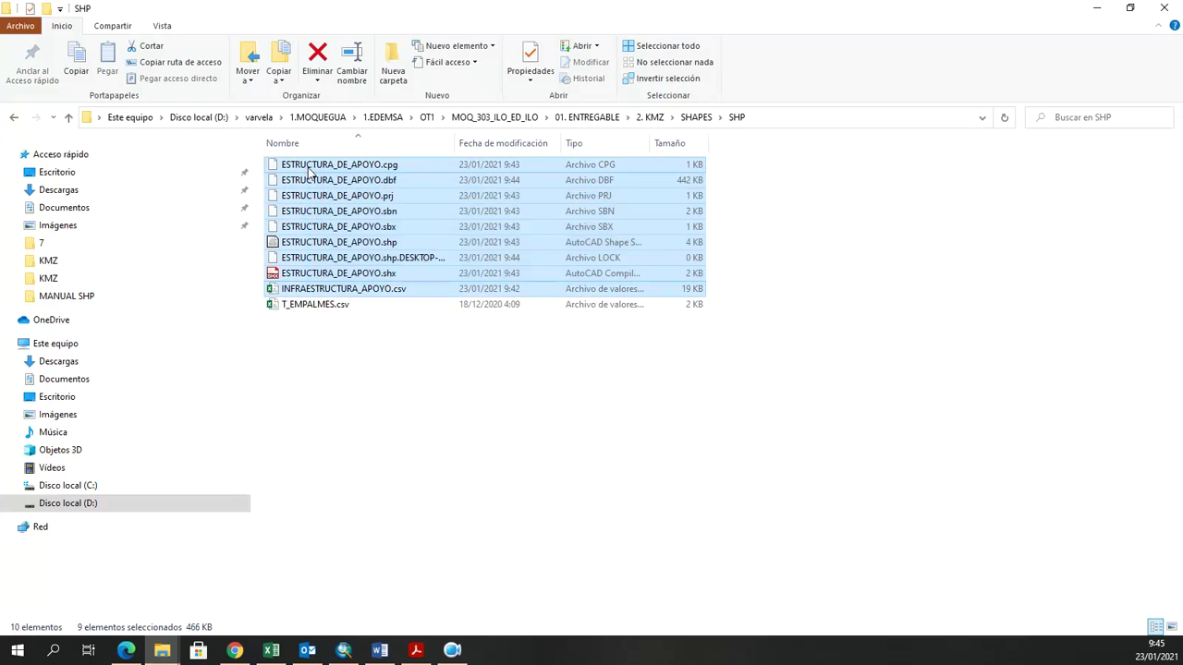
pyautogui.click(370, 273)
pyautogui.click(373, 257)
pyautogui.click(373, 244)
pyautogui.click(375, 182)
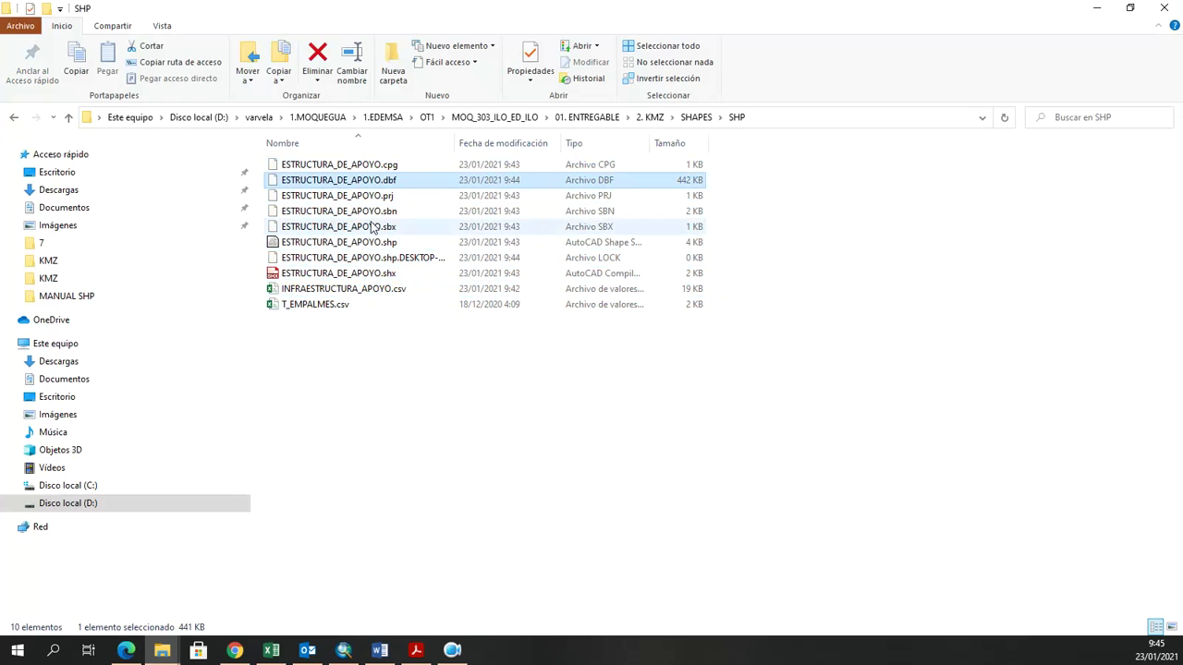
pyautogui.click(392, 341)
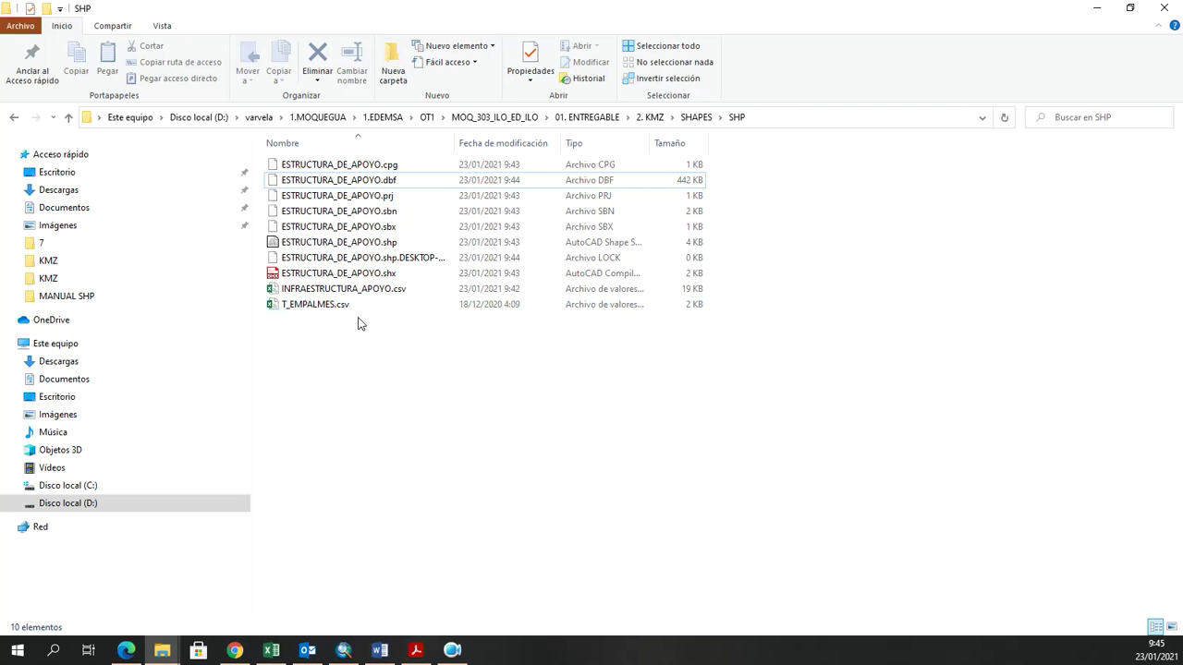
# Return to ArcMap and view the full line of ESTRUCTURA_DE_APOYO points on the map.
pyautogui.moveTo(344, 653)
pyautogui.click(350, 653)
pyautogui.moveTo(712, 496); pyautogui.dragTo(713, 425)
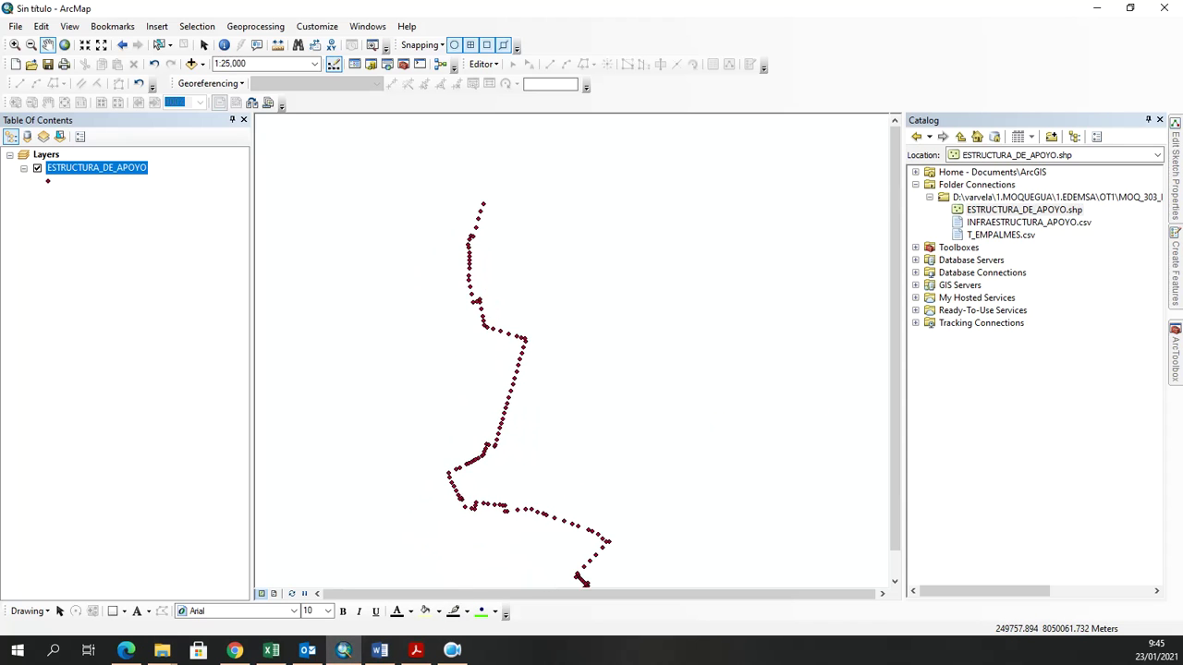
# Switch to the CART_EDEMSA_MOQ_303_ILO_ED_ILO.xlsx workbook in Excel and select the RED DE BAJA TENSIÓN cells under RED DE TENDIDO.
pyautogui.hotkey('alt', 'Tab')
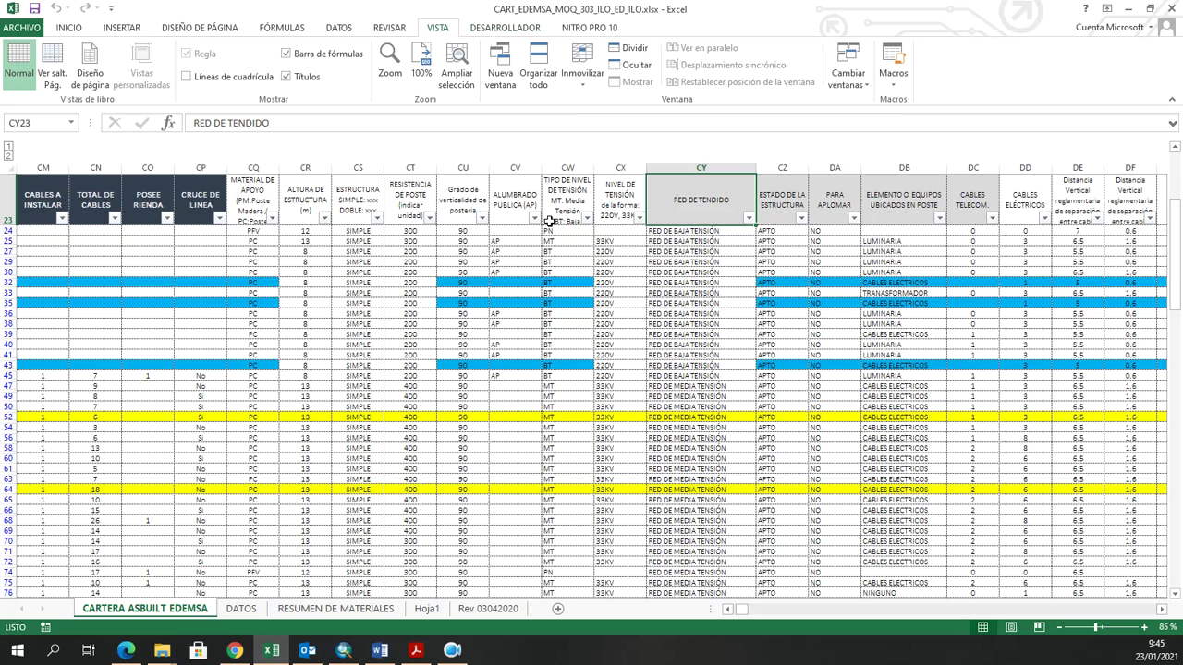
pyautogui.click(702, 314)
pyautogui.click(678, 240)
pyautogui.moveTo(692, 230); pyautogui.dragTo(702, 377)
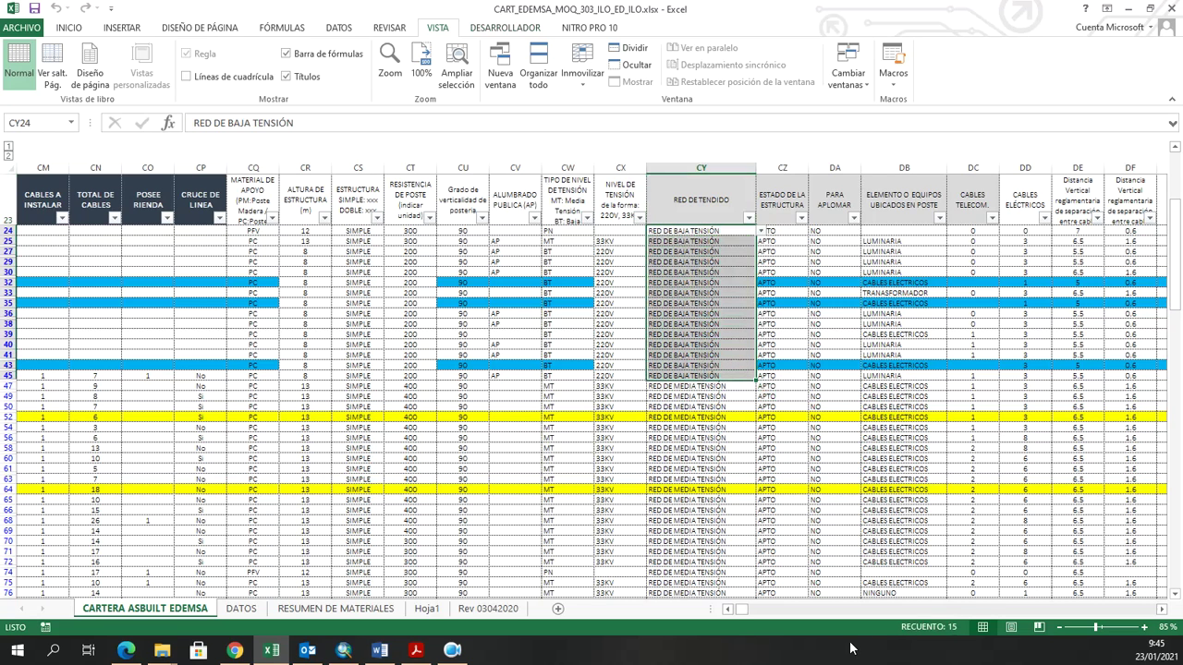
# Hide columns AQ to CP in the CARTERA ASBUILT EDEMSA sheet.
pyautogui.moveTo(729, 612); pyautogui.dragTo(731, 584)
pyautogui.moveTo(619, 170); pyautogui.dragTo(407, 185)
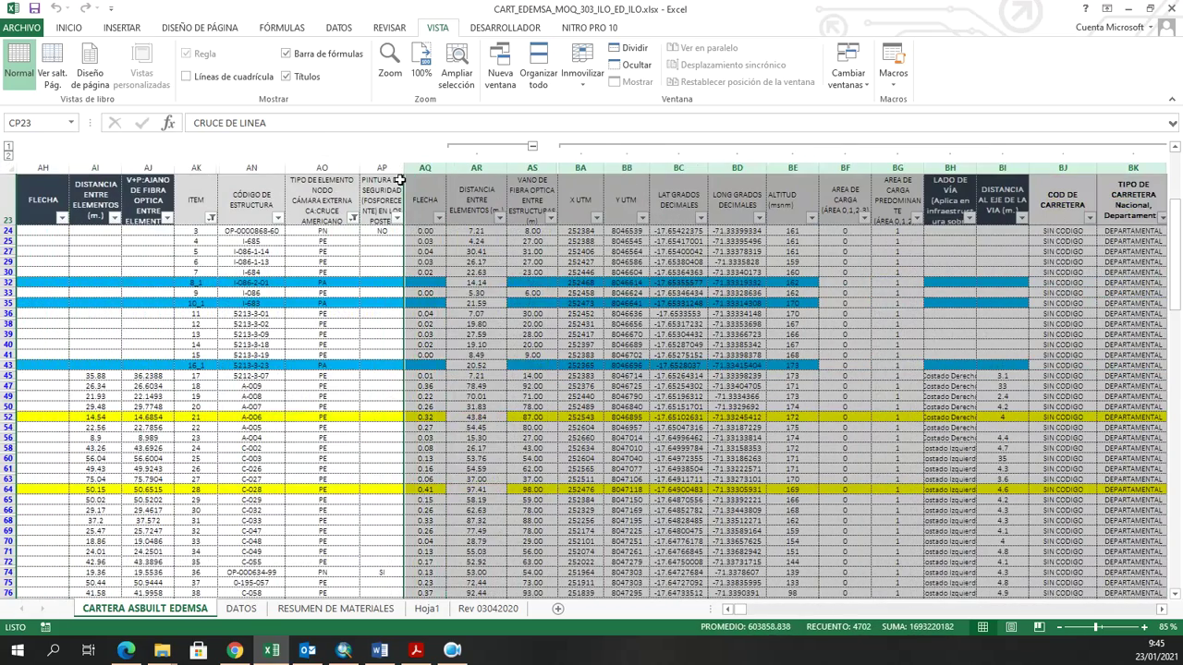
pyautogui.rightClick(424, 166)
pyautogui.click(461, 362)
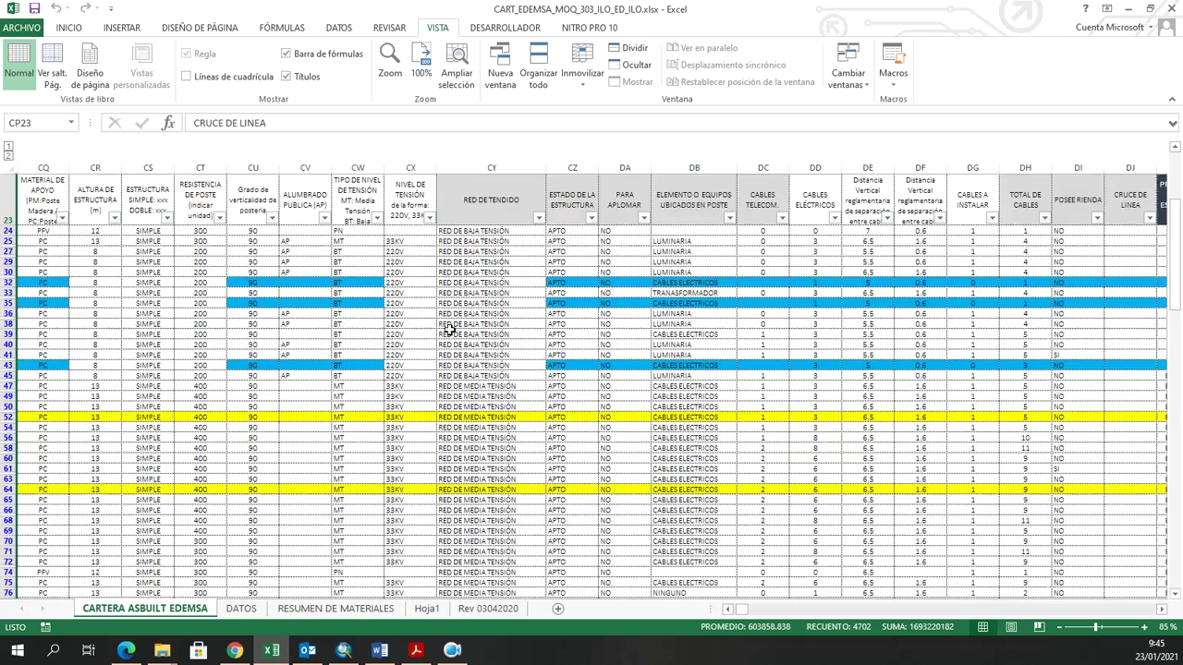
pyautogui.click(377, 339)
# Hide columns AN to CX so that the RED DE TENDIDO column sits beside the ITEM column.
pyautogui.moveTo(735, 612); pyautogui.dragTo(728, 612)
pyautogui.click(115, 283)
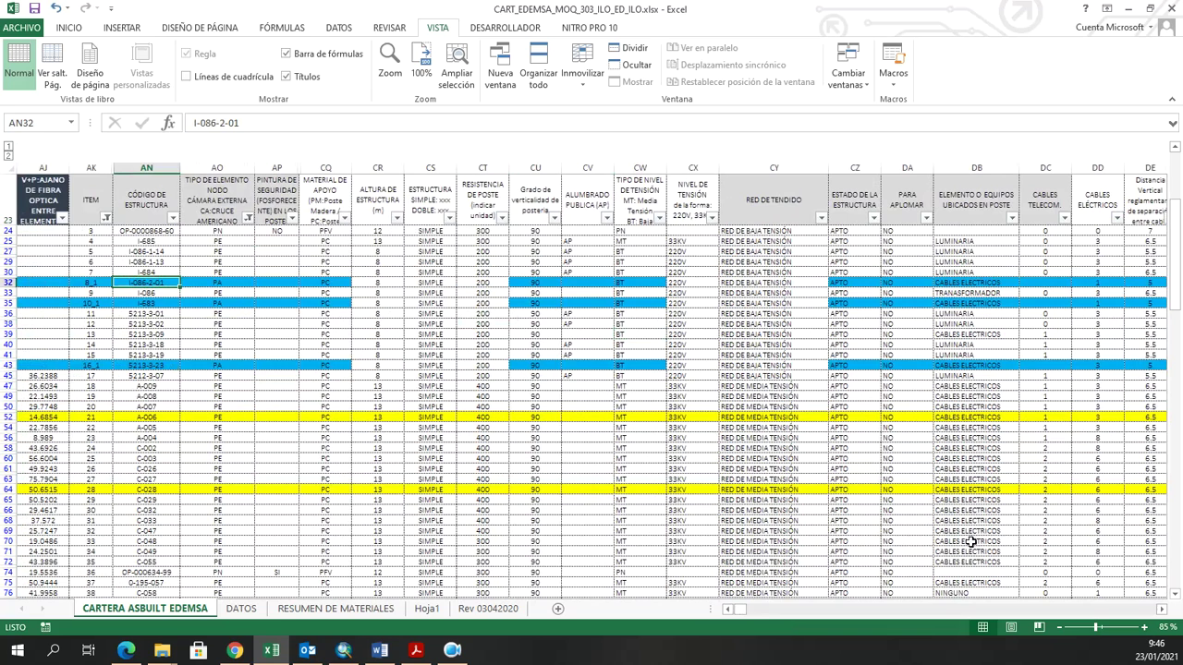
pyautogui.click(1162, 609)
pyautogui.moveTo(651, 180); pyautogui.dragTo(108, 191)
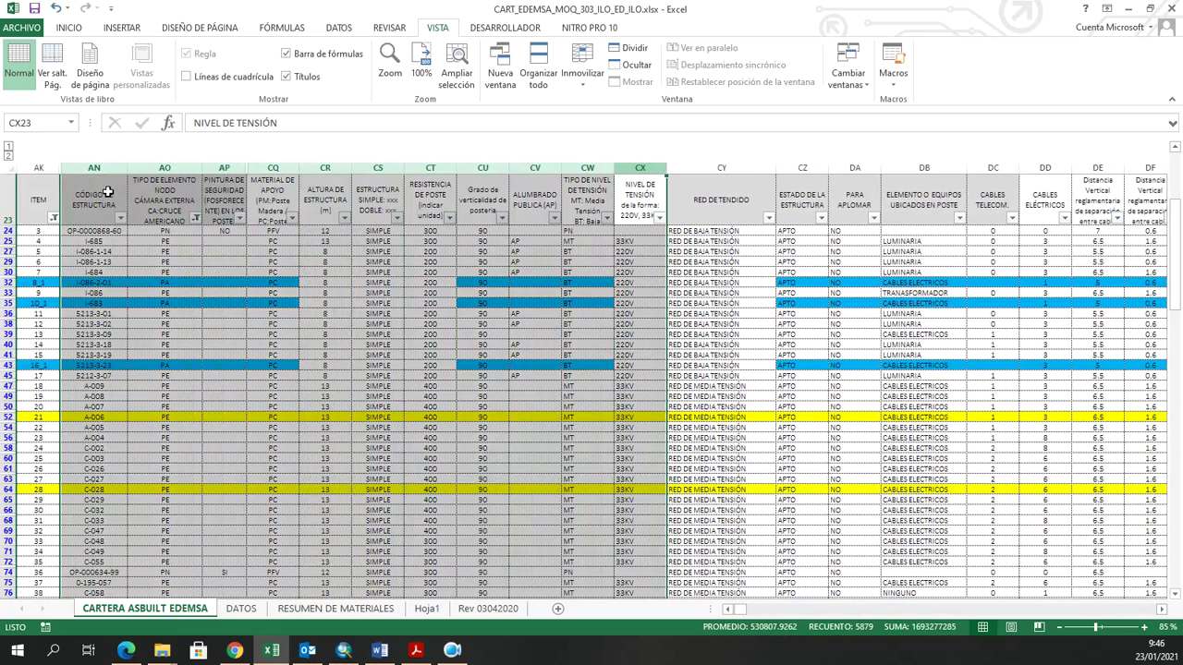
pyautogui.rightClick(106, 177)
pyautogui.click(146, 388)
pyautogui.click(138, 313)
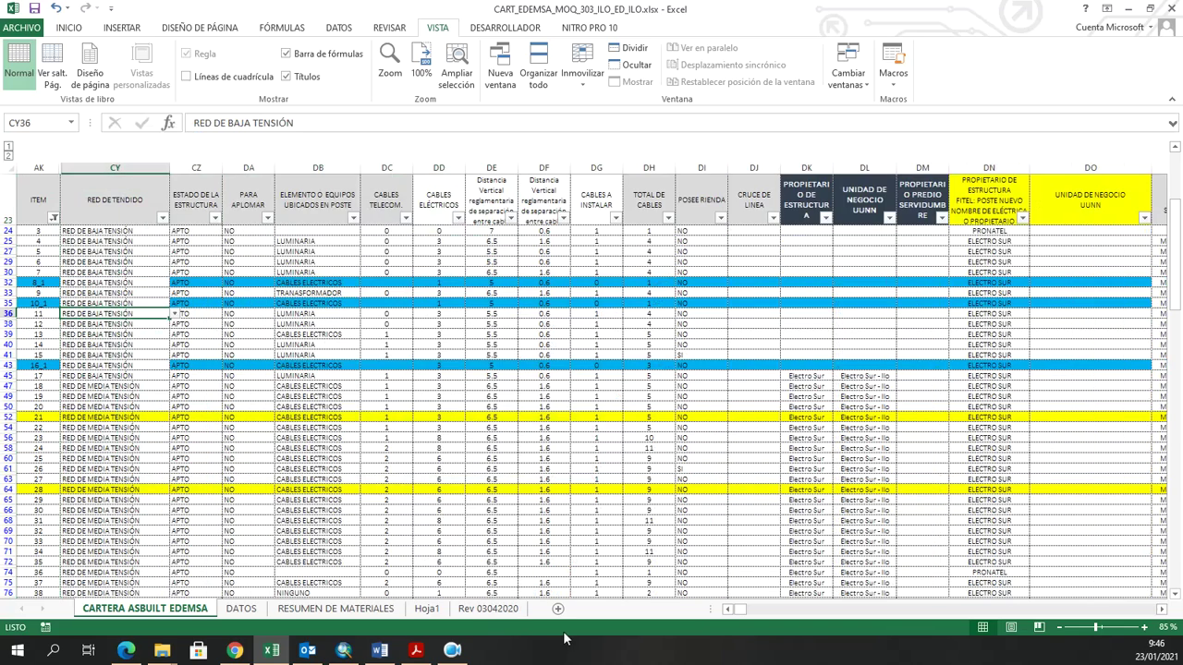
# Check the RED DE TENDIDO values beside the item numbers, then undo hiding columns AN to CX.
pyautogui.hscroll(-2, 728, 614)
pyautogui.click(314, 393)
pyautogui.click(344, 375)
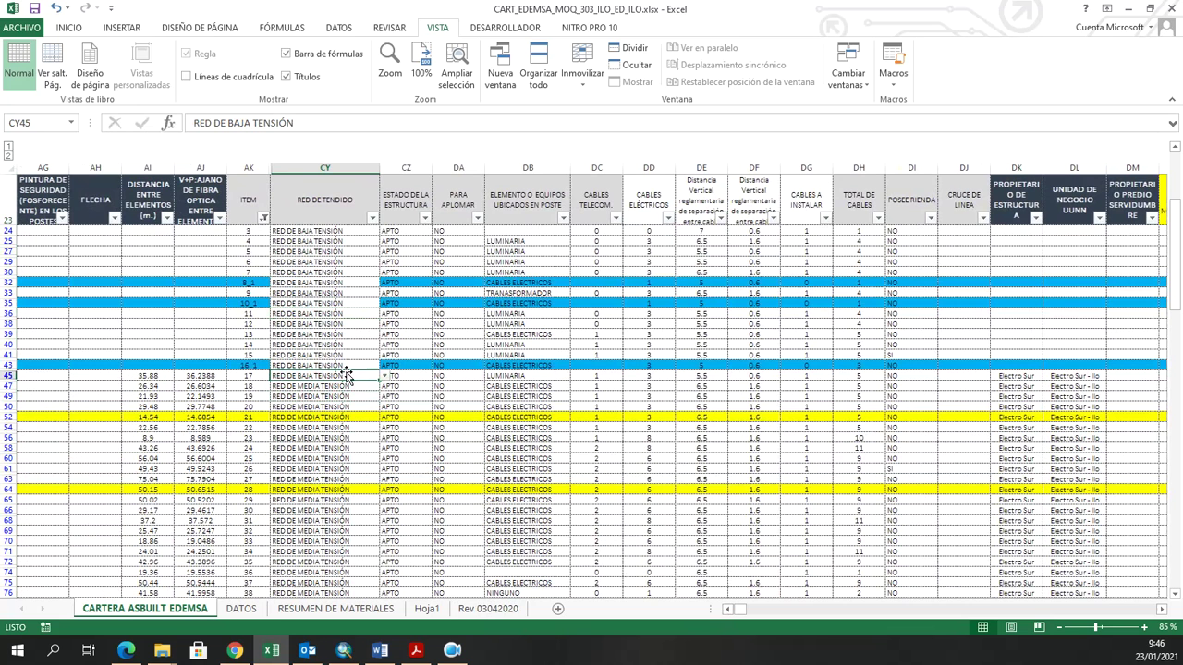
pyautogui.hotkey('ctrl', 'z')
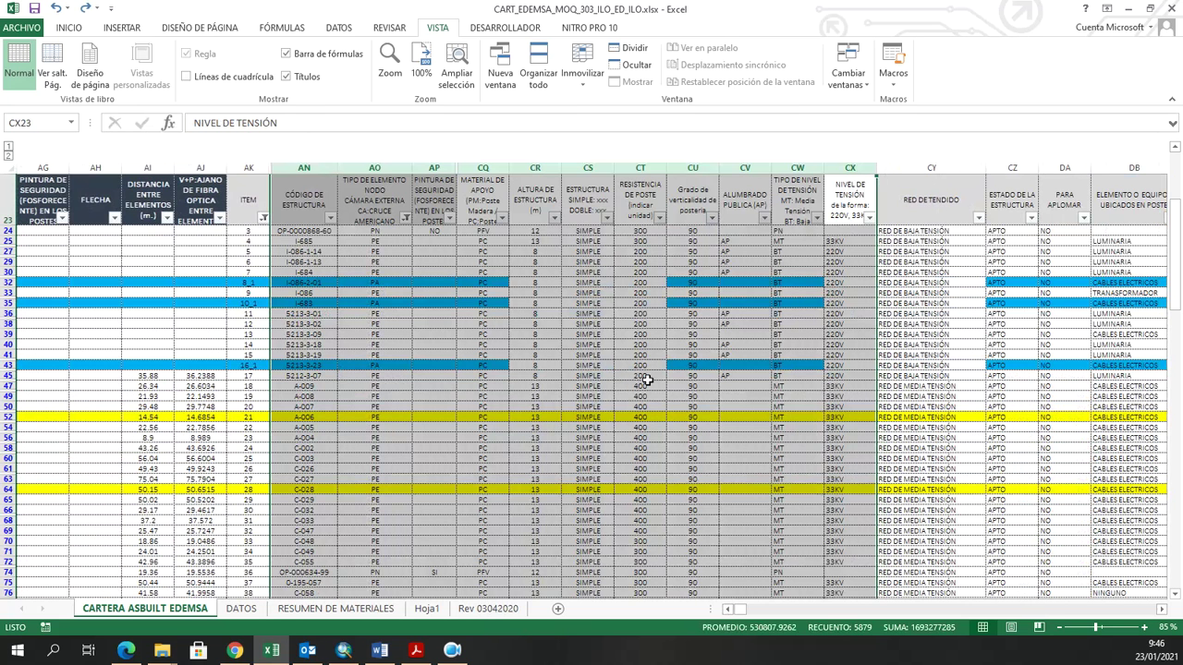
# Unhide the columns between AP and CQ in the CARTERA ASBUILT EDEMSA sheet.
pyautogui.click(579, 365)
pyautogui.moveTo(444, 167); pyautogui.dragTo(508, 164)
pyautogui.rightClick(496, 169)
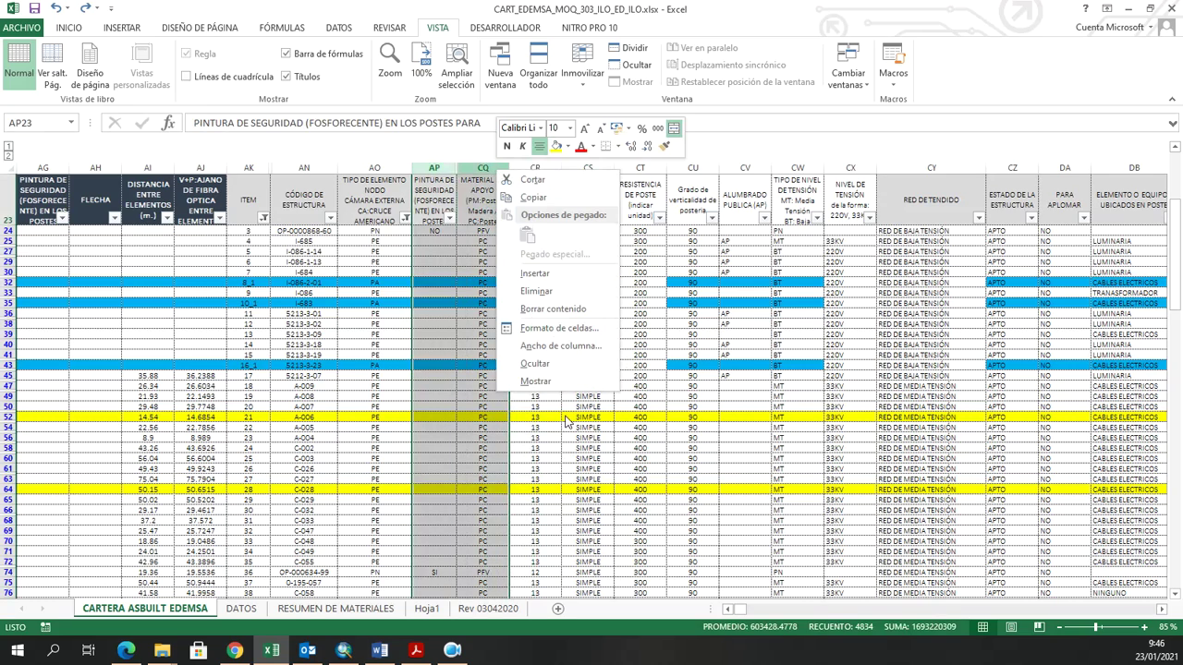
pyautogui.click(544, 383)
pyautogui.click(693, 396)
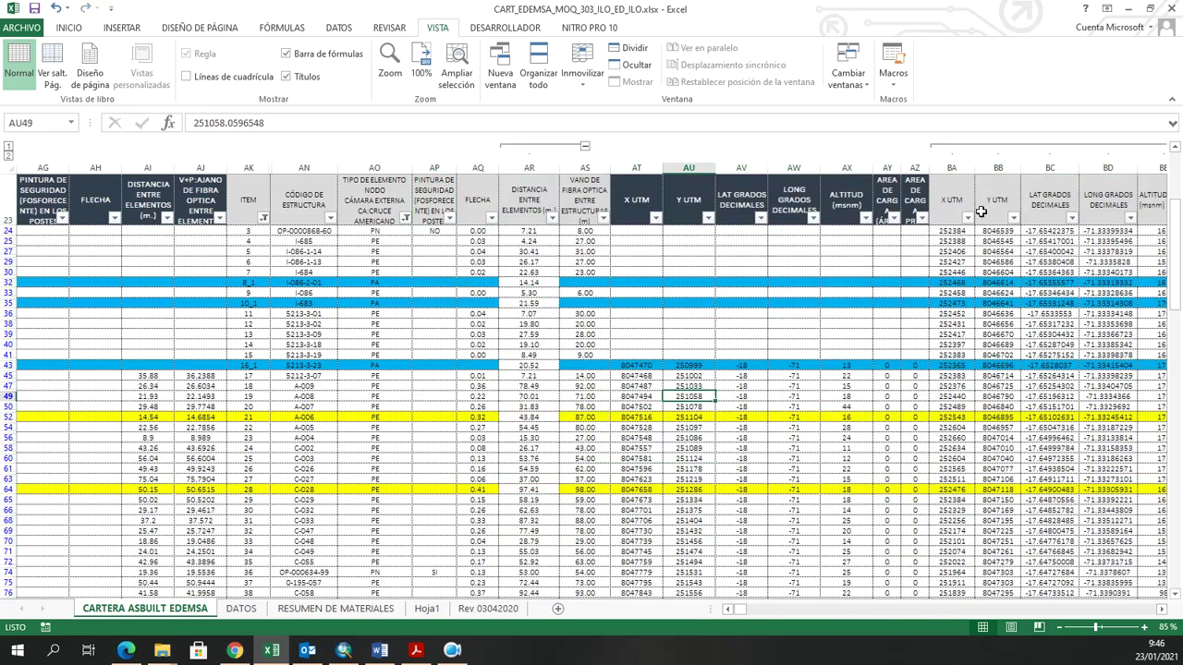
# Hide columns AO to AZ in the CARTERA ASBUILT EDEMSA sheet.
pyautogui.moveTo(921, 167); pyautogui.dragTo(366, 207)
pyautogui.rightClick(378, 173)
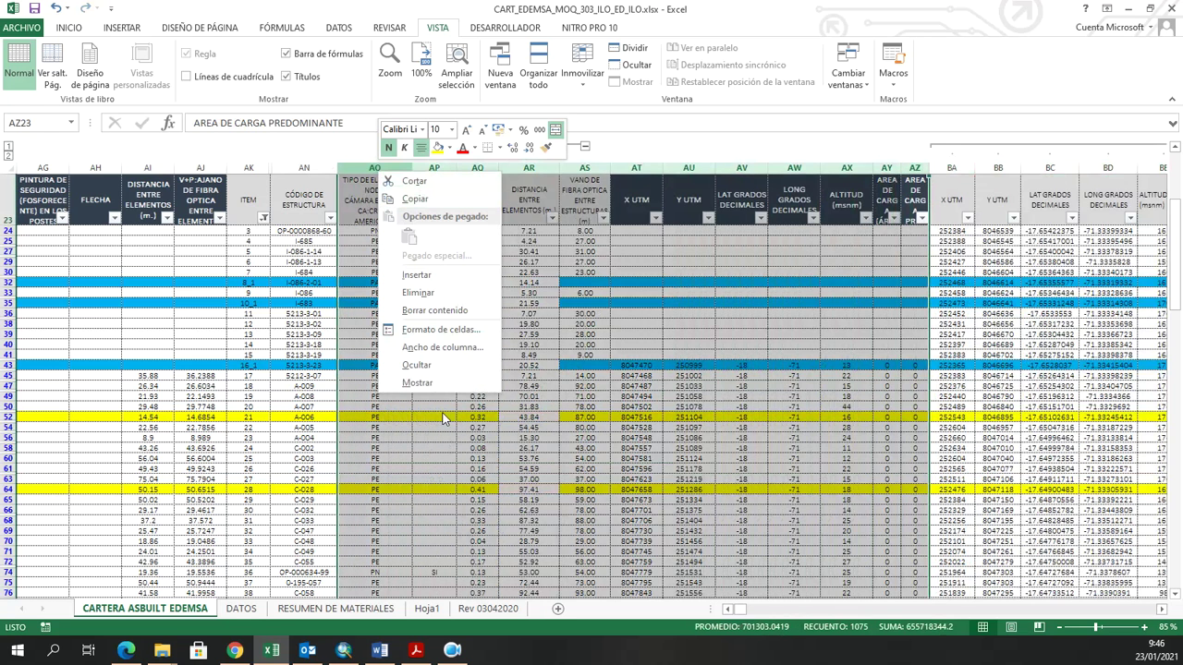
pyautogui.click(444, 366)
pyautogui.click(647, 425)
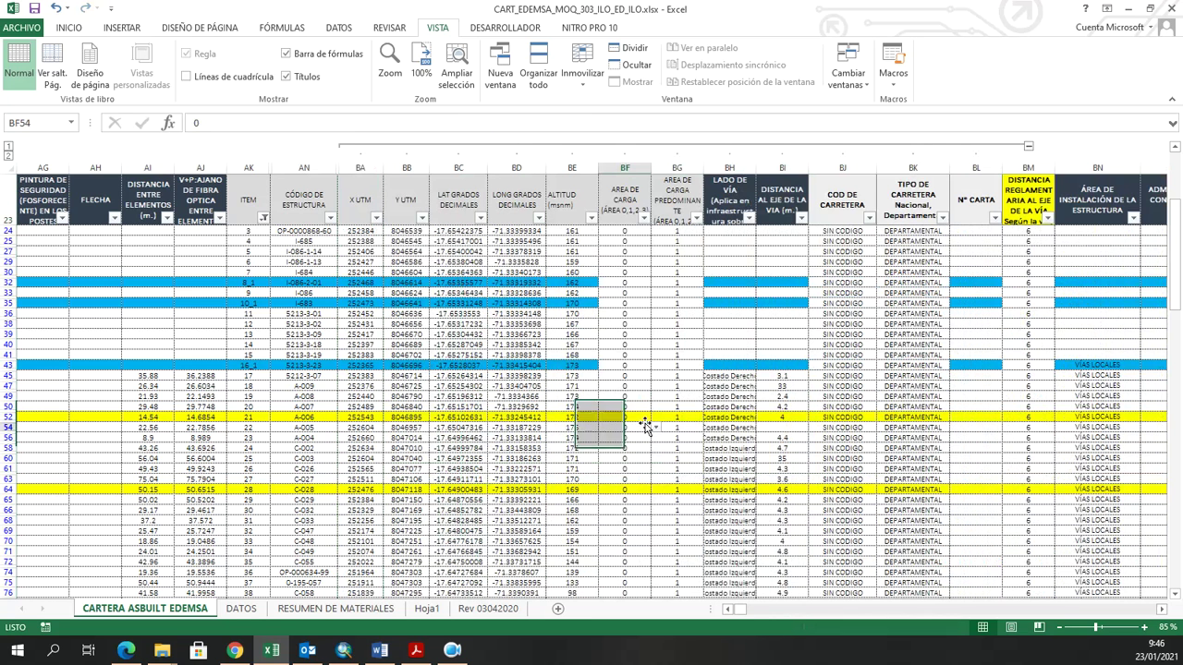
# Hide columns BC to CX so that RED DE TENDIDO sits beside the X UTM and Y UTM columns.
pyautogui.moveTo(457, 168); pyautogui.dragTo(665, 310)
pyautogui.rightClick(672, 169)
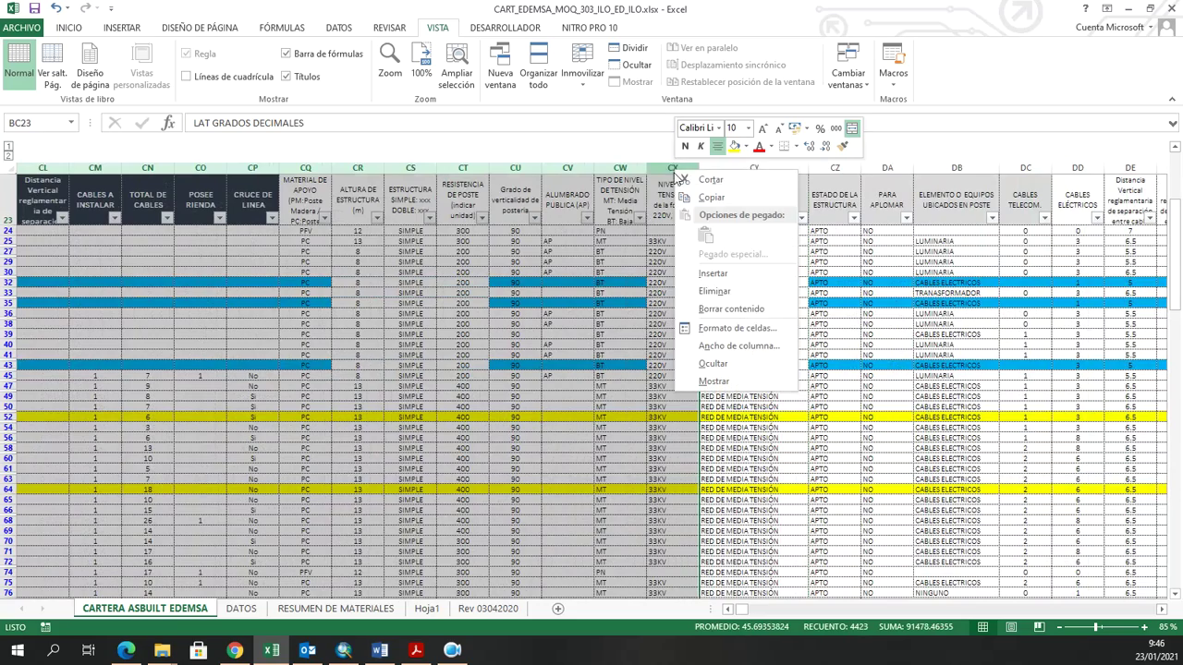
pyautogui.click(725, 364)
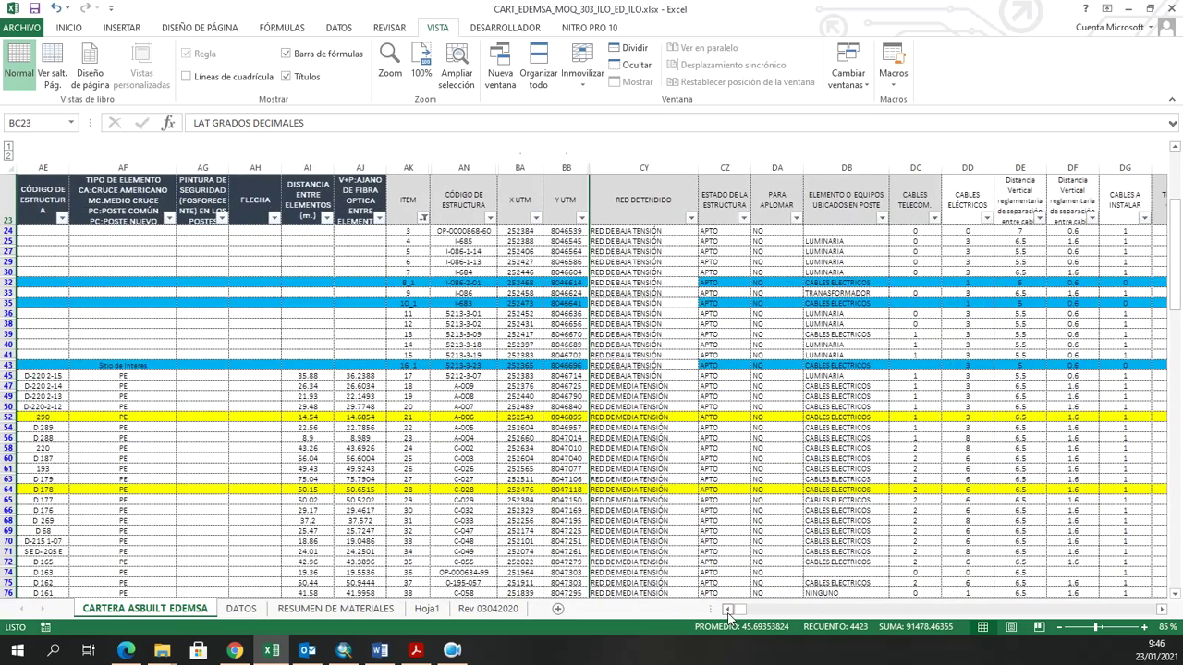
pyautogui.click(727, 609)
pyautogui.click(727, 609)
pyautogui.moveTo(772, 314)
pyautogui.mouseDown()
pyautogui.moveTo(782, 328)
pyautogui.moveTo(772, 315)
pyautogui.mouseUp()
pyautogui.click(1161, 611)
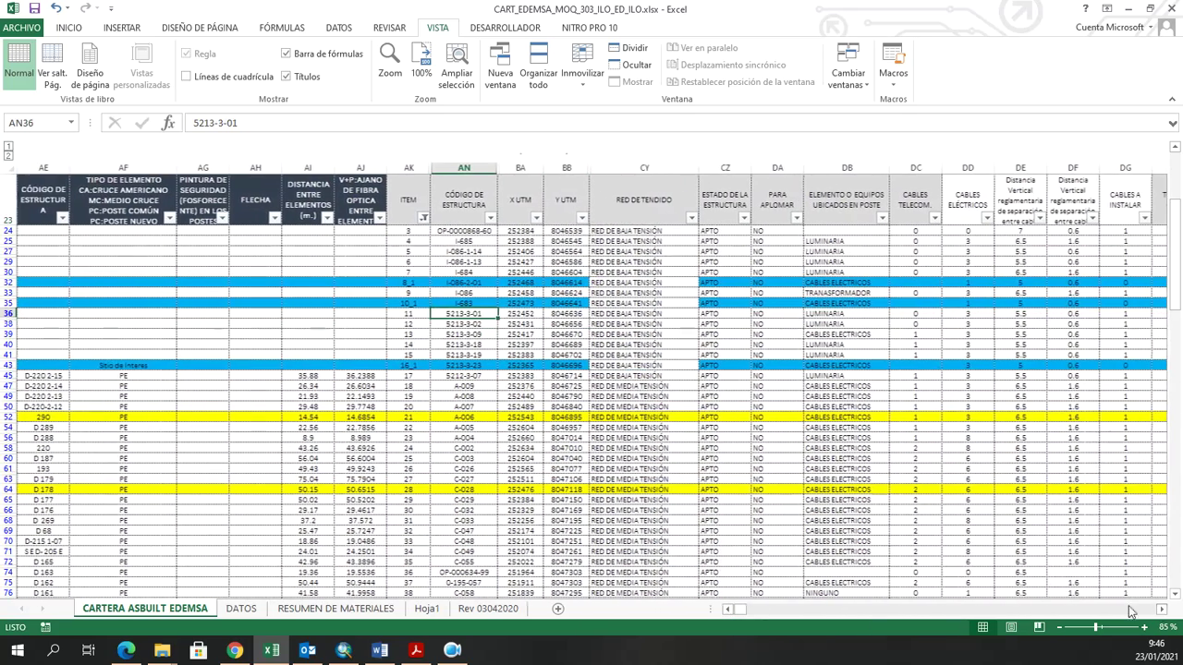
# Examine where RED DE TENDIDO changes from low to medium voltage, and the item number and UTM coordinates of that structure.
pyautogui.click(637, 390)
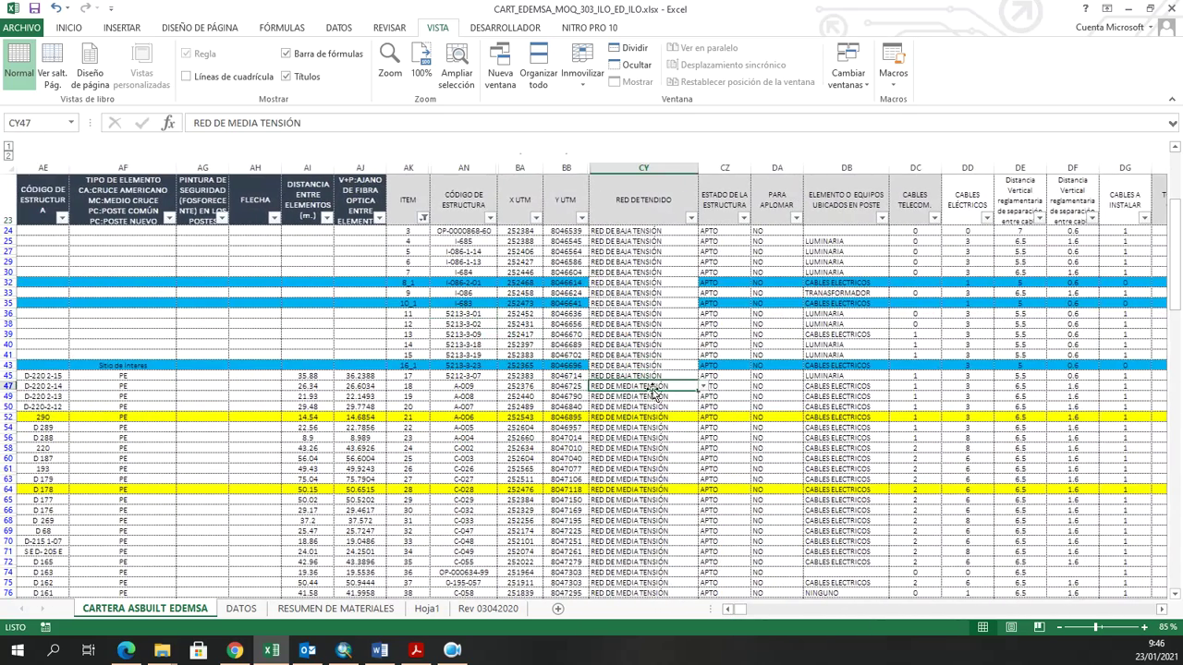
pyautogui.moveTo(638, 375); pyautogui.dragTo(628, 231)
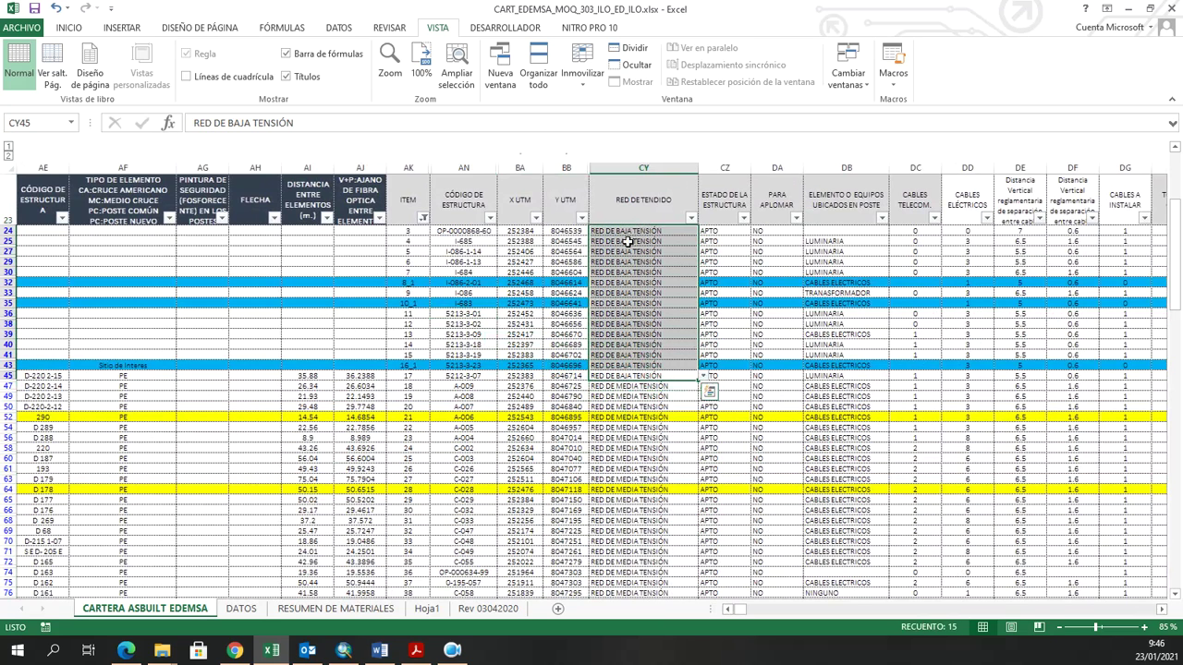
pyautogui.click(567, 386)
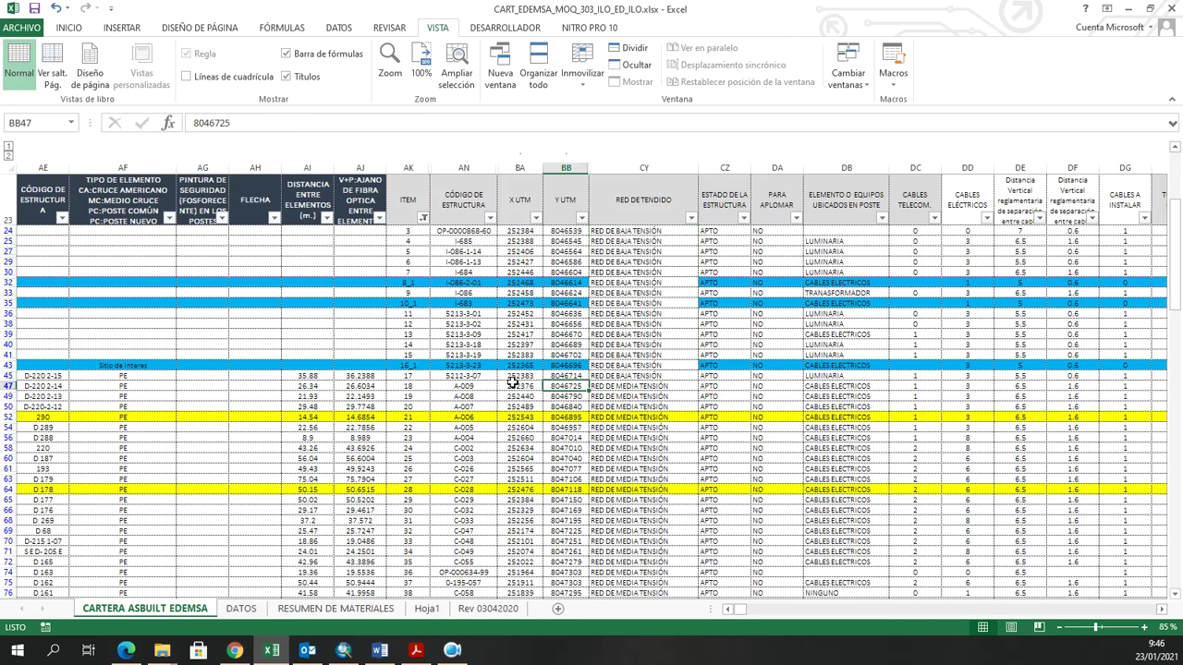
pyautogui.click(412, 387)
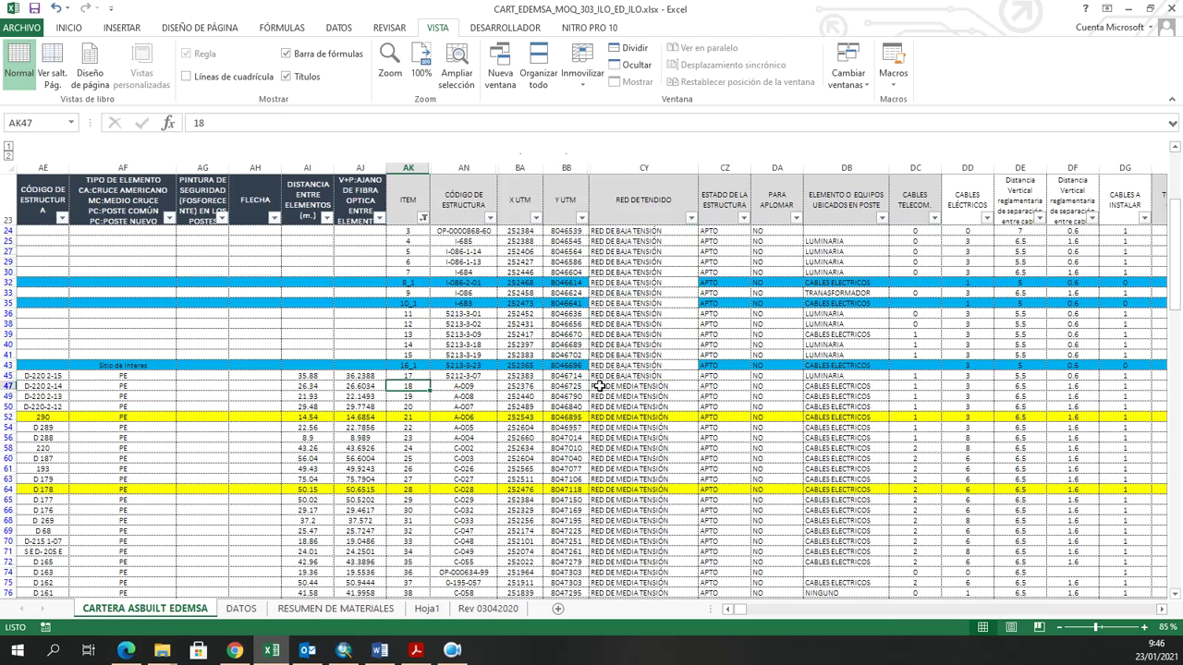
pyautogui.click(570, 388)
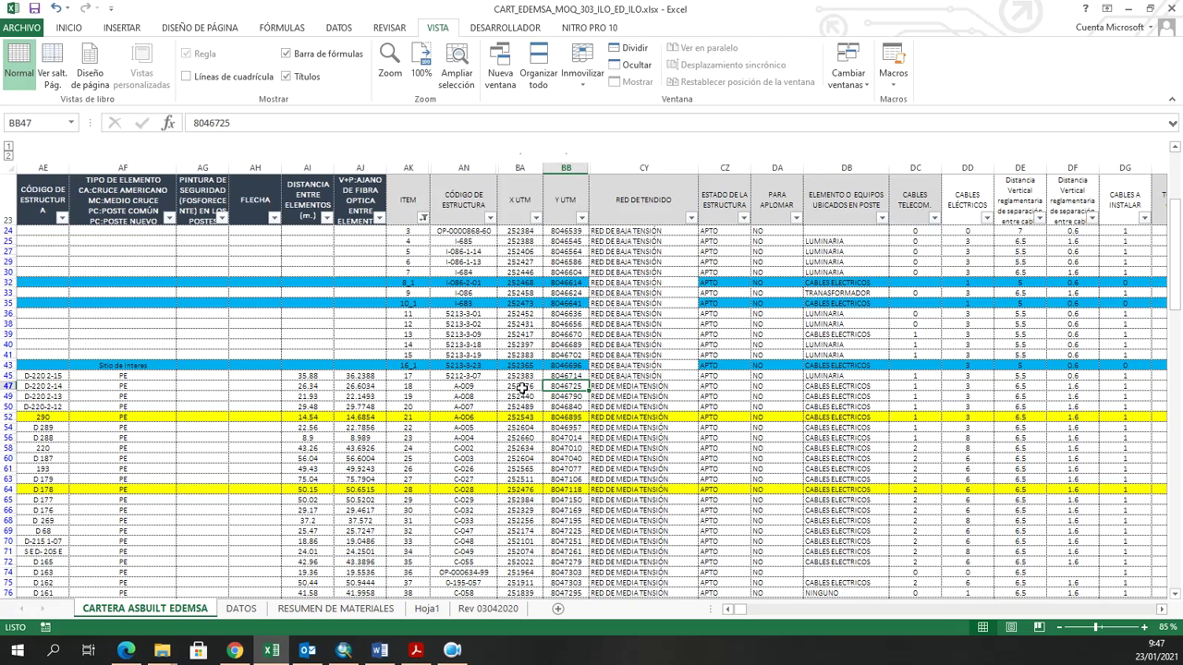
pyautogui.moveTo(523, 389); pyautogui.dragTo(563, 388)
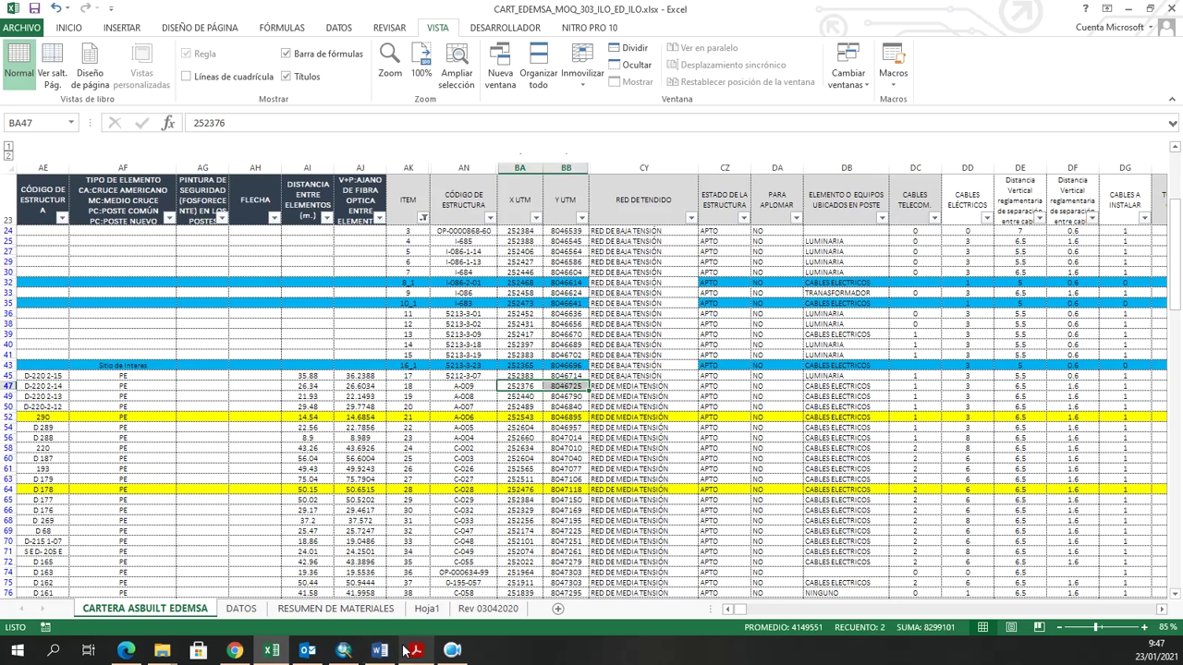
# Switch to ArcMap and start a new polyline shapefile named FIBRA_OPTICA in the connected MOQ_303 folder.
pyautogui.moveTo(344, 655)
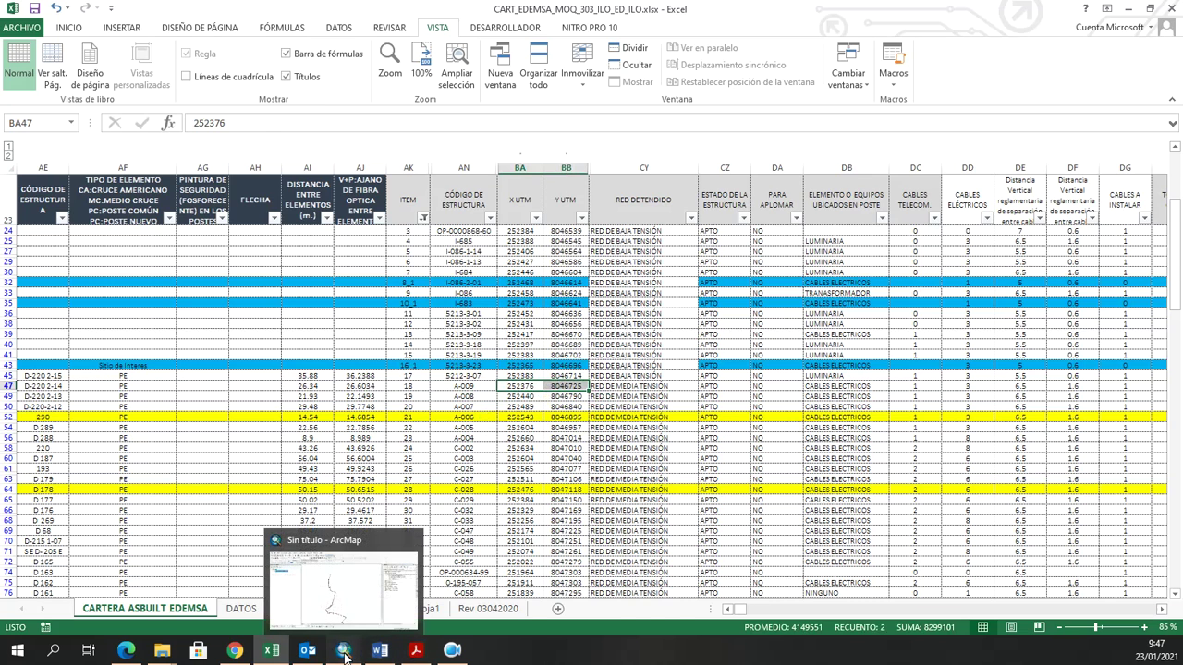
pyautogui.click(344, 652)
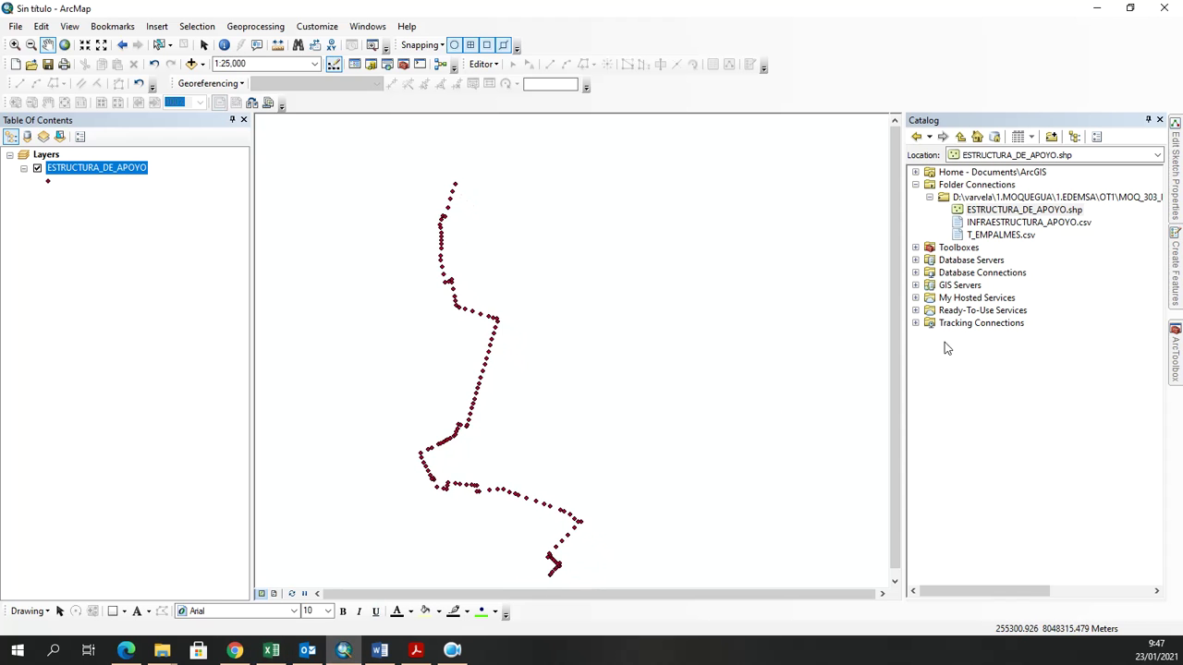
pyautogui.rightClick(1004, 198)
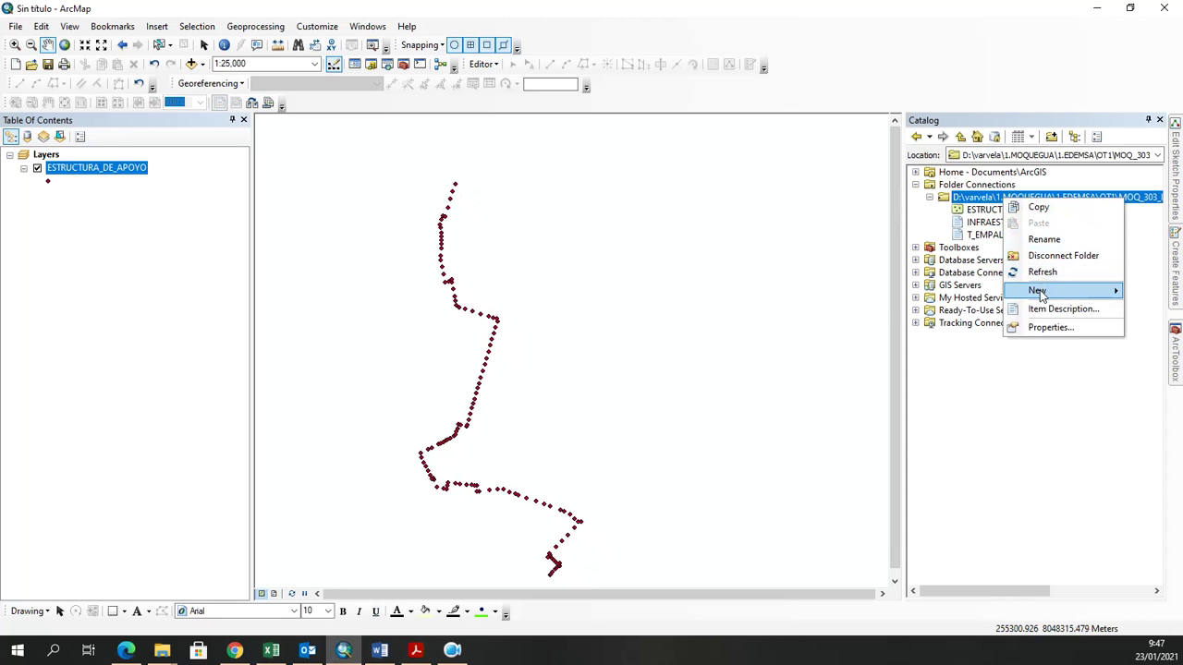
pyautogui.moveTo(1040, 292)
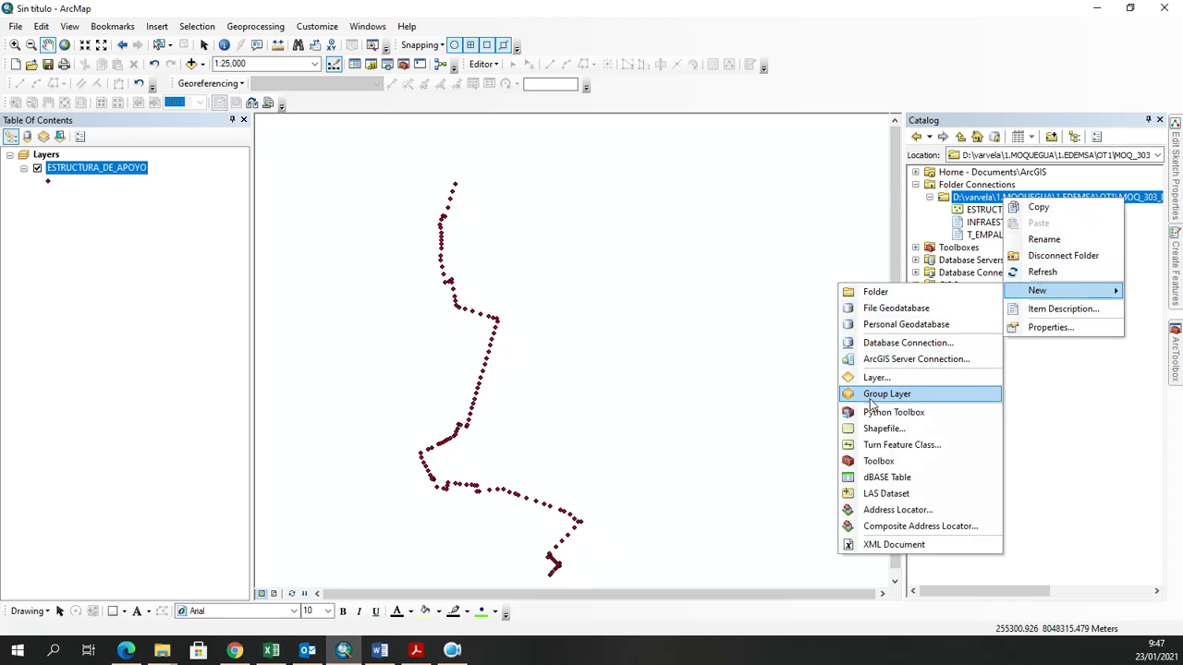
pyautogui.click(884, 429)
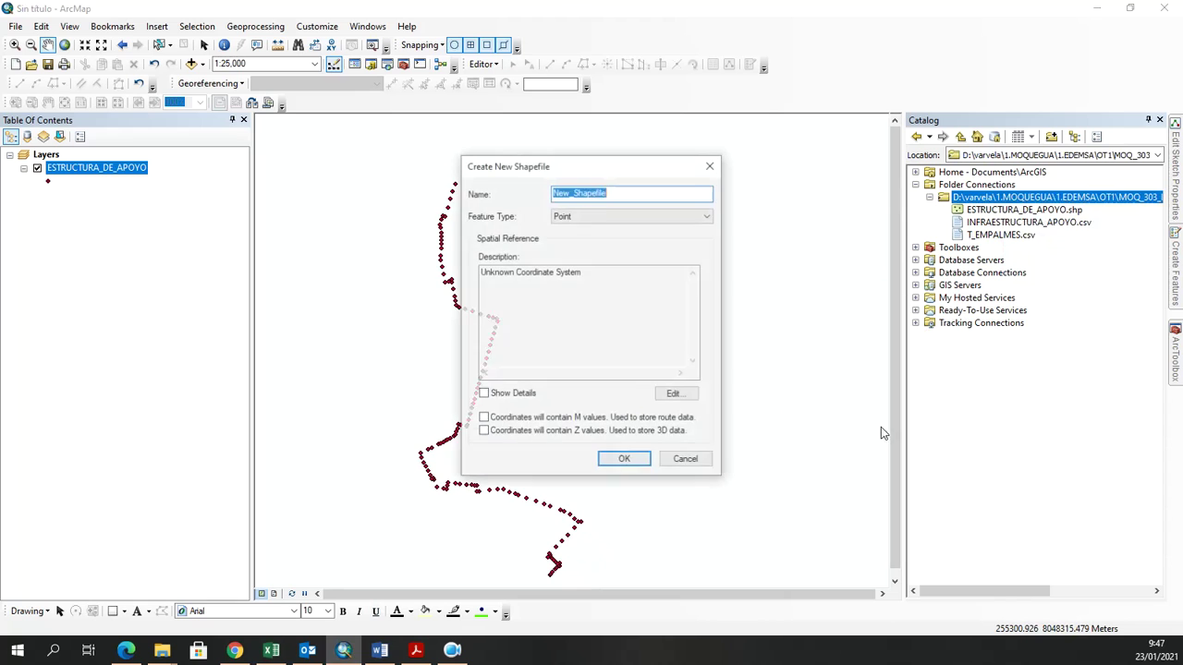
pyautogui.moveTo(587, 186); pyautogui.dragTo(531, 192)
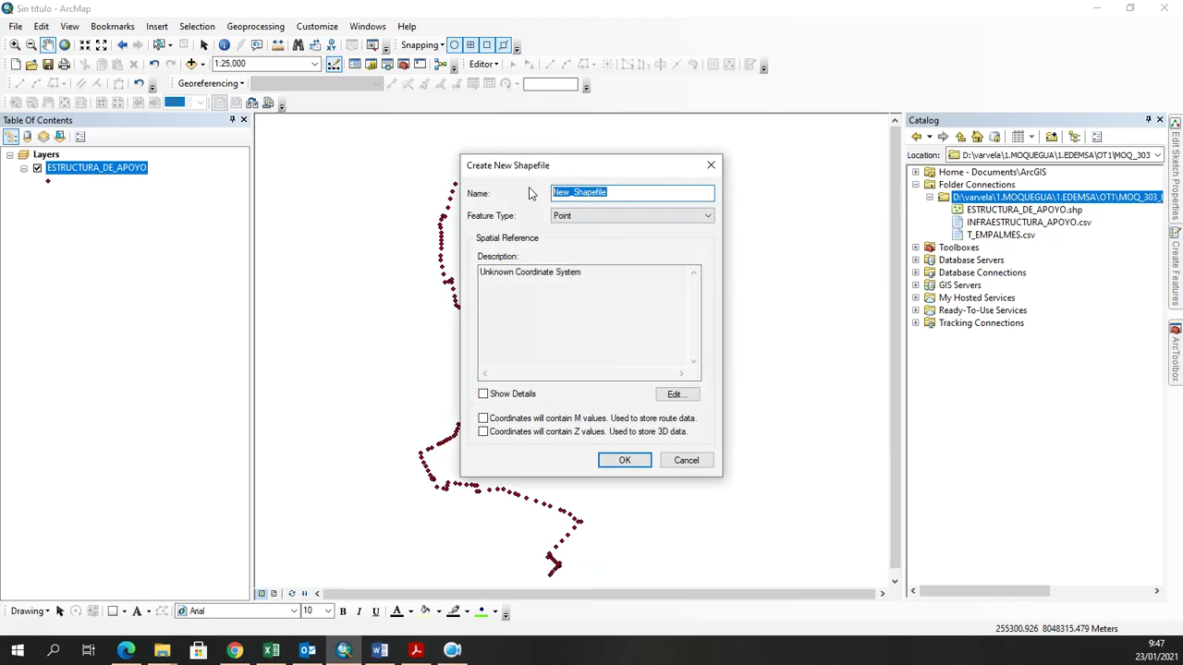
pyautogui.write('FIBRA_OPTICA')
pyautogui.click(574, 216)
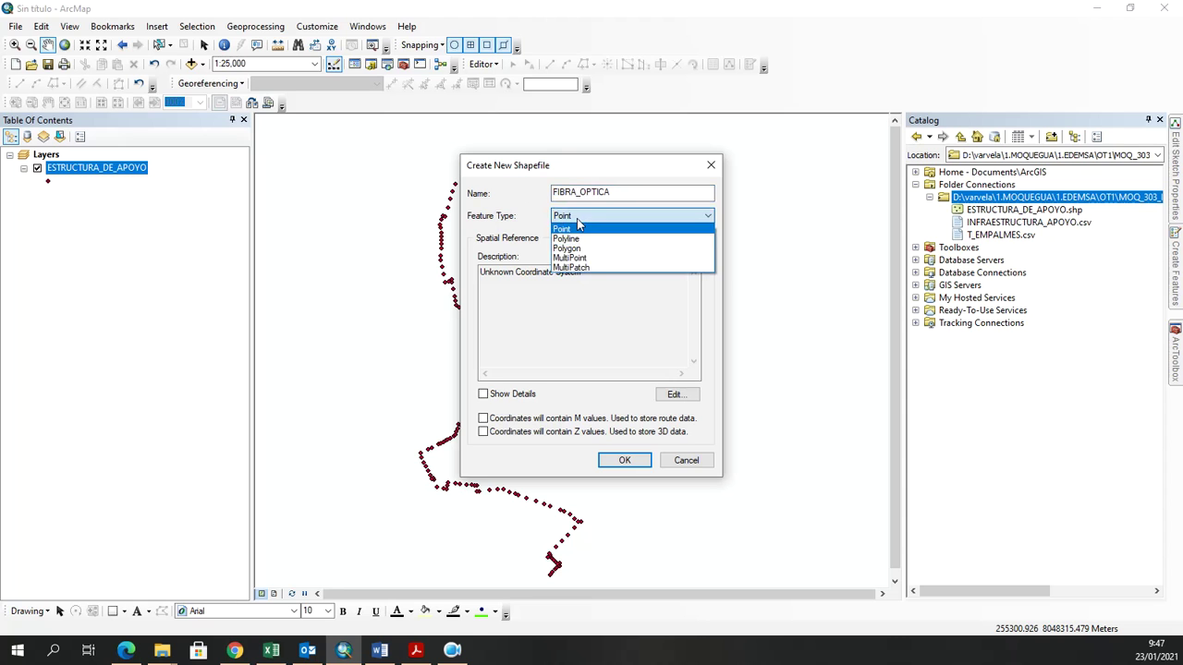
pyautogui.click(582, 244)
# Assign the WGS 1984 UTM Zone 19S coordinate system to the new shapefile and create it.
pyautogui.click(673, 394)
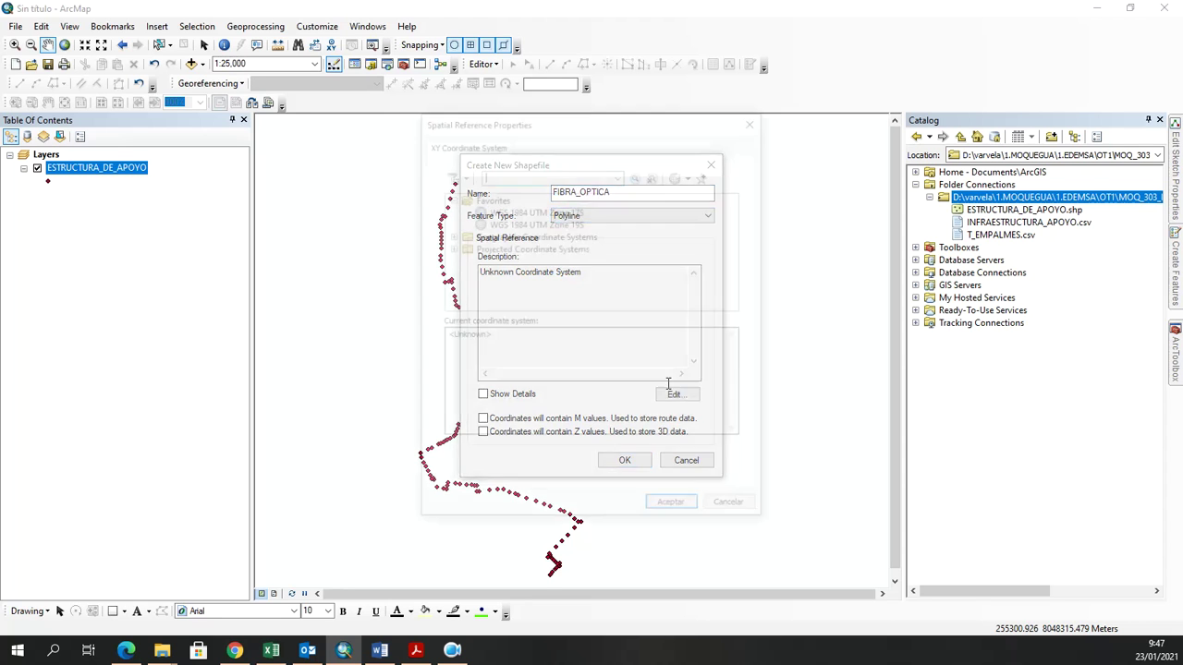
pyautogui.click(578, 223)
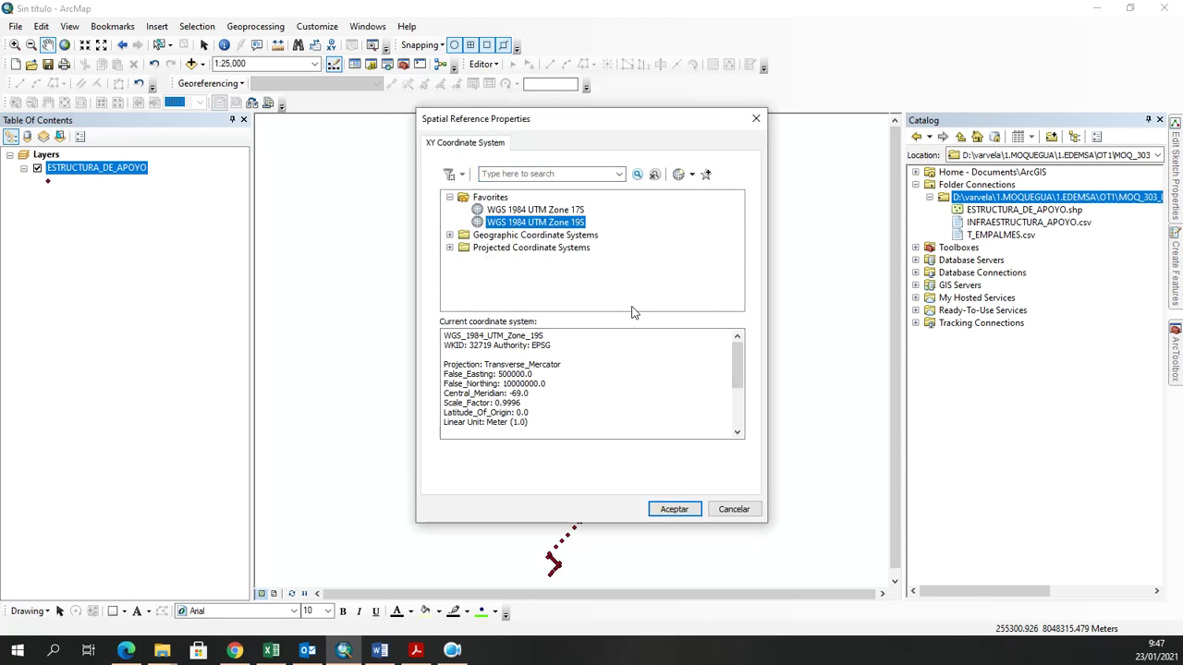
pyautogui.click(673, 509)
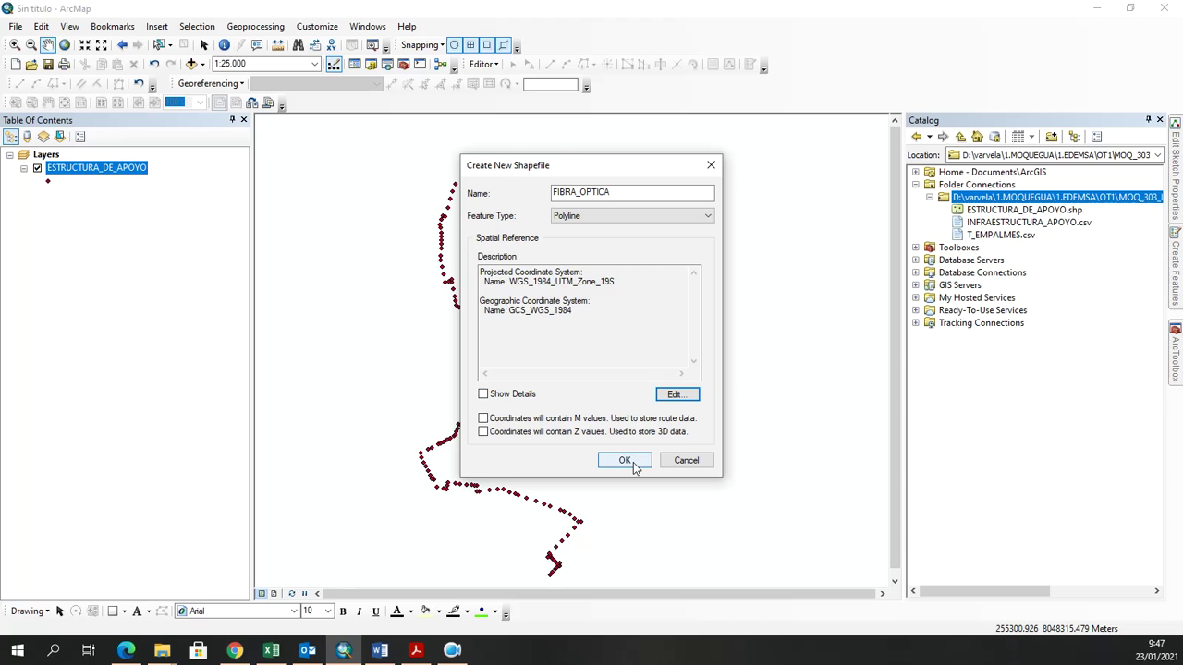
pyautogui.click(634, 468)
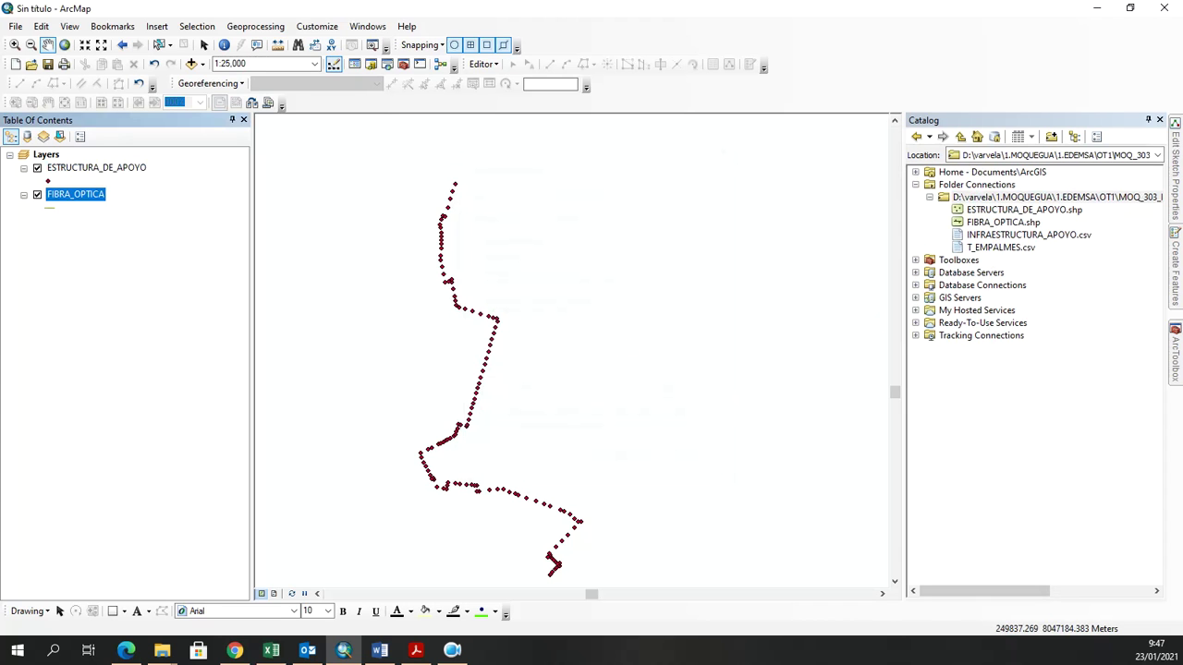
# Switch to the PDF manual and review section 3.1's file name, attribute table and field definitions for the fibre-optic shapefile.
pyautogui.moveTo(657, 394); pyautogui.dragTo(673, 330)
pyautogui.hotkey('alt', 'Tab')
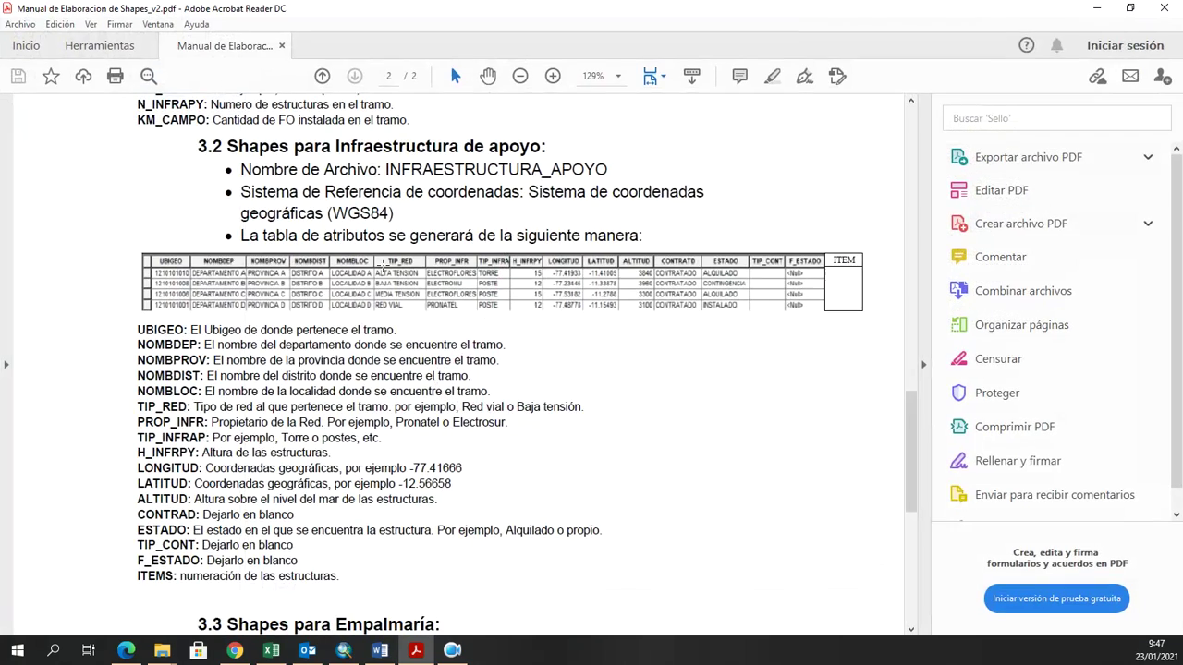
pyautogui.scroll(6, 454, 237)
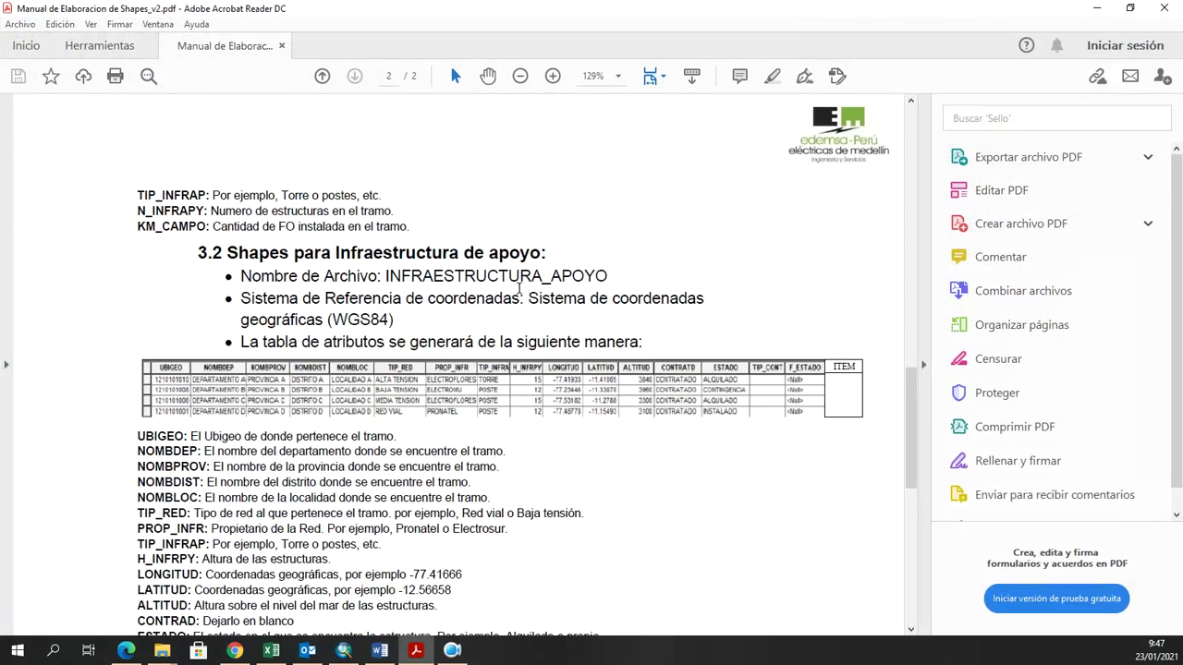
pyautogui.scroll(6, 502, 320)
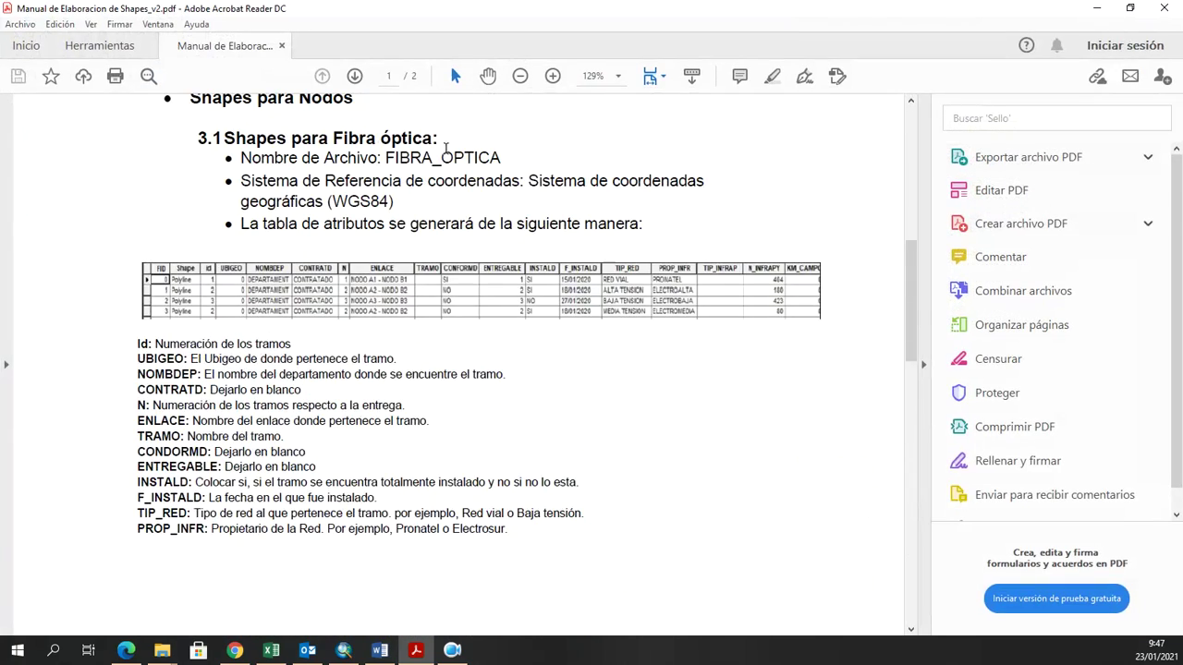
pyautogui.moveTo(500, 158); pyautogui.dragTo(385, 158)
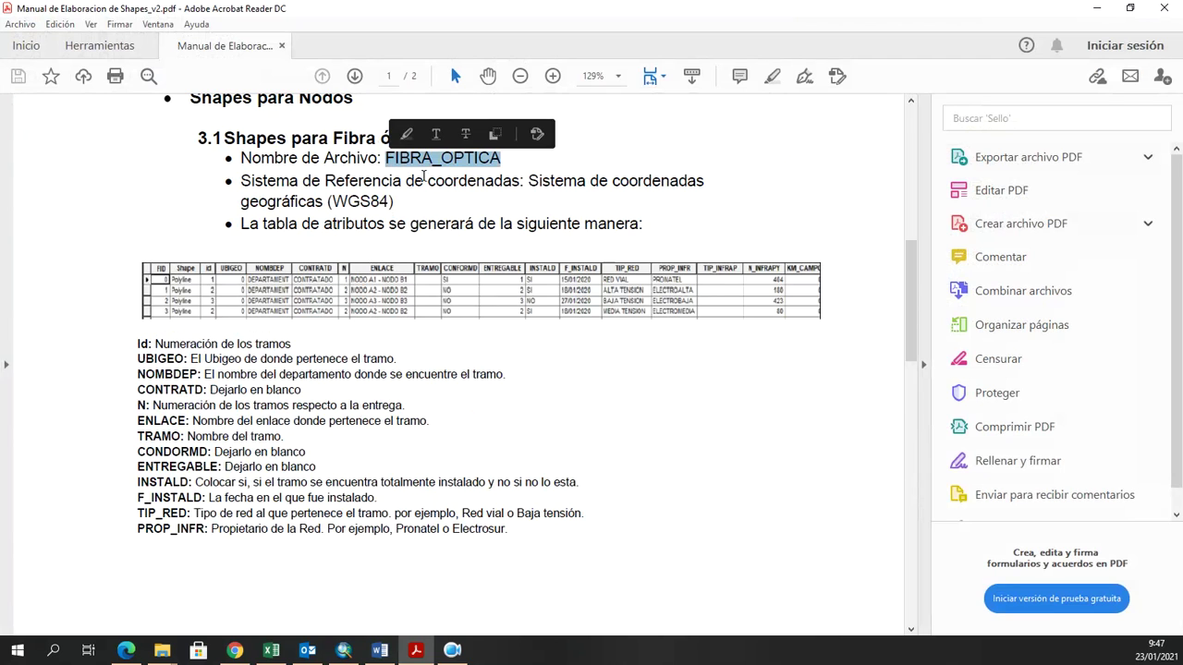
pyautogui.click(471, 441)
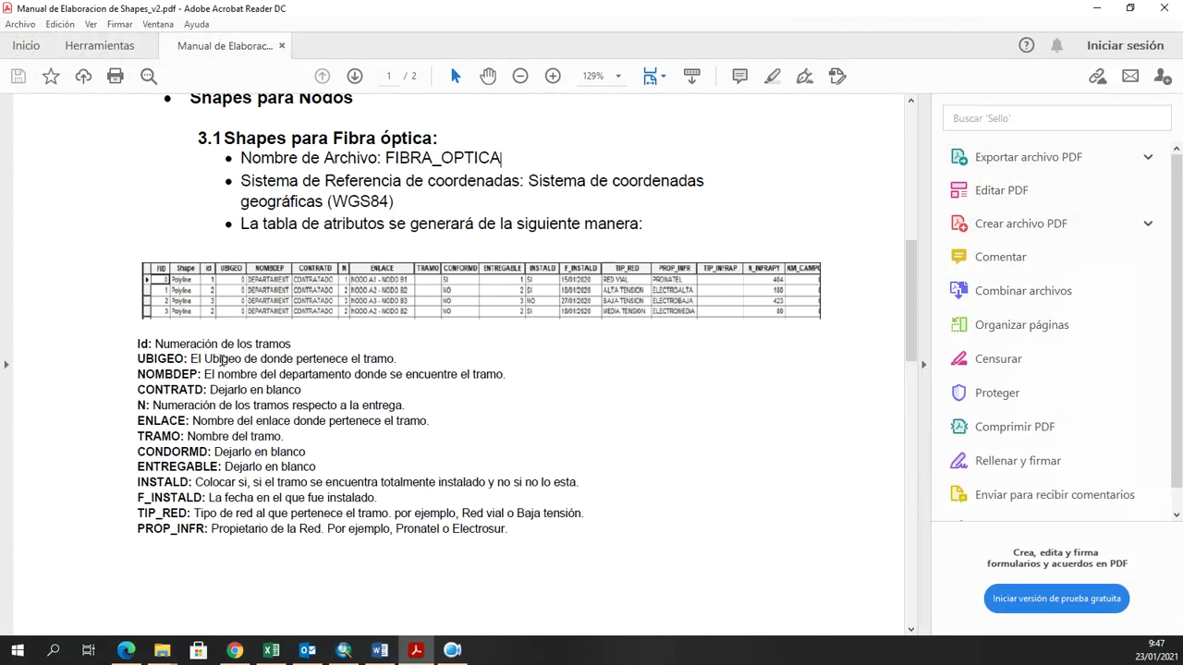
pyautogui.scroll(-1, 222, 374)
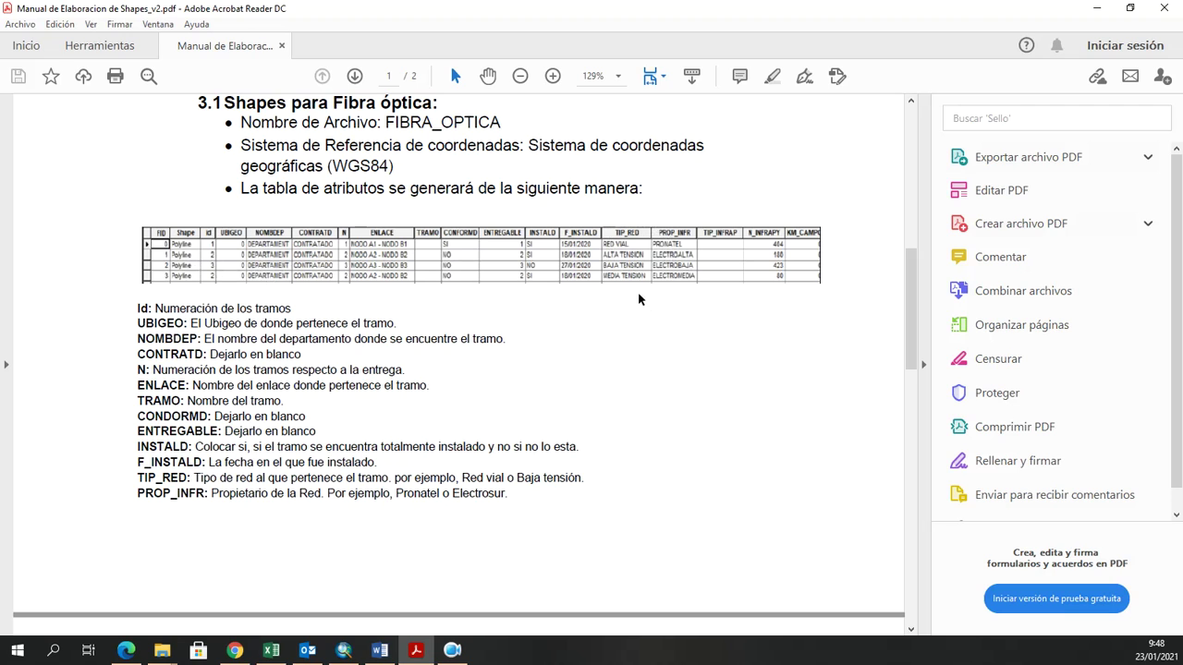
pyautogui.moveTo(605, 232); pyautogui.dragTo(650, 331)
pyautogui.click(787, 208)
pyautogui.click(1097, 8)
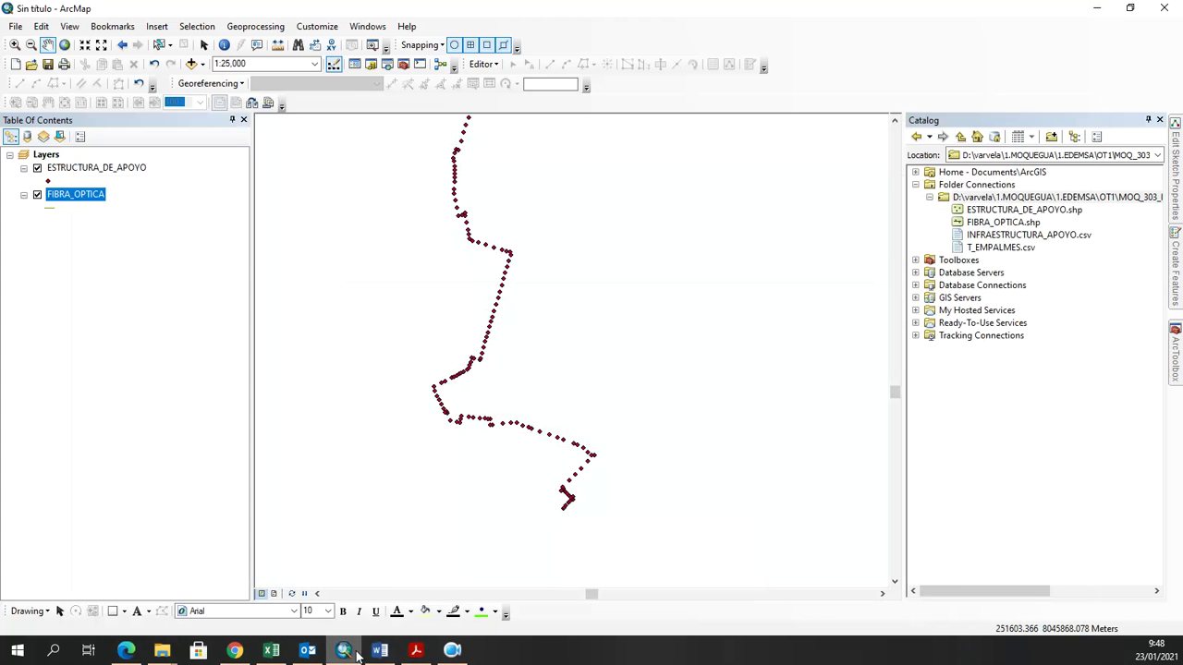
# Switch to the Excel workbook and copy the X UTM coordinate of item 18, the first RED DE MEDIA TENSIÓN structure.
pyautogui.click(270, 651)
pyautogui.moveTo(668, 231); pyautogui.dragTo(679, 377)
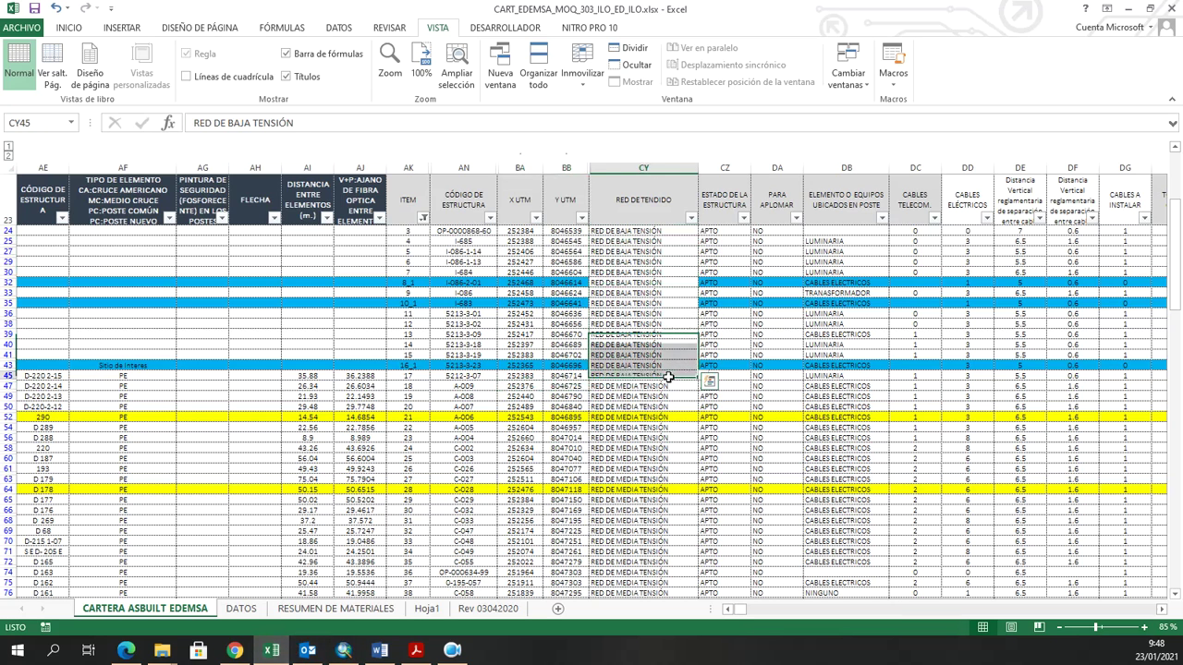
pyautogui.click(669, 385)
pyautogui.click(520, 388)
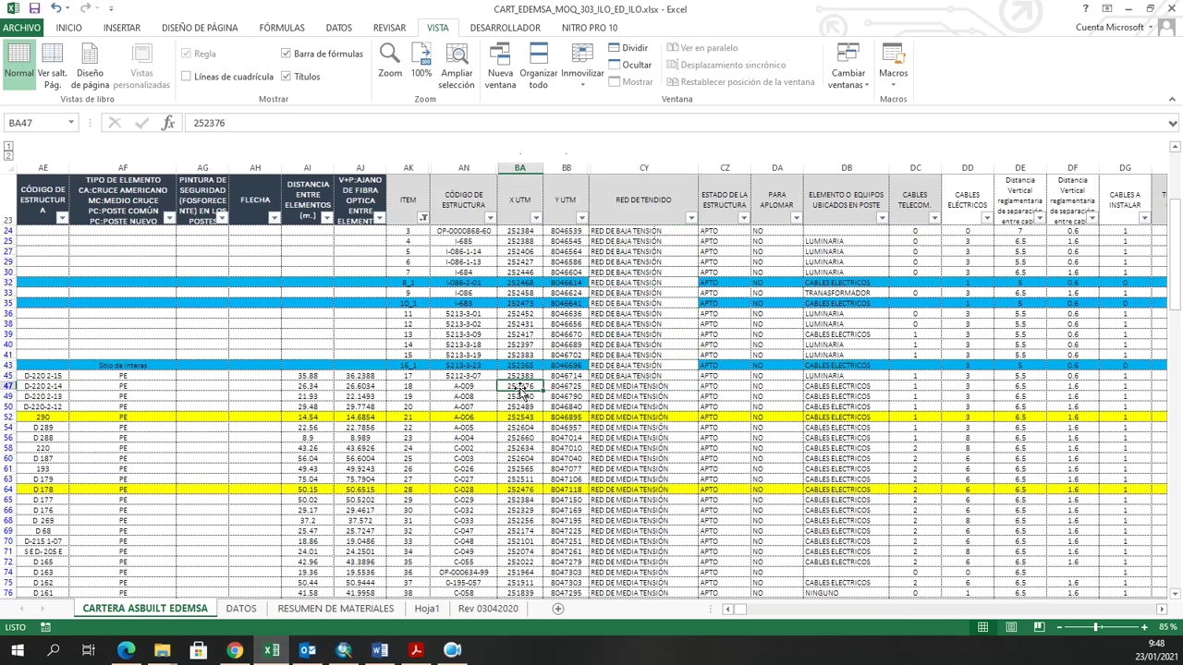
pyautogui.moveTo(560, 387); pyautogui.dragTo(529, 395)
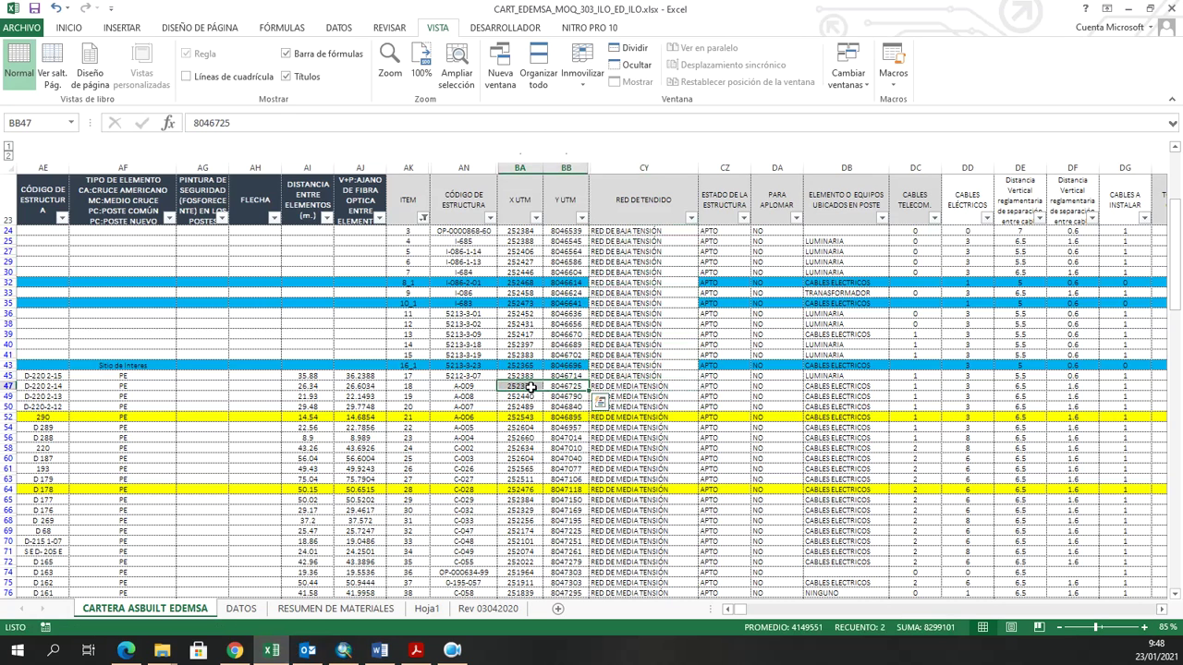
pyautogui.click(531, 388)
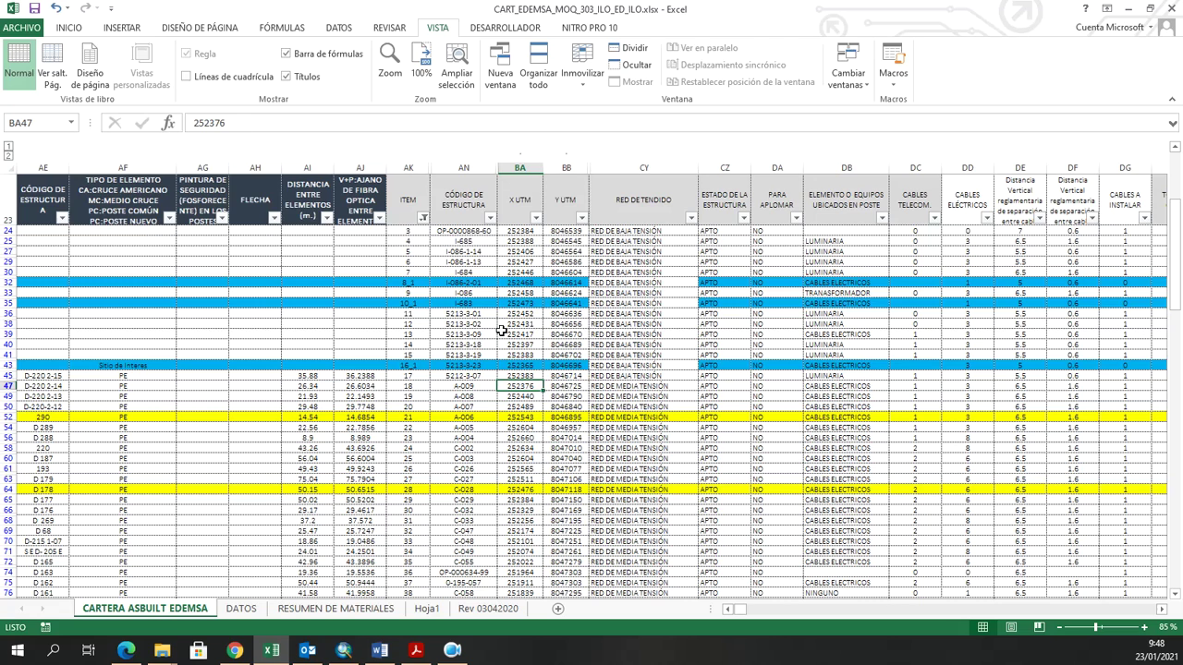
pyautogui.hotkey('ctrl', 'c')
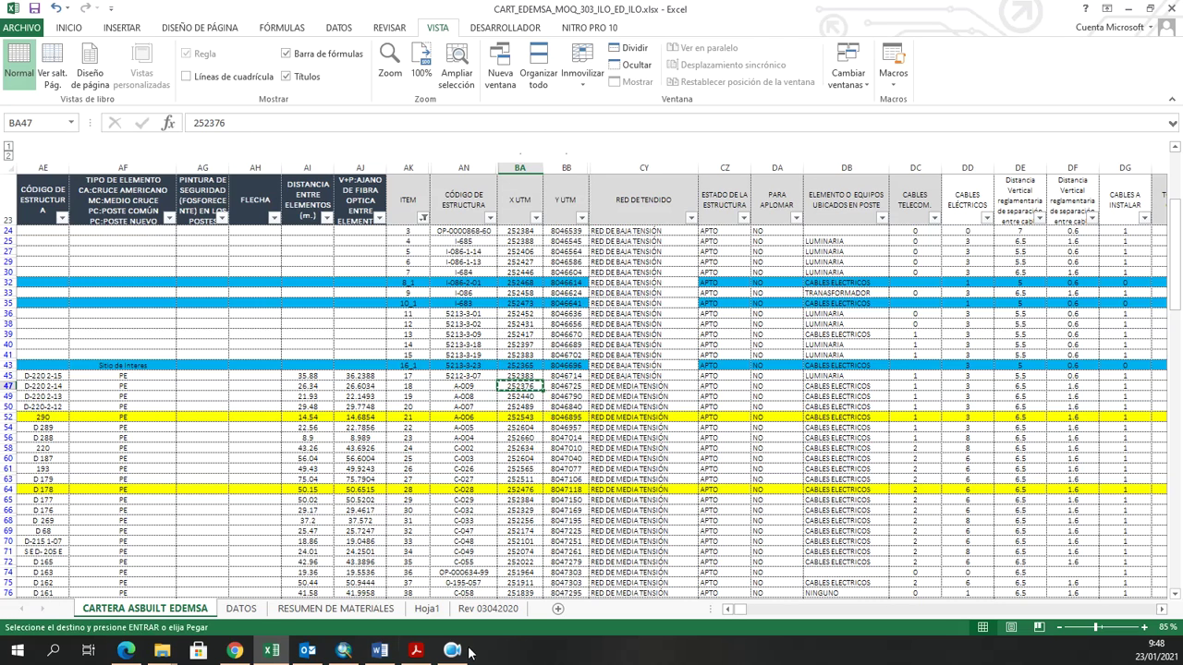
# Switch to ArcMap, start an edit session and choose the FIBRA_OPTICA template with the Line construction tool.
pyautogui.click(343, 651)
pyautogui.moveTo(745, 353); pyautogui.dragTo(707, 243)
pyautogui.scroll(-3, 644, 304)
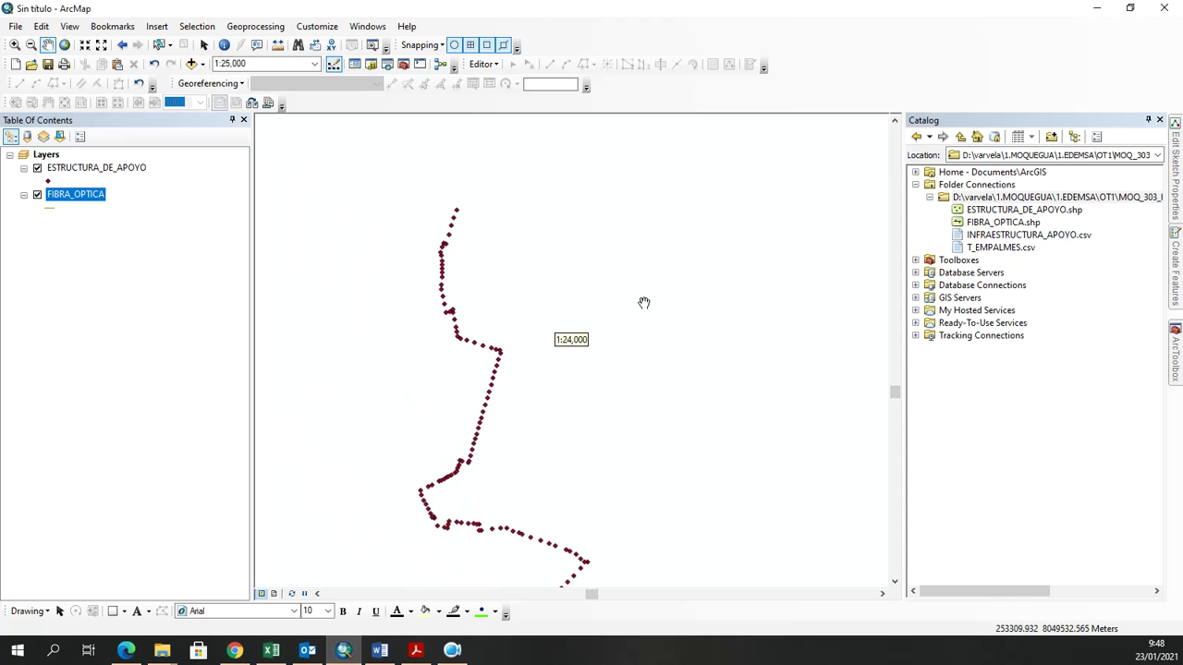
pyautogui.click(481, 64)
pyautogui.click(541, 84)
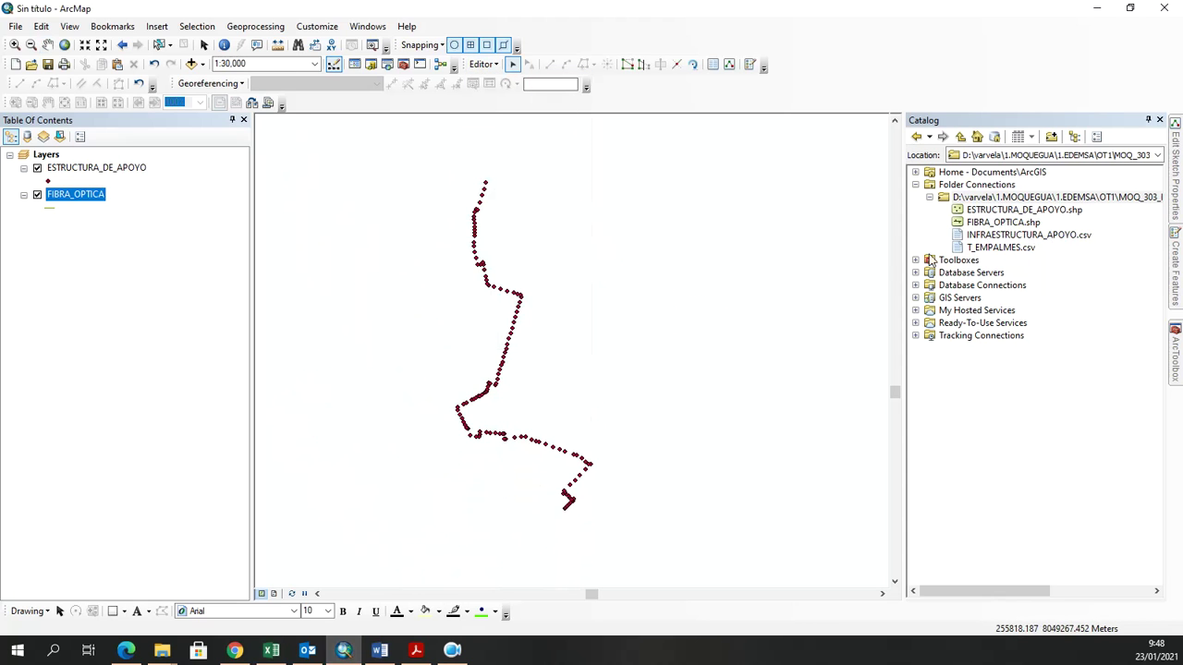
pyautogui.click(1172, 275)
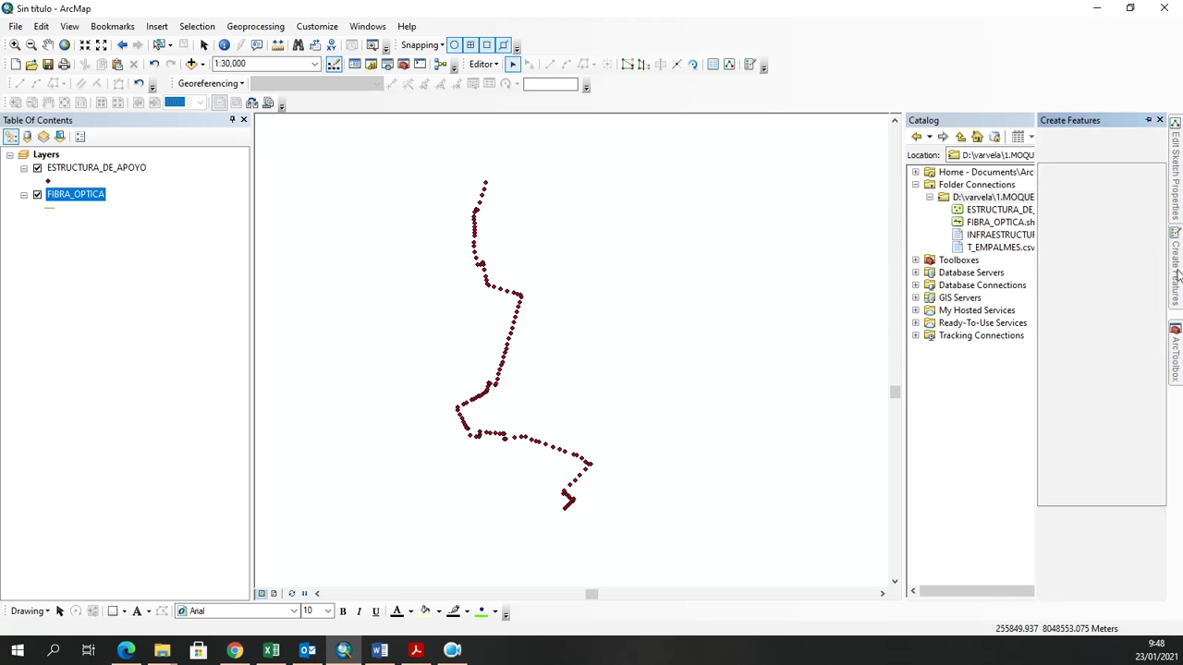
pyautogui.click(1083, 218)
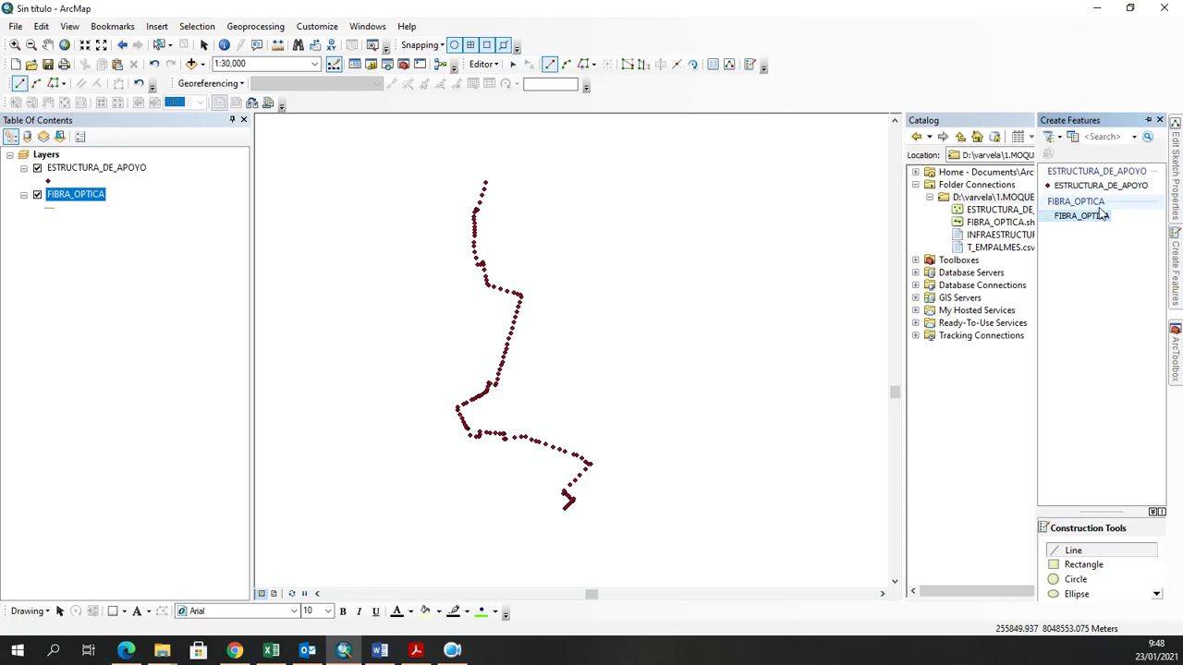
pyautogui.doubleClick(1083, 216)
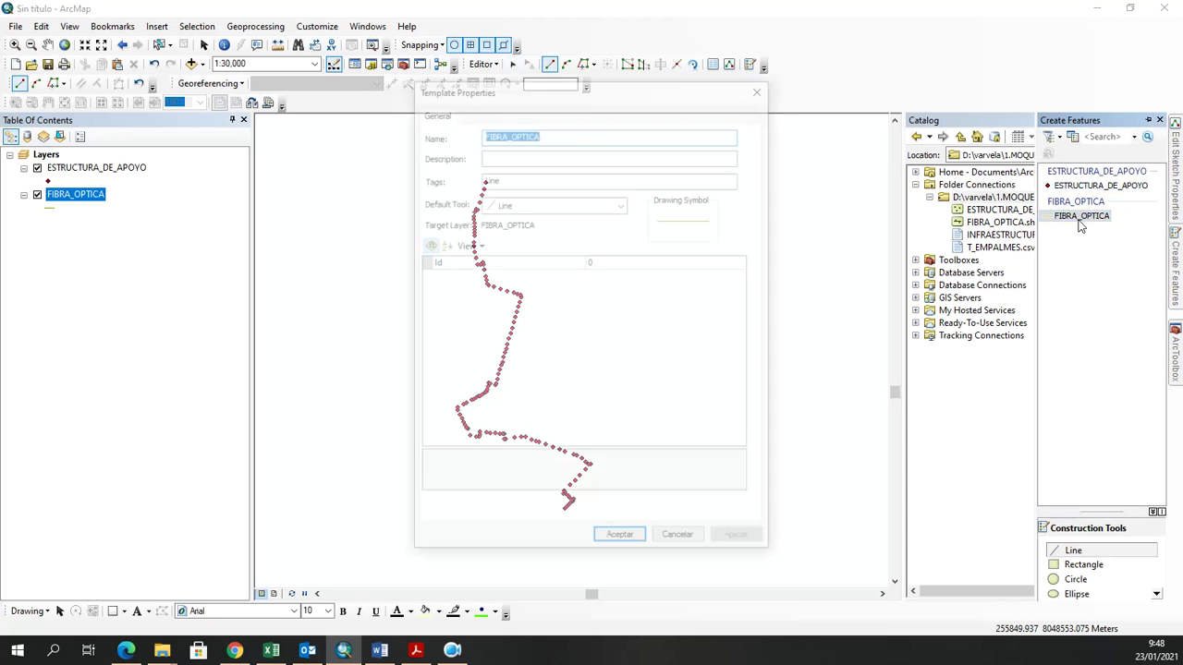
pyautogui.click(762, 86)
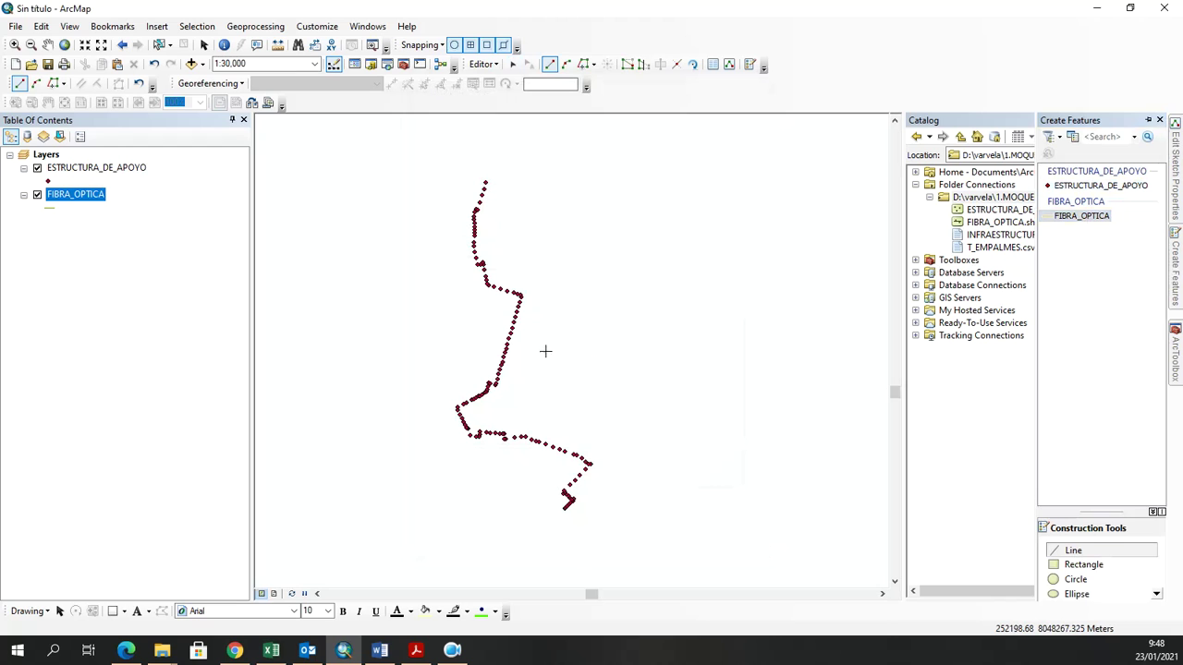
# Place the line's first vertex at absolute X 252376, Y 8046725, taking the Y coordinate of item 18 from the Excel workbook.
pyautogui.rightClick(573, 268)
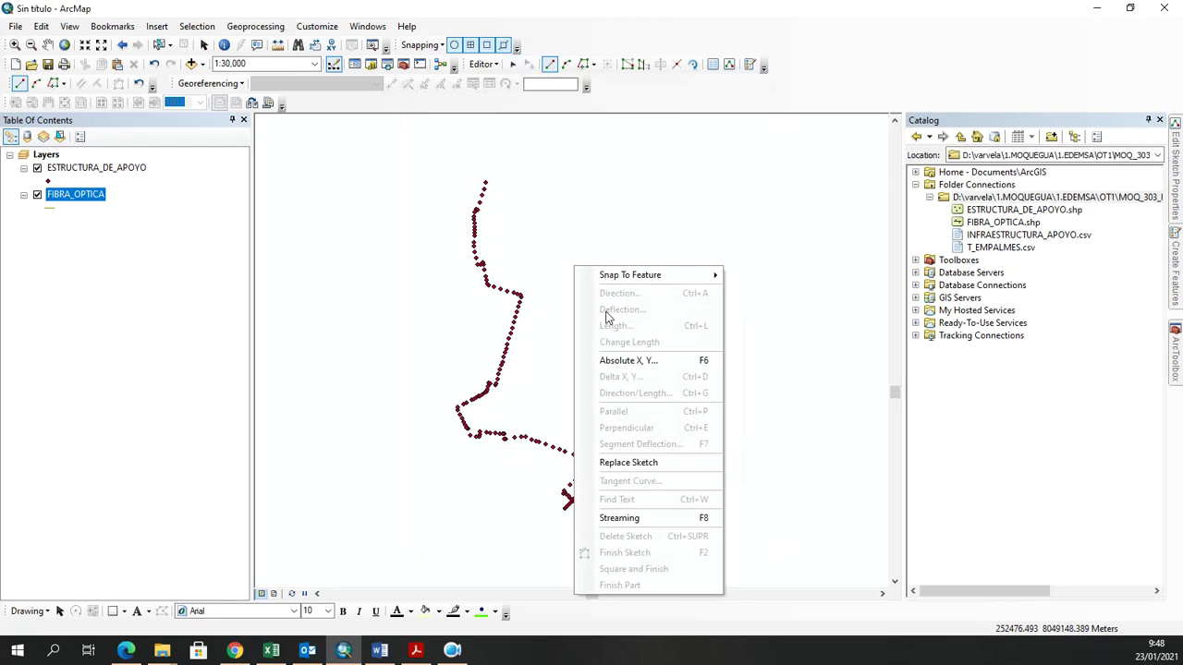
pyautogui.click(641, 367)
pyautogui.write('252376')
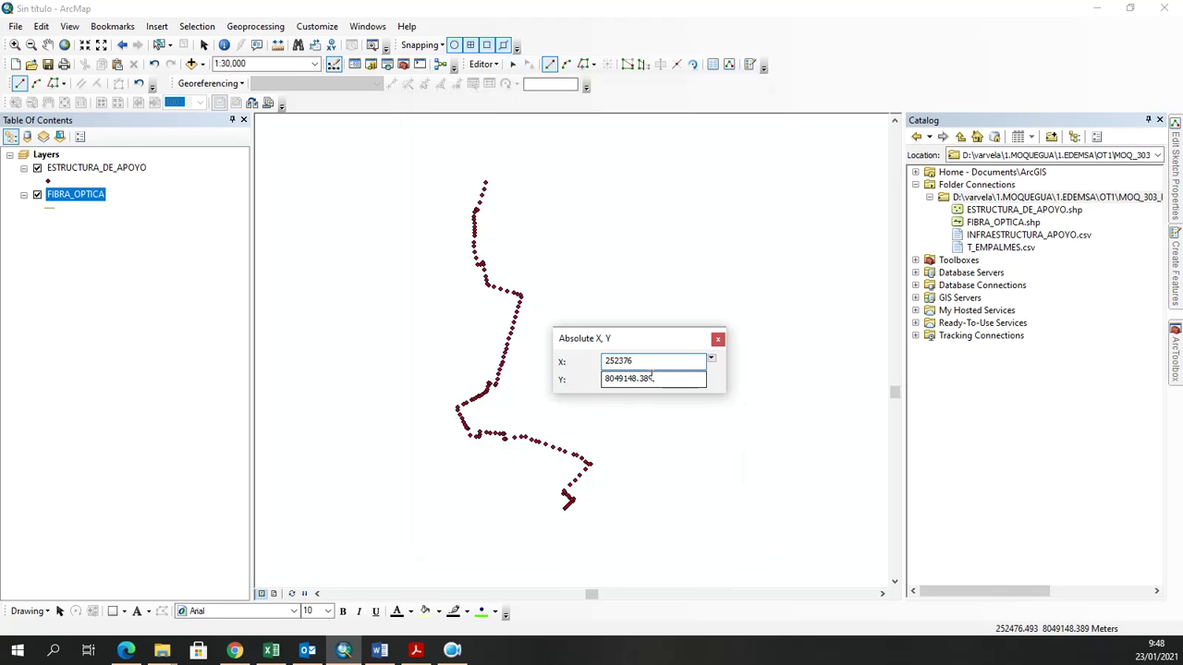
pyautogui.click(271, 650)
pyautogui.press('Right')
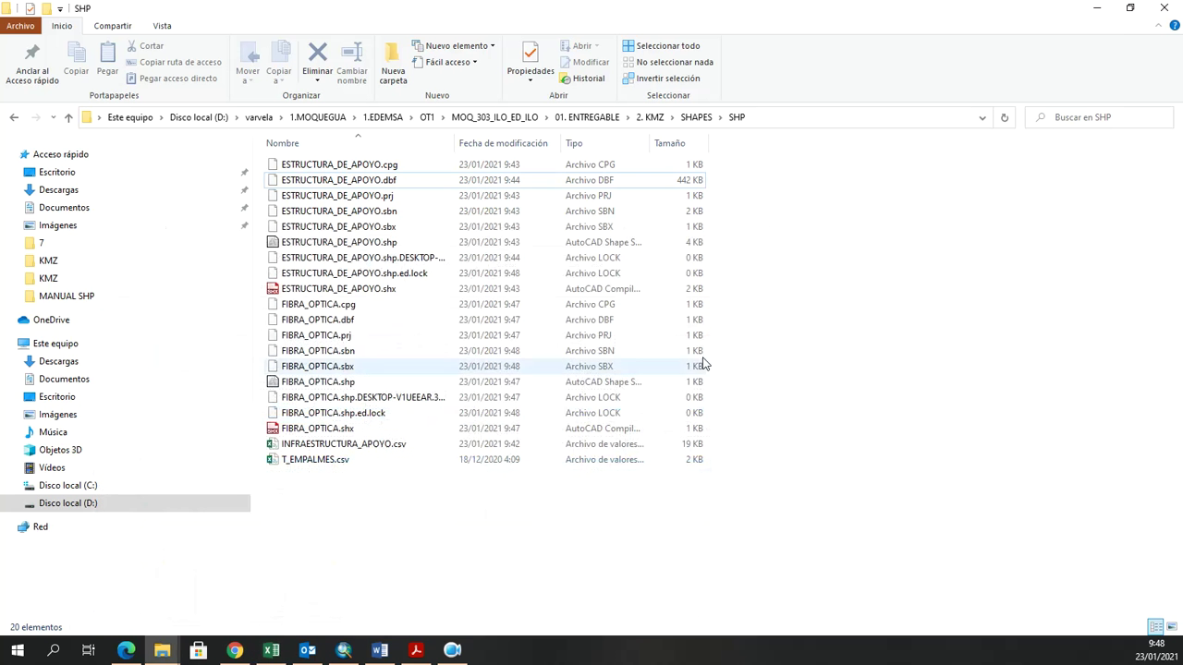
pyautogui.click(1122, 7)
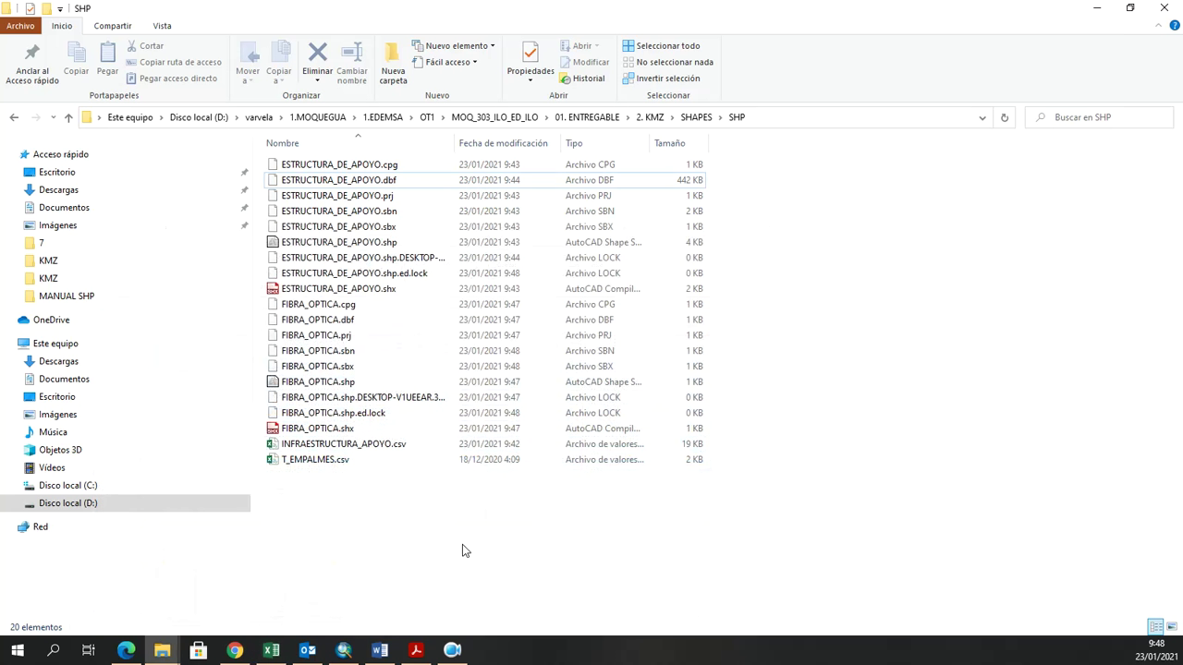
pyautogui.click(343, 650)
pyautogui.doubleClick(663, 379)
pyautogui.hotkey('ctrl', 'v')
pyautogui.press('Return')
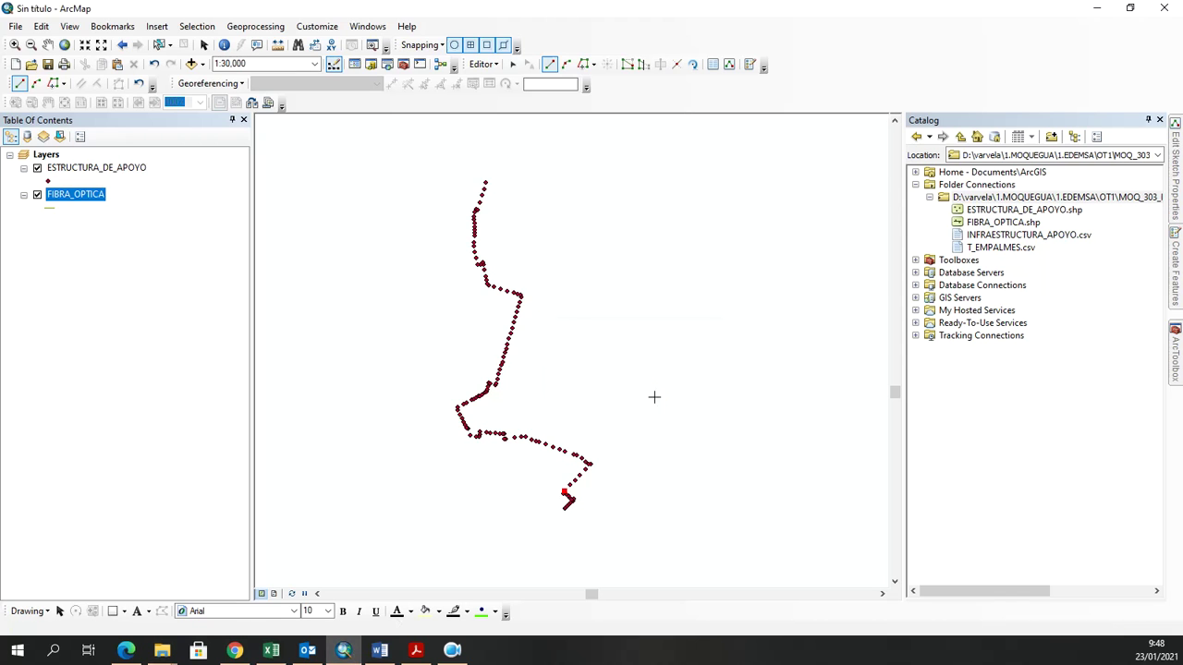
pyautogui.scroll(-2, 566, 508)
pyautogui.scroll(4, 566, 507)
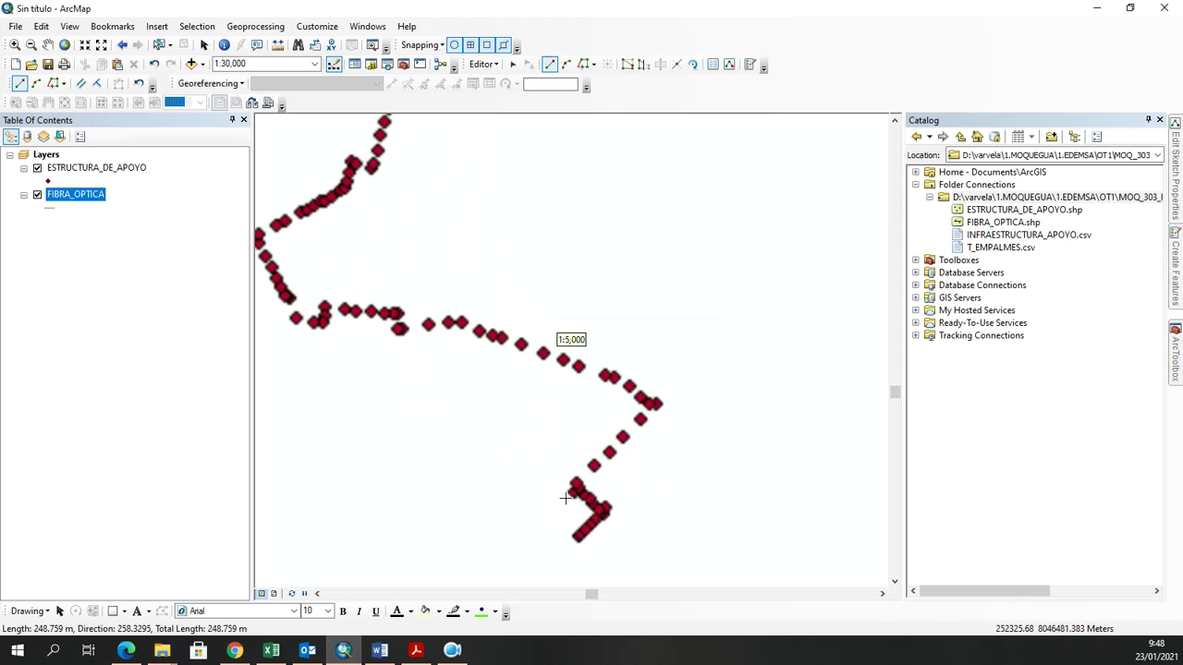
pyautogui.scroll(1, 576, 491)
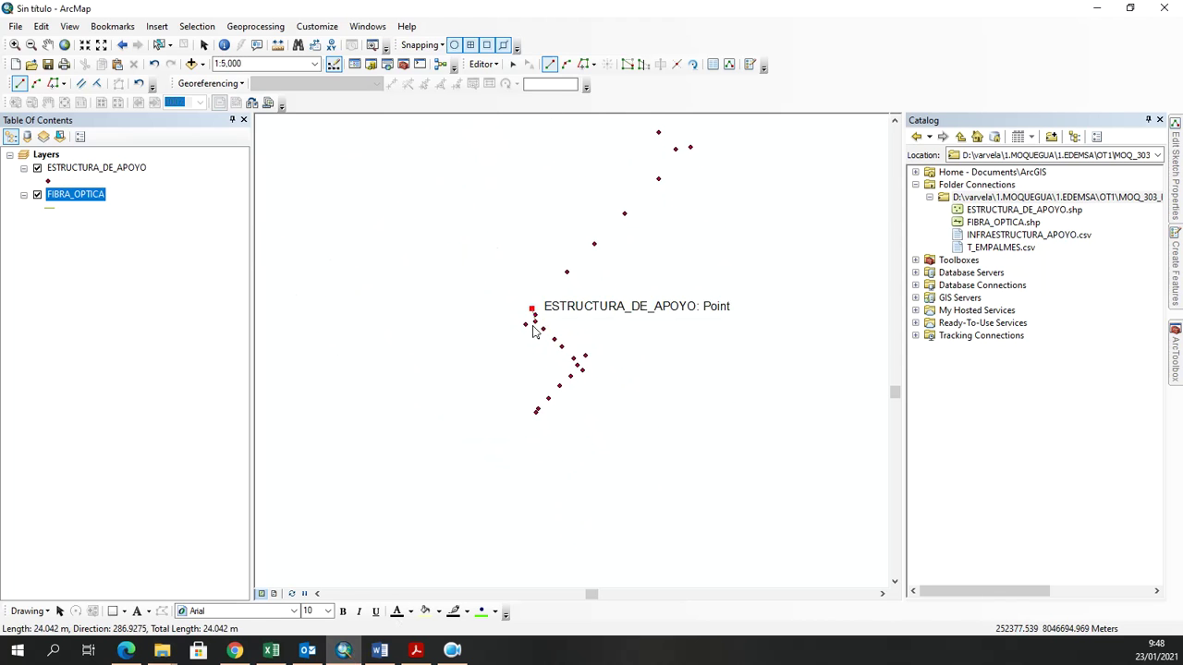
pyautogui.scroll(1, 554, 340)
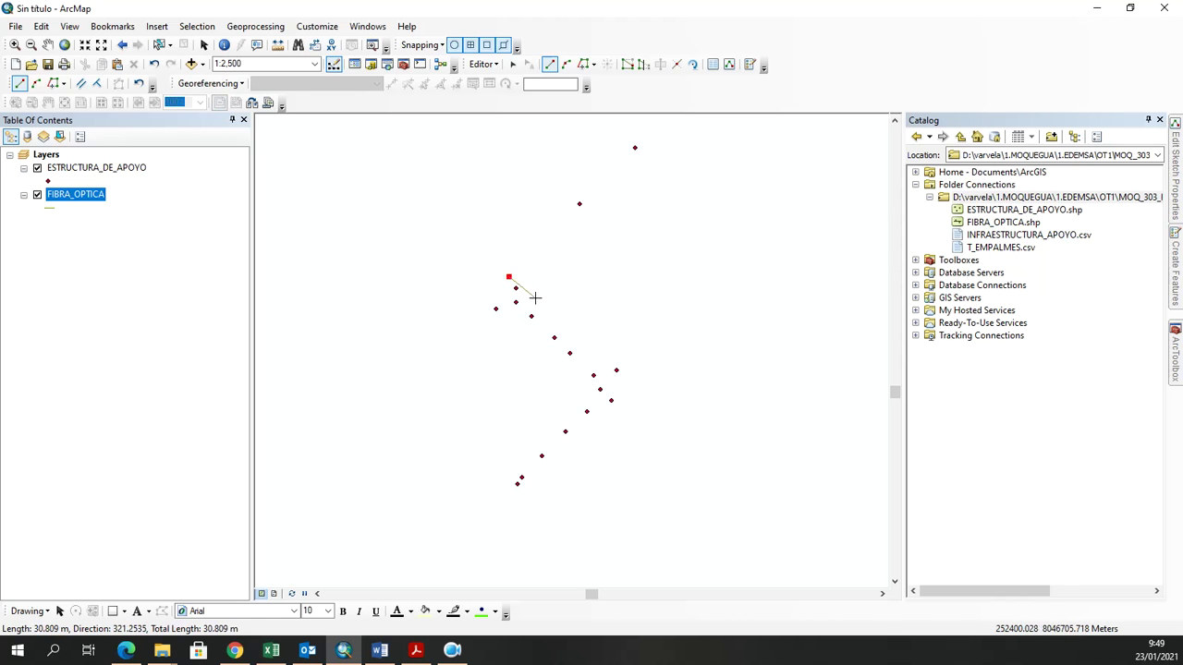
# Switch to File Explorer and browse from 1.MOQUEGUA to 1.EDEMSA > OT1 > MOQ_303_ILO_ED_ILO > 01. ENTREGABLE.
pyautogui.hotkey('alt', 'Tab')
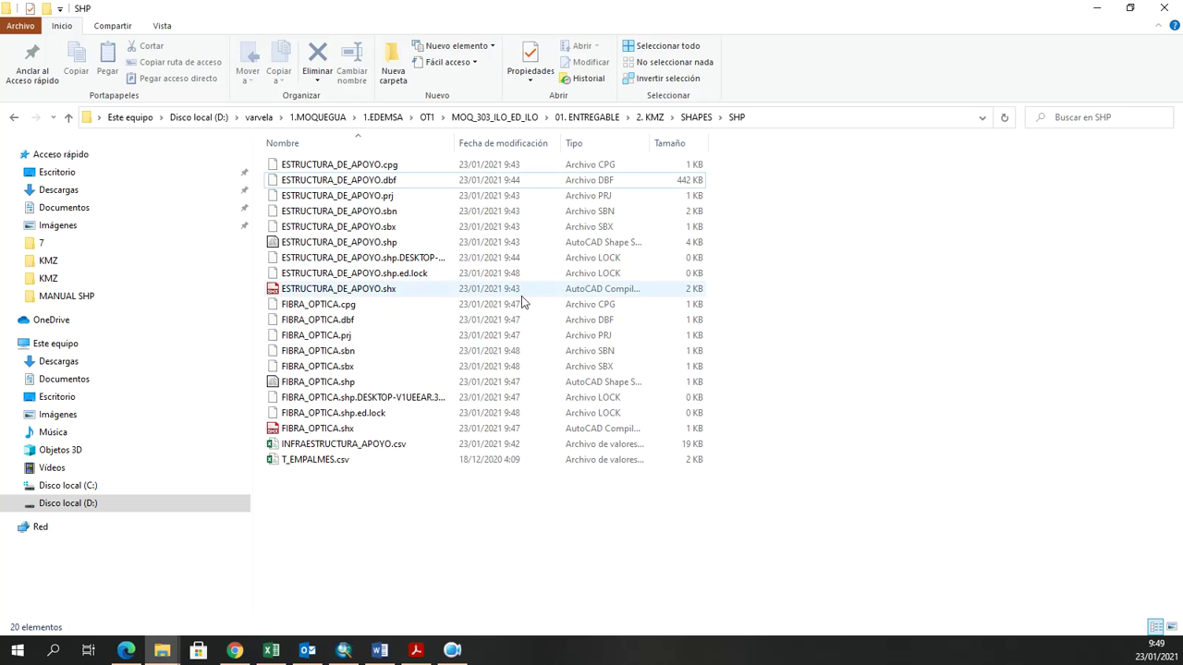
pyautogui.hotkey('alt', 'Tab')
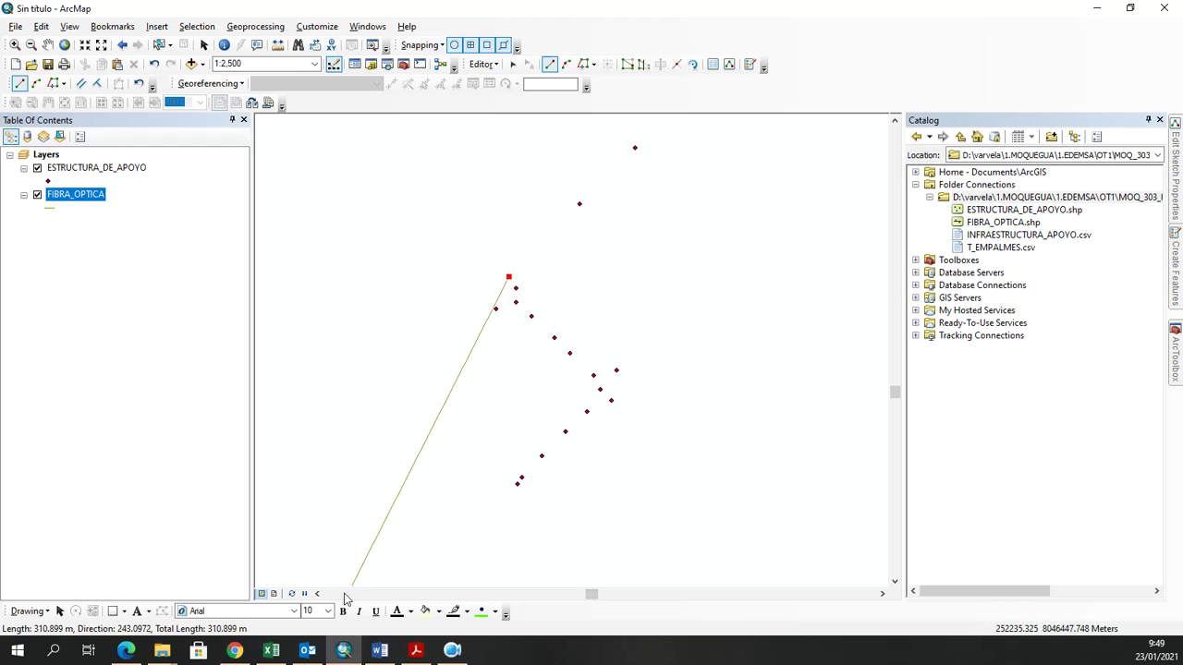
pyautogui.moveTo(162, 651)
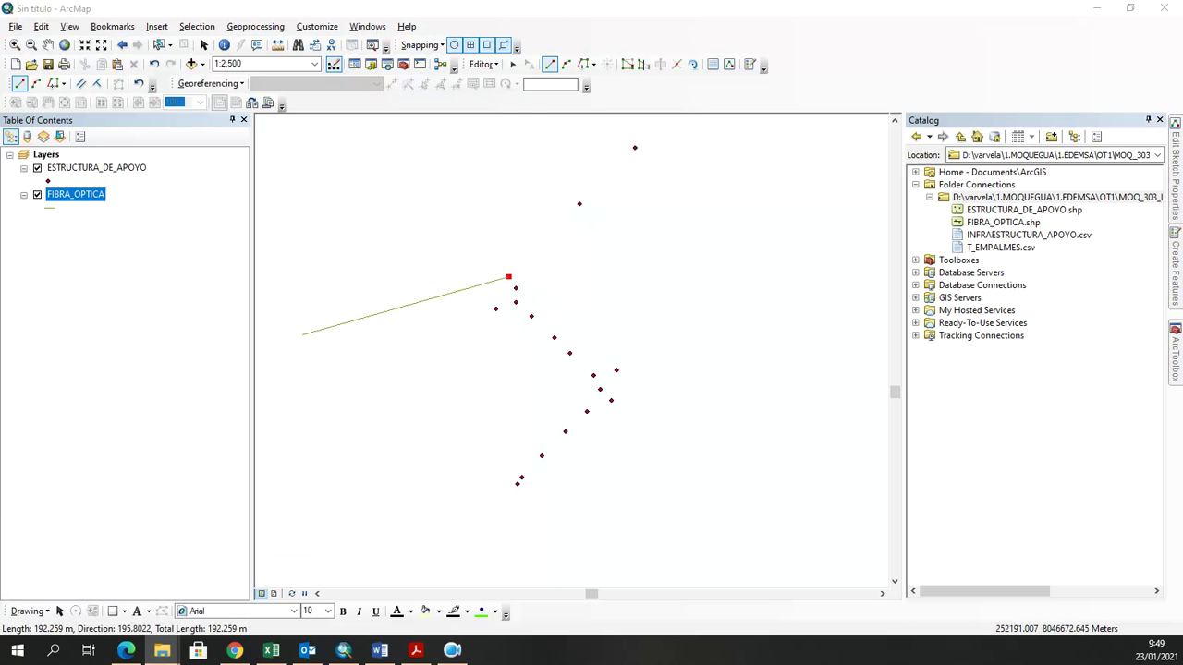
pyautogui.hotkey('alt', 'Tab')
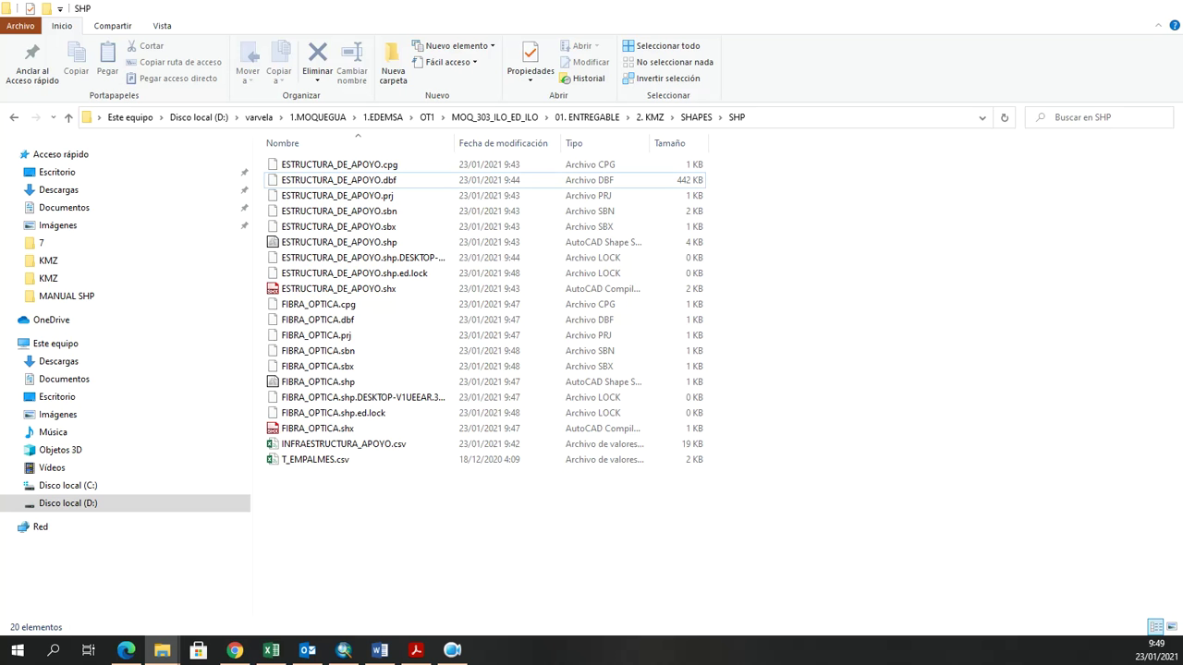
pyautogui.hotkey('alt', 'Tab')
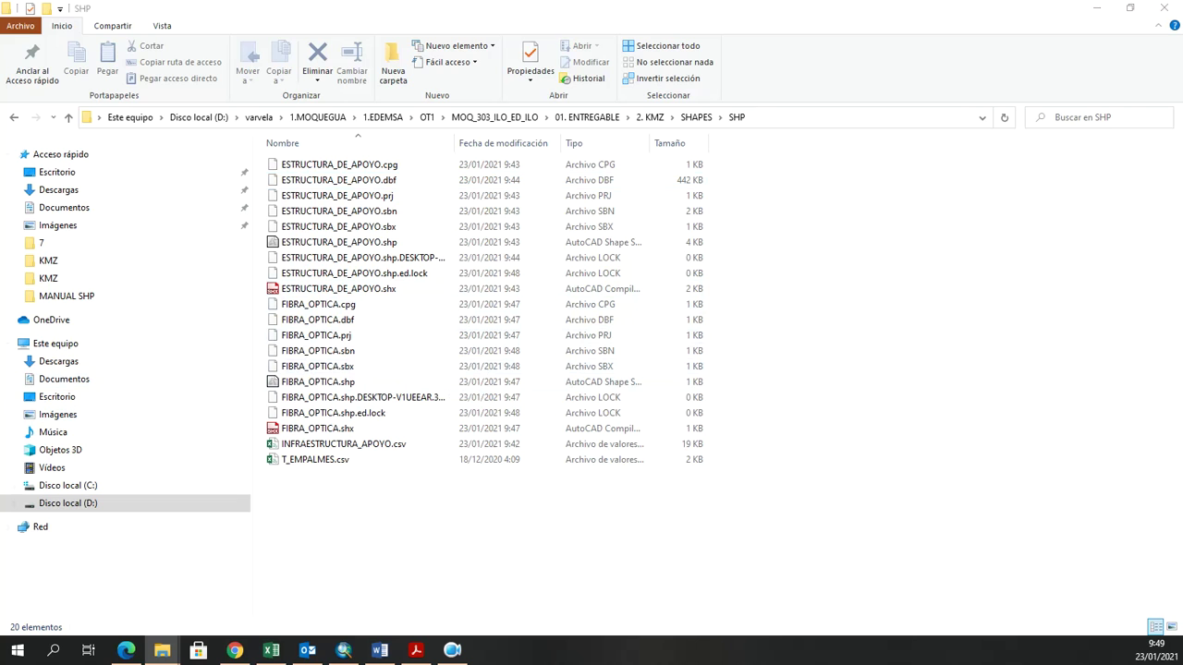
pyautogui.hotkey('alt', 'Up')
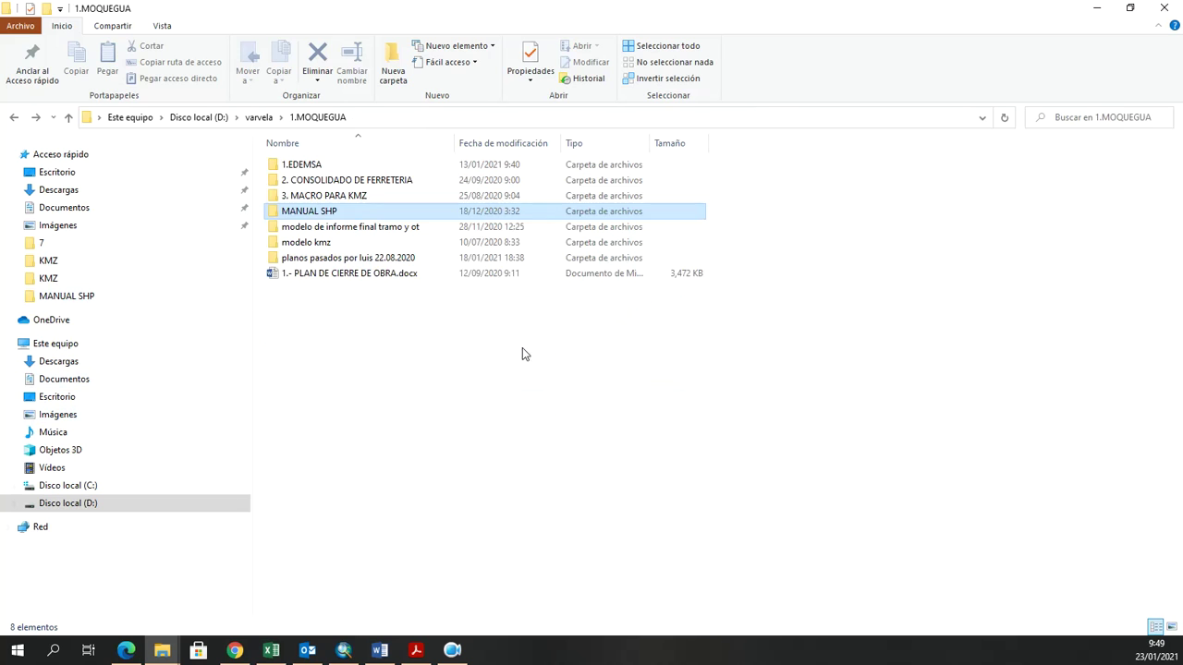
pyautogui.doubleClick(300, 165)
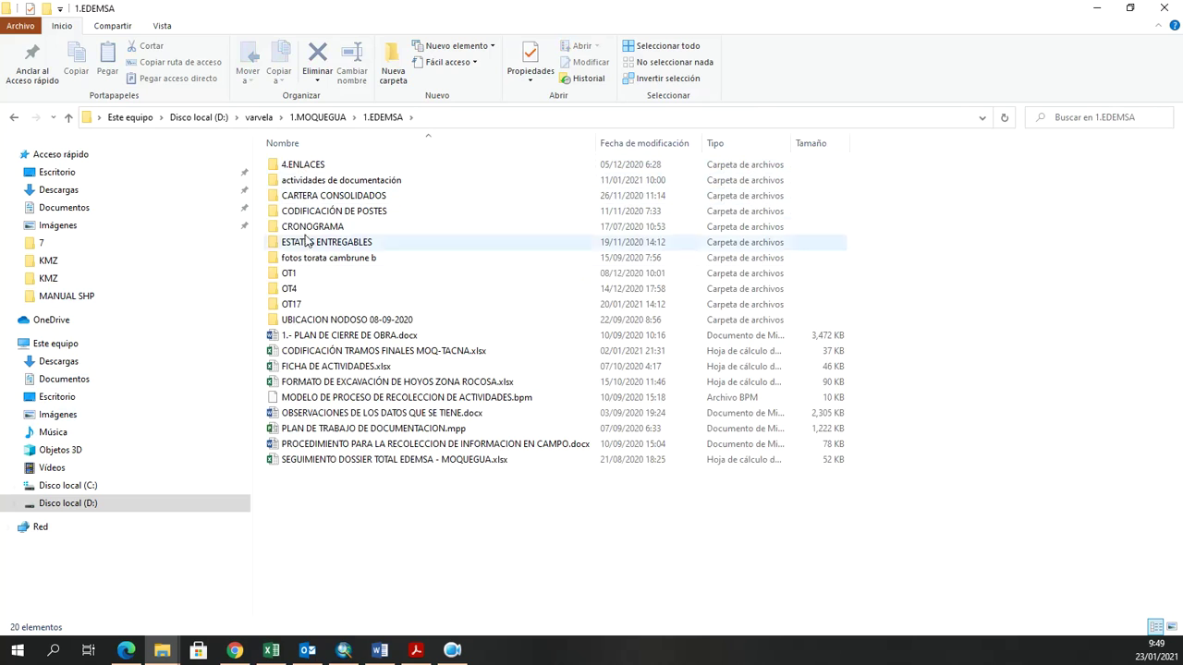
pyautogui.moveTo(338, 297)
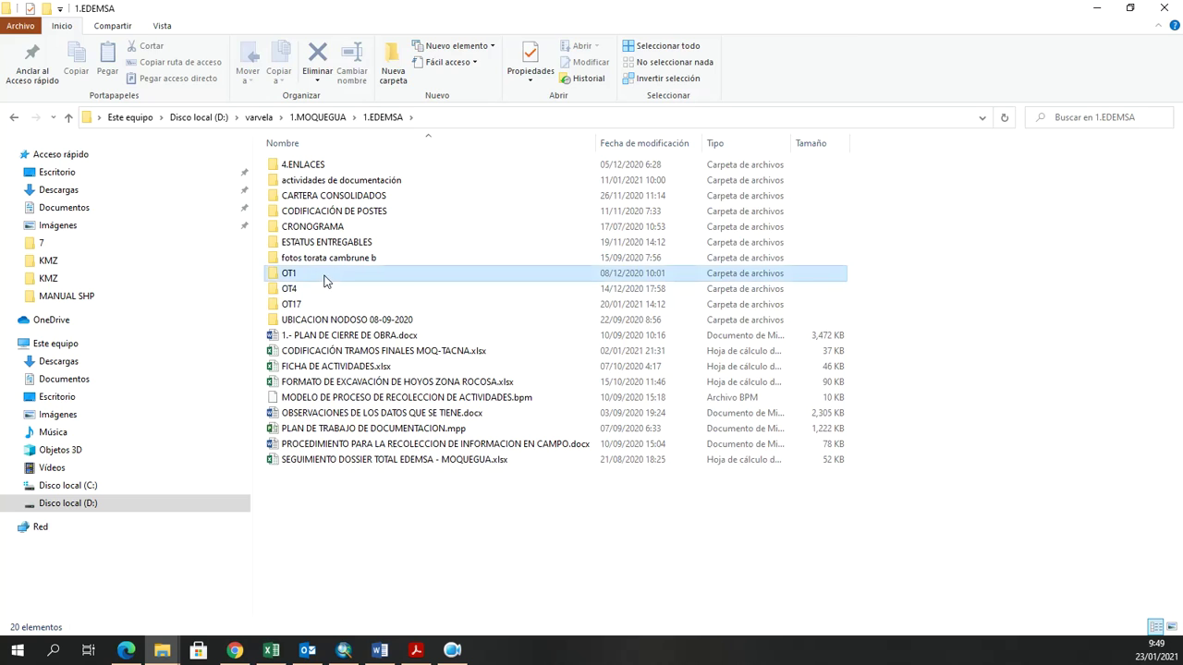
pyautogui.doubleClick(314, 274)
pyautogui.doubleClick(363, 242)
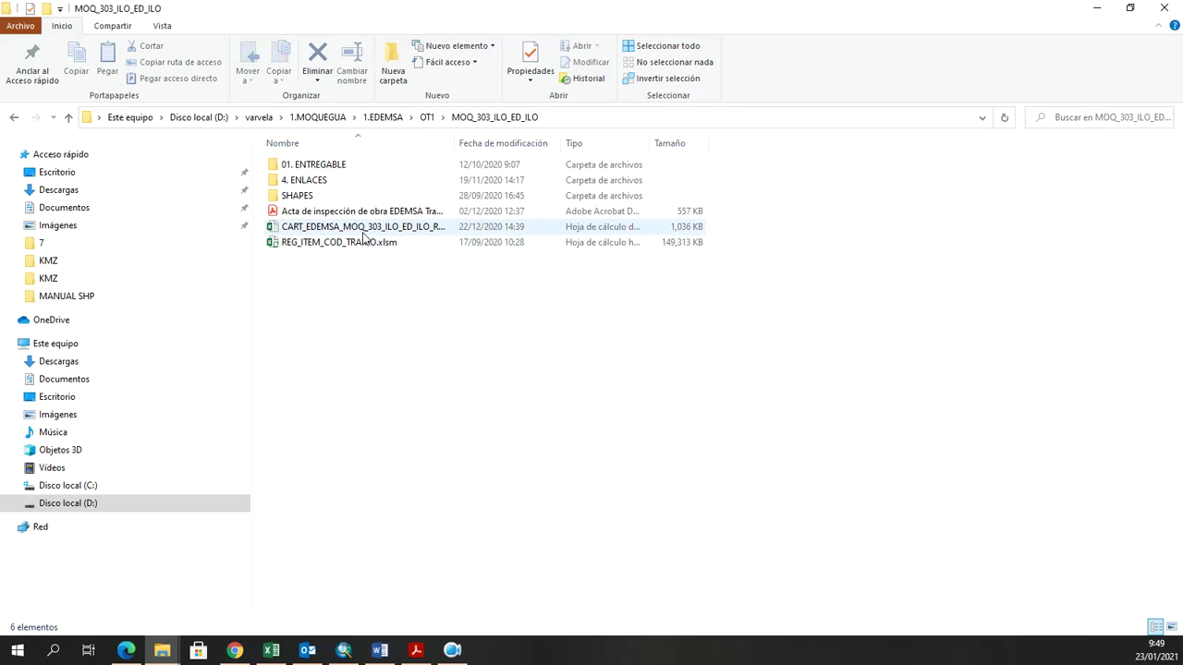
pyautogui.doubleClick(325, 167)
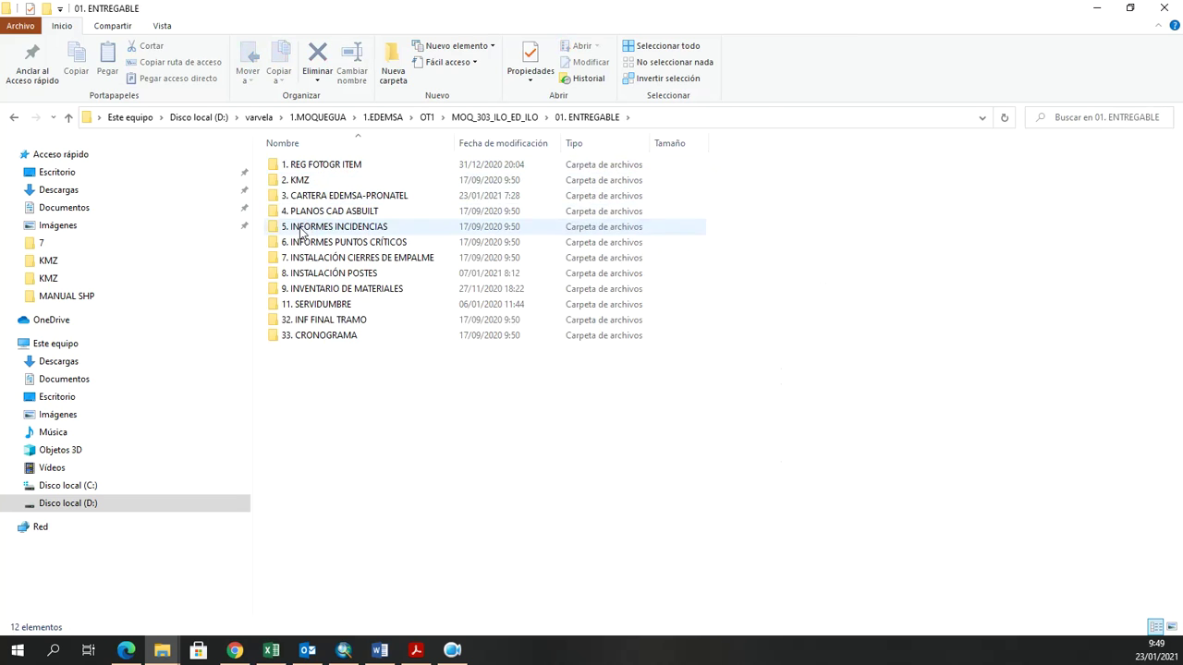
# Open MOQ_303_ILO_ED_ILO.kmz from the KMZ folder inside 2. KMZ in Google Earth.
pyautogui.doubleClick(305, 181)
pyautogui.doubleClick(310, 182)
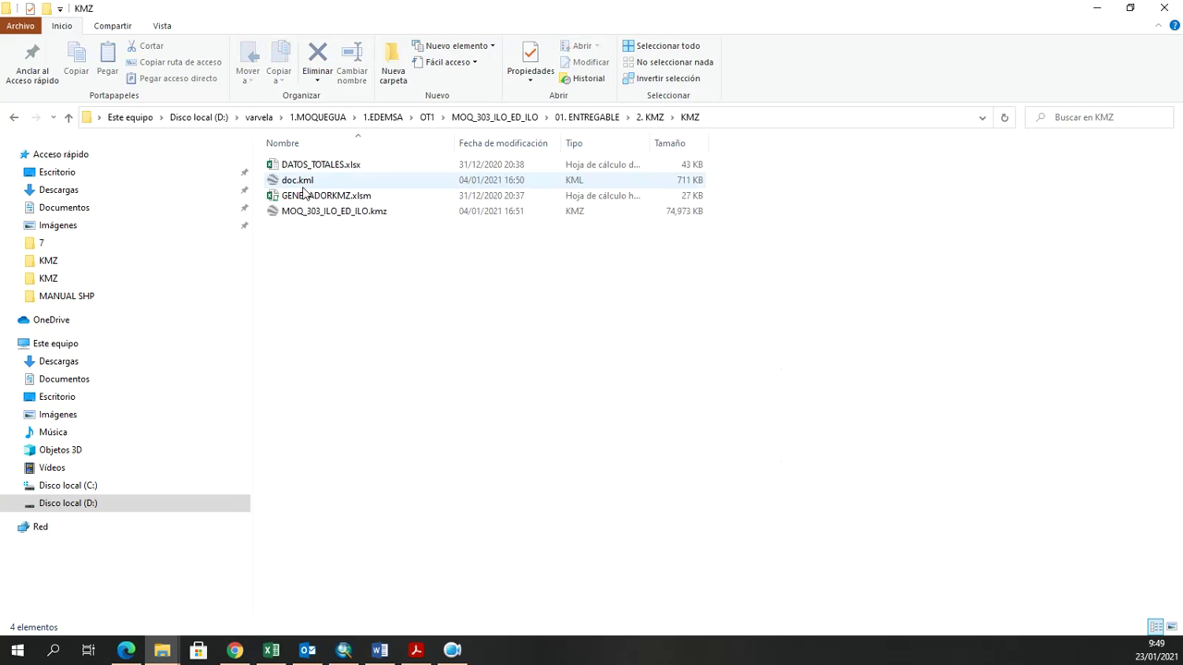
pyautogui.doubleClick(314, 213)
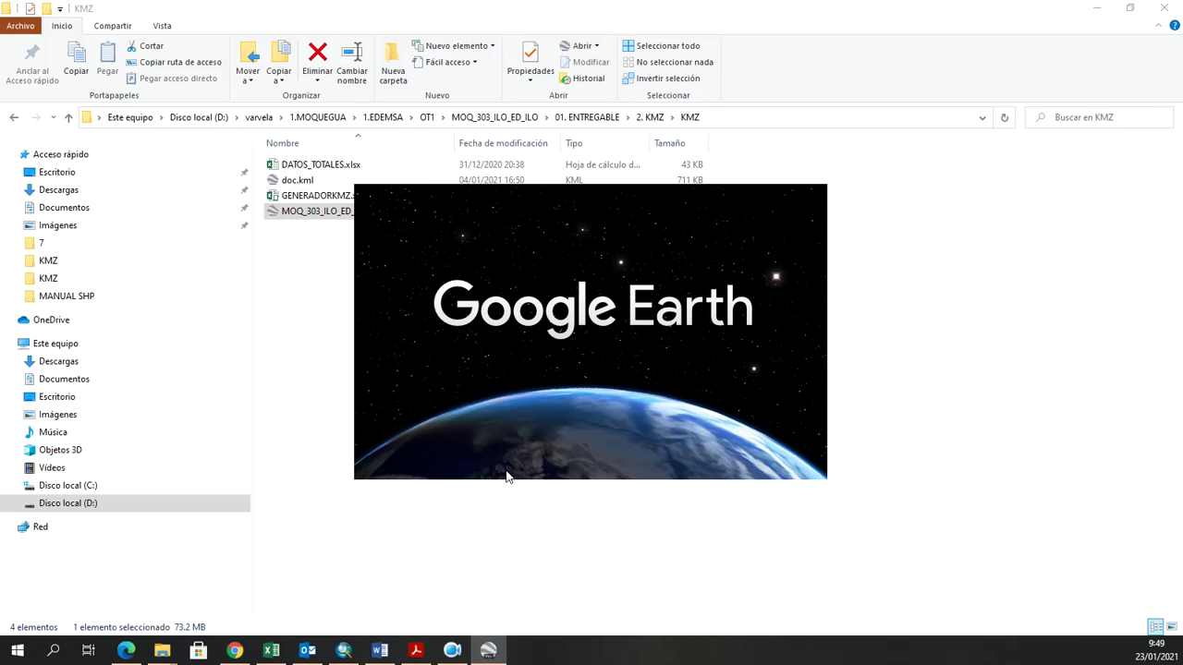
# Switch to the Excel as-built workbook and check the filter values of the ITEM column.
pyautogui.click(270, 651)
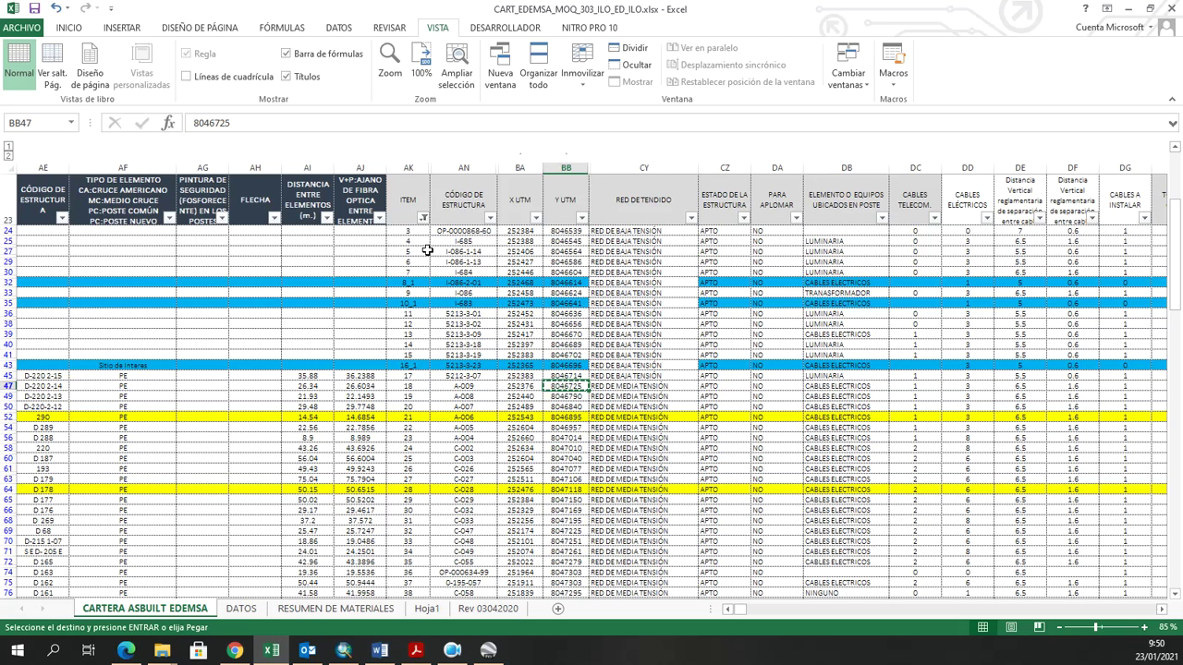
pyautogui.click(422, 217)
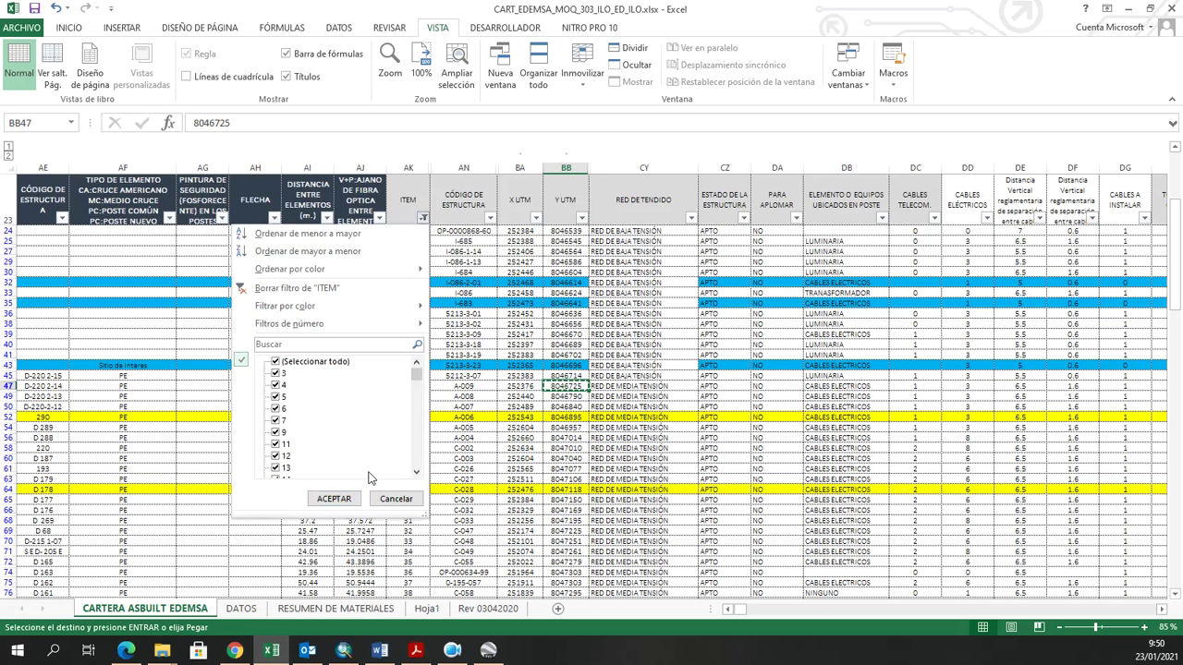
pyautogui.moveTo(420, 379); pyautogui.dragTo(415, 459)
pyautogui.click(411, 499)
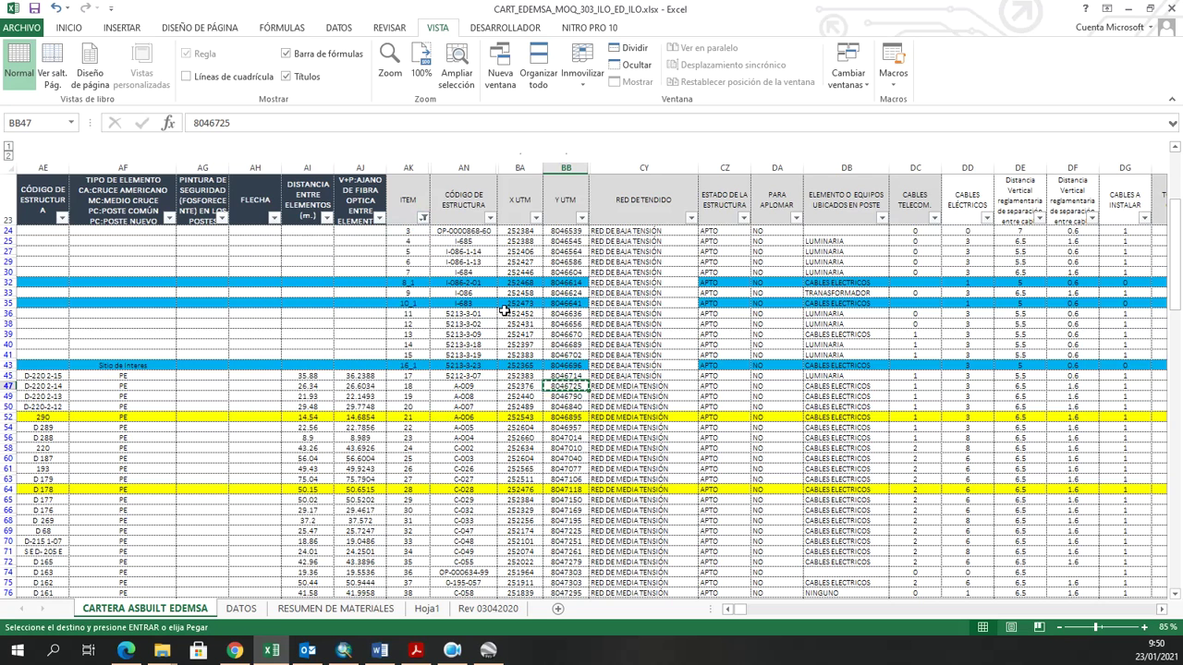
# Unhide the columns between CÓDIGO DE ESTRUCTURA and X UTM, and hide columns AP to AZ again, keeping the TIPO DE ELEMENTO column shown.
pyautogui.moveTo(490, 172); pyautogui.dragTo(501, 171)
pyautogui.rightClick(503, 173)
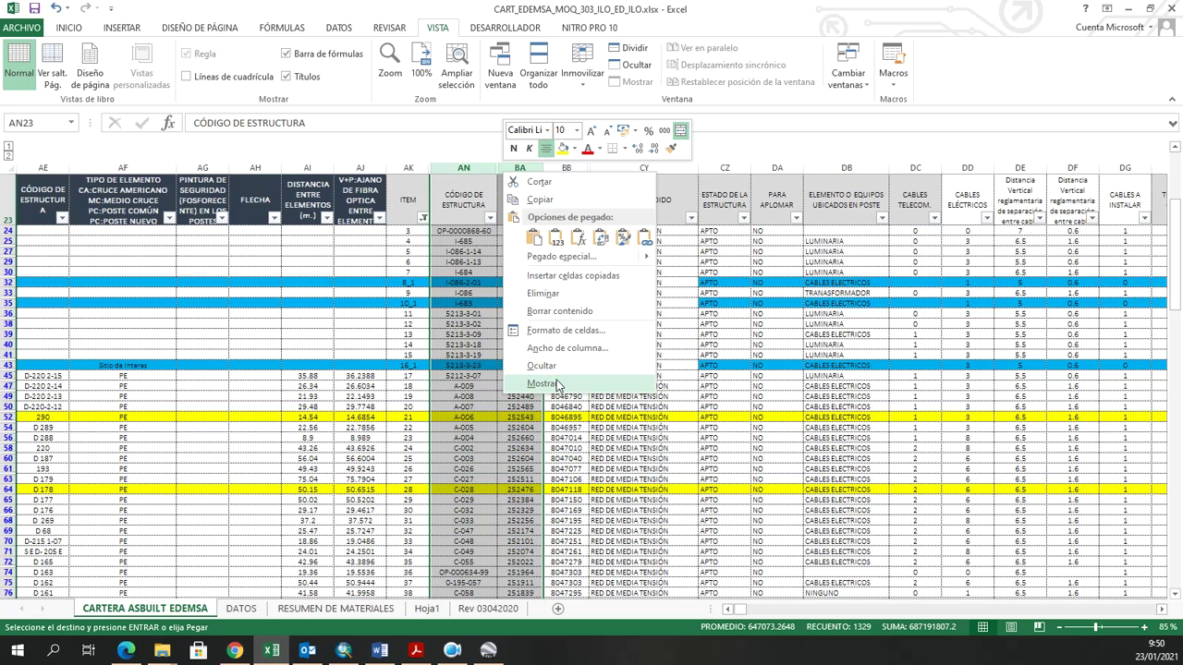
pyautogui.click(543, 384)
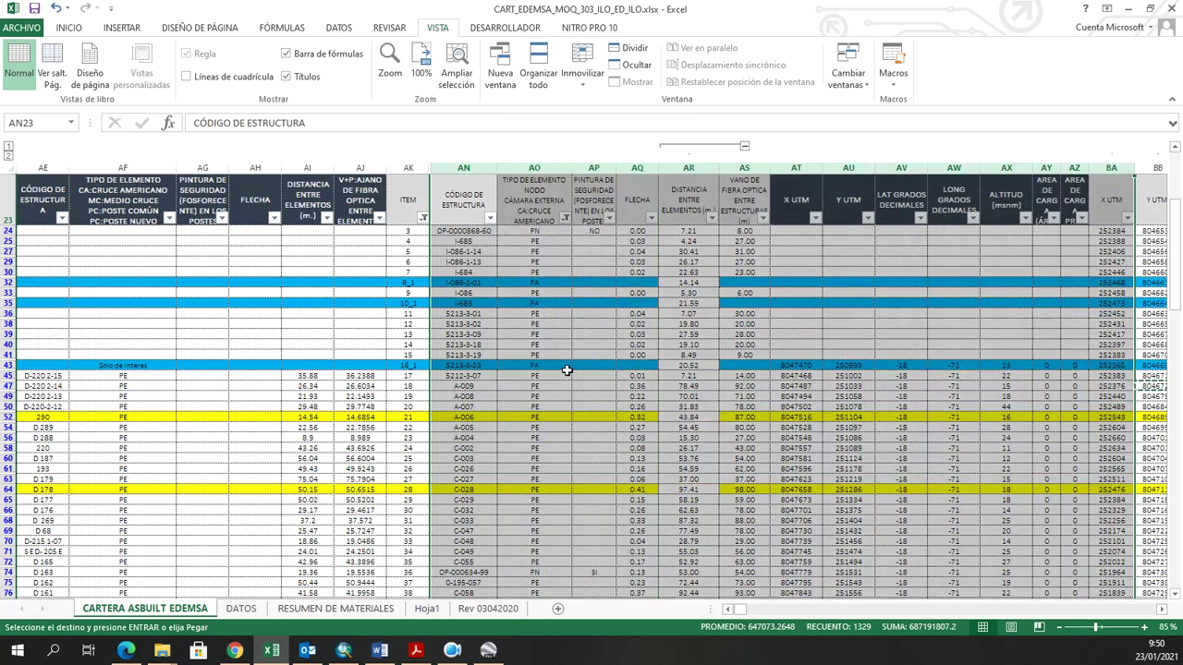
pyautogui.click(608, 356)
pyautogui.moveTo(597, 166); pyautogui.dragTo(1069, 170)
pyautogui.rightClick(1069, 173)
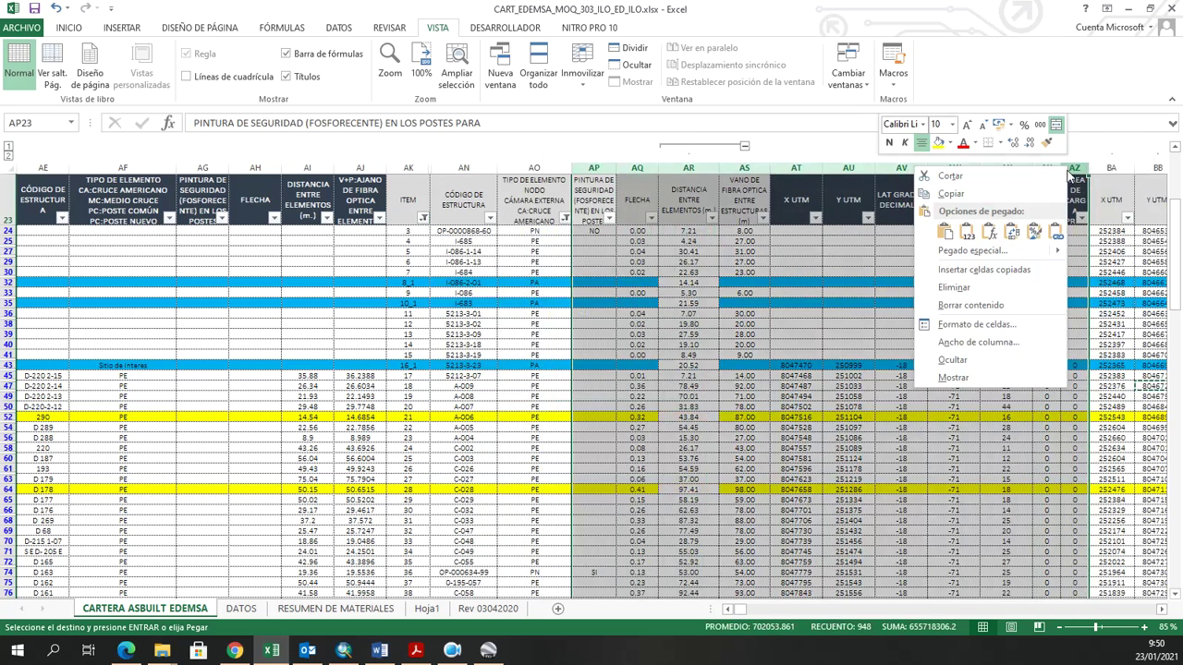
pyautogui.click(952, 361)
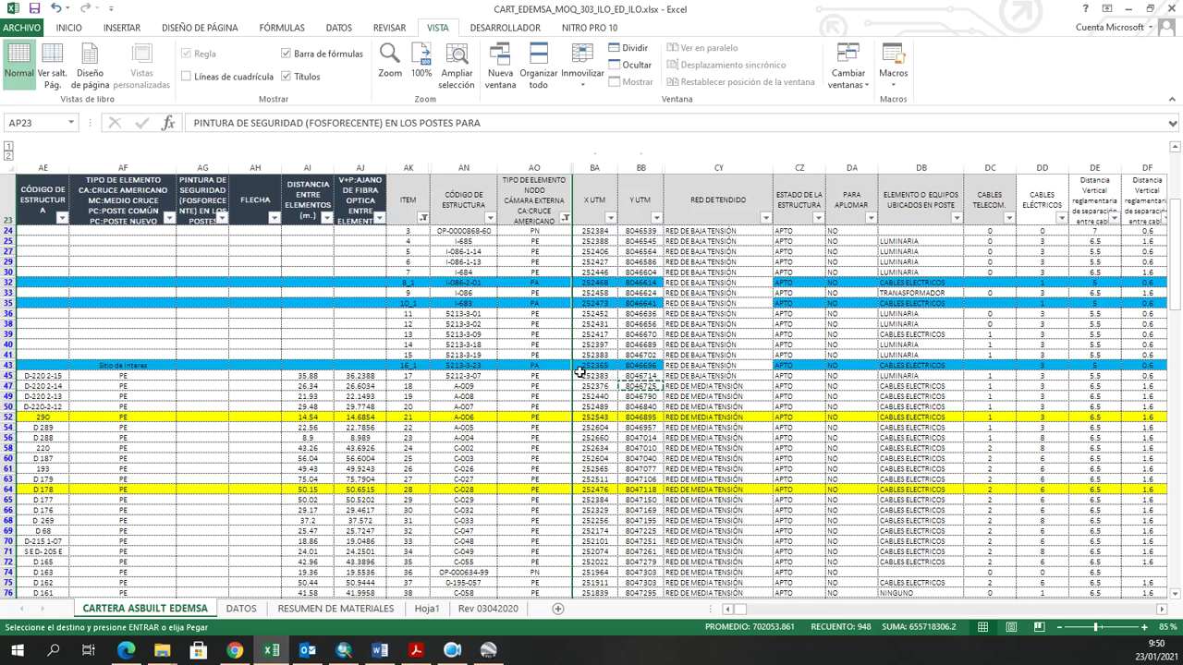
# Change the TIPO DE ELEMENTO column's filter to exclude PA and include MC.
pyautogui.click(565, 218)
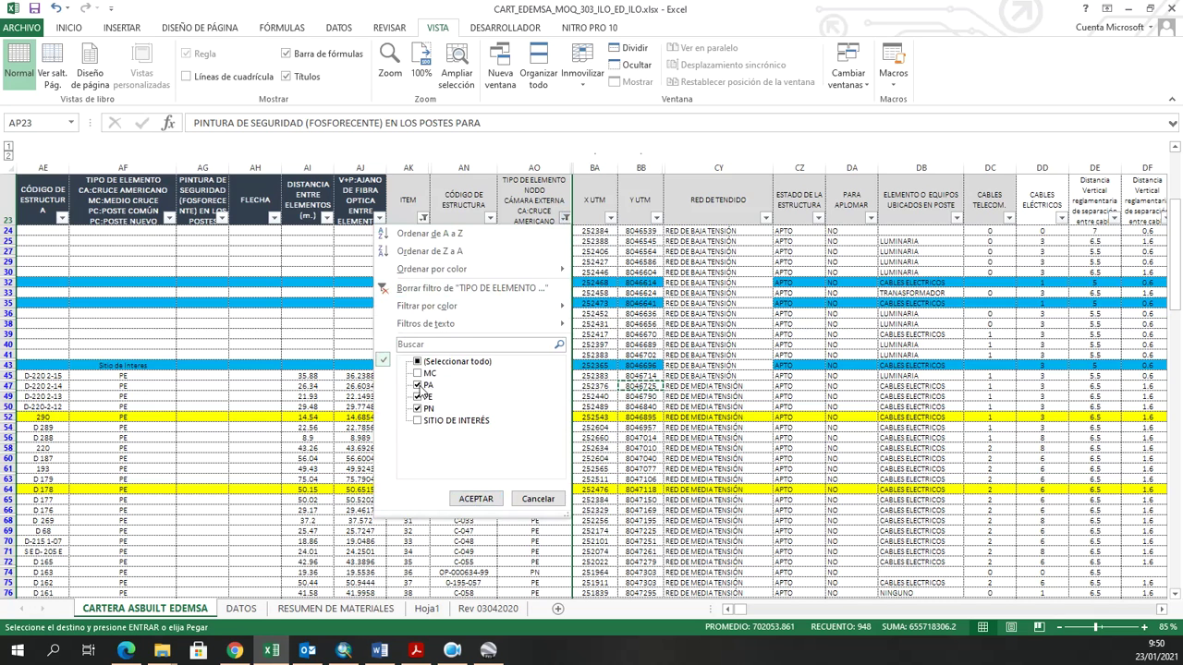
pyautogui.click(419, 386)
pyautogui.click(428, 373)
pyautogui.click(476, 499)
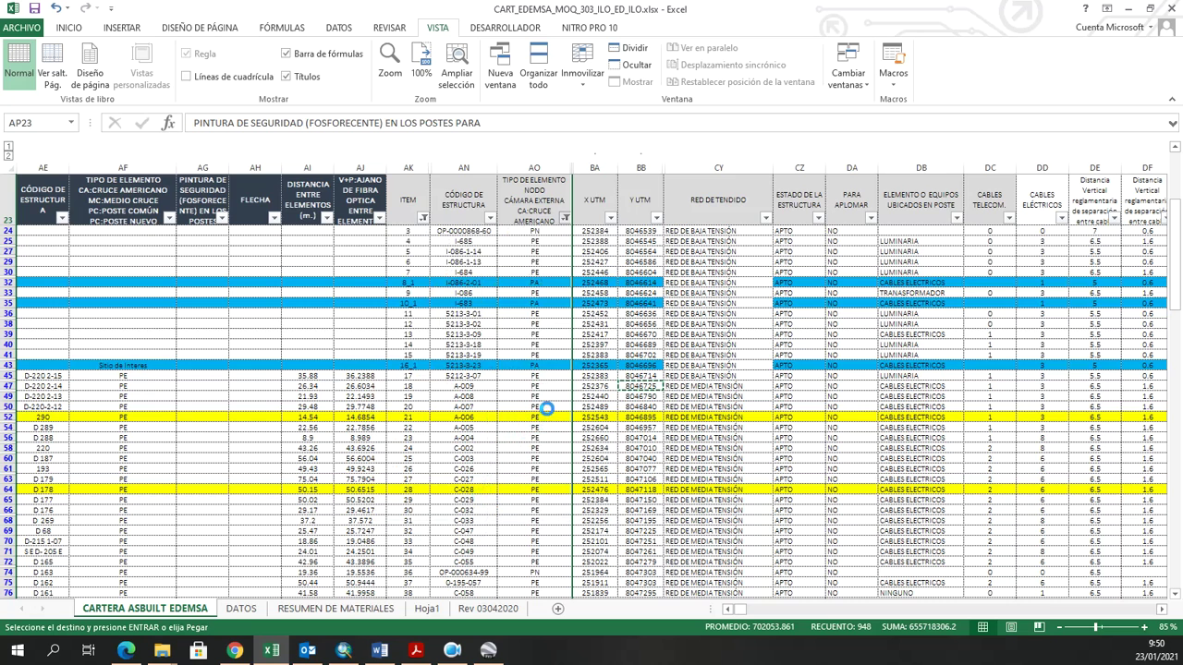
# Locate the X UTM and Y UTM coordinates of item 18 in the as-built workbook.
pyautogui.moveTo(582, 386); pyautogui.dragTo(605, 379)
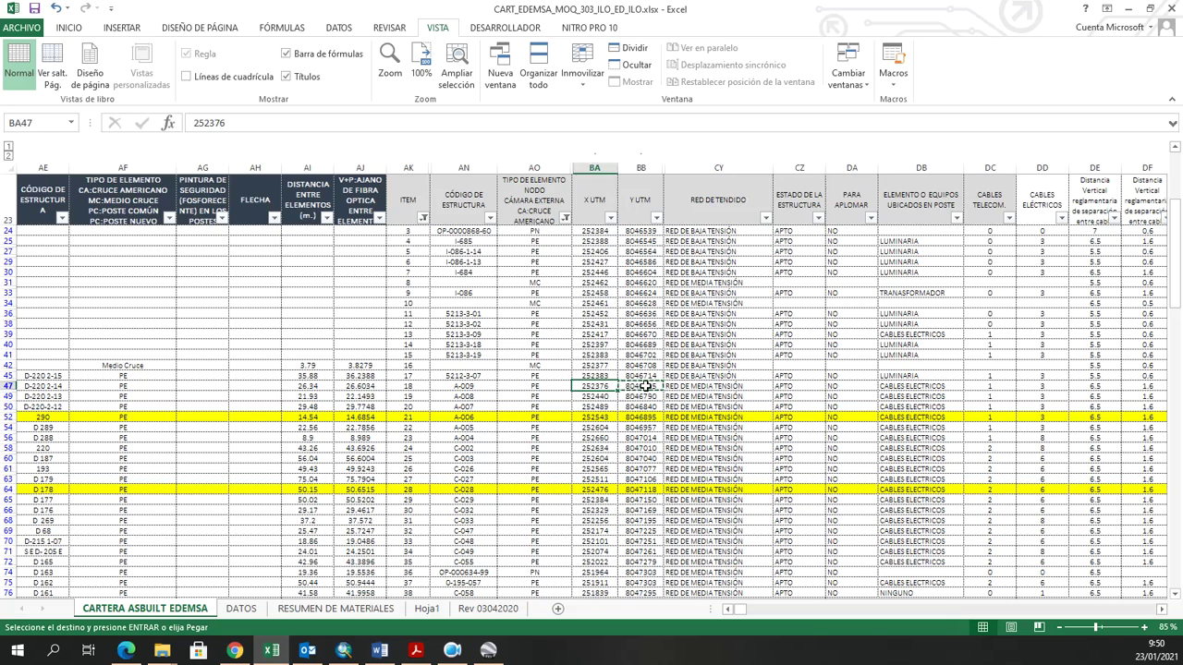
pyautogui.moveTo(644, 387); pyautogui.dragTo(607, 389)
pyautogui.hotkey('alt', 'Tab')
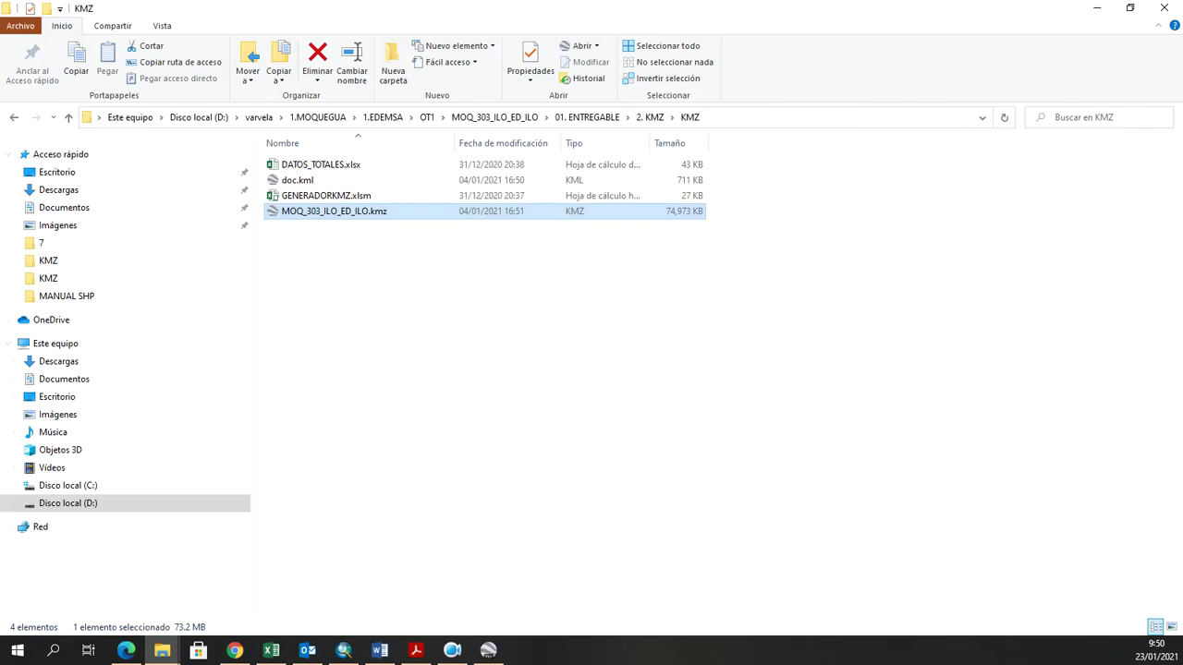
pyautogui.hotkey('alt', 'Tab')
pyautogui.click(640, 397)
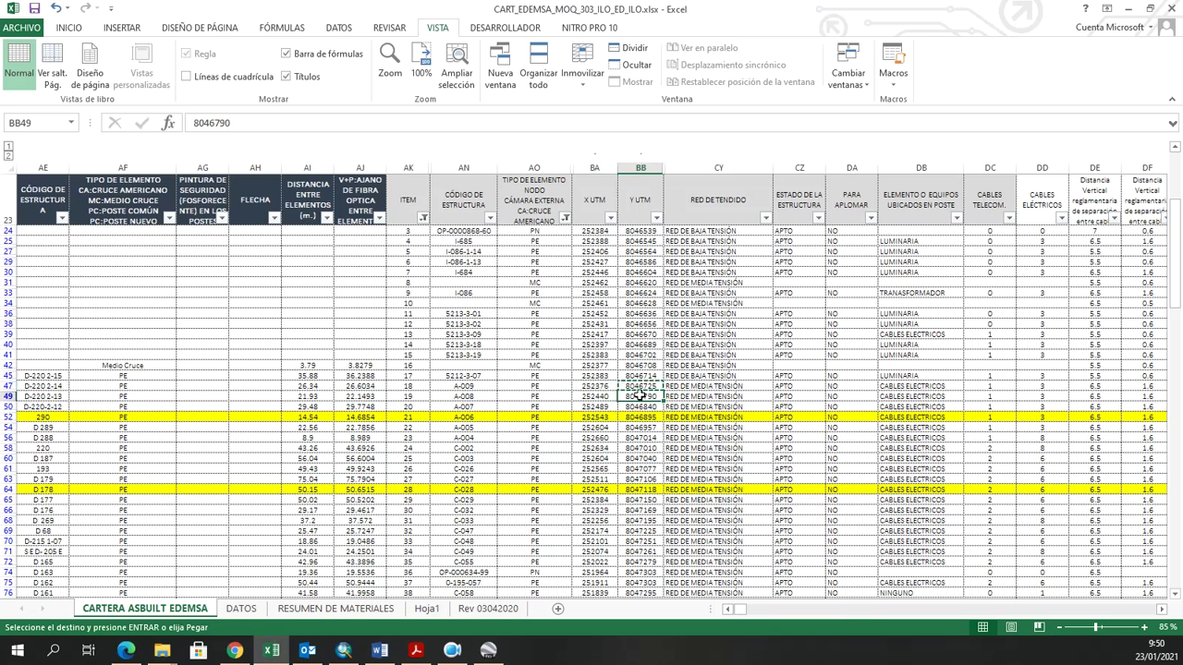
pyautogui.click(594, 387)
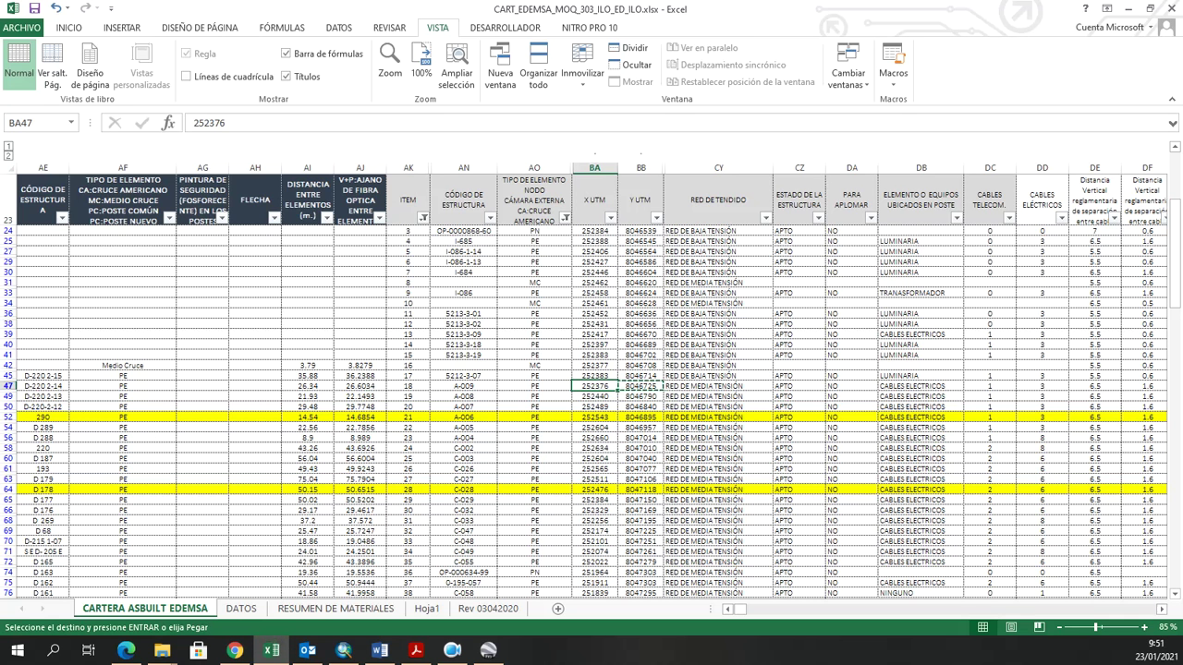
# Add a FIBRA_OPTICA vertex in ArcMap at item 17's workbook coordinates, absolute X 252383 and Y 8046714.
pyautogui.hotkey('alt', 'Tab')
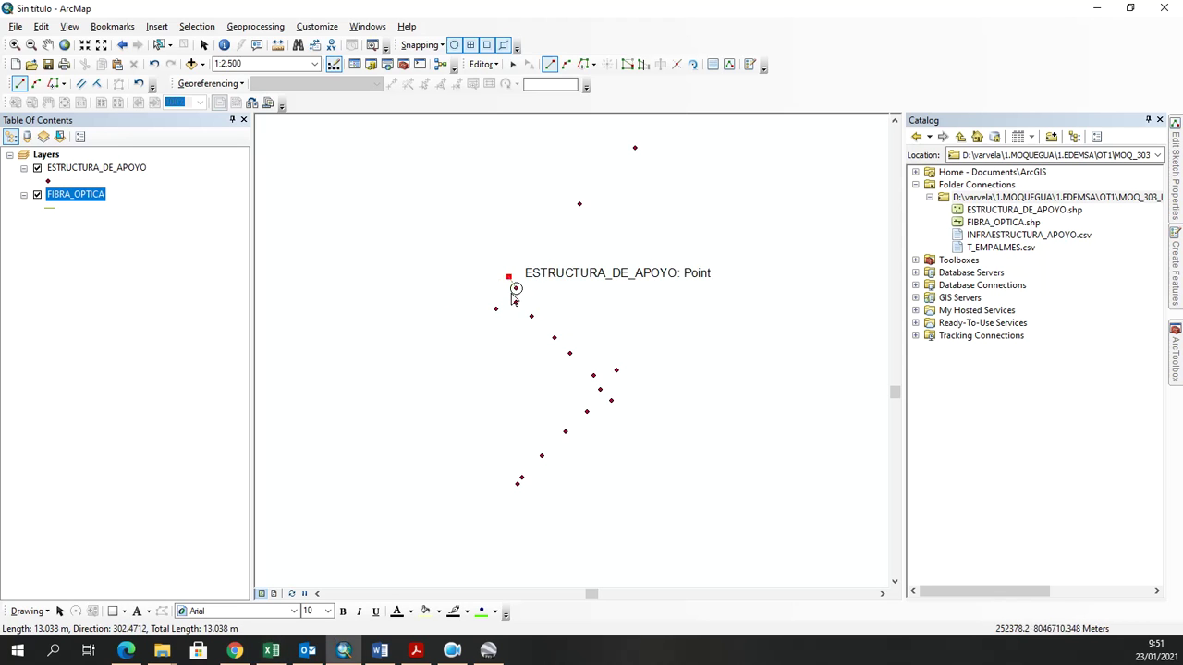
pyautogui.rightClick(584, 262)
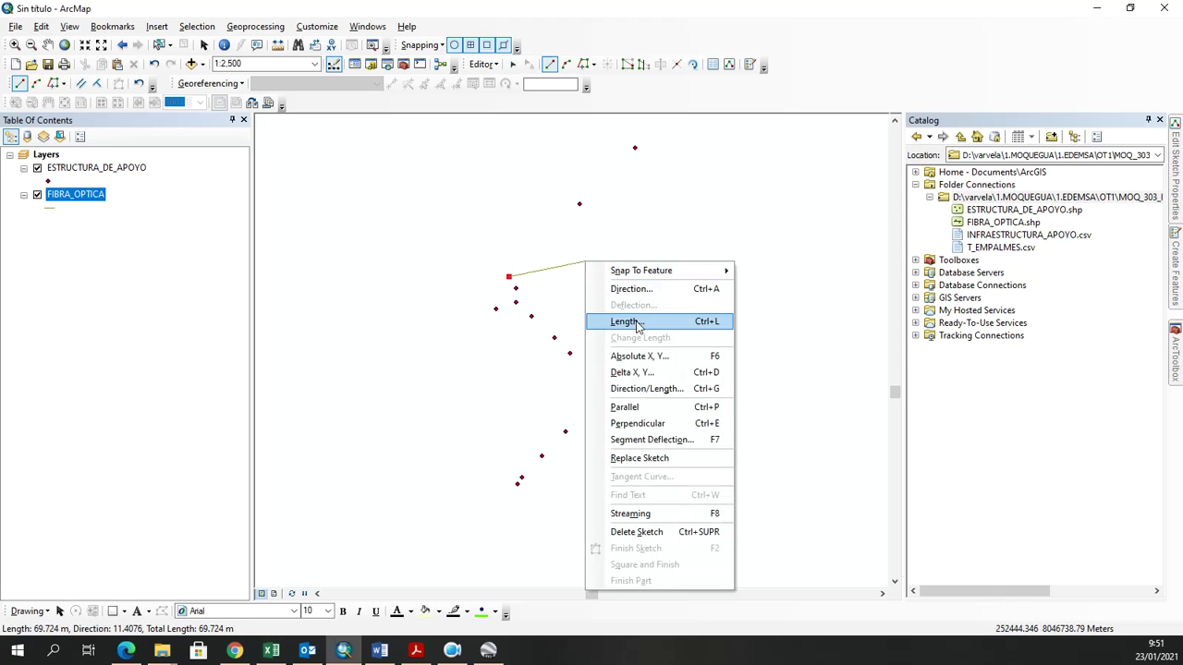
pyautogui.click(668, 359)
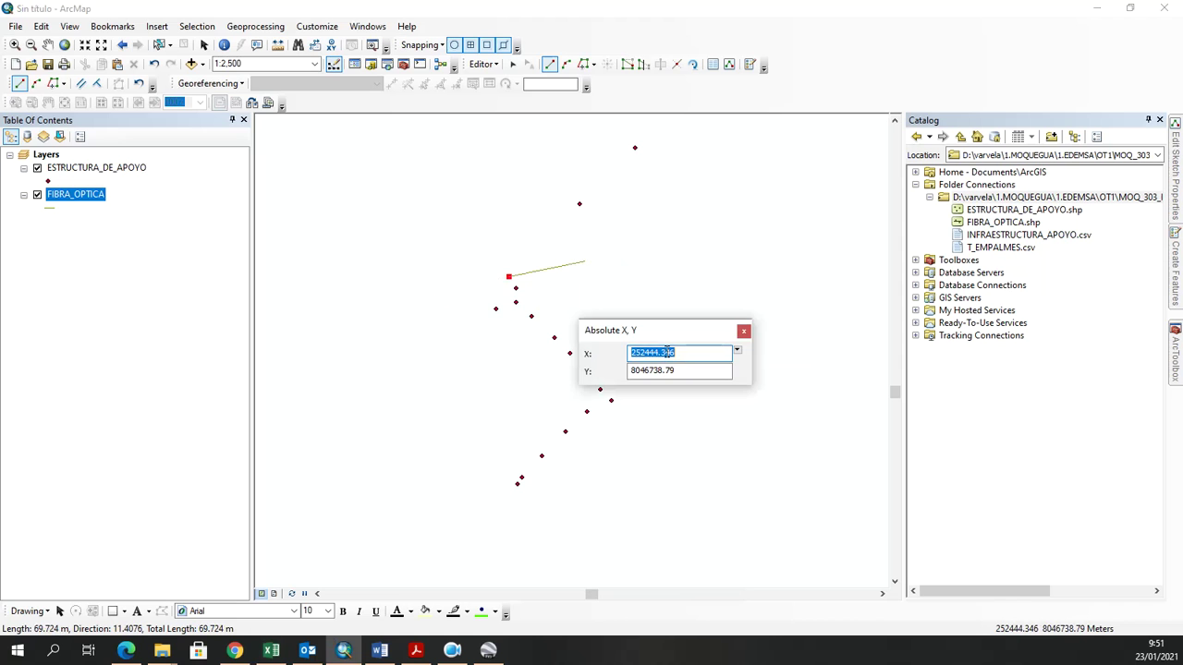
pyautogui.hotkey('alt', 'Tab')
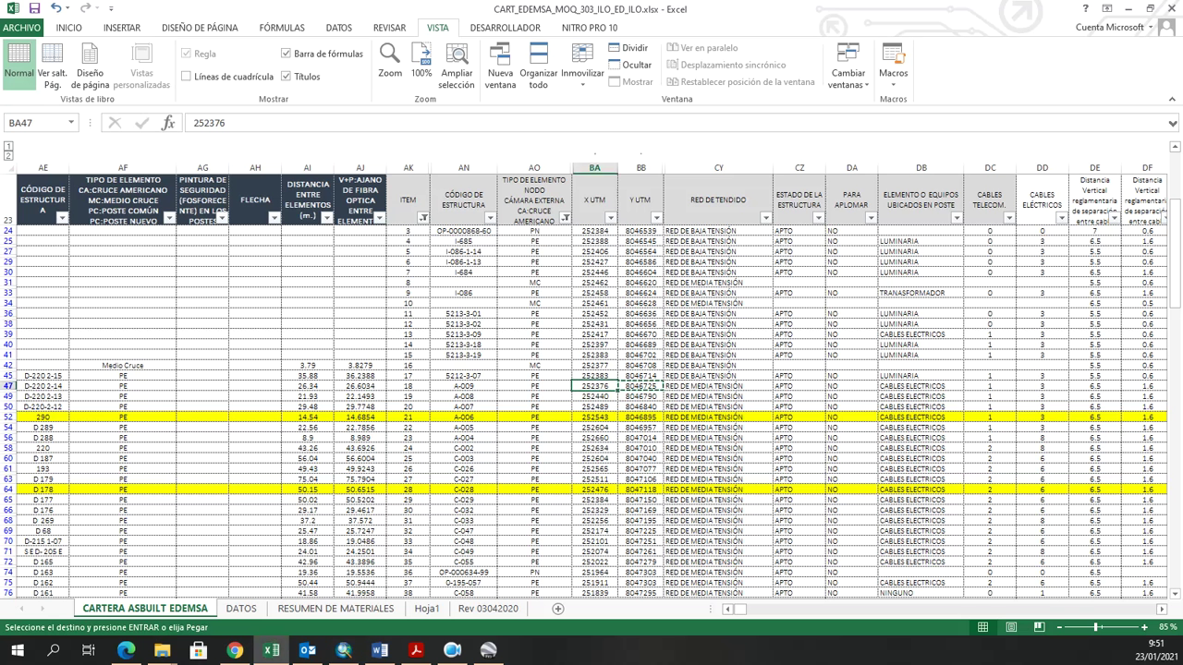
pyautogui.click(592, 376)
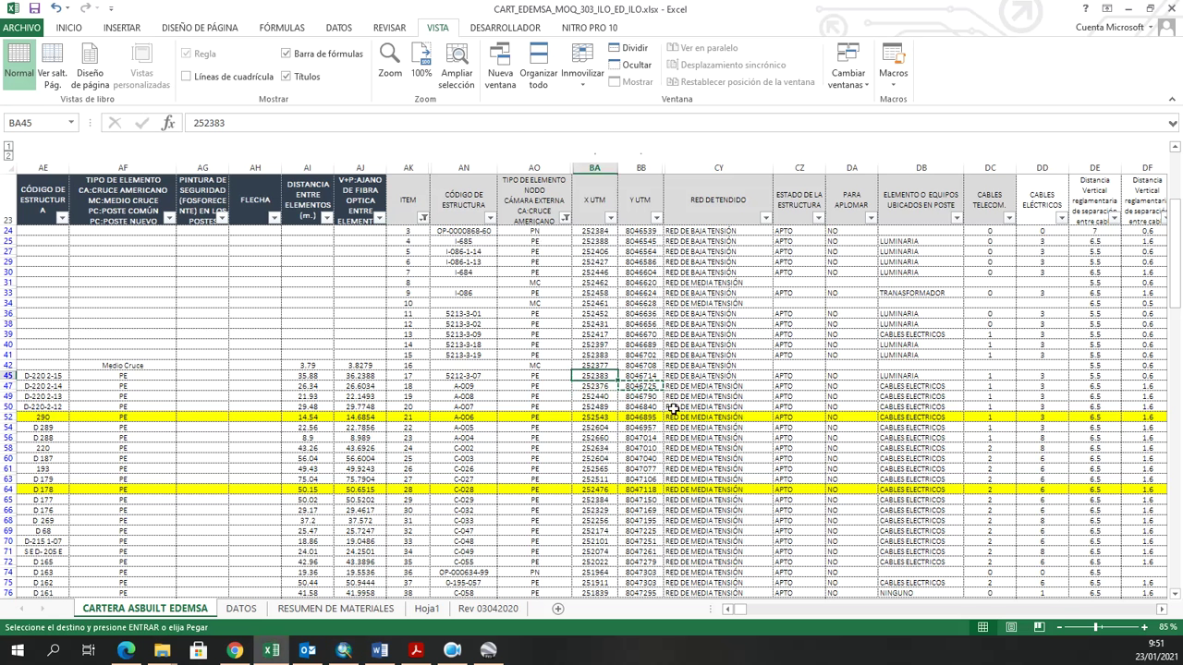
pyautogui.hotkey('ctrl', 'c')
pyautogui.hotkey('alt', 'Tab')
pyautogui.hotkey('ctrl', 'v')
pyautogui.hotkey('alt', 'Tab')
pyautogui.click(636, 379)
pyautogui.hotkey('ctrl', 'c')
pyautogui.hotkey('alt', 'Tab')
pyautogui.press('Tab')
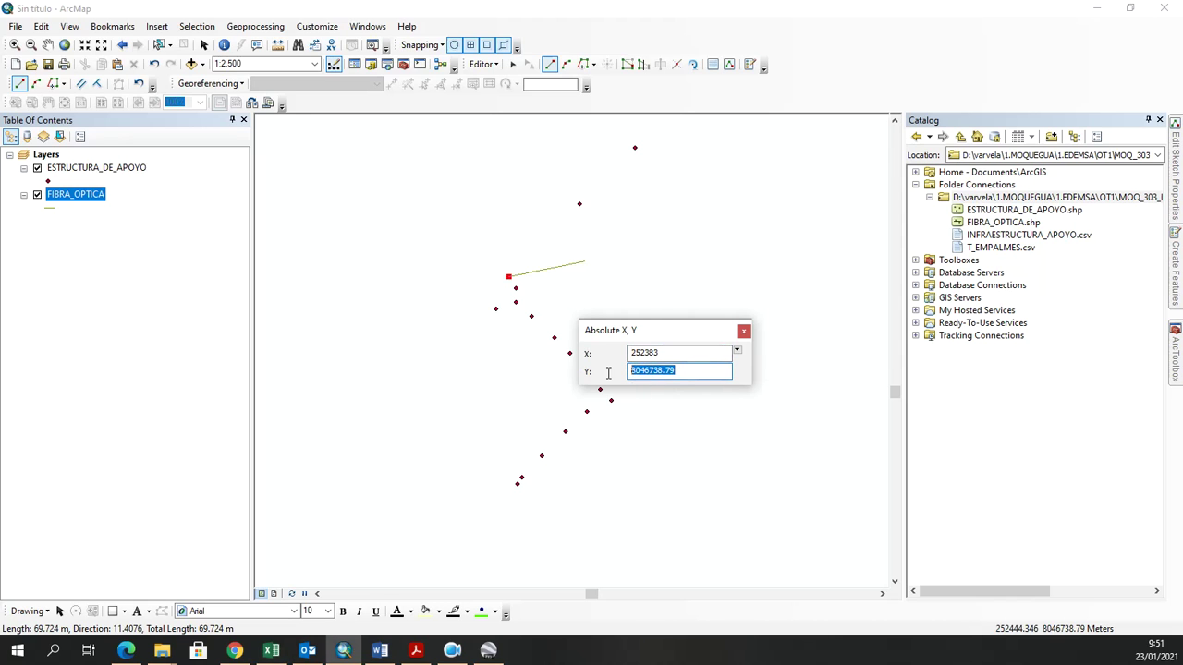
pyautogui.press('Return')
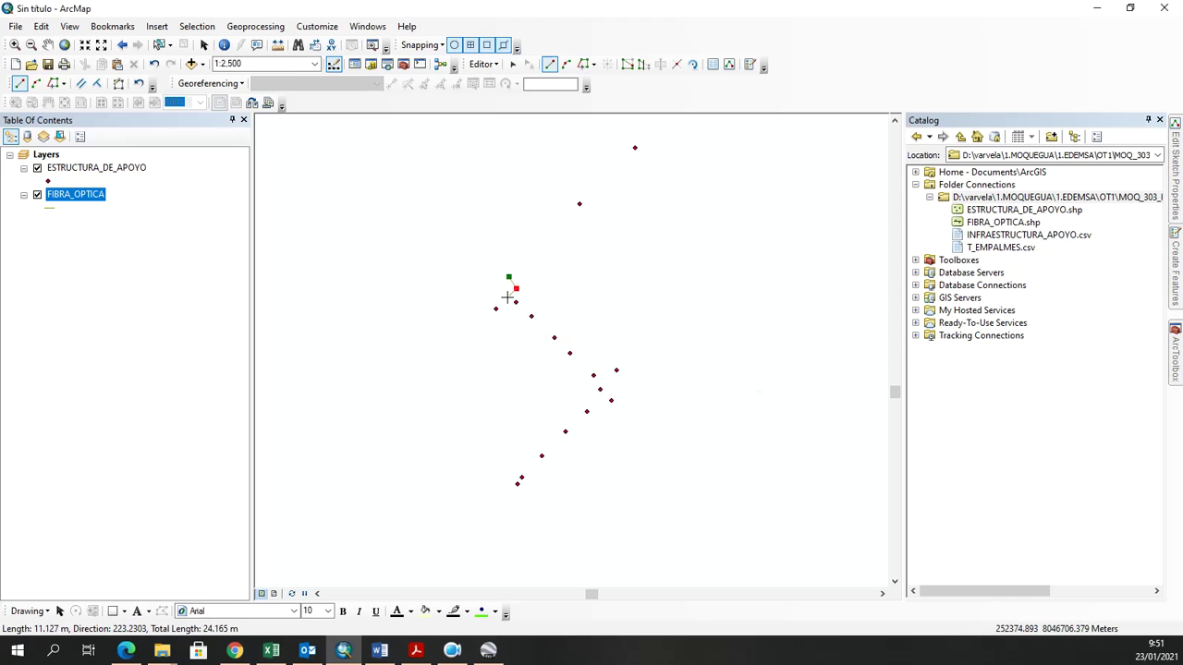
# Add the vertex for item 16, the MC element, at absolute X 252377 and Y 8046708 copied from the workbook.
pyautogui.hotkey('alt', 'Tab')
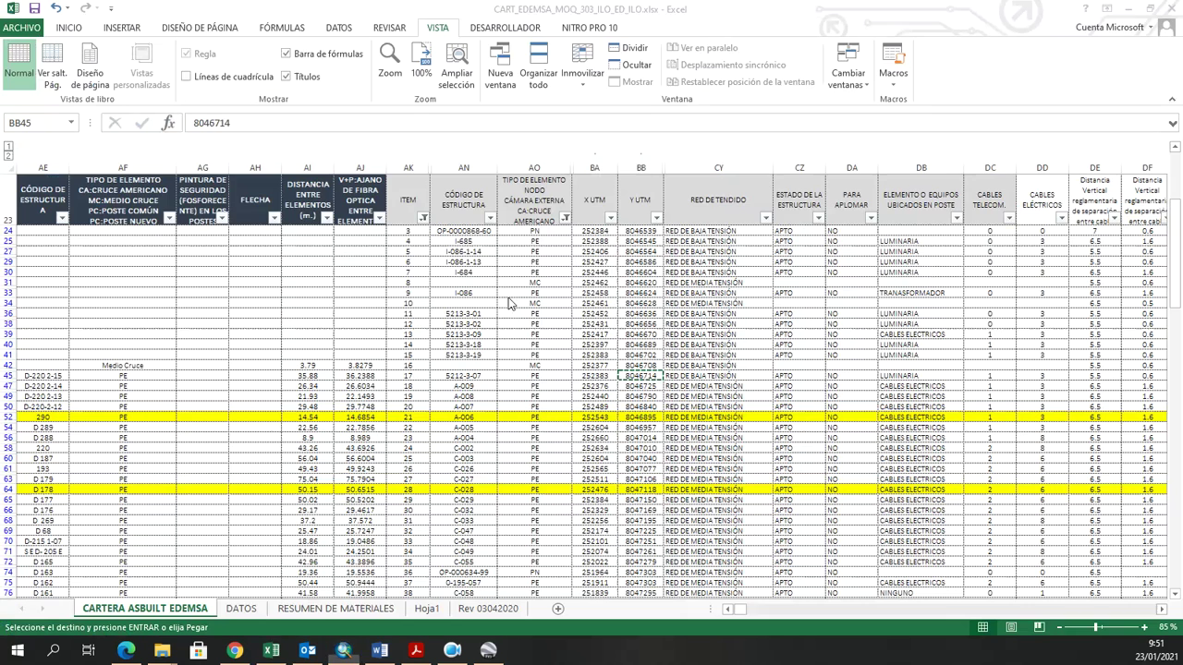
pyautogui.click(603, 366)
pyautogui.hotkey('alt', 'Tab')
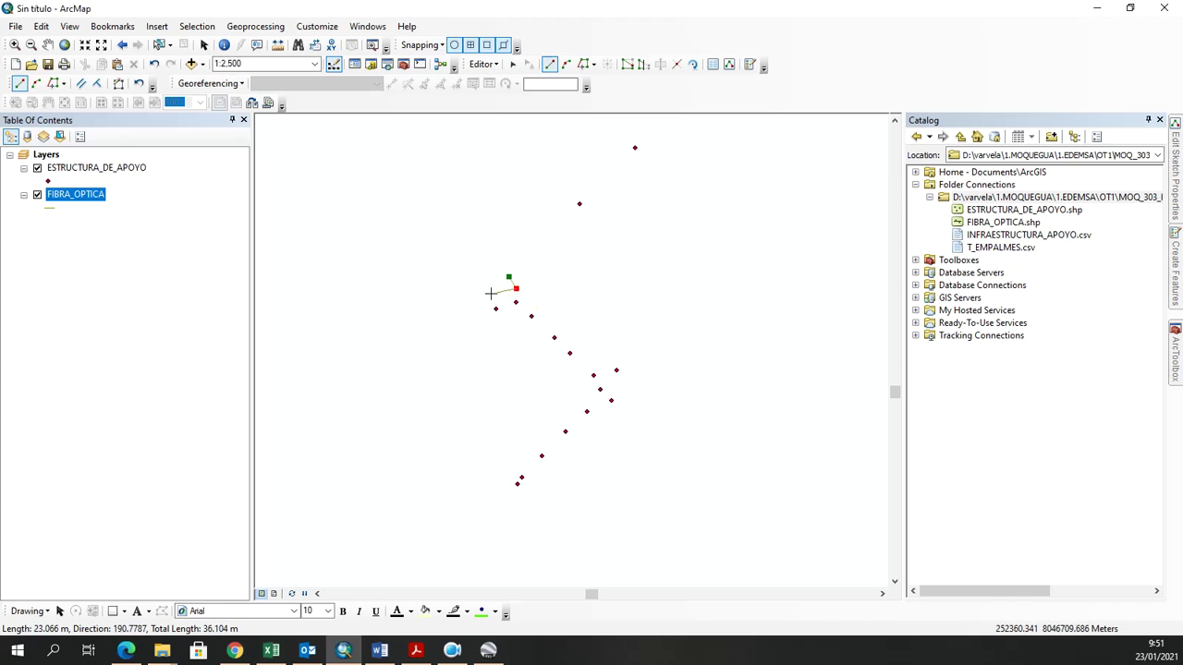
pyautogui.rightClick(479, 279)
pyautogui.click(532, 375)
pyautogui.hotkey('ctrl', 'v')
pyautogui.hotkey('alt', 'Tab')
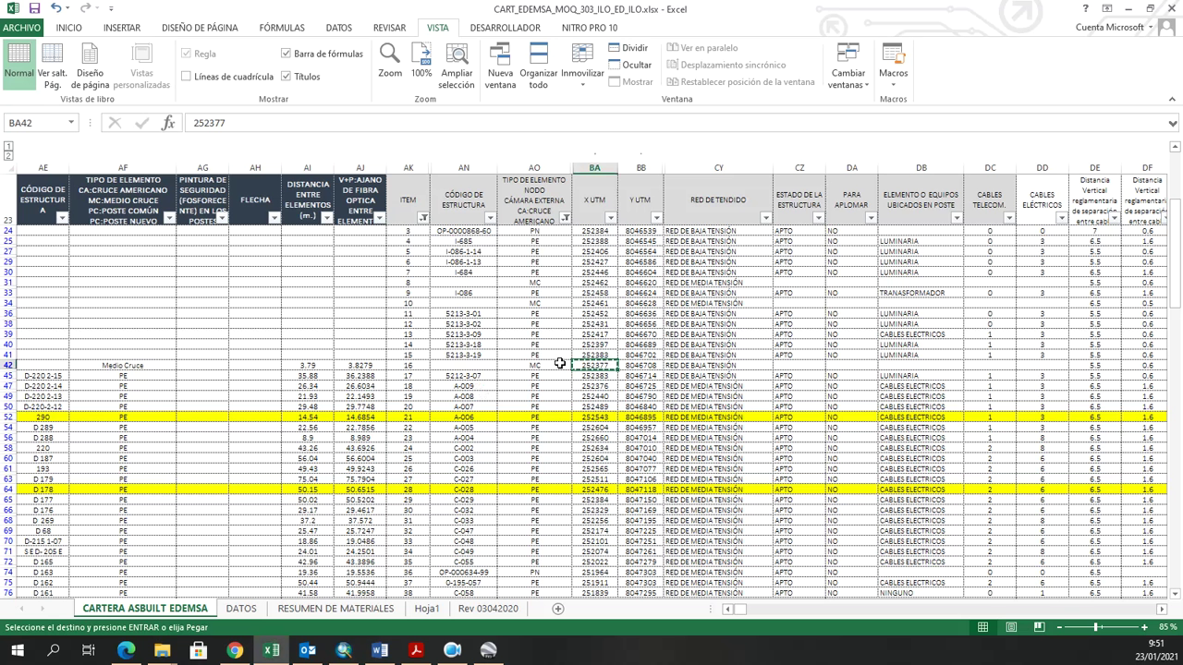
pyautogui.click(640, 366)
pyautogui.hotkey('ctrl', 'c')
pyautogui.hotkey('alt', 'Tab')
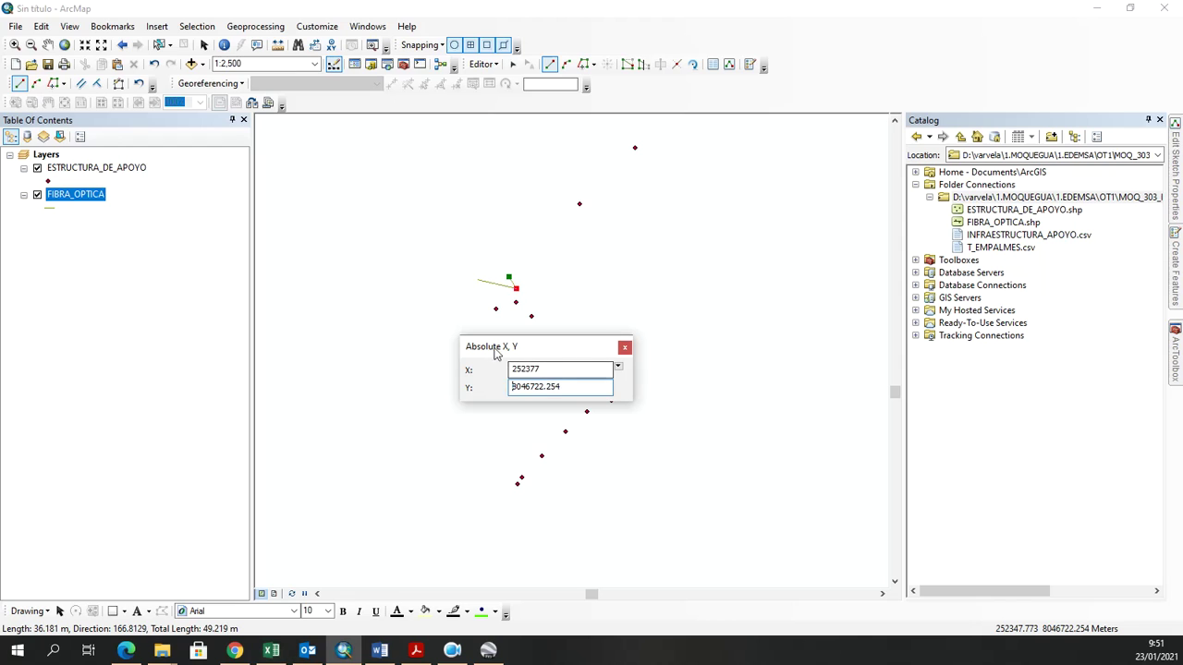
pyautogui.moveTo(569, 387); pyautogui.dragTo(492, 388)
pyautogui.hotkey('ctrl', 'v')
pyautogui.press('Return')
# Continue the FIBRA_OPTICA sketch southeast by snapping vertices to the five consecutive support points from item 15 to item 11.
pyautogui.scroll(2, 507, 305)
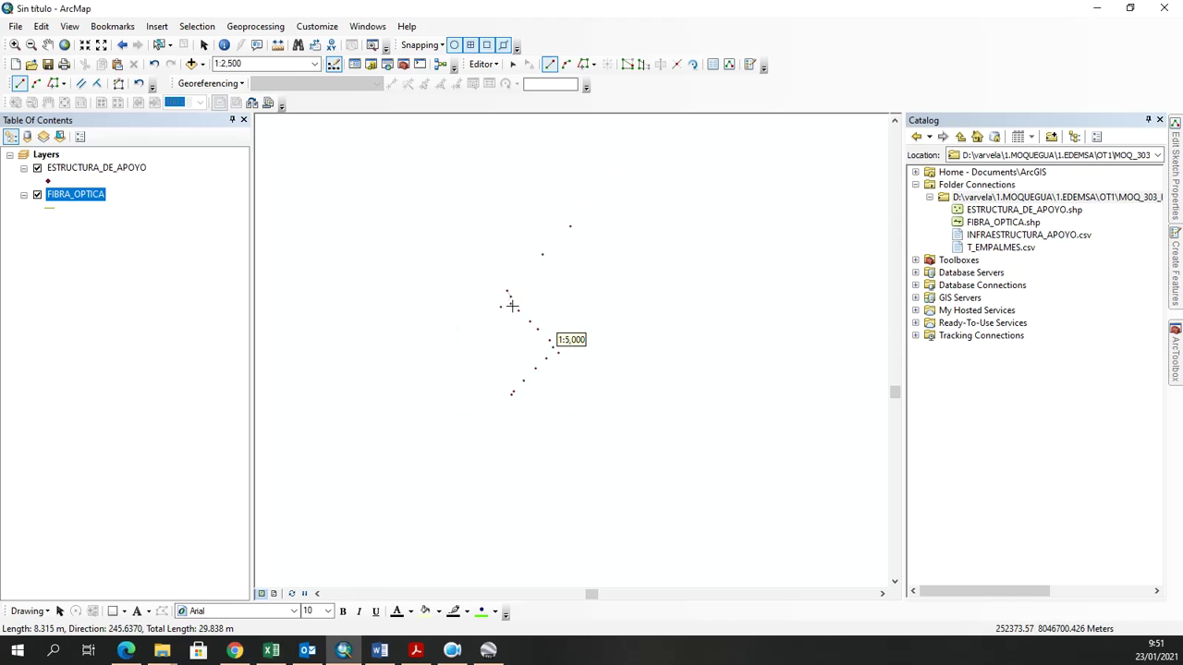
pyautogui.scroll(-6, 508, 305)
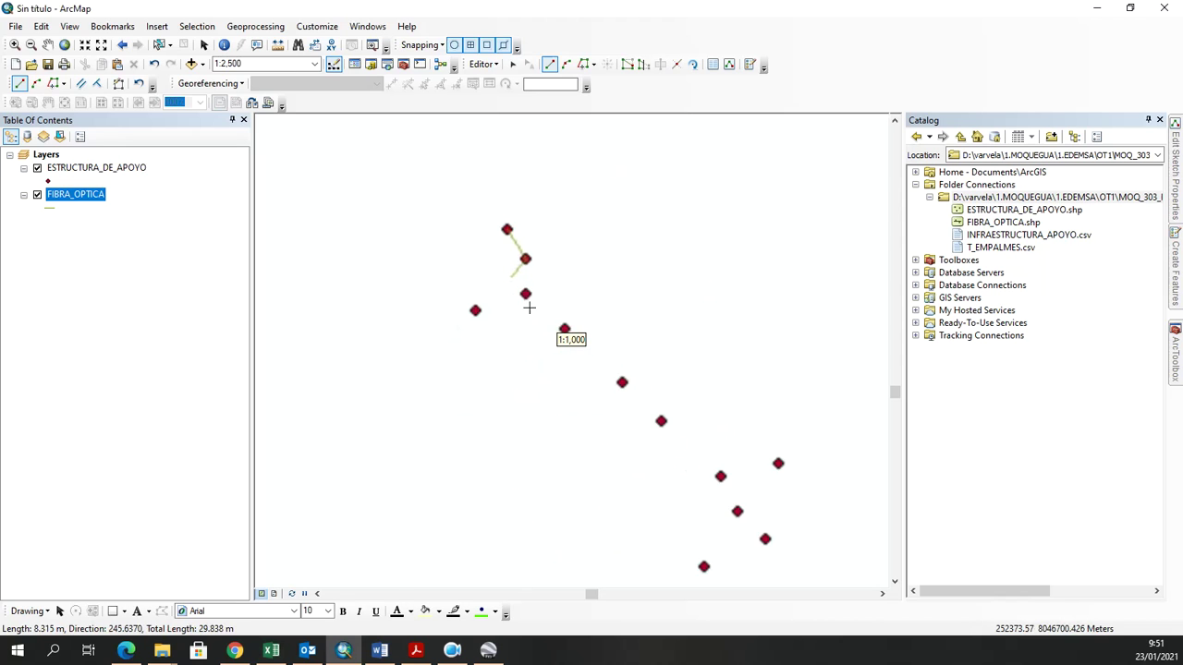
pyautogui.click(525, 295)
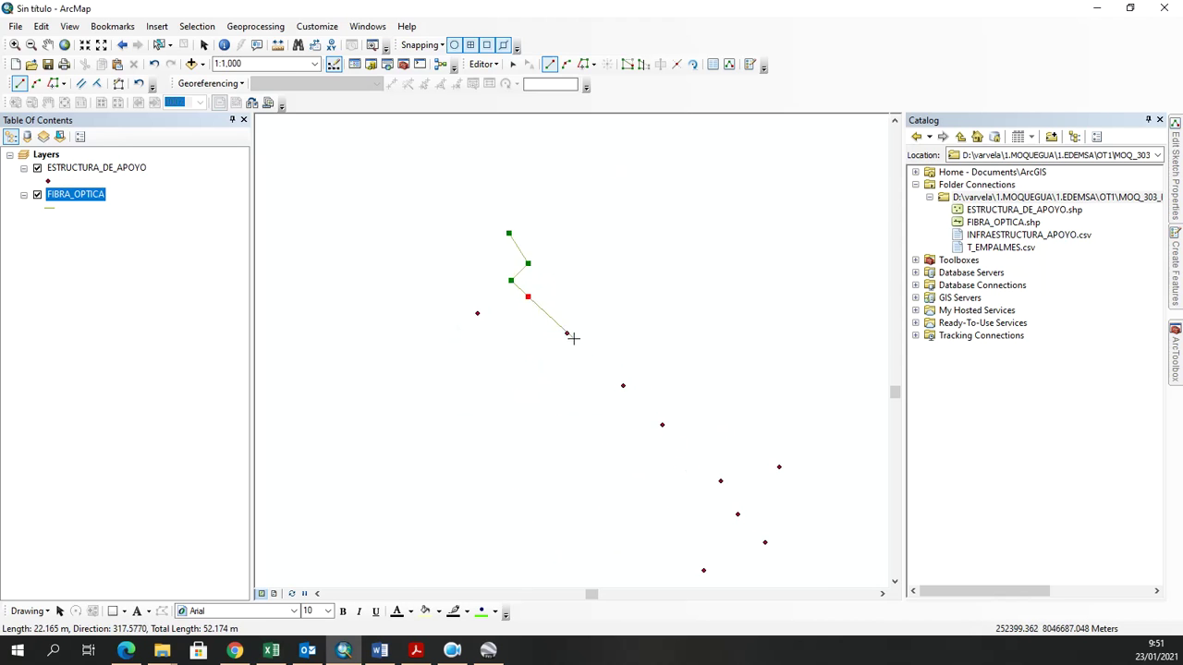
pyautogui.click(568, 334)
pyautogui.click(624, 386)
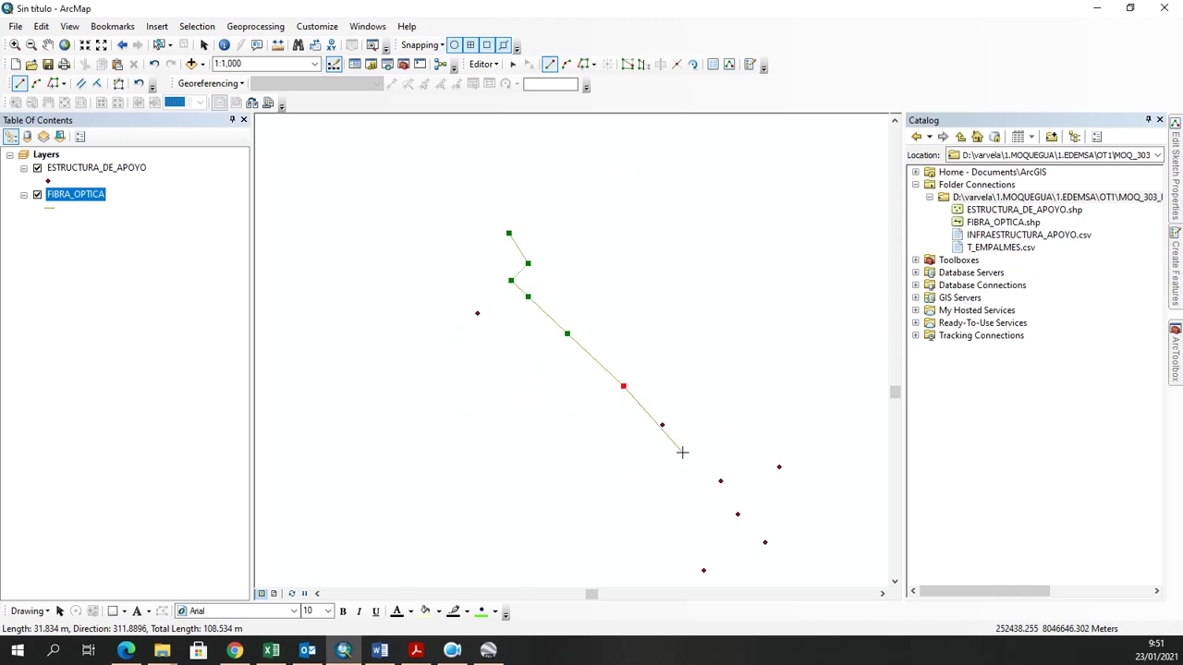
pyautogui.click(662, 425)
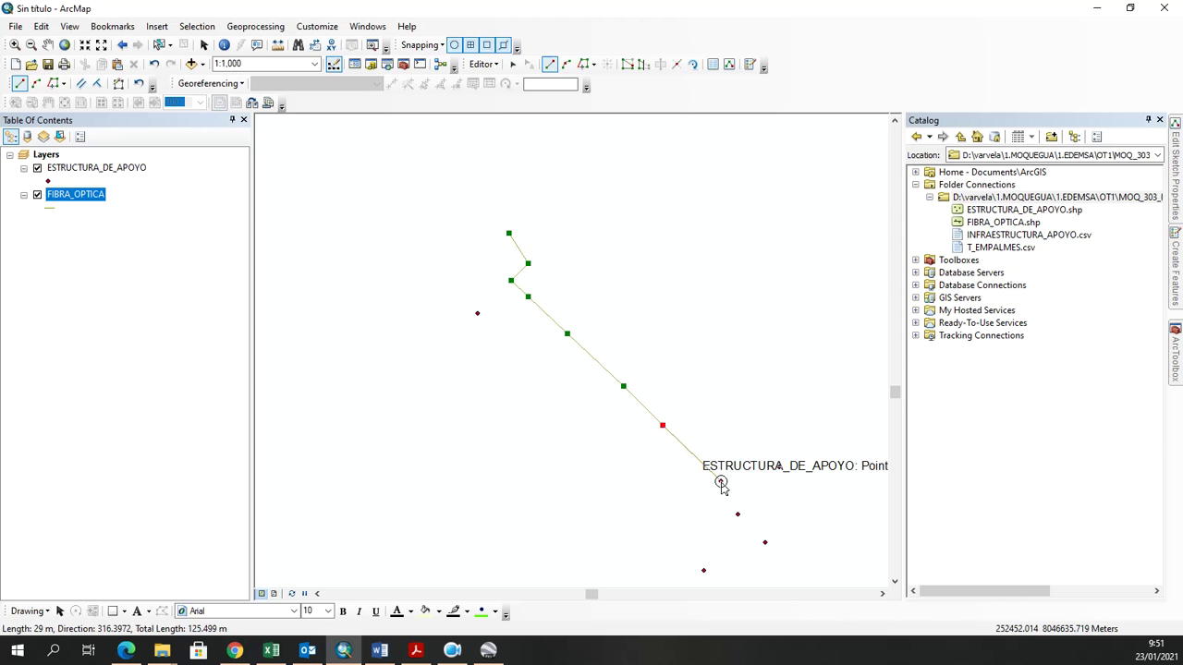
pyautogui.click(721, 483)
# Switch to Google Earth and examine how the route runs through structures 11, 10, 9 and 8.
pyautogui.click(488, 651)
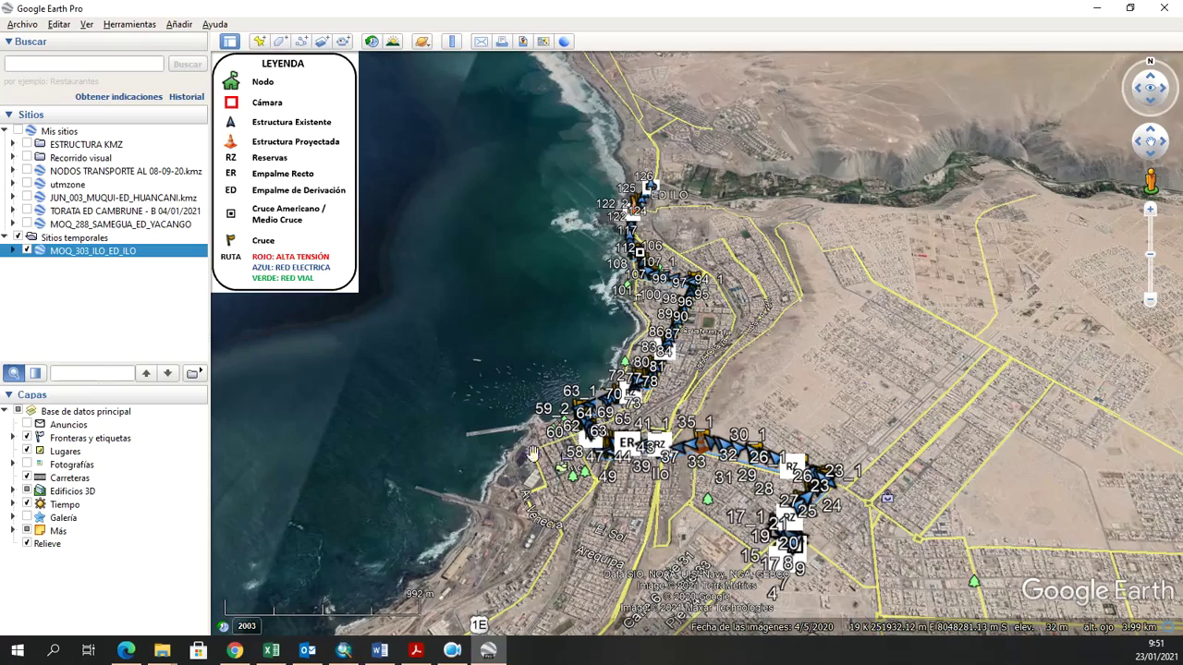
pyautogui.moveTo(536, 547); pyautogui.dragTo(661, 426)
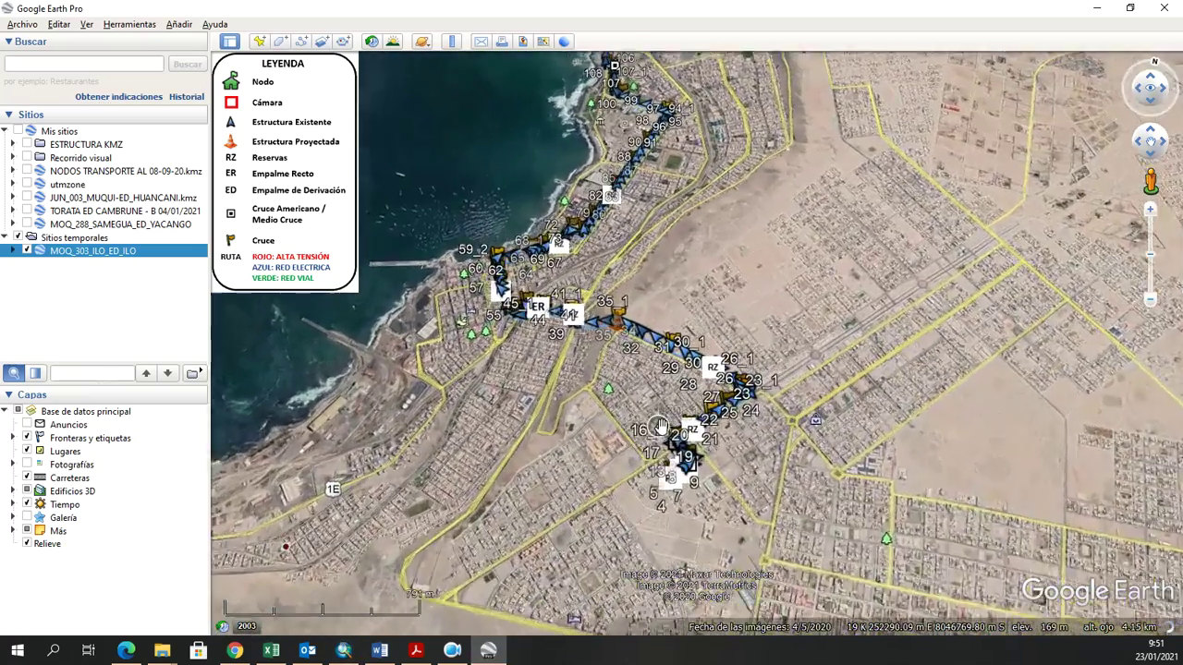
pyautogui.scroll(5, 675, 444)
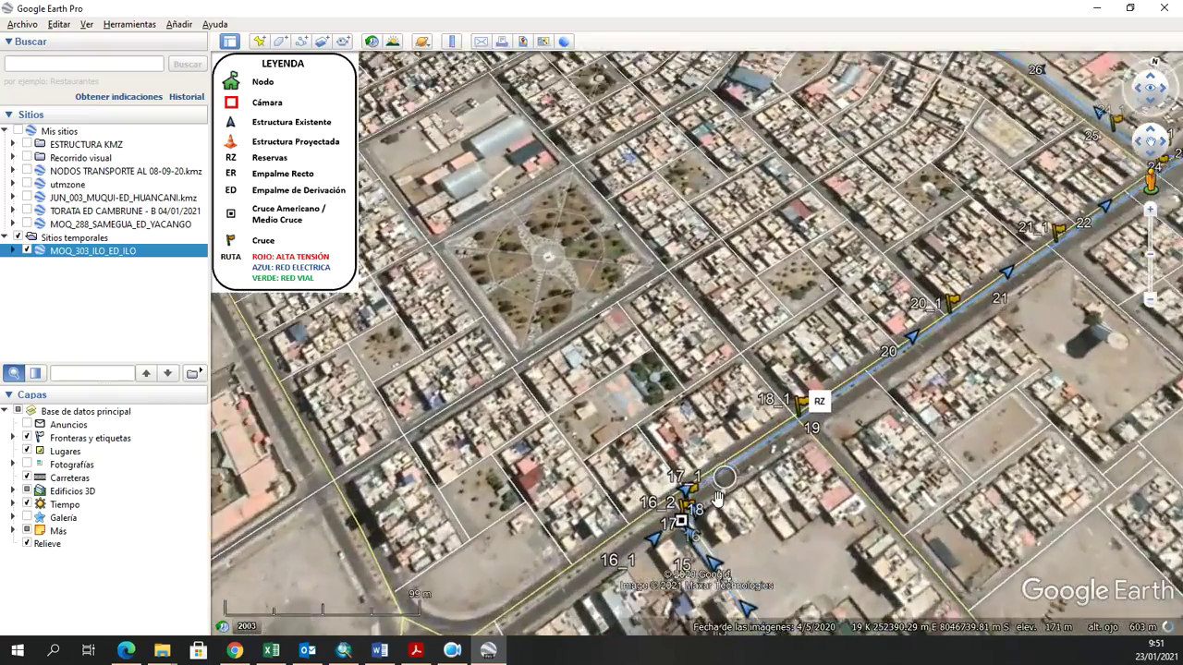
pyautogui.moveTo(719, 499); pyautogui.dragTo(641, 321)
pyautogui.scroll(2, 613, 370)
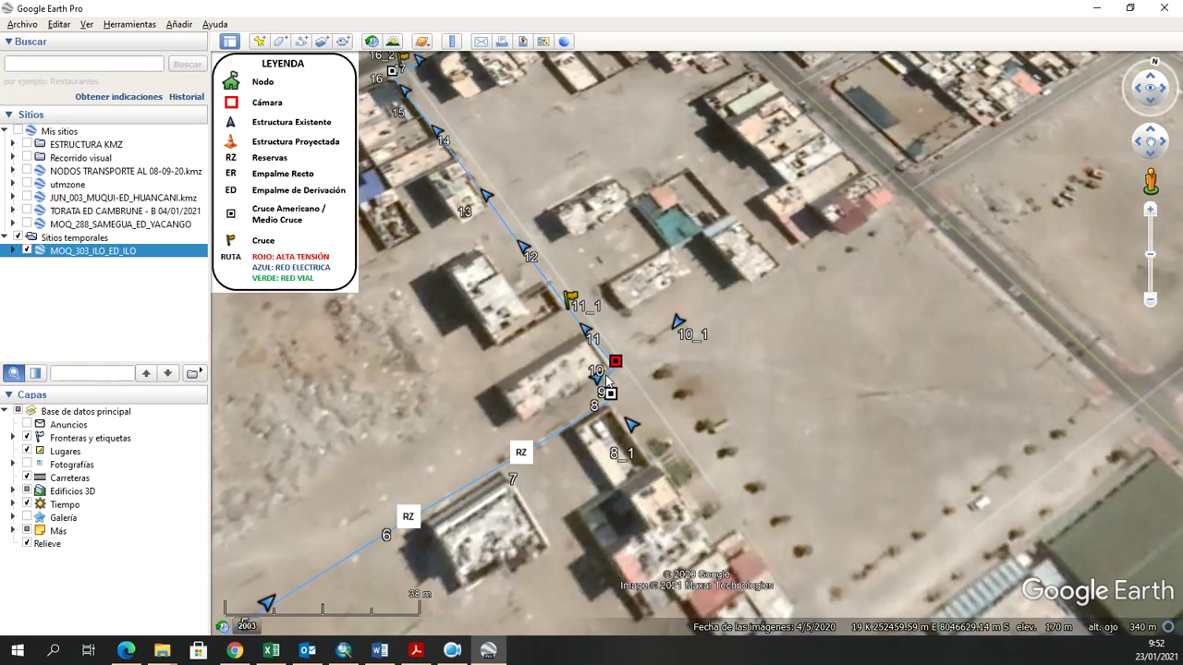
pyautogui.click(1096, 6)
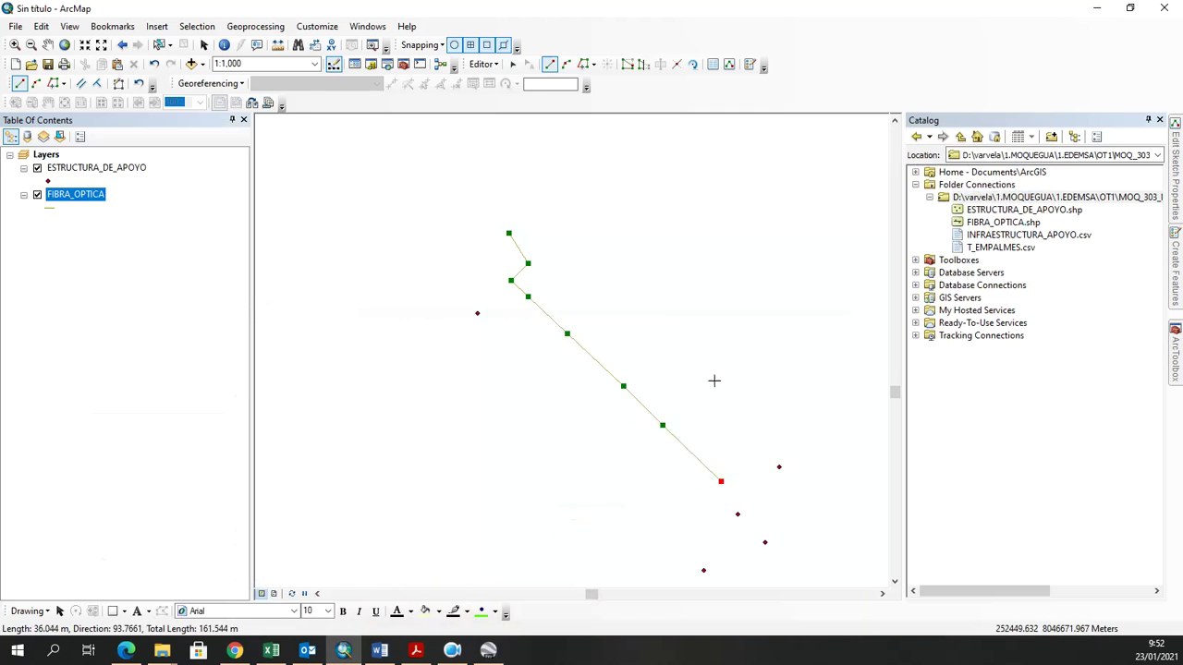
# Add the item 10 MC vertex at absolute X 252461 and Y 8046628 from the workbook, and snap a vertex to item 9's point.
pyautogui.moveTo(745, 483); pyautogui.dragTo(654, 323)
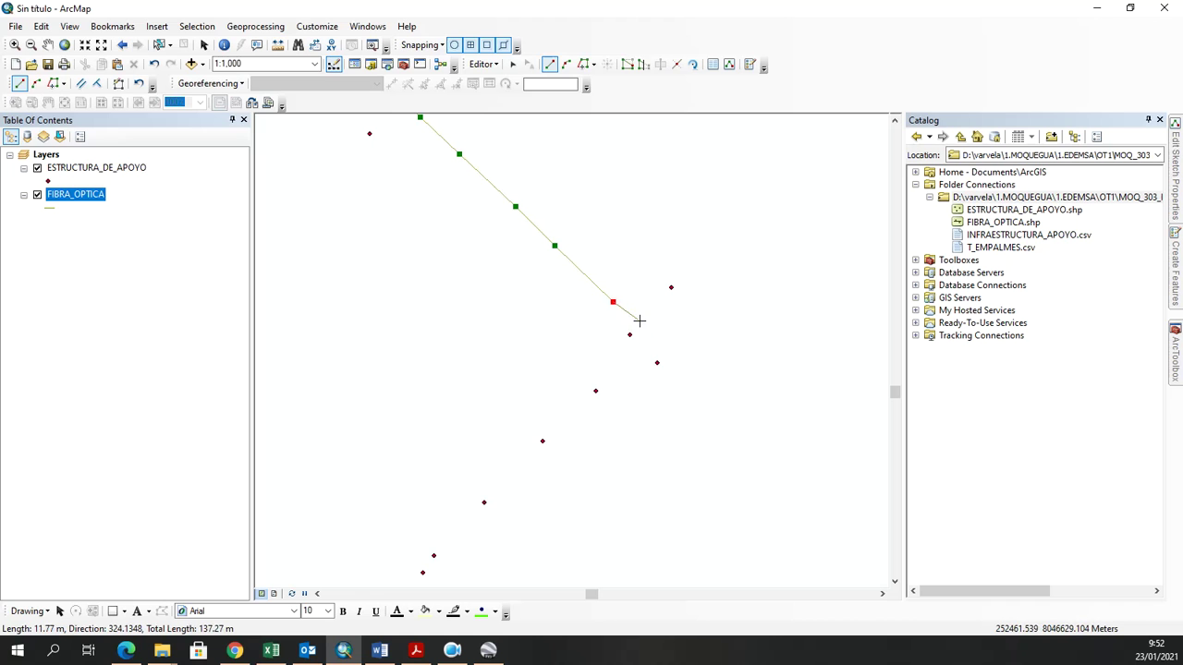
pyautogui.click(271, 652)
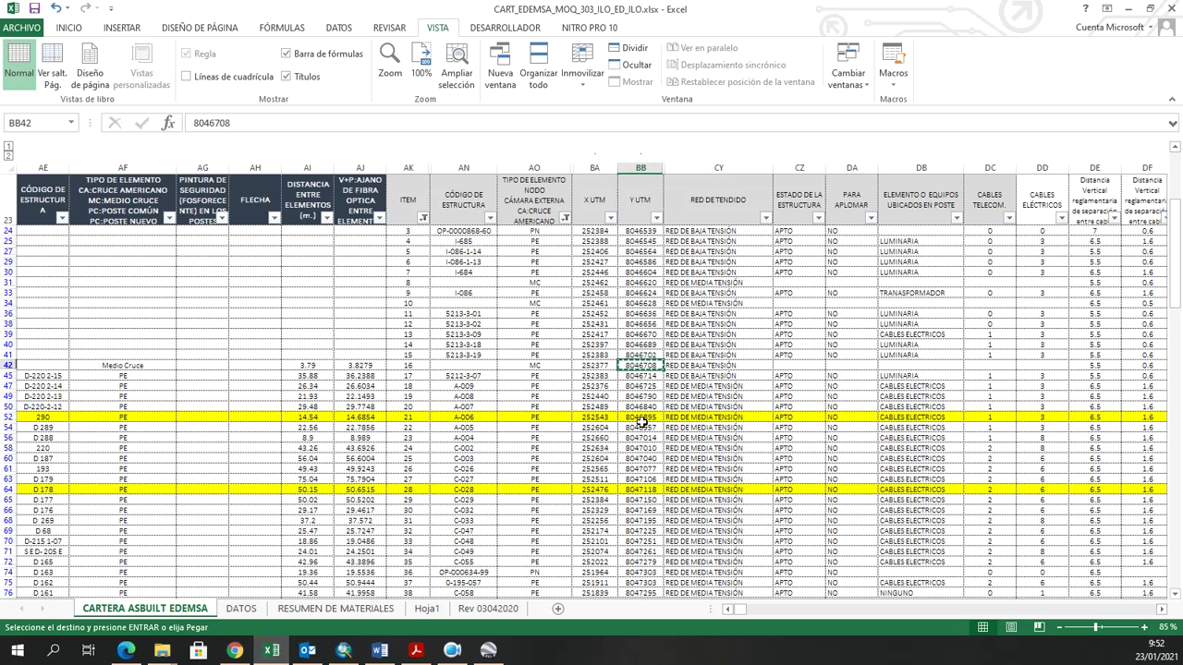
pyautogui.click(605, 301)
pyautogui.hotkey('ctrl', 'c')
pyautogui.hotkey('alt', 'Tab')
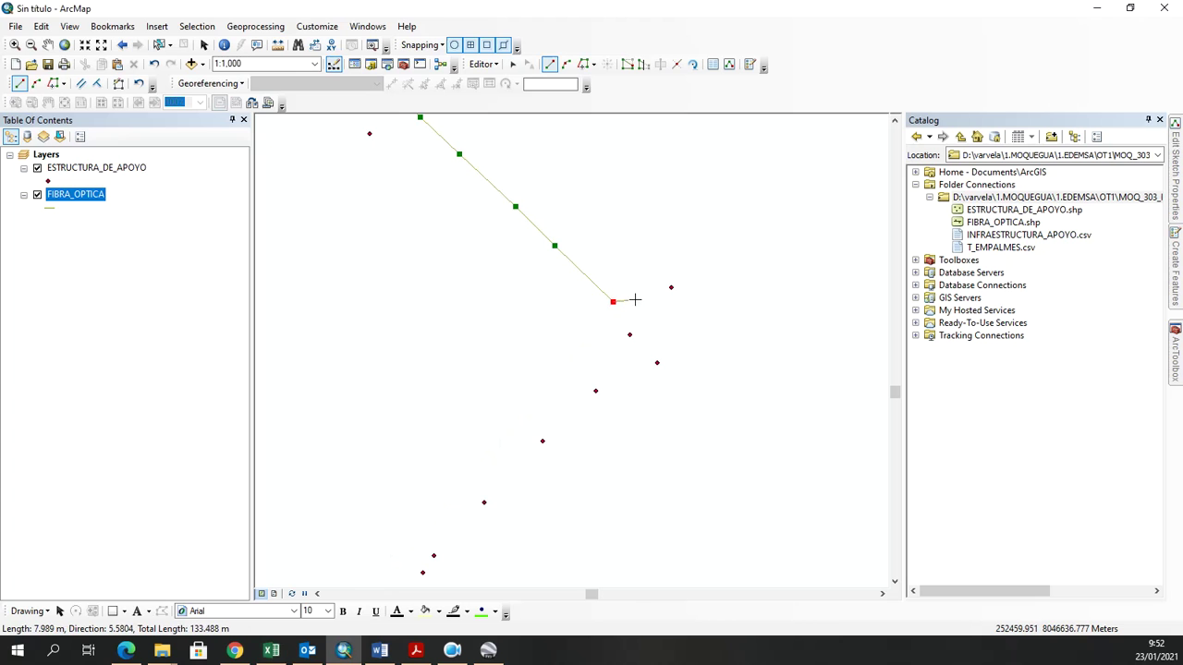
pyautogui.rightClick(635, 299)
pyautogui.click(695, 394)
pyautogui.hotkey('ctrl', 'v')
pyautogui.press('Tab')
pyautogui.hotkey('alt', 'Tab')
pyautogui.click(642, 303)
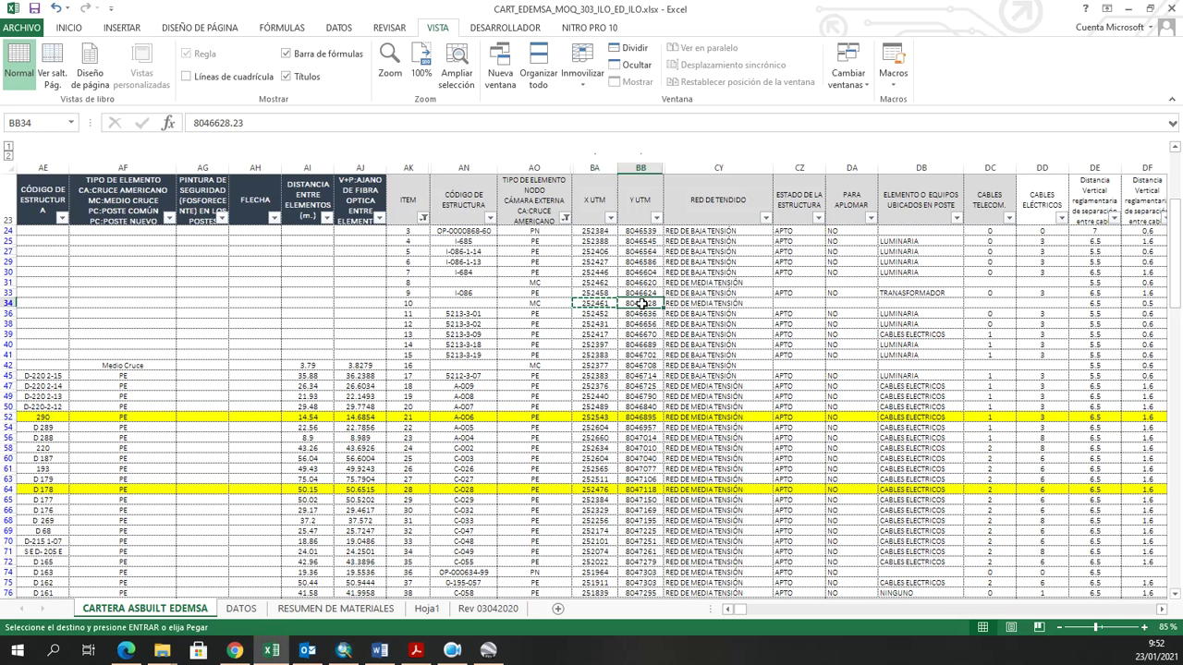
pyautogui.hotkey('ctrl', 'c')
pyautogui.hotkey('alt', 'Tab')
pyautogui.press('Tab')
pyautogui.hotkey('ctrl', 'v')
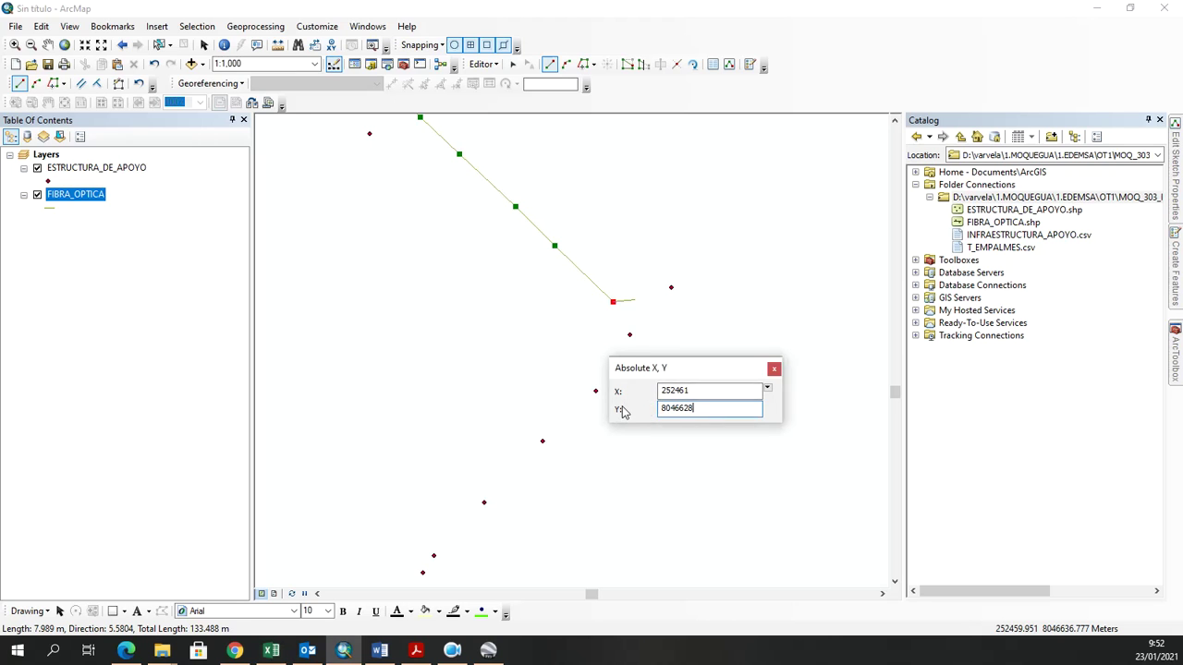
pyautogui.press('Return')
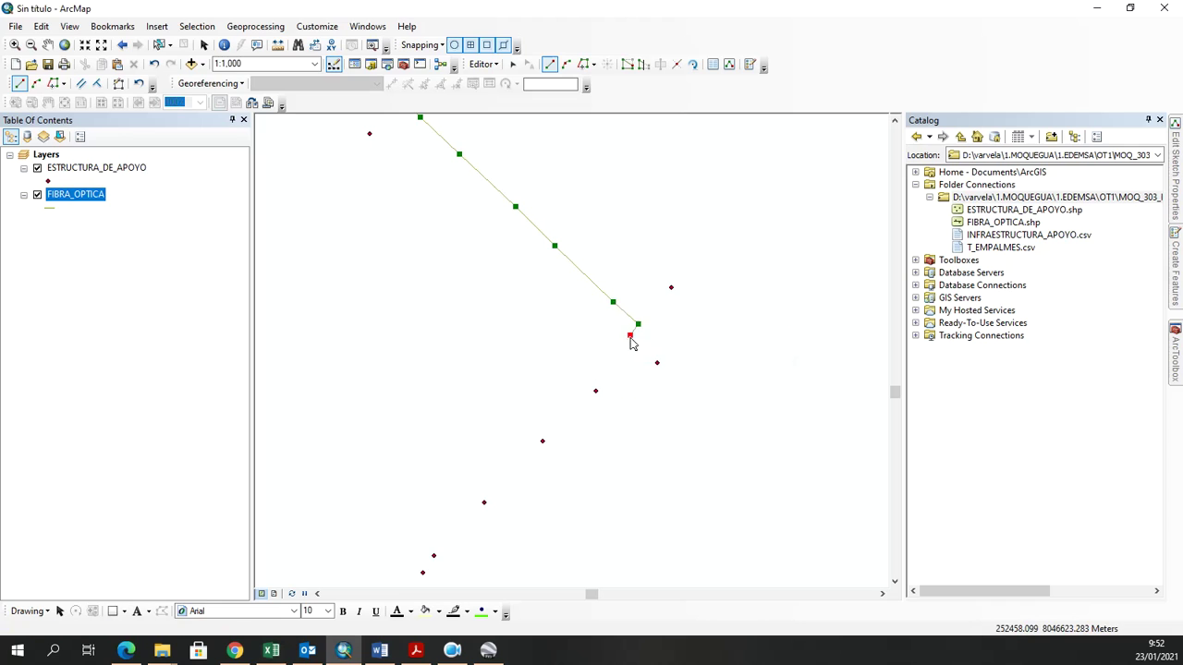
# Check in Google Earth how the route continues from structure 9 through 8 toward 7.
pyautogui.hotkey('alt', 'Tab')
pyautogui.hotkey('alt', 'Tab')
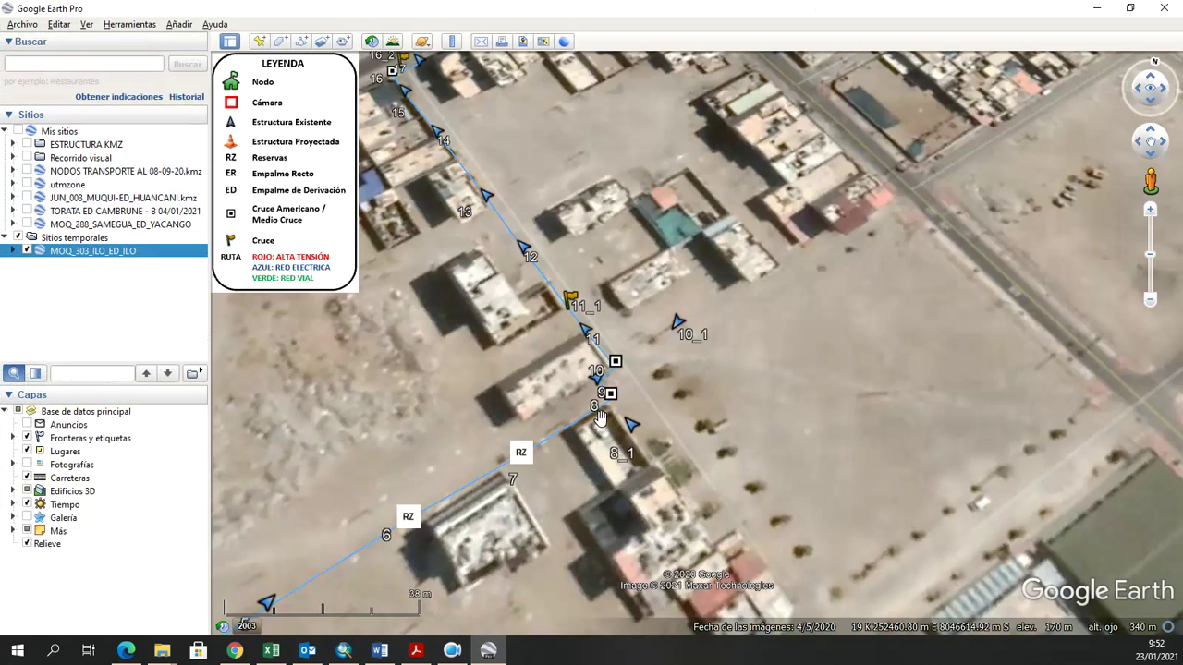
pyautogui.hotkey('alt', 'Tab')
pyautogui.hotkey('alt', 'Tab')
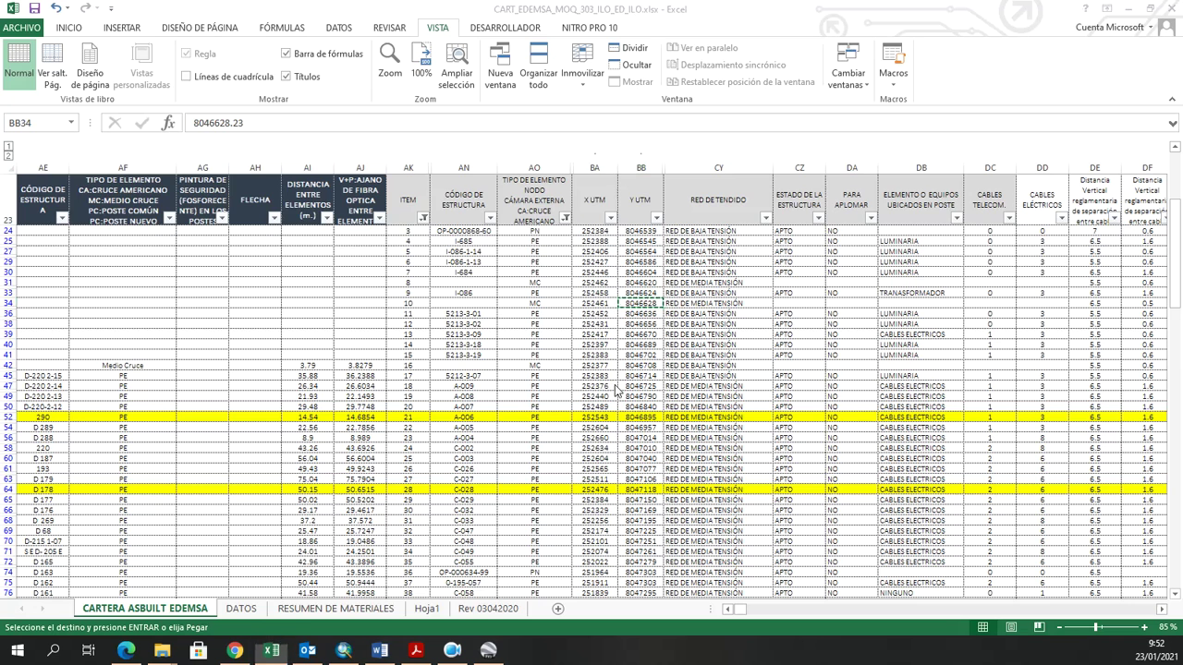
# Add the item 8 MC vertex to the FIBRA_OPTICA sketch at the workbook's absolute X 252462 and Y 8046620.
pyautogui.hotkey('alt', 'Tab')
pyautogui.click(606, 283)
pyautogui.hotkey('ctrl', 'c')
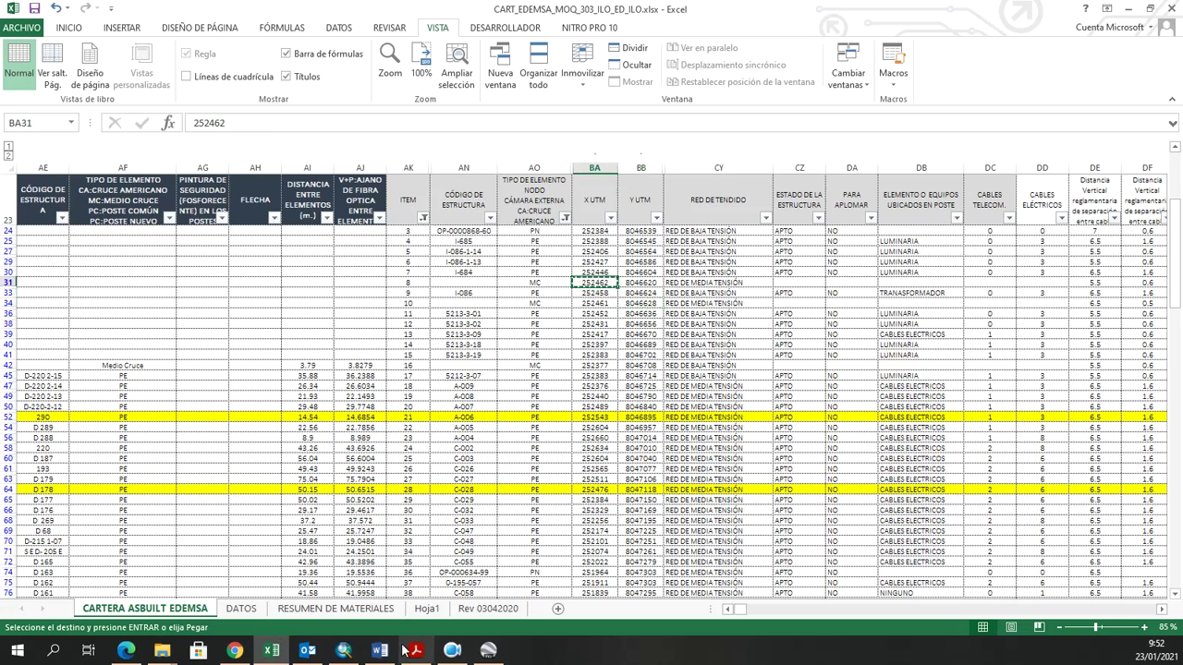
pyautogui.click(344, 652)
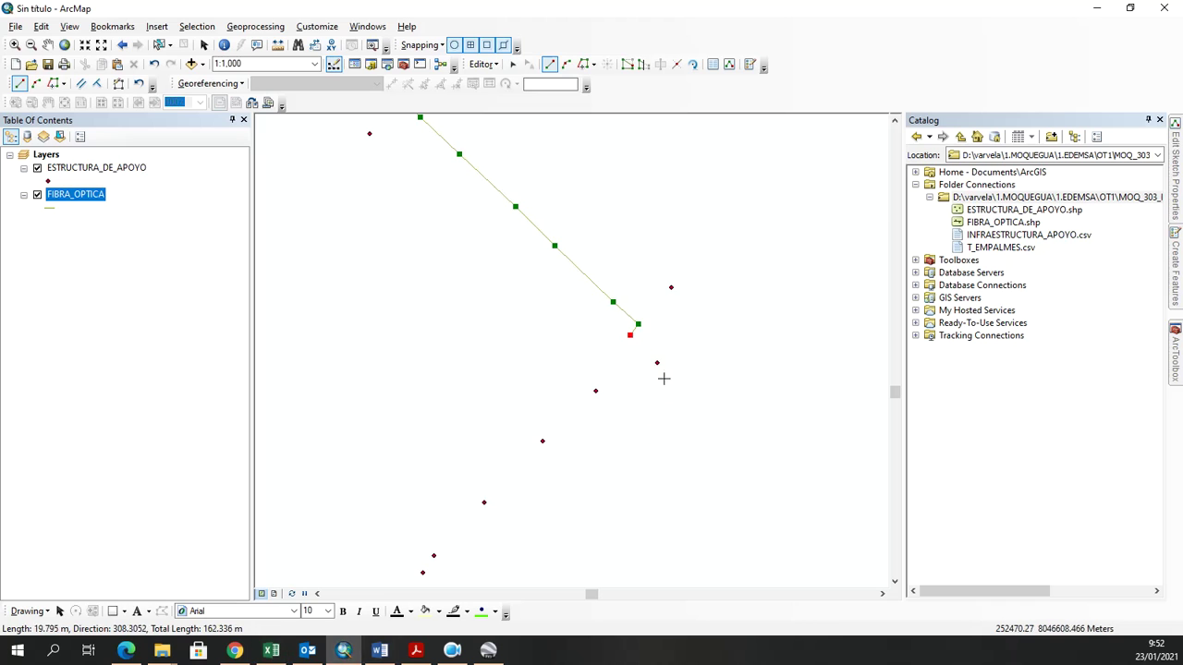
pyautogui.rightClick(601, 360)
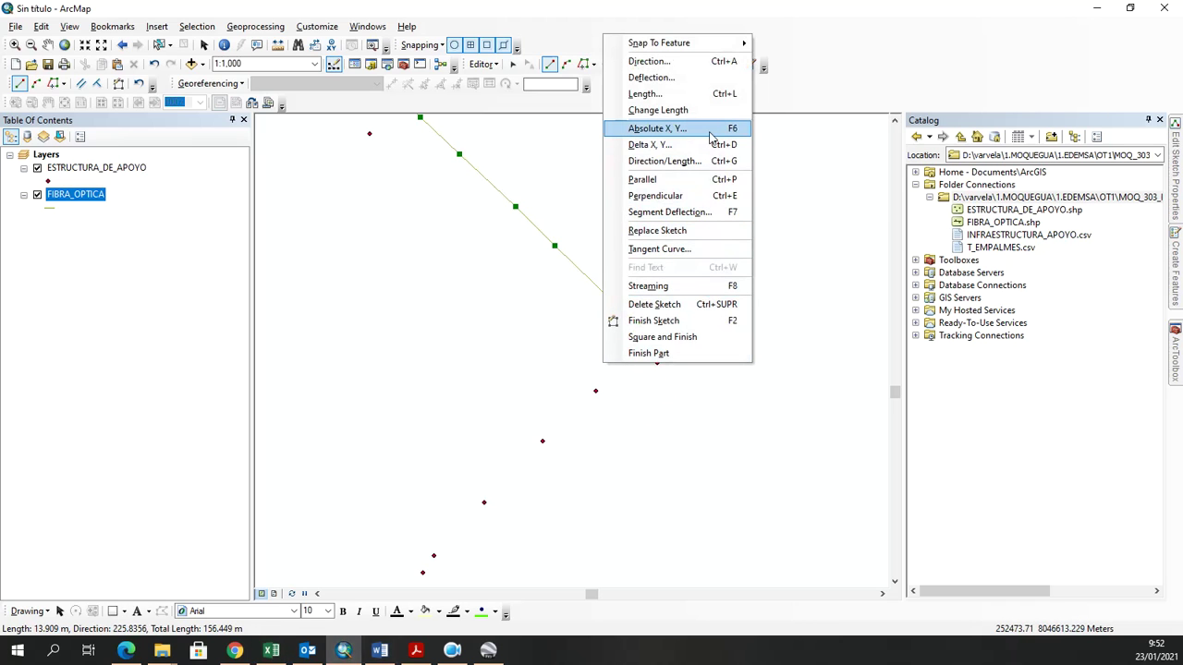
pyautogui.click(681, 129)
pyautogui.hotkey('ctrl', 'v')
pyautogui.press('Tab')
pyautogui.hotkey('alt', 'Tab')
pyautogui.click(638, 283)
pyautogui.hotkey('ctrl', 'c')
pyautogui.hotkey('alt', 'Tab')
pyautogui.moveTo(724, 151); pyautogui.dragTo(674, 149)
pyautogui.hotkey('ctrl', 'v')
pyautogui.press('Return')
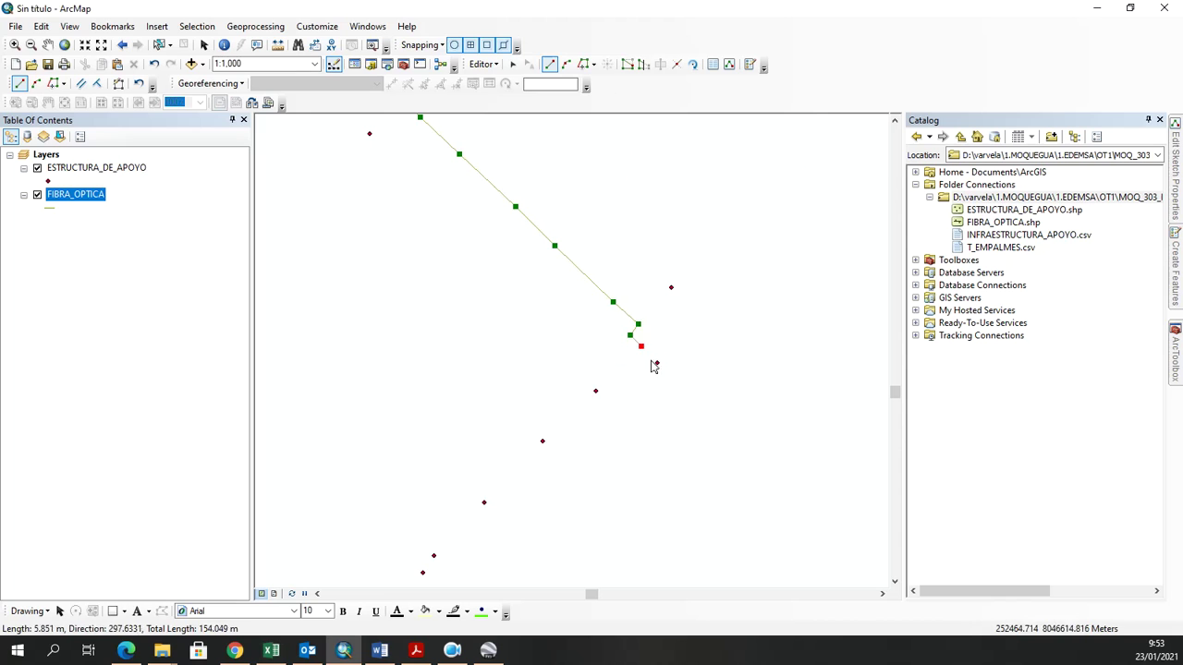
# Snap vertices to the five consecutive support points running southwest from item 7 to item 3, and finish the sketch.
pyautogui.moveTo(632, 423); pyautogui.dragTo(792, 277)
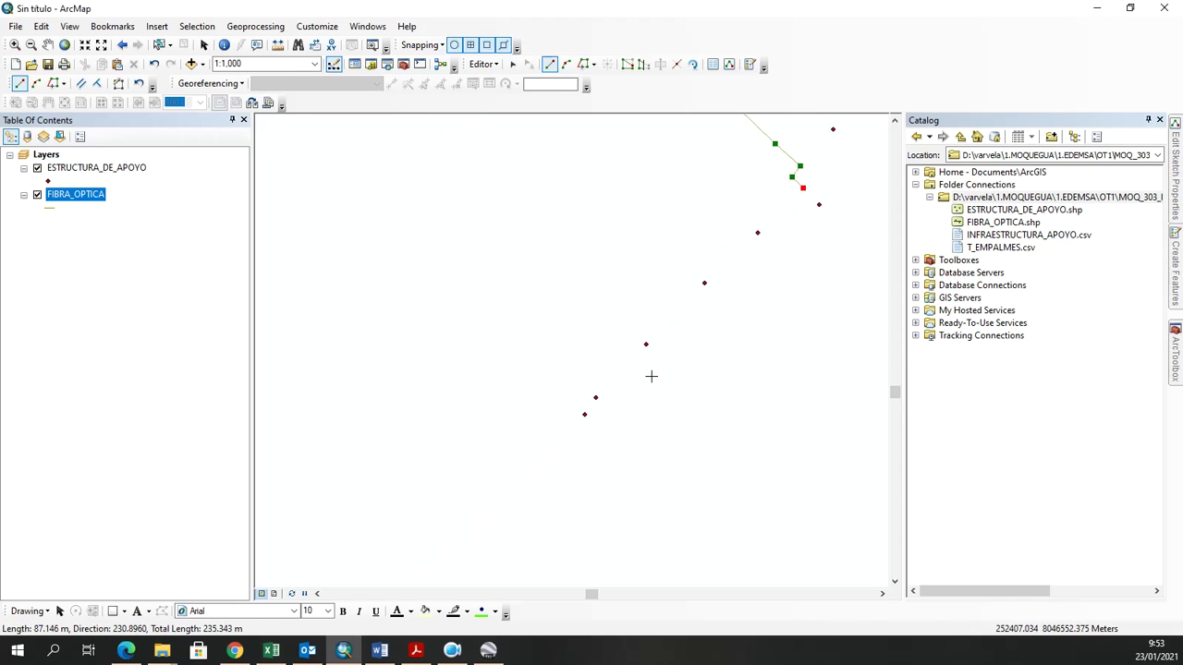
pyautogui.moveTo(760, 357); pyautogui.dragTo(611, 420)
pyautogui.click(607, 296)
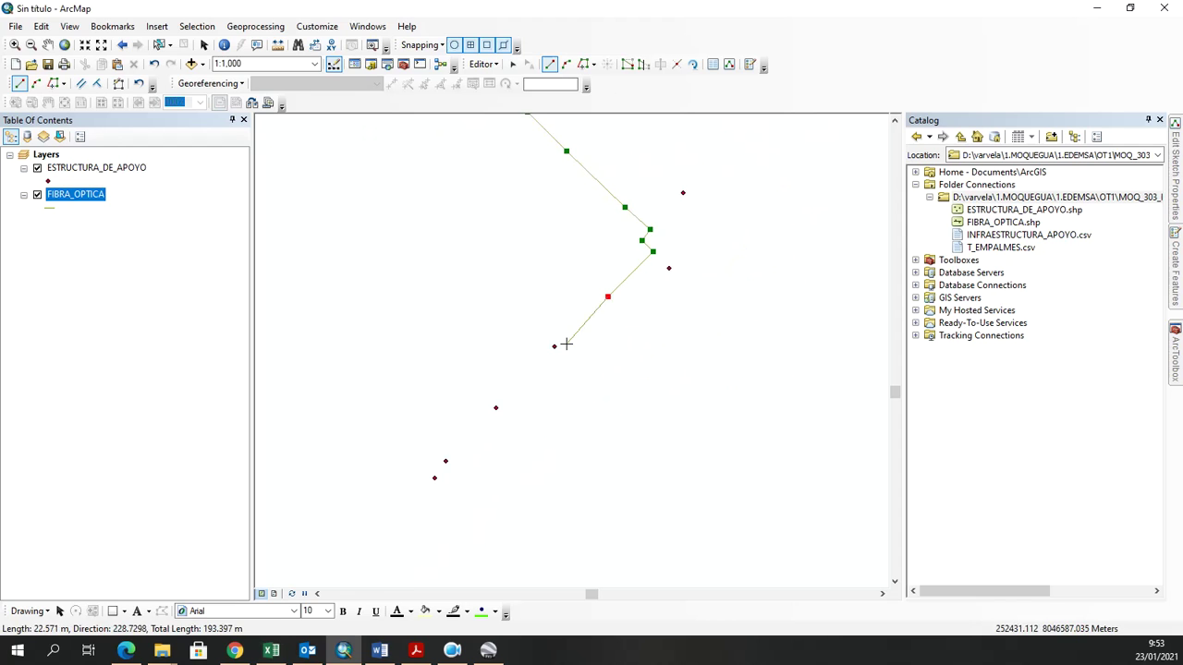
pyautogui.click(555, 347)
pyautogui.click(496, 407)
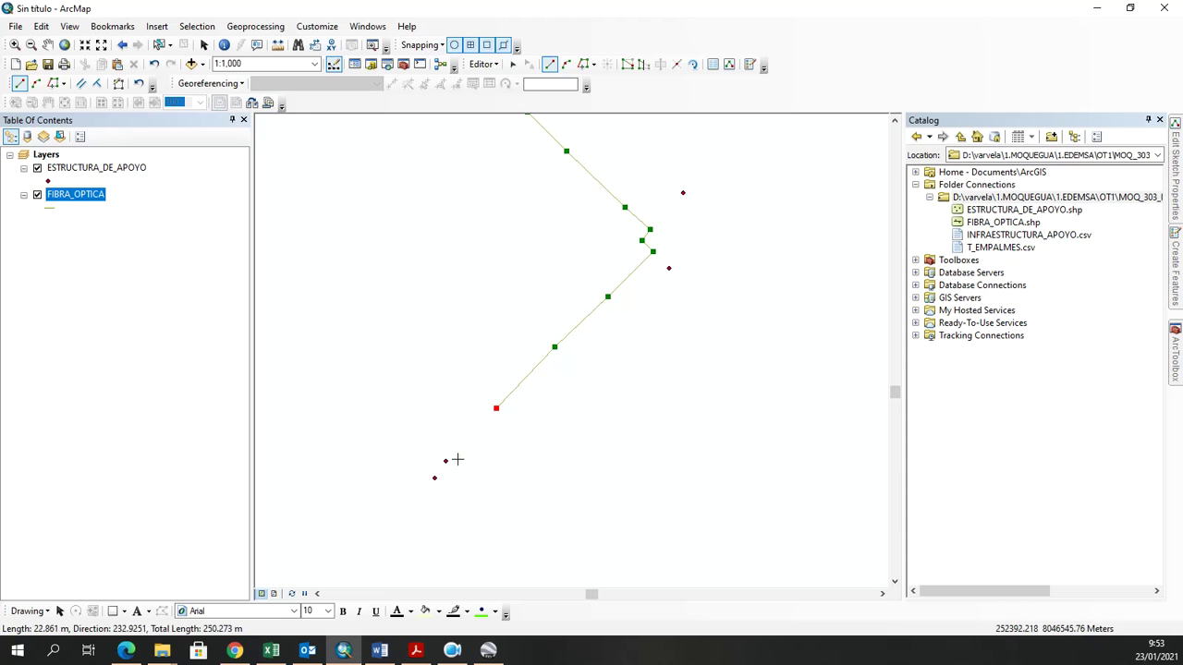
pyautogui.click(445, 462)
pyautogui.click(435, 479)
pyautogui.rightClick(520, 480)
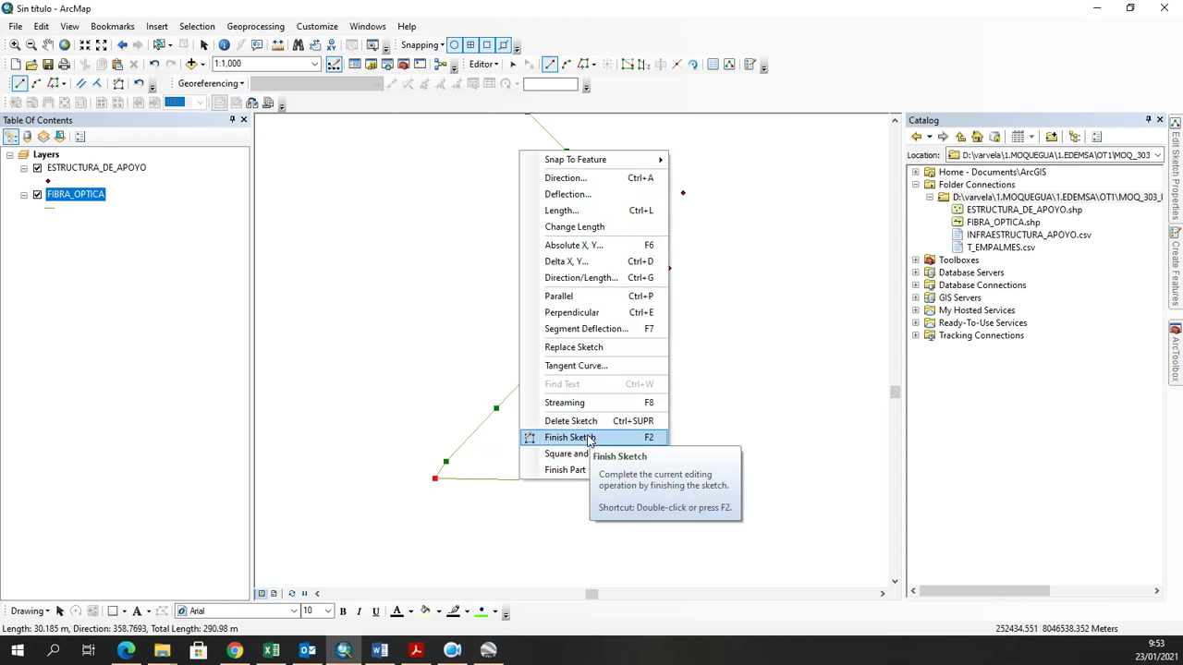
pyautogui.click(585, 440)
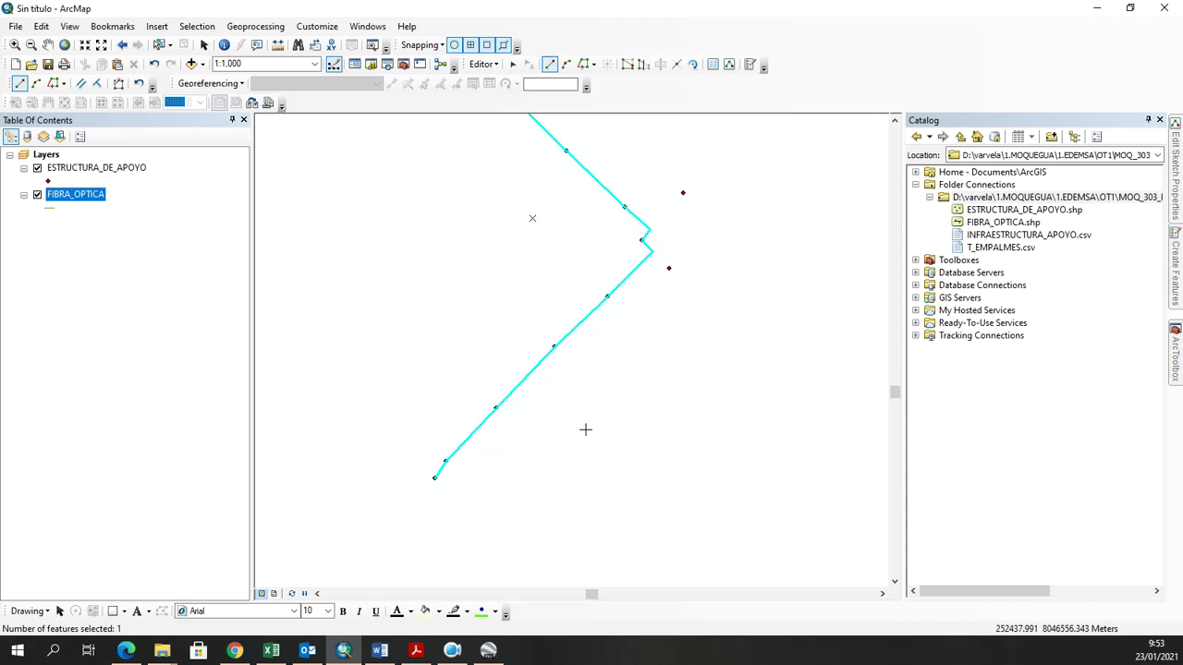
# Inspect the completed FIBRA_OPTICA polyline along its whole length, including the bends at the MC crossings.
pyautogui.moveTo(599, 407); pyautogui.dragTo(650, 520)
pyautogui.moveTo(568, 375); pyautogui.dragTo(609, 451)
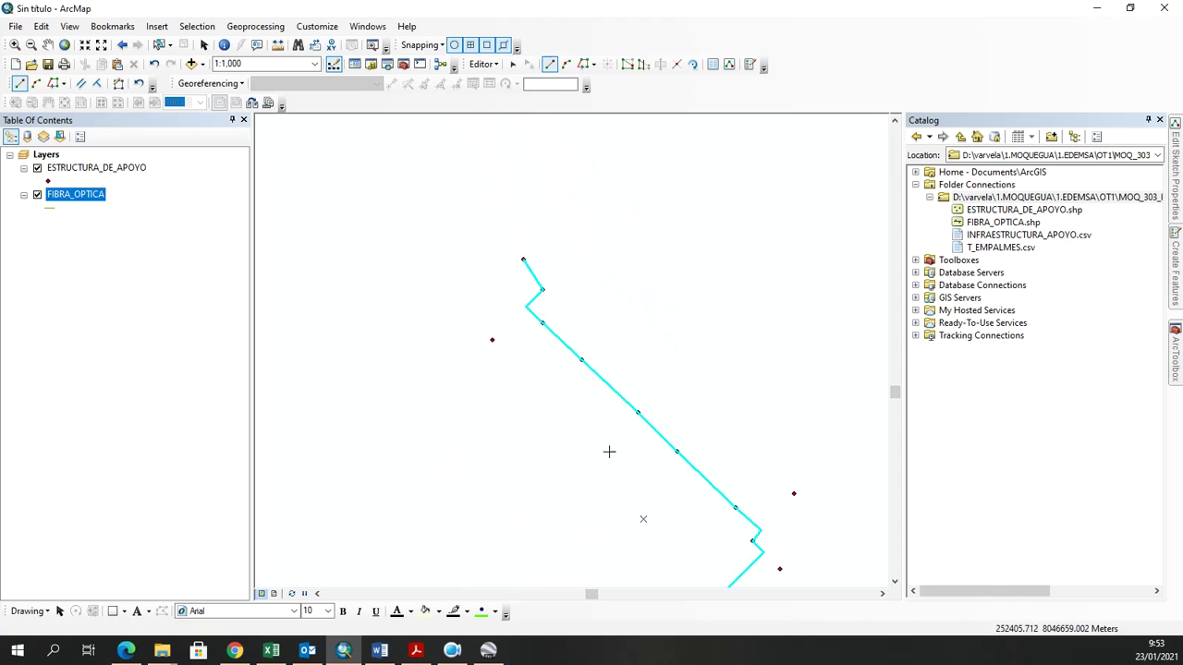
pyautogui.scroll(-4, 589, 428)
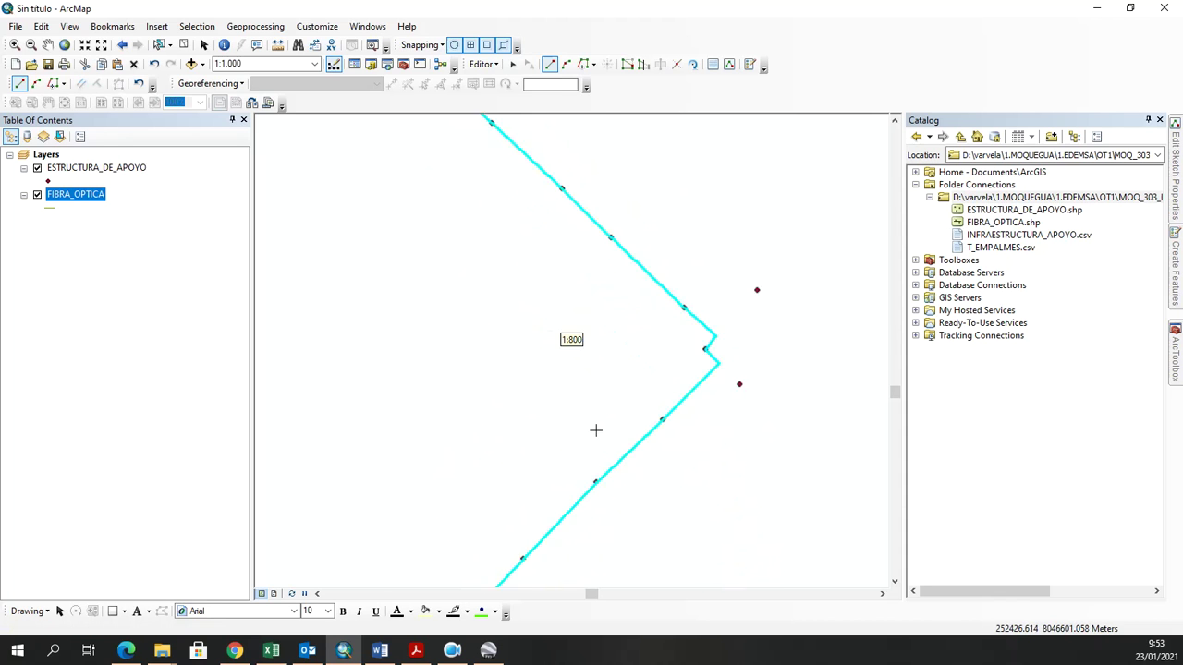
pyautogui.scroll(3, 609, 443)
pyautogui.scroll(1, 688, 504)
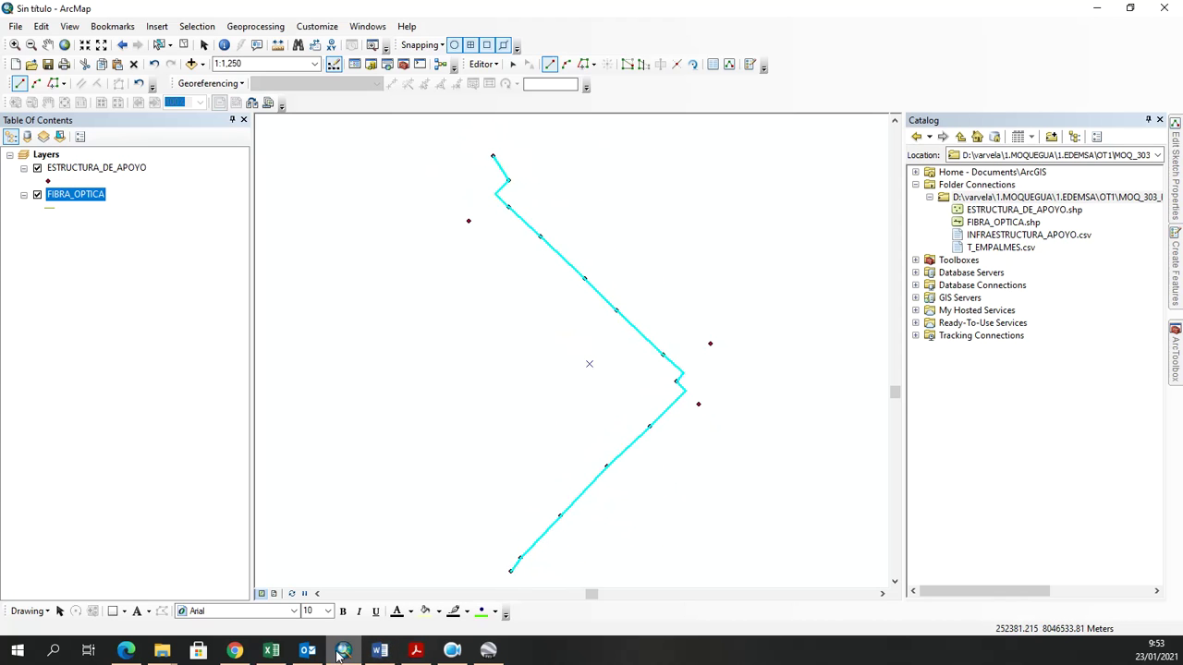
# Switch to the Excel workbook and examine which items from 18 to ED ILO are listed as RED DE MEDIA TENSIÓN.
pyautogui.click(271, 652)
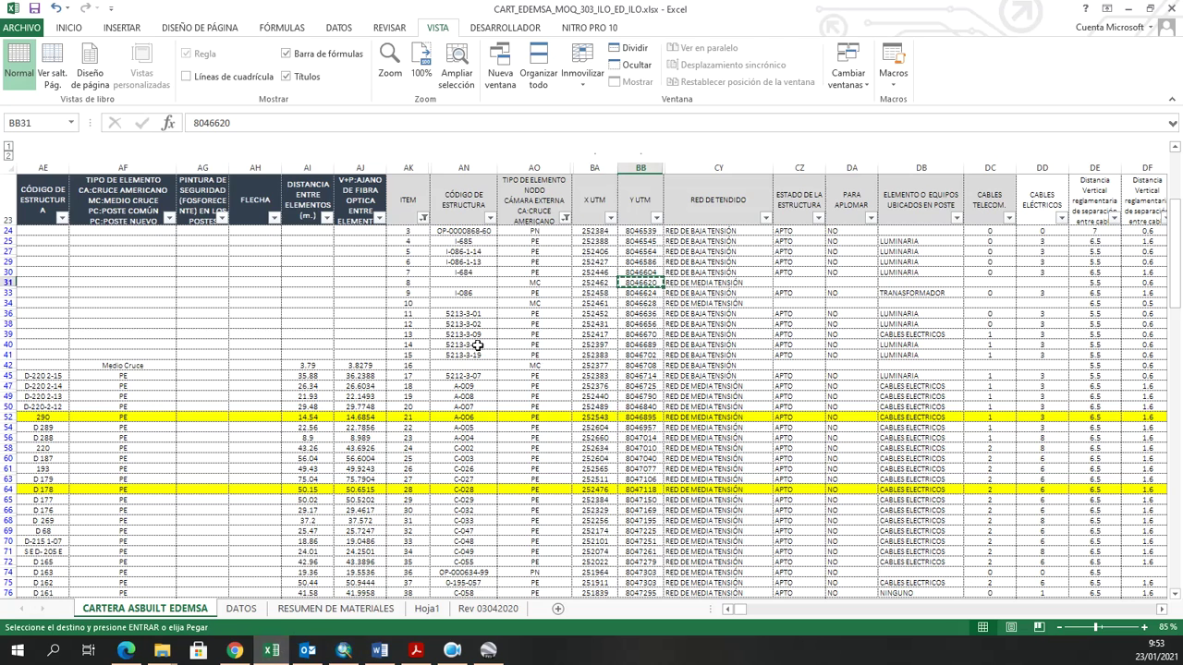
pyautogui.click(559, 326)
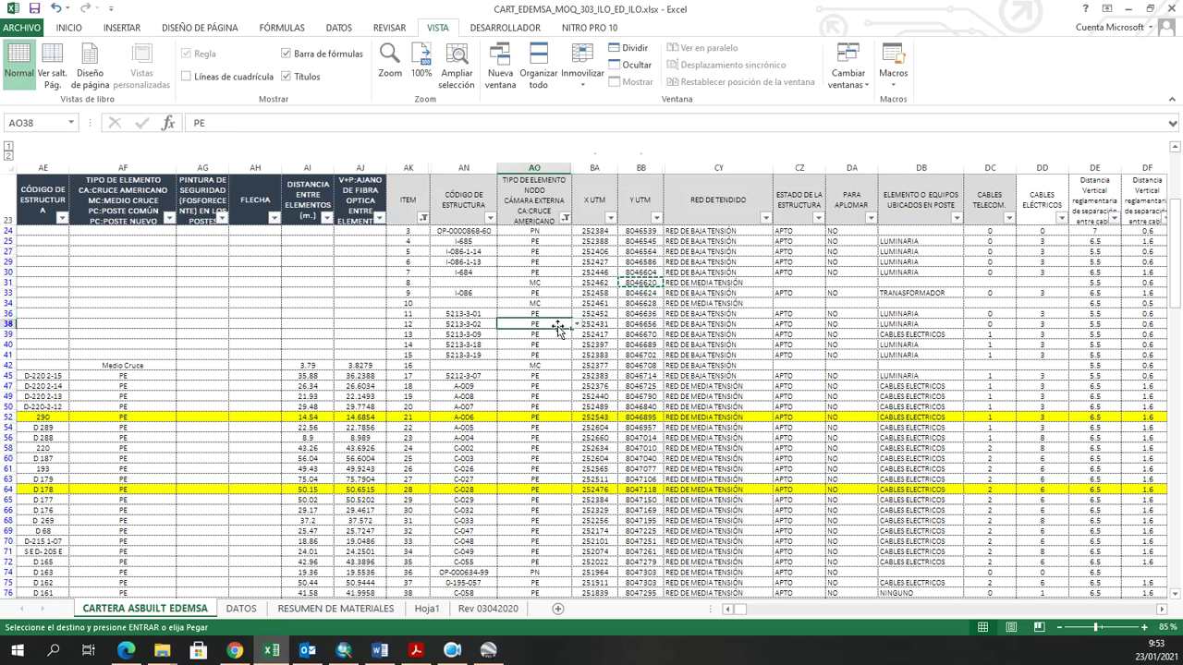
pyautogui.click(547, 369)
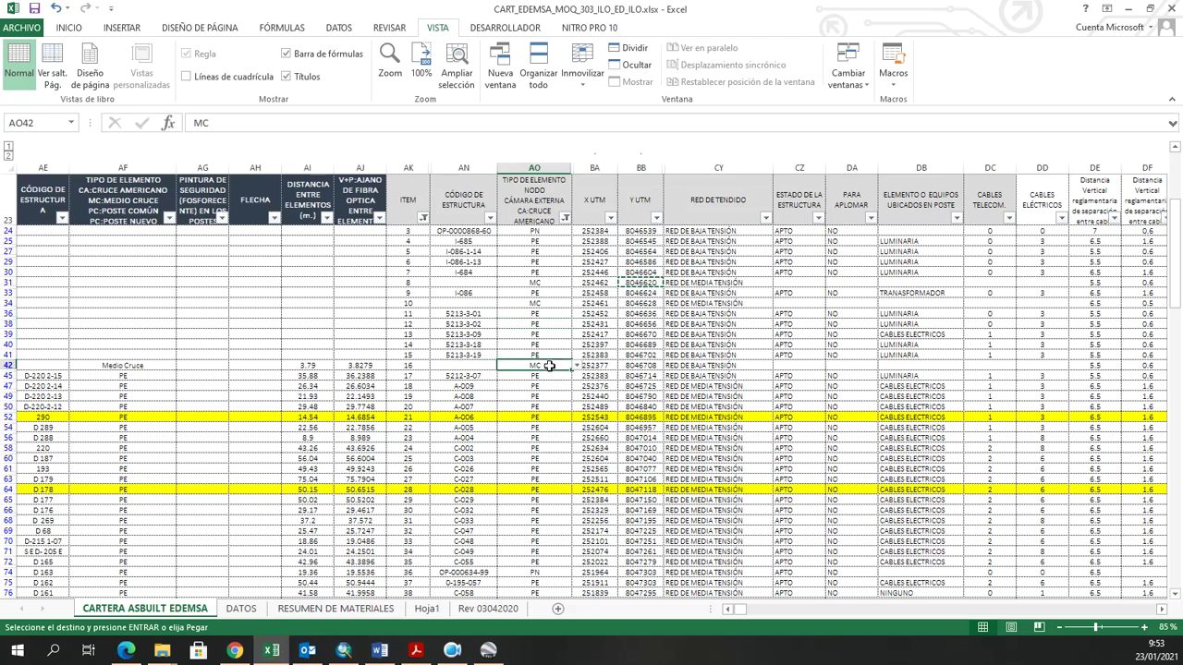
pyautogui.scroll(-3, 634, 393)
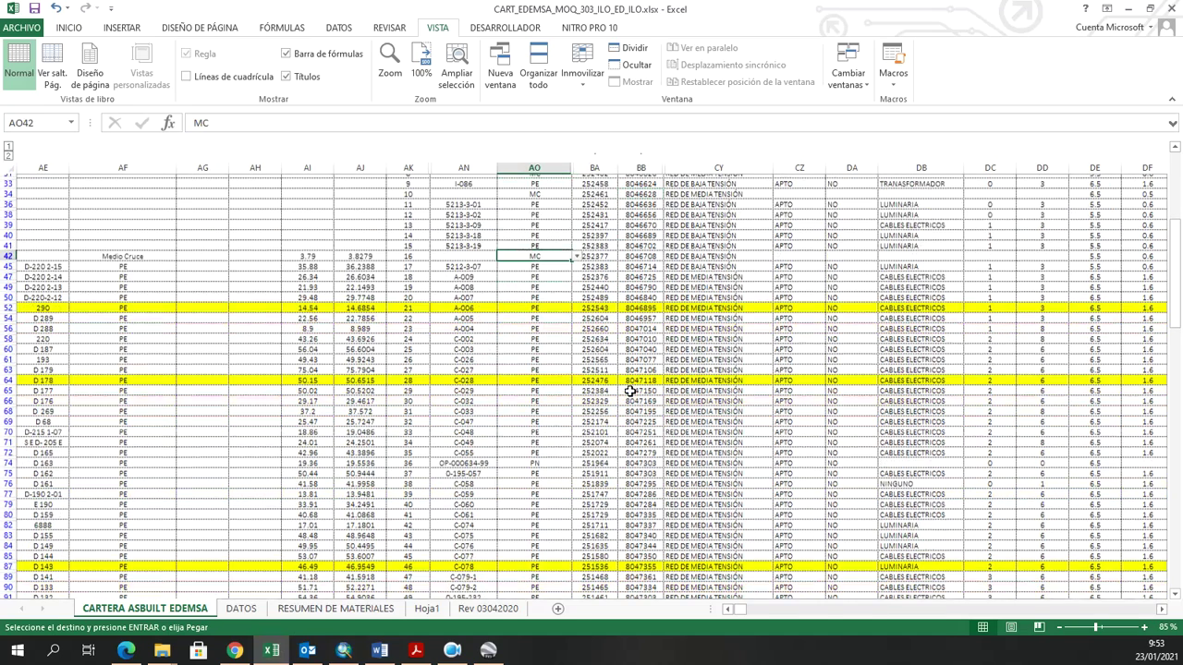
pyautogui.moveTo(736, 272); pyautogui.dragTo(708, 552)
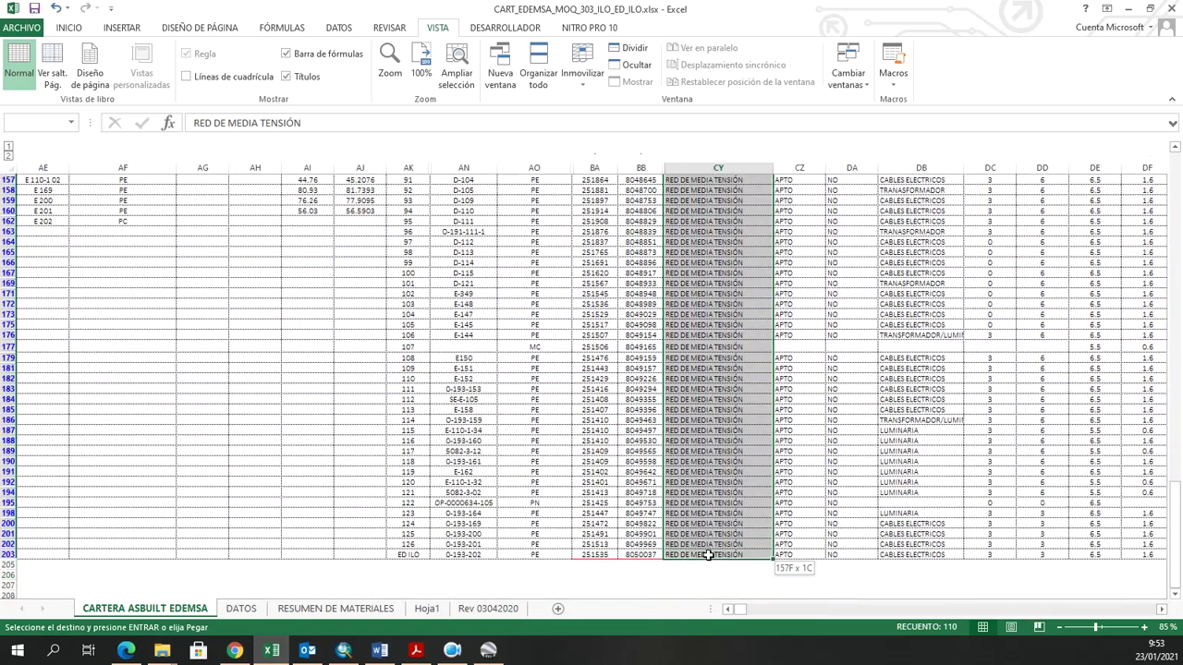
pyautogui.scroll(1, 539, 536)
pyautogui.scroll(2, 542, 532)
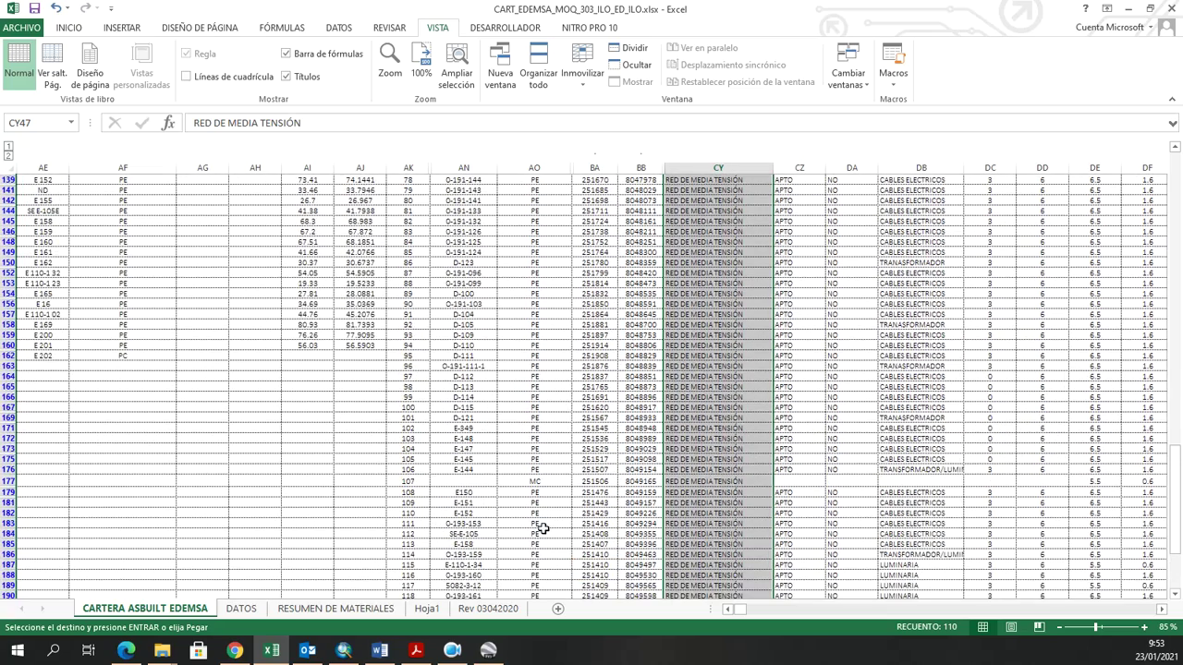
pyautogui.scroll(13, 543, 529)
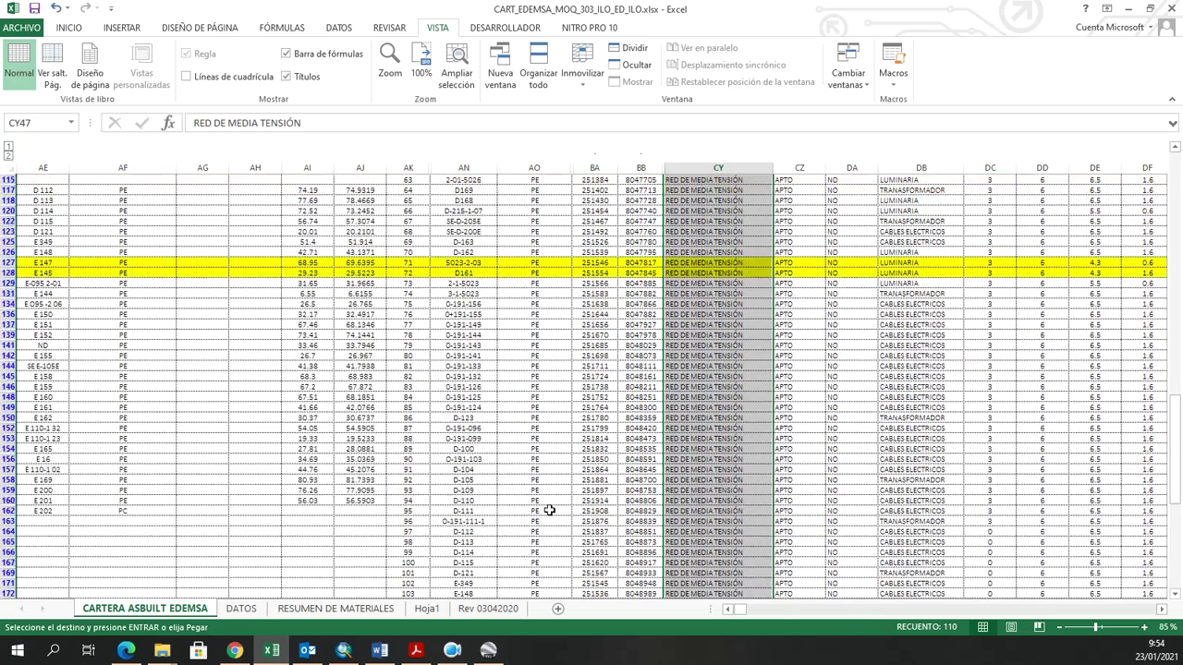
pyautogui.scroll(14, 548, 510)
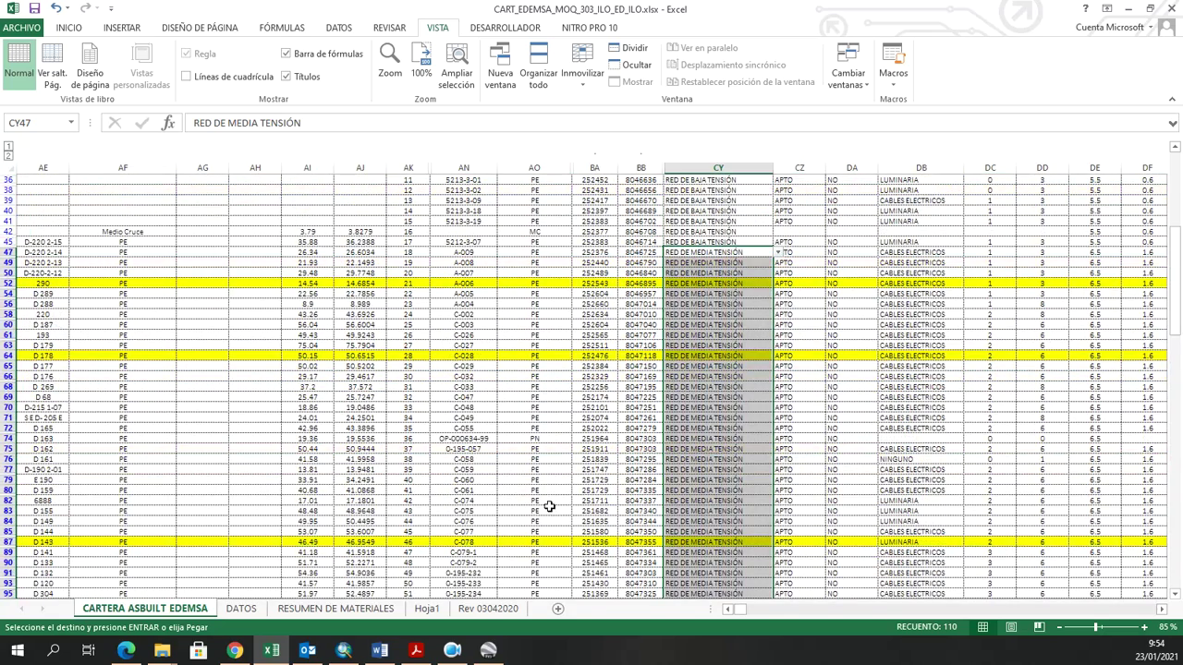
pyautogui.scroll(-12, 550, 503)
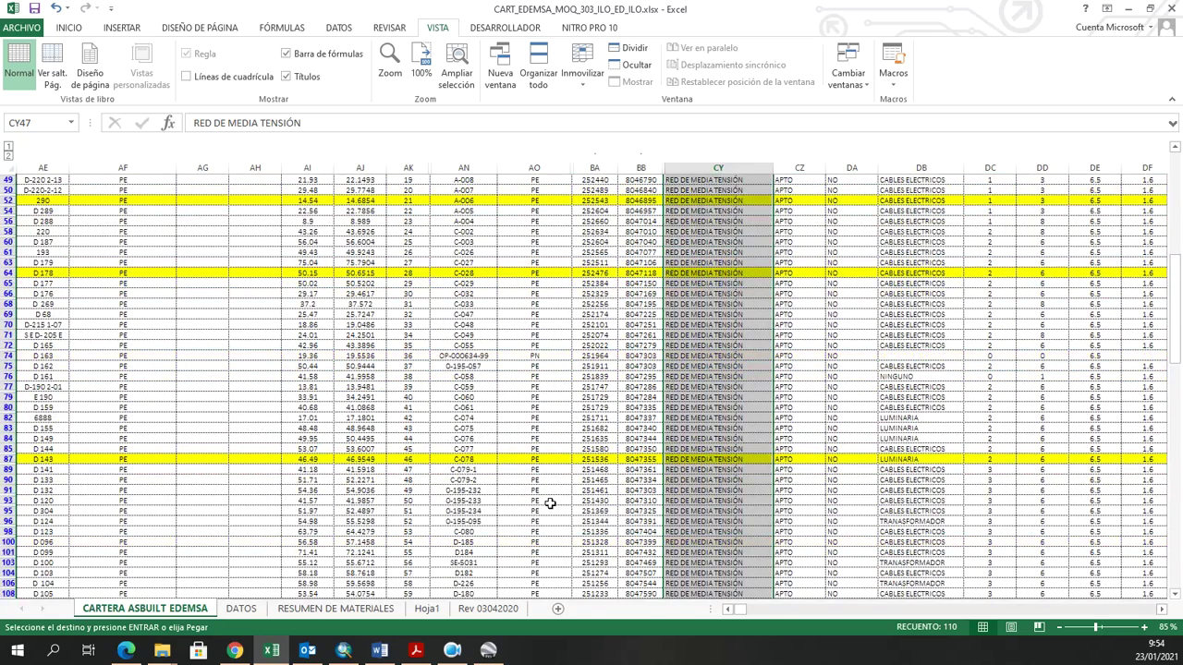
pyautogui.scroll(-16, 549, 503)
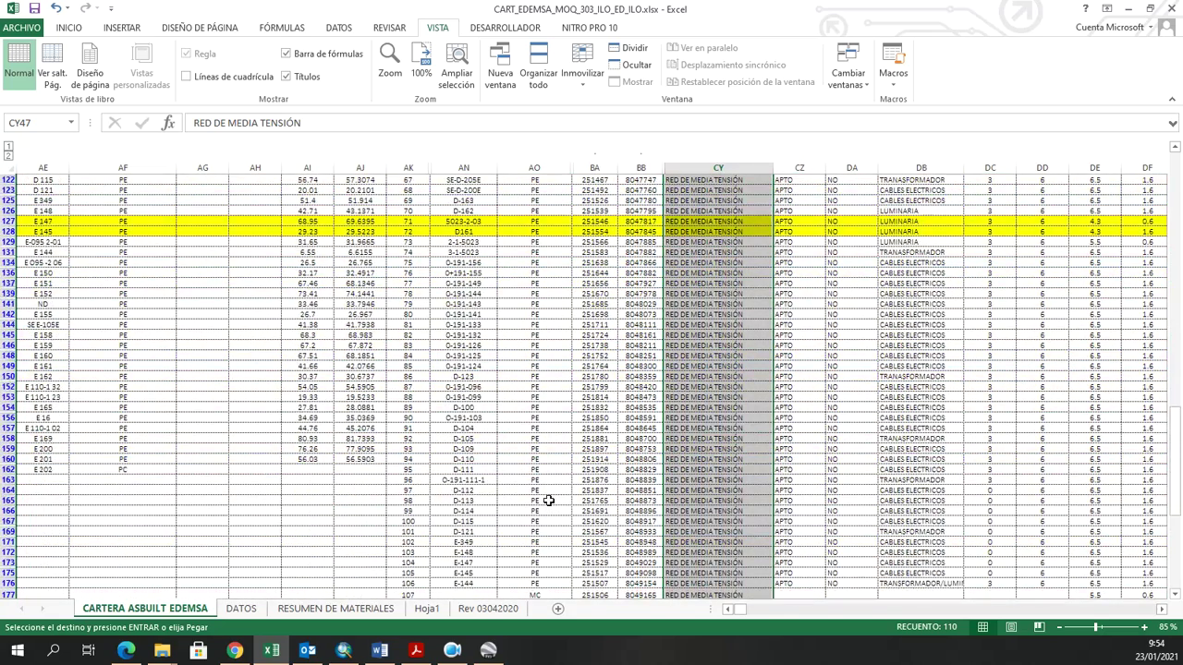
# Examine the MC crossing at item 107 and the element types from ED ILO back to item 108.
pyautogui.click(558, 454)
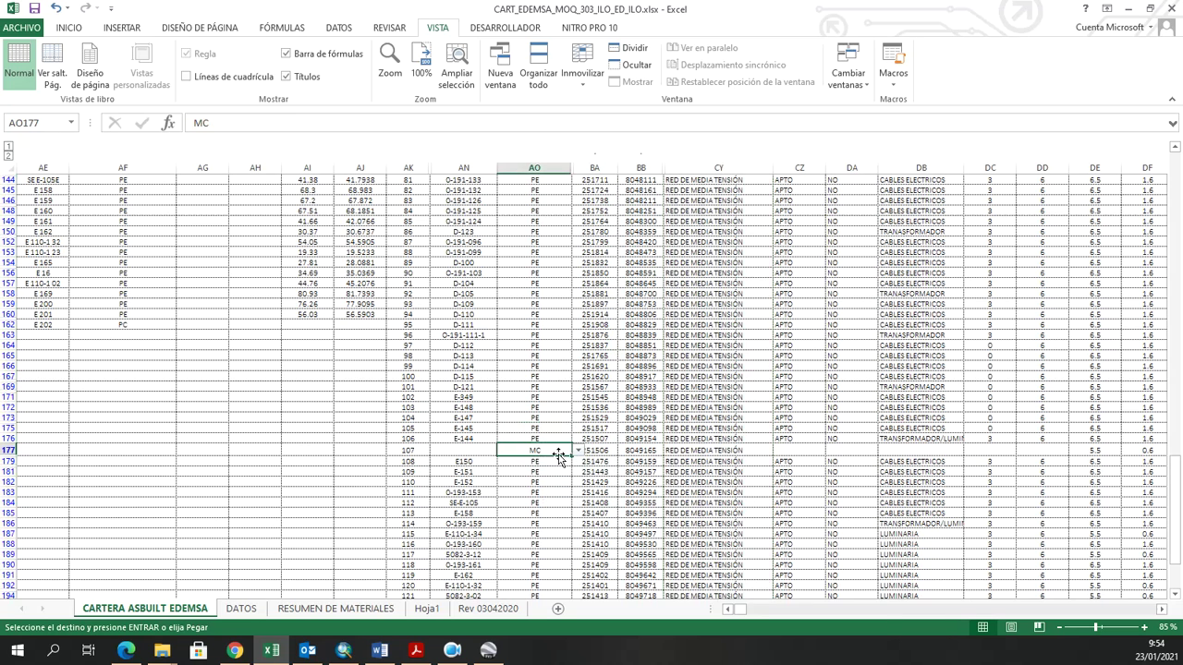
pyautogui.scroll(-4, 557, 466)
pyautogui.click(544, 566)
pyautogui.click(540, 553)
pyautogui.click(546, 544)
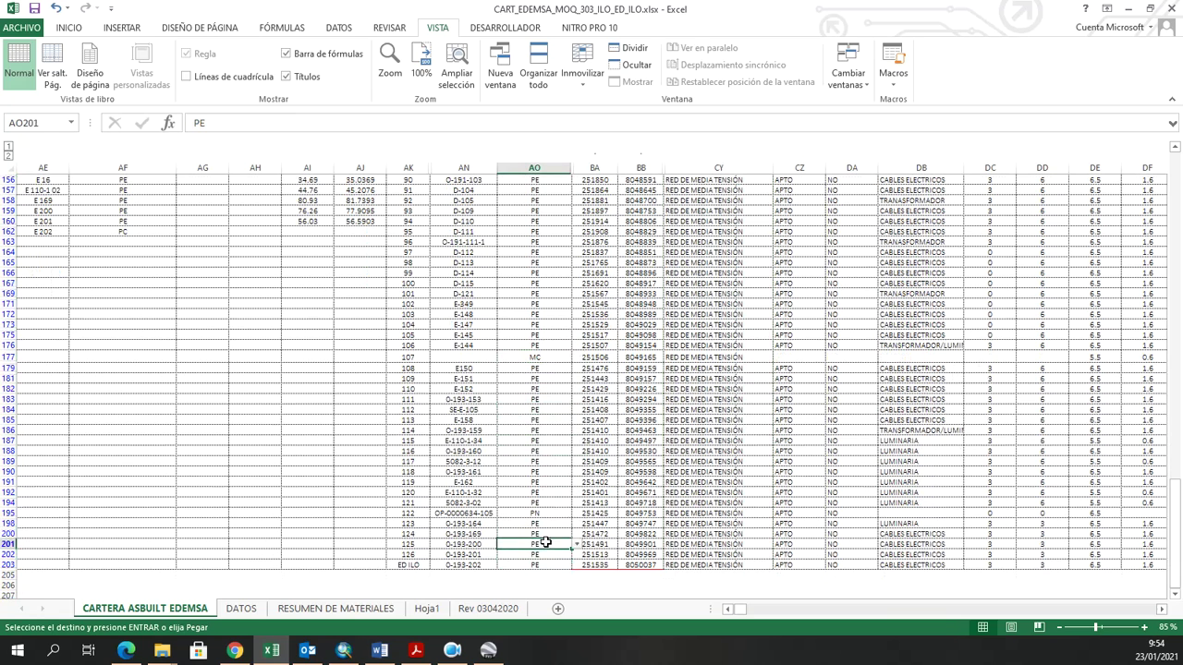
pyautogui.moveTo(541, 562); pyautogui.dragTo(567, 369)
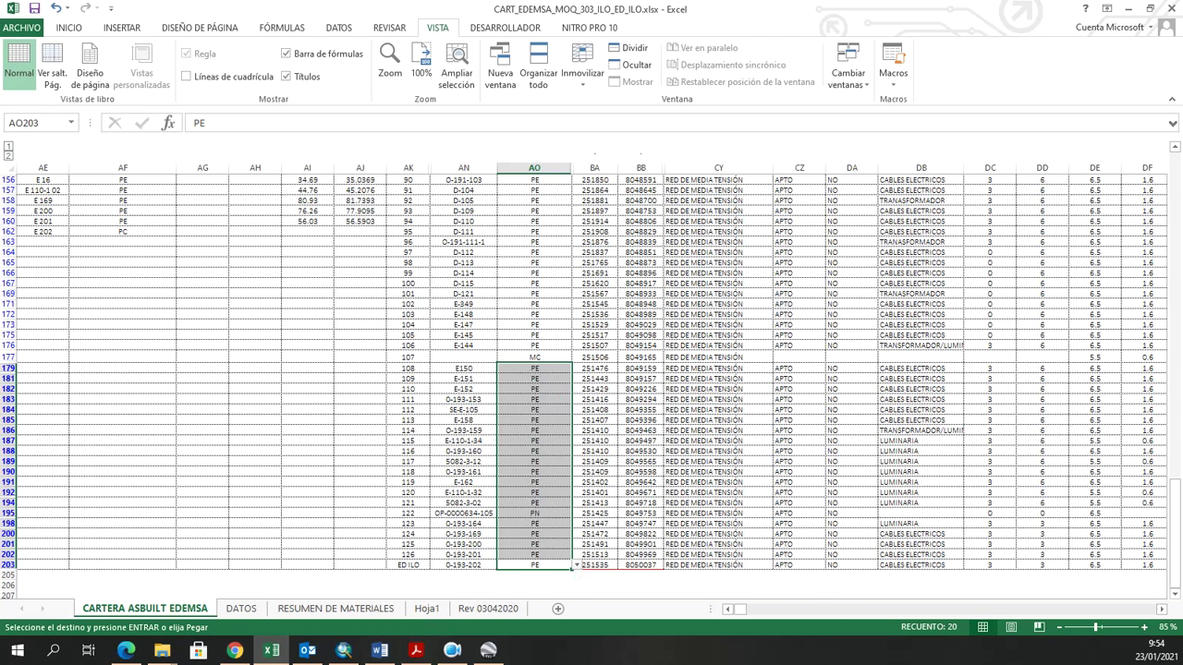
# Return to ArcMap and locate the northern end of the support points, where the ED ILO structure lies.
pyautogui.hotkey('alt', 'Tab')
pyautogui.scroll(3, 622, 385)
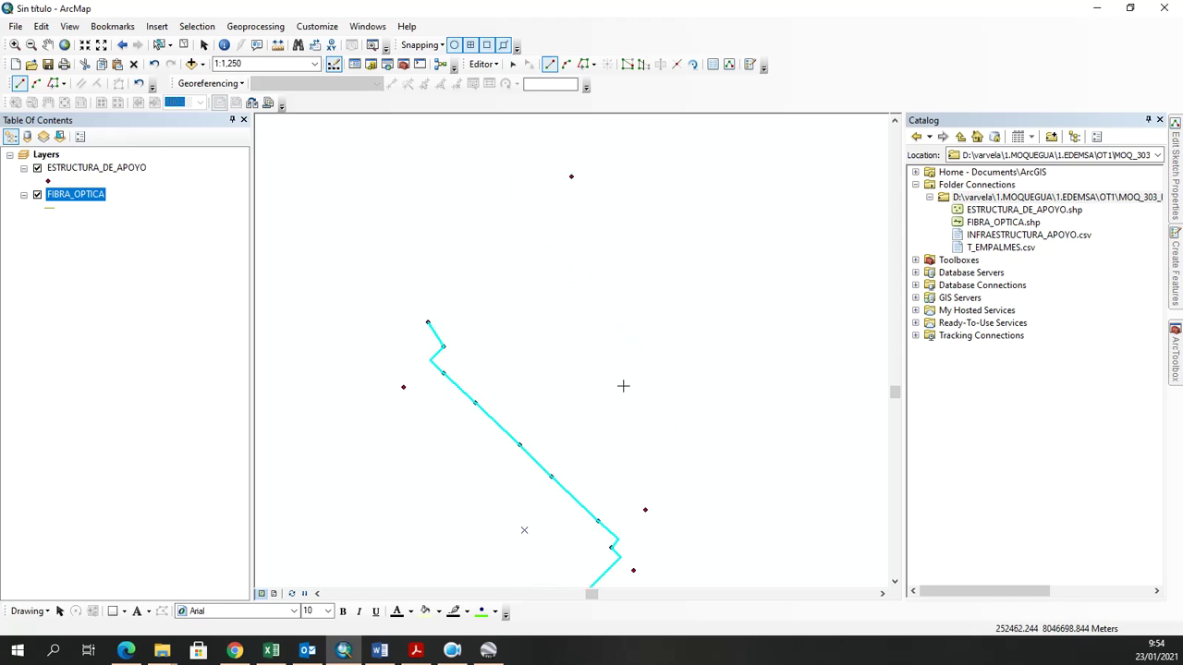
pyautogui.scroll(4, 605, 356)
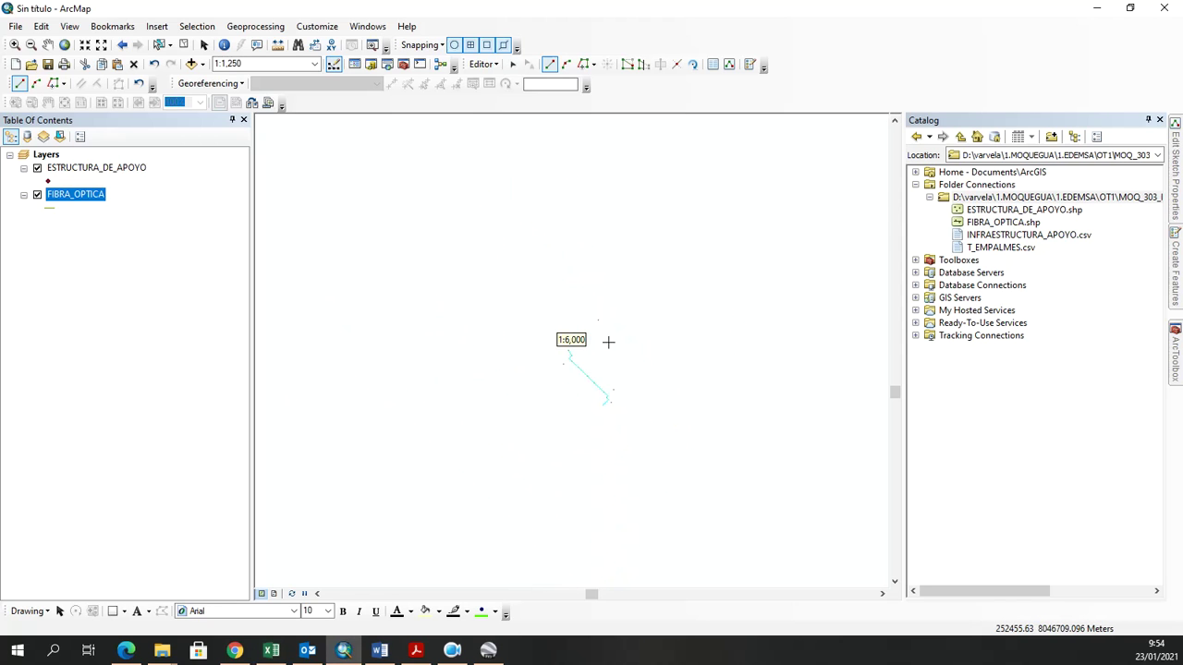
pyautogui.scroll(3, 689, 259)
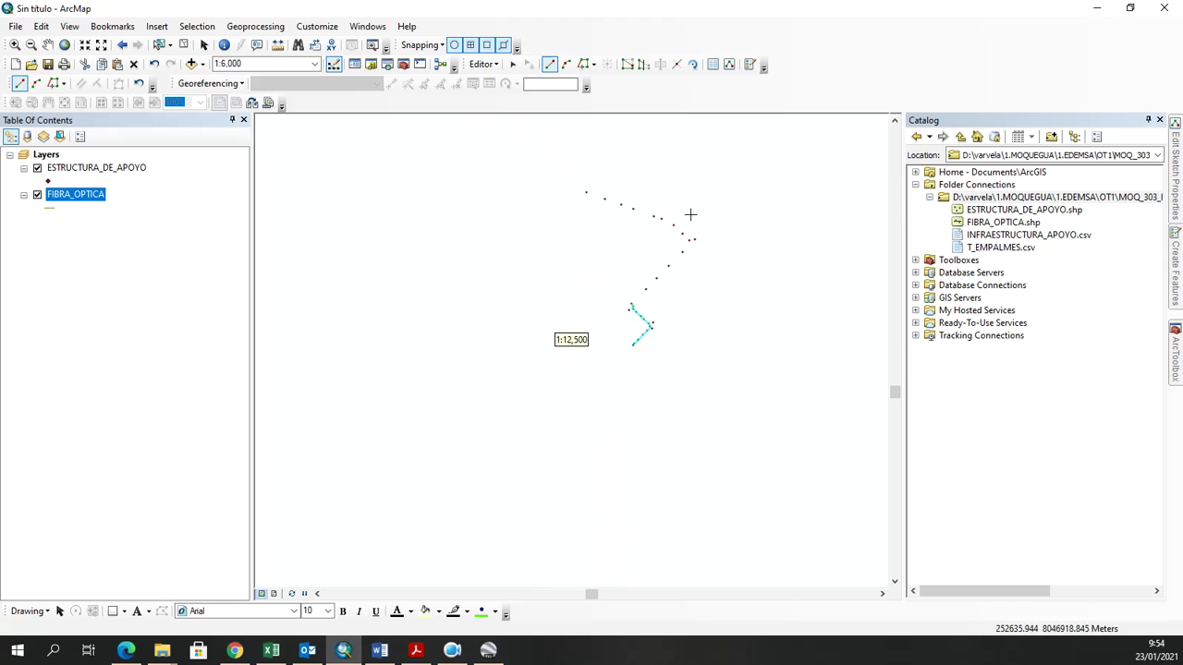
pyautogui.moveTo(693, 206); pyautogui.dragTo(593, 463)
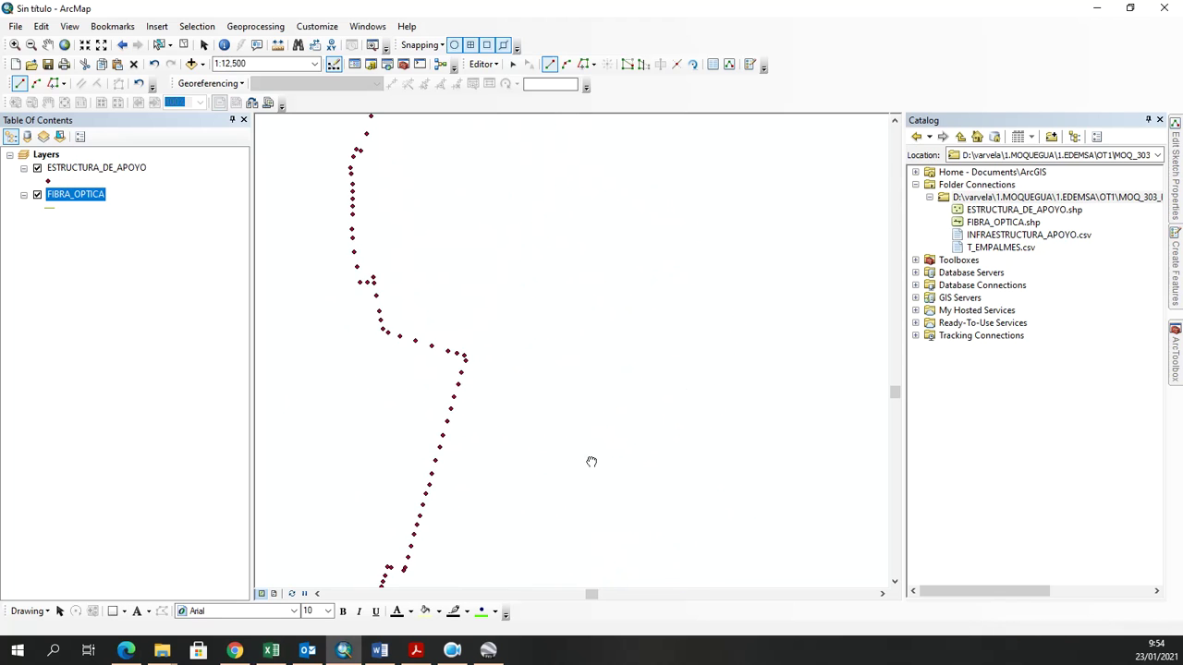
pyautogui.moveTo(518, 252); pyautogui.dragTo(593, 320)
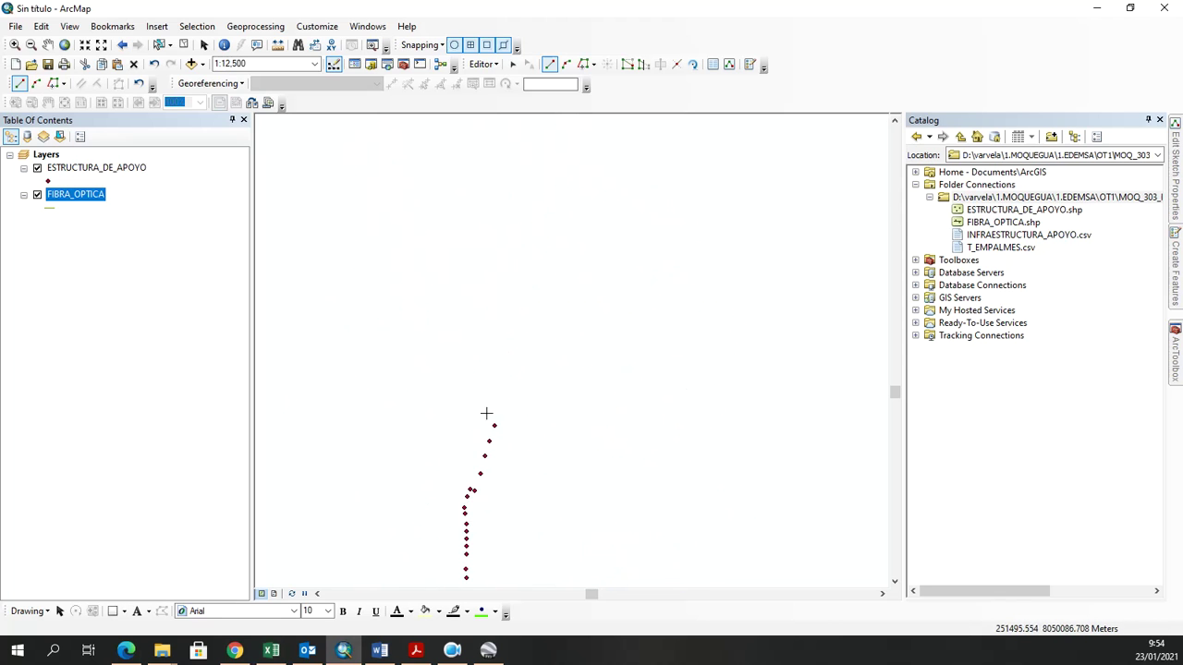
pyautogui.scroll(-4, 497, 436)
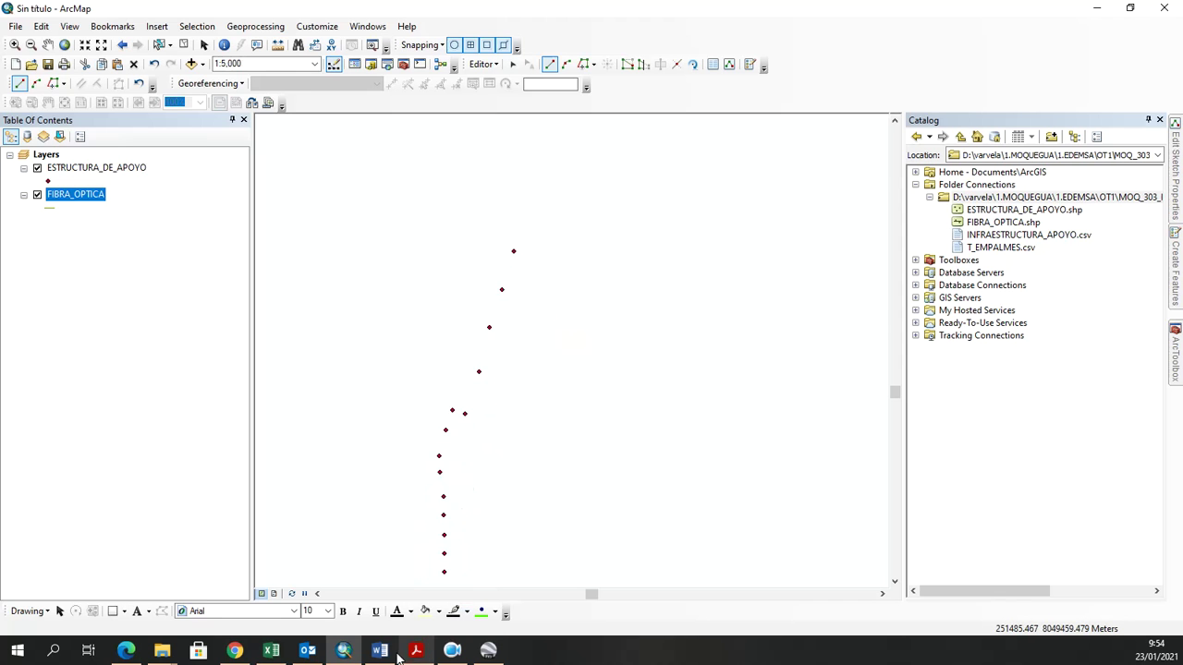
# Switch to Google Earth and examine the route north to ED ILO, focusing on the stretch between structures 90 and 107.
pyautogui.click(488, 652)
pyautogui.scroll(-5, 632, 416)
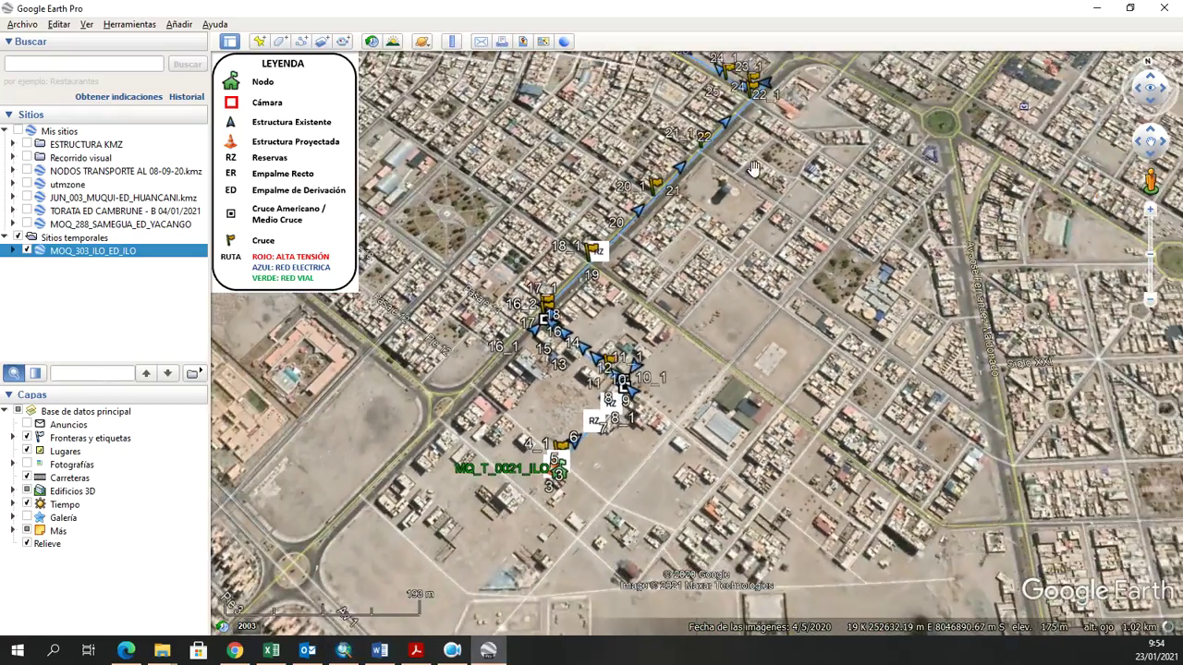
pyautogui.moveTo(740, 166); pyautogui.dragTo(691, 307)
pyautogui.scroll(-3, 692, 307)
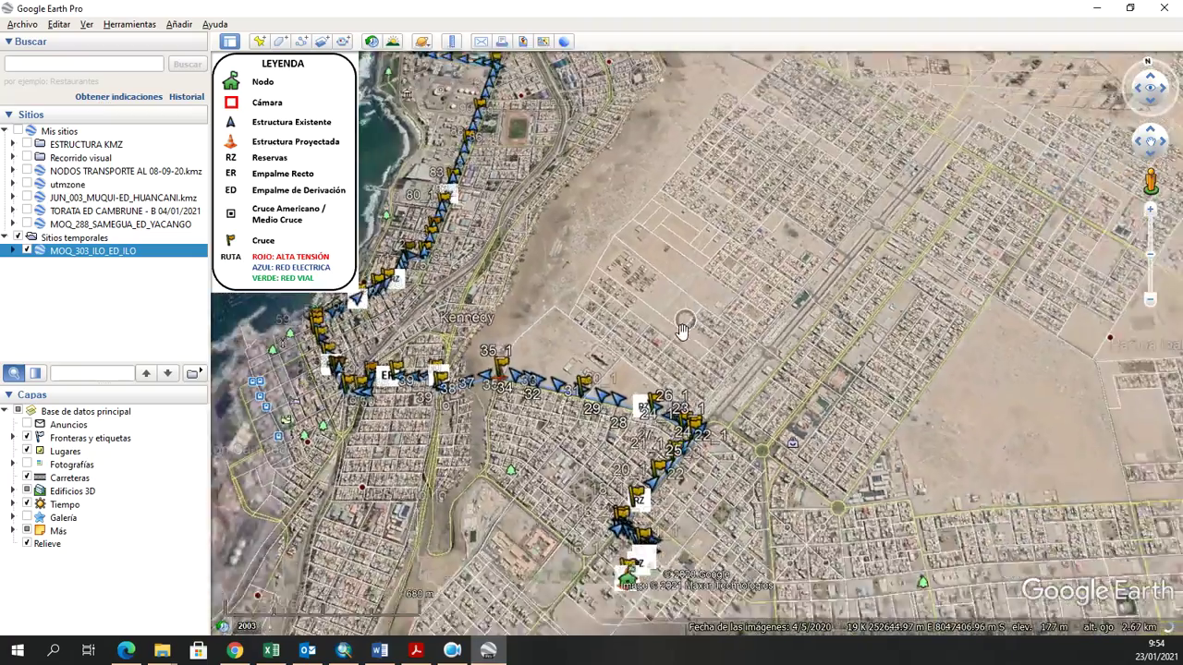
pyautogui.moveTo(425, 286); pyautogui.dragTo(638, 281)
pyautogui.scroll(2, 638, 281)
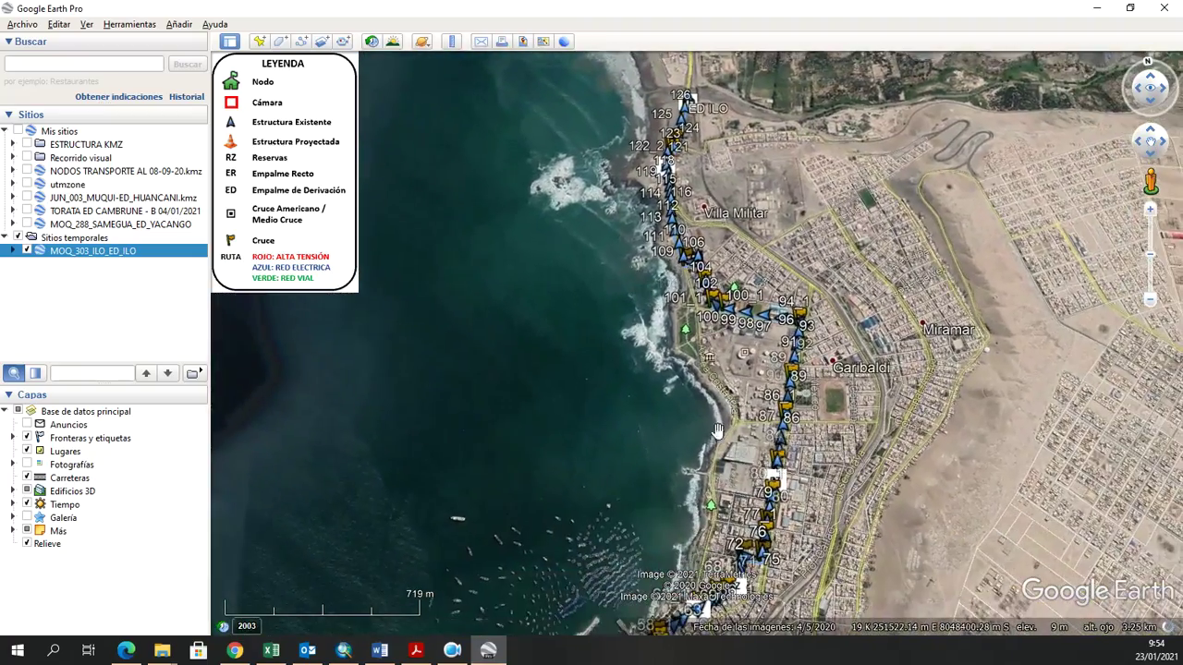
pyautogui.scroll(3, 800, 318)
pyautogui.scroll(1, 801, 319)
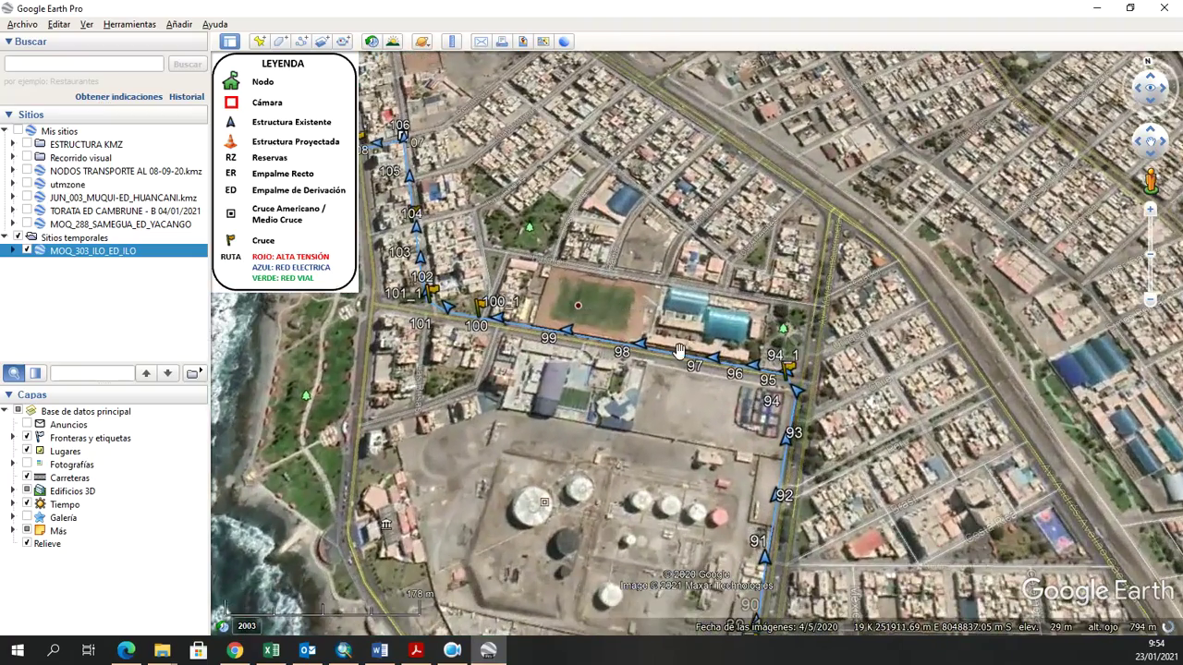
pyautogui.scroll(-3, 442, 161)
pyautogui.scroll(4, 644, 328)
pyautogui.scroll(-3, 644, 328)
pyautogui.scroll(3, 572, 255)
# Return to ArcMap and start the FIBRA_OPTICA polyline at ED ILO, snapping vertices to each support point south to structure 119.
pyautogui.hotkey('alt', 'Tab')
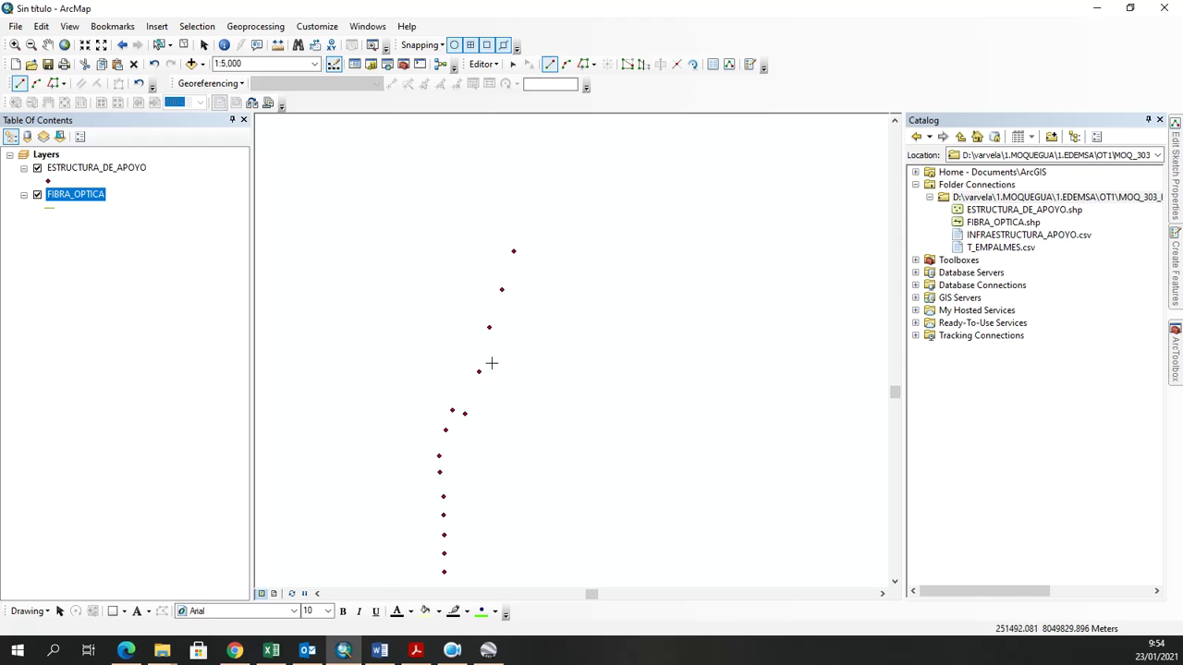
pyautogui.scroll(-2, 520, 437)
pyautogui.click(477, 321)
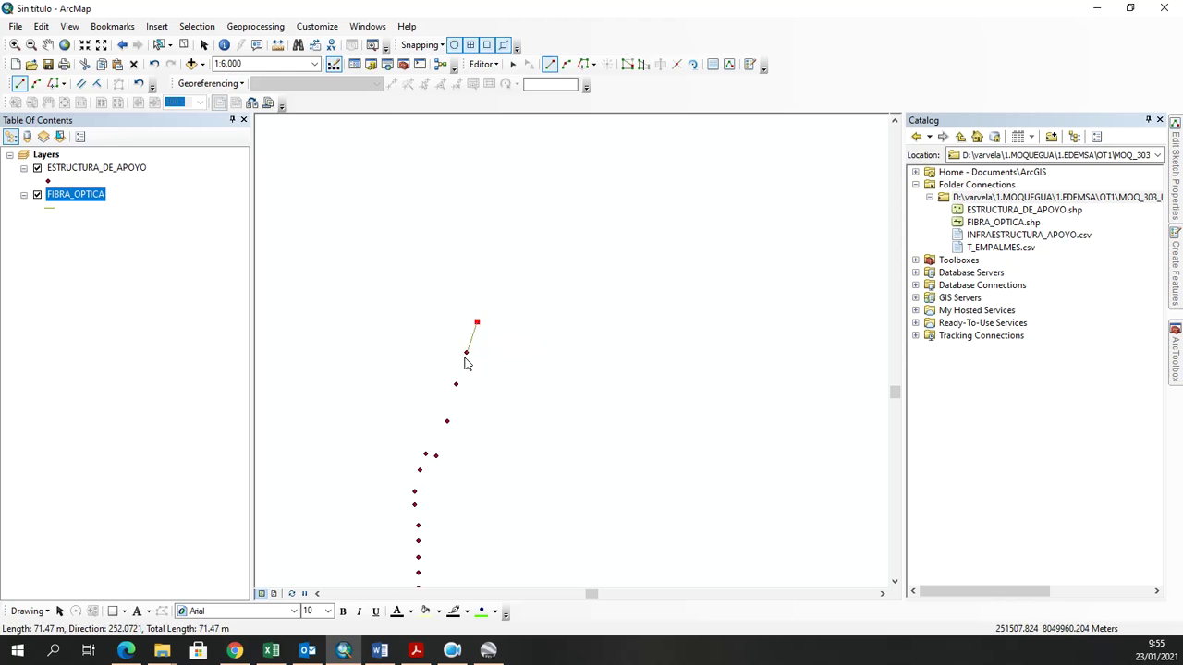
pyautogui.click(466, 352)
pyautogui.click(457, 383)
pyautogui.click(448, 422)
pyautogui.click(437, 457)
pyautogui.click(425, 454)
pyautogui.click(420, 470)
pyautogui.click(415, 493)
pyautogui.click(415, 507)
# Continue the fiber polyline south along the support points, snapping vertices from structure 118 to structure 114.
pyautogui.moveTo(475, 518); pyautogui.dragTo(509, 323)
pyautogui.click(498, 311)
pyautogui.click(499, 325)
pyautogui.click(498, 342)
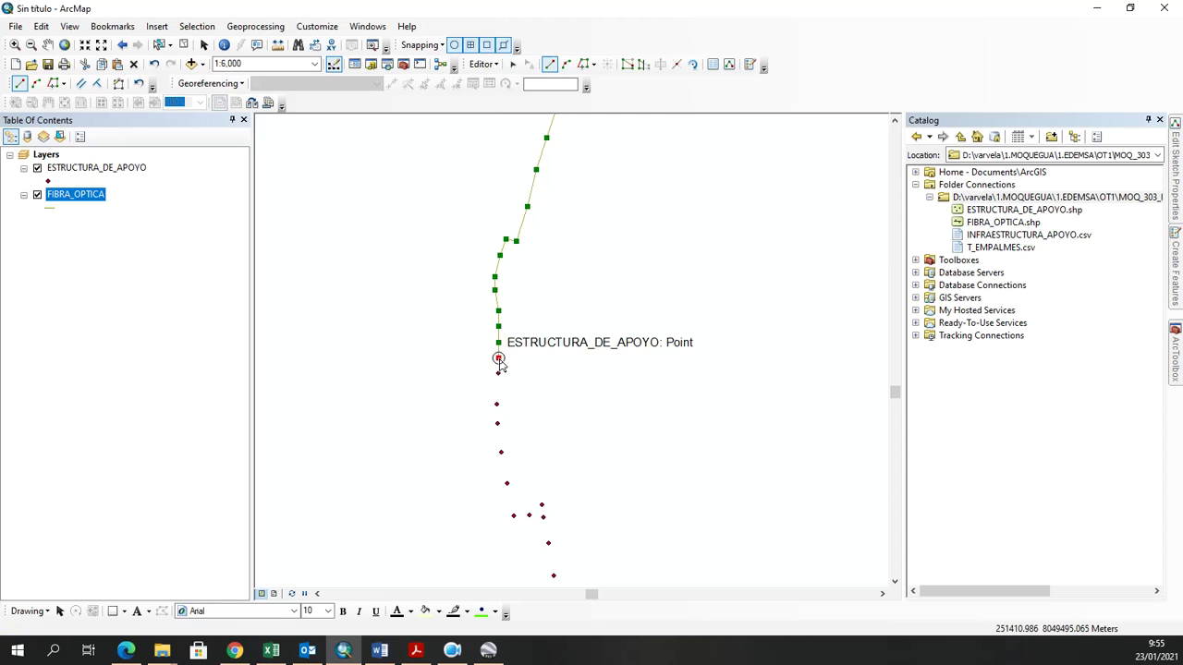
pyautogui.click(498, 359)
pyautogui.click(498, 373)
# Extend the fiber polyline from structure 113 through the remaining support points to structure 108, just before the MC crossing.
pyautogui.click(497, 404)
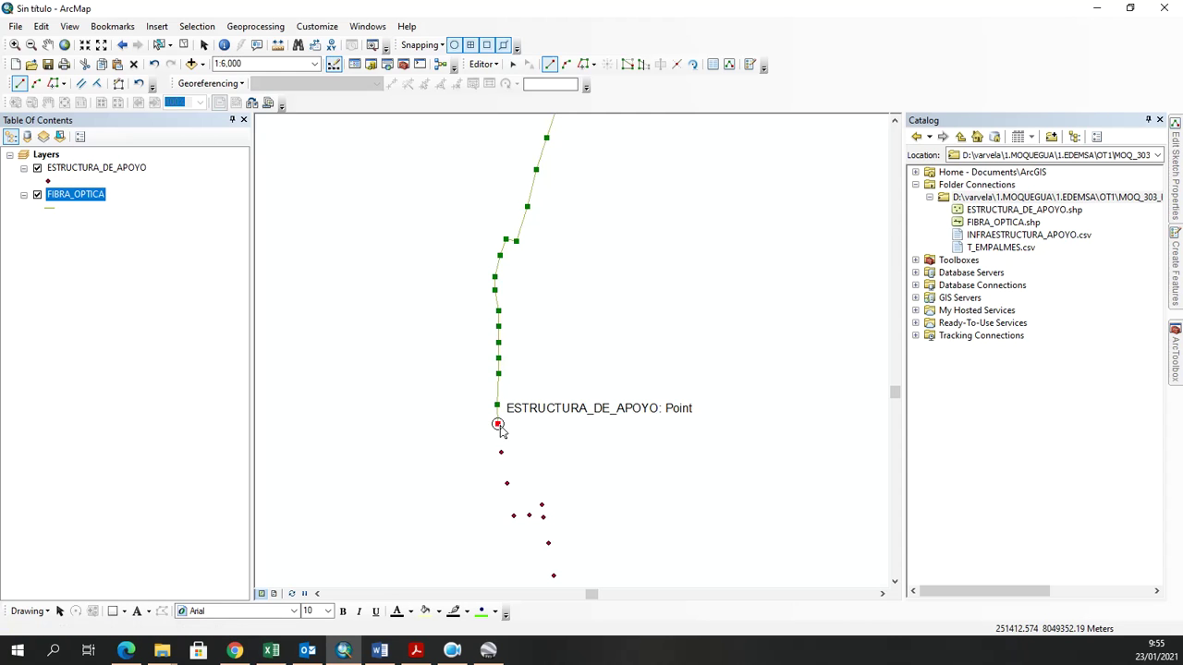
pyautogui.click(498, 423)
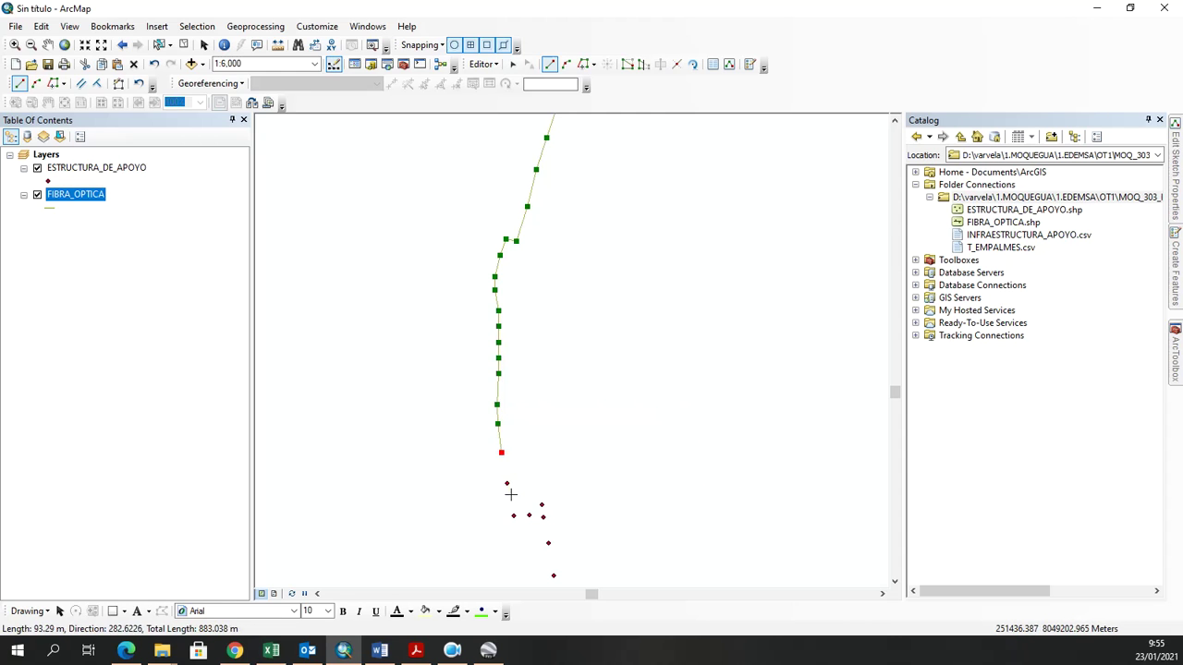
pyautogui.click(506, 483)
pyautogui.click(514, 516)
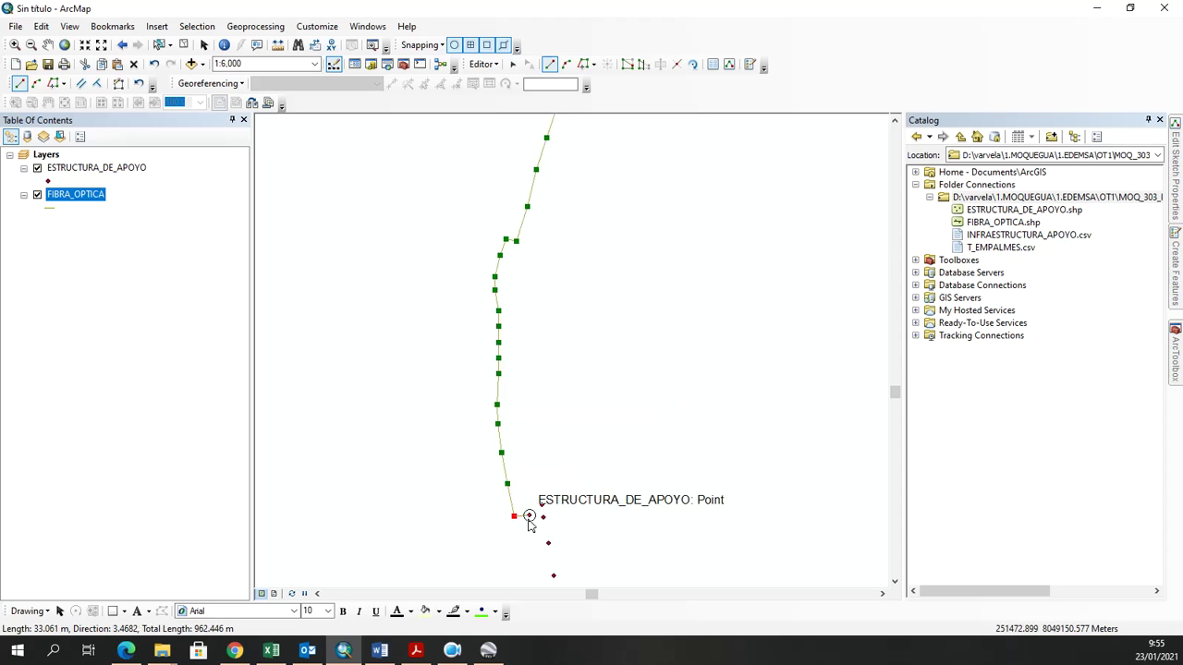
pyautogui.doubleClick(530, 516)
# Set the next fiber vertex's absolute X to 251506, copied from the MC crossing at item 107 in the Excel workbook.
pyautogui.scroll(-3, 547, 522)
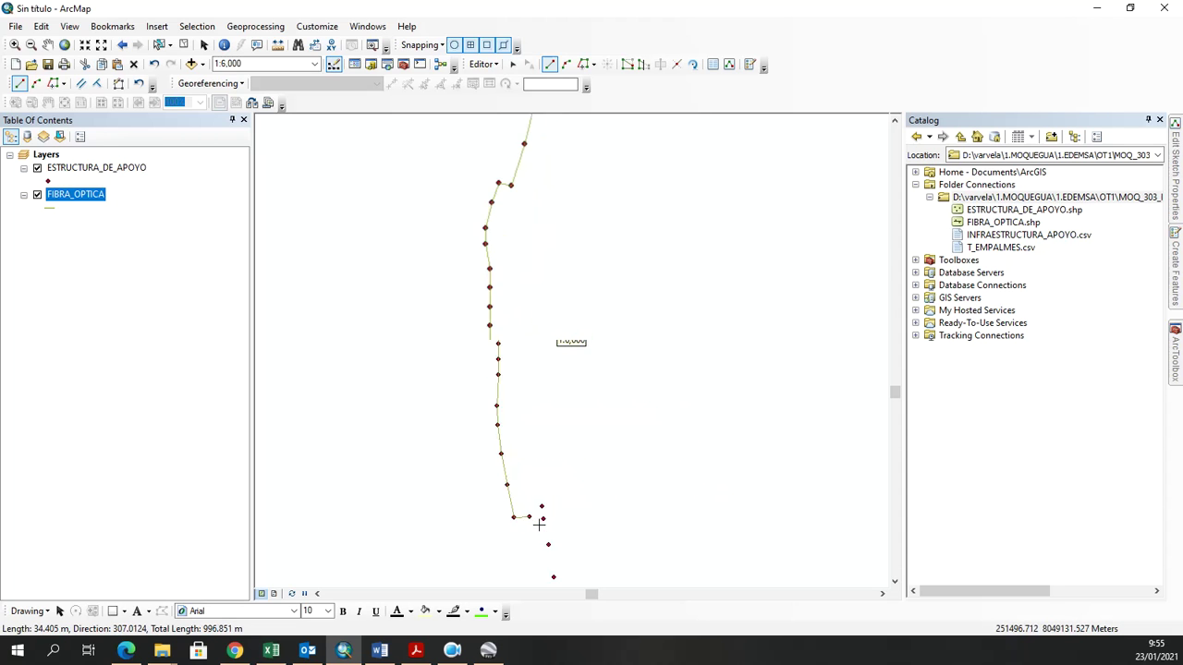
pyautogui.scroll(-1, 540, 494)
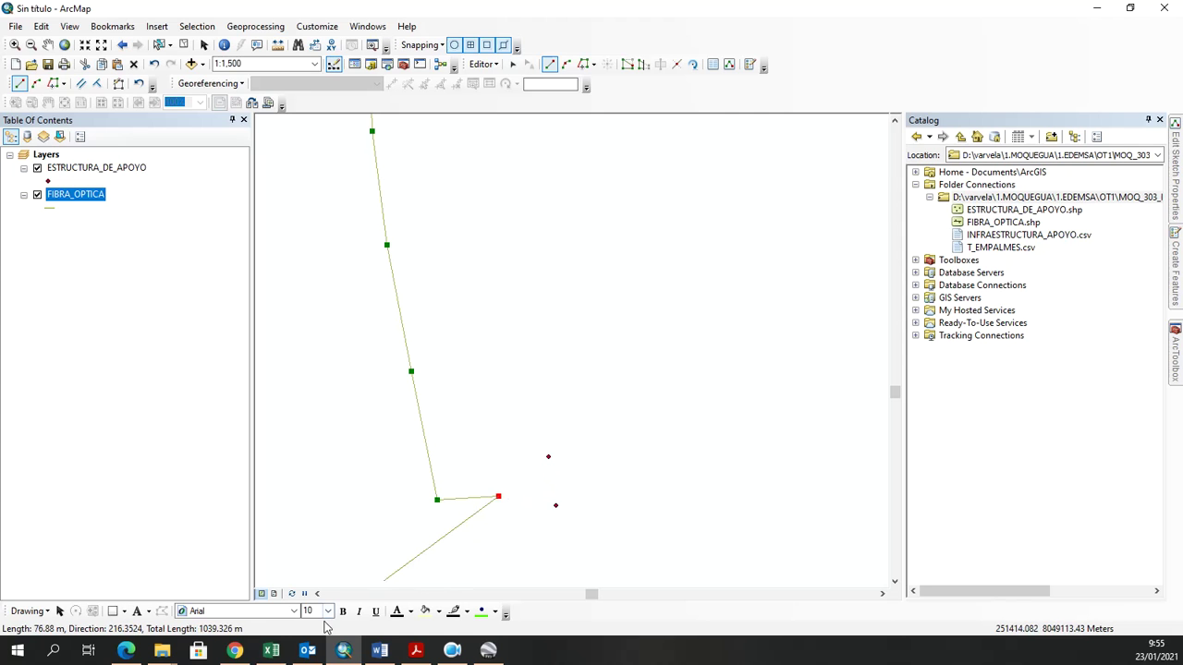
pyautogui.rightClick(582, 333)
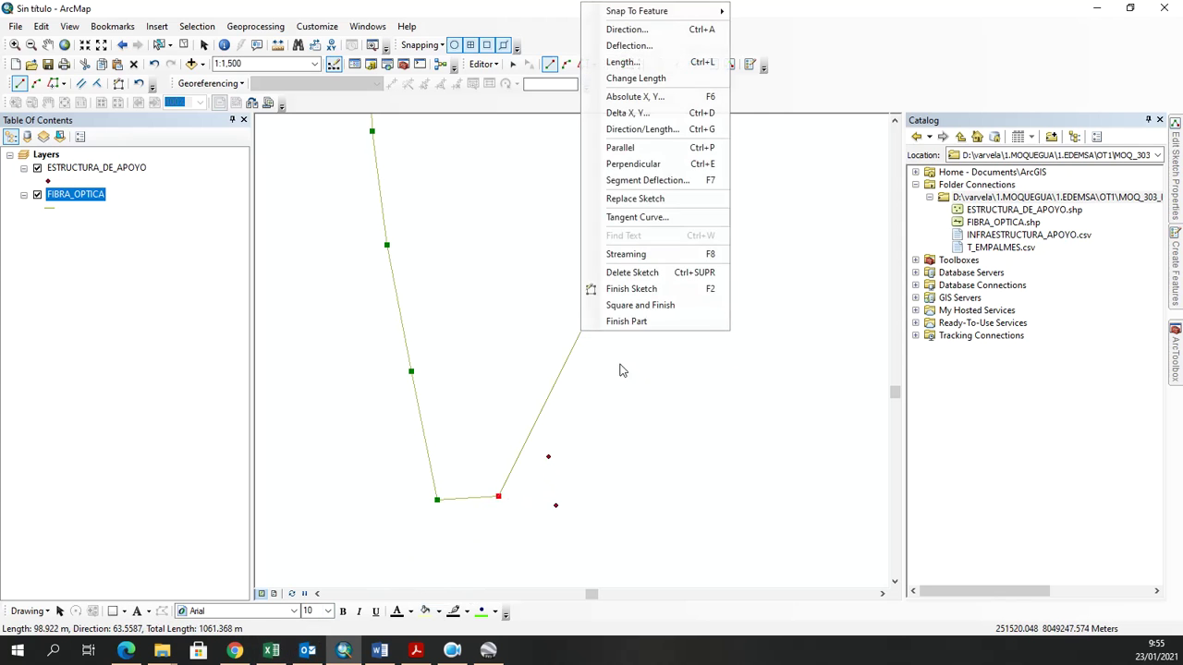
pyautogui.click(661, 97)
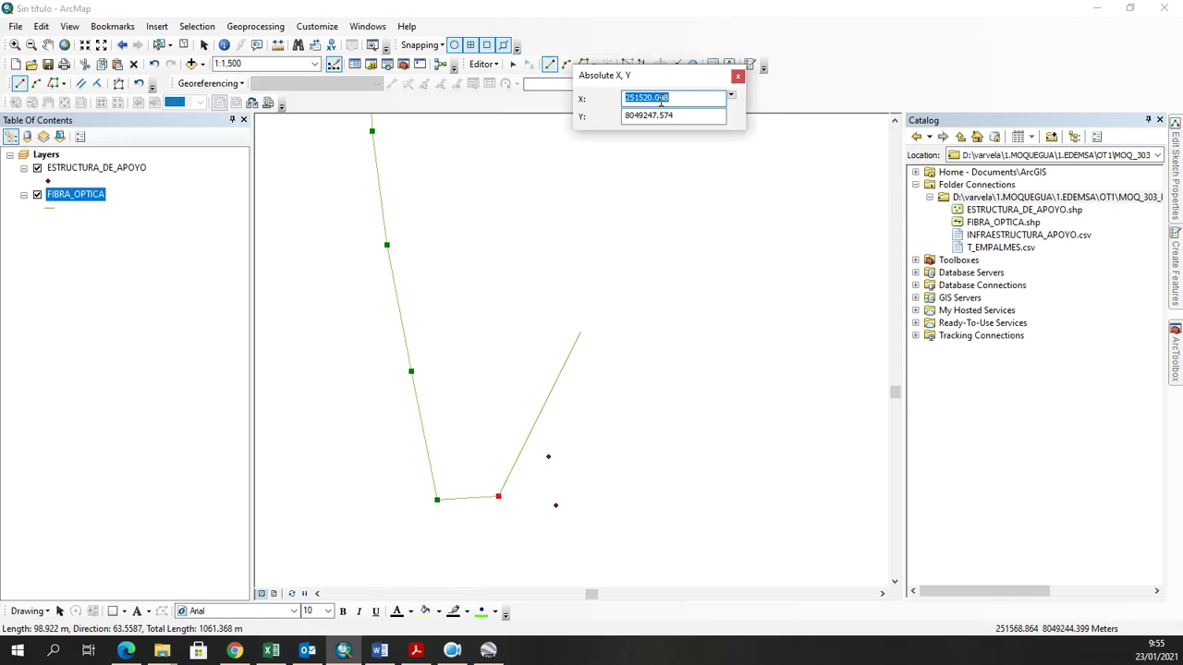
pyautogui.click(271, 651)
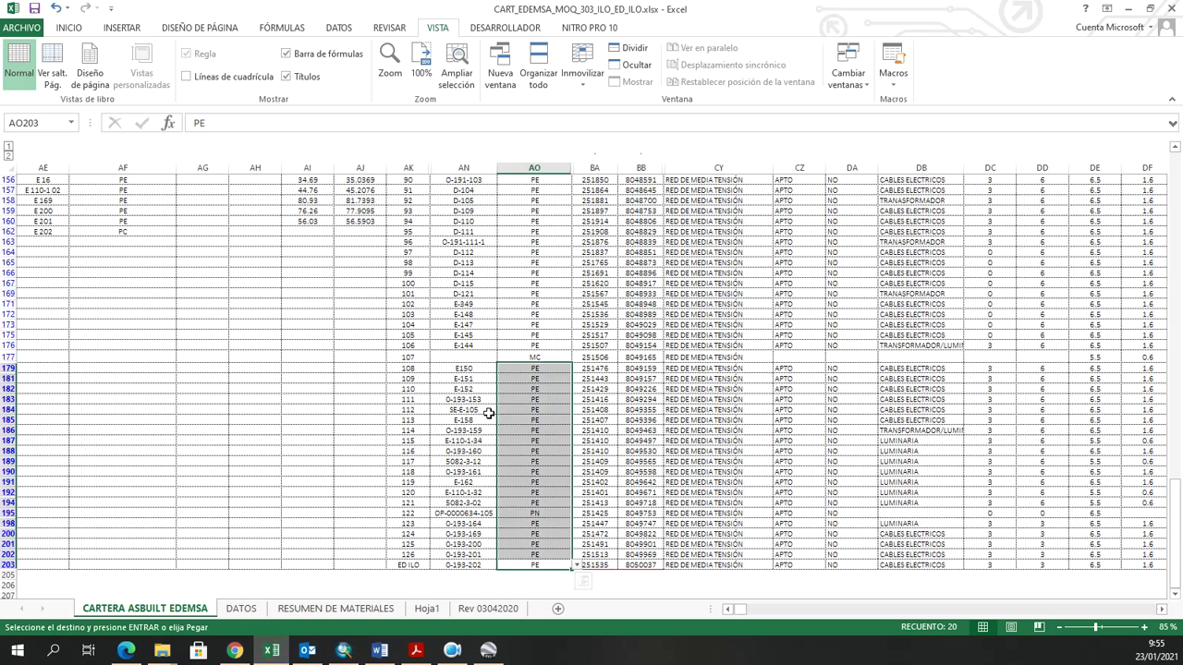
pyautogui.click(597, 356)
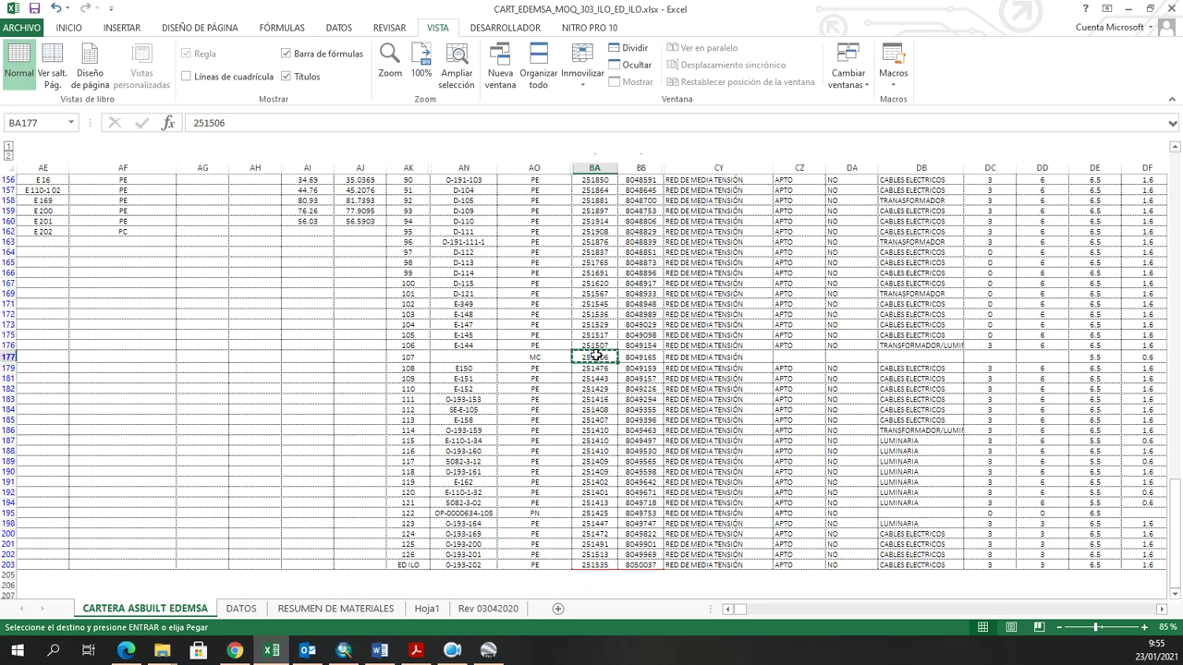
pyautogui.hotkey('alt', 'Tab')
pyautogui.moveTo(679, 97); pyautogui.dragTo(570, 97)
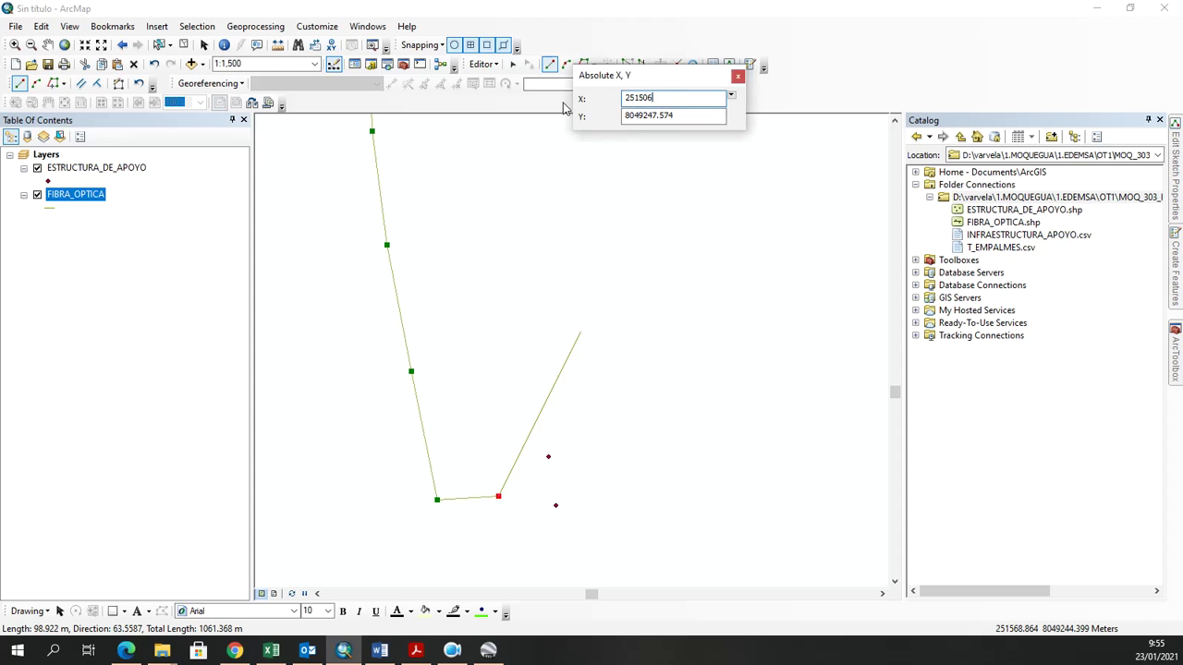
# Place the next FIBRA_OPTICA vertex at absolute X 251506, Y 8049165, copying the Y coordinate from row 177 of the Excel workbook.
pyautogui.hotkey('alt', 'Tab')
pyautogui.click(649, 355)
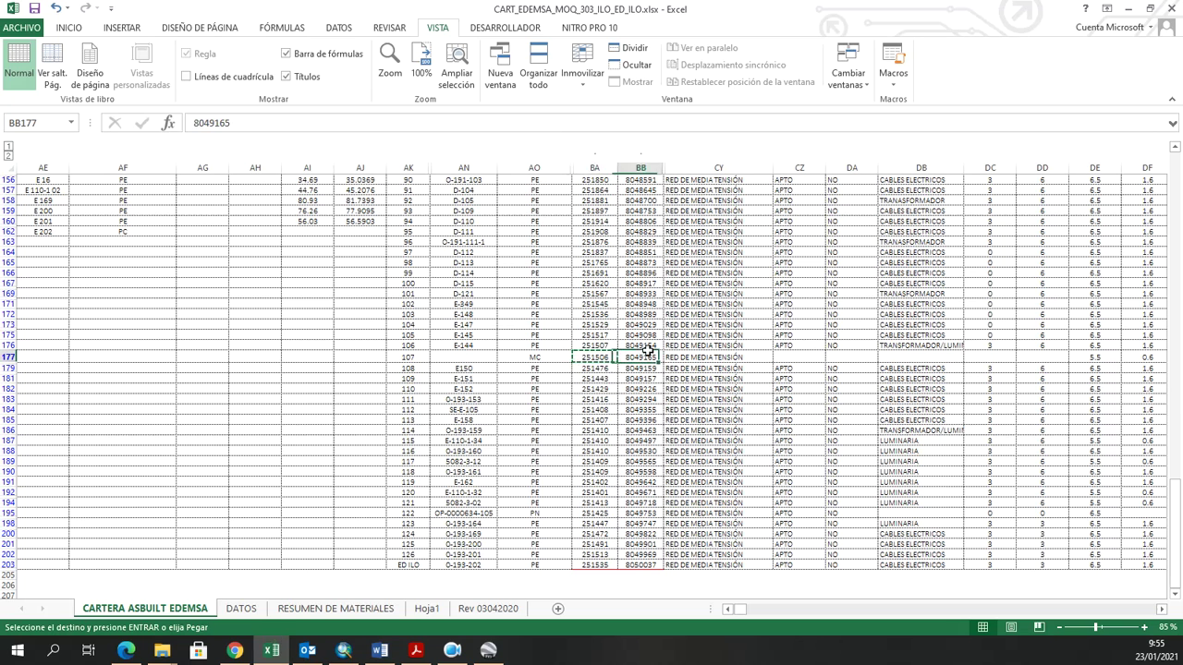
pyautogui.hotkey('ctrl', 'c')
pyautogui.hotkey('alt', 'Tab')
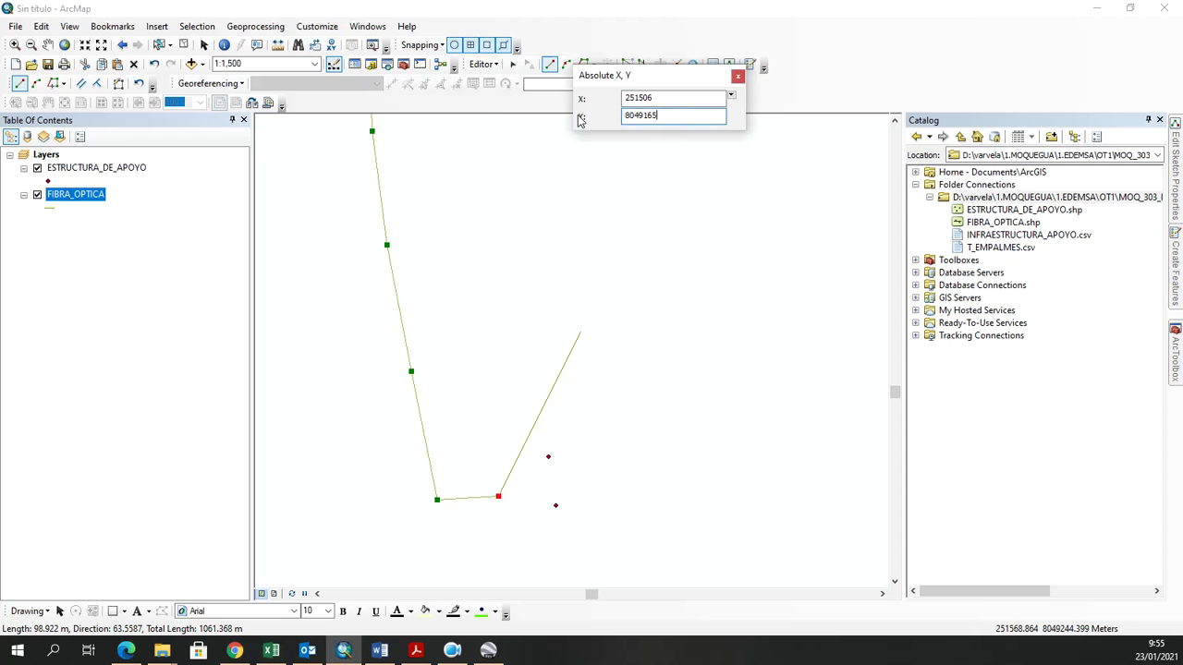
pyautogui.press('Return')
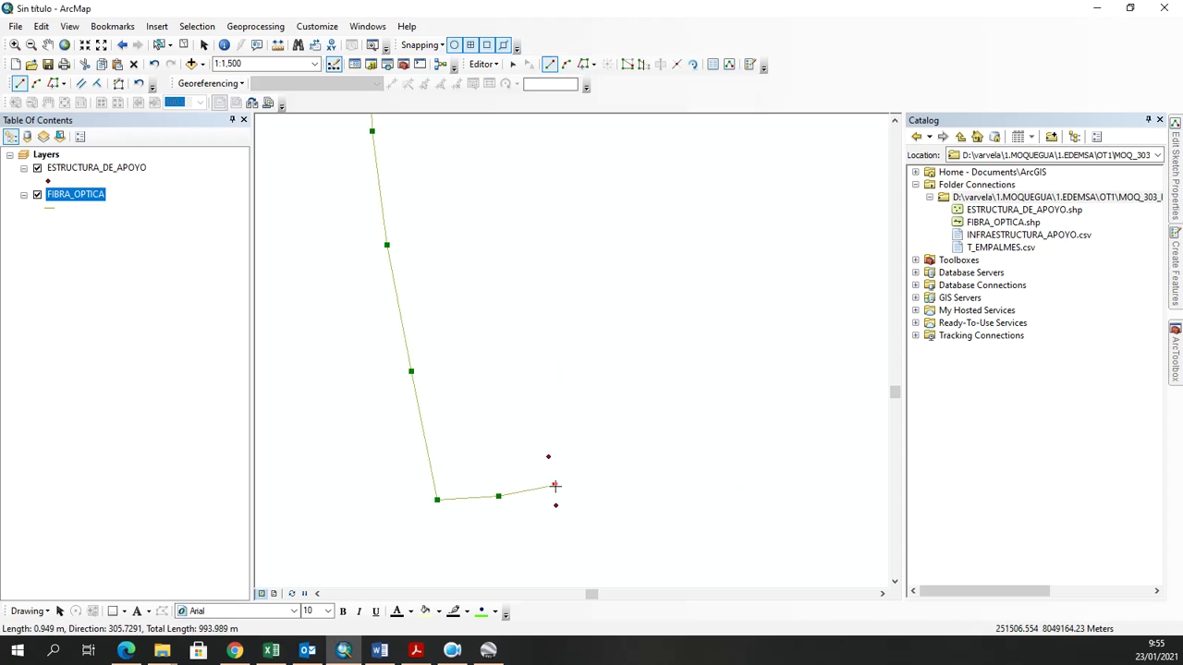
# Extend the FIBRA_OPTICA line south from the new vertex, snapping to each ESTRUCTURA_DE_APOYO point down to the bend toward the southeast.
pyautogui.moveTo(591, 536); pyautogui.dragTo(581, 346)
pyautogui.click(546, 309)
pyautogui.click(565, 411)
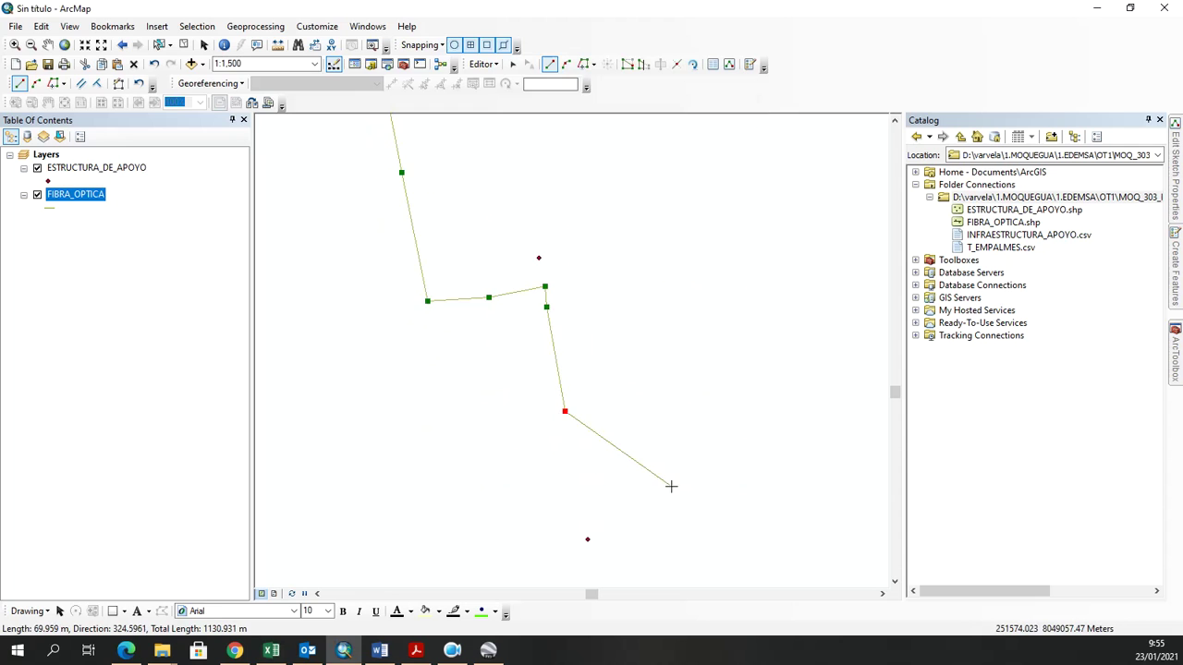
pyautogui.scroll(-1, 671, 486)
pyautogui.scroll(3, 619, 518)
pyautogui.moveTo(579, 565); pyautogui.dragTo(565, 243)
pyautogui.click(542, 222)
pyautogui.click(550, 267)
pyautogui.click(559, 313)
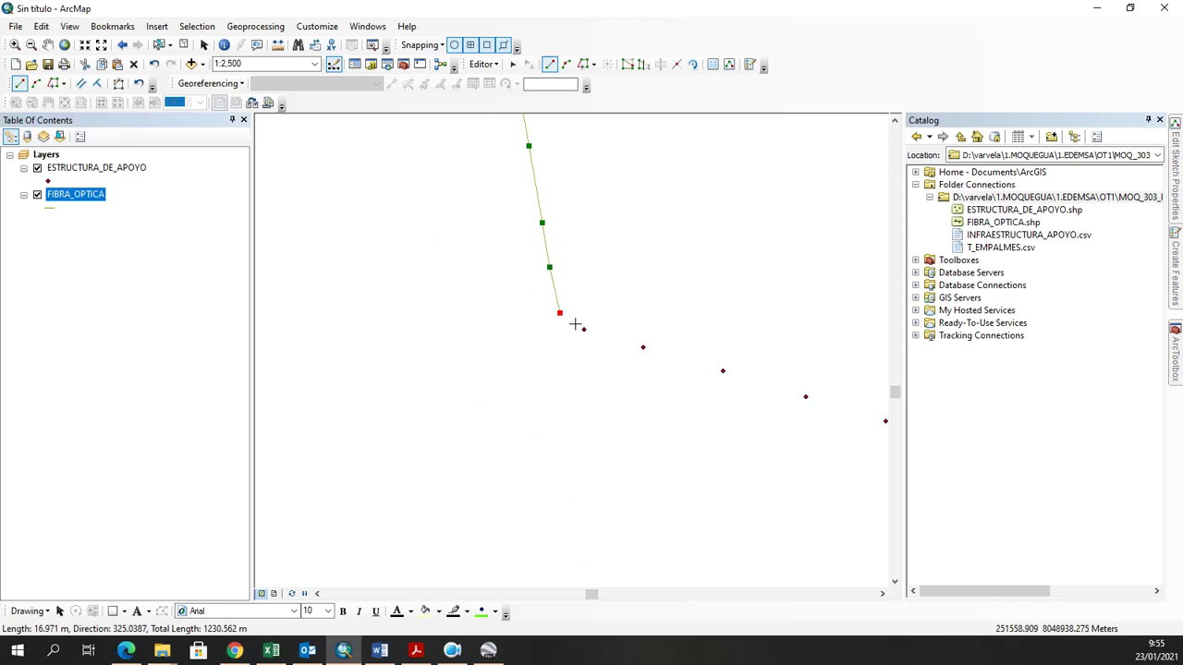
# Trace the fiber line southeast along the row of support points, up to the corner where the route turns south.
pyautogui.click(584, 329)
pyautogui.click(643, 347)
pyautogui.moveTo(746, 467); pyautogui.dragTo(723, 465)
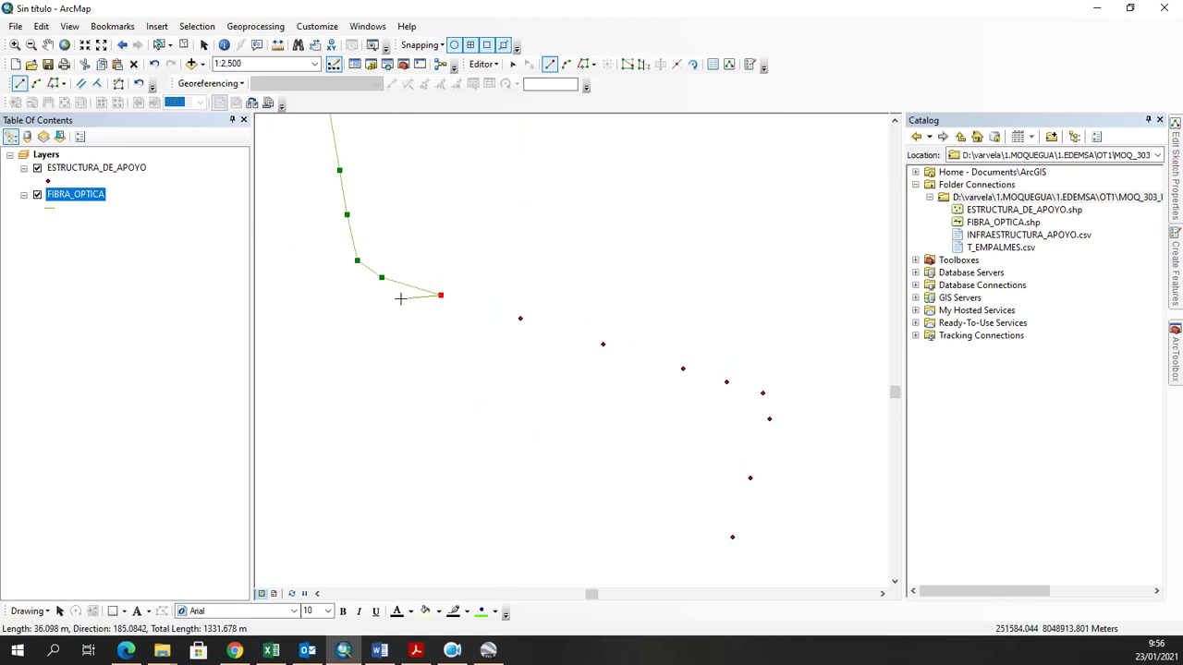
pyautogui.click(520, 318)
pyautogui.click(603, 345)
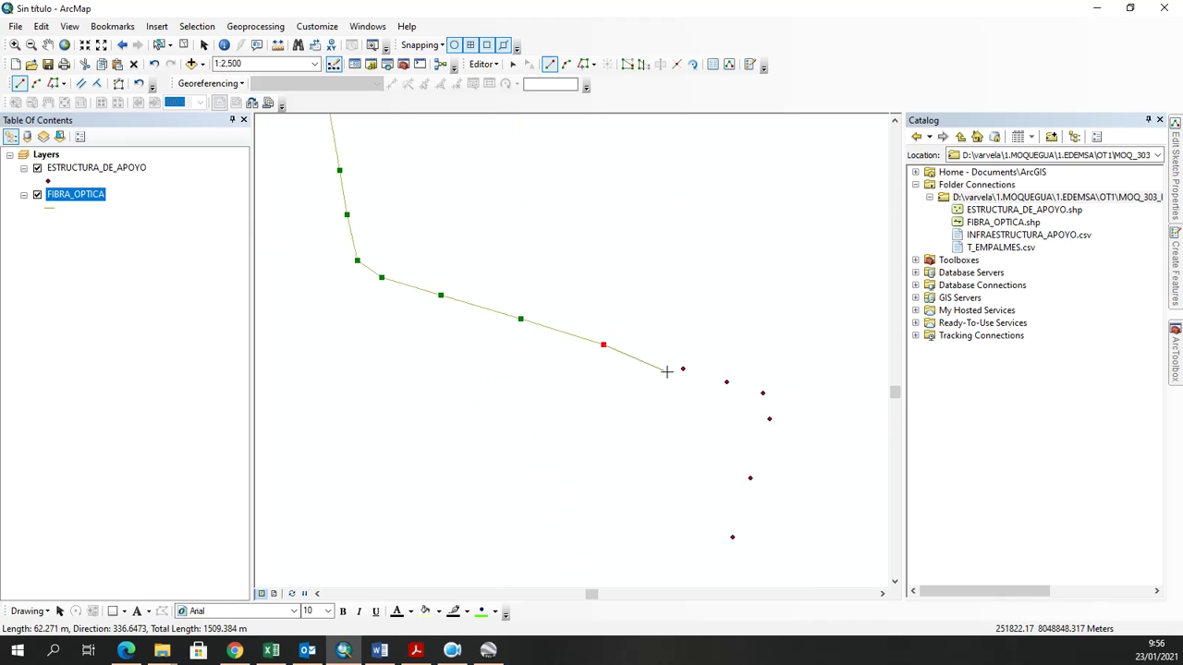
pyautogui.click(682, 370)
pyautogui.click(726, 382)
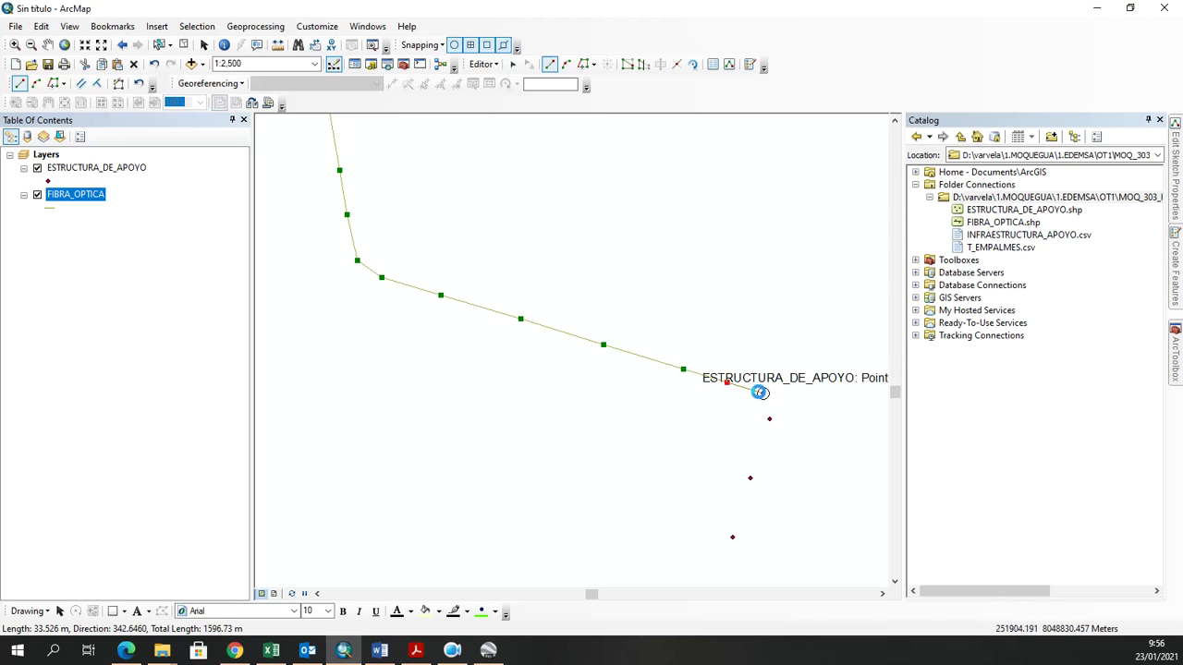
pyautogui.click(763, 394)
# Turn the fiber line at the southeast corner and snap it through the first support points of the south-southwest run.
pyautogui.moveTo(820, 473); pyautogui.dragTo(668, 352)
pyautogui.click(617, 299)
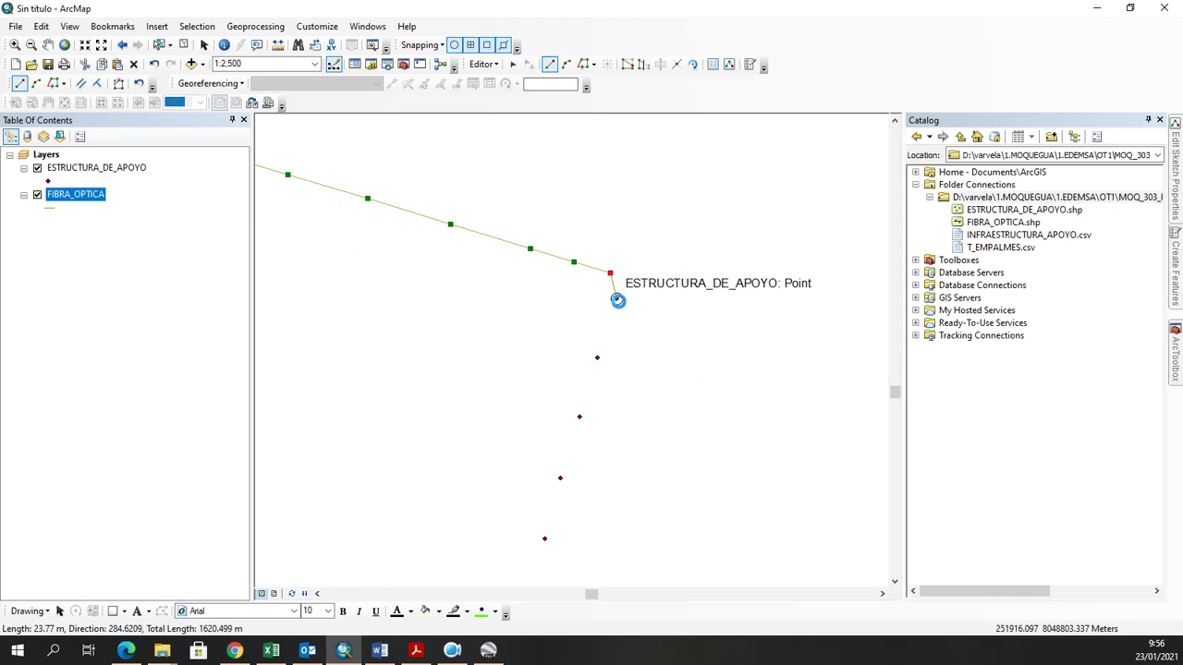
pyautogui.click(598, 359)
pyautogui.moveTo(639, 443); pyautogui.dragTo(684, 331)
pyautogui.click(624, 307)
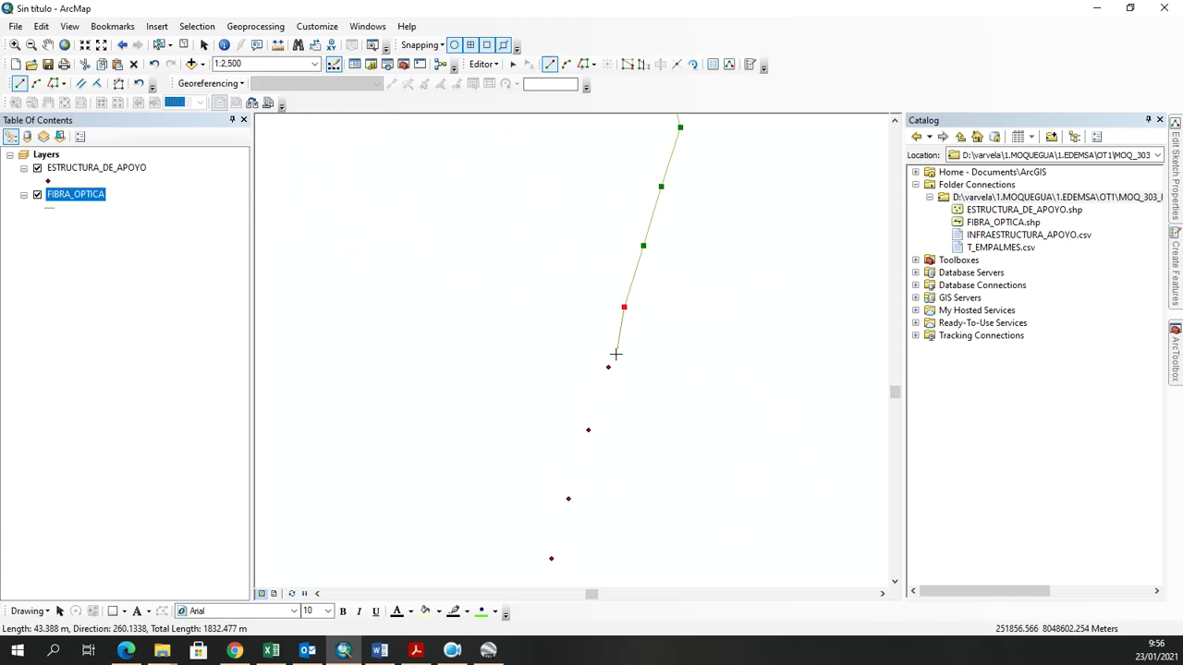
pyautogui.click(608, 367)
pyautogui.click(587, 429)
# Continue the fiber line through the middle support points of the long south-southwest run.
pyautogui.moveTo(602, 464)
pyautogui.mouseDown()
pyautogui.moveTo(699, 330)
pyautogui.moveTo(681, 296)
pyautogui.mouseUp()
pyautogui.click(660, 356)
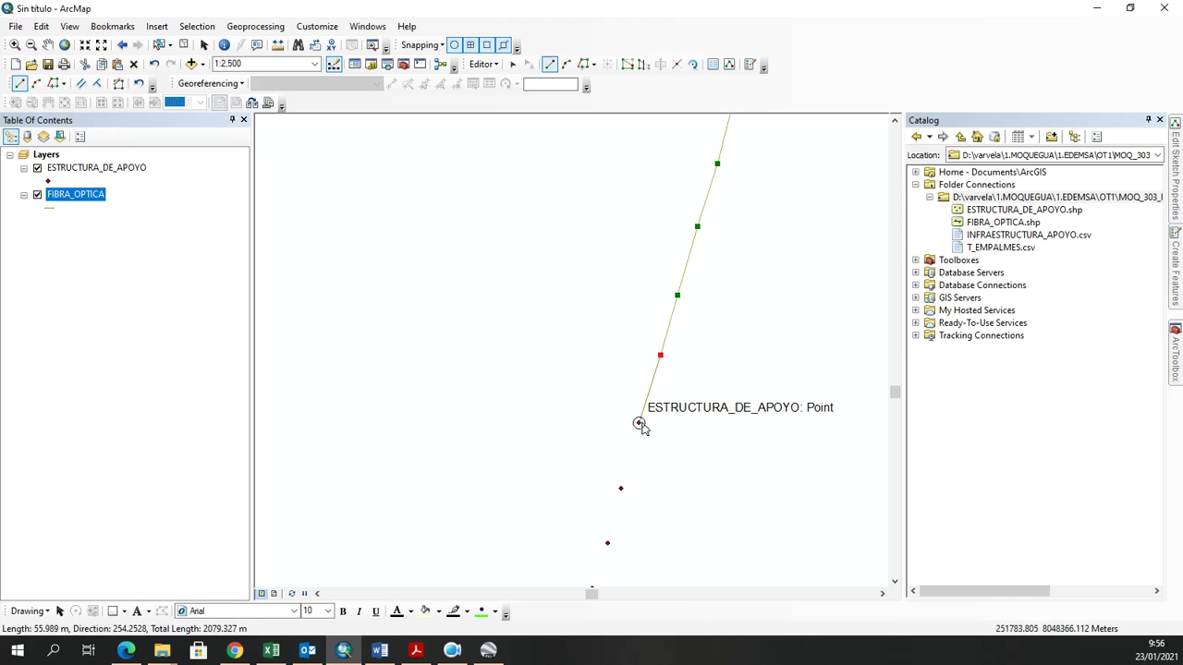
pyautogui.click(637, 422)
pyautogui.moveTo(658, 504); pyautogui.dragTo(670, 306)
pyautogui.click(647, 306)
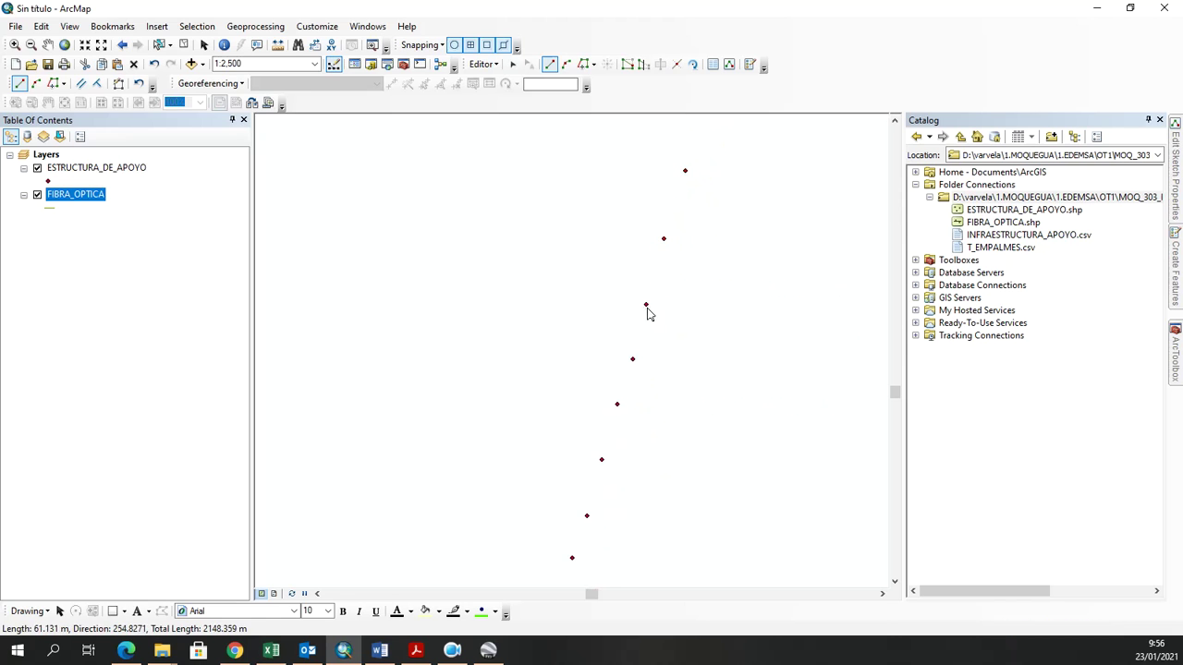
pyautogui.hotkey('ctrl', 'z')
pyautogui.click(633, 360)
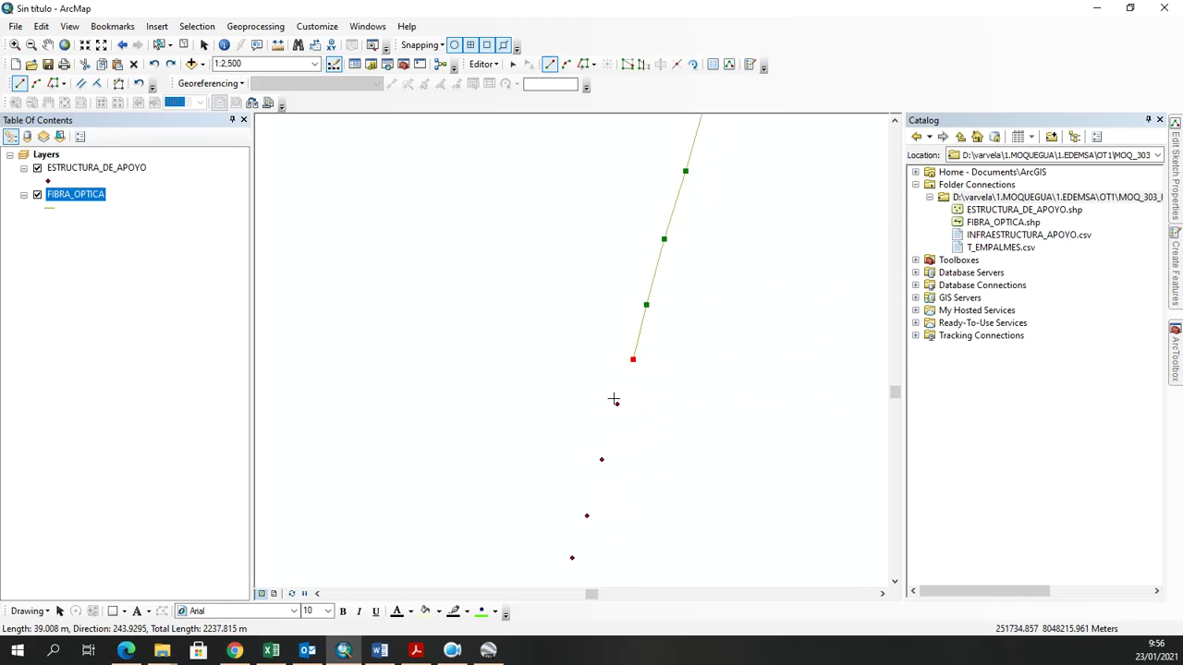
pyautogui.click(619, 407)
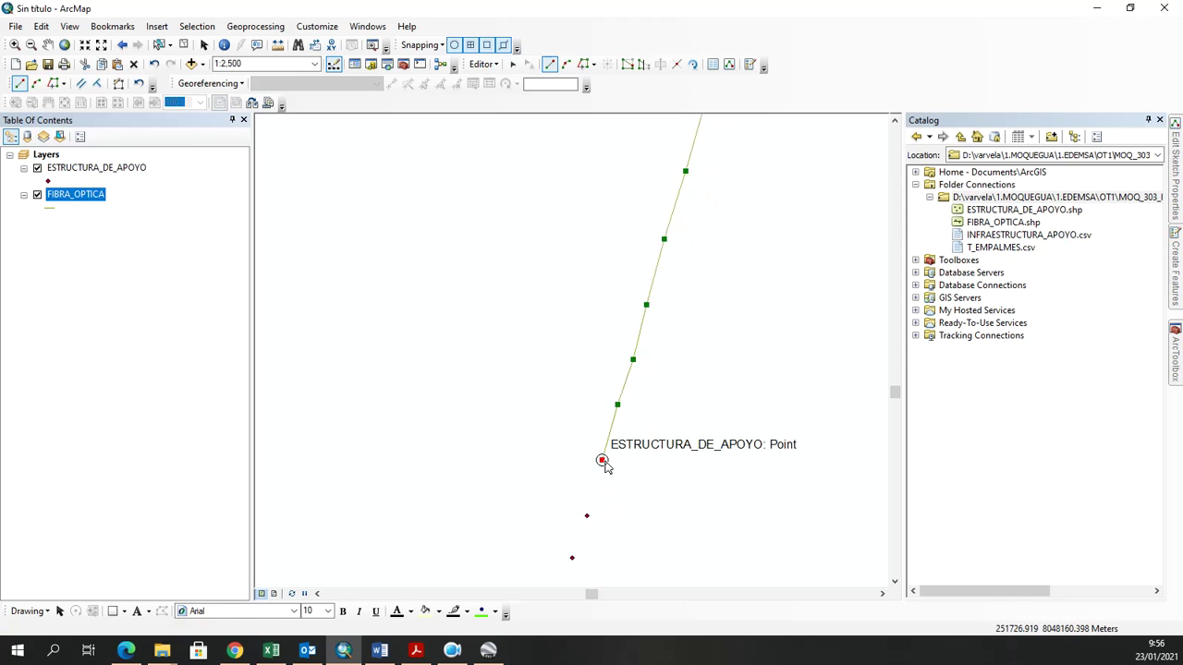
pyautogui.click(601, 460)
# Complete the south-southwest run of the fiber line down to the support point where the route bends west.
pyautogui.moveTo(675, 491); pyautogui.dragTo(707, 303)
pyautogui.click(620, 330)
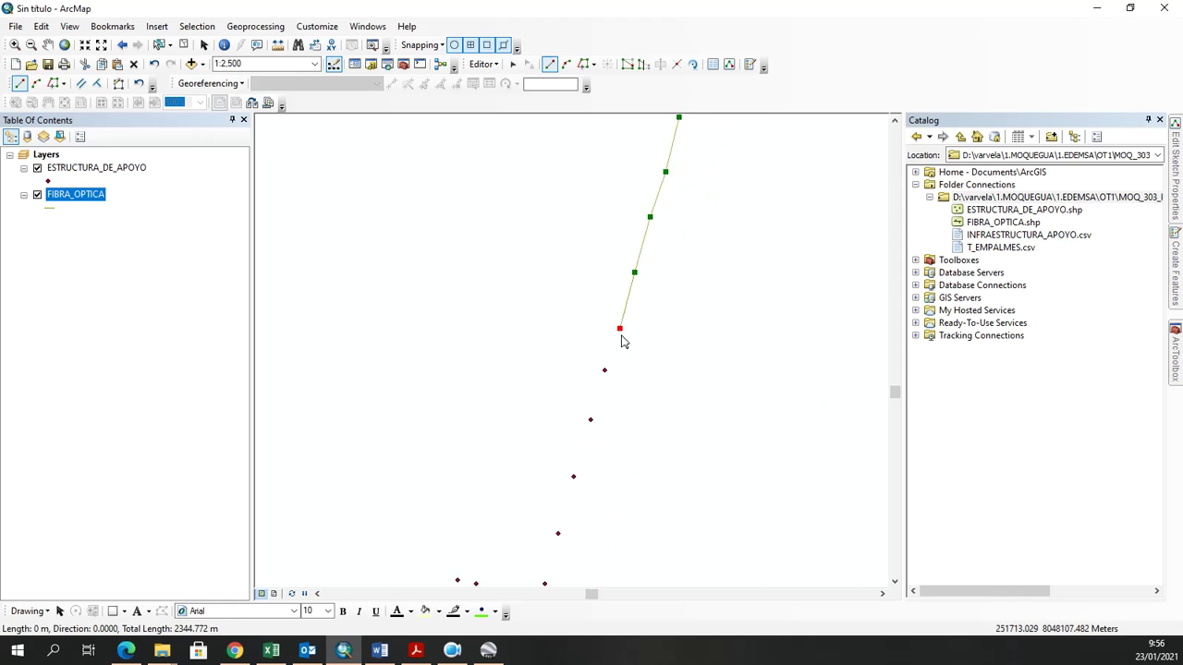
pyautogui.click(605, 371)
pyautogui.moveTo(622, 437); pyautogui.dragTo(690, 324)
pyautogui.click(660, 312)
pyautogui.click(643, 370)
pyautogui.click(628, 423)
pyautogui.click(612, 474)
pyautogui.click(606, 489)
# Carry the fiber line west across the short jog and down the curve of support points heading southwest.
pyautogui.click(544, 472)
pyautogui.click(526, 470)
pyautogui.moveTo(546, 507); pyautogui.dragTo(699, 293)
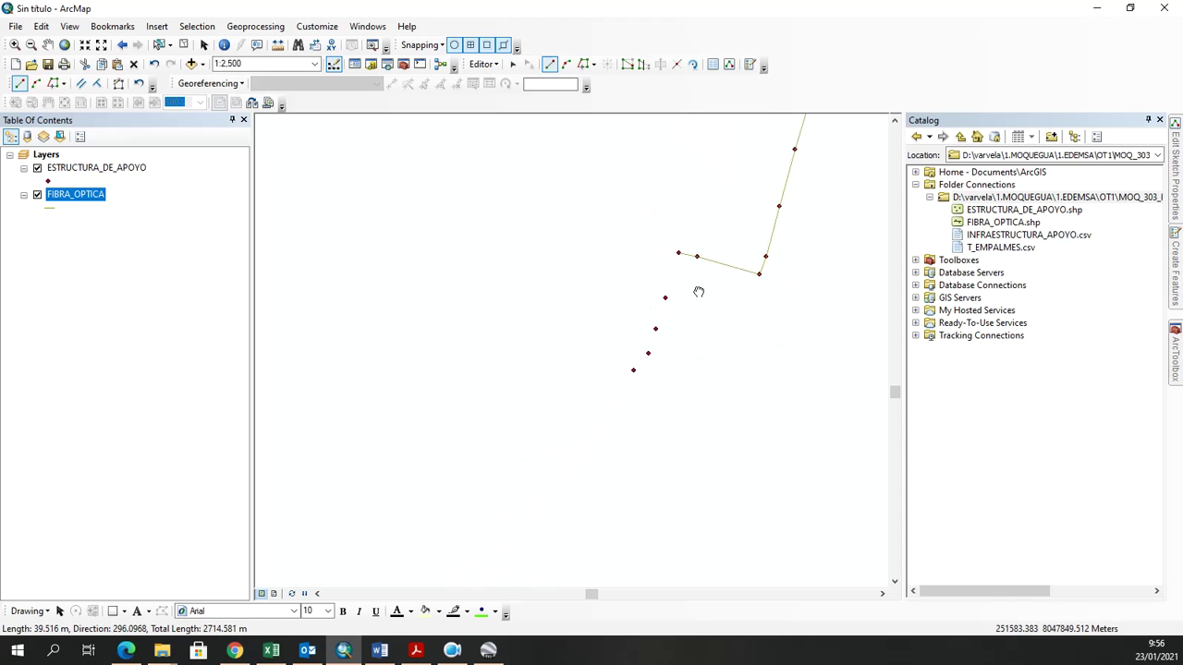
pyautogui.click(665, 298)
pyautogui.click(656, 331)
pyautogui.click(648, 354)
pyautogui.click(634, 371)
pyautogui.click(596, 394)
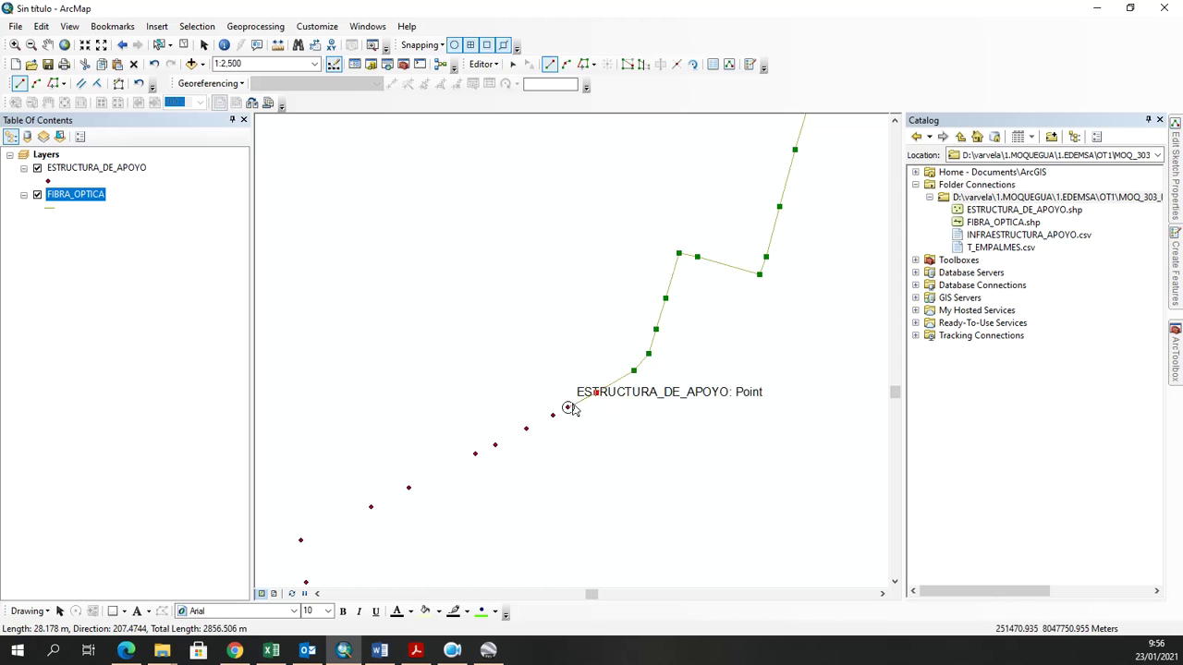
# Trace the fiber line southwest through the closely spaced support points, up to the last one before the western corner.
pyautogui.click(568, 409)
pyautogui.moveTo(560, 422); pyautogui.dragTo(668, 361)
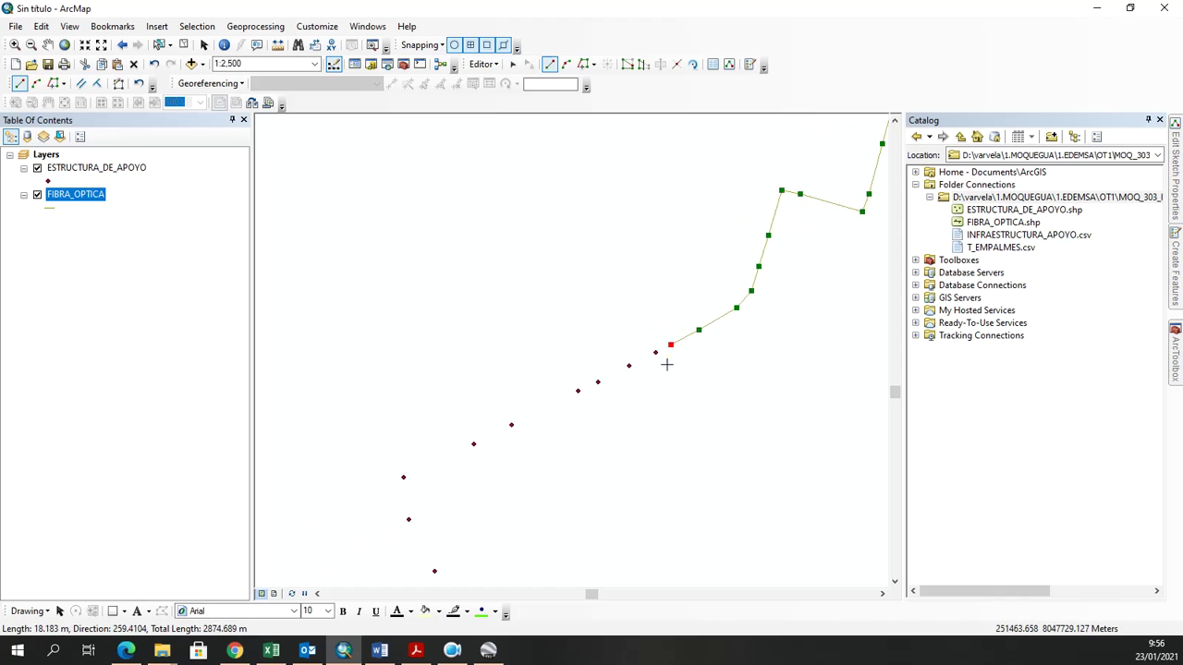
pyautogui.click(656, 354)
pyautogui.click(629, 367)
pyautogui.click(598, 383)
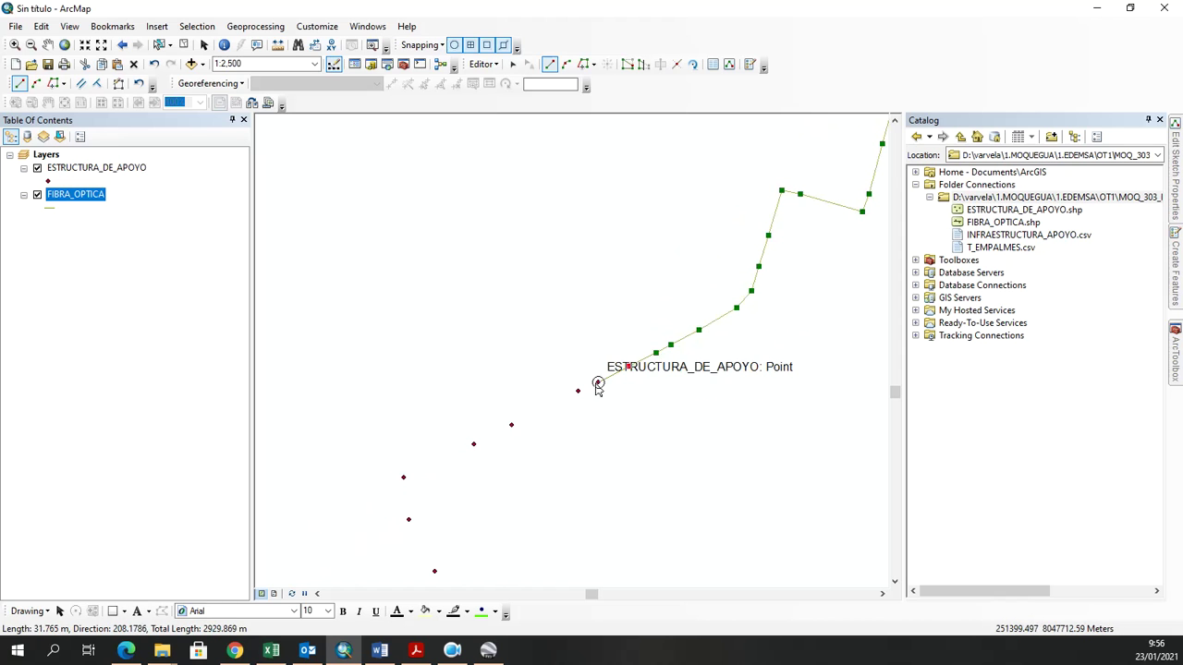
pyautogui.click(579, 392)
pyautogui.click(511, 426)
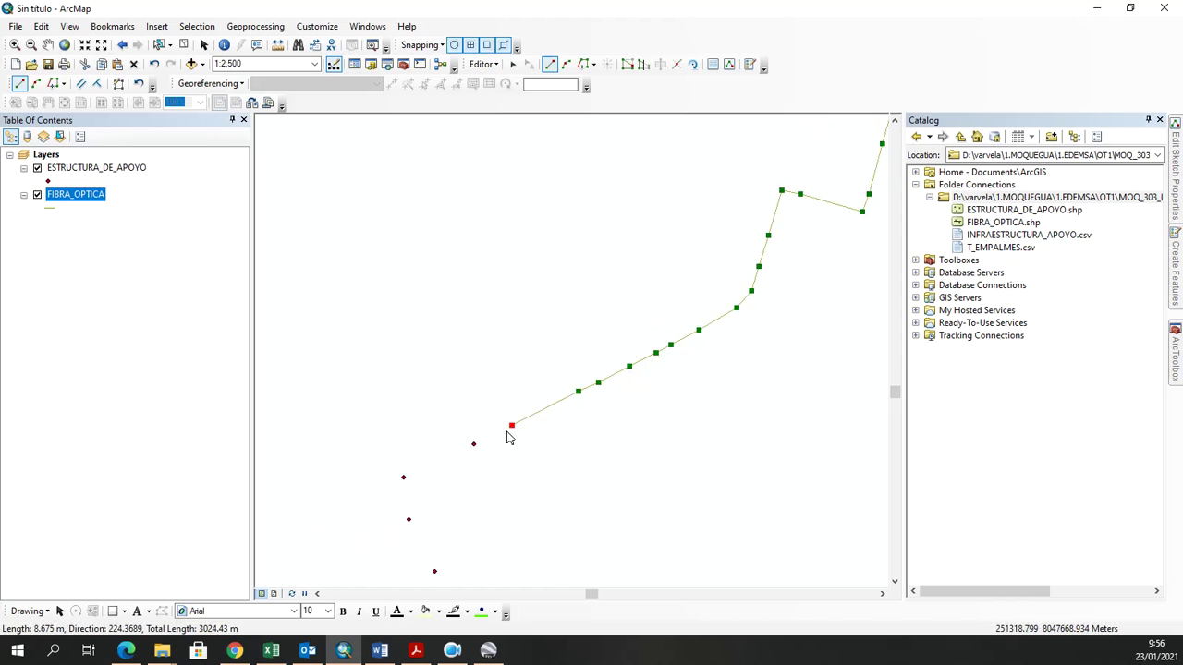
pyautogui.click(474, 446)
# Turn the fiber line at the western corner and snap it to the first support points running southeast.
pyautogui.moveTo(483, 489); pyautogui.dragTo(617, 226)
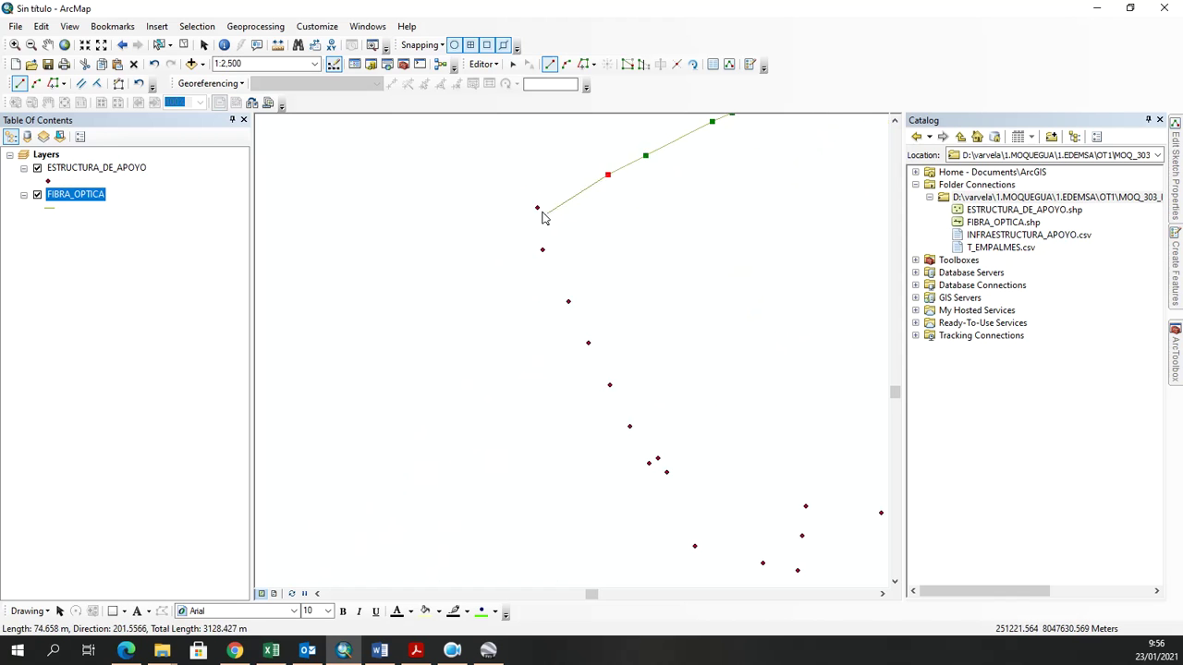
pyautogui.click(537, 207)
pyautogui.click(543, 249)
pyautogui.click(568, 304)
pyautogui.click(589, 343)
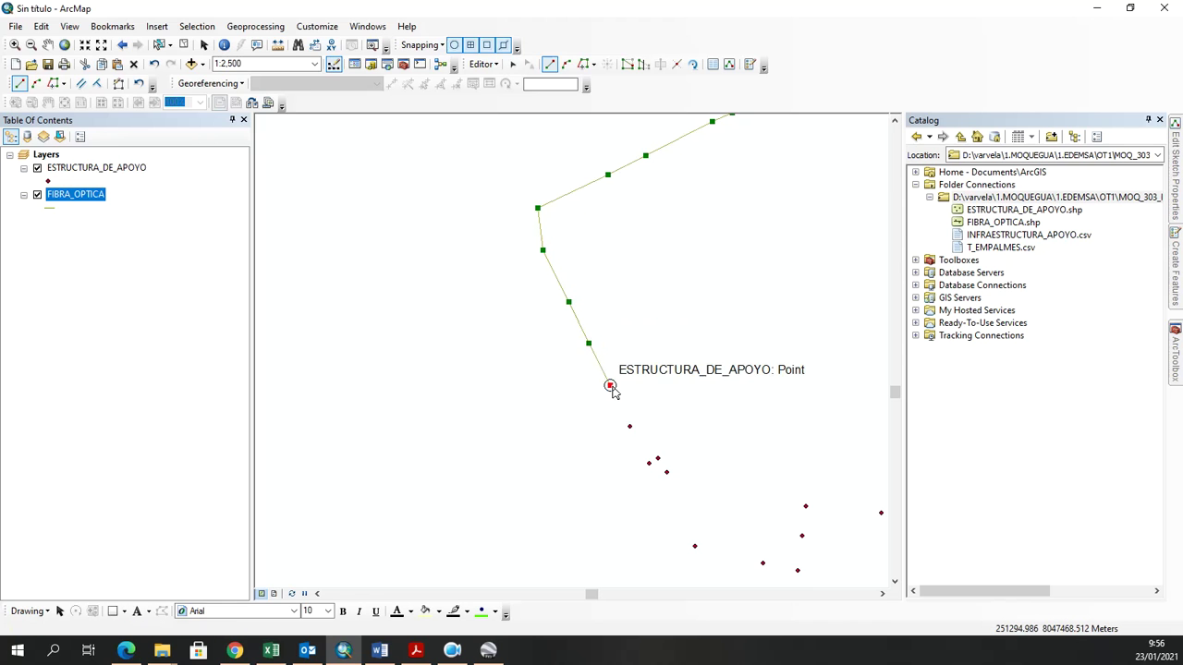
pyautogui.click(610, 387)
# Continue the fiber line southeast through the cluster of three close support points and on to the isolated point beyond it.
pyautogui.moveTo(681, 486); pyautogui.dragTo(623, 359)
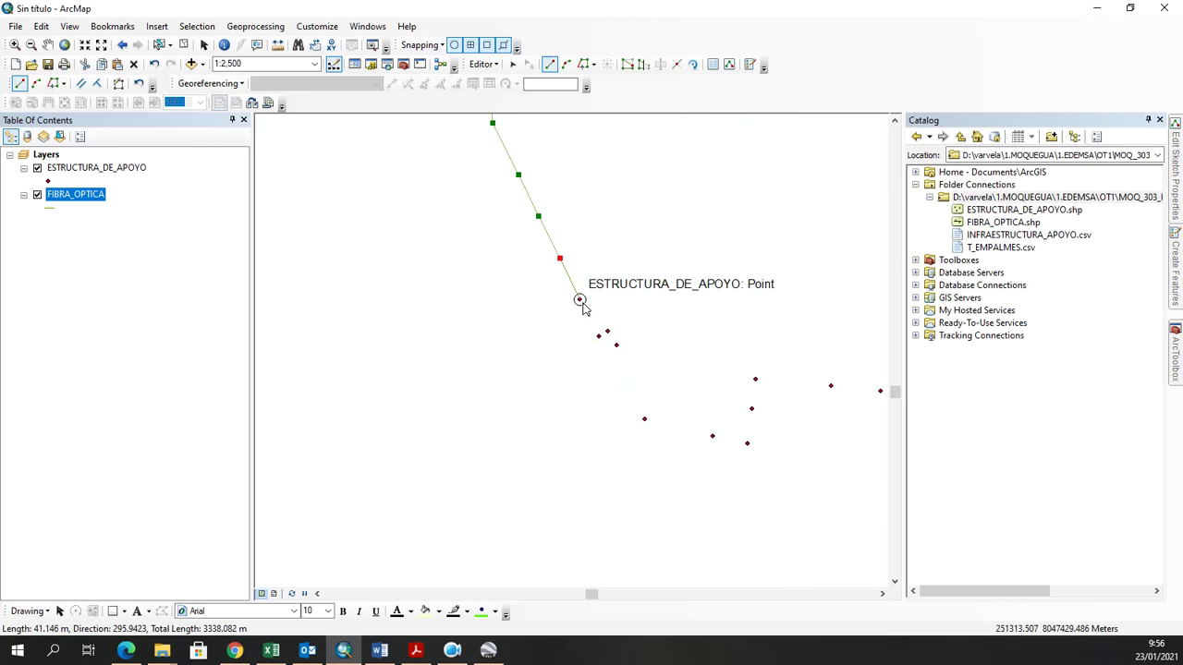
pyautogui.scroll(2, 582, 311)
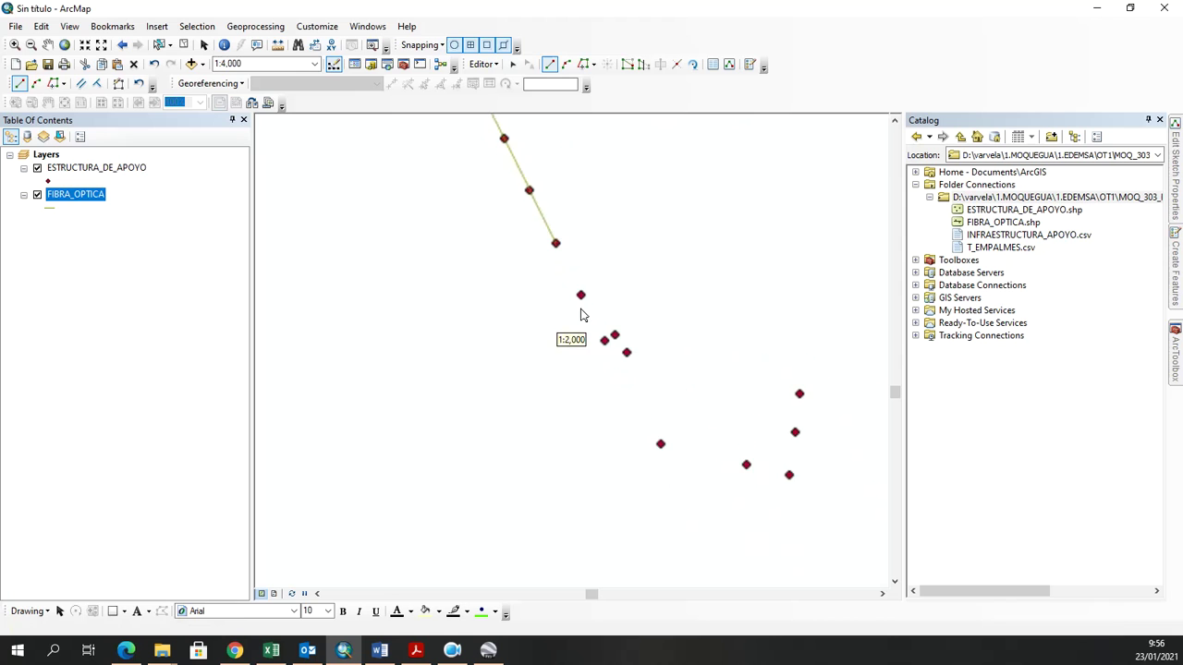
pyautogui.click(580, 296)
pyautogui.click(605, 341)
pyautogui.click(615, 335)
pyautogui.click(626, 353)
pyautogui.click(662, 446)
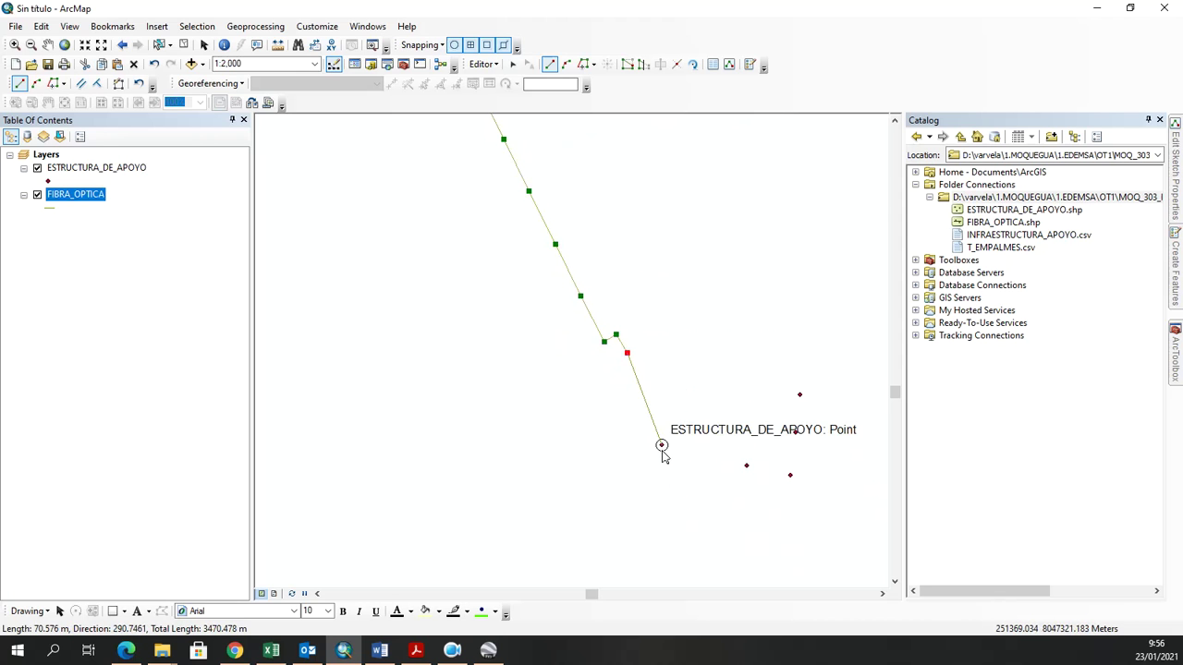
# Route the fiber line east through two support points and north through two more to the start of the eastward row.
pyautogui.scroll(-1, 779, 502)
pyautogui.scroll(3, 781, 499)
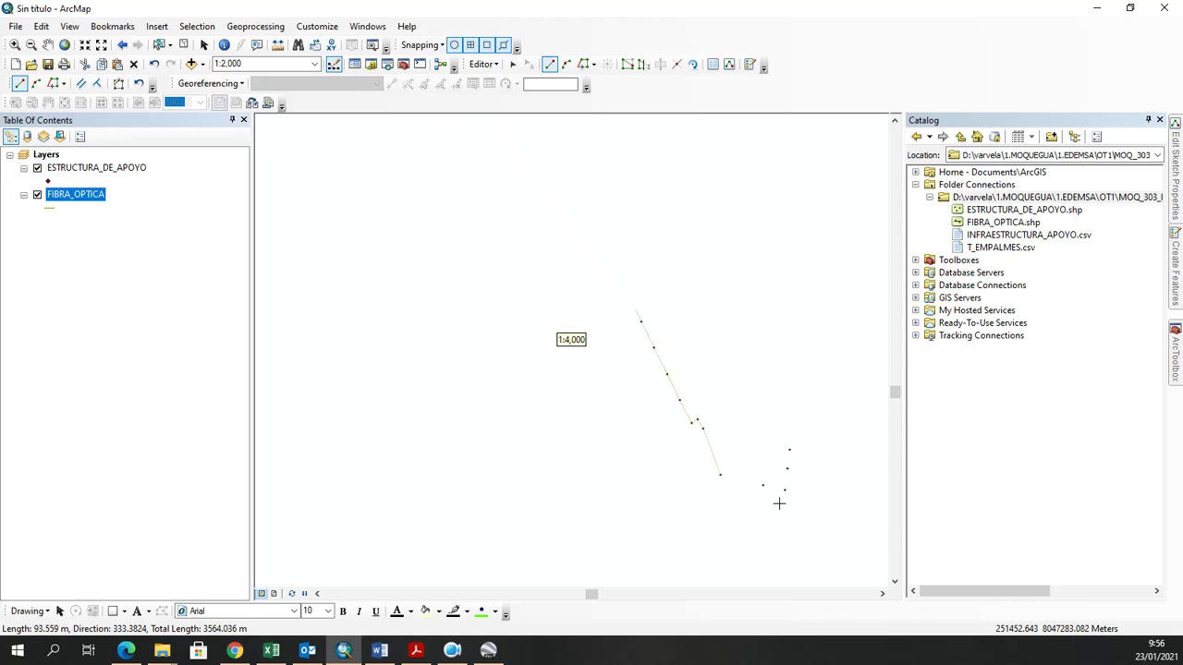
pyautogui.moveTo(816, 502); pyautogui.dragTo(447, 358)
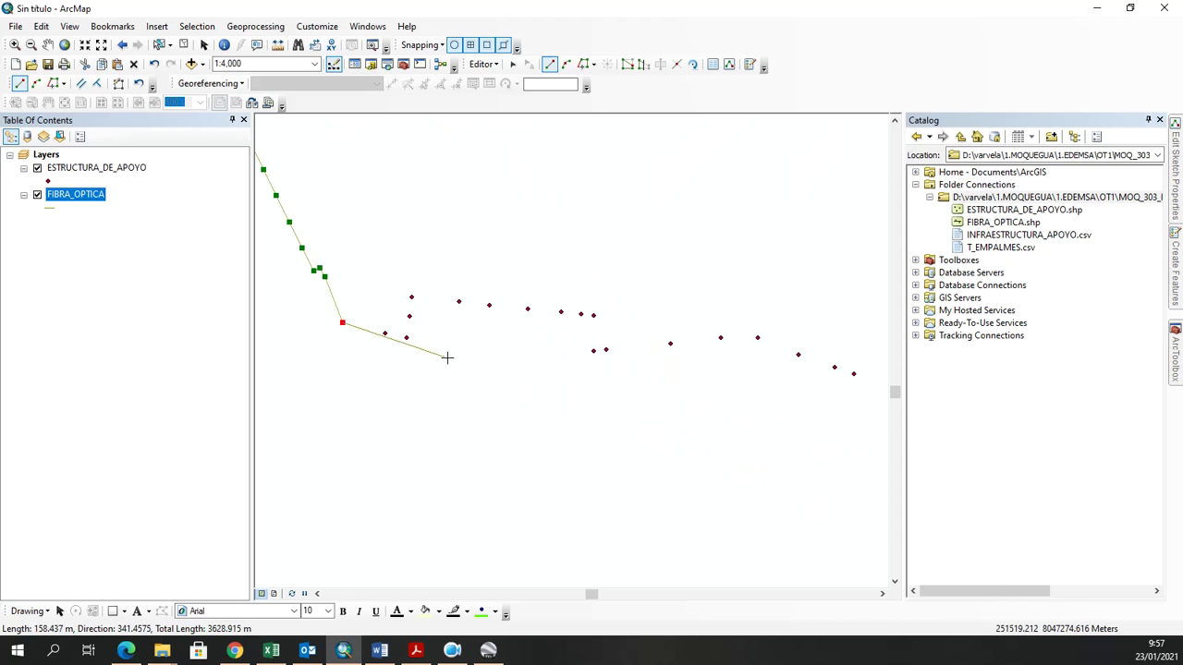
pyautogui.click(384, 332)
pyautogui.click(406, 337)
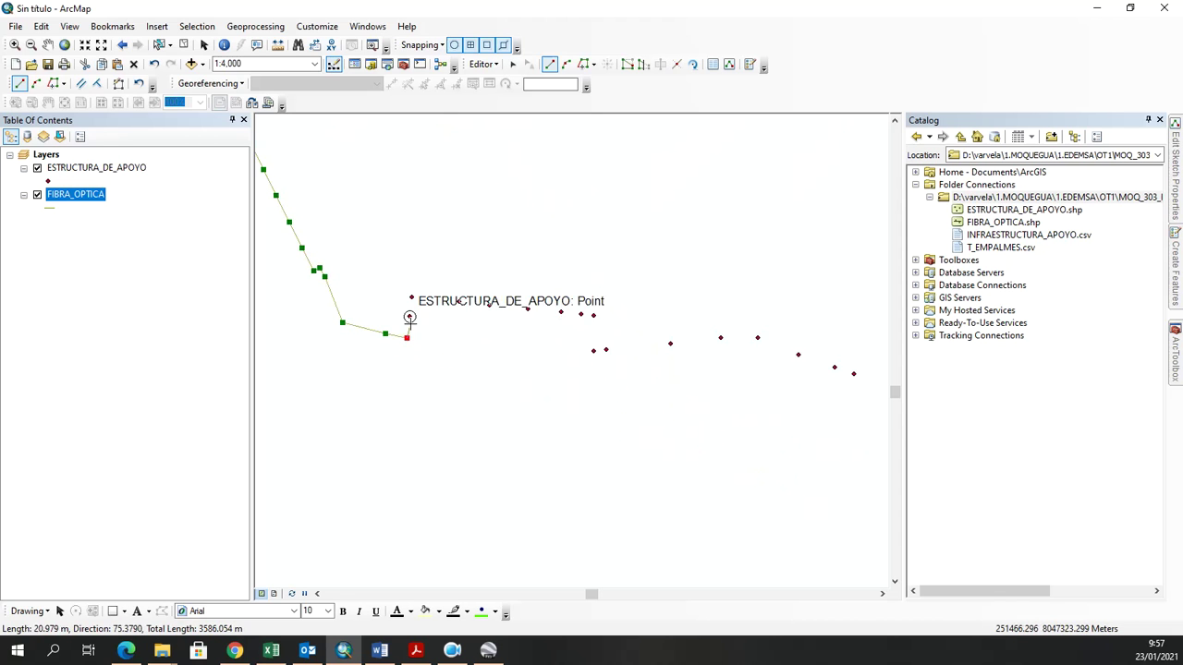
pyautogui.click(410, 317)
pyautogui.click(411, 298)
# Trace the fiber line east along the row of support points to the corner where the route drops south.
pyautogui.click(459, 303)
pyautogui.click(489, 306)
pyautogui.click(529, 309)
pyautogui.click(561, 313)
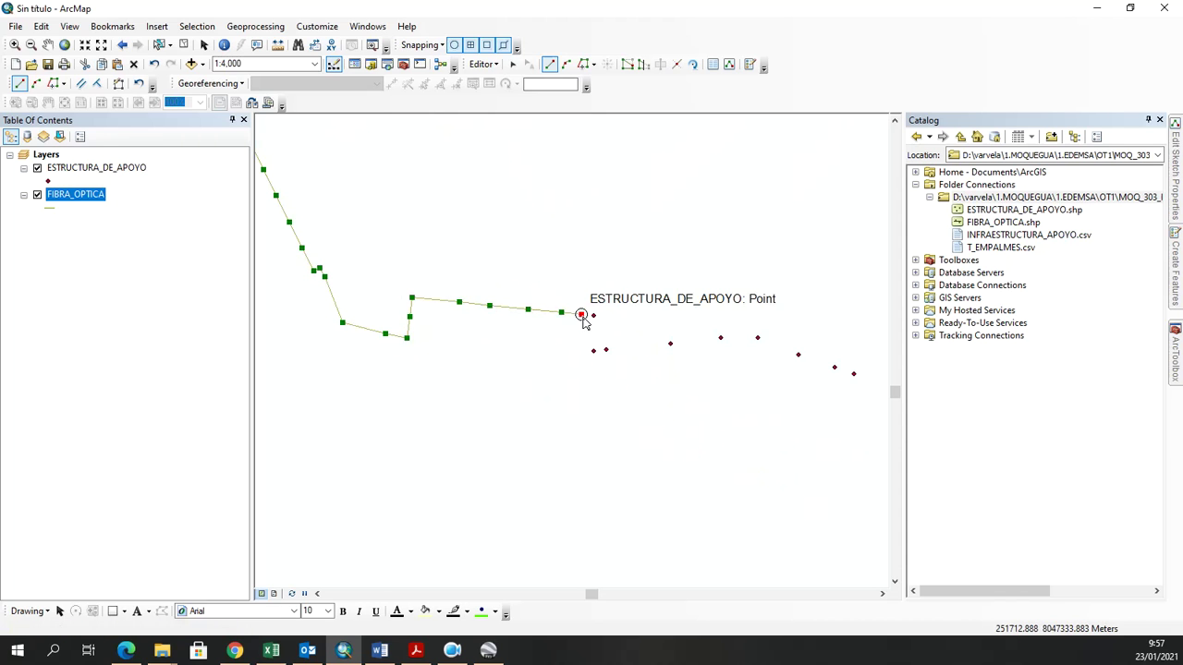
pyautogui.click(593, 317)
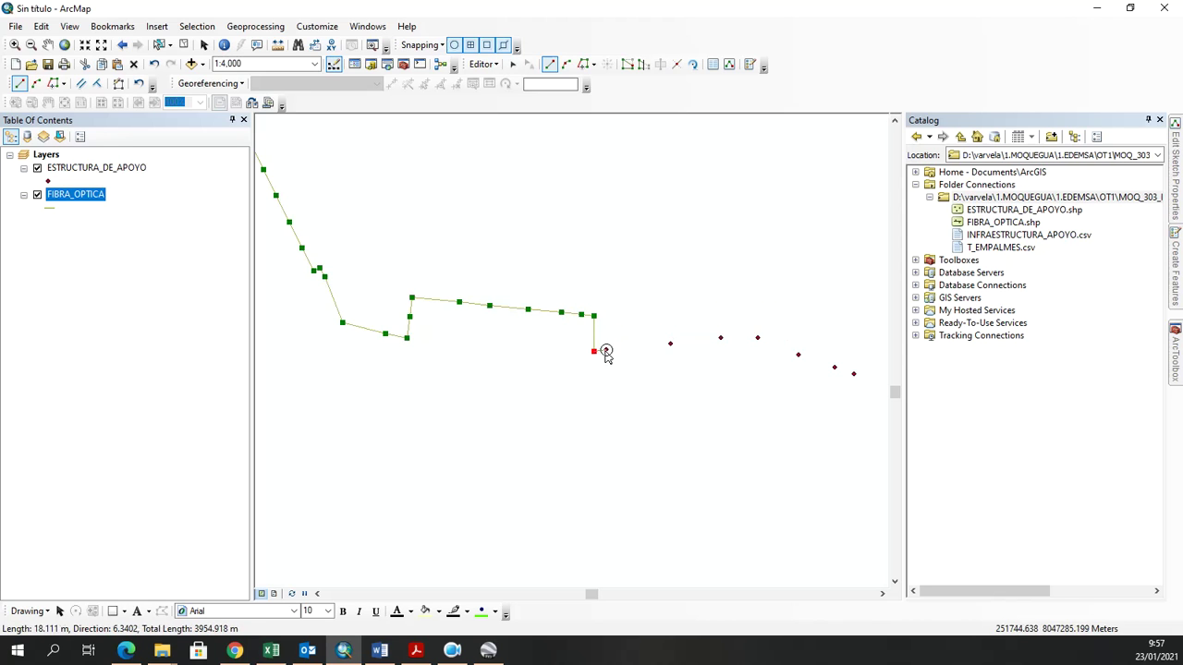
# Take the fiber line across the short southward drop and east along the support points to the start of the southeast descent.
pyautogui.doubleClick(671, 345)
pyautogui.moveTo(773, 404); pyautogui.dragTo(554, 406)
pyautogui.click(495, 341)
pyautogui.click(531, 341)
pyautogui.moveTo(671, 449); pyautogui.dragTo(485, 390)
pyautogui.click(386, 296)
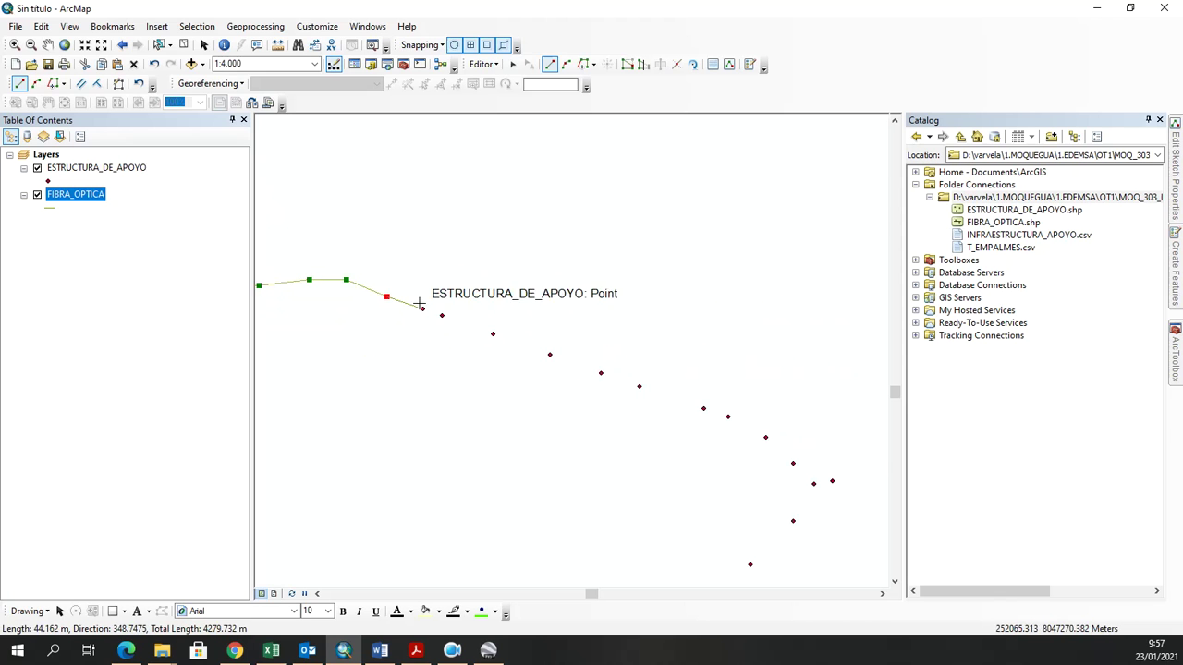
# Snap the fiber line through the support points of the straight southeast descent.
pyautogui.click(422, 309)
pyautogui.click(492, 334)
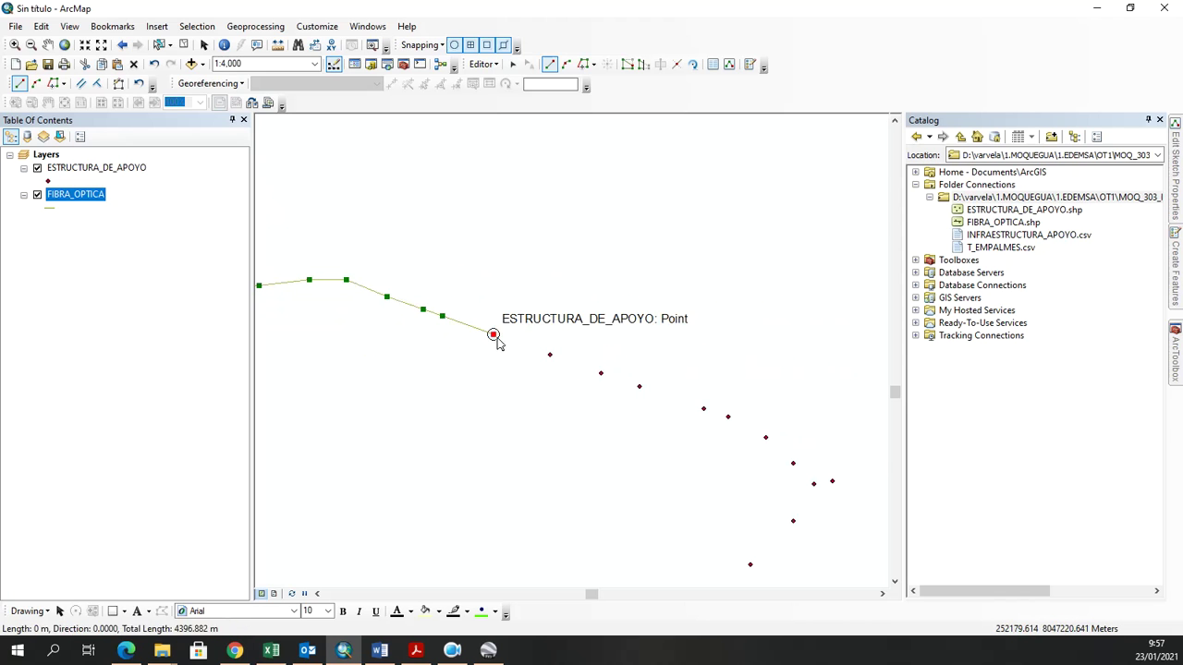
pyautogui.click(550, 355)
pyautogui.click(601, 374)
pyautogui.click(638, 386)
pyautogui.click(704, 408)
# Snap the fiber line through the remaining southeast support points to the easternmost corner point of the route.
pyautogui.moveTo(740, 463); pyautogui.dragTo(571, 388)
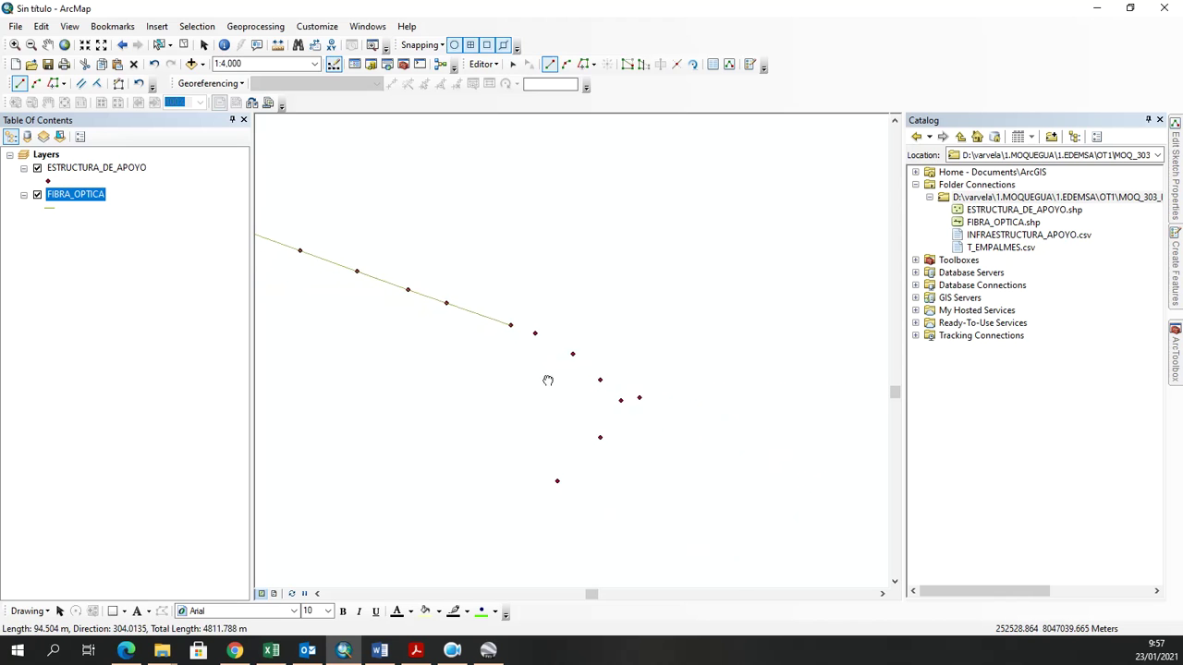
pyautogui.click(572, 356)
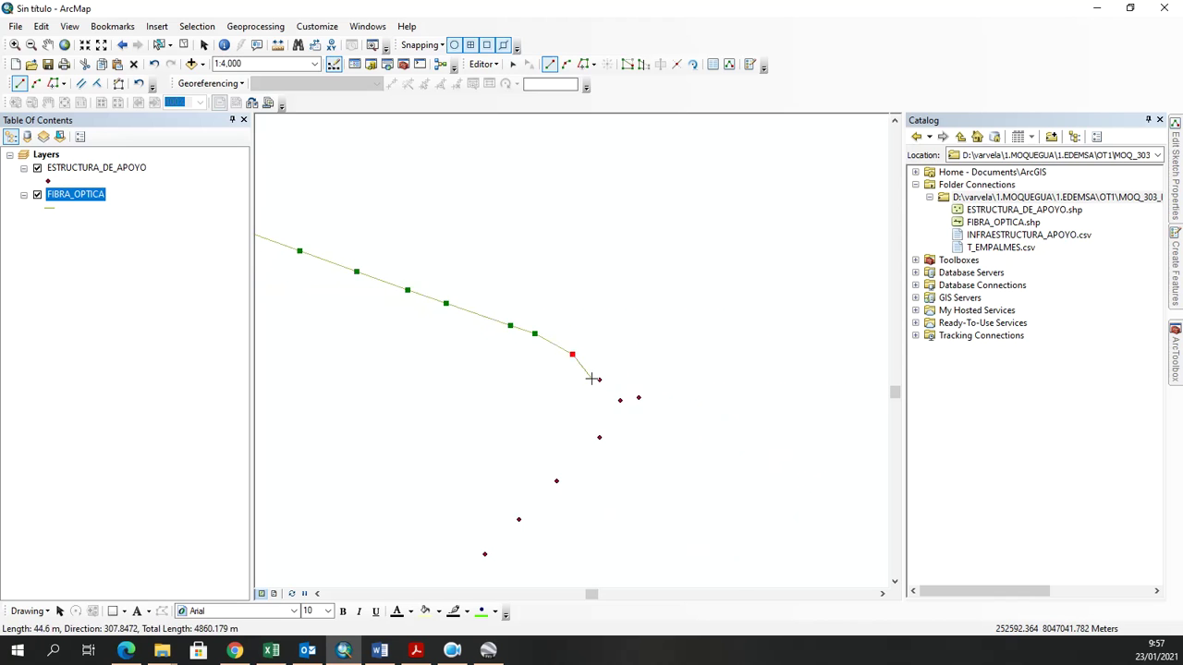
pyautogui.click(599, 380)
pyautogui.moveTo(579, 417); pyautogui.dragTo(726, 232)
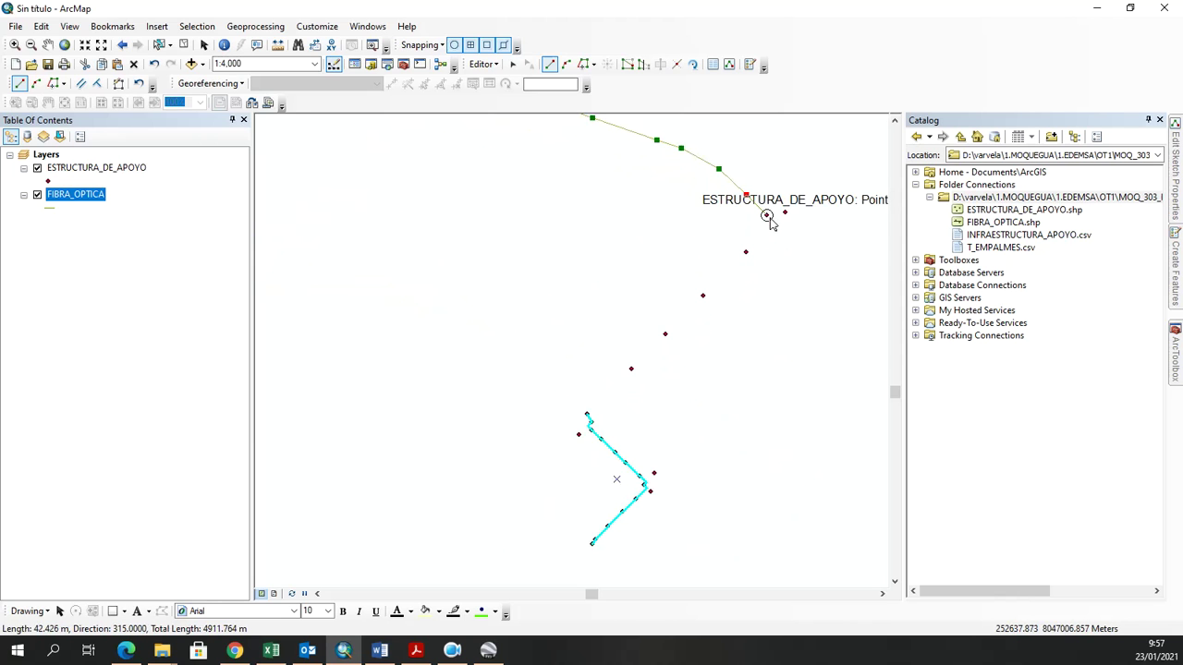
pyautogui.click(767, 215)
pyautogui.click(785, 212)
# Trace the fiber line southwest through the support points to the end of the existing zigzag fiber segment and finish the sketch.
pyautogui.click(746, 252)
pyautogui.click(703, 296)
pyautogui.click(666, 335)
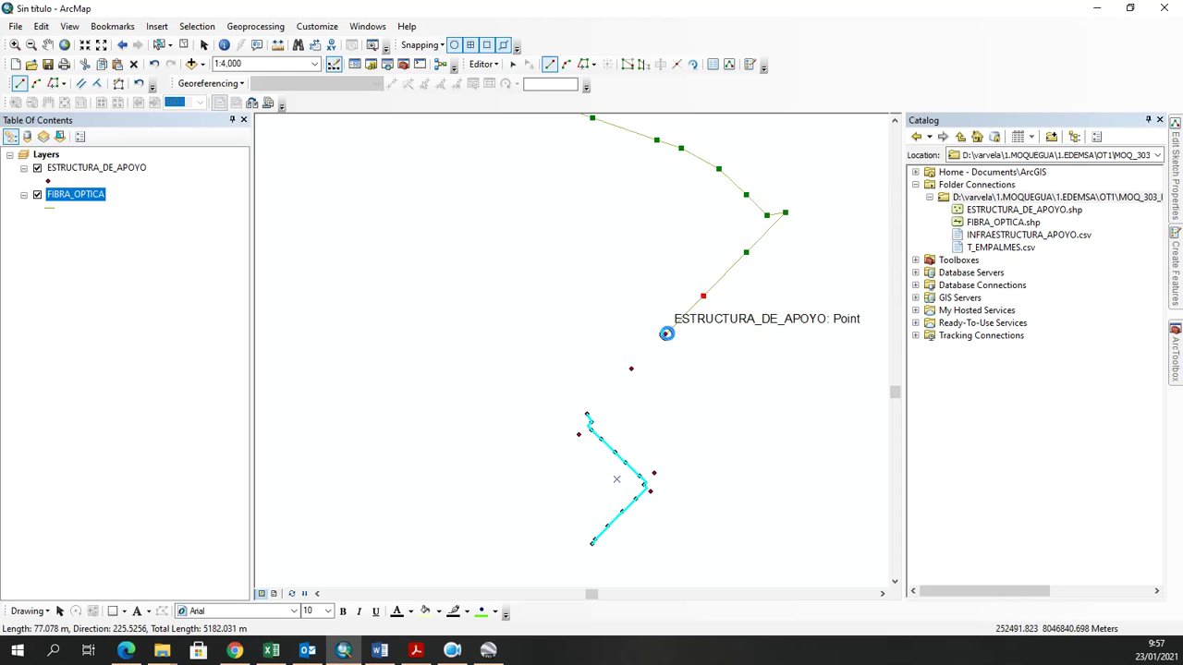
pyautogui.click(631, 370)
pyautogui.click(587, 415)
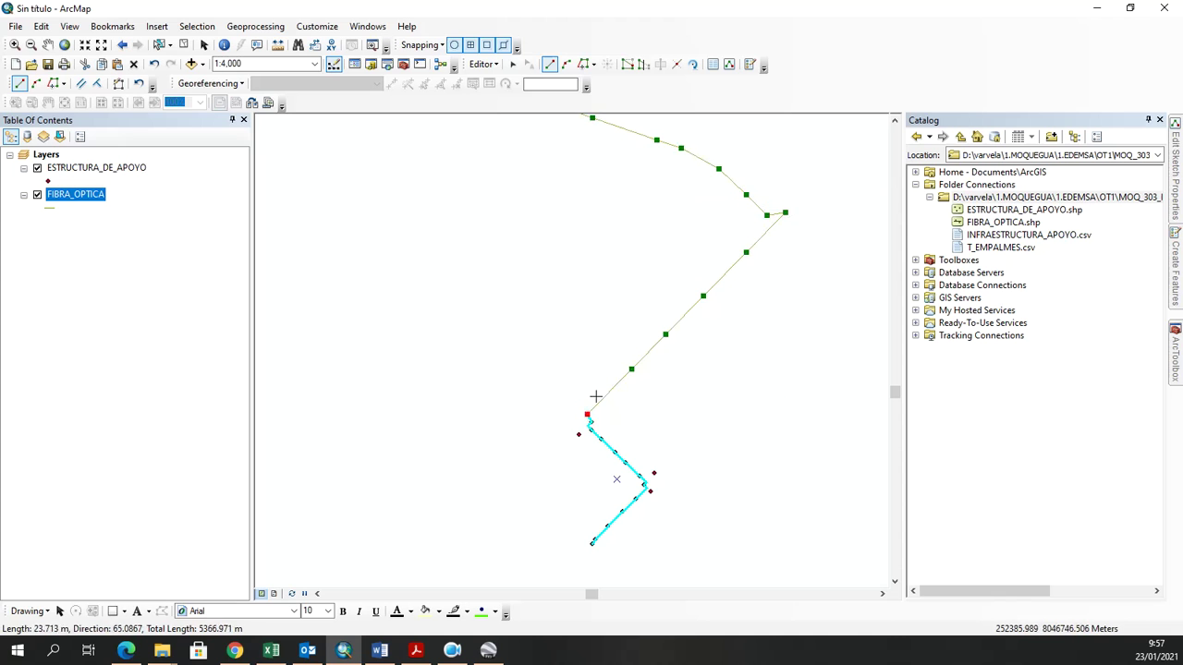
pyautogui.rightClick(754, 322)
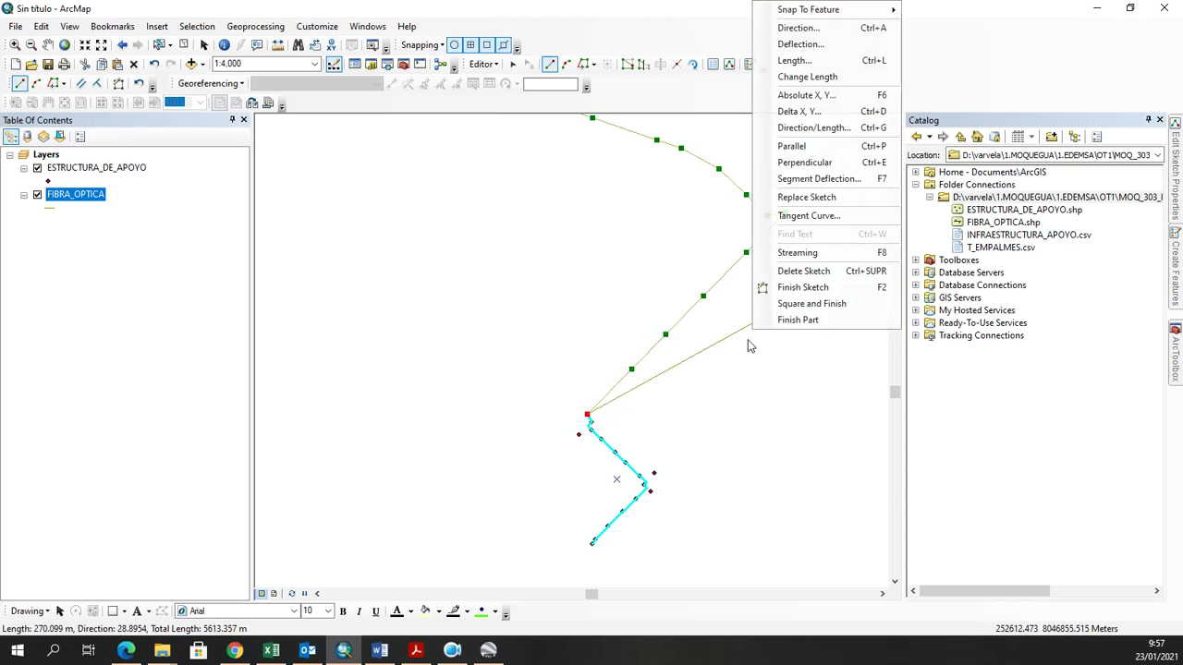
pyautogui.click(767, 284)
# Switch to Google Earth Pro and check the MOQ_303_ILO_ED_ILO route against the digitized line.
pyautogui.moveTo(766, 272); pyautogui.dragTo(594, 343)
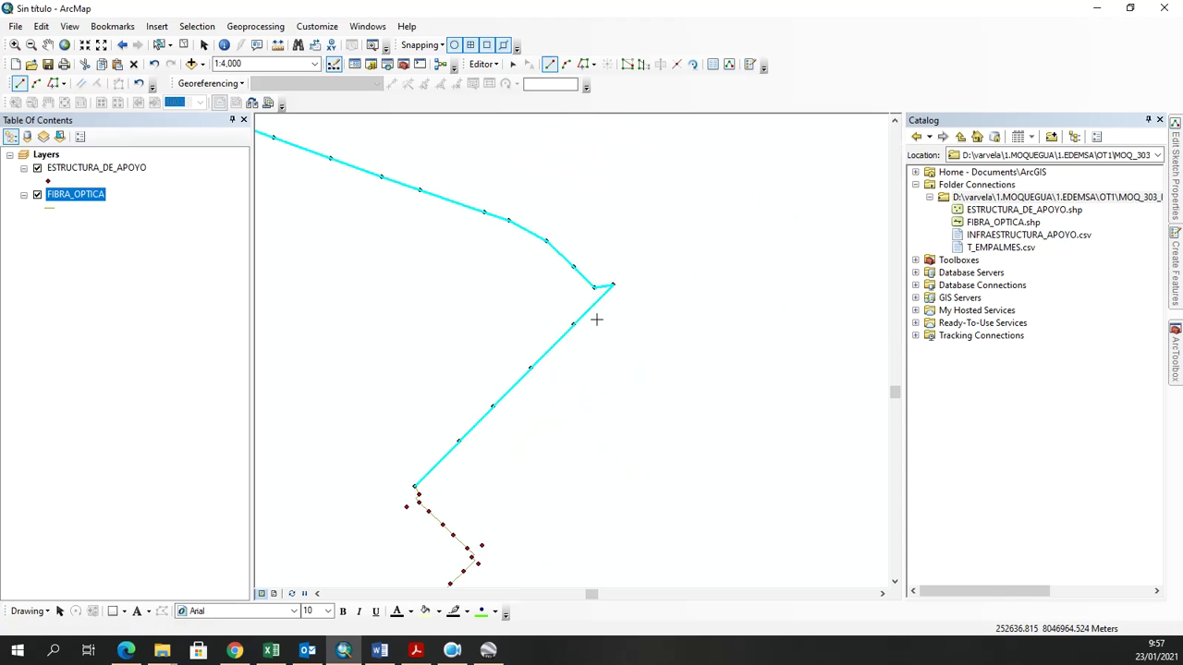
pyautogui.click(488, 650)
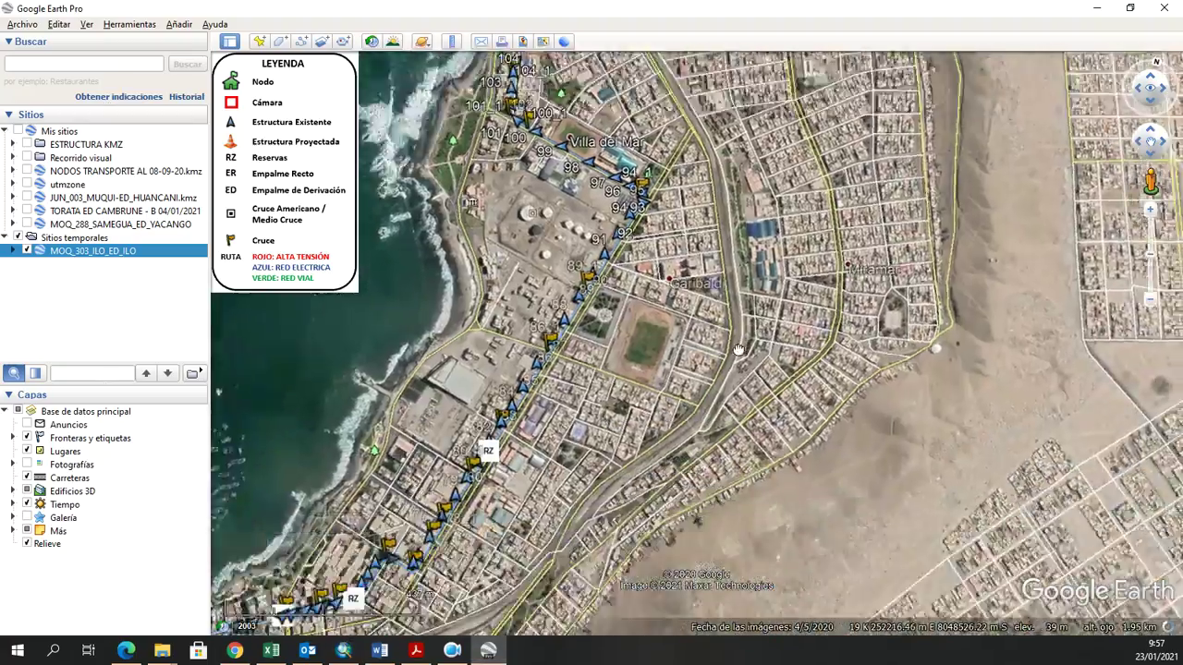
pyautogui.scroll(5, 636, 237)
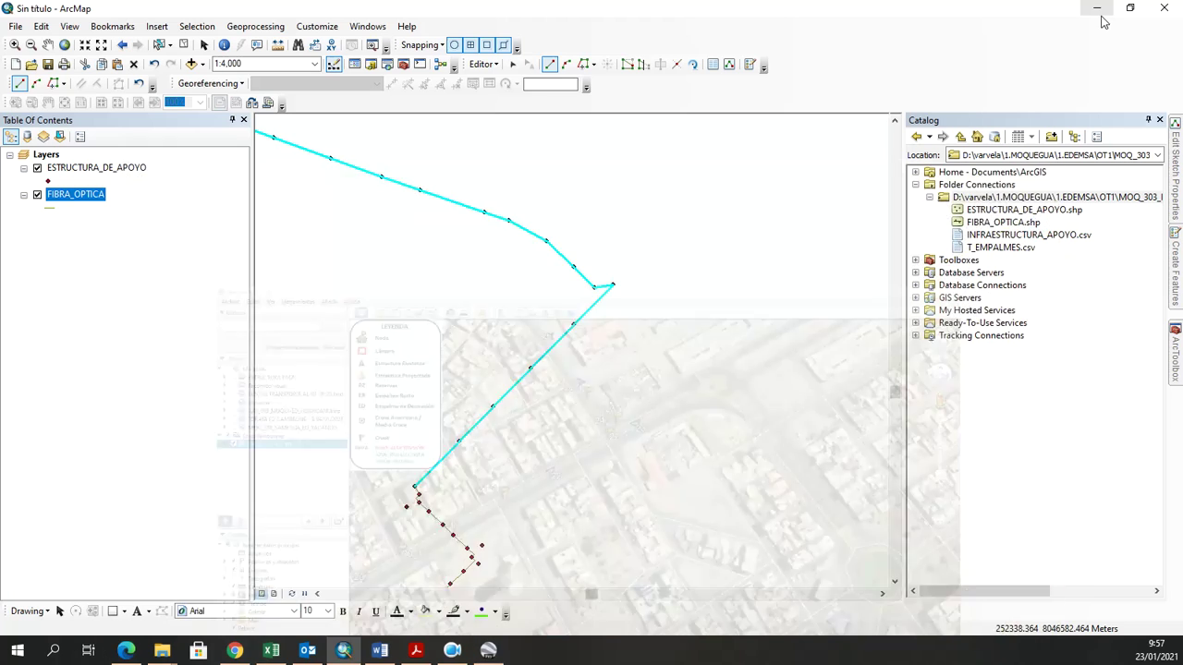
pyautogui.click(1099, 7)
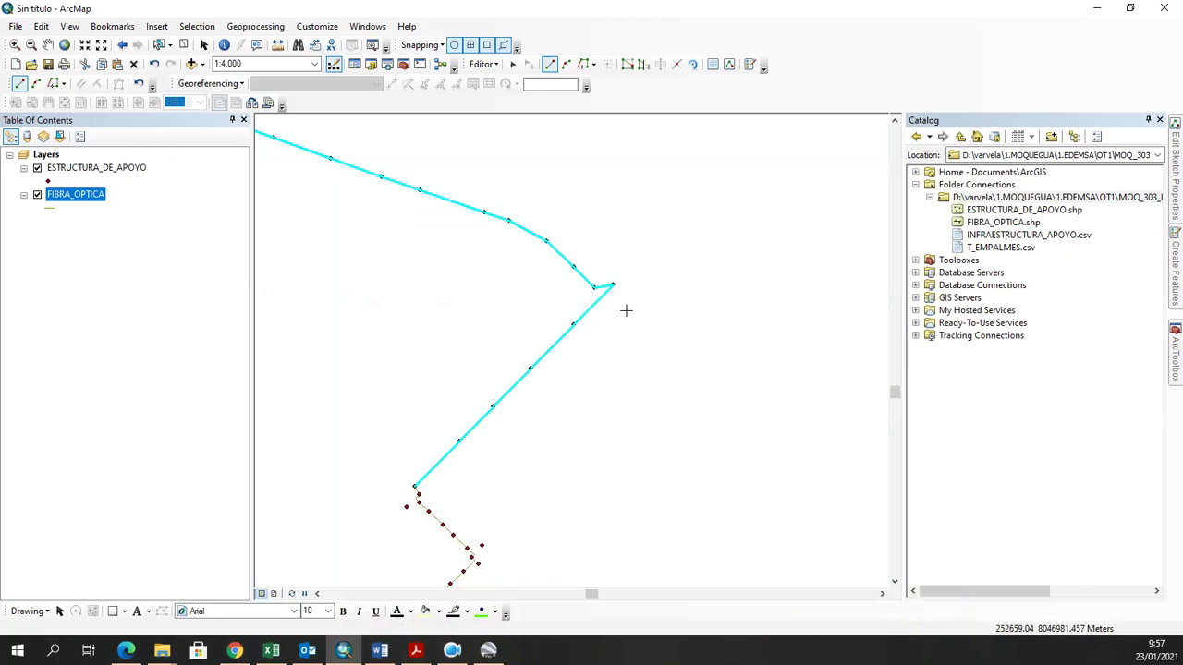
# Examine the full course of the digitized fiber line on the map for completeness.
pyautogui.moveTo(595, 388); pyautogui.dragTo(666, 486)
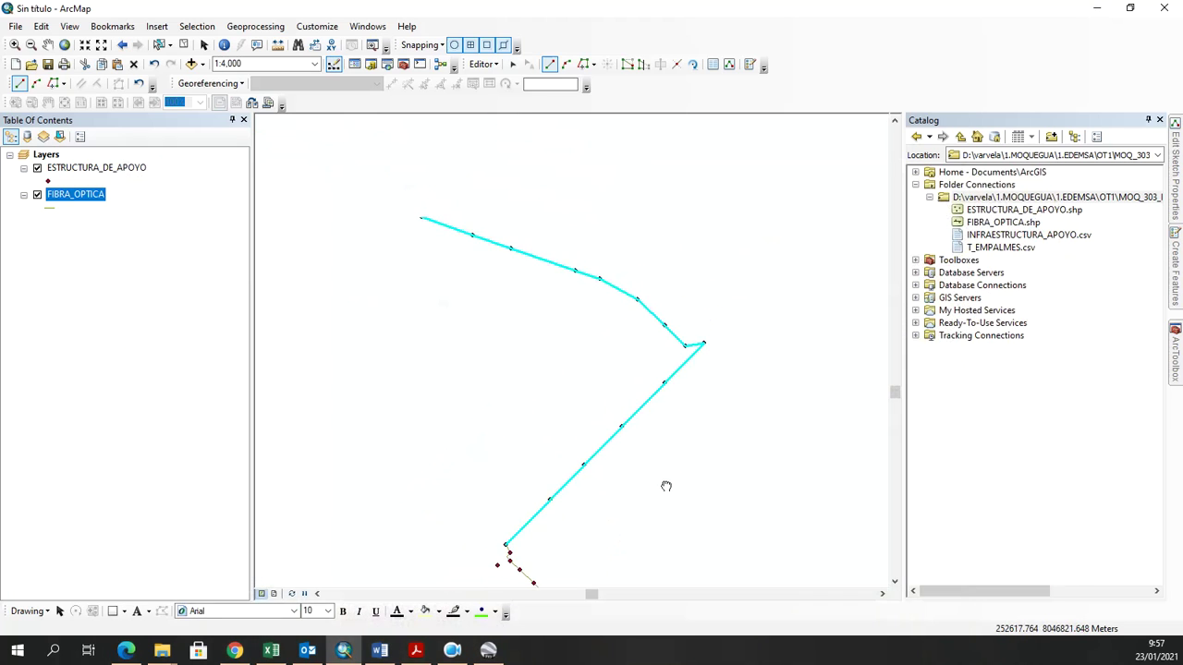
pyautogui.moveTo(673, 436); pyautogui.dragTo(717, 448)
pyautogui.scroll(2, 575, 391)
pyautogui.scroll(-2, 575, 371)
pyautogui.scroll(-3, 575, 366)
pyautogui.scroll(-1, 527, 364)
pyautogui.moveTo(527, 275); pyautogui.dragTo(503, 430)
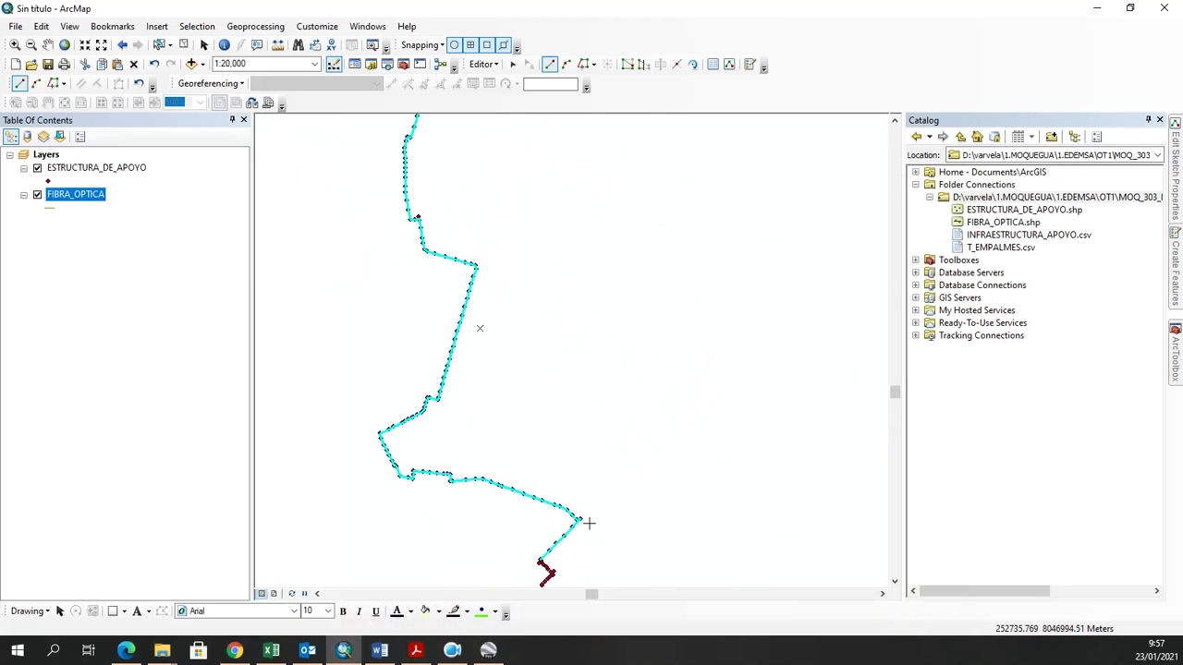
pyautogui.scroll(-1, 549, 398)
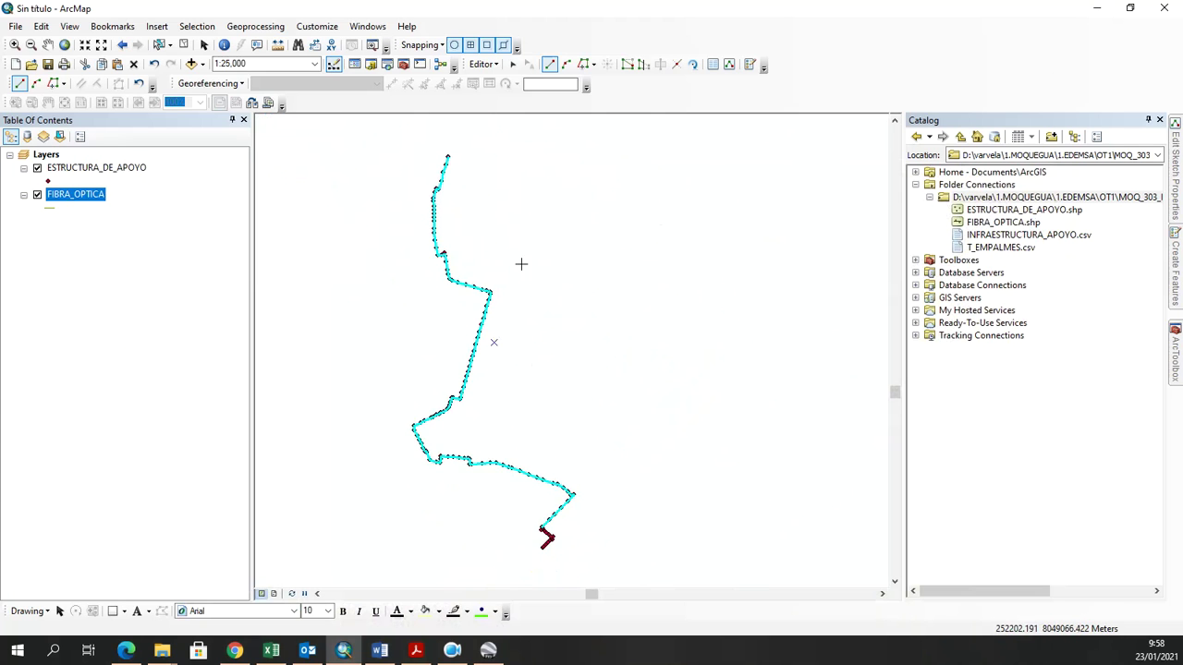
# Stop editing, keeping the edits, and open the attribute table of the FIBRA_OPTICA layer.
pyautogui.click(480, 64)
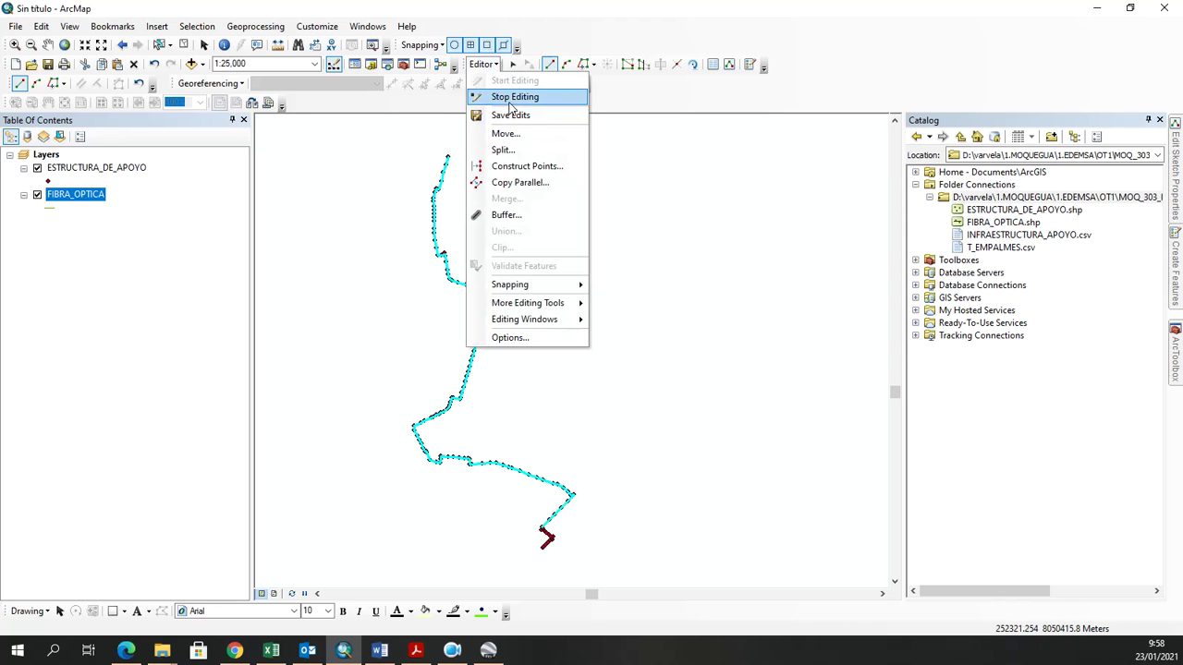
pyautogui.click(515, 98)
pyautogui.click(534, 372)
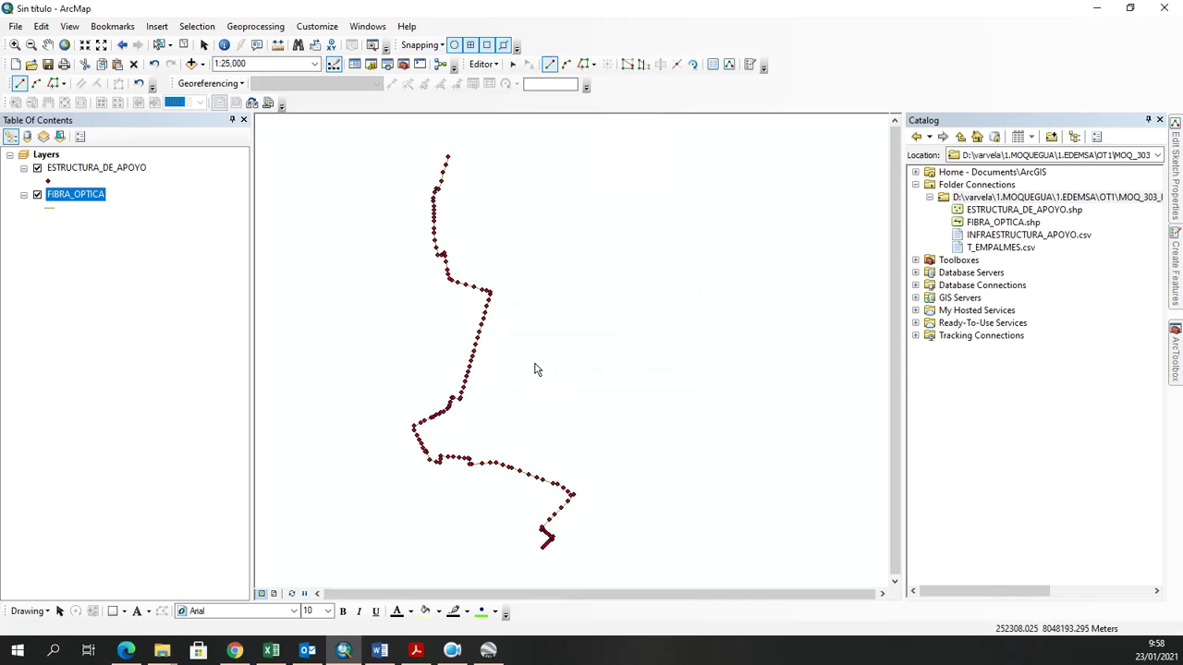
pyautogui.rightClick(78, 203)
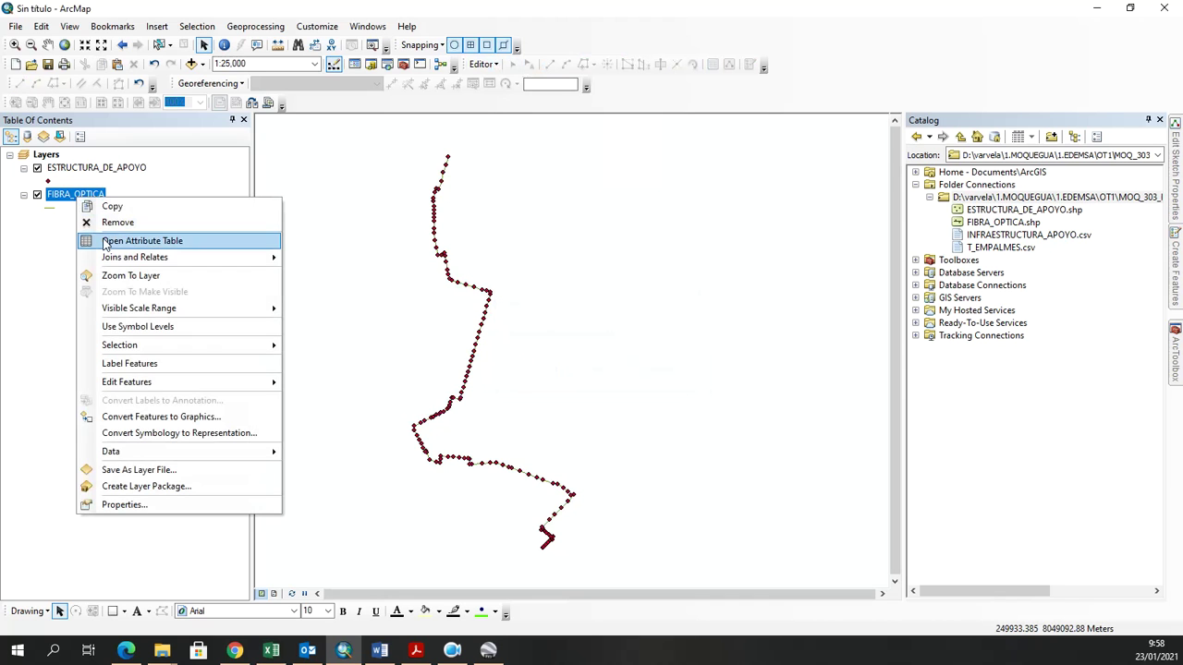
pyautogui.click(135, 242)
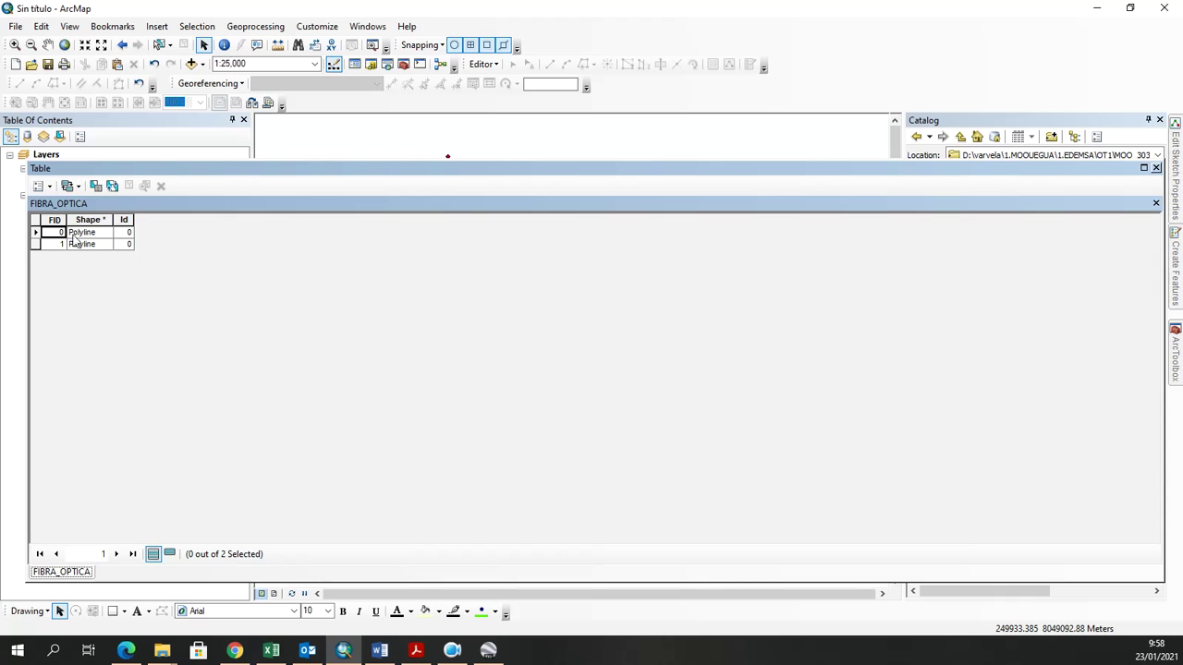
pyautogui.click(128, 244)
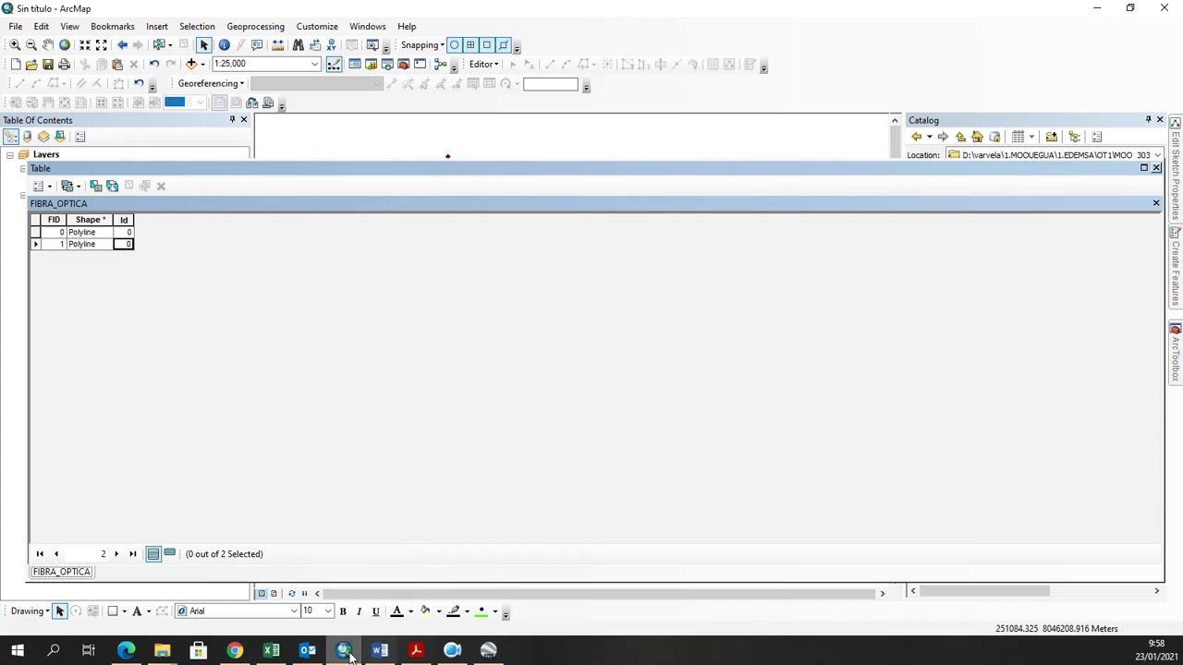
# Consult the shapes manual PDF in Acrobat Reader for the attribute fields required in the FIBRA_OPTICA shapefile.
pyautogui.click(274, 651)
pyautogui.click(635, 412)
pyautogui.press('Escape')
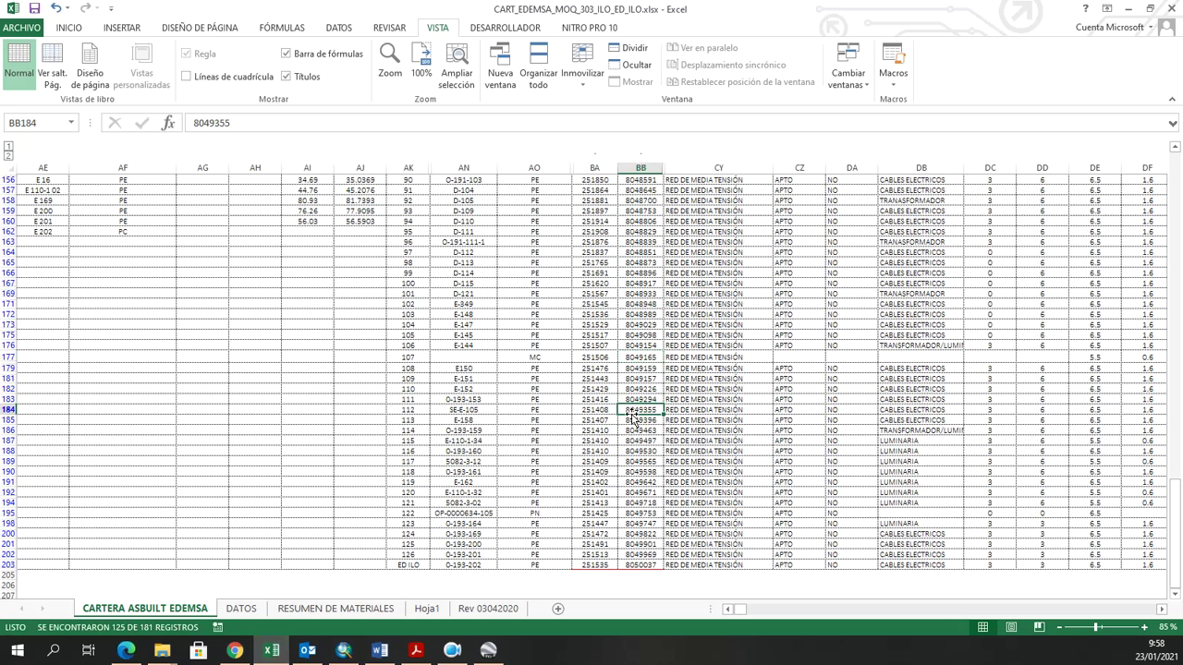
pyautogui.click(416, 651)
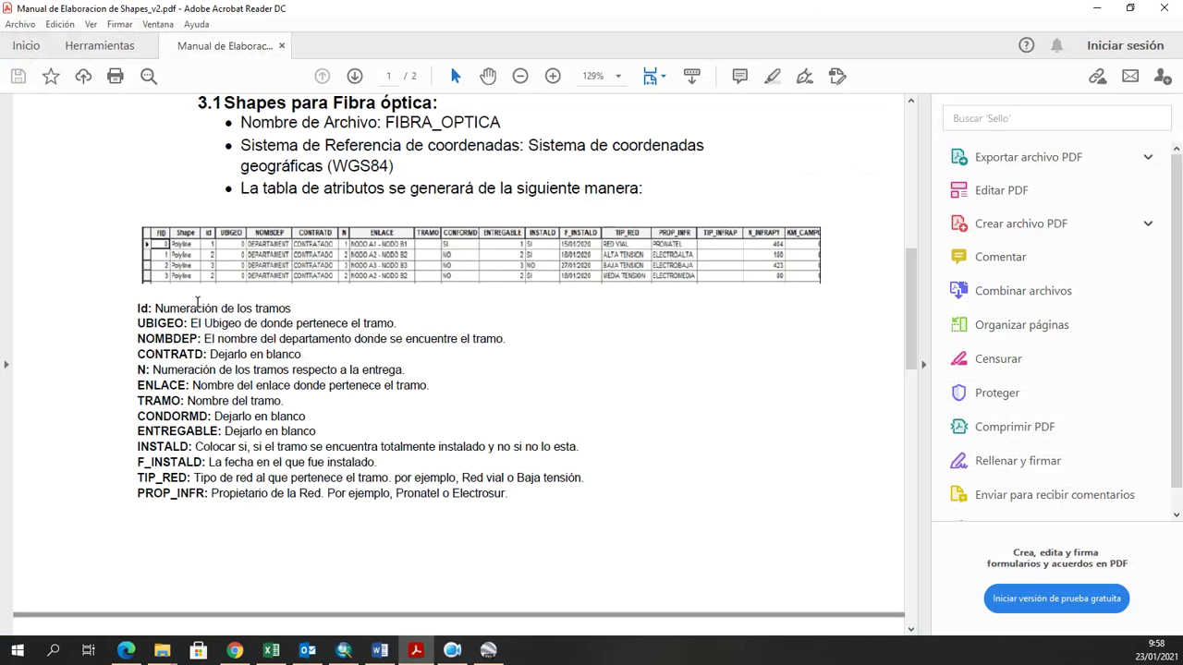
pyautogui.moveTo(628, 9); pyautogui.dragTo(600, 9)
pyautogui.scroll(-5, 277, 476)
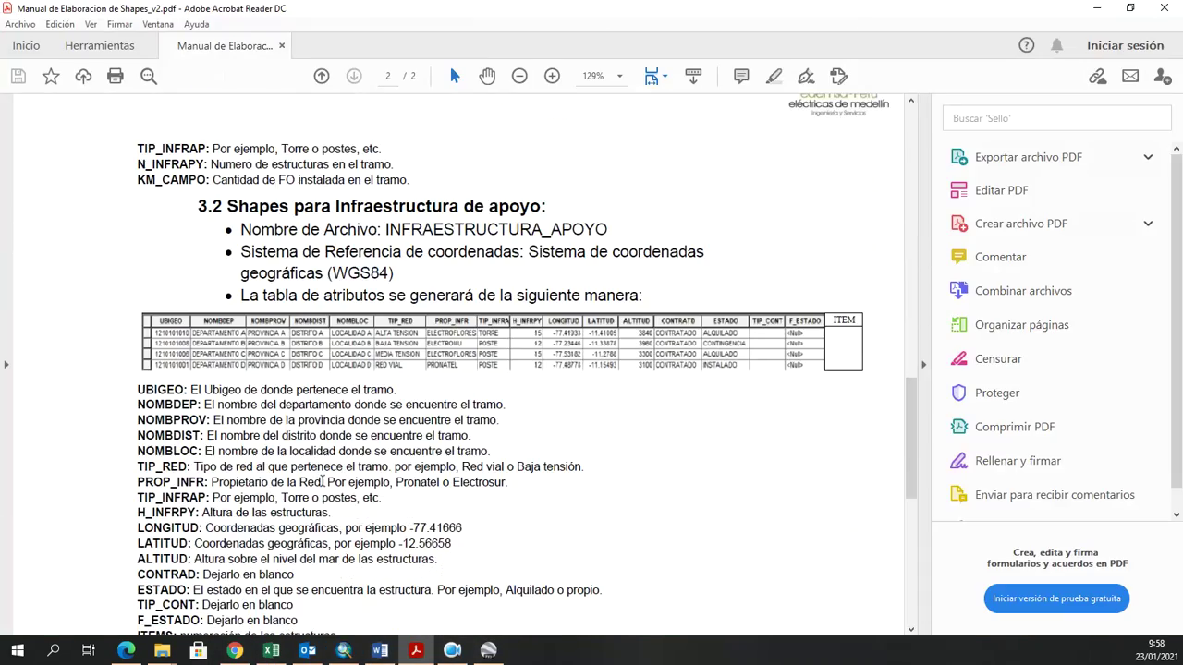
pyautogui.hotkey('alt', 'Tab')
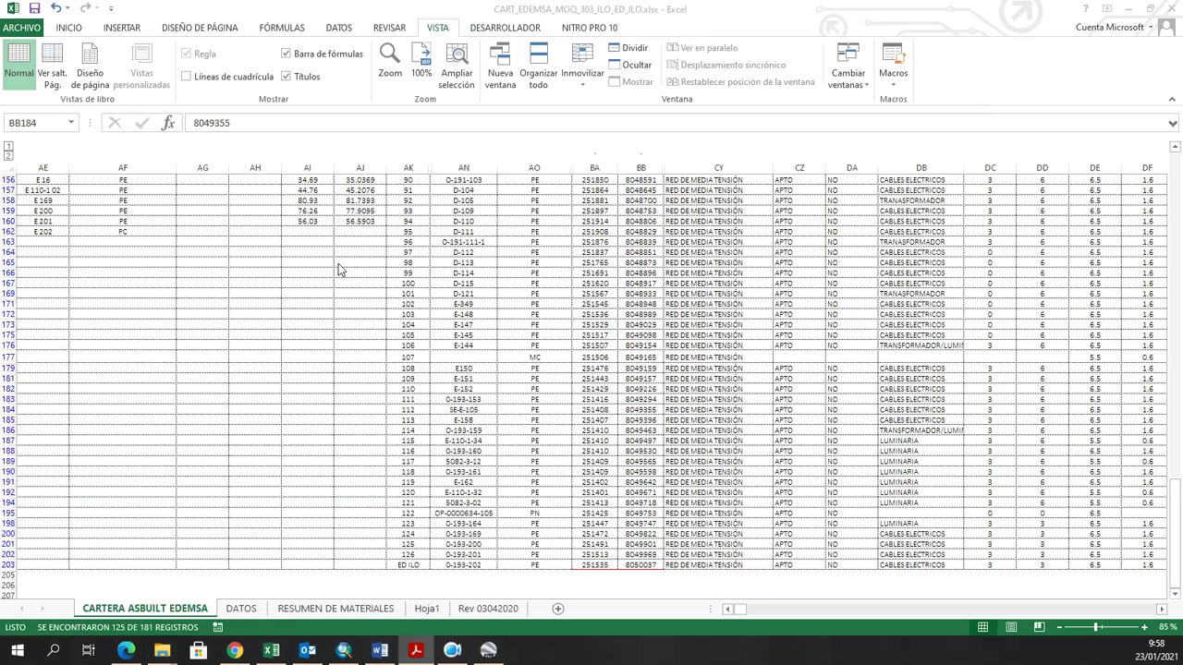
# Switch back to ArcMap and add a Text field named UBIGEO to the FIBRA_OPTICA table.
pyautogui.click(343, 650)
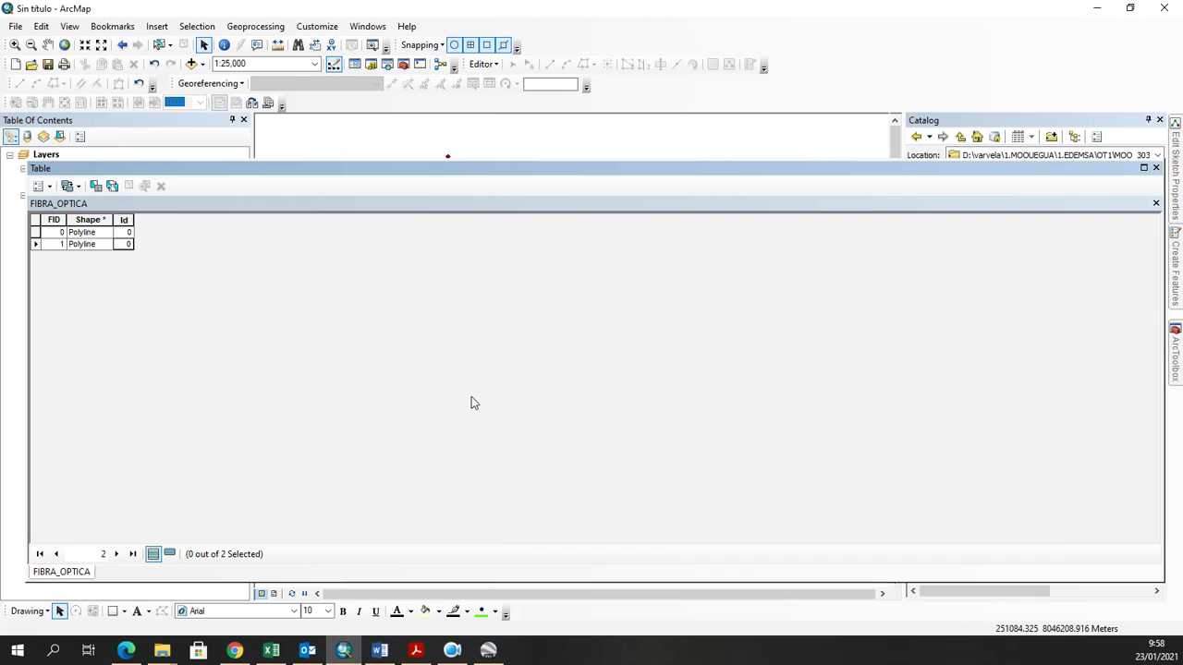
pyautogui.click(39, 185)
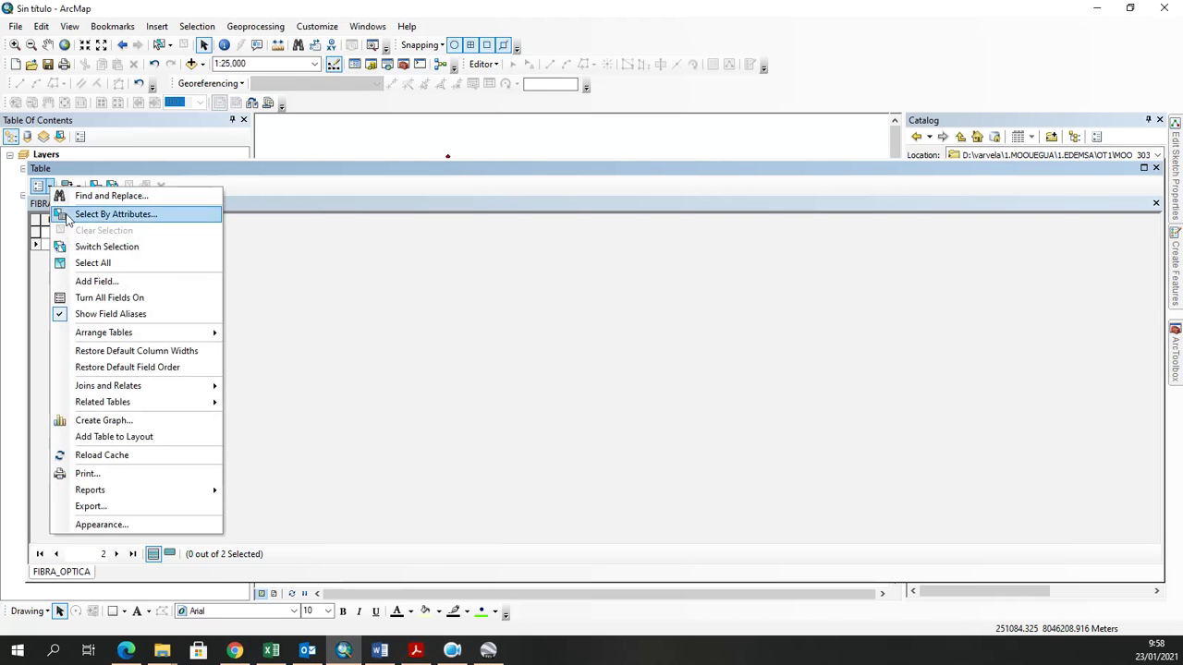
pyautogui.click(96, 281)
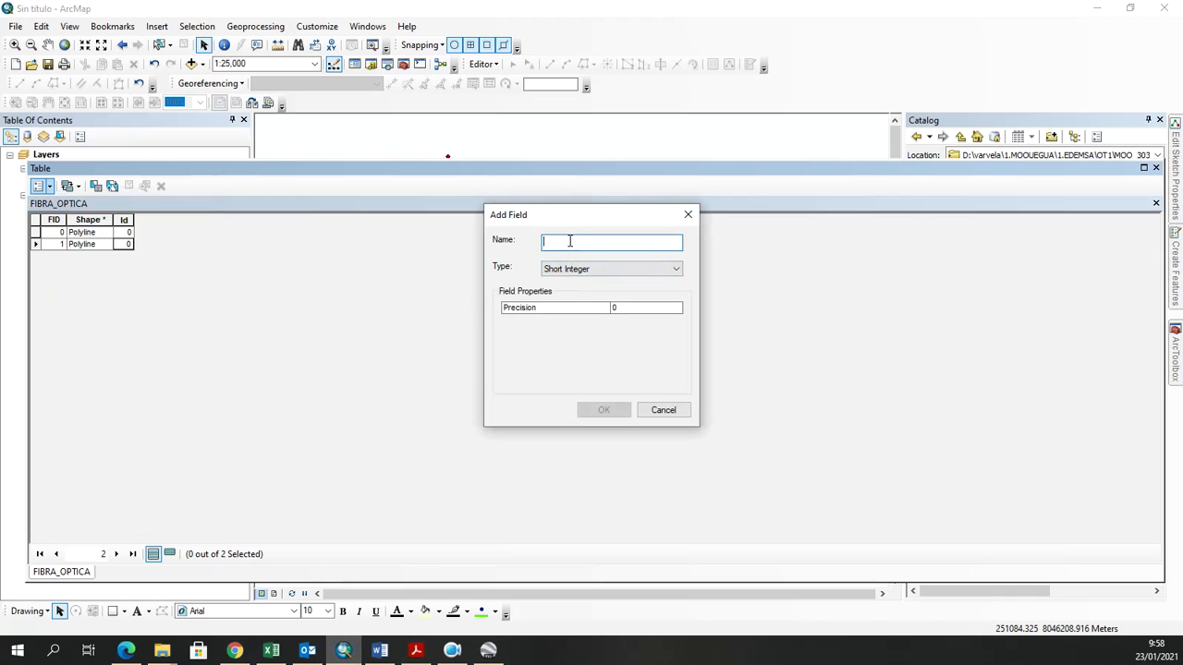
pyautogui.write('UBIGEO')
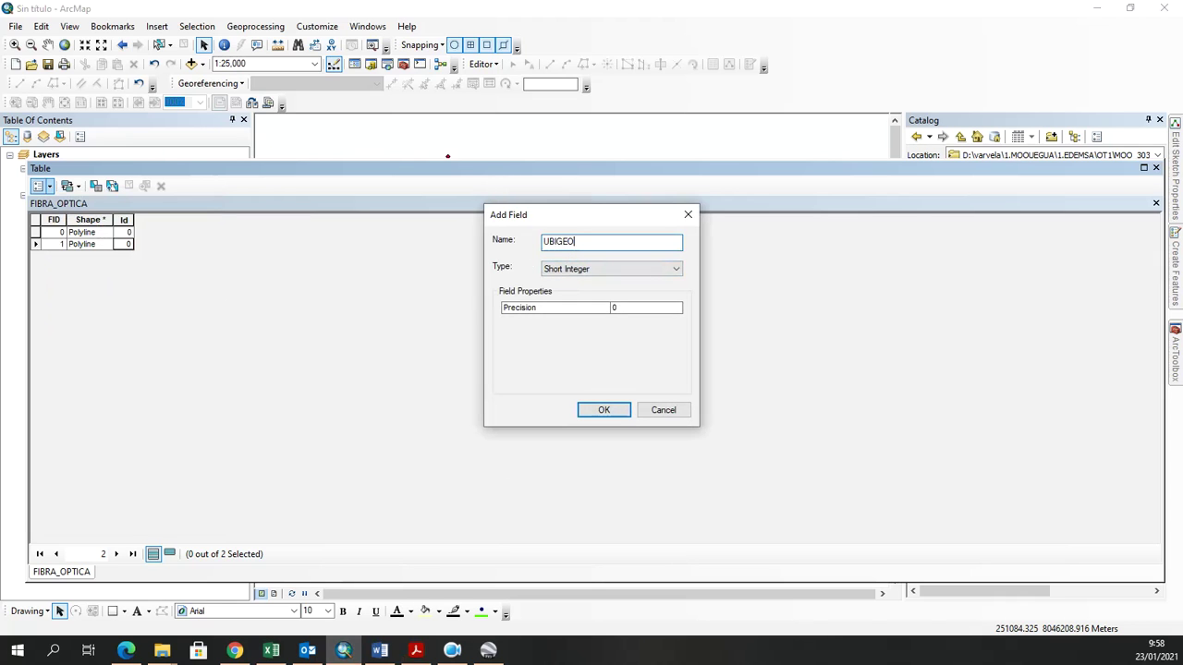
pyautogui.click(578, 271)
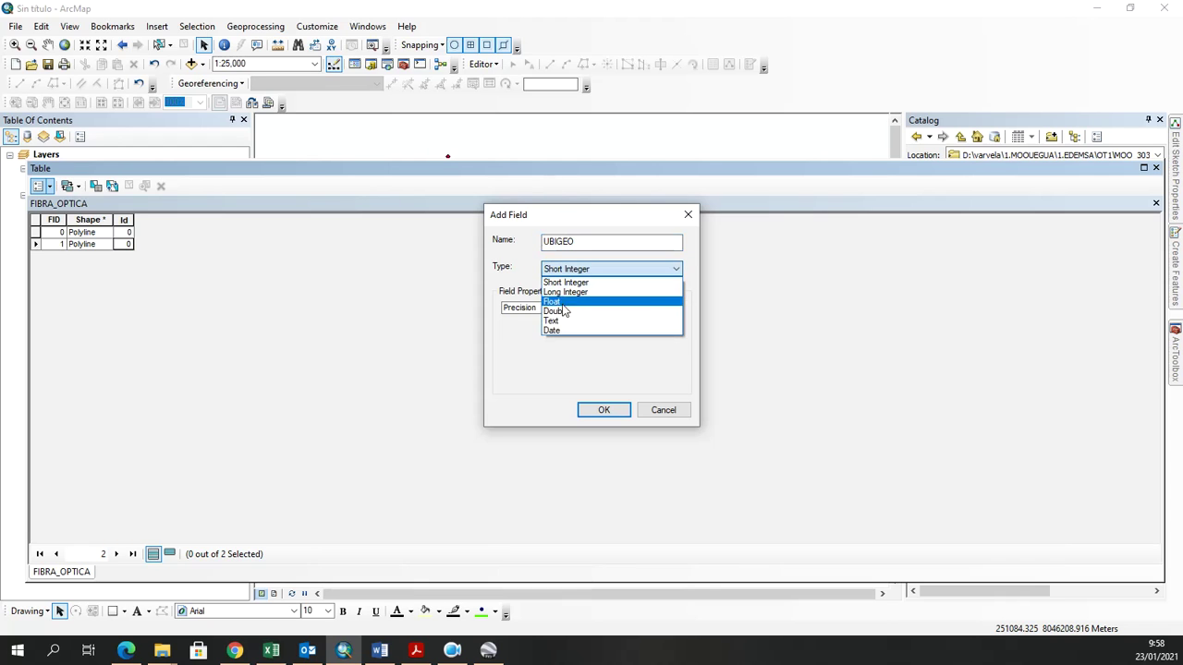
pyautogui.click(560, 321)
pyautogui.click(604, 410)
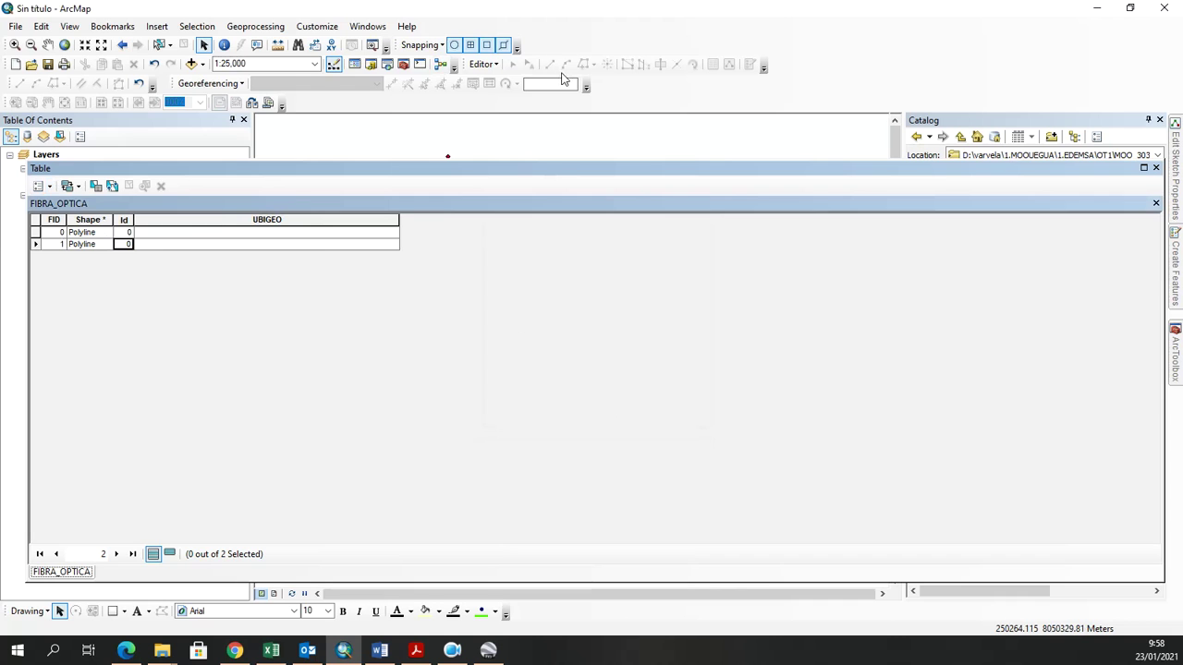
# Add a Text field named NOMBDEP to the FIBRA_OPTICA table, taking the name from the sticky note's field list.
pyautogui.click(51, 187)
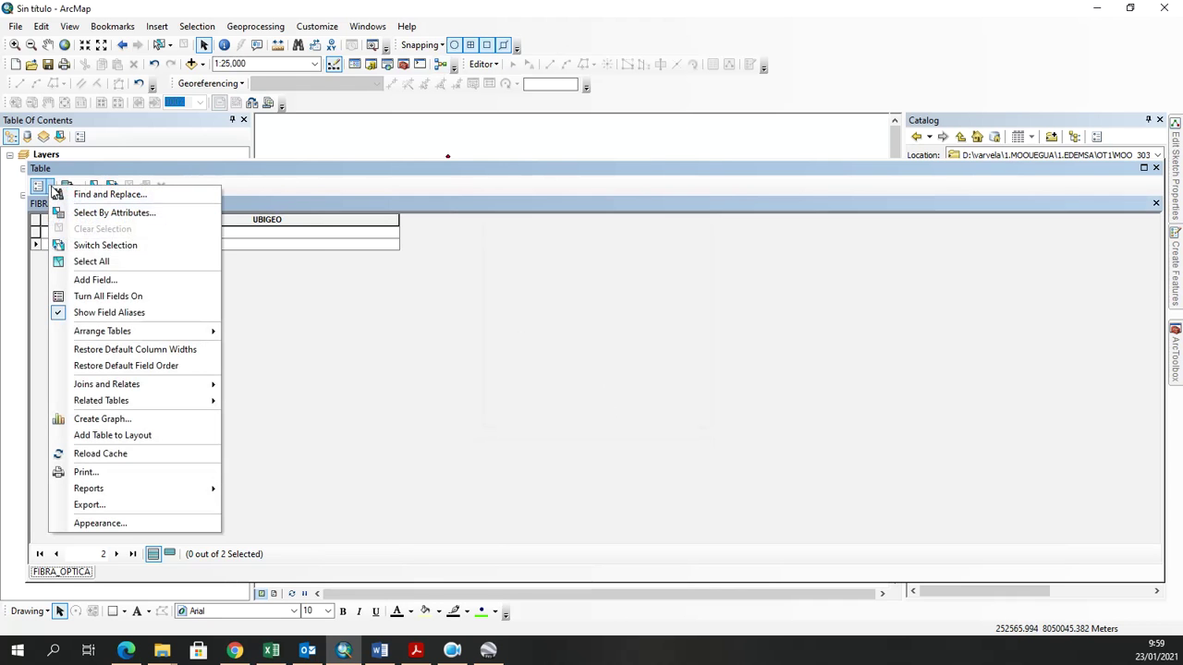
pyautogui.click(129, 280)
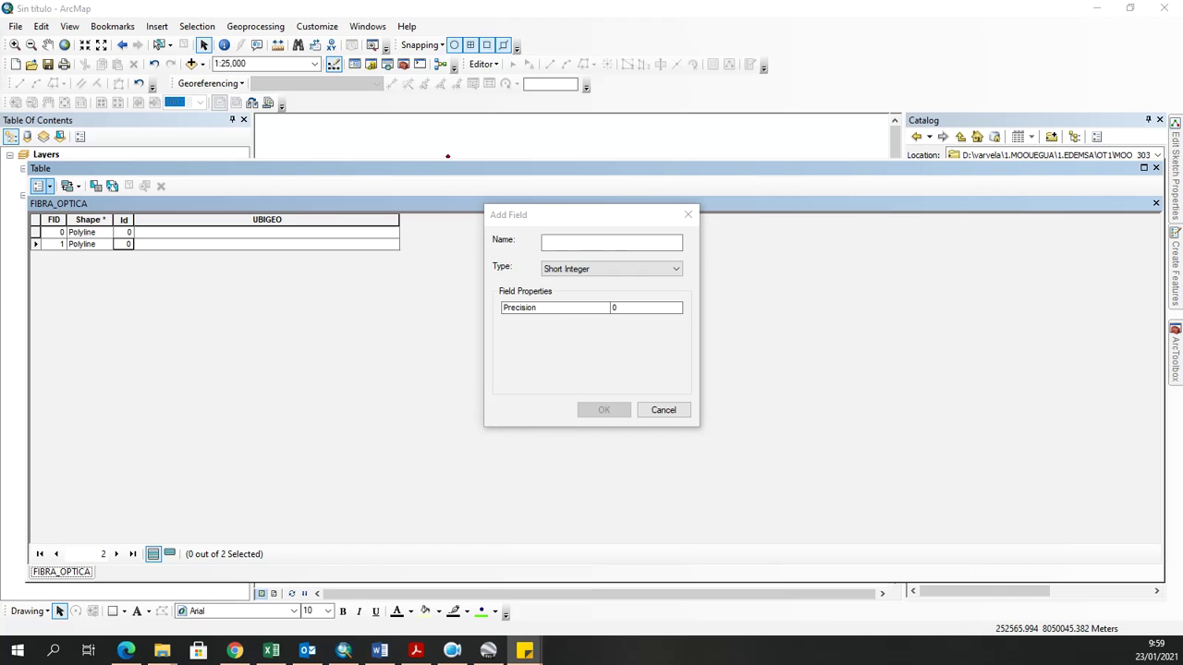
pyautogui.moveTo(768, 83); pyautogui.dragTo(1041, 30)
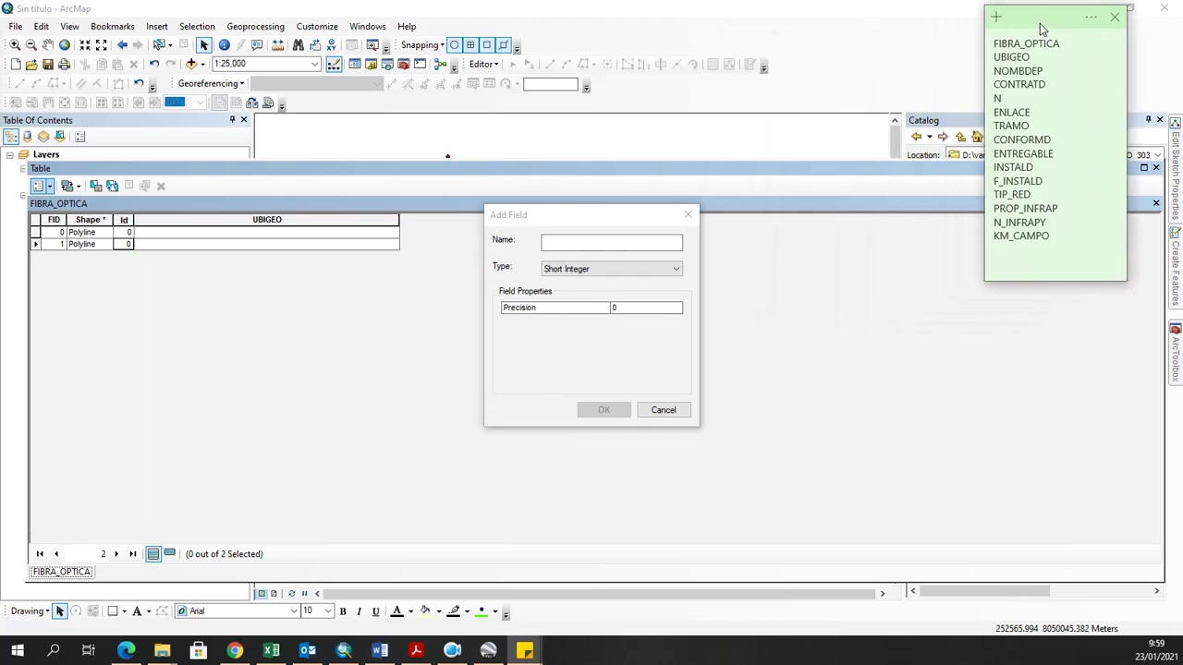
pyautogui.doubleClick(985, 71)
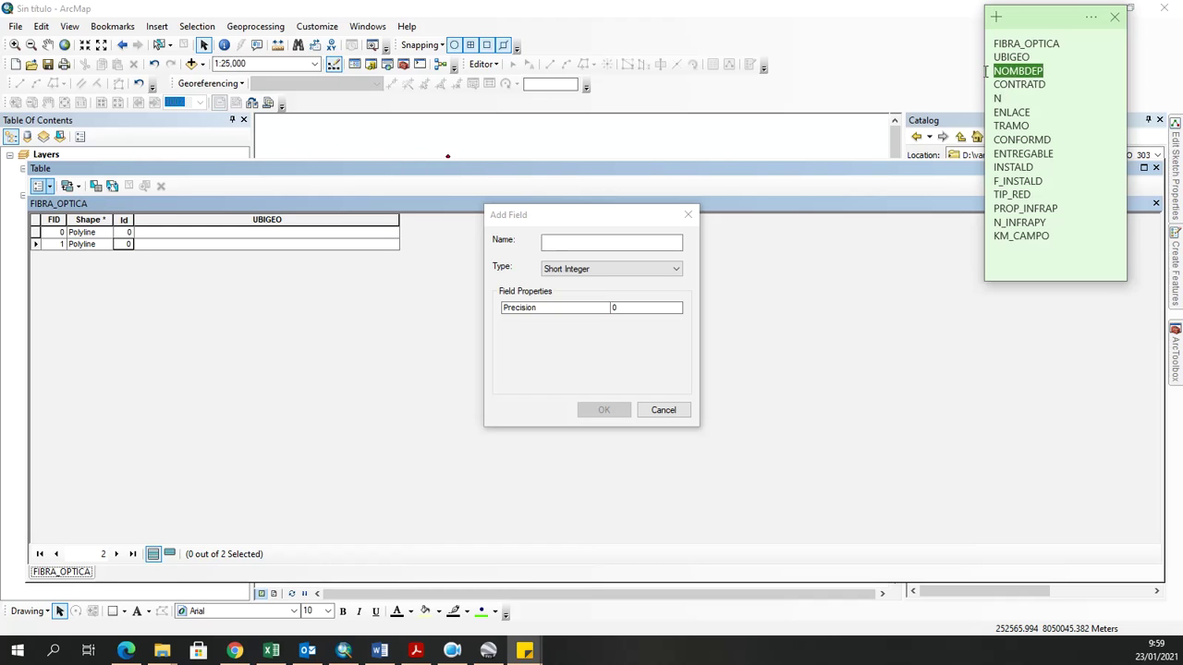
pyautogui.click(591, 244)
pyautogui.hotkey('ctrl', 'v')
pyautogui.click(594, 269)
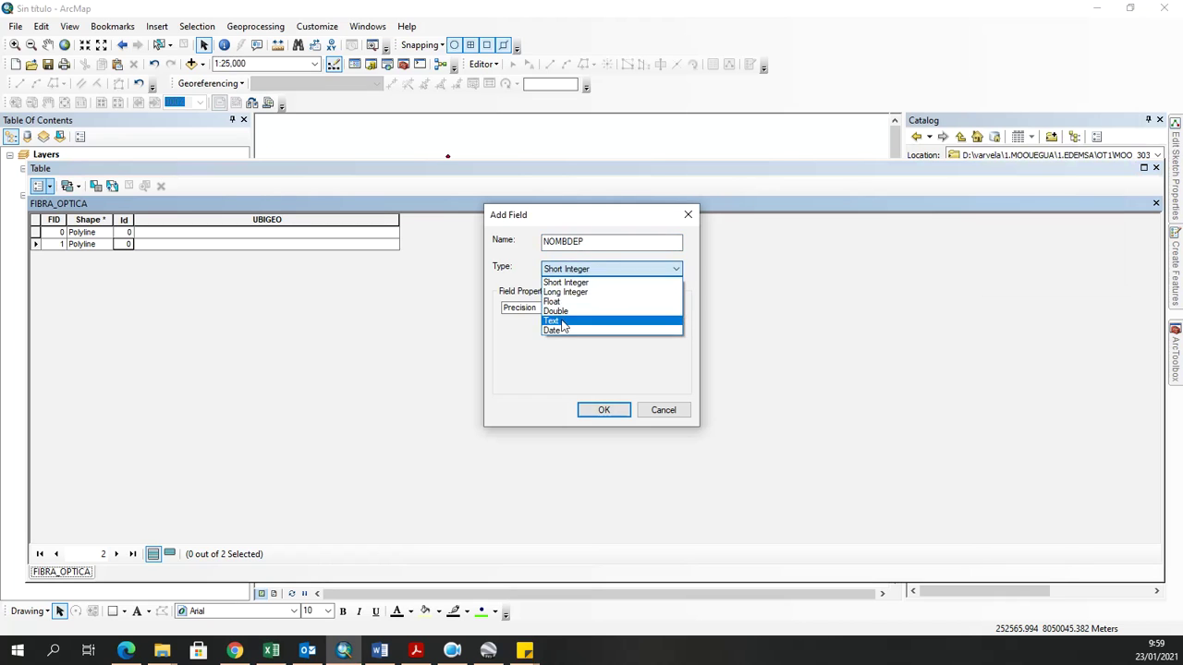
pyautogui.click(564, 321)
pyautogui.click(605, 411)
# Add a Text field named CONTRATD to the FIBRA_OPTICA table, copying the name from the sticky note's field list.
pyautogui.hotkey('alt', 'Tab')
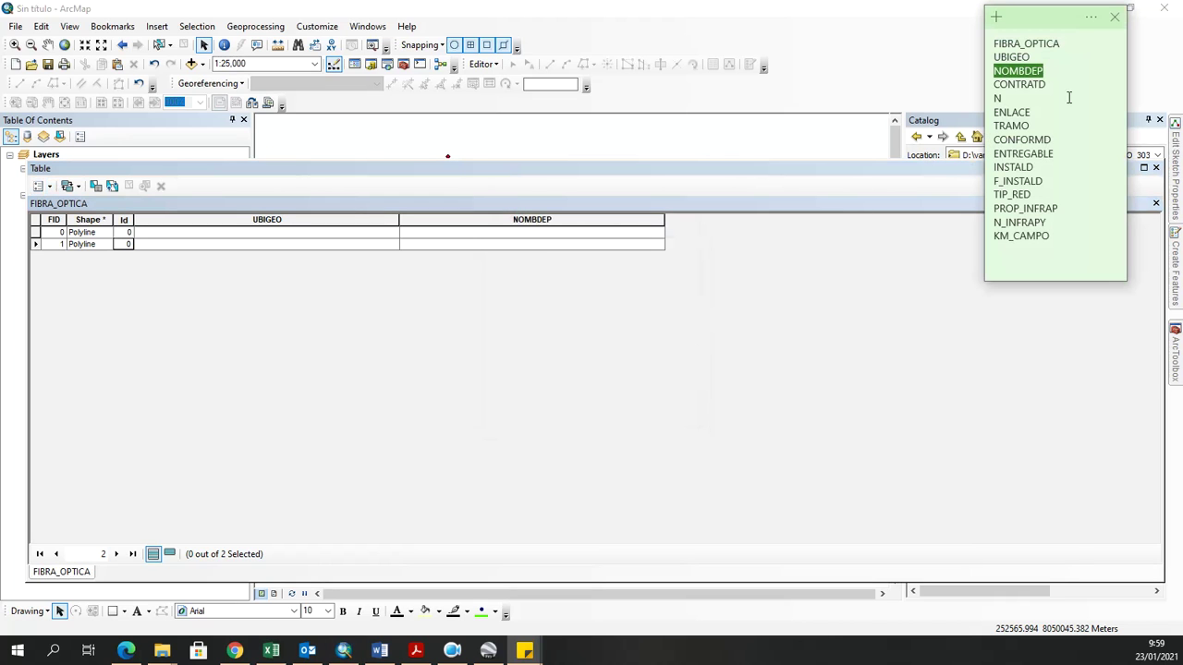
pyautogui.moveTo(1052, 88); pyautogui.dragTo(997, 86)
pyautogui.hotkey('ctrl', 'c')
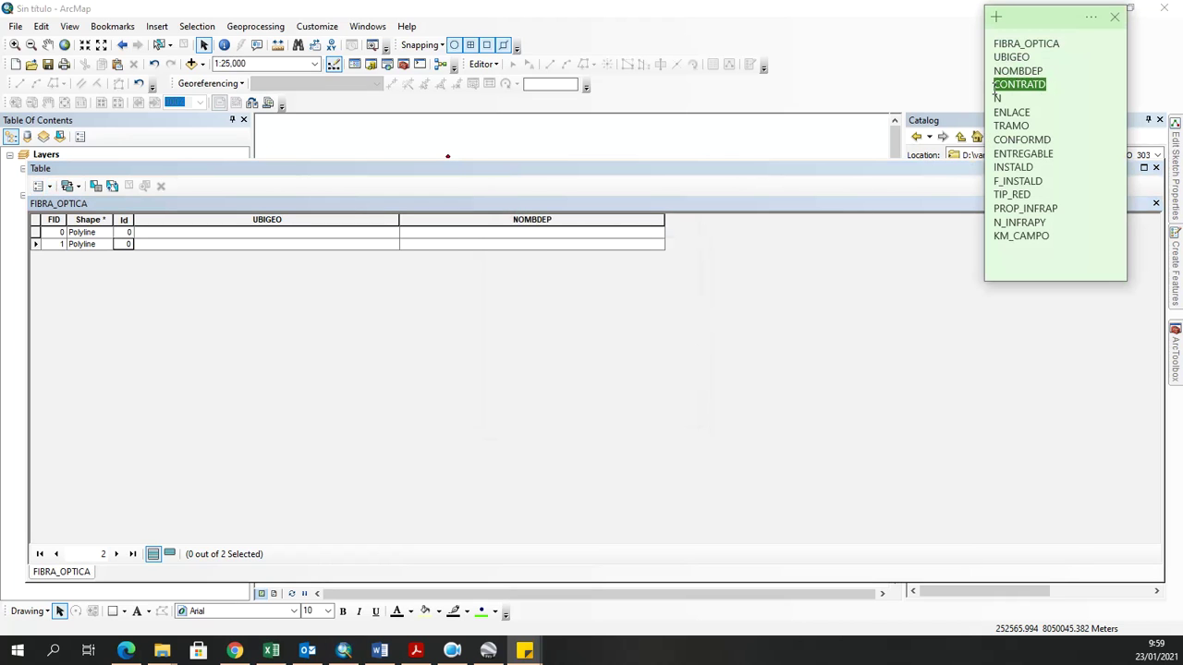
pyautogui.click(65, 187)
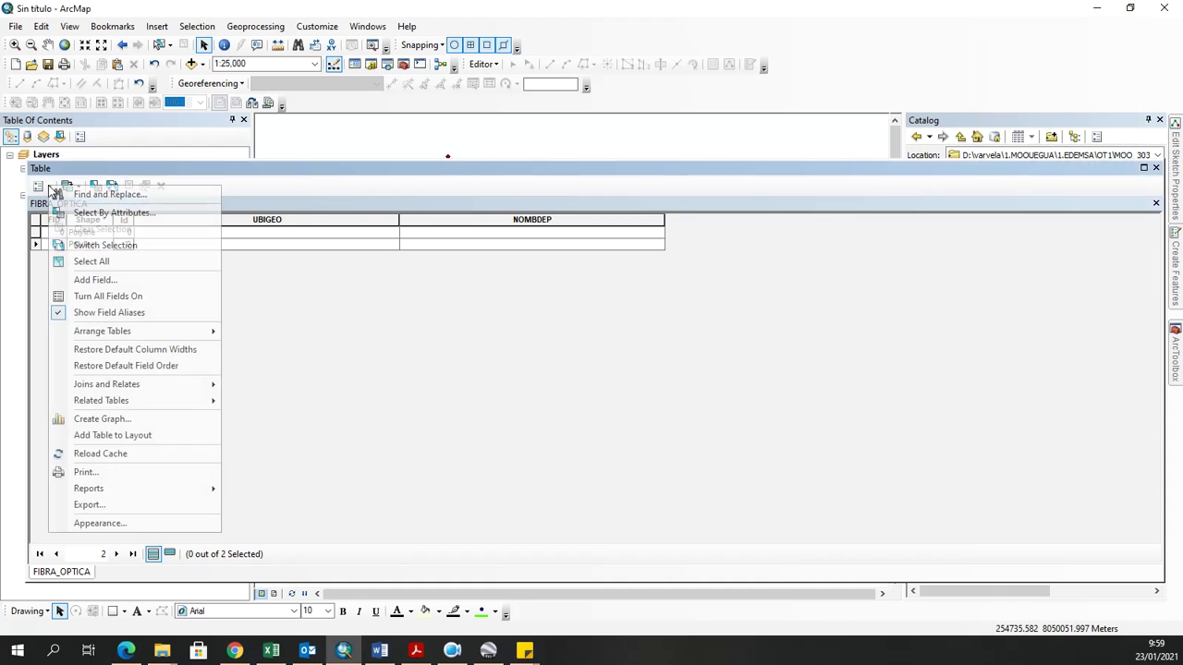
pyautogui.click(111, 283)
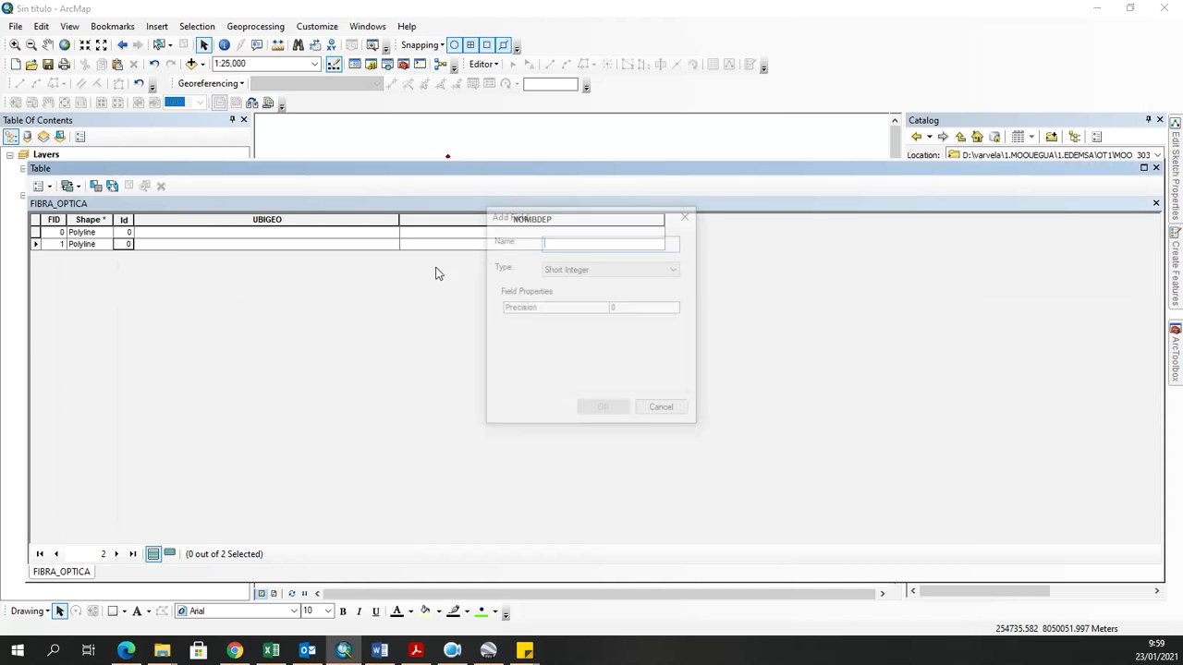
pyautogui.hotkey('ctrl', 'v')
pyautogui.click(580, 268)
pyautogui.click(560, 323)
pyautogui.click(603, 411)
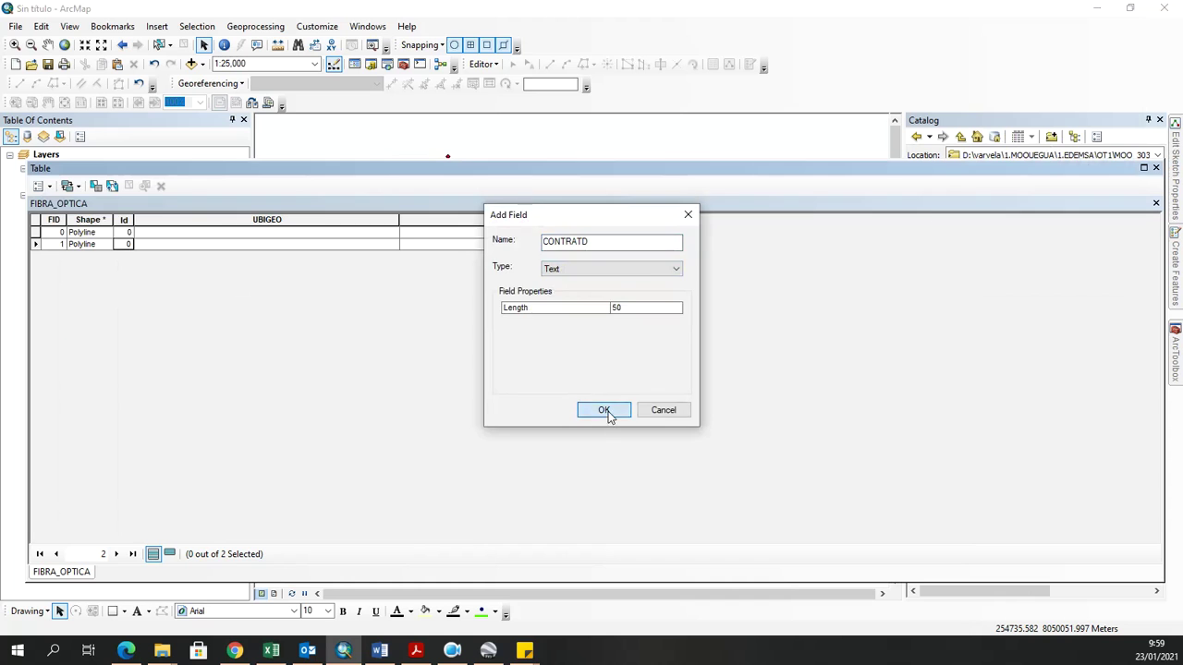
# Add a Text field named N, the next entry in the sticky note's list, to the FIBRA_OPTICA table.
pyautogui.hotkey('alt', 'Tab')
pyautogui.doubleClick(1011, 100)
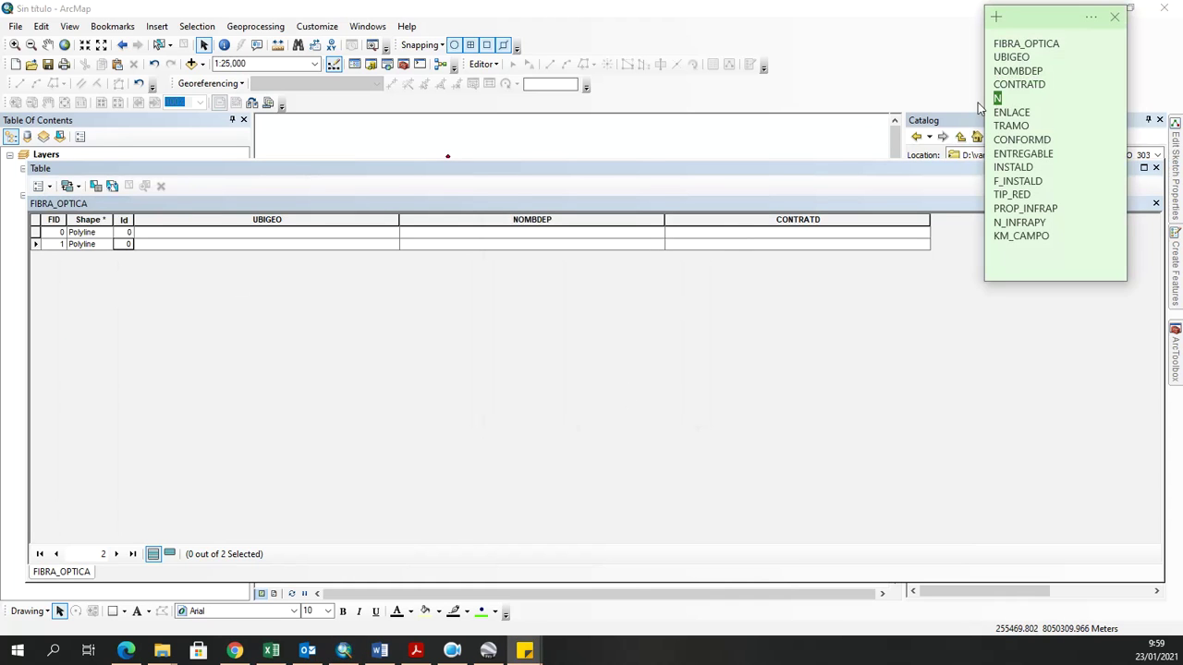
pyautogui.click(50, 187)
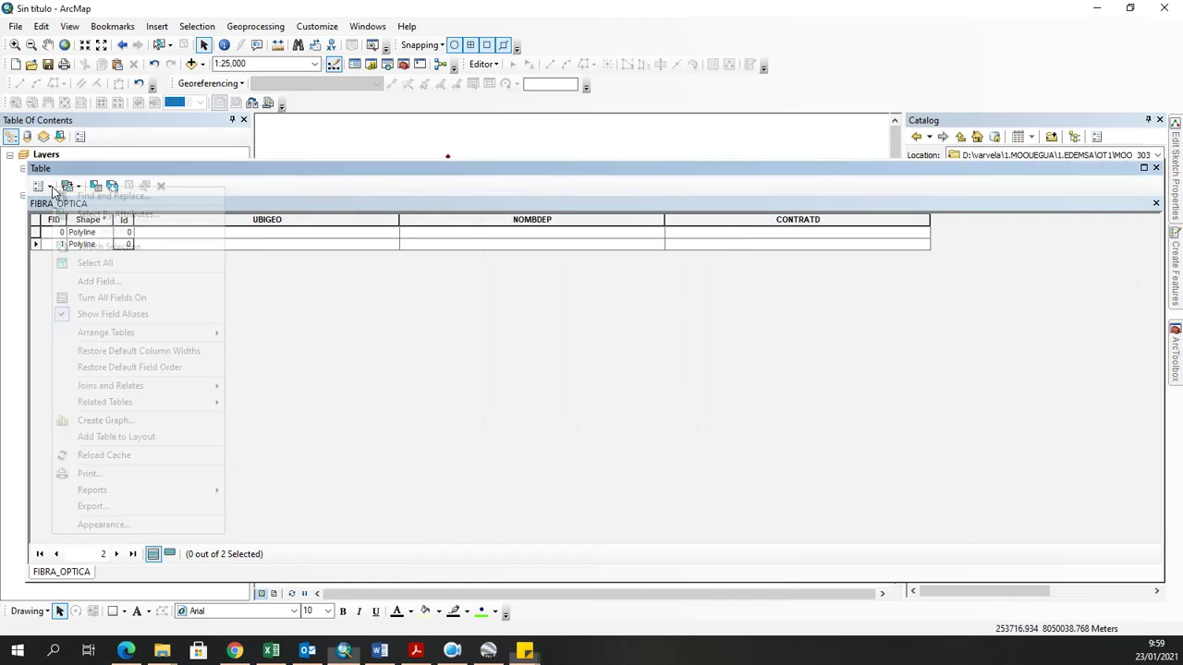
pyautogui.click(127, 282)
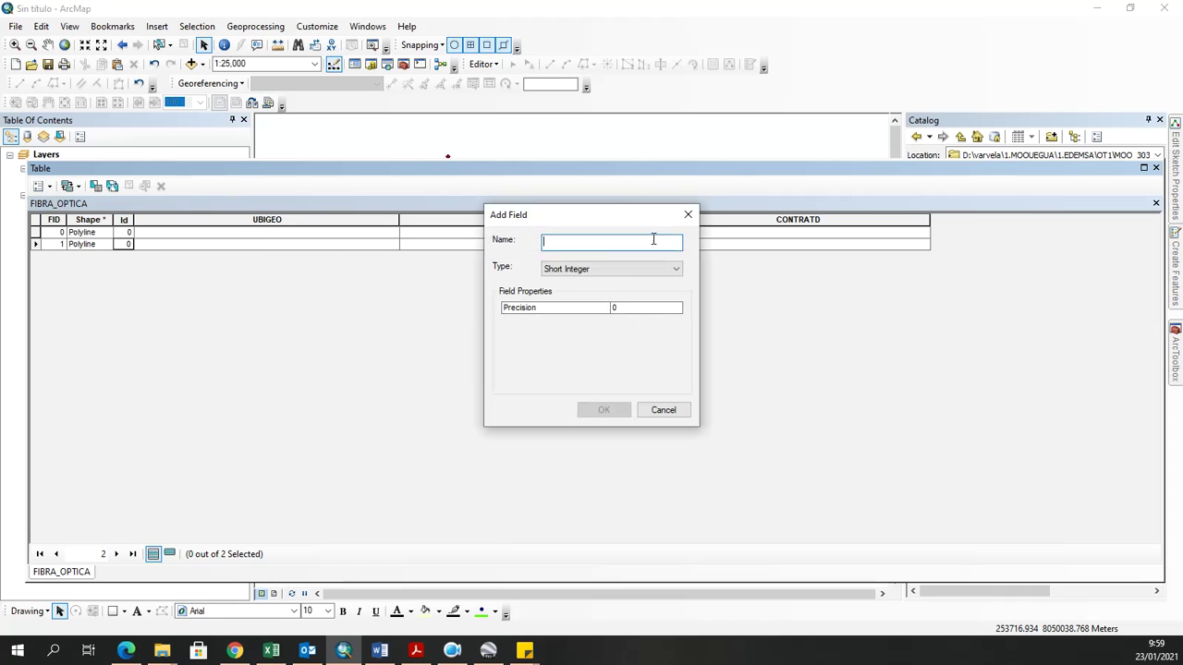
pyautogui.write('N')
pyautogui.click(612, 268)
pyautogui.click(591, 320)
pyautogui.click(603, 410)
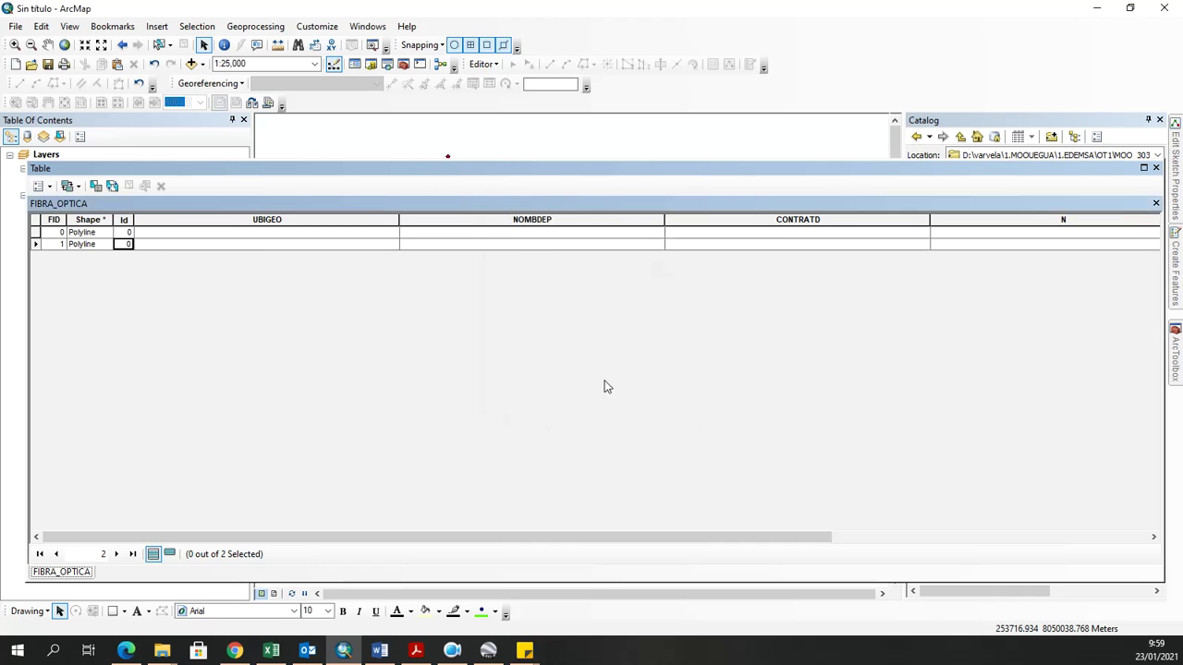
# Add a Text field named ENLACE to the FIBRA_OPTICA table, copying the name from the sticky note.
pyautogui.hotkey('alt', 'Tab')
pyautogui.moveTo(1031, 111); pyautogui.dragTo(971, 111)
pyautogui.hotkey('ctrl', 'c')
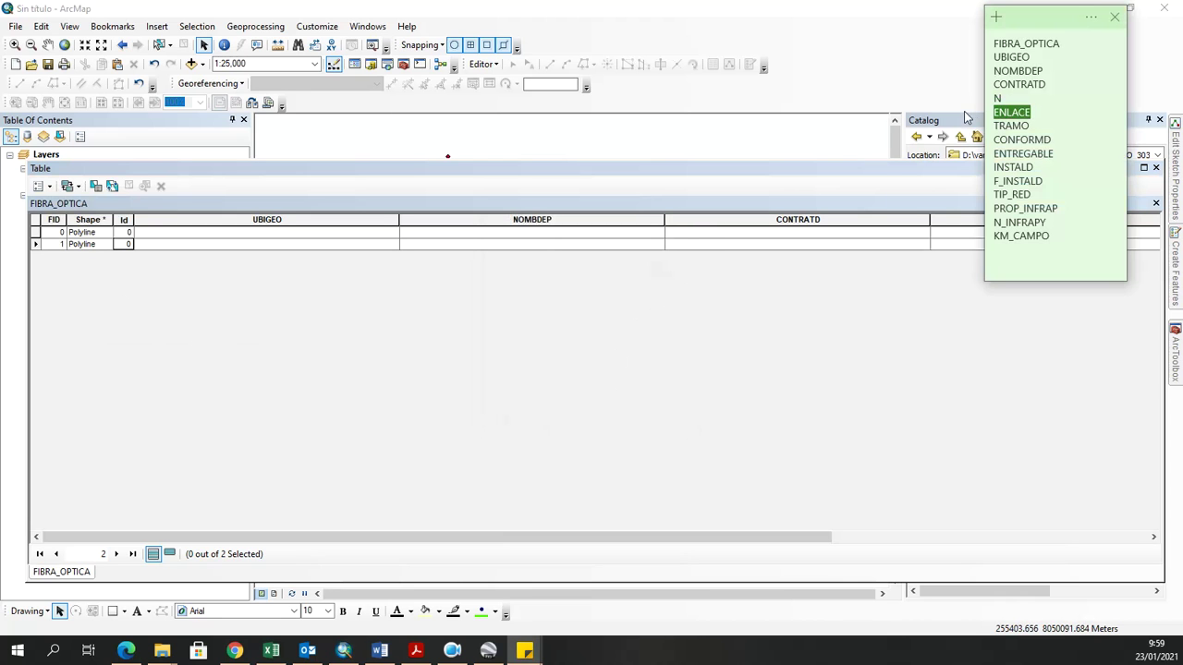
pyautogui.click(49, 186)
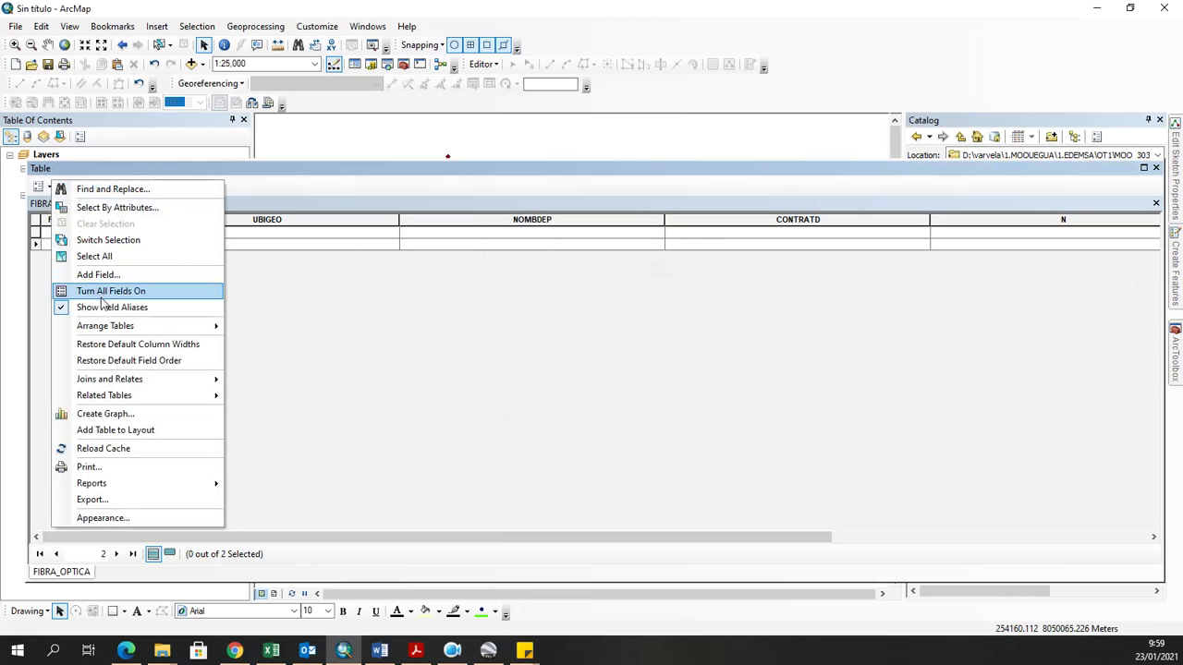
pyautogui.click(107, 273)
pyautogui.hotkey('ctrl', 'v')
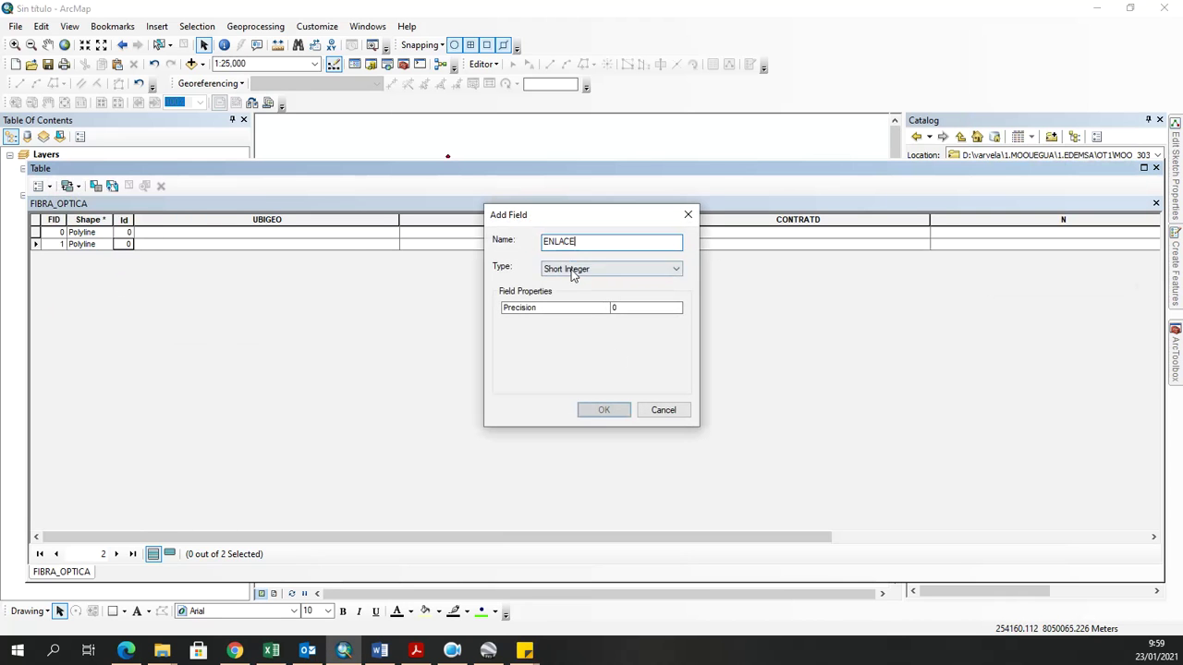
pyautogui.click(576, 270)
pyautogui.click(567, 324)
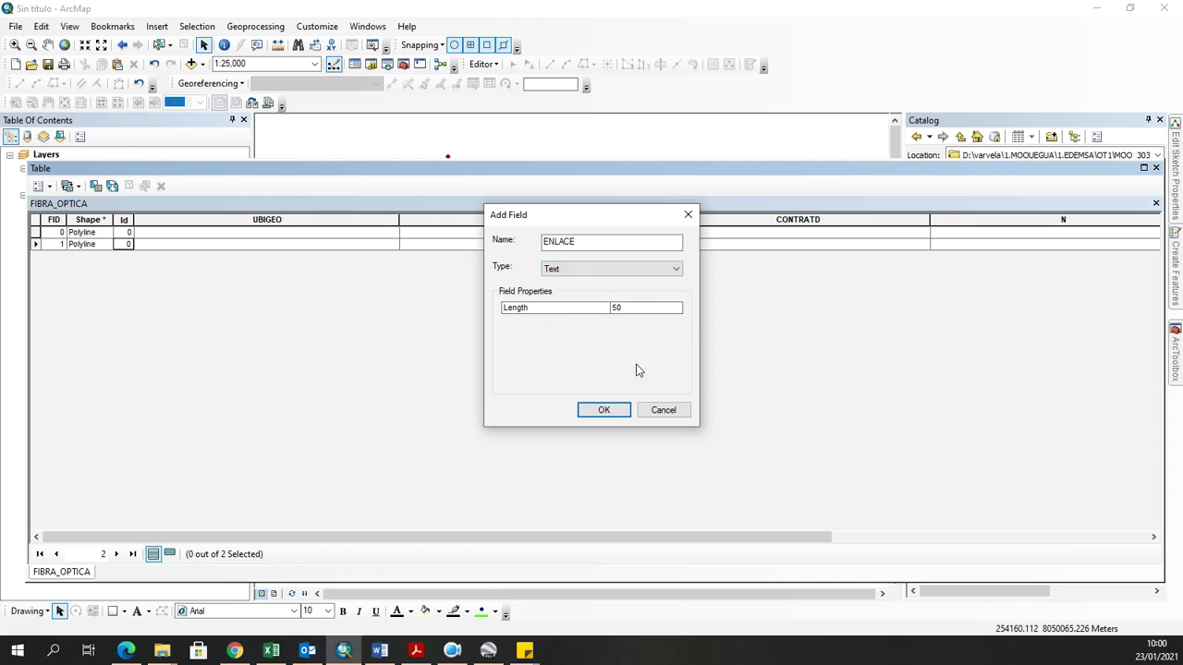
pyautogui.click(605, 410)
# Add a Text field named TRAMO to the FIBRA_OPTICA table, taking the name from the sticky note.
pyautogui.hotkey('alt', 'Tab')
pyautogui.click(1037, 126)
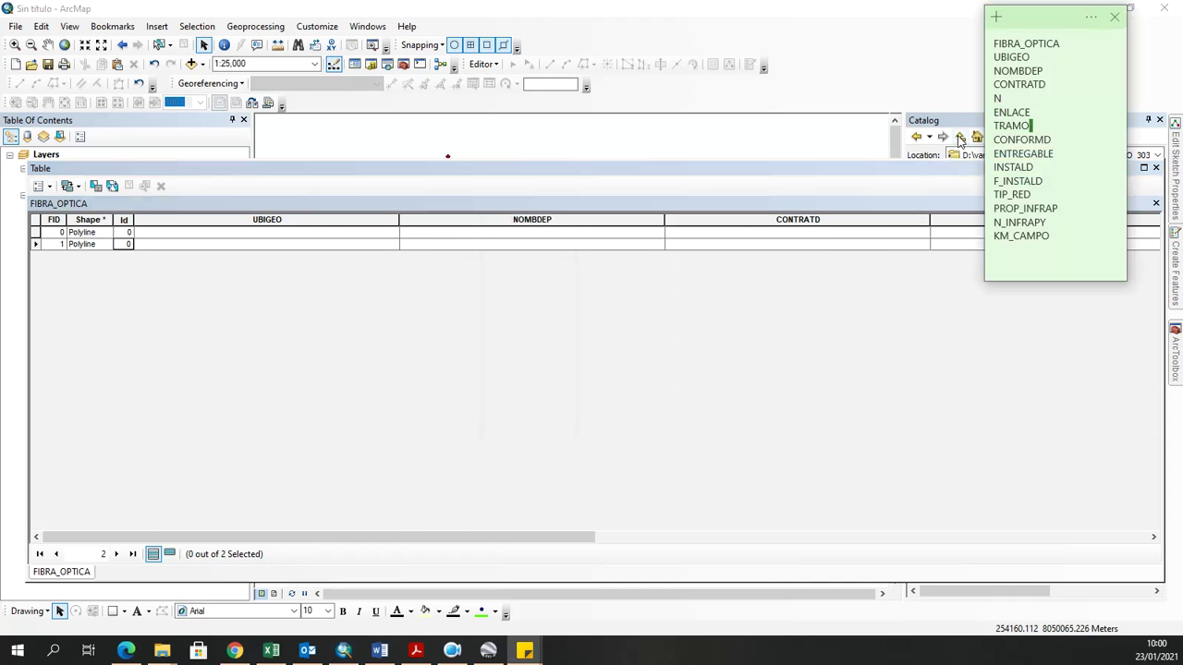
pyautogui.moveTo(1032, 126); pyautogui.dragTo(1001, 126)
pyautogui.hotkey('alt', 'Tab')
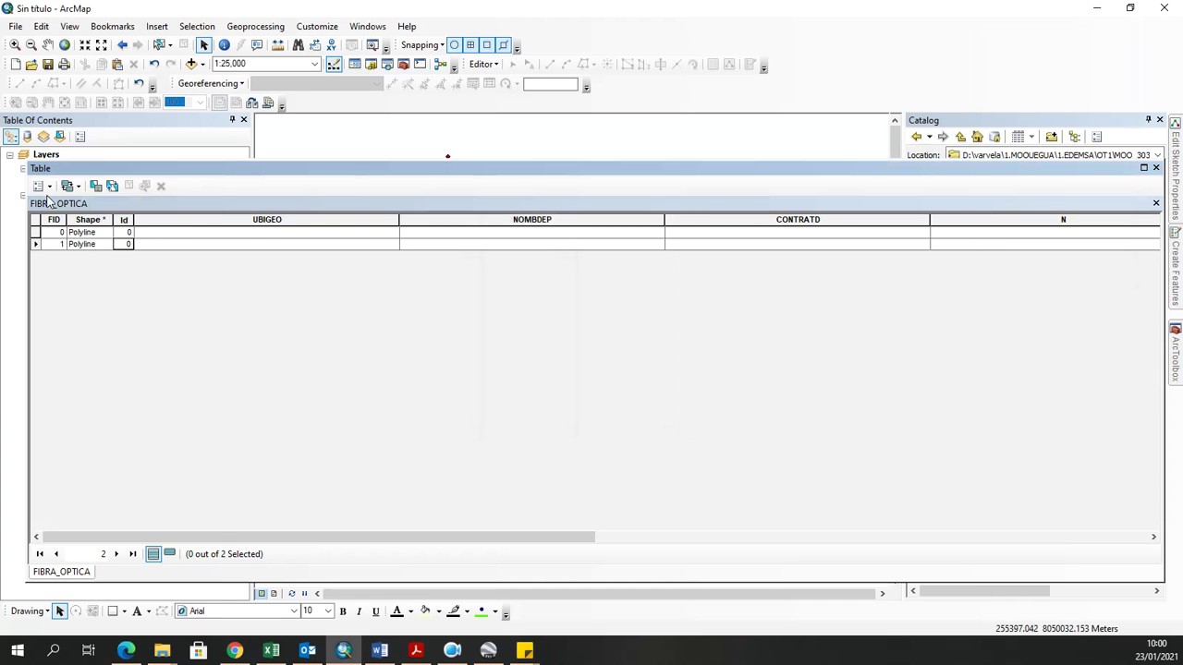
pyautogui.click(48, 191)
pyautogui.click(101, 283)
pyautogui.write('TRAMO')
pyautogui.click(556, 272)
pyautogui.click(564, 326)
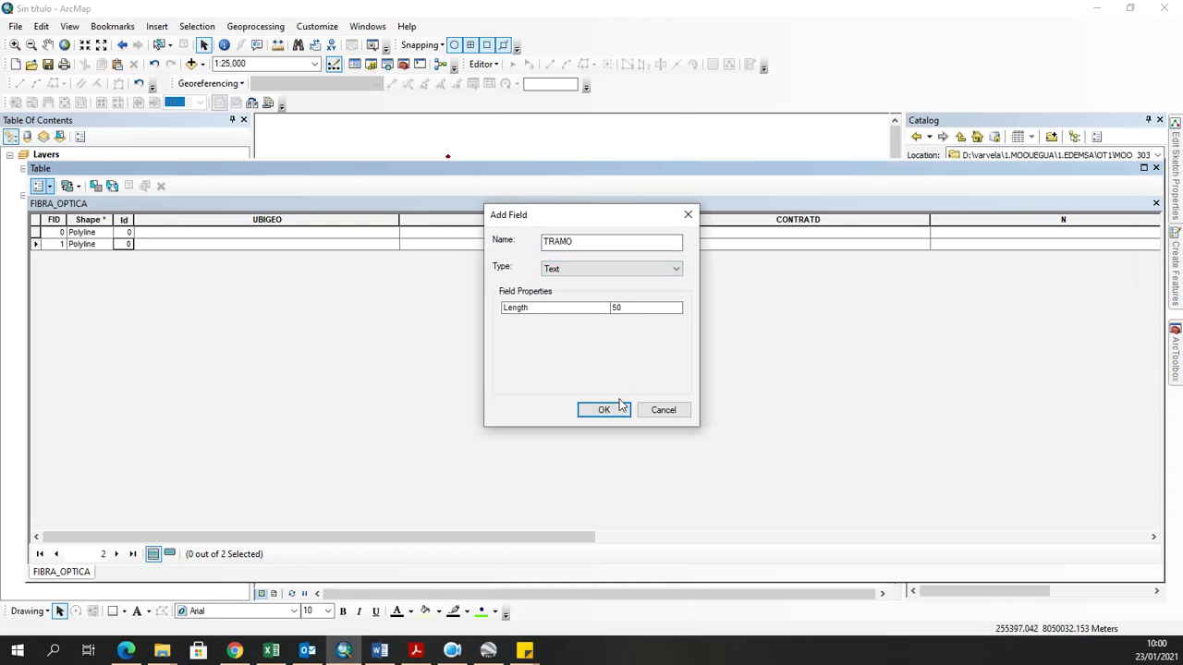
pyautogui.click(618, 407)
# Add a Text field named CONFORMD to the FIBRA_OPTICA table, copying the name from the sticky note.
pyautogui.hotkey('alt', 'Tab')
pyautogui.moveTo(1052, 138); pyautogui.dragTo(993, 139)
pyautogui.hotkey('ctrl', 'c')
pyautogui.hotkey('alt', 'Tab')
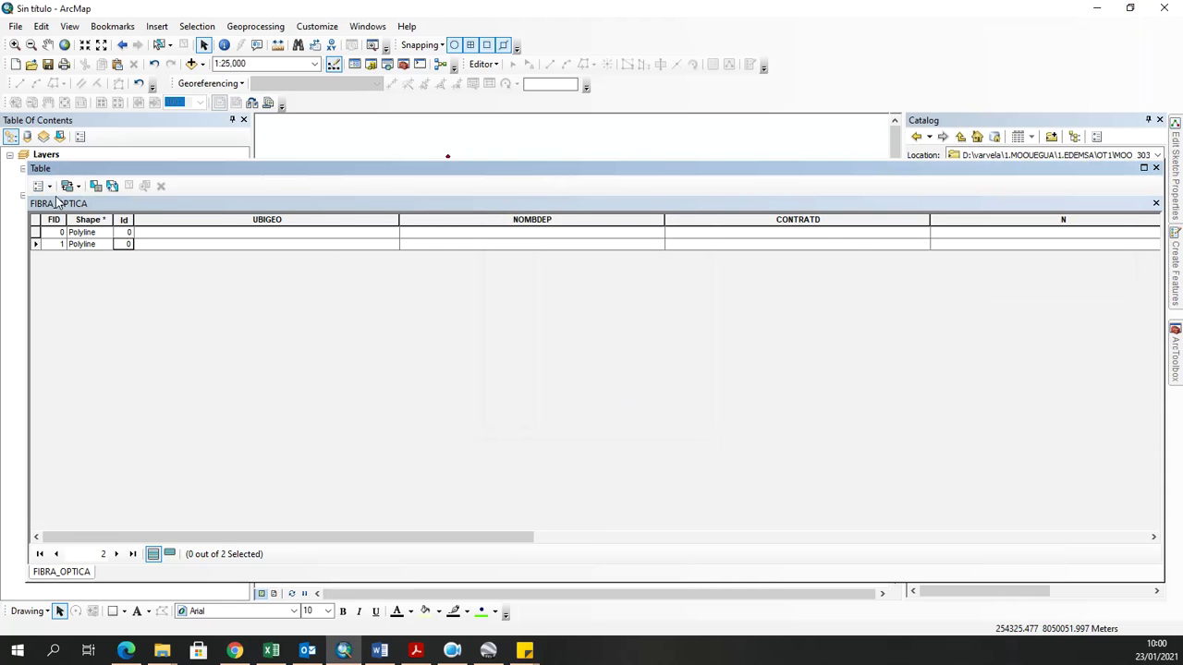
pyautogui.click(48, 190)
pyautogui.click(109, 284)
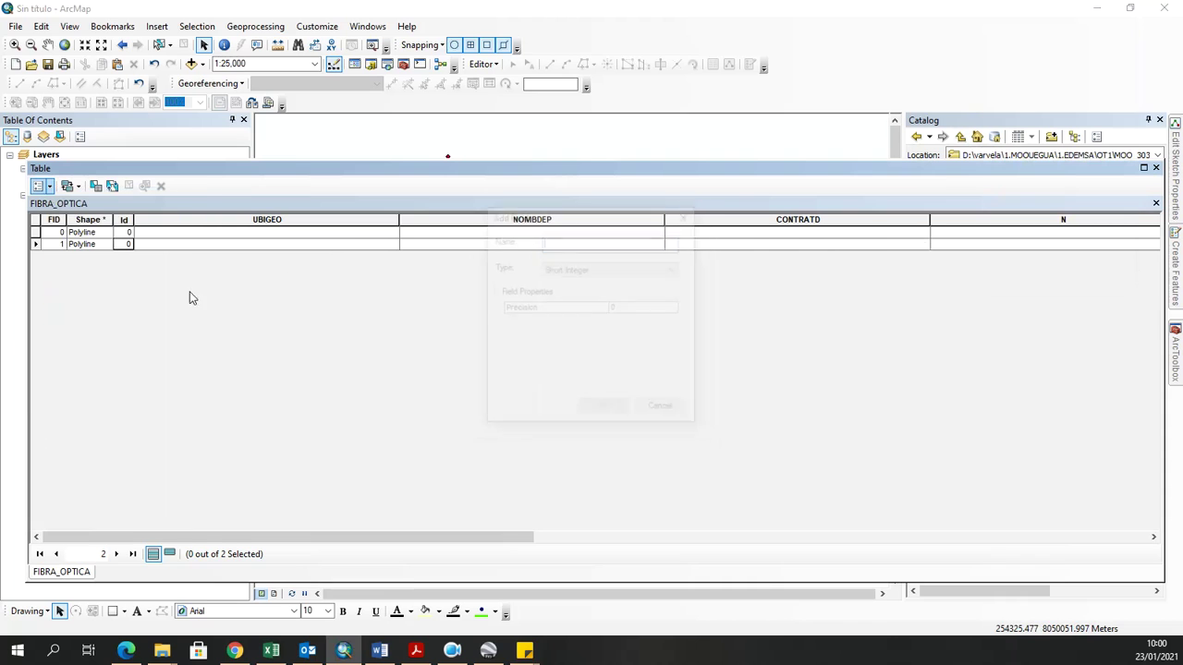
pyautogui.hotkey('ctrl', 'v')
pyautogui.click(591, 268)
pyautogui.click(567, 322)
pyautogui.click(603, 410)
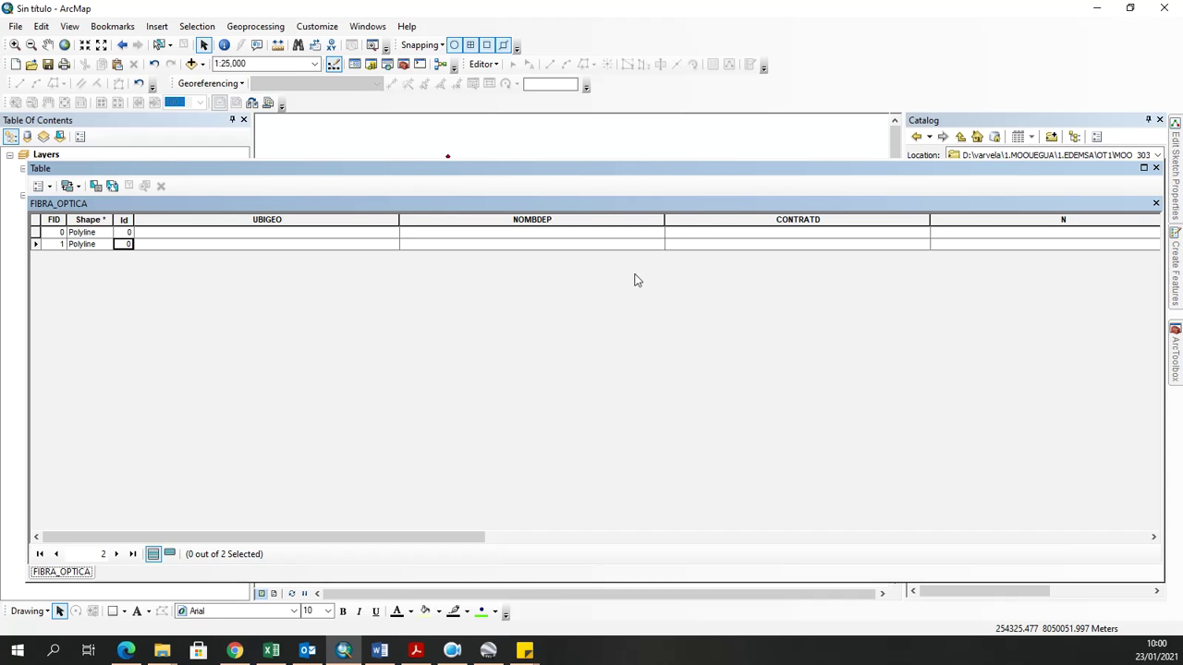
# Check the fields added so far and add a Text field named ENTREGABLE, copied from the sticky note, to the FIBRA_OPTICA table.
pyautogui.moveTo(464, 537); pyautogui.dragTo(1104, 536)
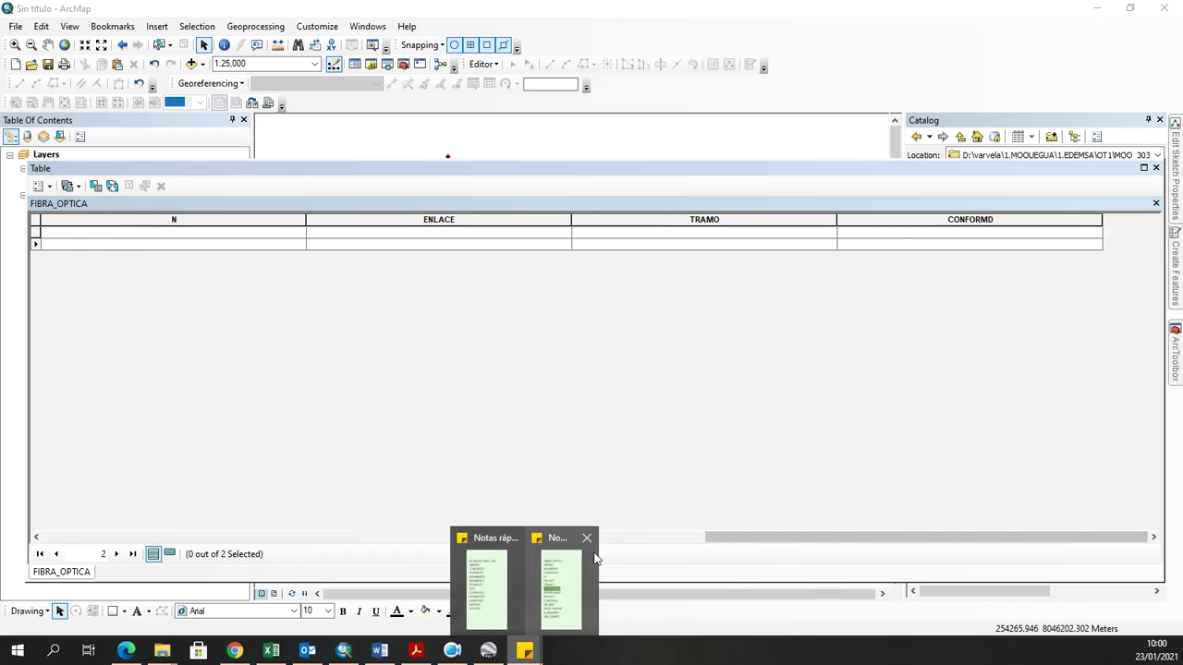
pyautogui.click(569, 573)
pyautogui.doubleClick(1053, 155)
pyautogui.click(456, 367)
pyautogui.moveTo(782, 540); pyautogui.dragTo(176, 546)
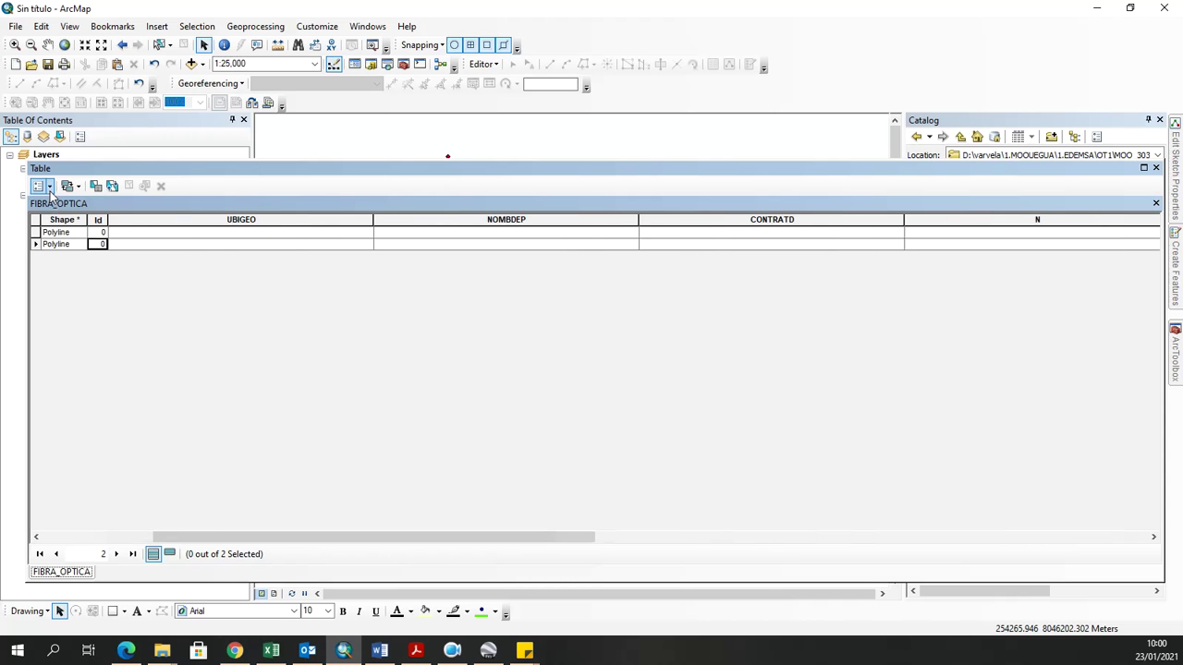
pyautogui.click(38, 186)
pyautogui.click(171, 281)
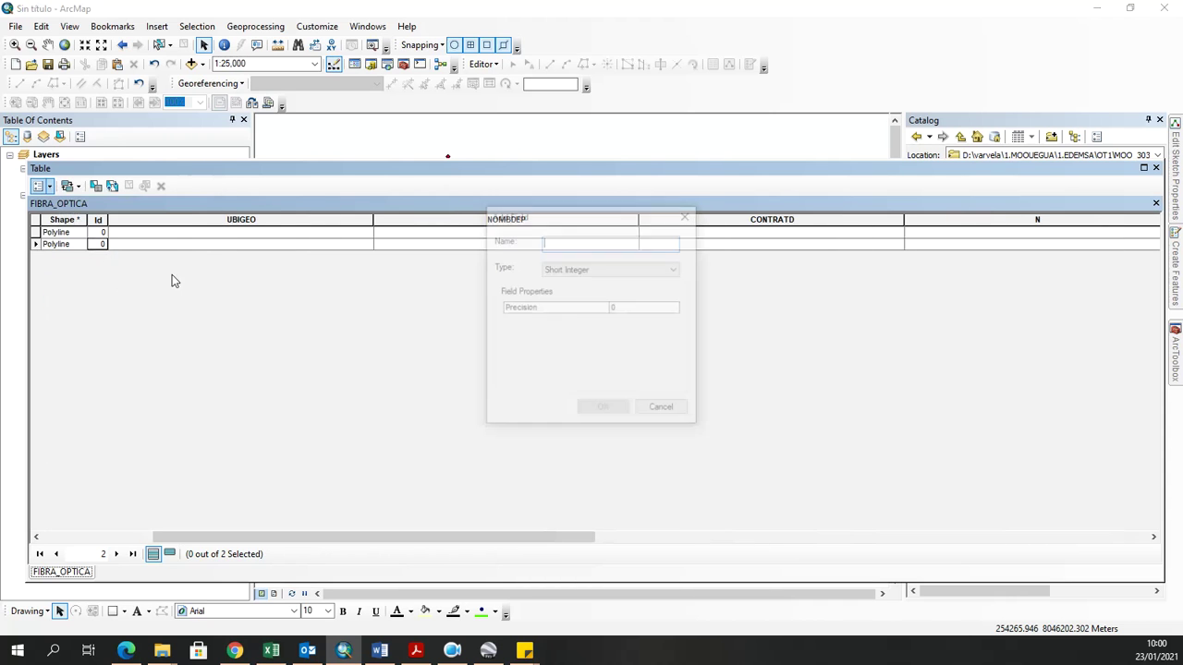
pyautogui.hotkey('ctrl', 'v')
pyautogui.click(576, 268)
pyautogui.click(604, 410)
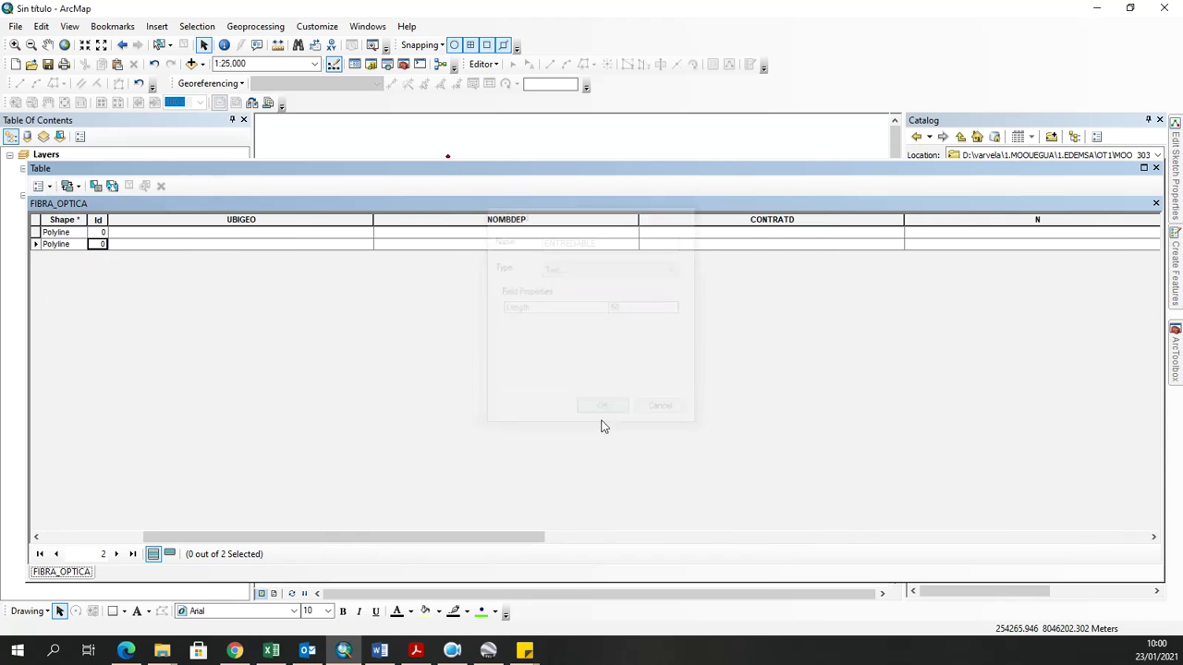
# Add a Text field named INSTALD to the FIBRA_OPTICA table, copying the name from the sticky note.
pyautogui.click(524, 650)
pyautogui.doubleClick(1045, 168)
pyautogui.click(46, 188)
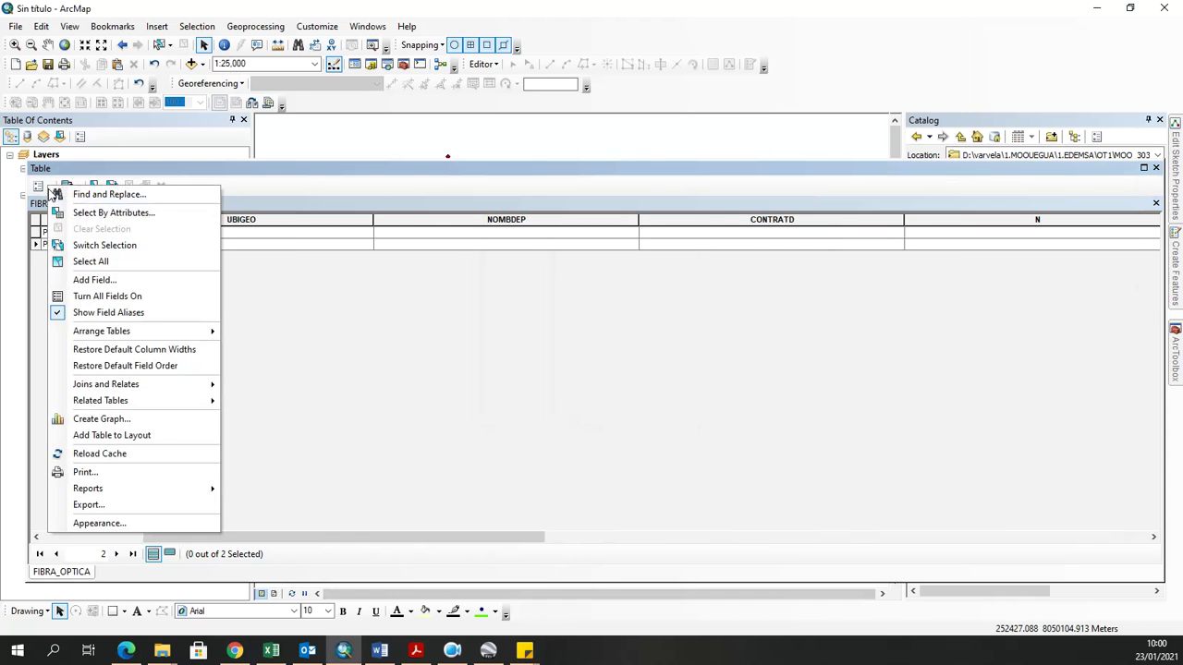
pyautogui.click(127, 280)
pyautogui.hotkey('ctrl', 'v')
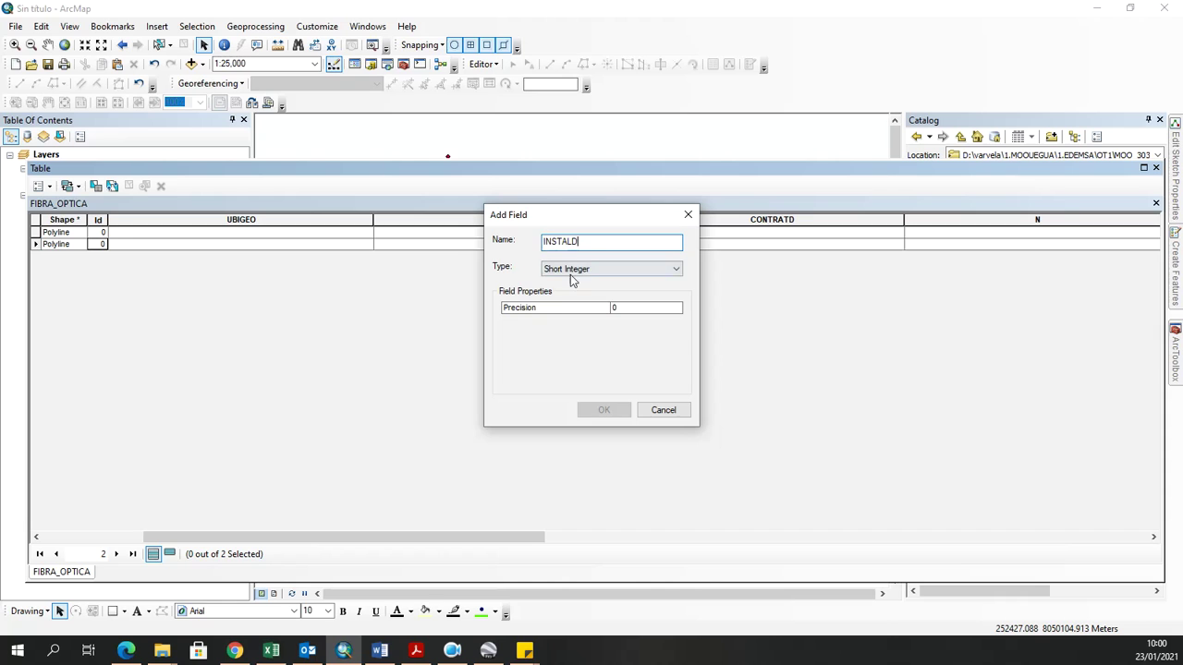
pyautogui.click(570, 269)
pyautogui.click(566, 329)
pyautogui.click(603, 411)
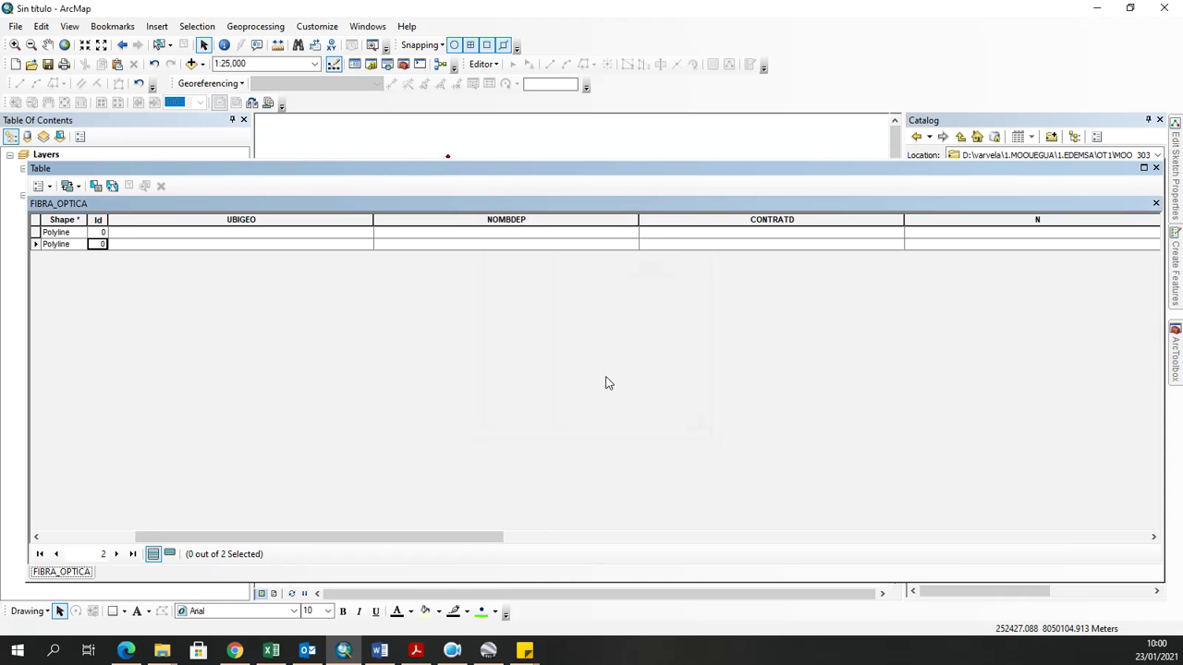
# Add a Text field named F_INSTALD to the FIBRA_OPTICA table, copying the name from the sticky note.
pyautogui.hotkey('alt', 'Tab')
pyautogui.click(1055, 183)
pyautogui.hotkey('shift', 'Home')
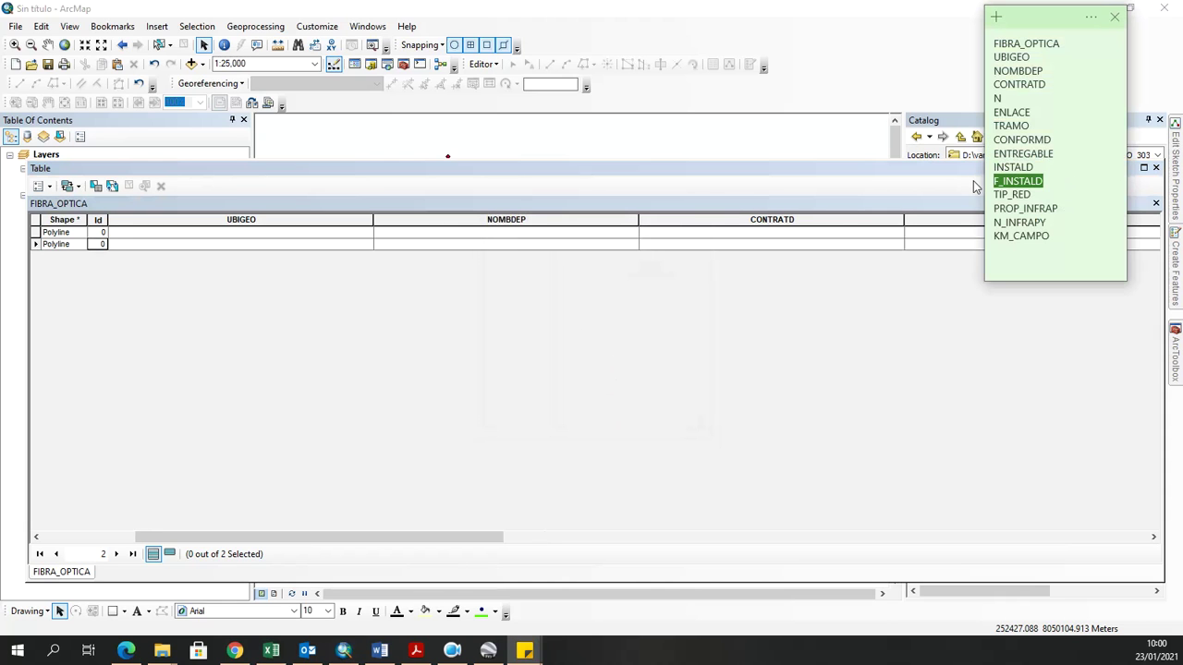
pyautogui.click(63, 187)
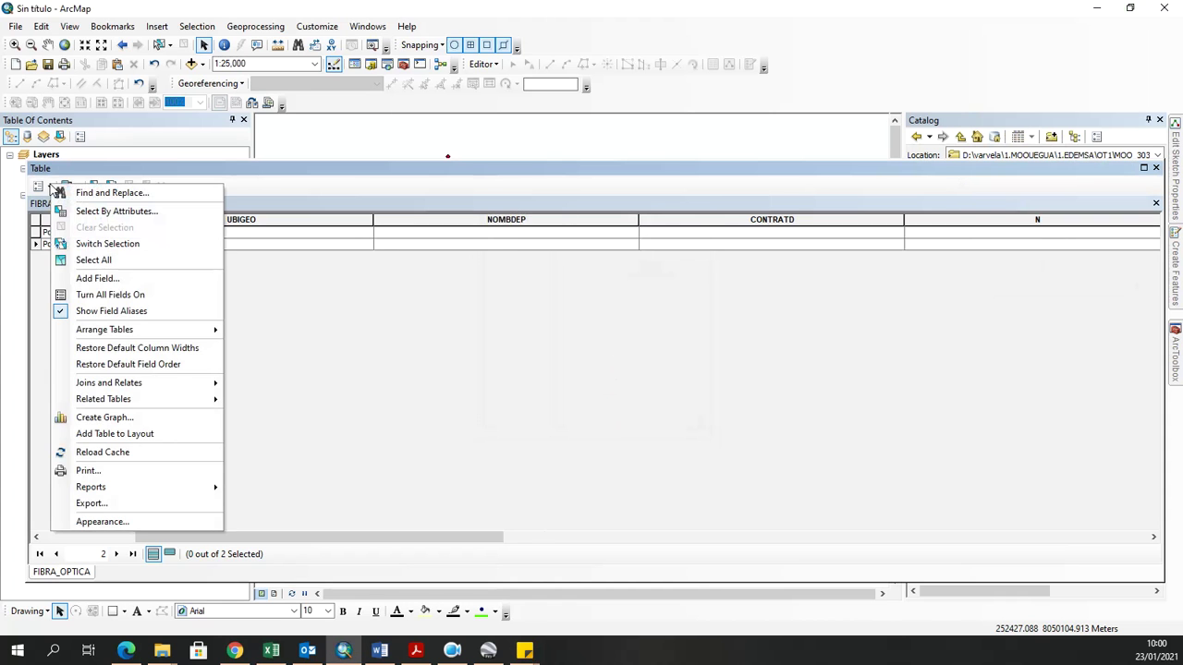
pyautogui.click(97, 279)
pyautogui.hotkey('ctrl', 'v')
pyautogui.click(610, 269)
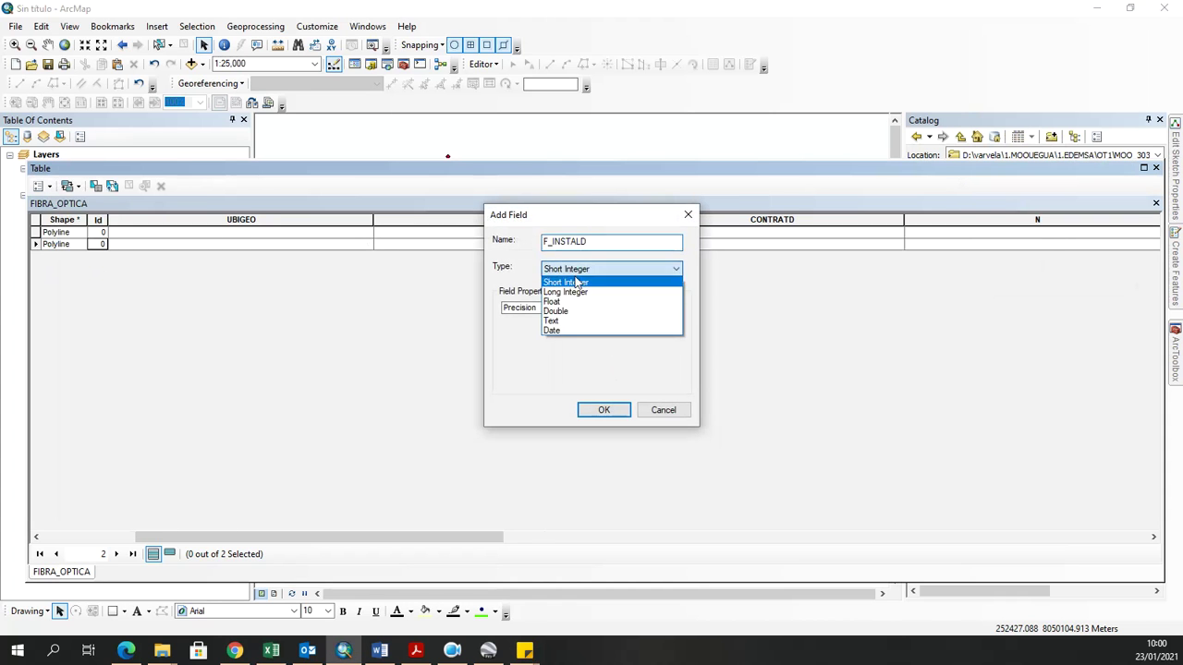
pyautogui.click(561, 320)
pyautogui.click(604, 411)
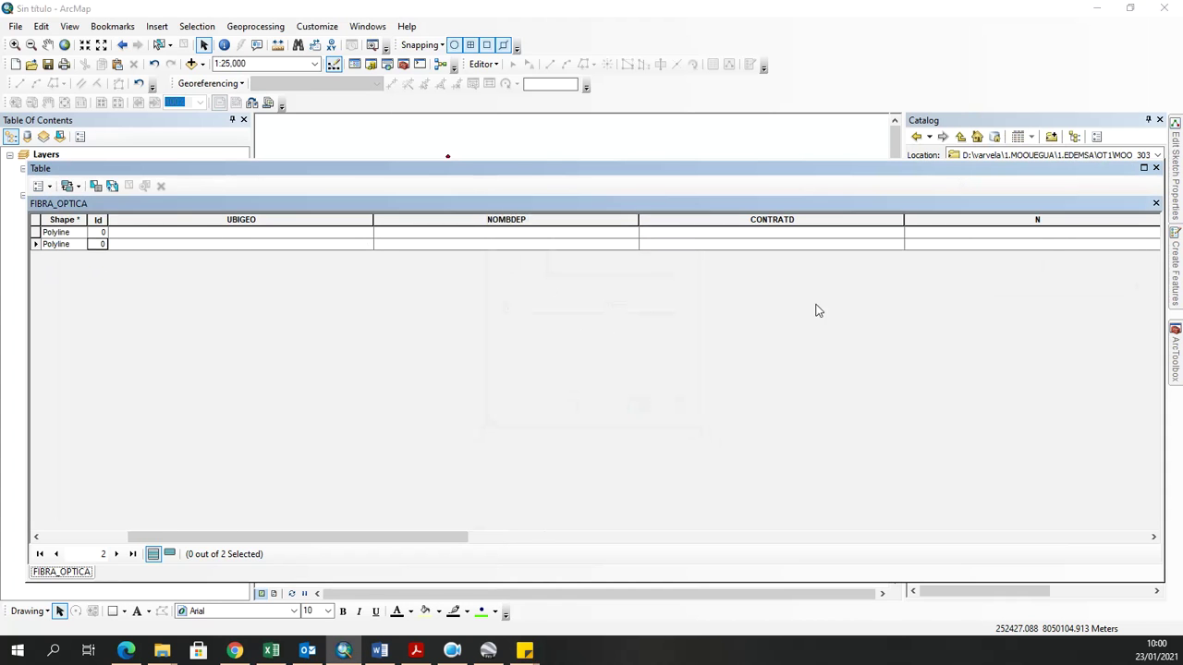
# Add a Text field named TIP_RED to the FIBRA_OPTICA table, copying the name from the sticky note.
pyautogui.hotkey('alt', 'Tab')
pyautogui.doubleClick(1017, 195)
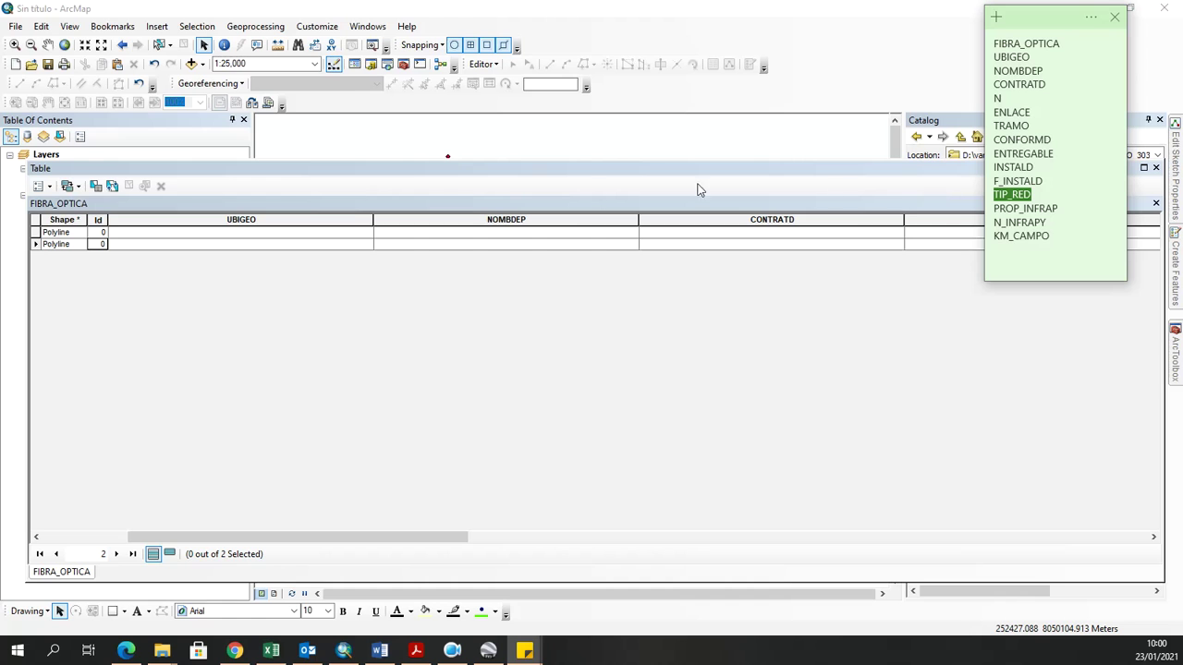
pyautogui.click(48, 186)
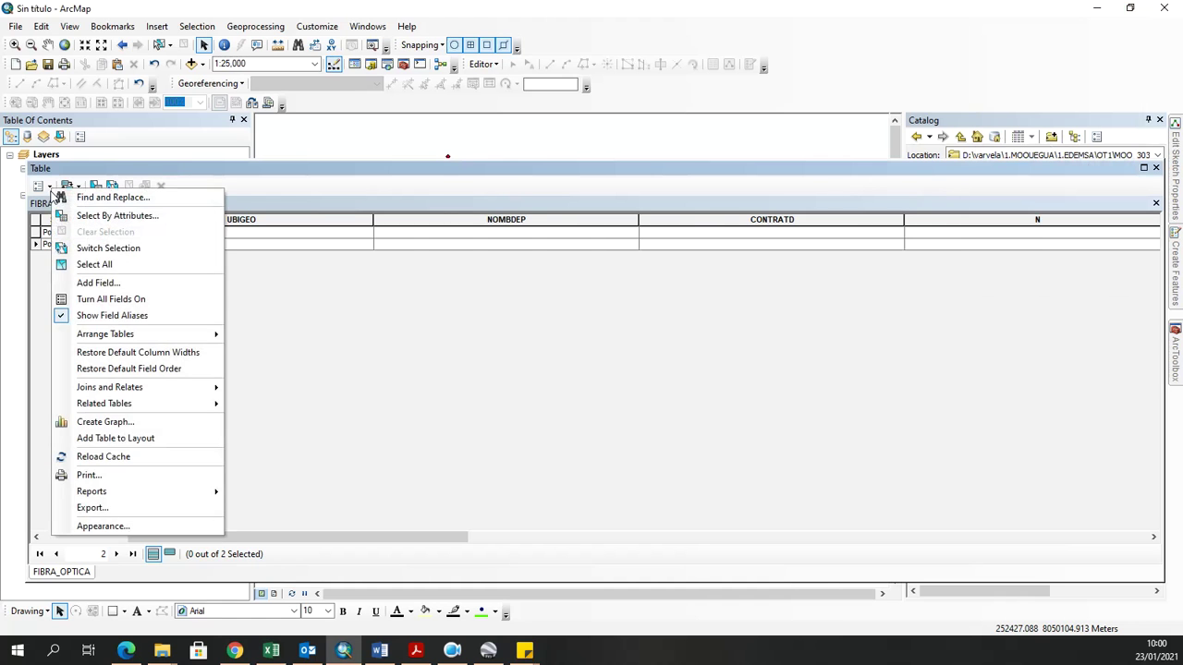
pyautogui.click(111, 283)
pyautogui.hotkey('ctrl', 'v')
pyautogui.click(575, 269)
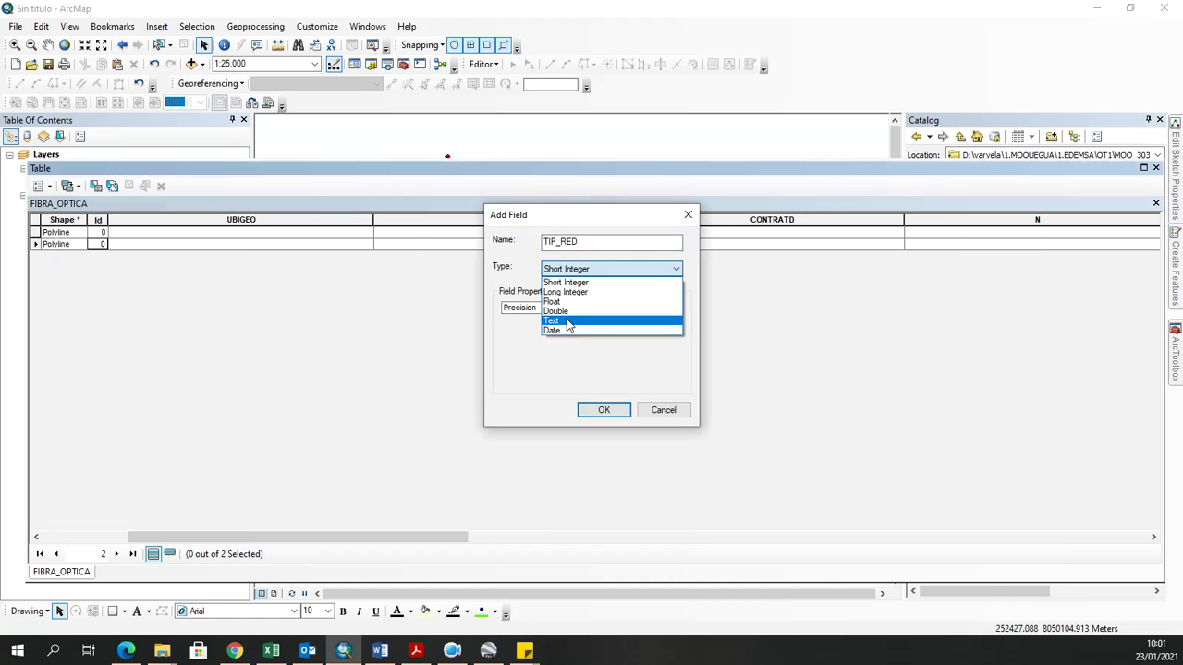
pyautogui.click(561, 321)
pyautogui.click(604, 409)
# Add a Text field named PROP_INFRAP, copied from the sticky note, to the FIBRA_OPTICA table, accepting the shortened name PROP_INFRA.
pyautogui.hotkey('alt', 'Tab')
pyautogui.click(1062, 209)
pyautogui.moveTo(1068, 210); pyautogui.dragTo(995, 214)
pyautogui.hotkey('ctrl', 'c')
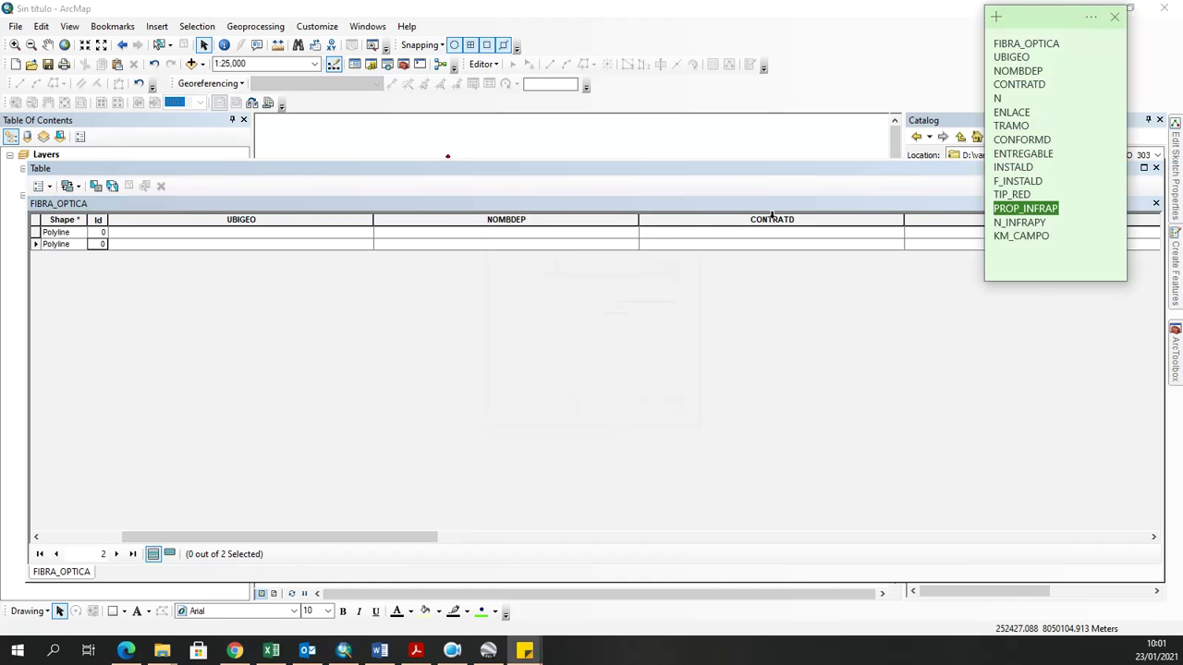
pyautogui.click(47, 187)
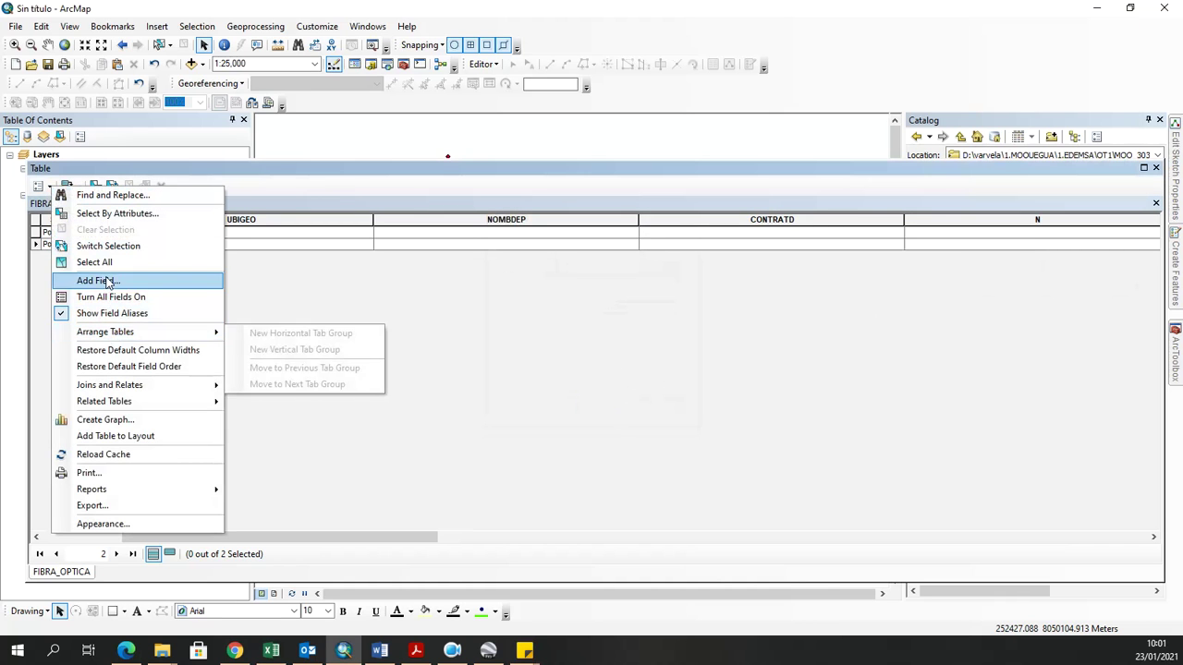
pyautogui.click(108, 281)
pyautogui.hotkey('ctrl', 'v')
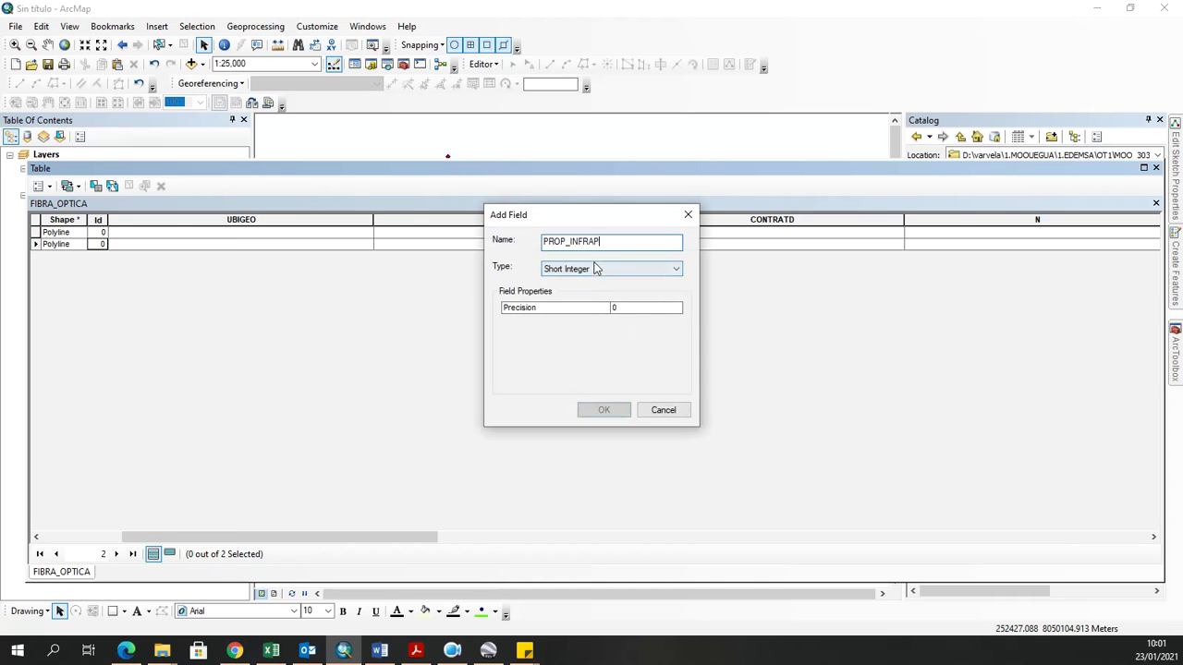
pyautogui.click(596, 268)
pyautogui.click(565, 328)
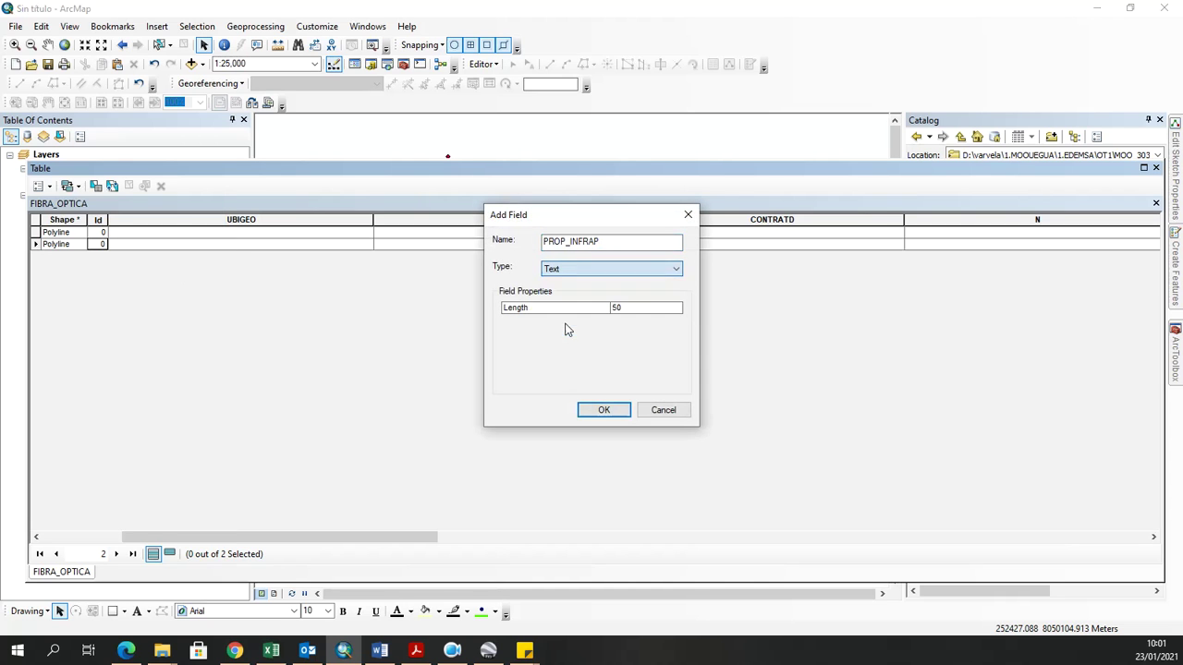
pyautogui.click(603, 409)
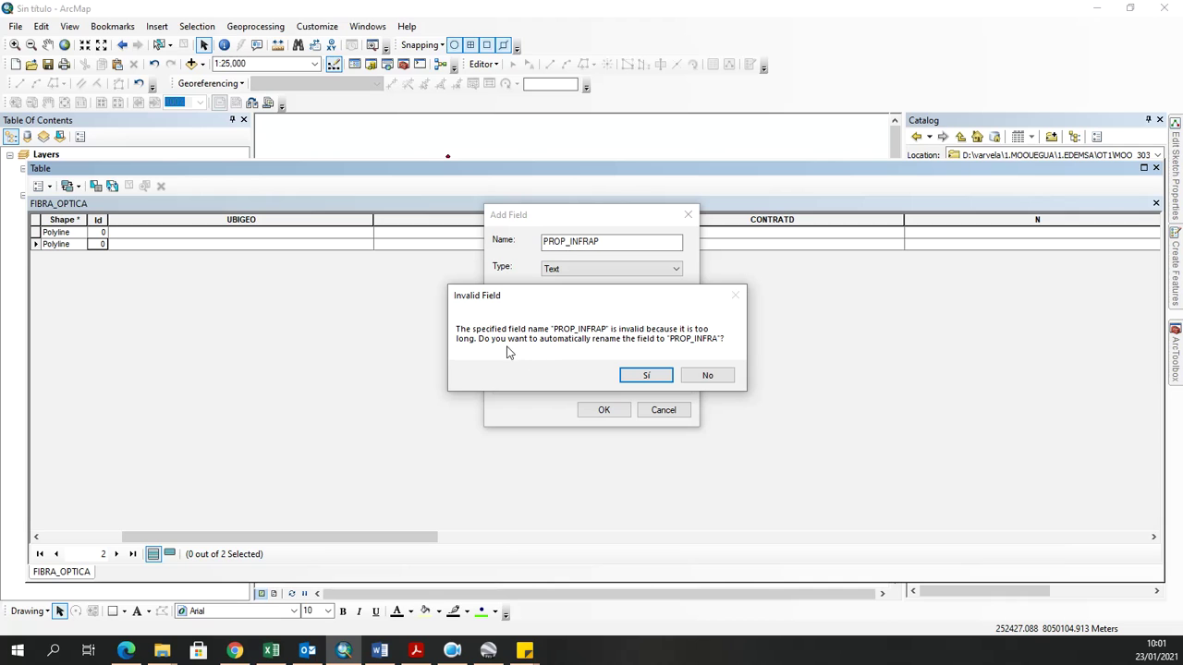
pyautogui.click(644, 377)
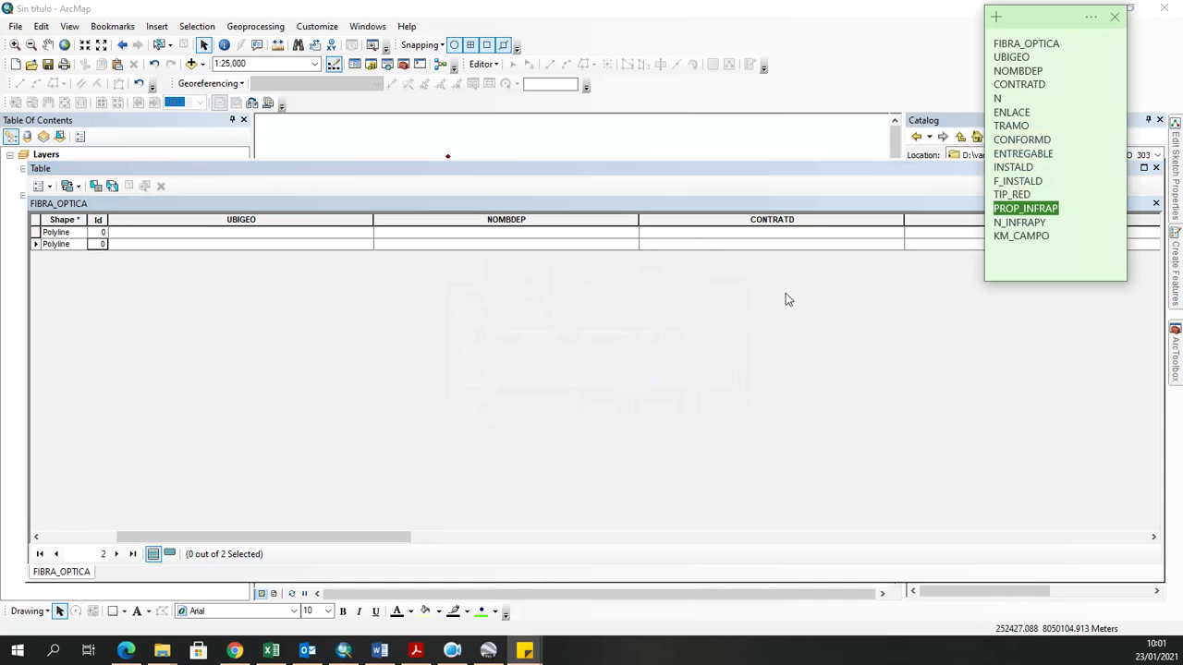
# Add a Short Integer field named N_INFRAPY to the FIBRA_OPTICA table, copying the name from the sticky note.
pyautogui.moveTo(1050, 225); pyautogui.dragTo(989, 228)
pyautogui.hotkey('ctrl', 'c')
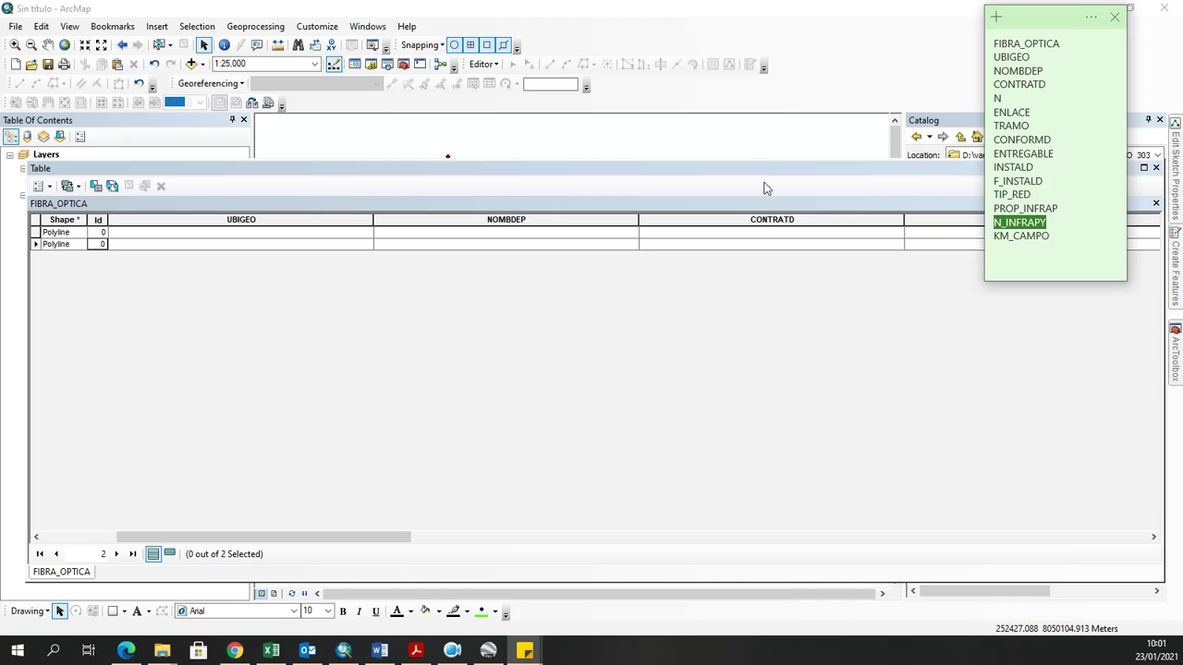
pyautogui.click(44, 188)
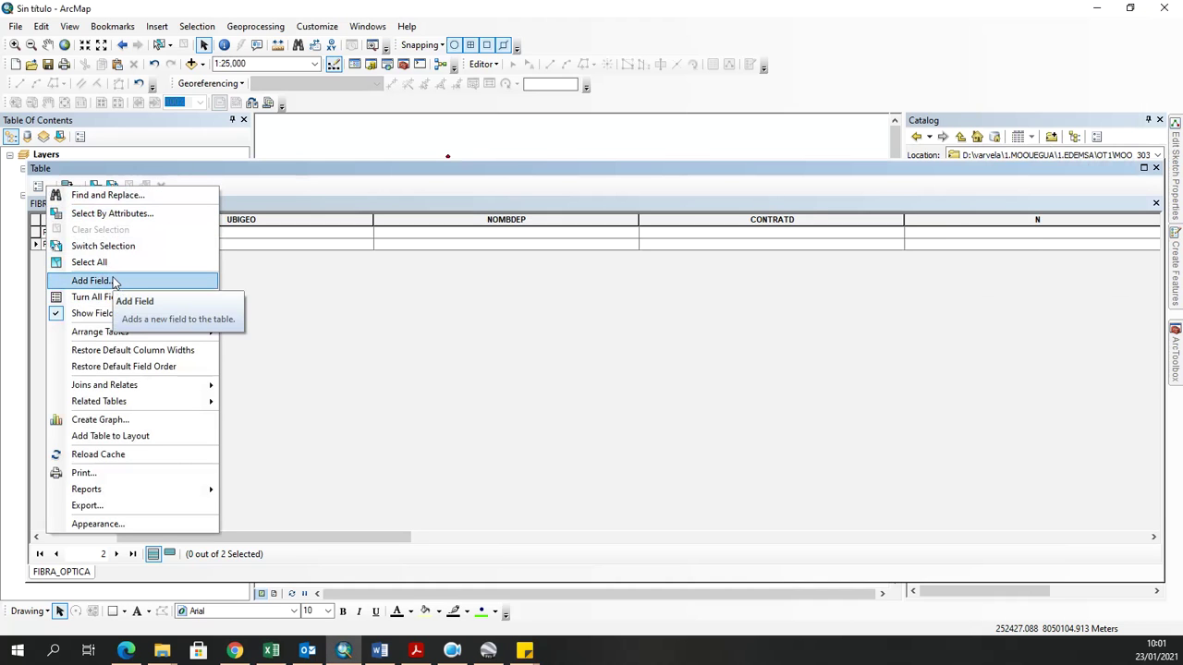
pyautogui.click(113, 281)
pyautogui.hotkey('ctrl', 'v')
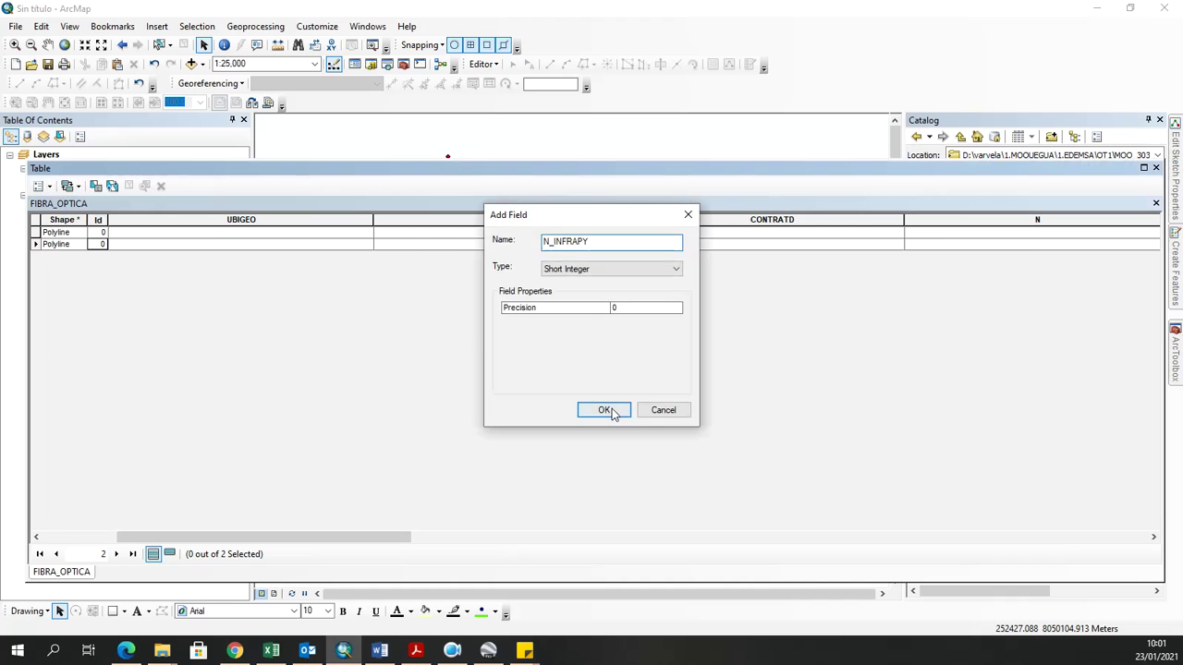
pyautogui.click(605, 410)
# Check the last fields of the FIBRA_OPTICA table against the fiber-optic field list in the shapes manual PDF.
pyautogui.moveTo(409, 539); pyautogui.dragTo(1103, 555)
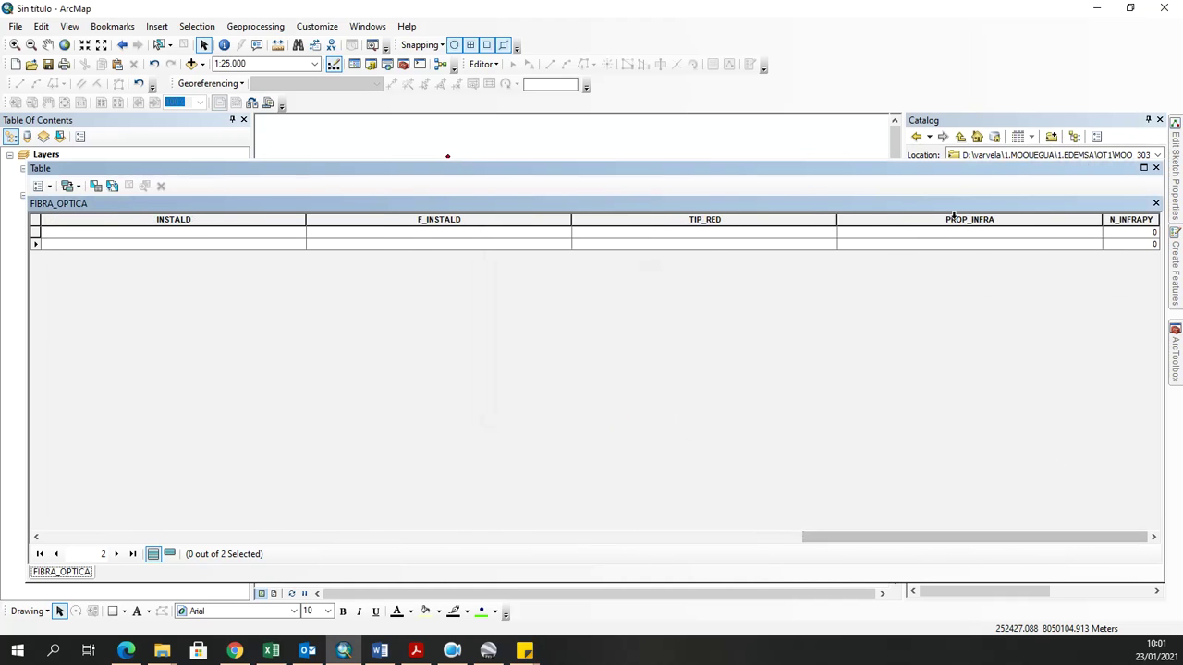
pyautogui.click(416, 650)
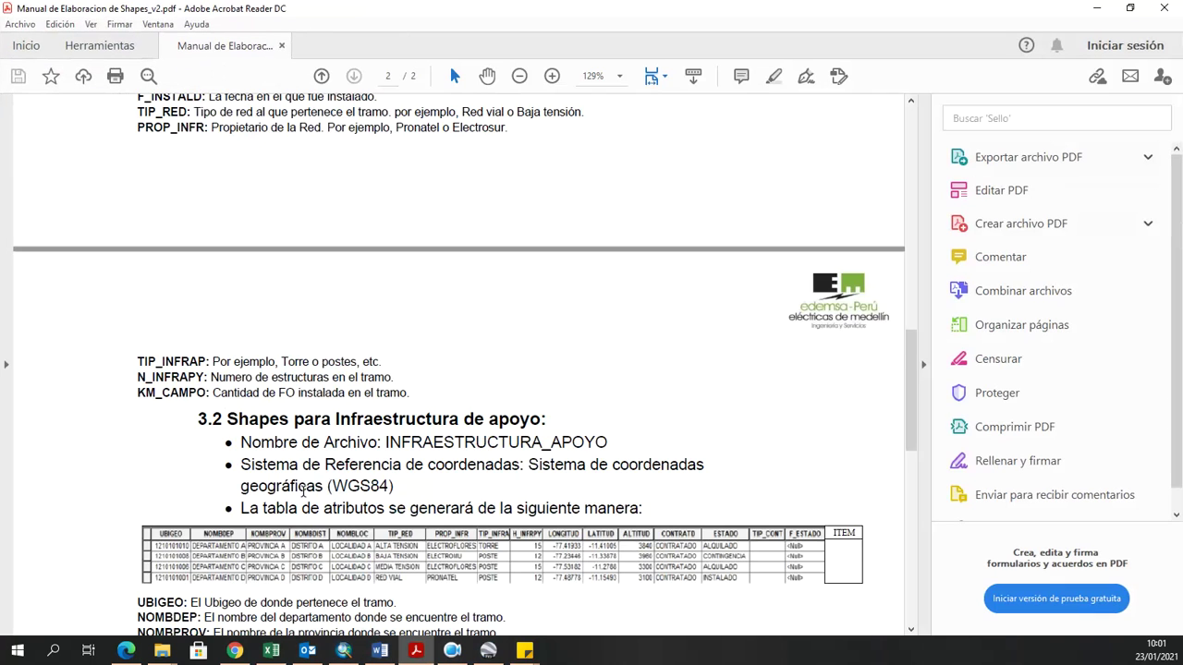
pyautogui.scroll(2, 315, 426)
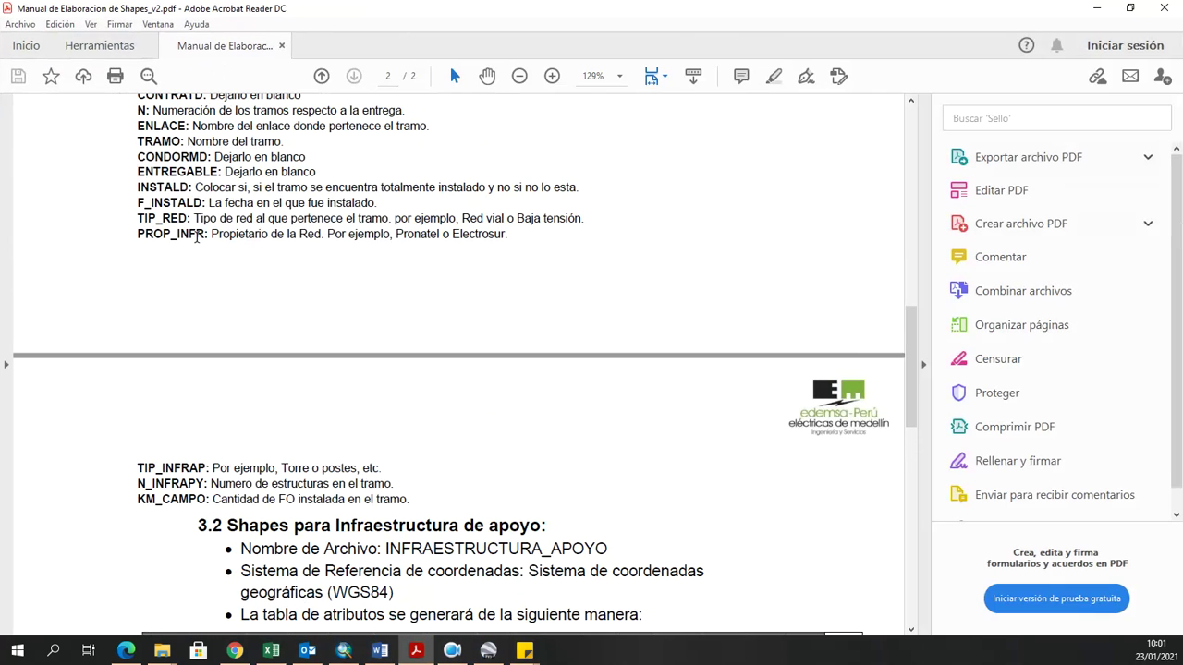
pyautogui.doubleClick(756, 8)
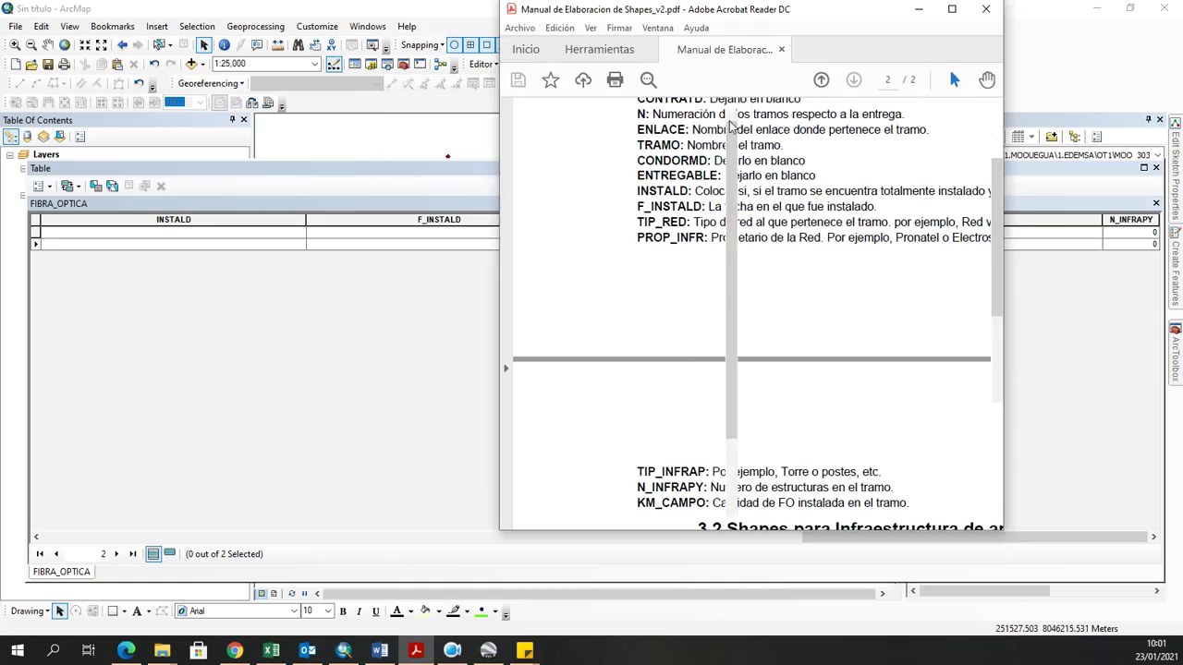
pyautogui.moveTo(664, 386); pyautogui.dragTo(607, 6)
pyautogui.scroll(-8, 334, 525)
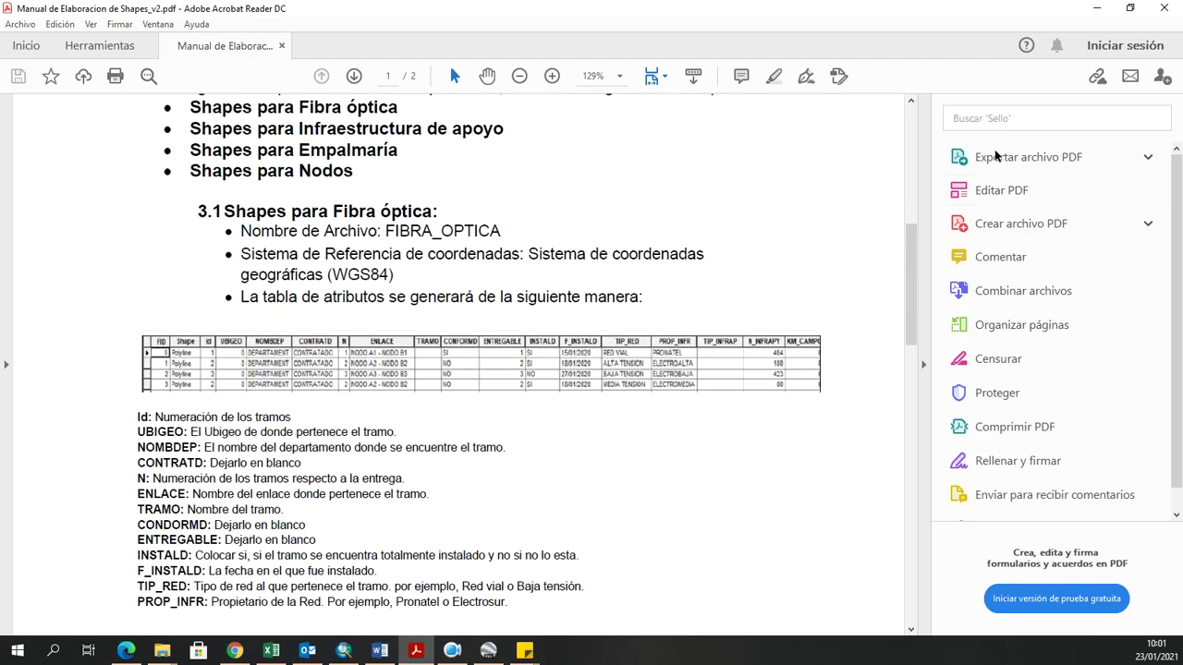
pyautogui.click(1090, 8)
# Delete the PROP_INFRA field from the FIBRA_OPTICA table.
pyautogui.click(956, 221)
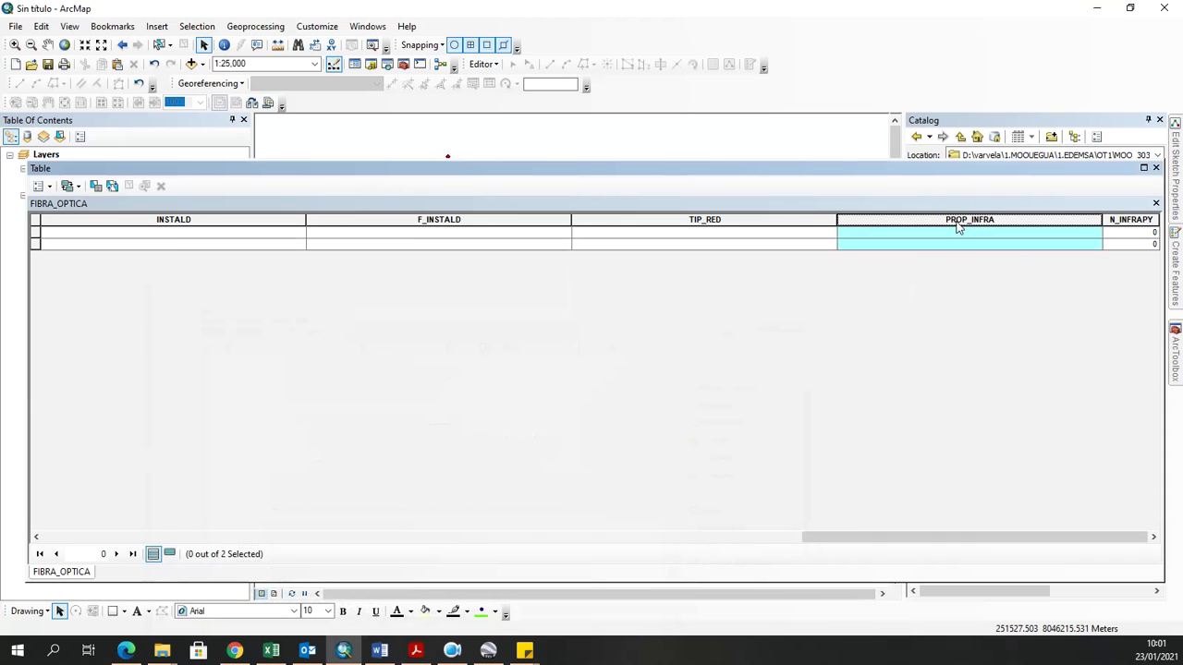
pyautogui.rightClick(956, 224)
pyautogui.click(1004, 388)
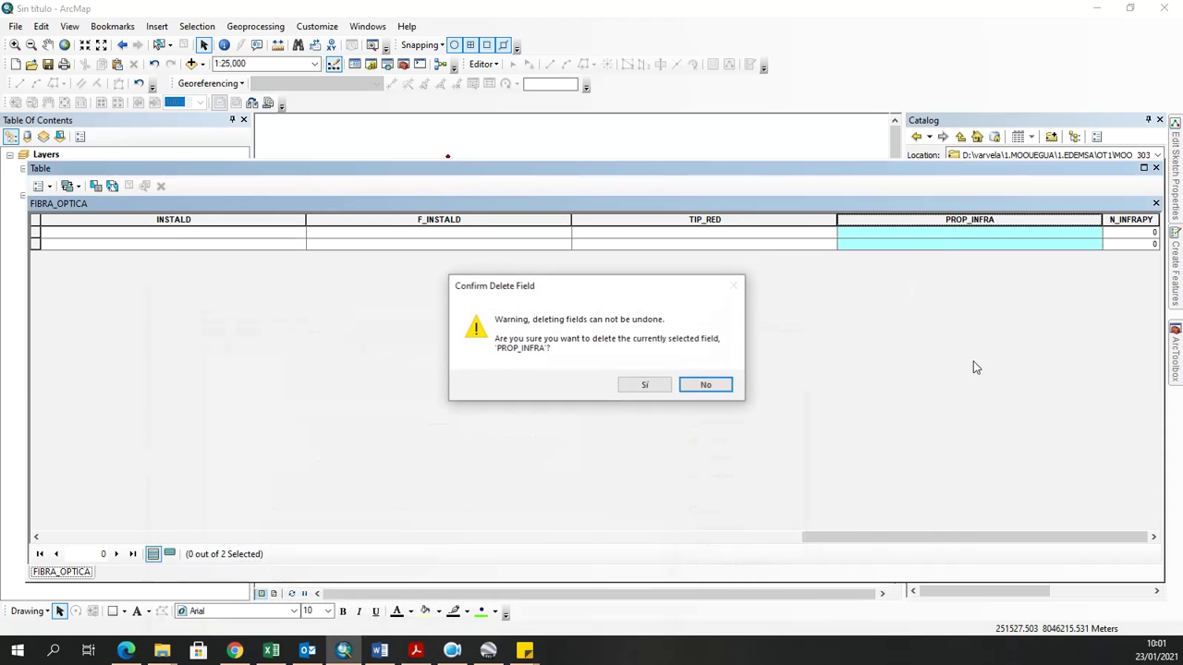
pyautogui.click(647, 385)
# Correct the PROP_INFRAP entry in the sticky note to PROP_INFR and copy the corrected name.
pyautogui.moveTo(524, 651)
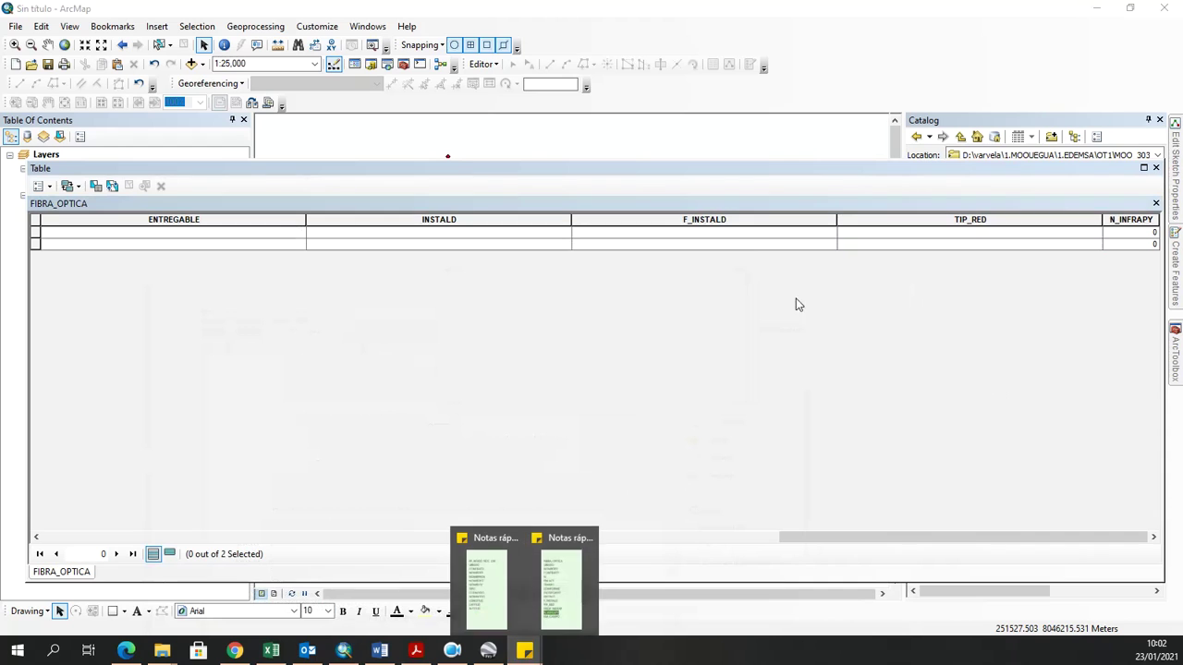
pyautogui.click(564, 588)
pyautogui.click(1042, 223)
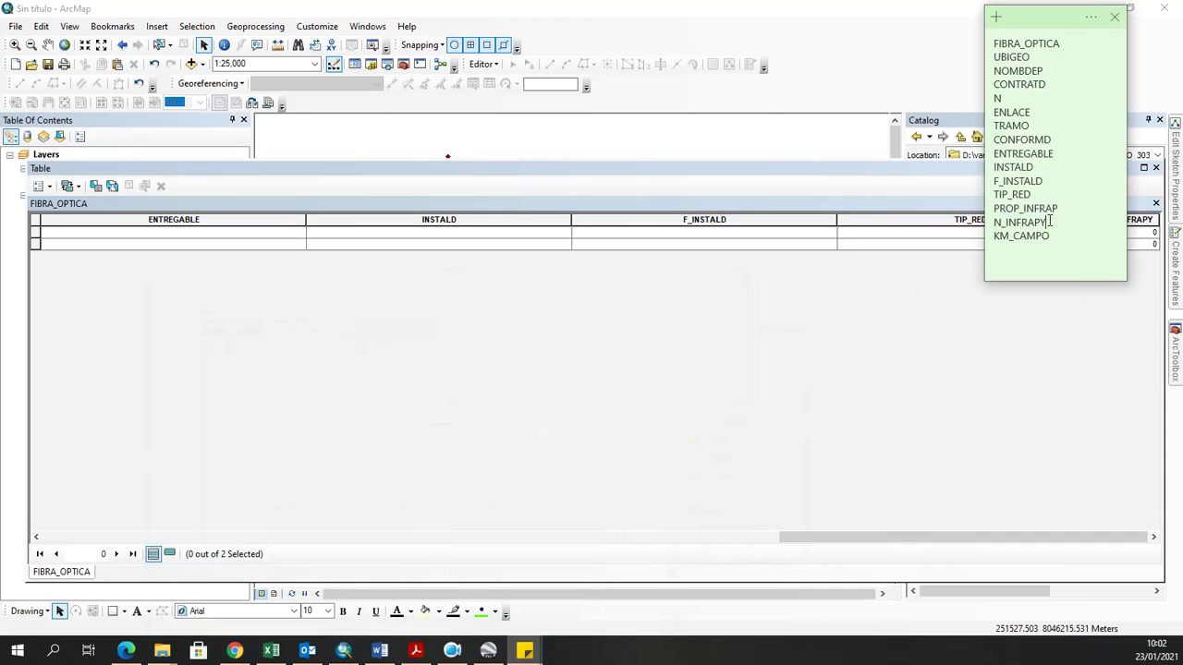
pyautogui.moveTo(1061, 208); pyautogui.dragTo(995, 211)
pyautogui.hotkey('ctrl', 'c')
pyautogui.press('BackSpace')
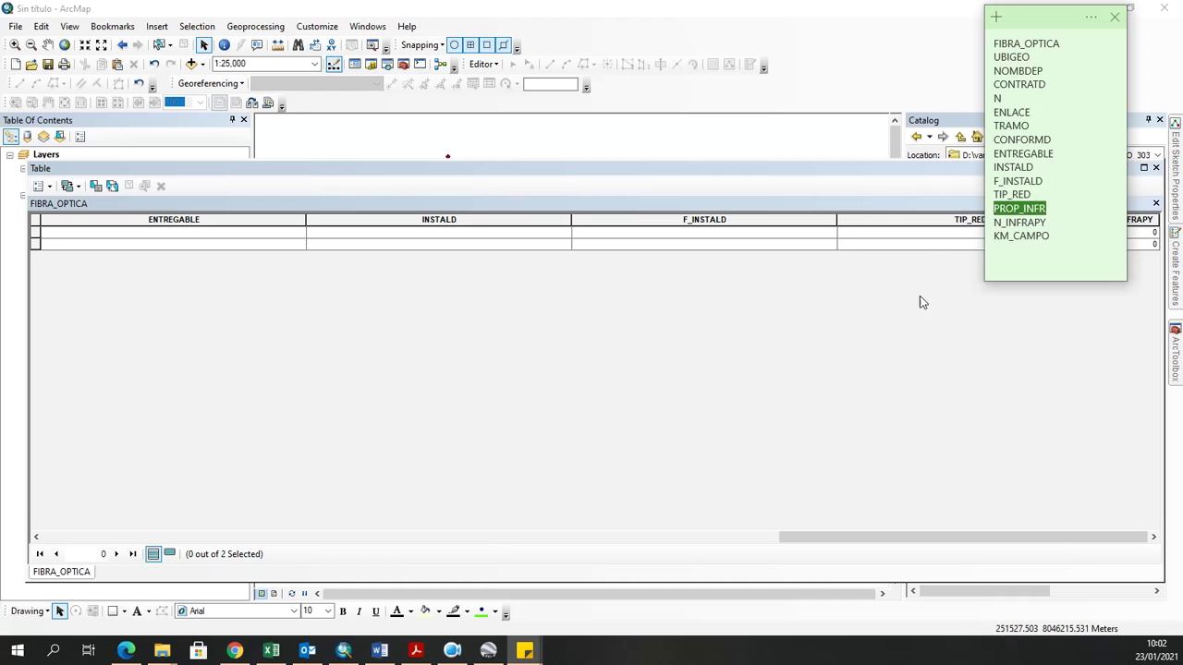
# Add a Text field named PROP_INFR to the FIBRA_OPTICA table and check its column.
pyautogui.click(555, 262)
pyautogui.click(37, 186)
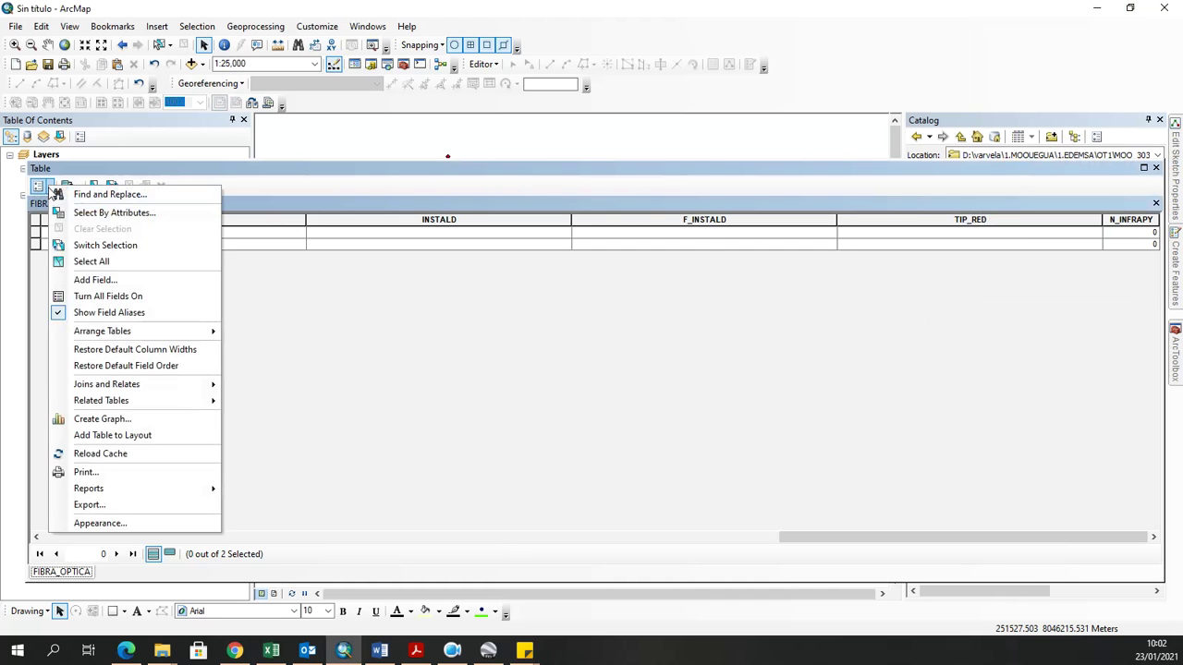
pyautogui.click(92, 278)
pyautogui.hotkey('ctrl', 'v')
pyautogui.click(596, 269)
pyautogui.click(573, 329)
pyautogui.click(603, 410)
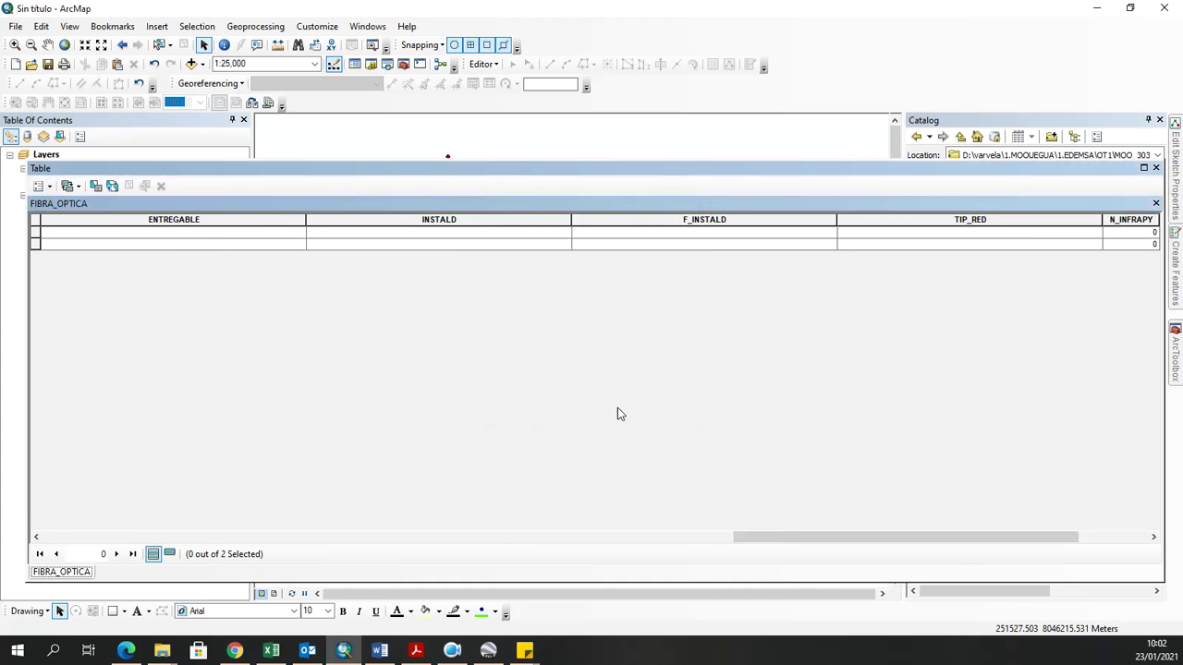
pyautogui.moveTo(766, 539); pyautogui.dragTo(843, 541)
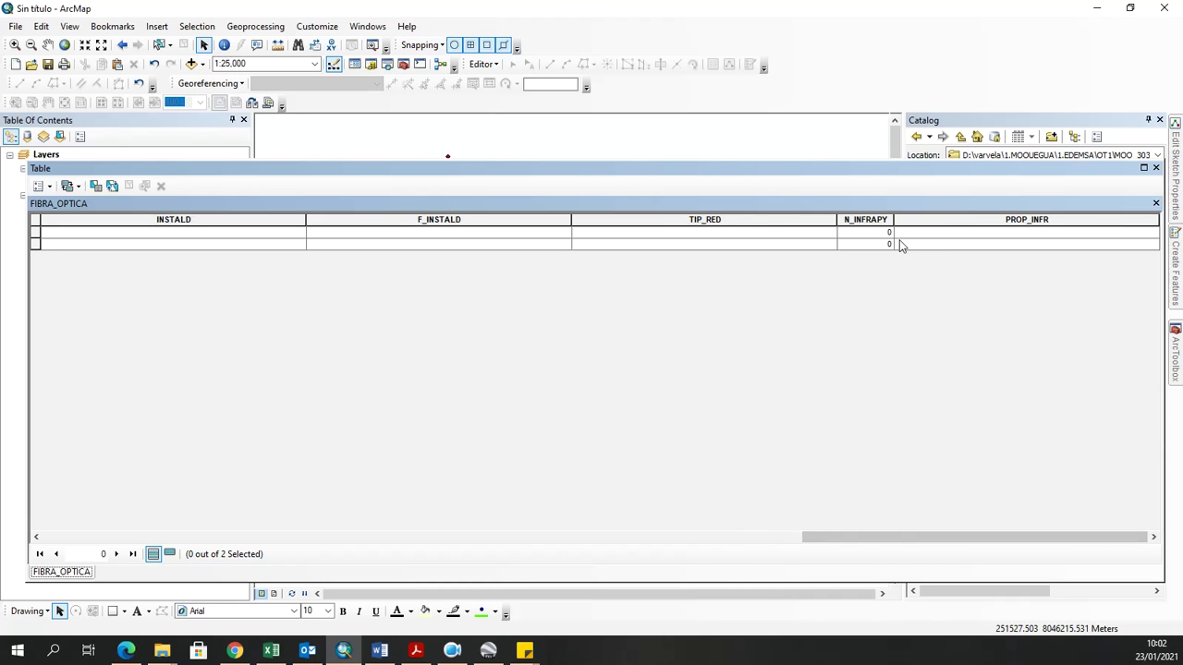
# Delete the Short Integer field N_INFRAPY from the FIBRA_OPTICA table.
pyautogui.click(861, 219)
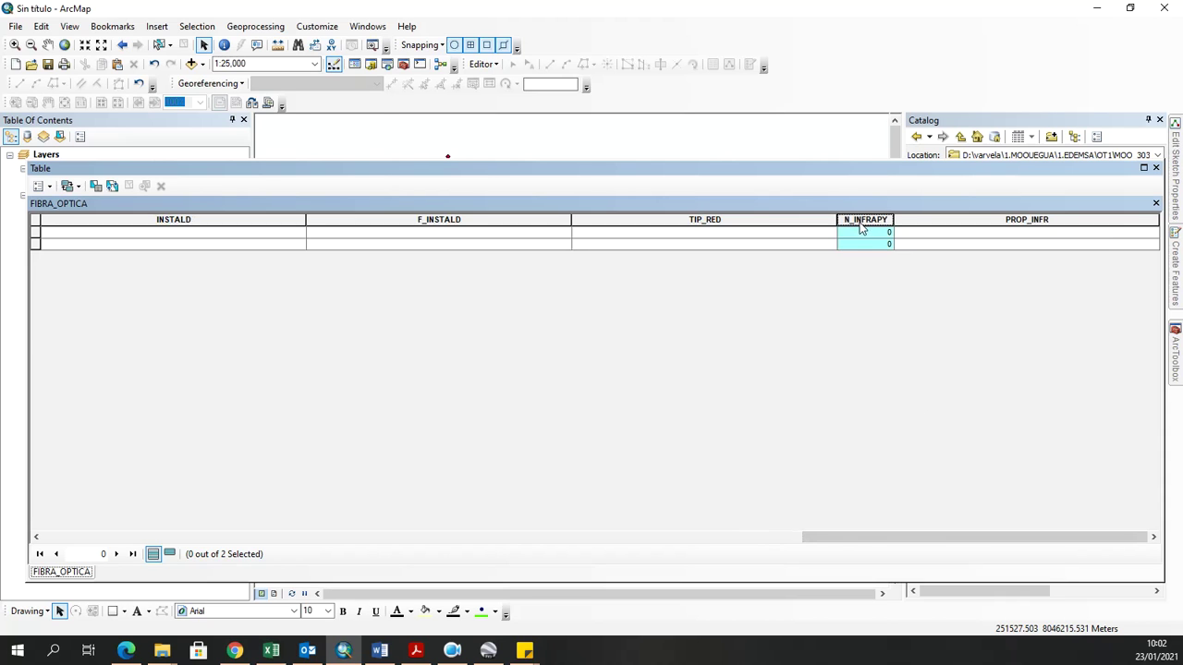
pyautogui.click(882, 232)
pyautogui.click(872, 220)
pyautogui.rightClick(873, 220)
pyautogui.click(919, 387)
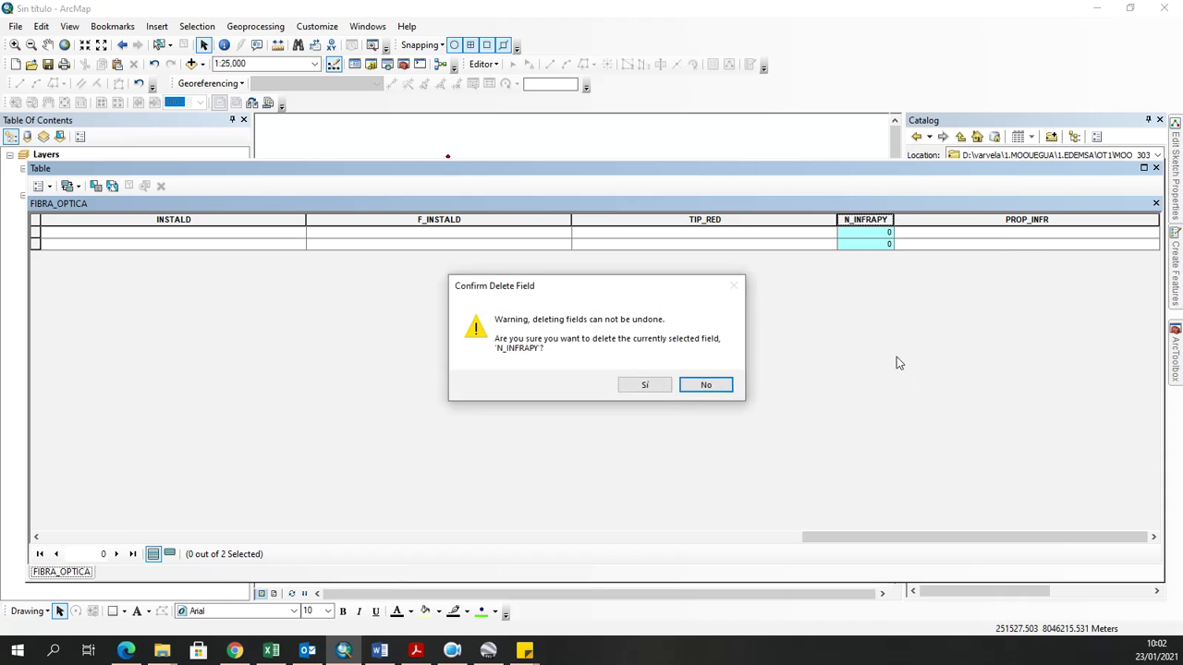
pyautogui.click(641, 389)
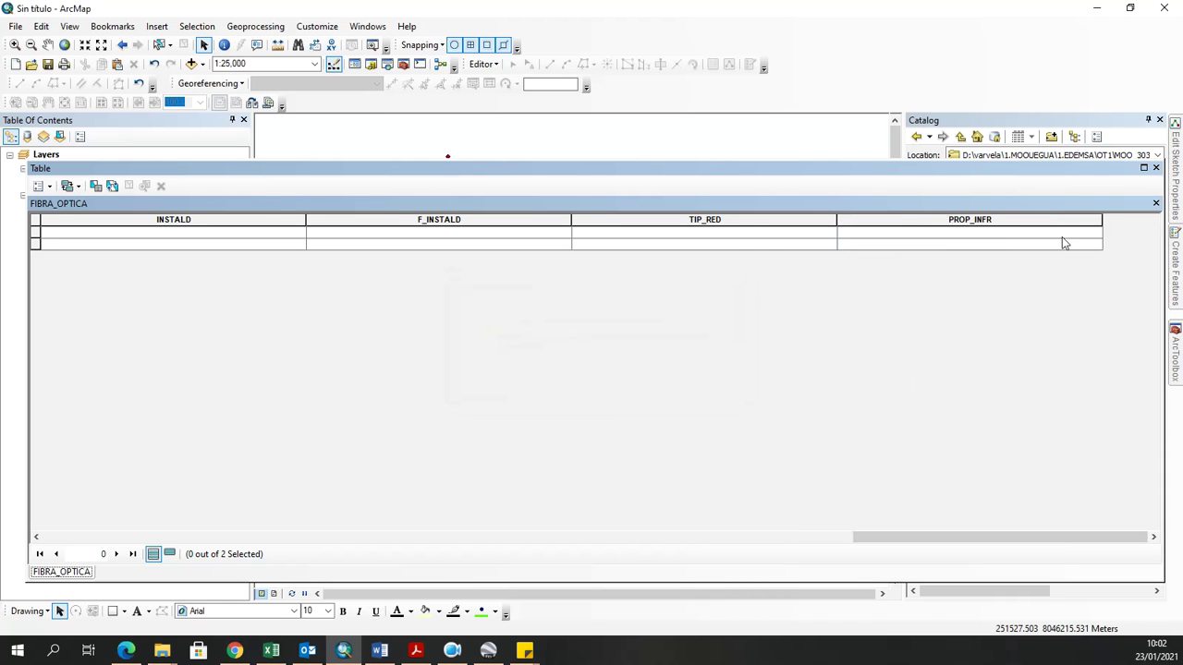
# Add a Text field named N_INFRAPY to the FIBRA_OPTICA table, copying the name from the sticky note.
pyautogui.moveTo(519, 653)
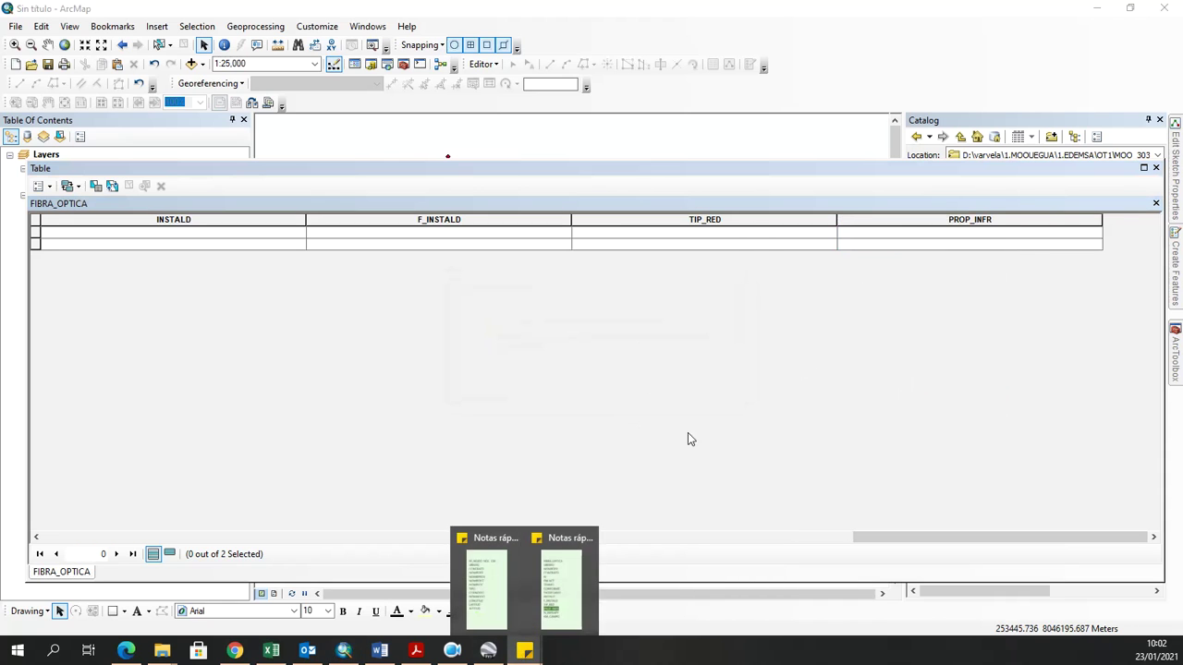
pyautogui.click(562, 596)
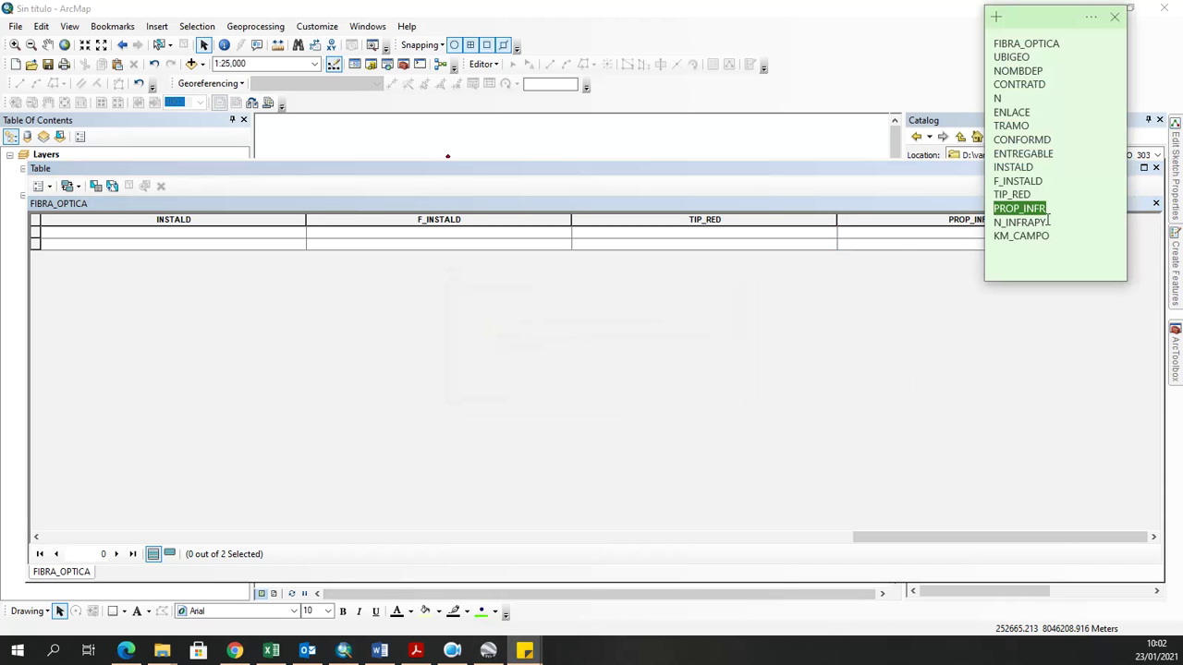
pyautogui.moveTo(1048, 222); pyautogui.dragTo(996, 225)
pyautogui.hotkey('ctrl', 'c')
pyautogui.click(277, 264)
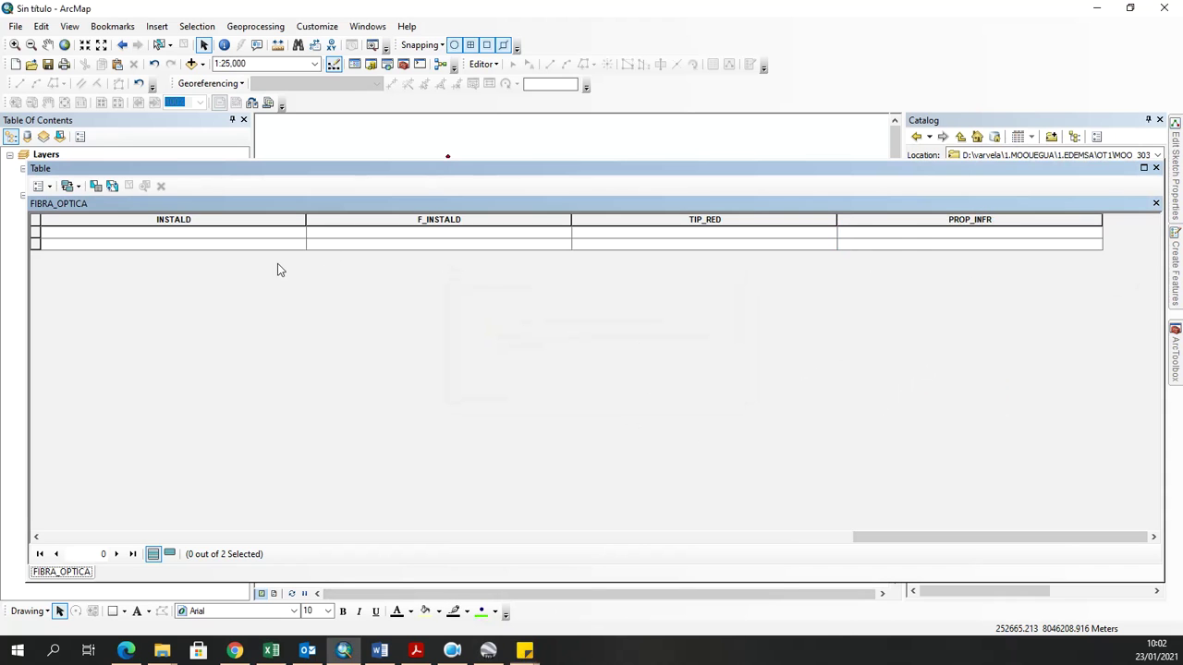
pyautogui.click(46, 186)
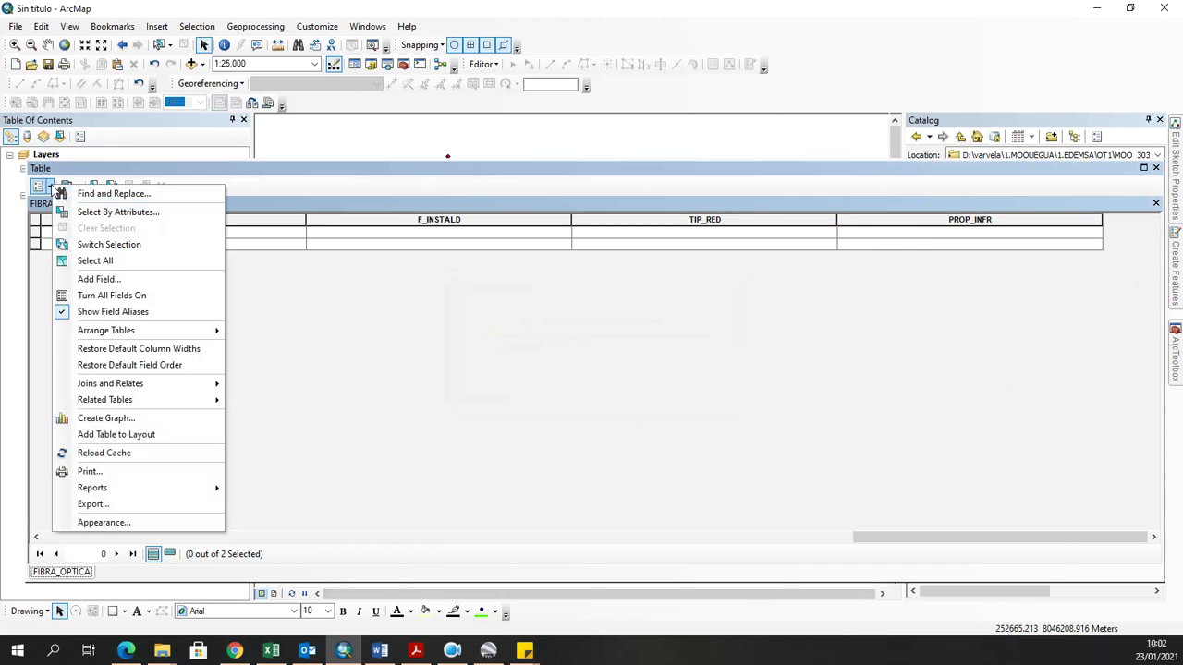
pyautogui.click(127, 280)
pyautogui.hotkey('ctrl', 'v')
pyautogui.click(574, 270)
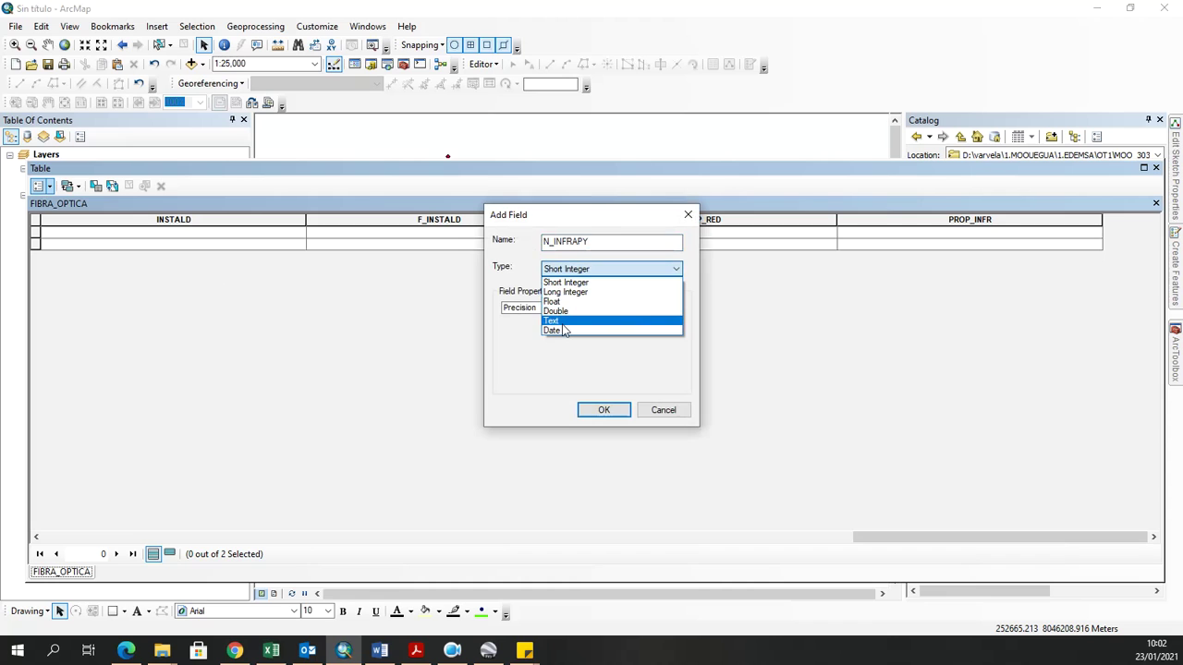
pyautogui.click(563, 323)
pyautogui.click(604, 409)
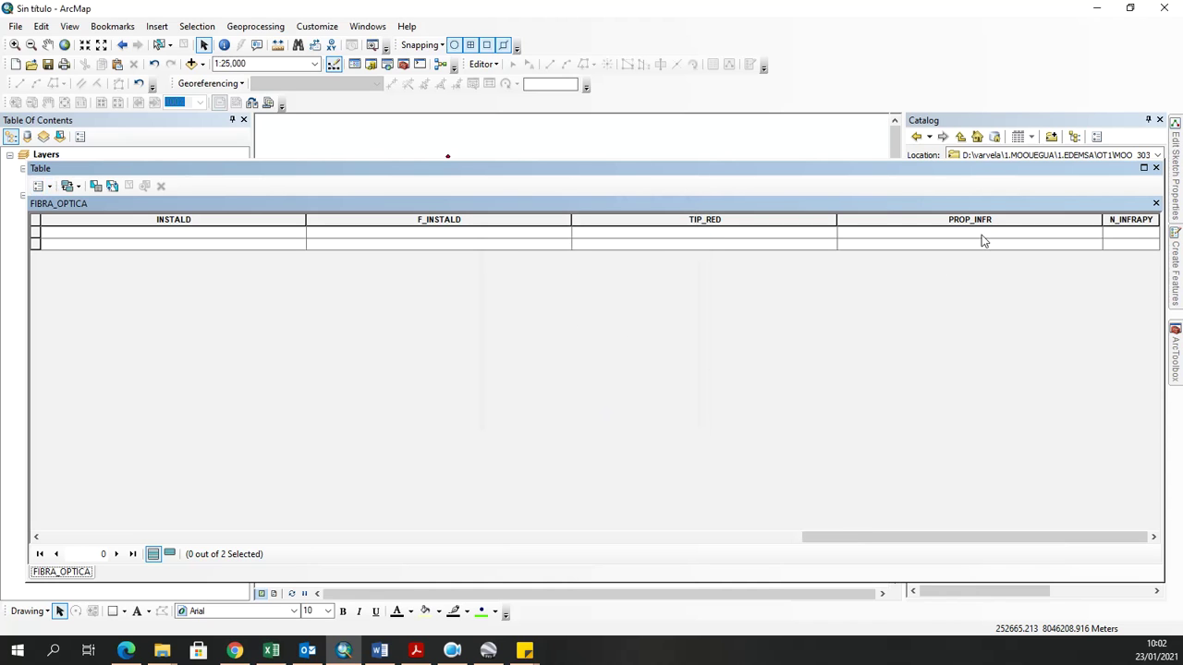
# Add a Text field named KM_CAMPO to the FIBRA_OPTICA table, copying the name from the sticky note.
pyautogui.hotkey('alt', 'Tab')
pyautogui.moveTo(1054, 235); pyautogui.dragTo(983, 234)
pyautogui.hotkey('ctrl', 'c')
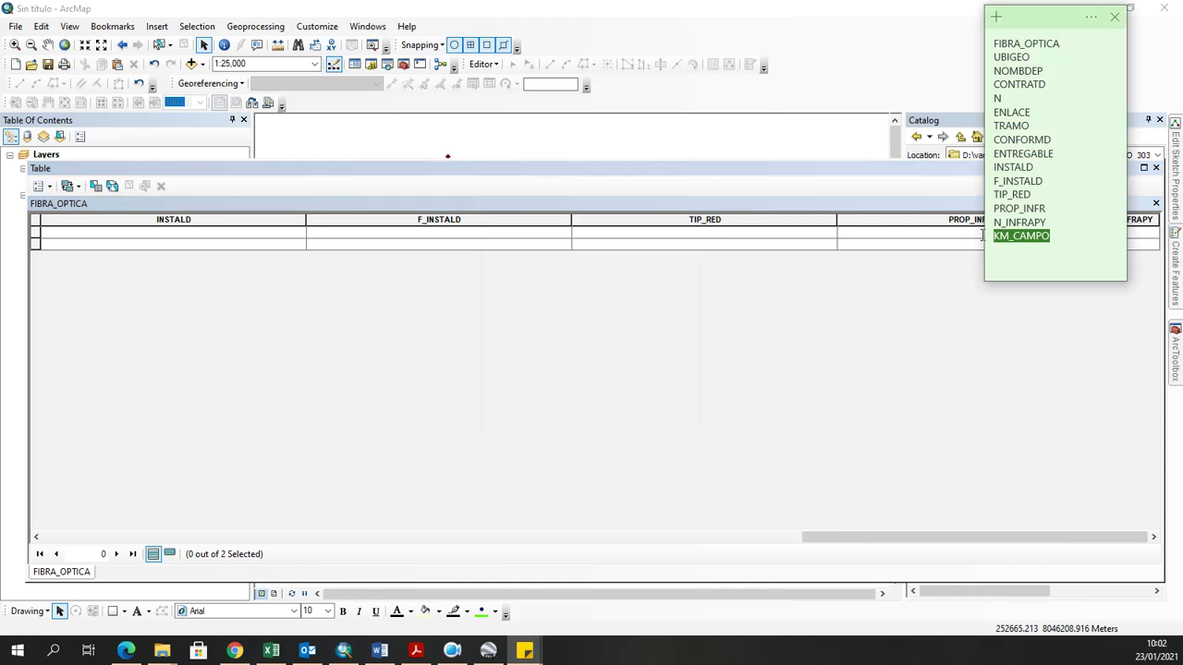
pyautogui.click(908, 538)
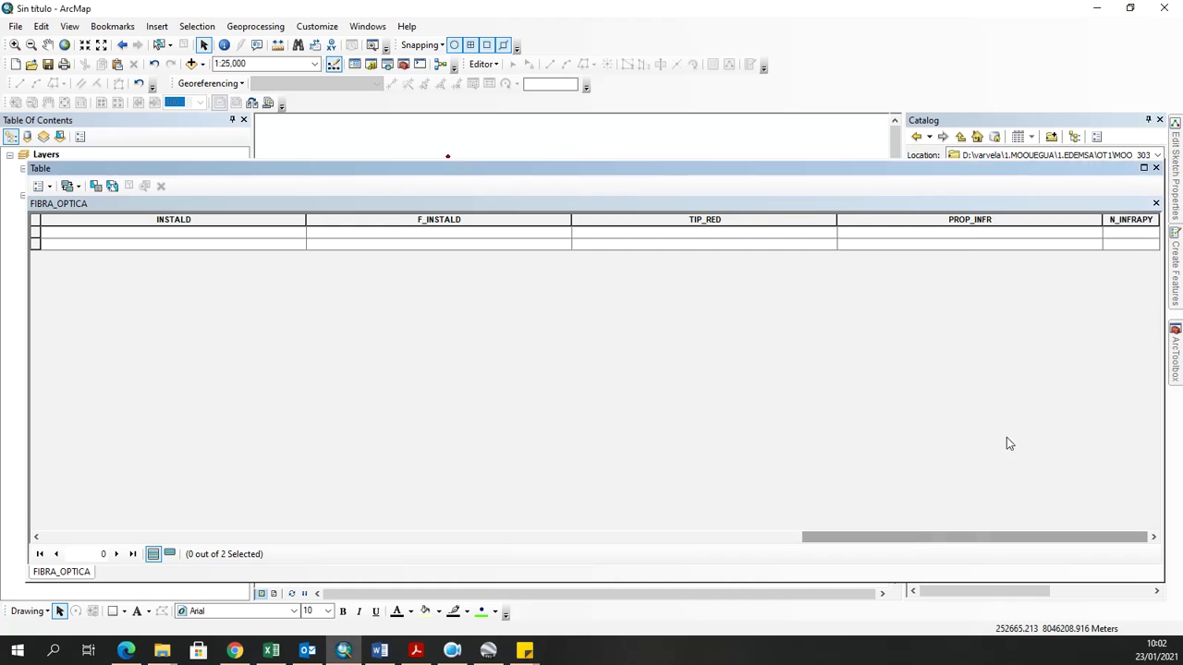
pyautogui.click(41, 185)
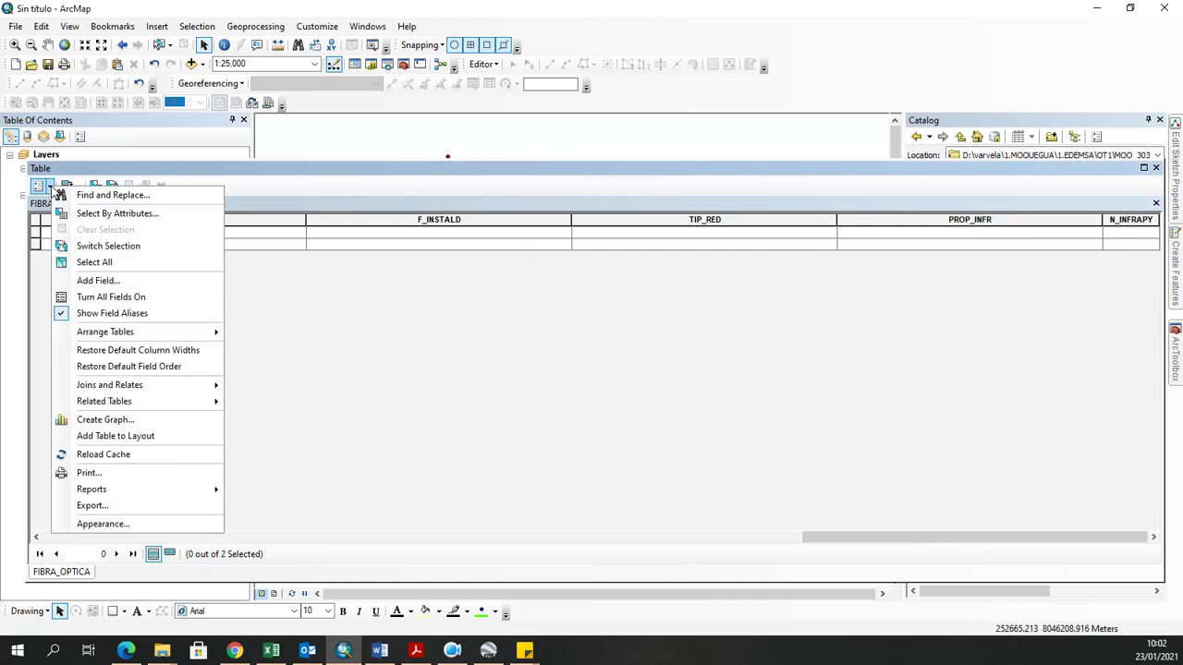
pyautogui.click(128, 282)
pyautogui.hotkey('ctrl', 'v')
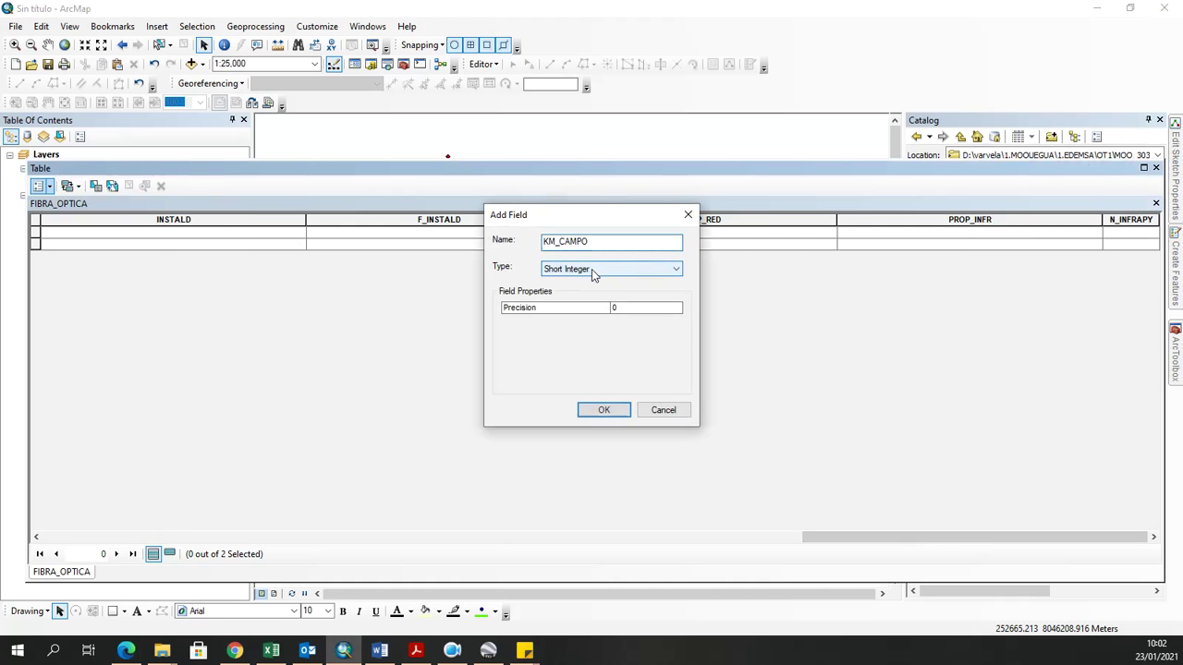
pyautogui.click(591, 269)
pyautogui.click(573, 321)
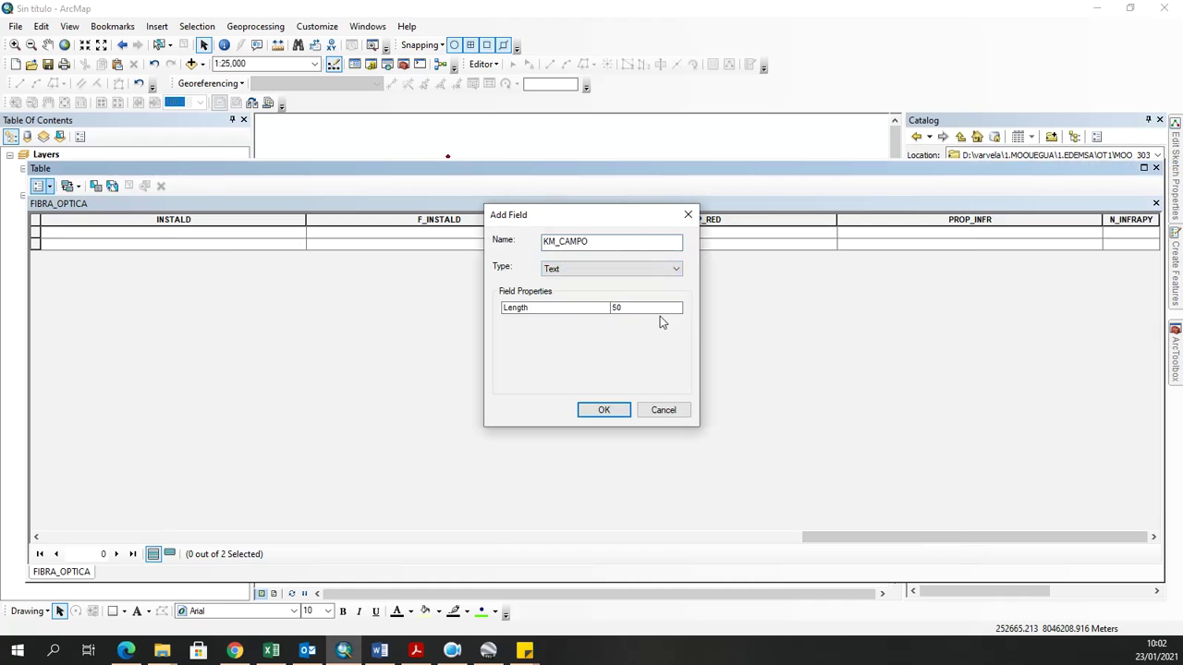
pyautogui.click(614, 412)
pyautogui.moveTo(826, 543); pyautogui.dragTo(971, 546)
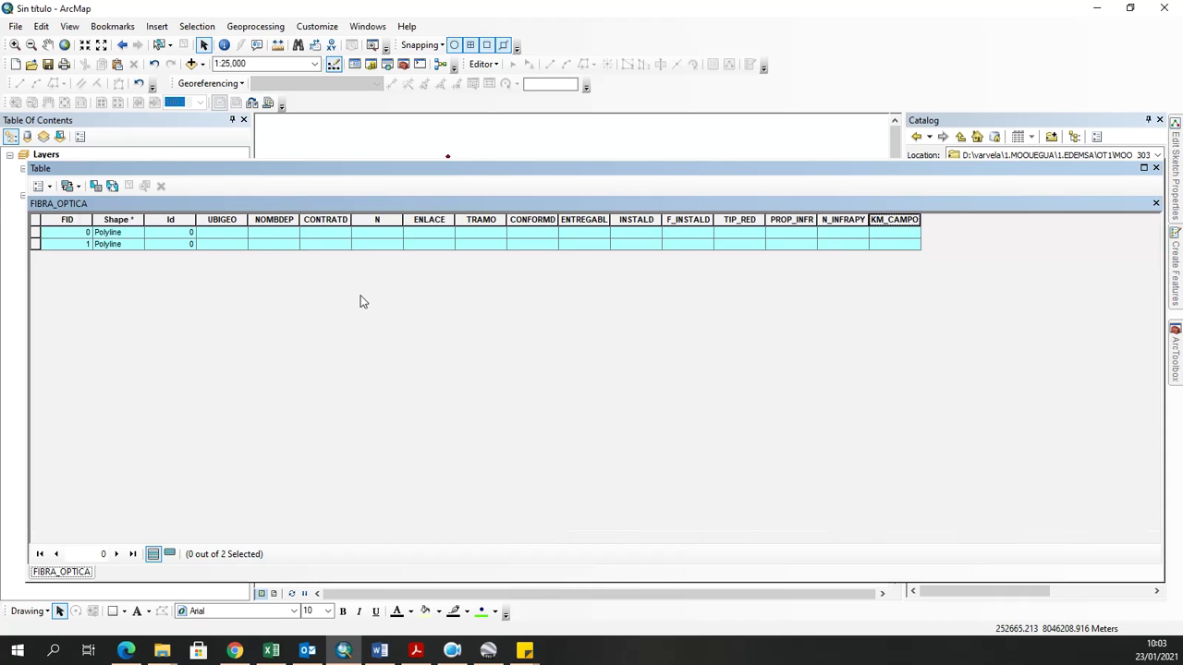
# Look up the ubigeo code of the Ilo district in the Anexo1_DS222_2011.pdf document open in Chrome.
pyautogui.click(219, 234)
pyautogui.click(236, 652)
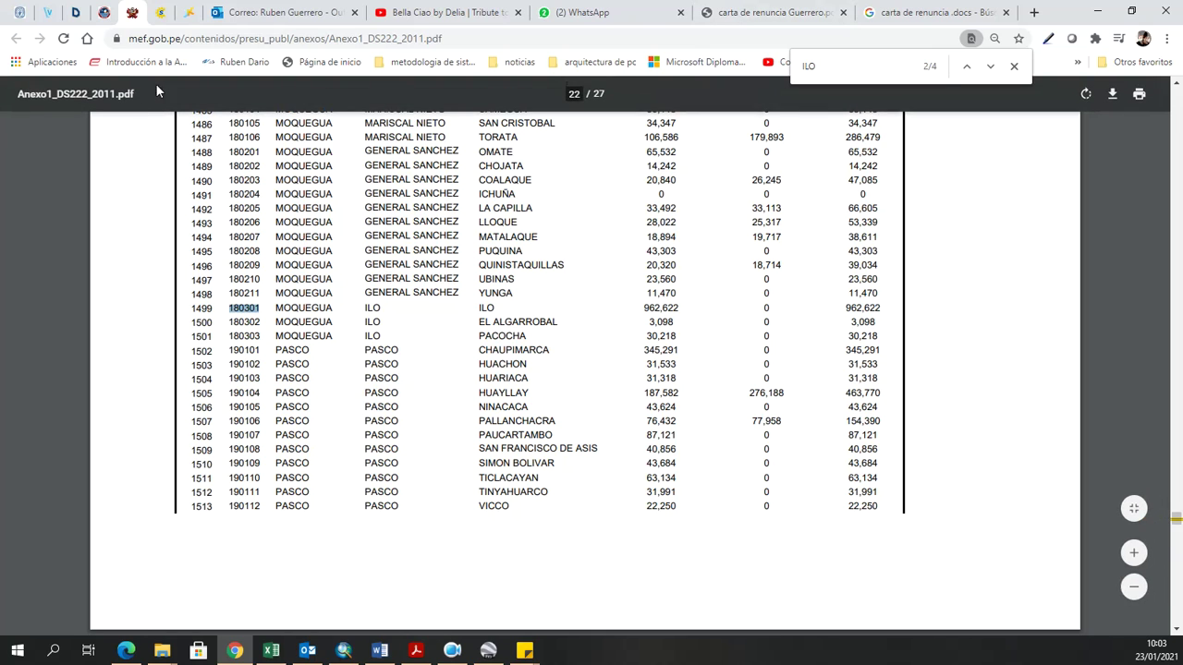
pyautogui.click(143, 39)
pyautogui.click(143, 39)
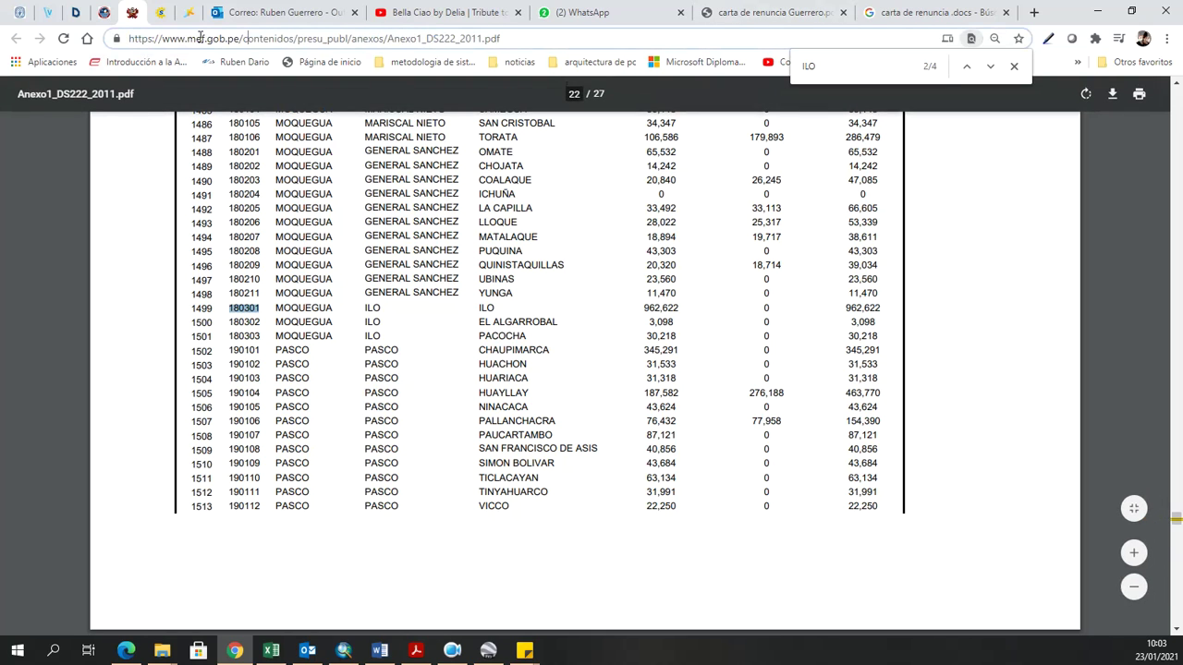
pyautogui.click(368, 329)
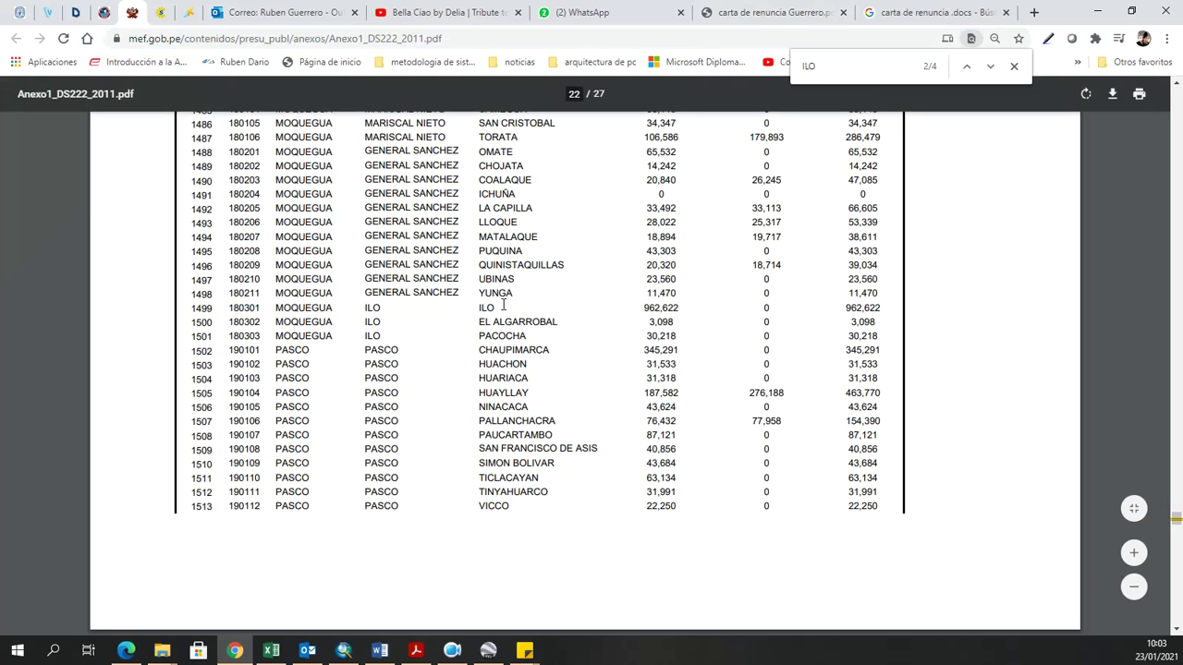
pyautogui.moveTo(387, 307); pyautogui.dragTo(236, 309)
pyautogui.click(219, 306)
pyautogui.click(1097, 11)
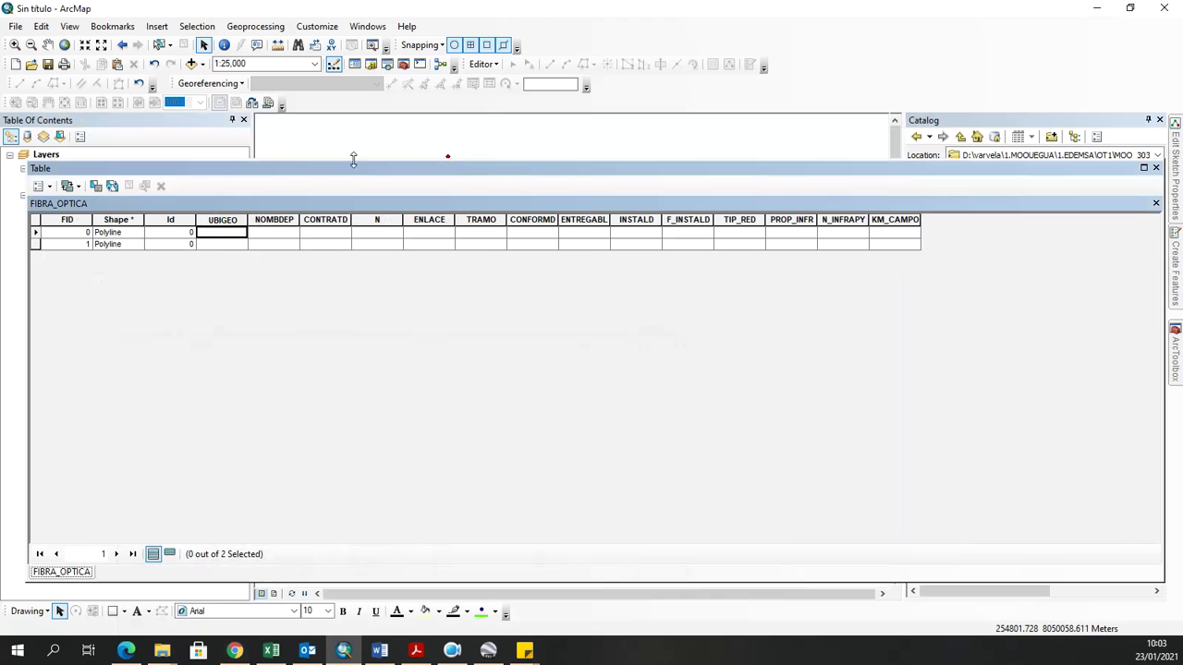
# Start an edit session in ArcMap and enter 180301 as the UBIGEO of both FIBRA_OPTICA polylines.
pyautogui.click(482, 63)
pyautogui.click(502, 82)
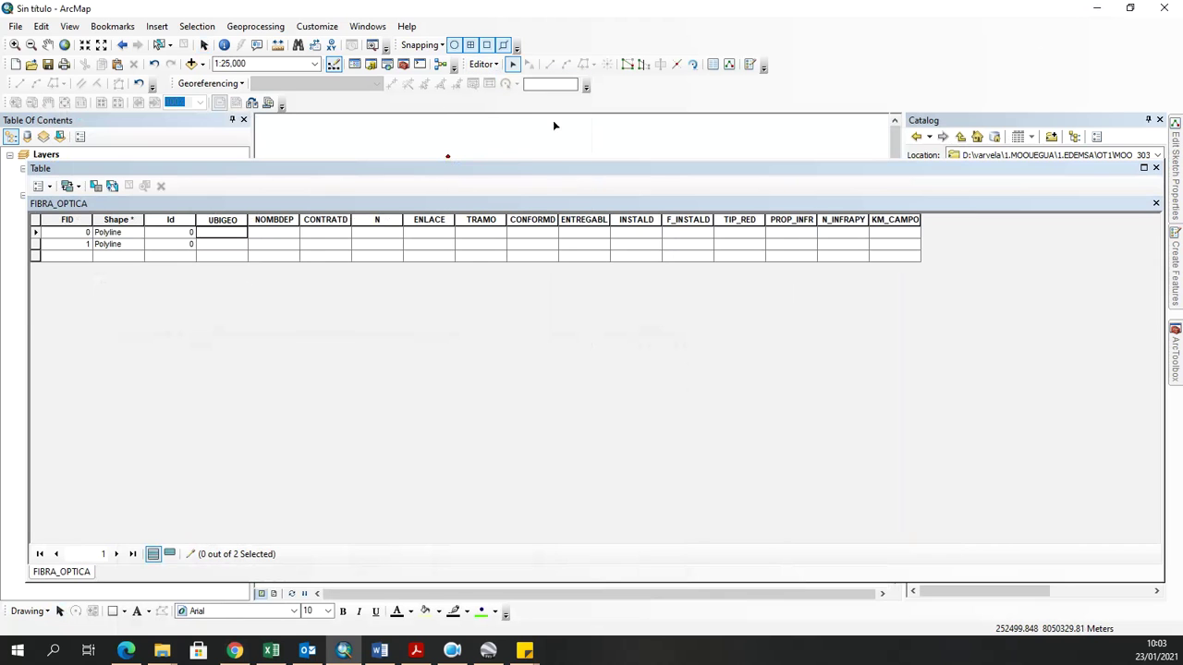
pyautogui.click(224, 238)
pyautogui.write('180301')
pyautogui.click(233, 242)
# Enter MOQUEGUA as the NOMBDEP value of both polylines.
pyautogui.click(282, 232)
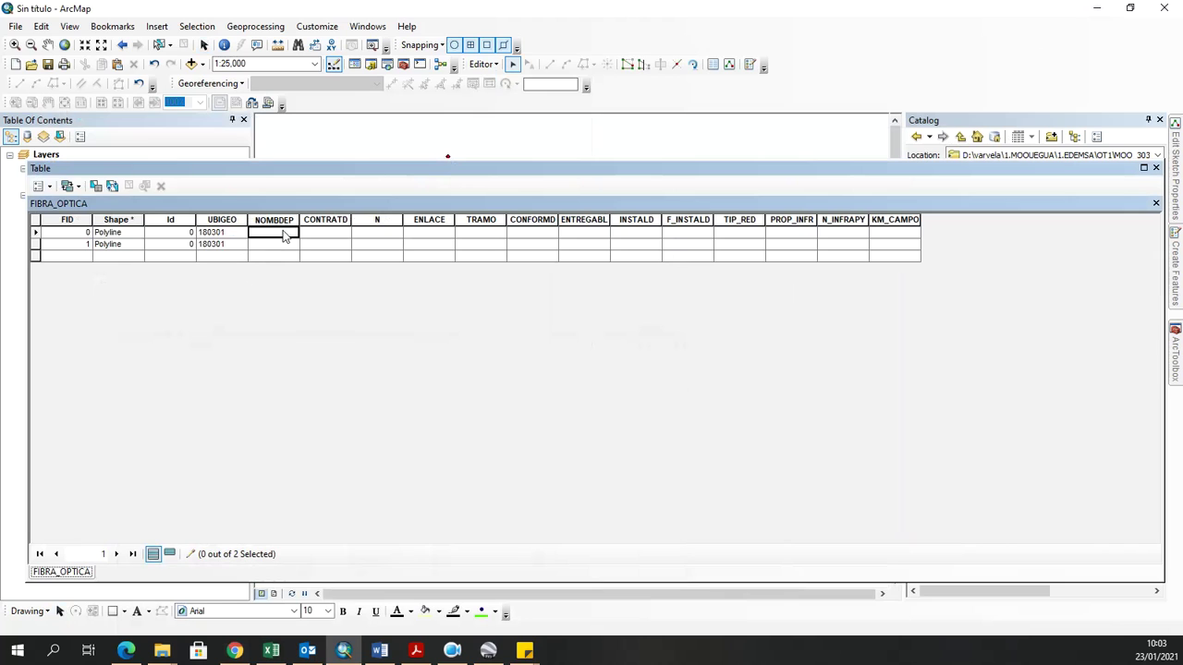
pyautogui.write('MOQUEGUA')
pyautogui.press('Return')
pyautogui.write('MOQUE')
pyautogui.press('Tab')
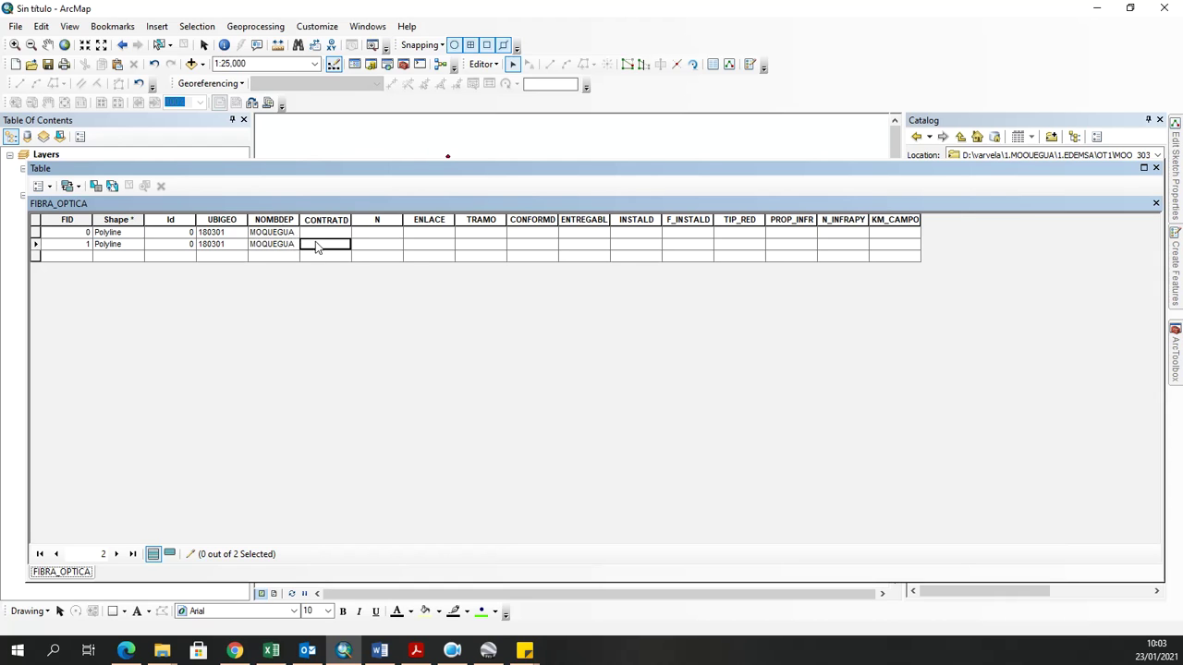
# Check in the shapes manual PDF how the CONTRATD and N fields have to be filled in.
pyautogui.click(327, 233)
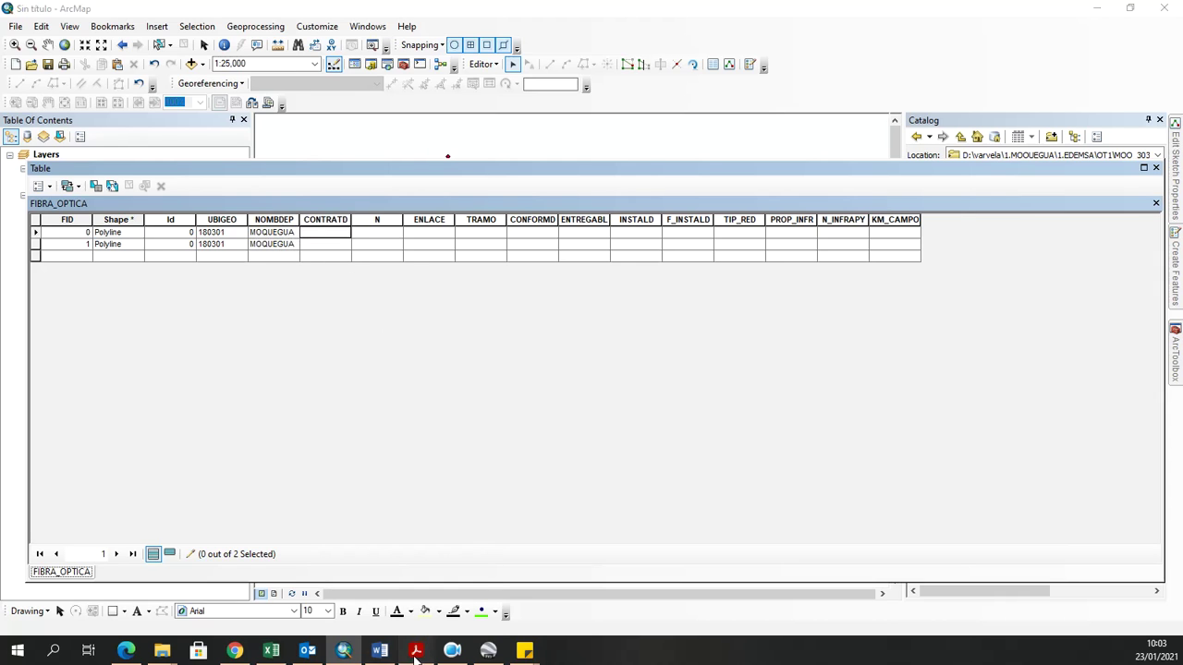
pyautogui.click(412, 651)
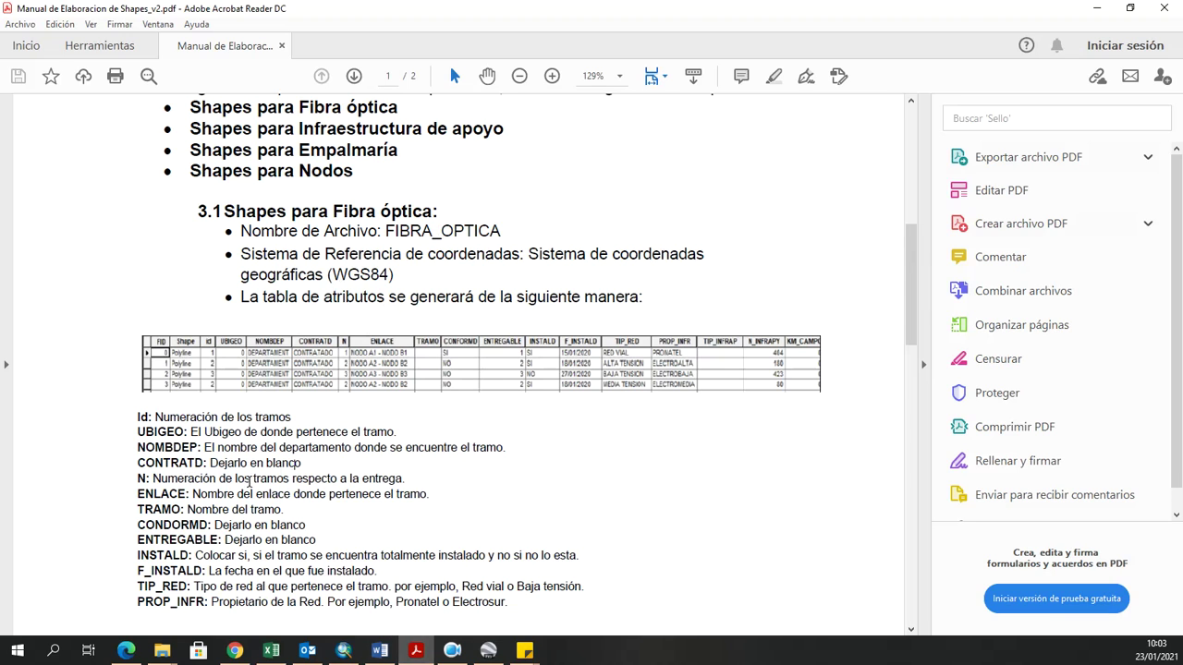
pyautogui.moveTo(407, 480); pyautogui.dragTo(152, 481)
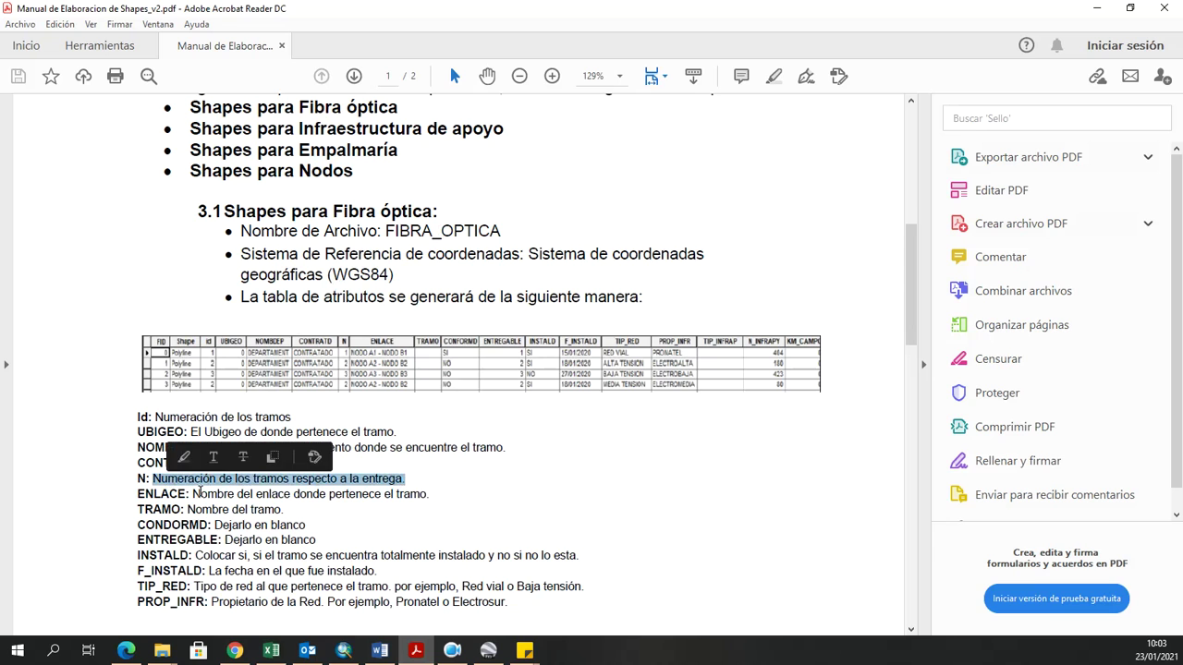
pyautogui.scroll(-1, 200, 491)
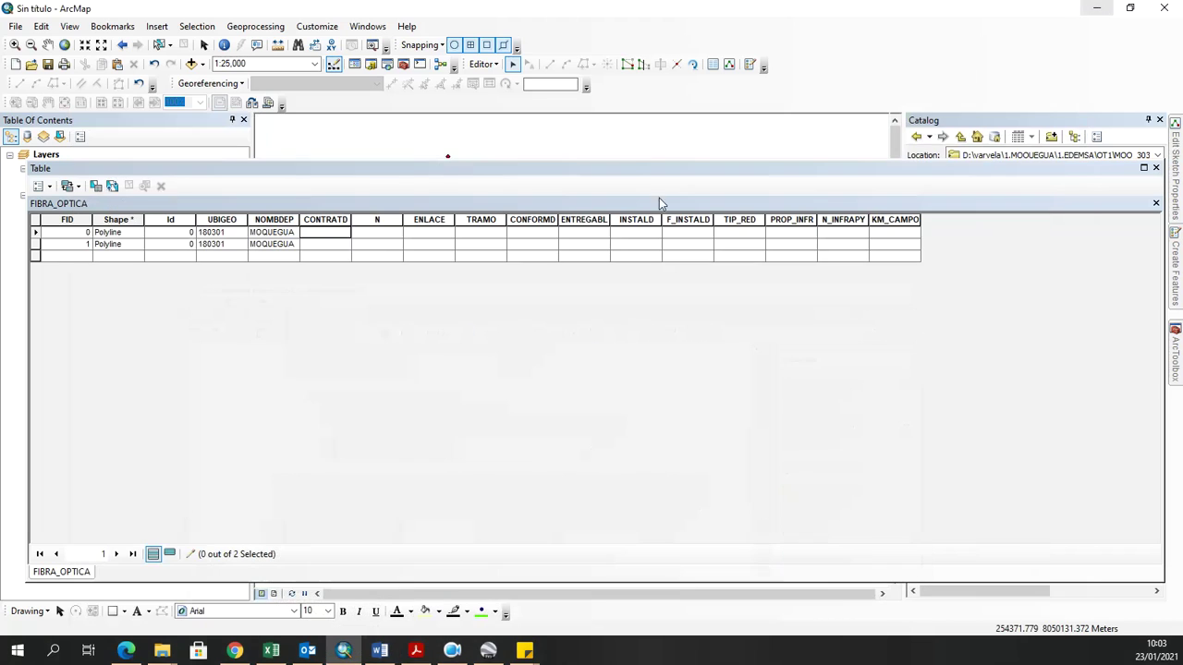
pyautogui.hotkey('alt', 'Tab')
# Number the two polylines 1 and 2 in the N field.
pyautogui.click(380, 234)
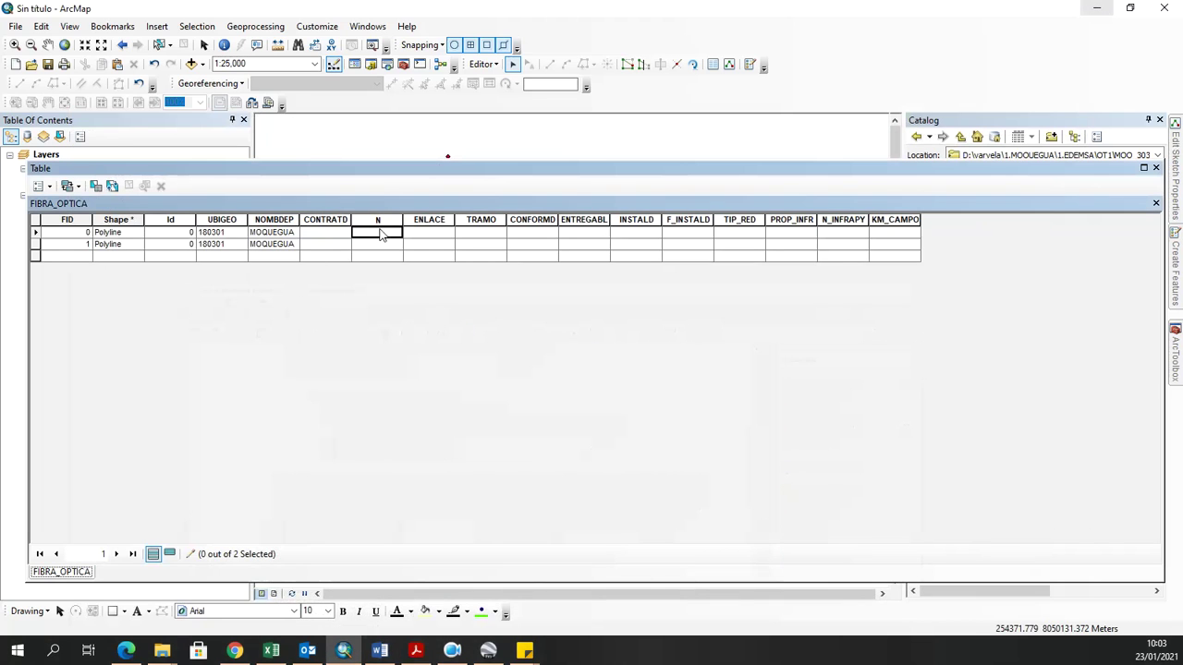
pyautogui.write('1')
pyautogui.press('Return')
pyautogui.write('2')
pyautogui.press('Return')
# Select the first polyline's ENLACE cell and browse to the varvela folder on local disk D in File Explorer.
pyautogui.click(432, 233)
pyautogui.click(307, 652)
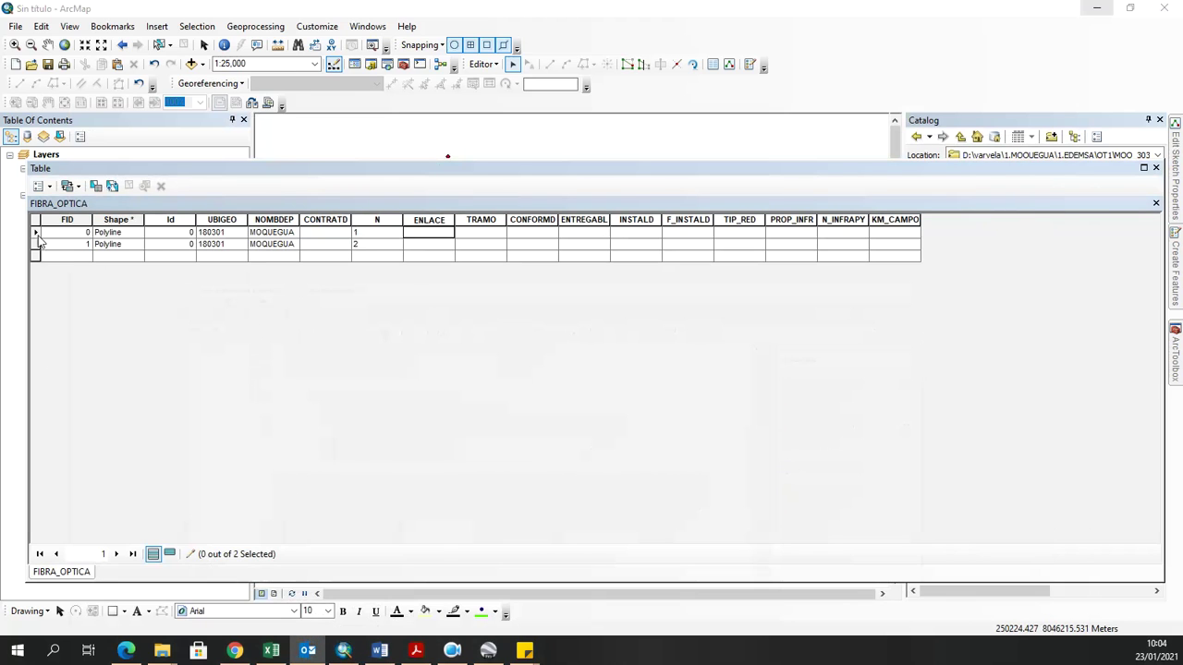
pyautogui.moveTo(161, 651)
pyautogui.moveTo(247, 603)
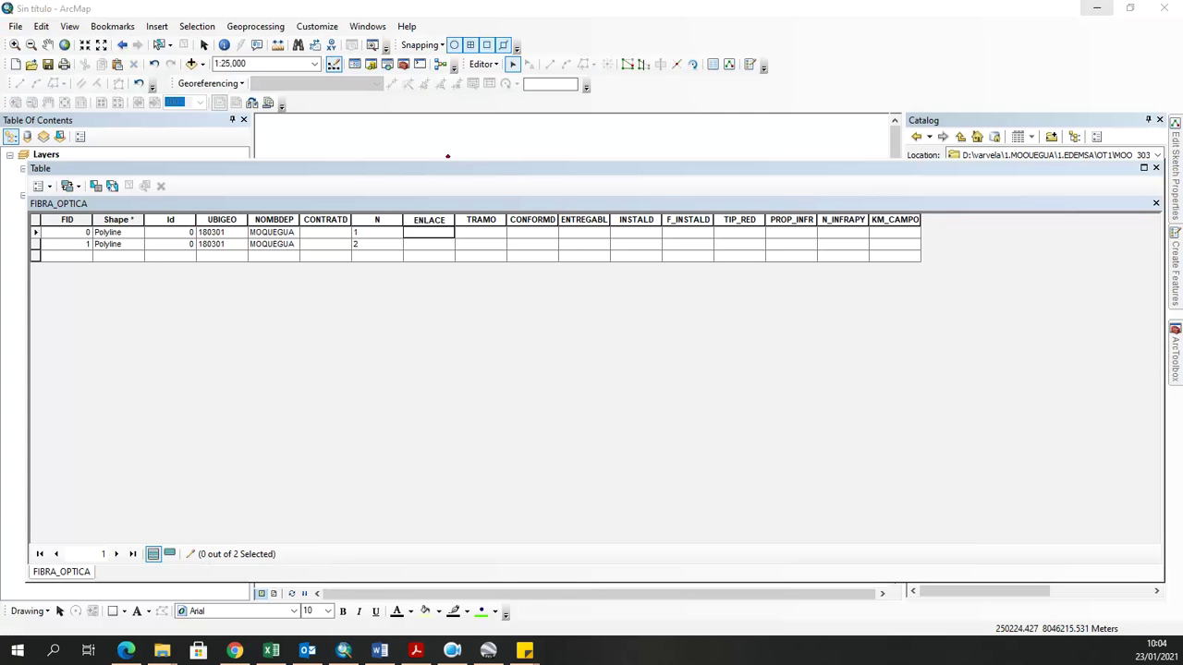
pyautogui.press('super+e')
pyautogui.click(99, 504)
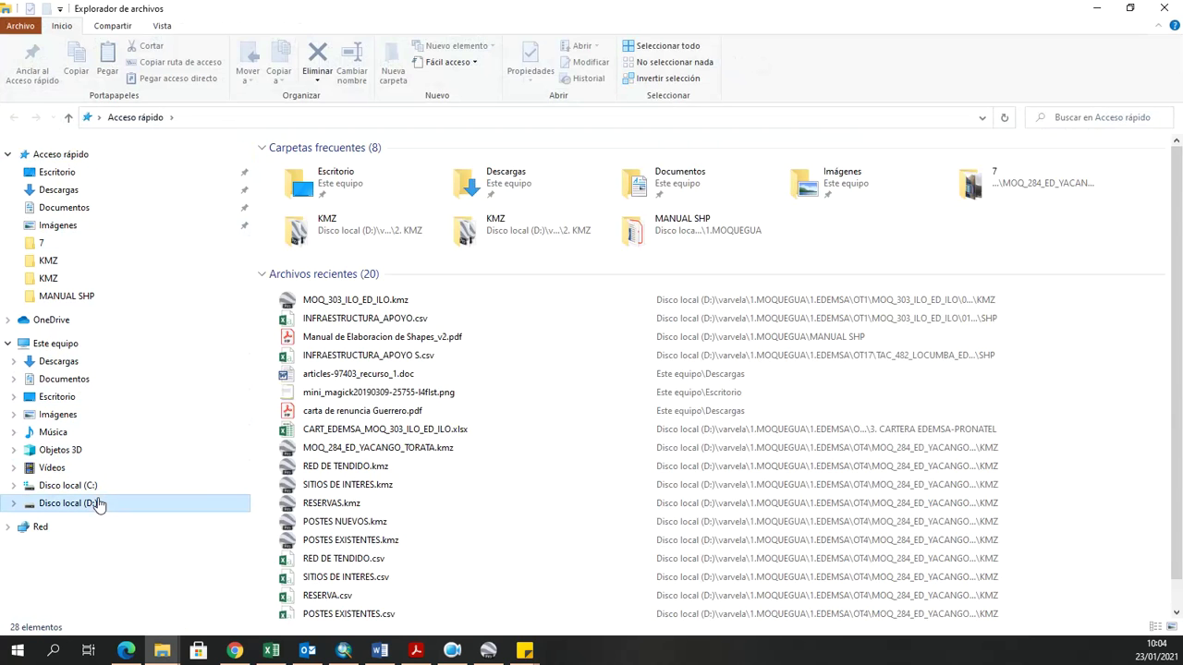
pyautogui.doubleClick(319, 490)
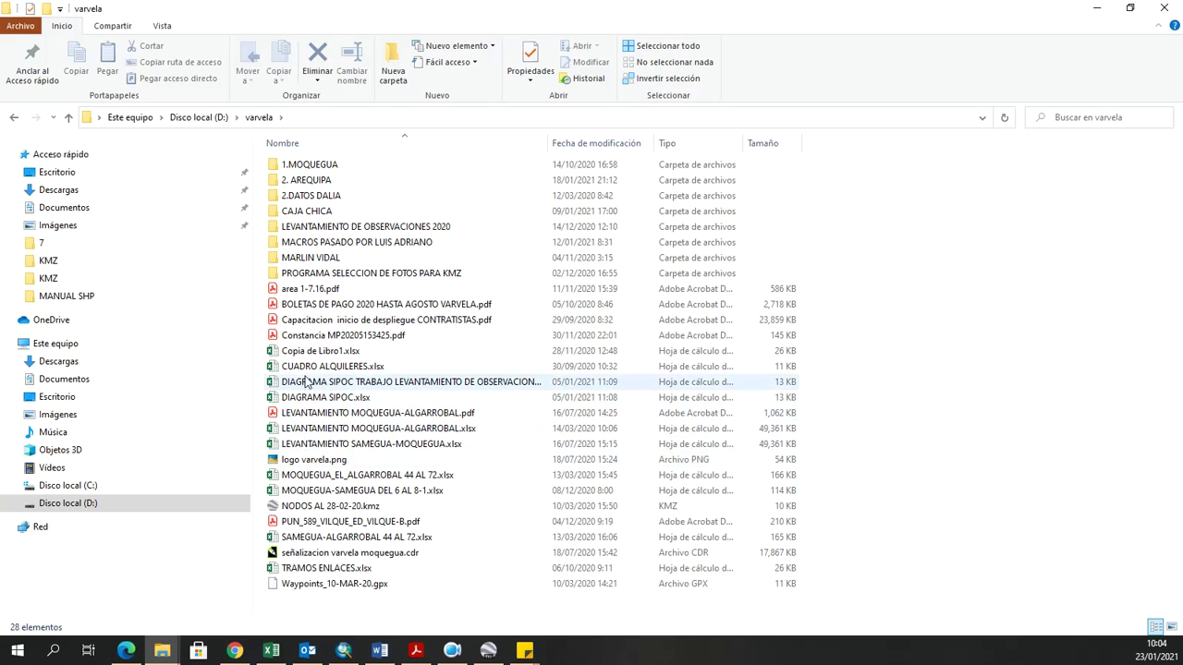
pyautogui.doubleClick(305, 166)
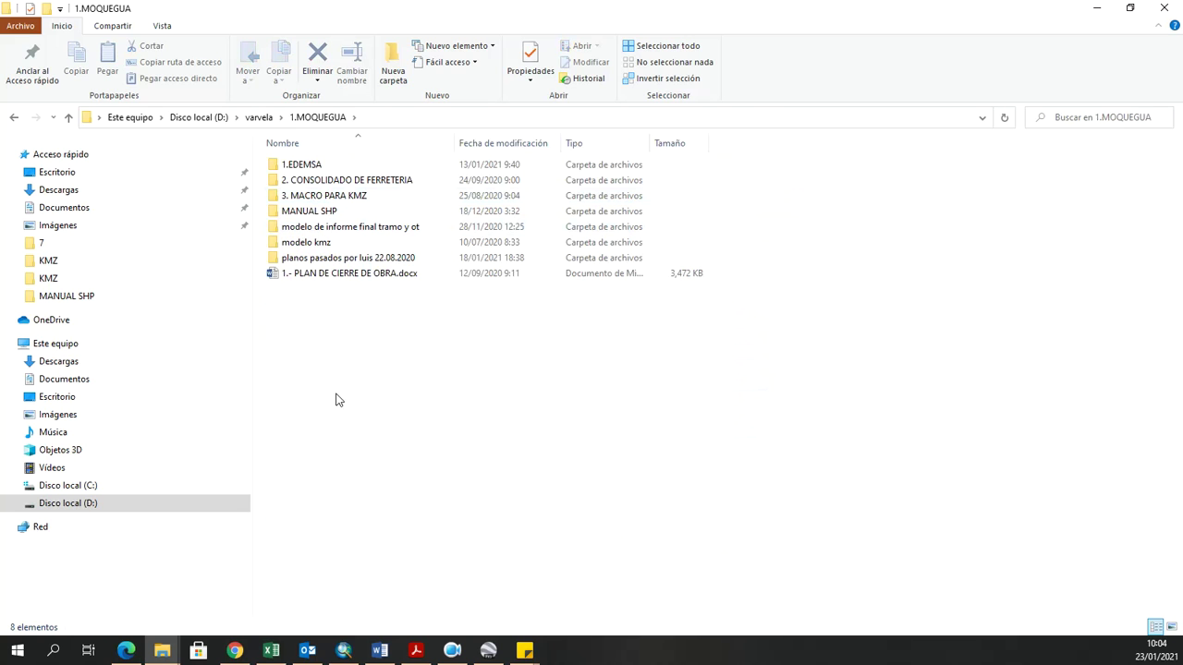
pyautogui.doubleClick(315, 165)
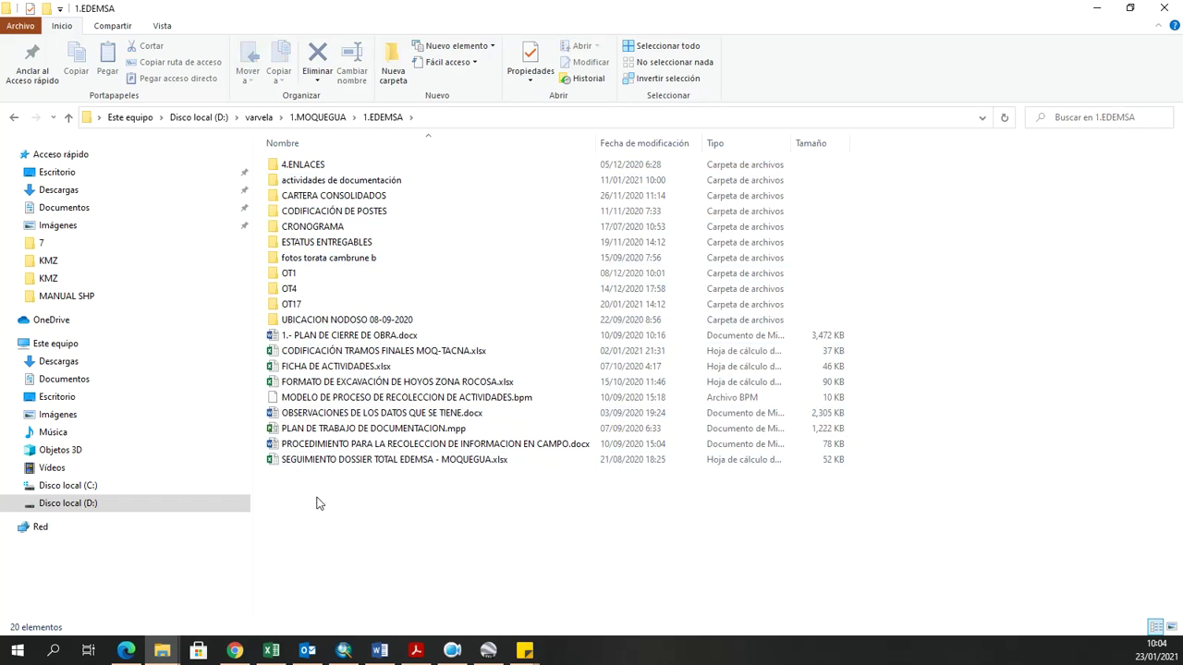
pyautogui.click(70, 118)
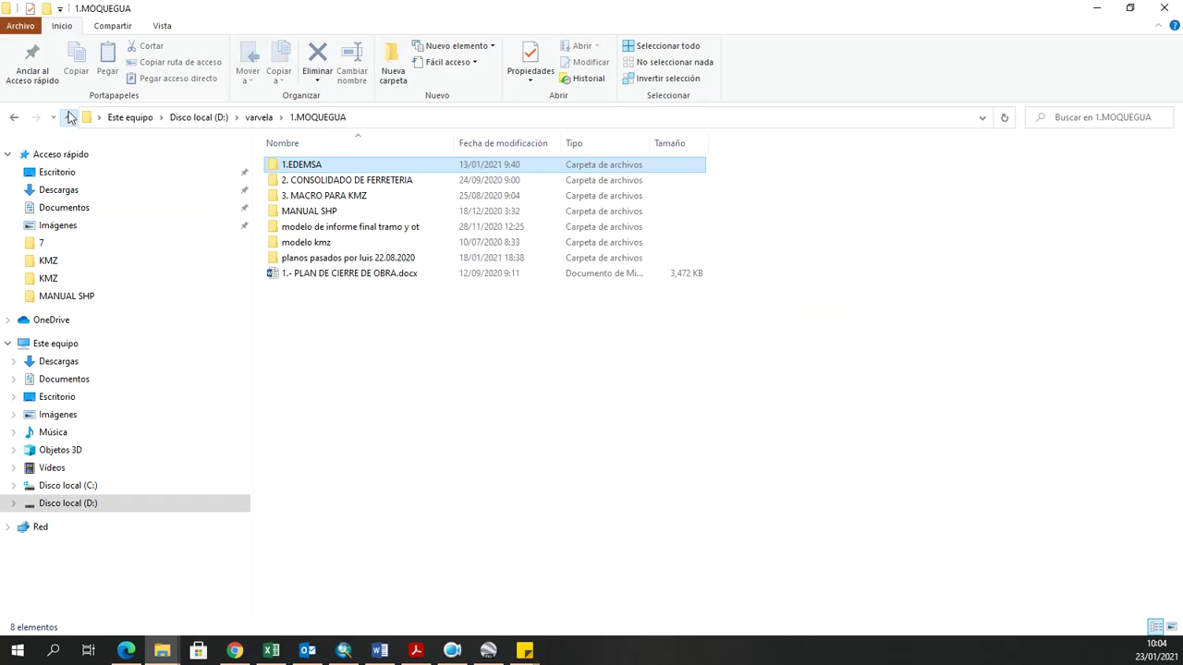
pyautogui.click(70, 117)
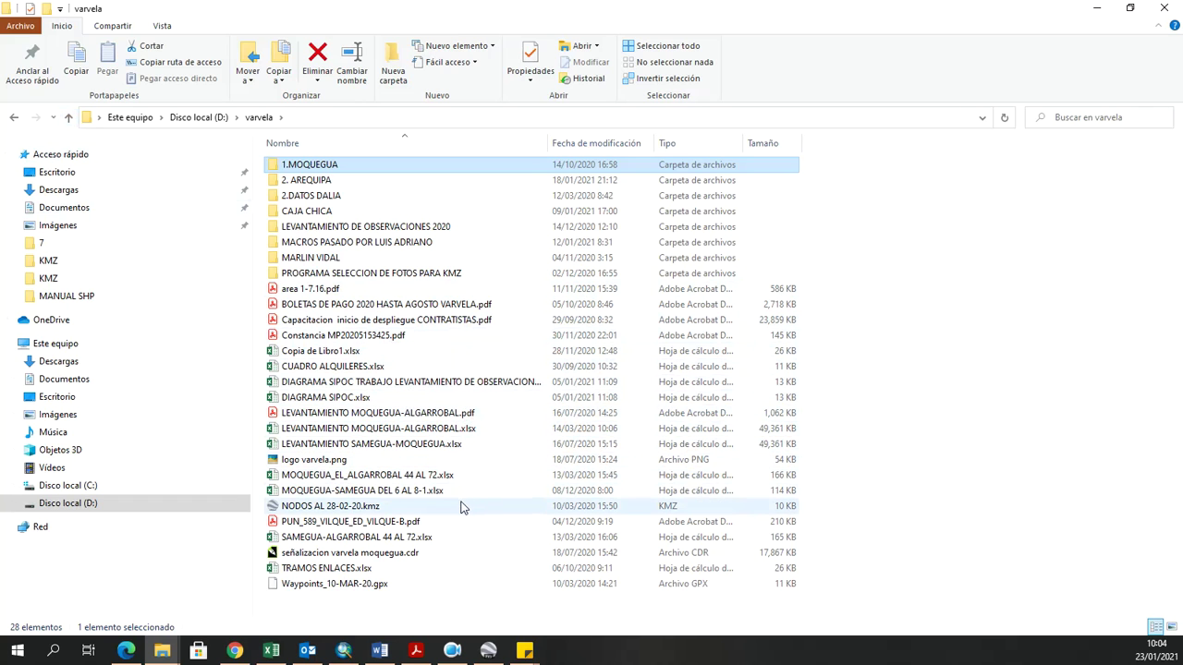
# Open the TRAMOS ENLACES.xlsx workbook and go to the start of its link list.
pyautogui.click(360, 568)
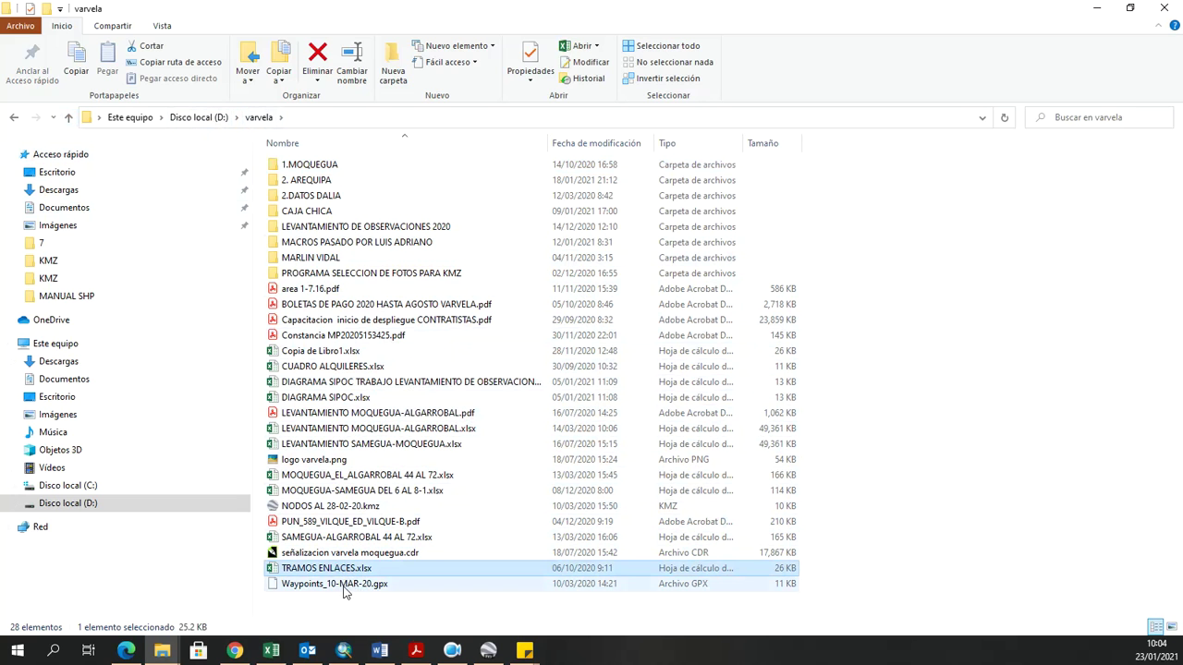
pyautogui.doubleClick(342, 571)
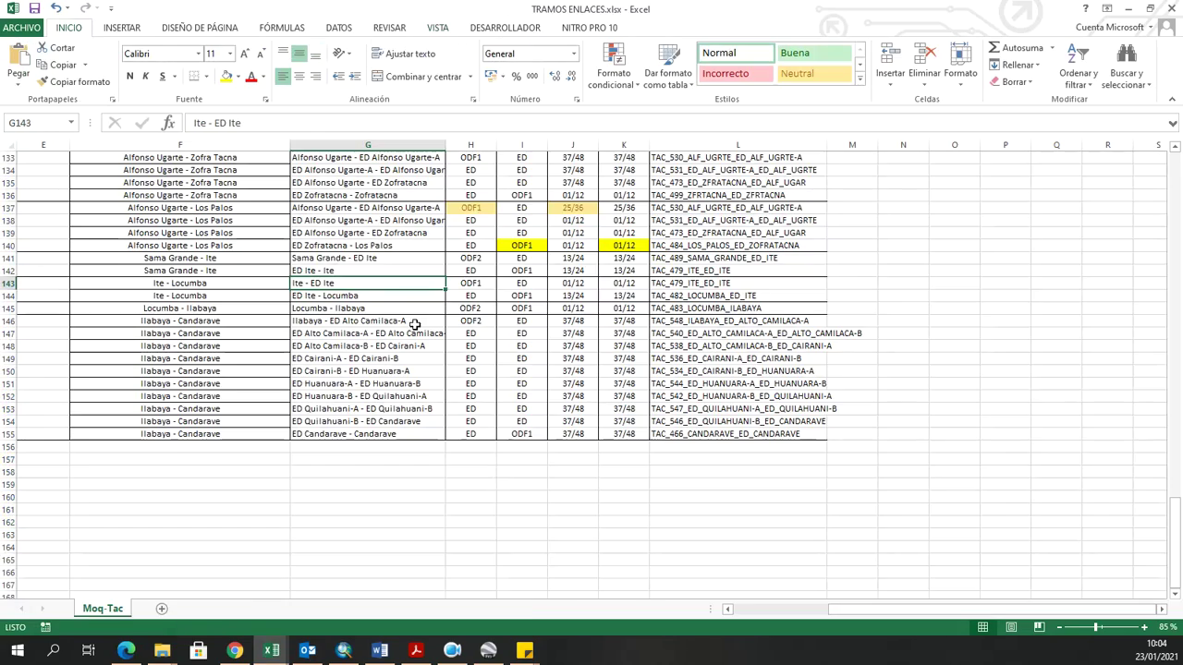
pyautogui.click(415, 325)
pyautogui.scroll(17, 401, 404)
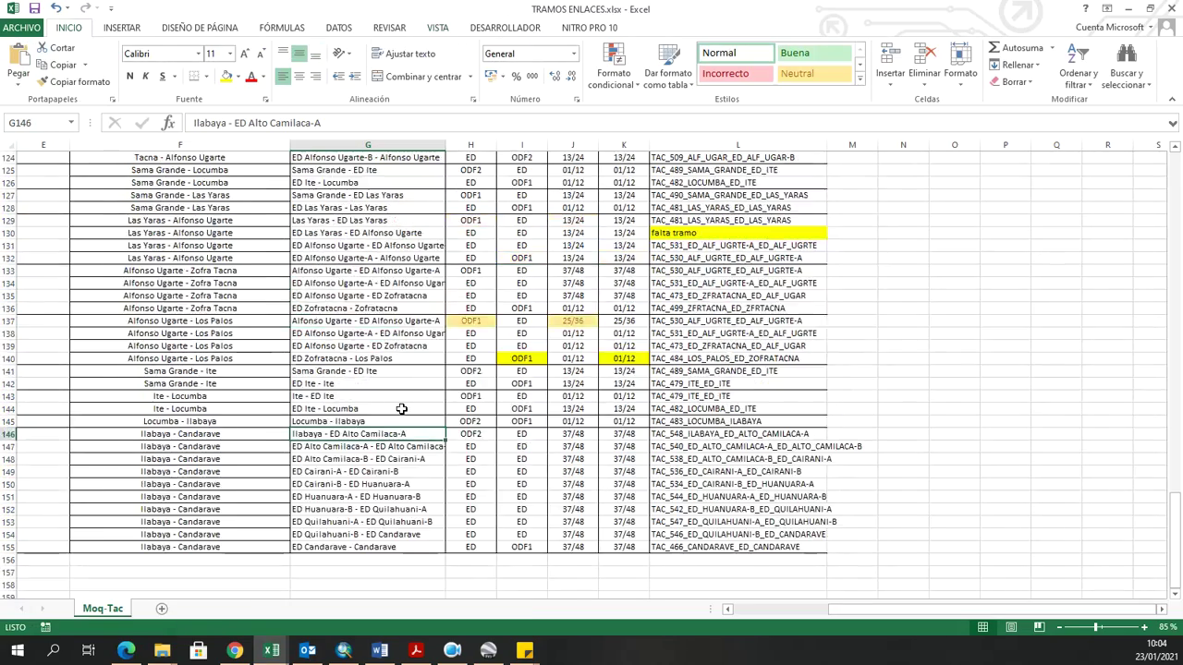
pyautogui.scroll(20, 401, 404)
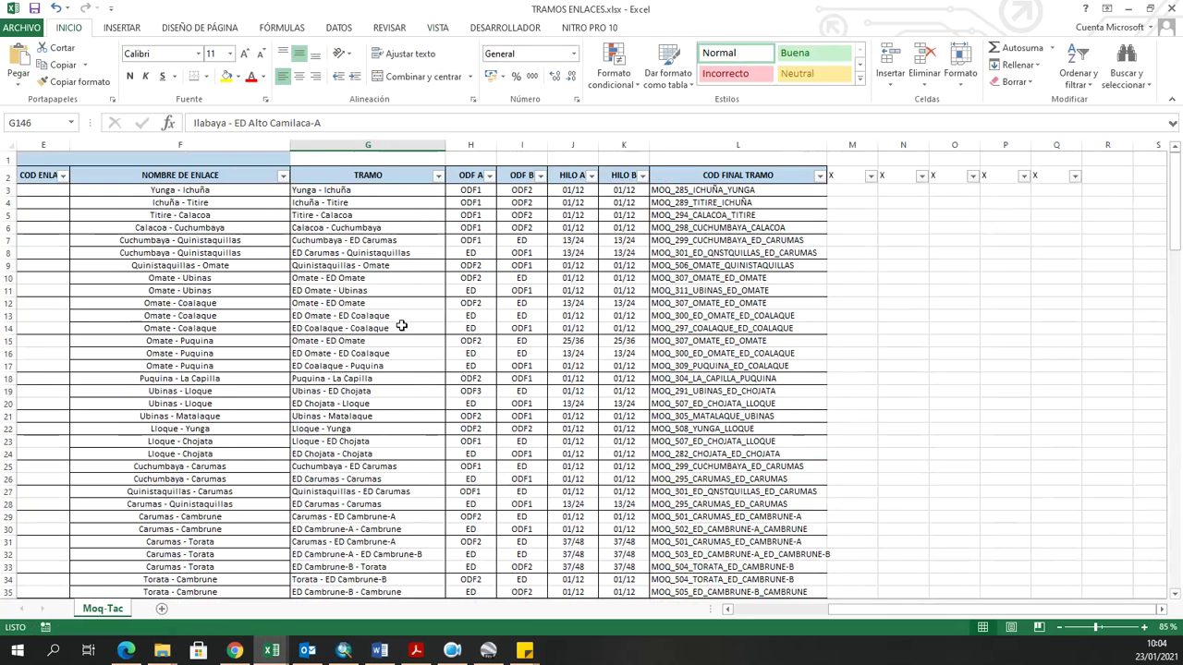
# Examine the NOMBRE DE ENLACE, TRAMO and ODF columns of the link list down to the Ilo and Candarave rows.
pyautogui.click(408, 242)
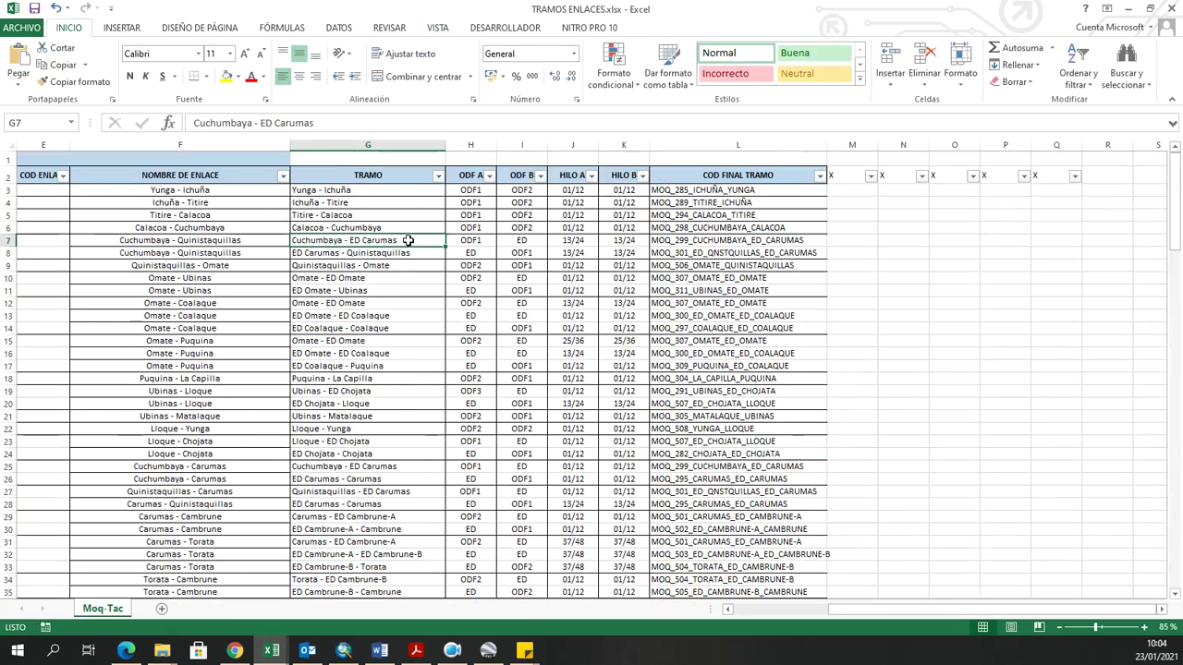
pyautogui.click(591, 264)
pyautogui.click(574, 252)
pyautogui.click(467, 240)
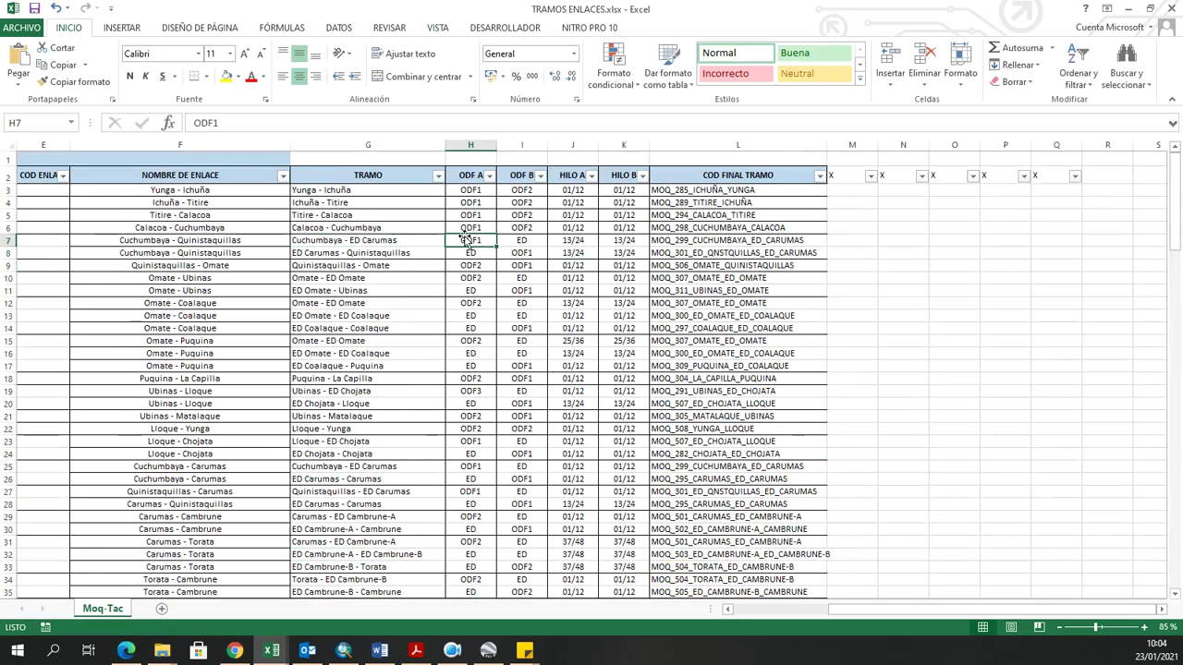
pyautogui.click(460, 217)
pyautogui.click(462, 201)
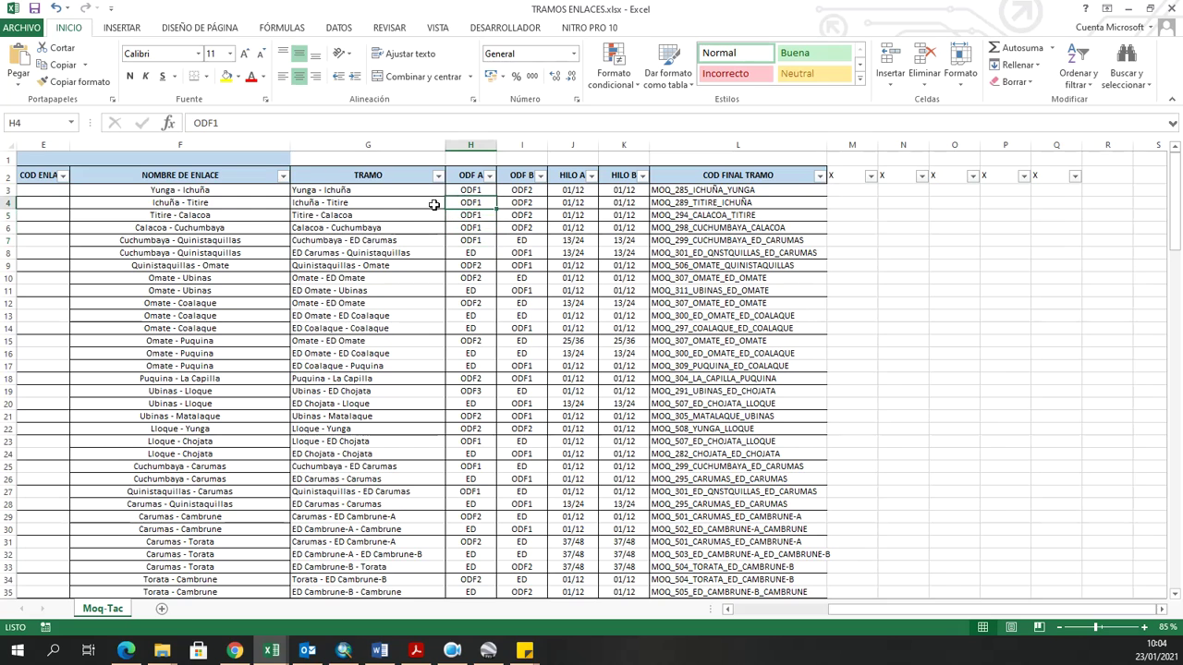
pyautogui.click(411, 214)
pyautogui.click(386, 145)
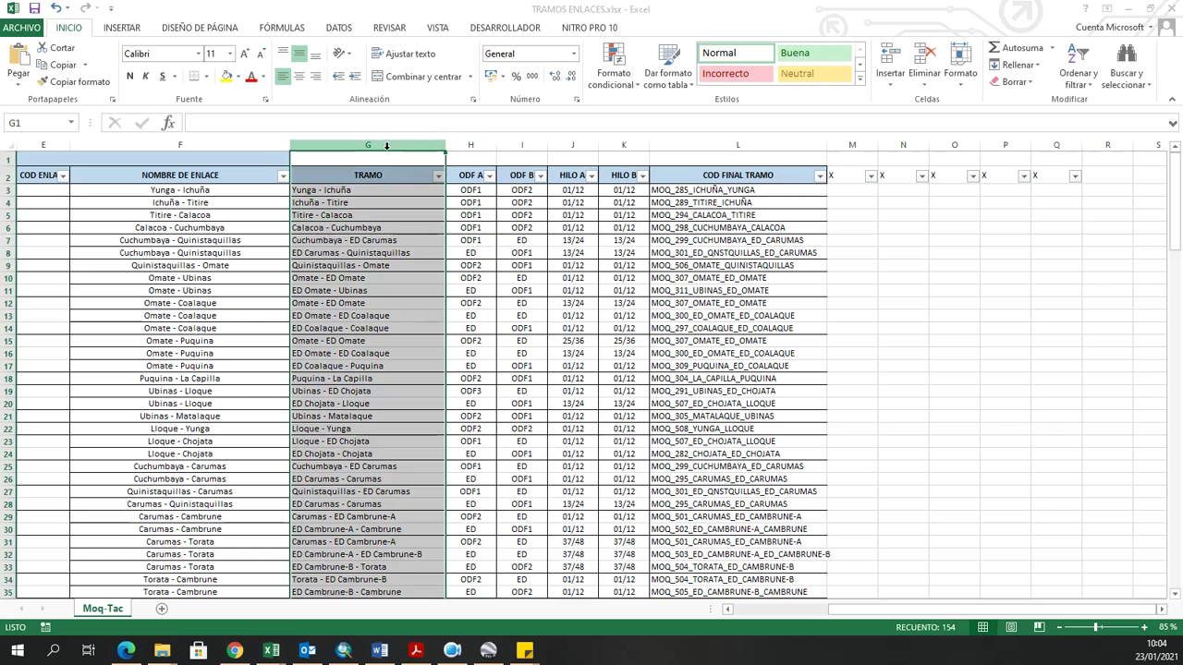
pyautogui.press('Return')
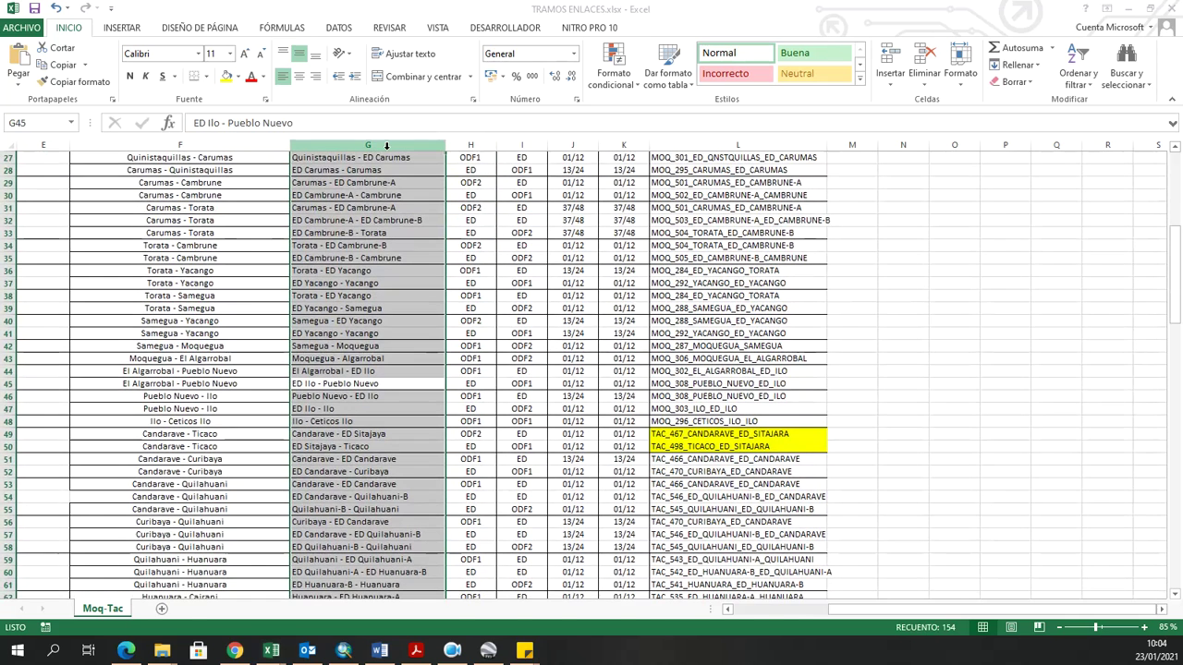
pyautogui.click(332, 413)
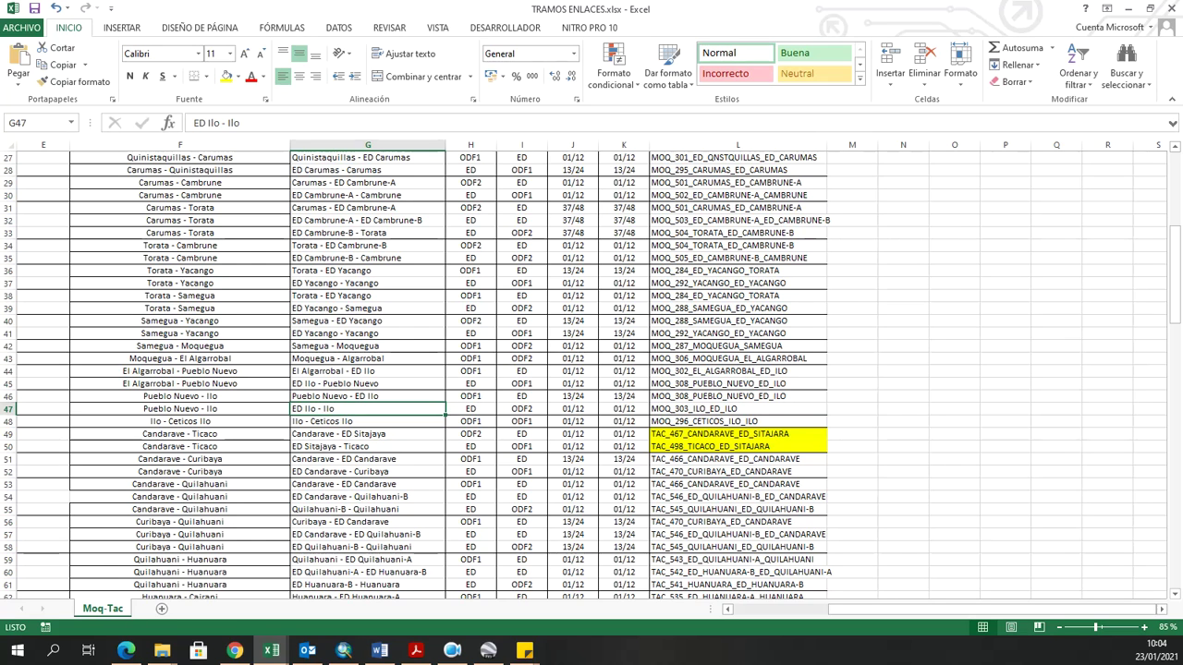
pyautogui.click(448, 574)
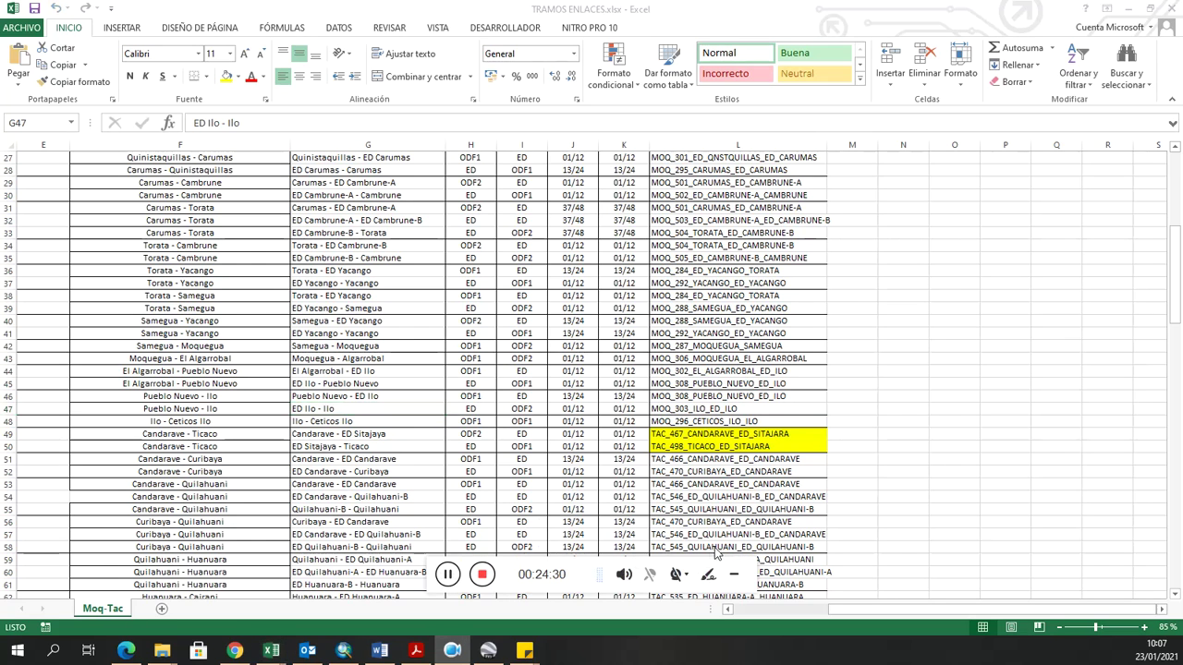
pyautogui.click(388, 485)
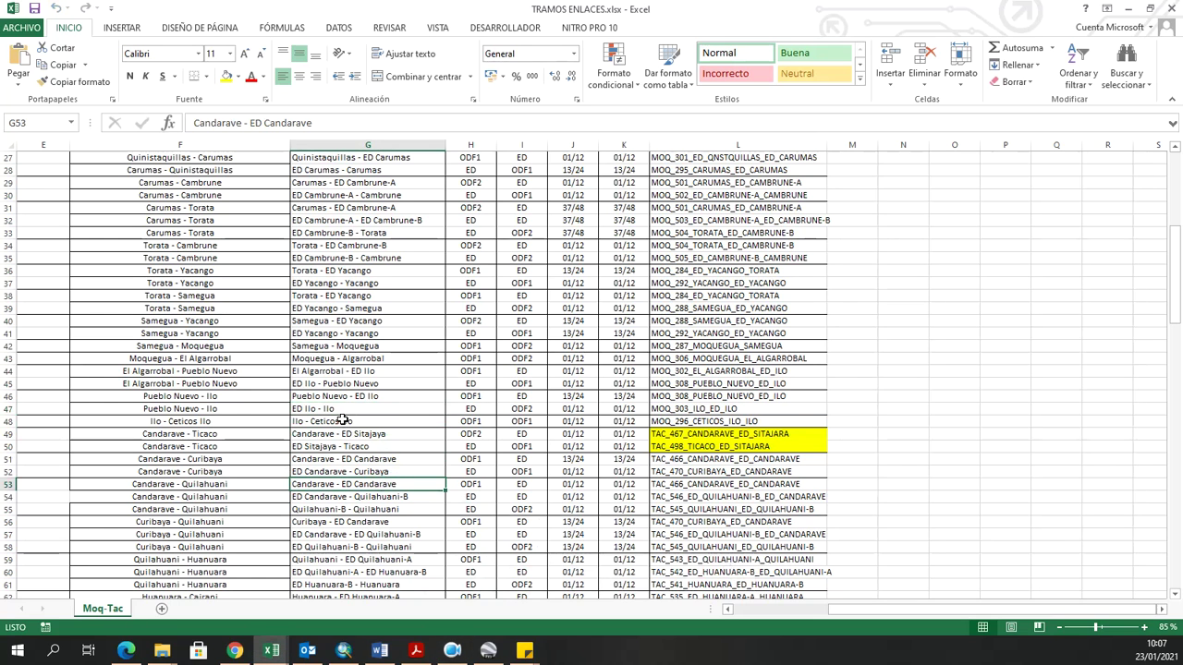
pyautogui.click(182, 421)
# Filter the TRAMO column by ILO and locate the link name of the ED Ilo - Ilo segment.
pyautogui.scroll(9, 182, 422)
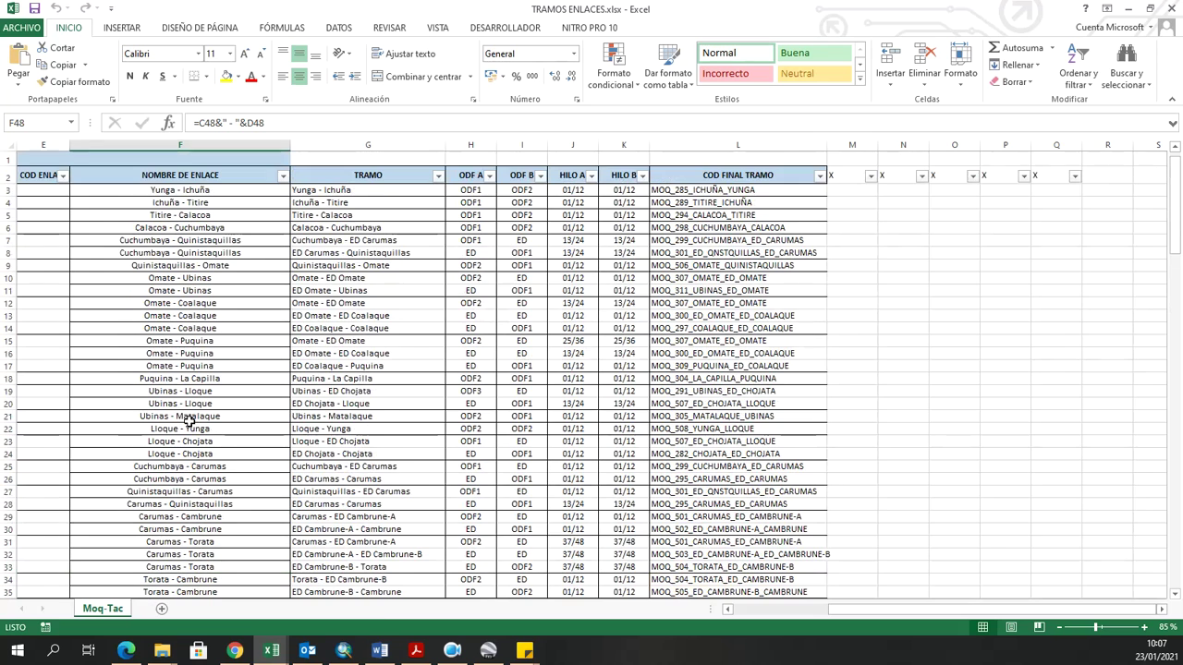
pyautogui.click(438, 175)
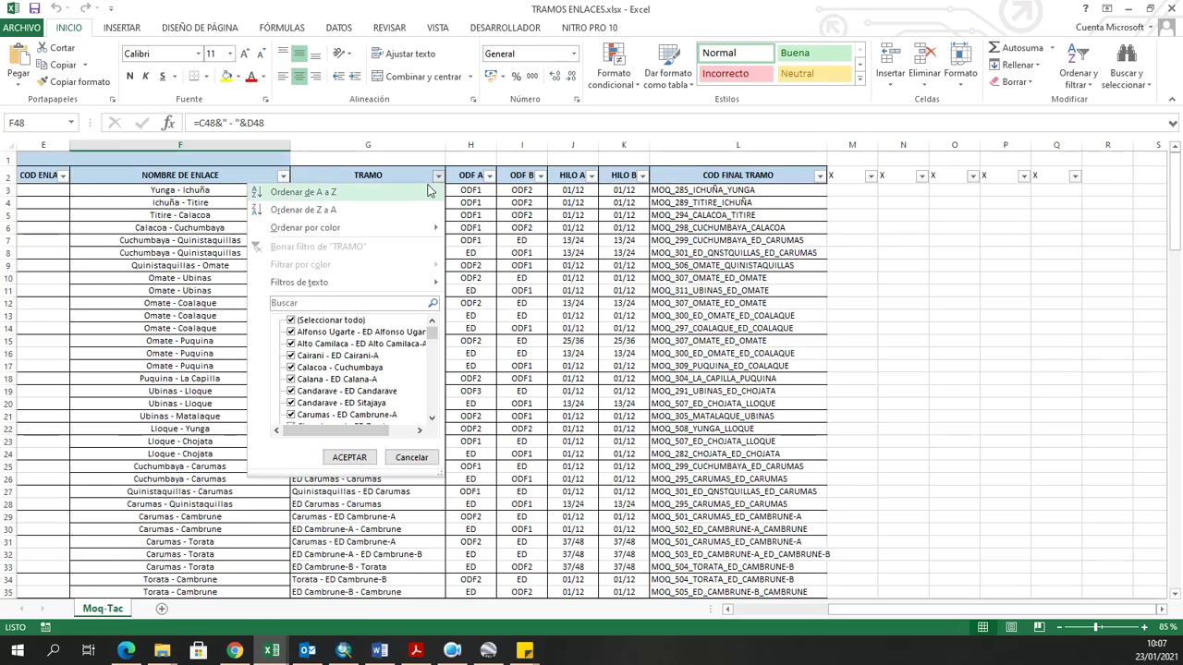
pyautogui.click(362, 305)
pyautogui.write('ILO')
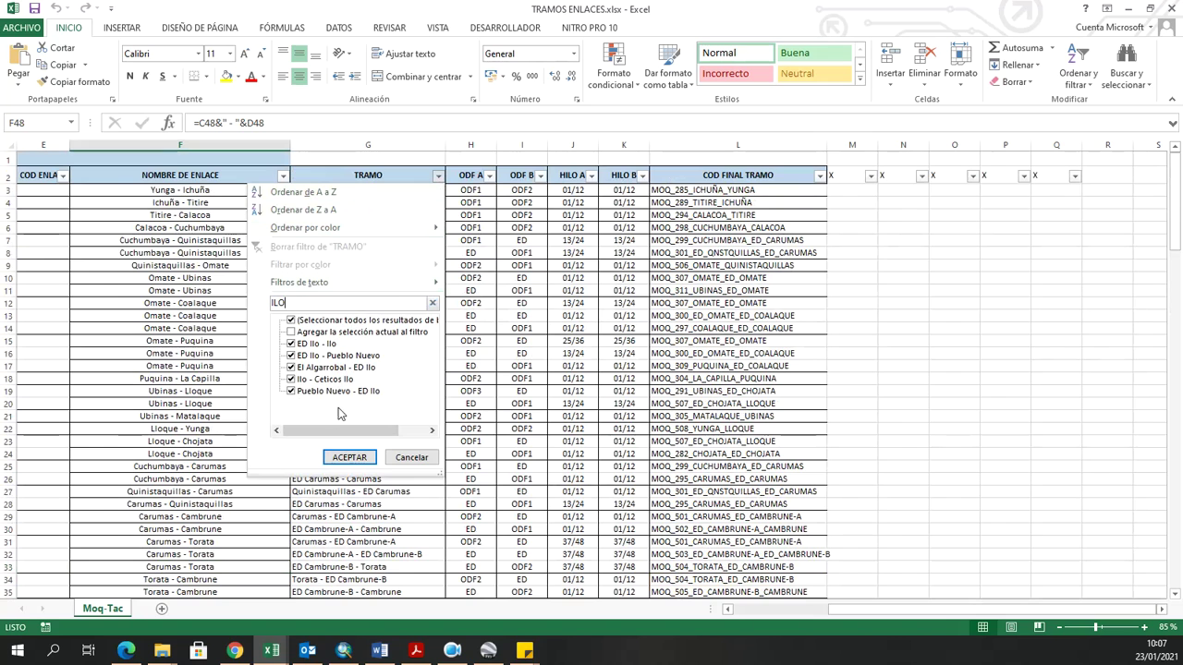
pyautogui.click(347, 457)
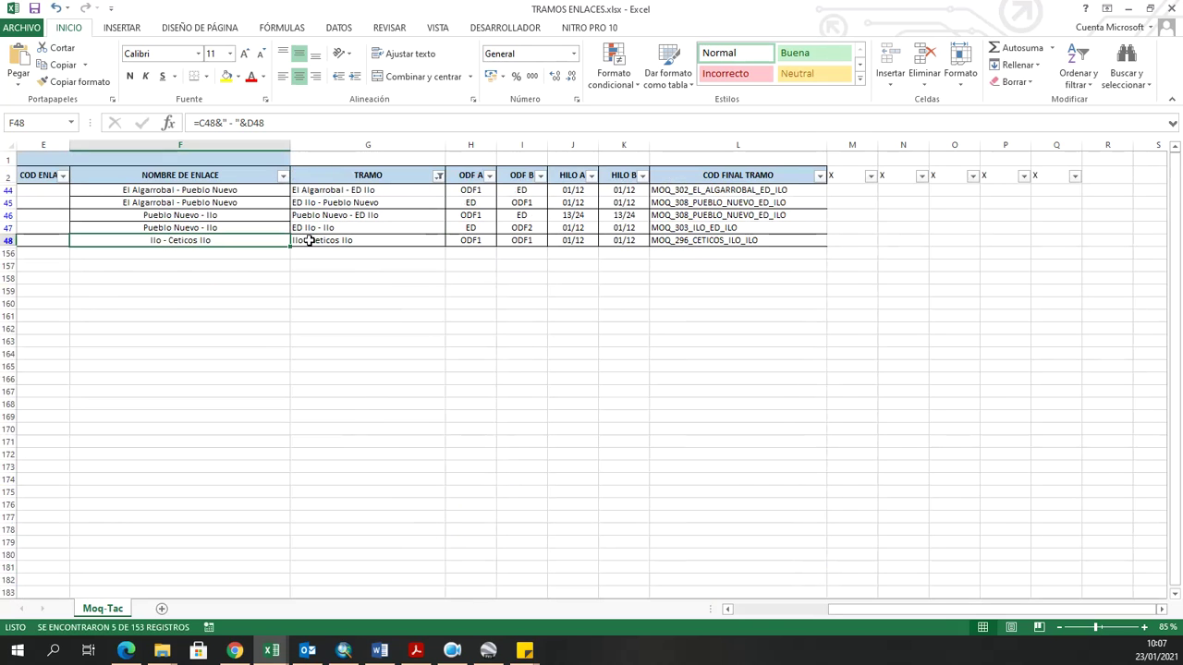
pyautogui.click(314, 227)
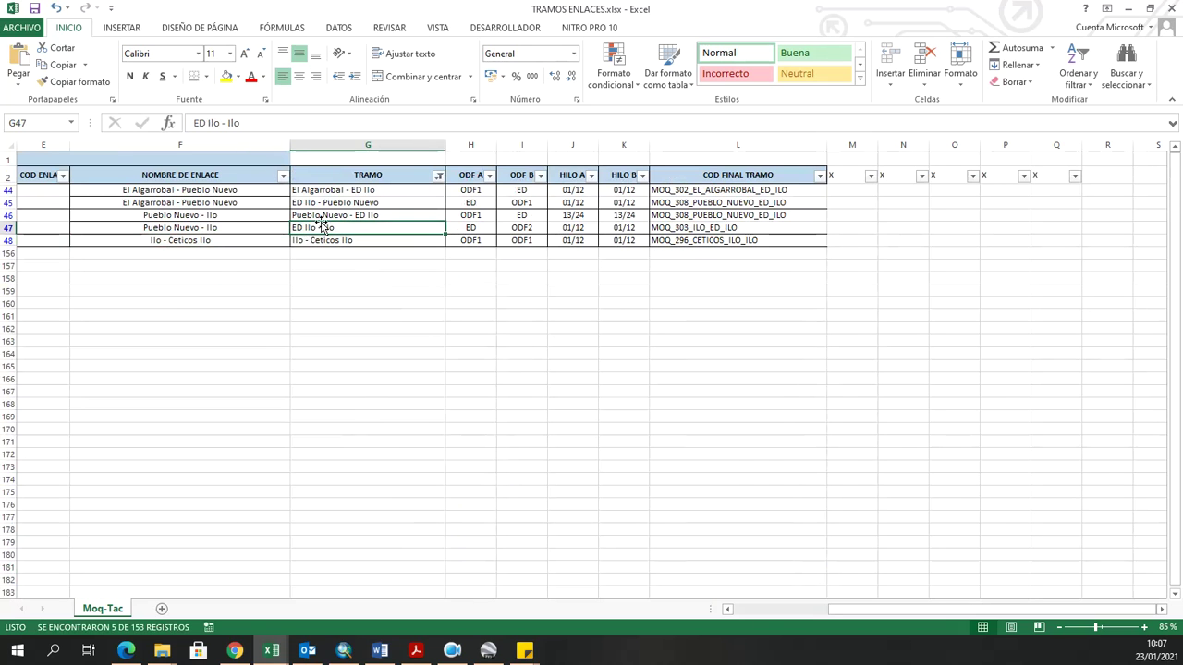
pyautogui.click(197, 182)
pyautogui.click(204, 228)
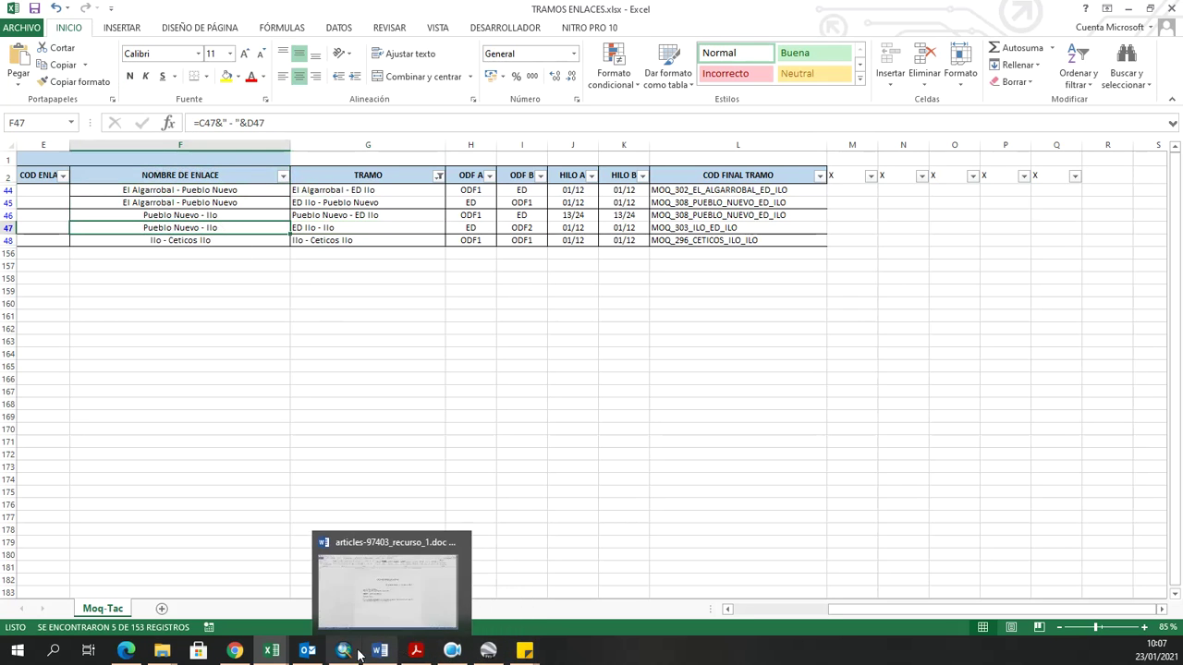
# Switch to ArcMap and fill the ENLACE field of both polylines with PUEBLO NUEVO.
pyautogui.click(343, 652)
pyautogui.click(440, 237)
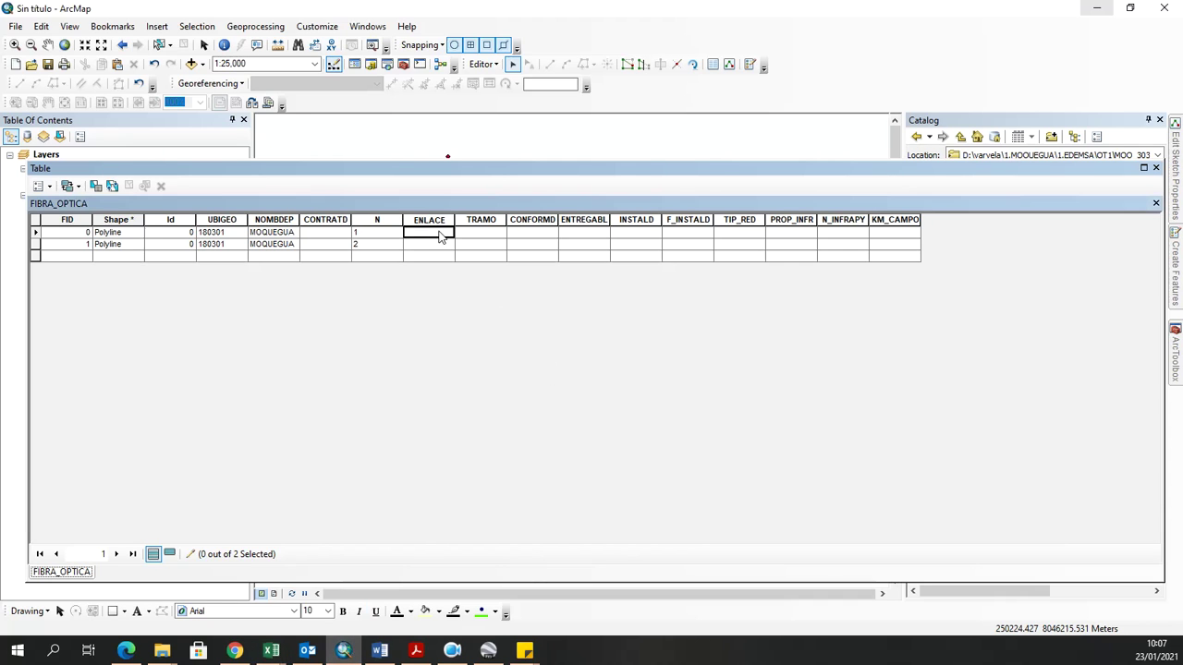
pyautogui.write('PUEBLO NUEVO')
pyautogui.press('Return')
pyautogui.press('Up')
pyautogui.hotkey('ctrl', 'c')
pyautogui.press('Down')
pyautogui.hotkey('ctrl', 'v')
pyautogui.press('Tab')
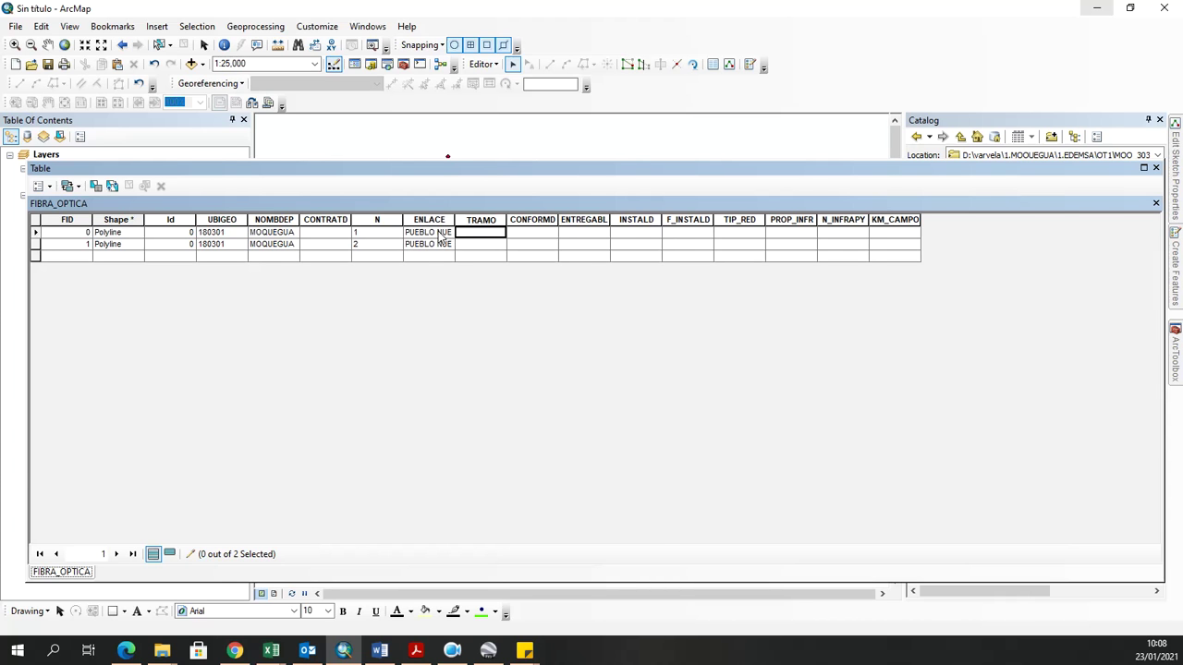
# Copy the segment code MOQ_303_ILO_ED_ILO from the path of the SHP folder in File Explorer.
pyautogui.hotkey('alt', 'Tab')
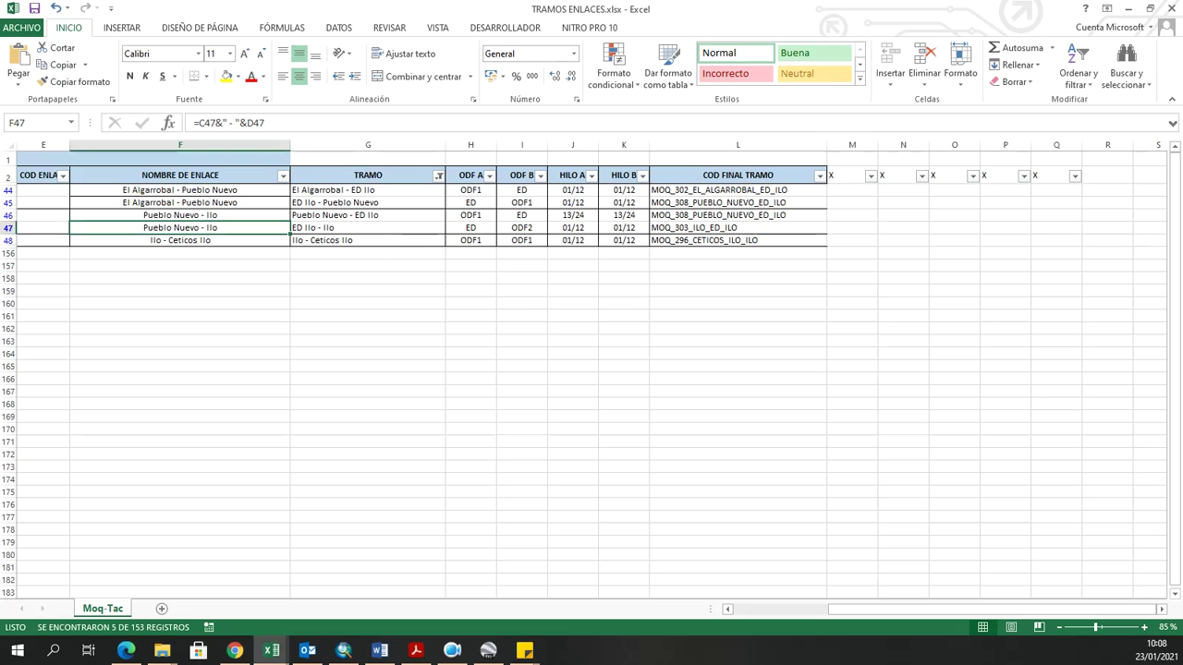
pyautogui.moveTo(164, 649)
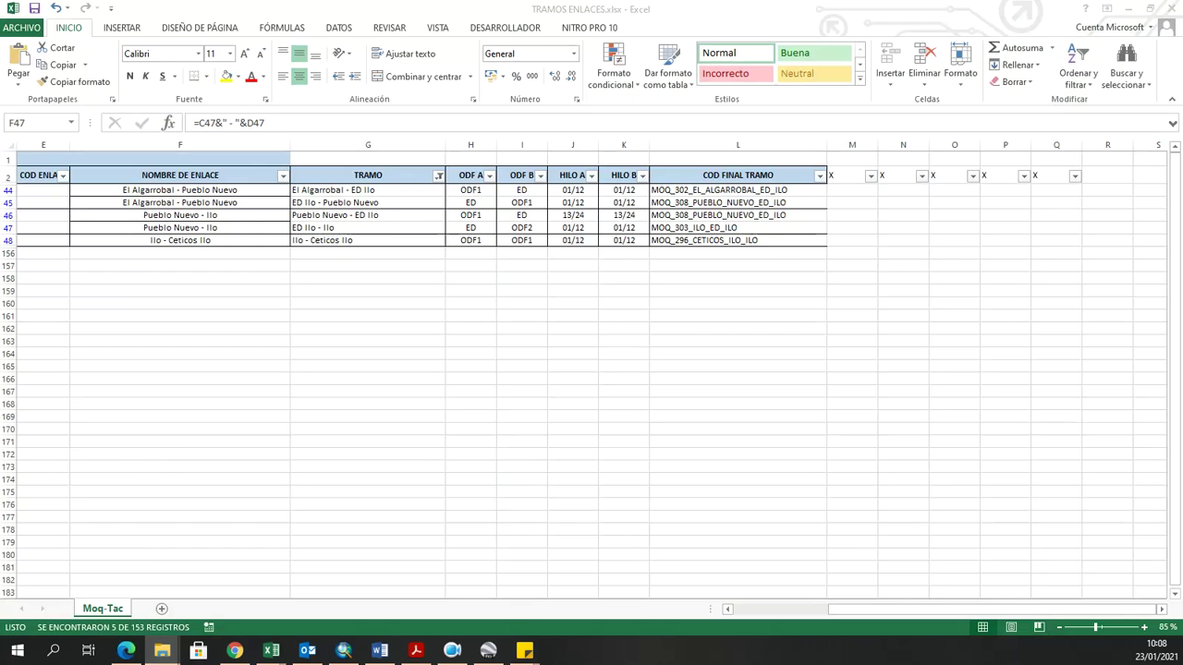
pyautogui.hotkey('alt', 'Tab')
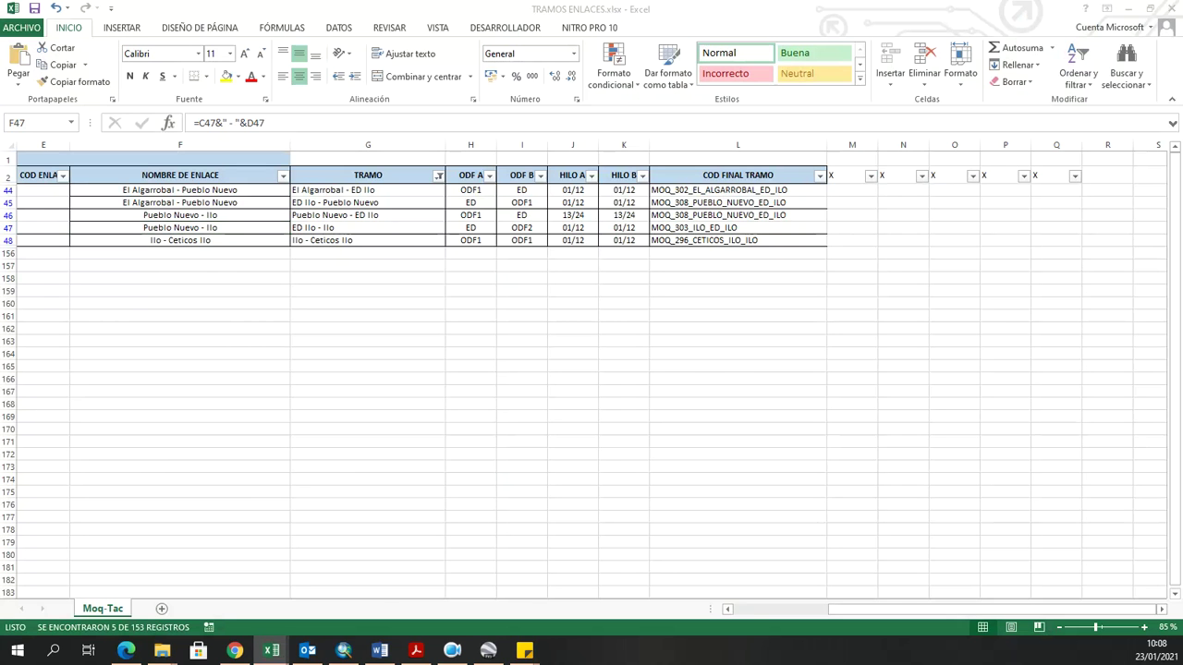
pyautogui.hotkey('alt', 'Tab')
pyautogui.hotkey('alt', 'Tab')
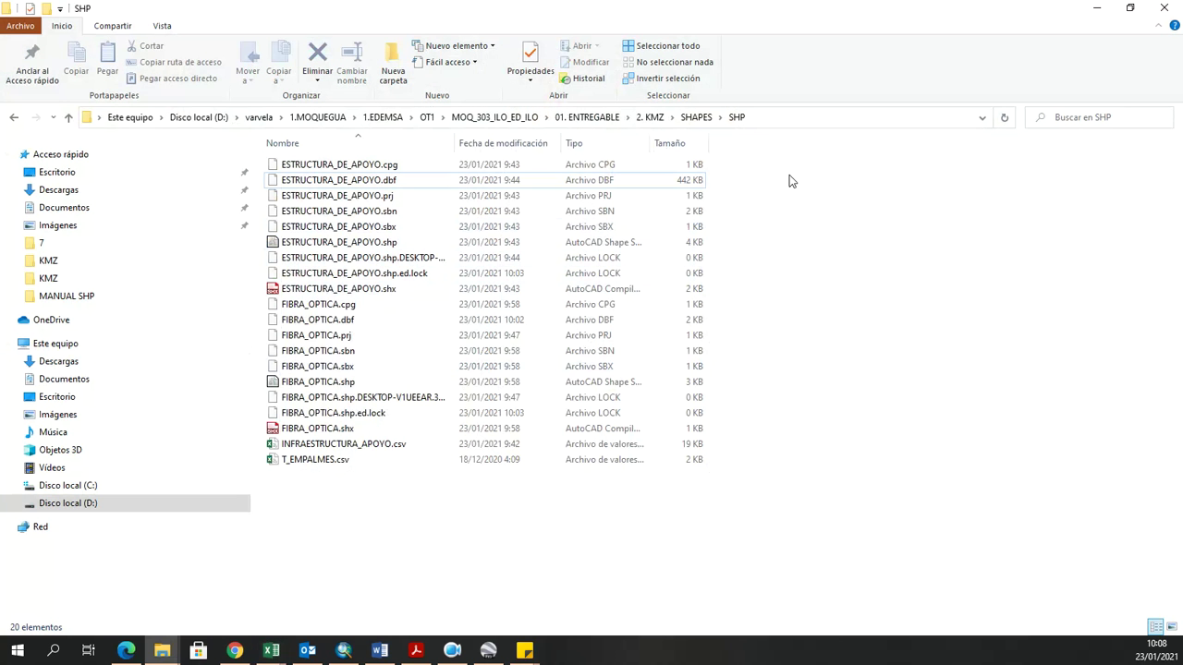
pyautogui.click(823, 117)
pyautogui.click(326, 117)
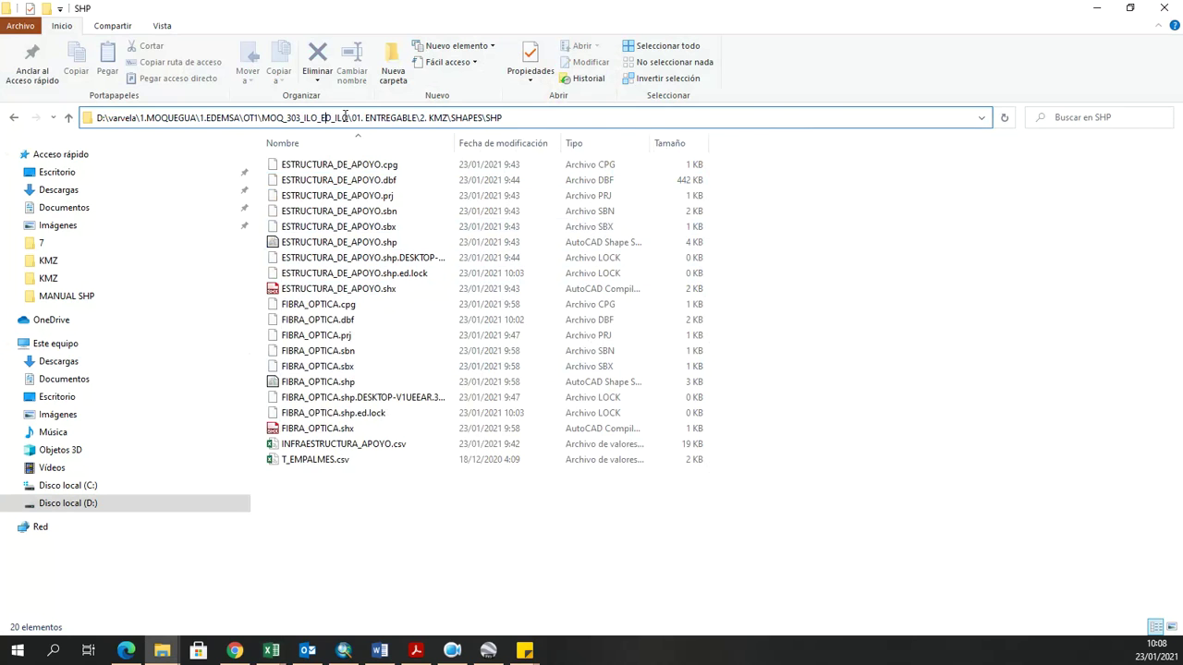
pyautogui.moveTo(347, 117); pyautogui.dragTo(263, 113)
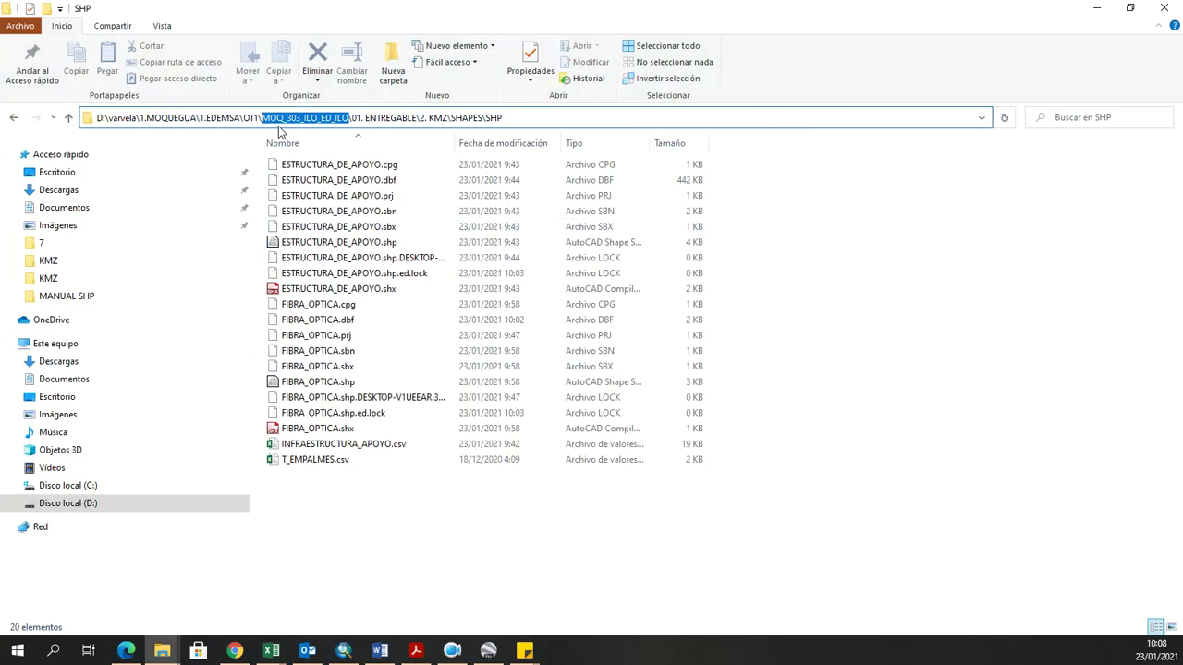
pyautogui.click(1079, 11)
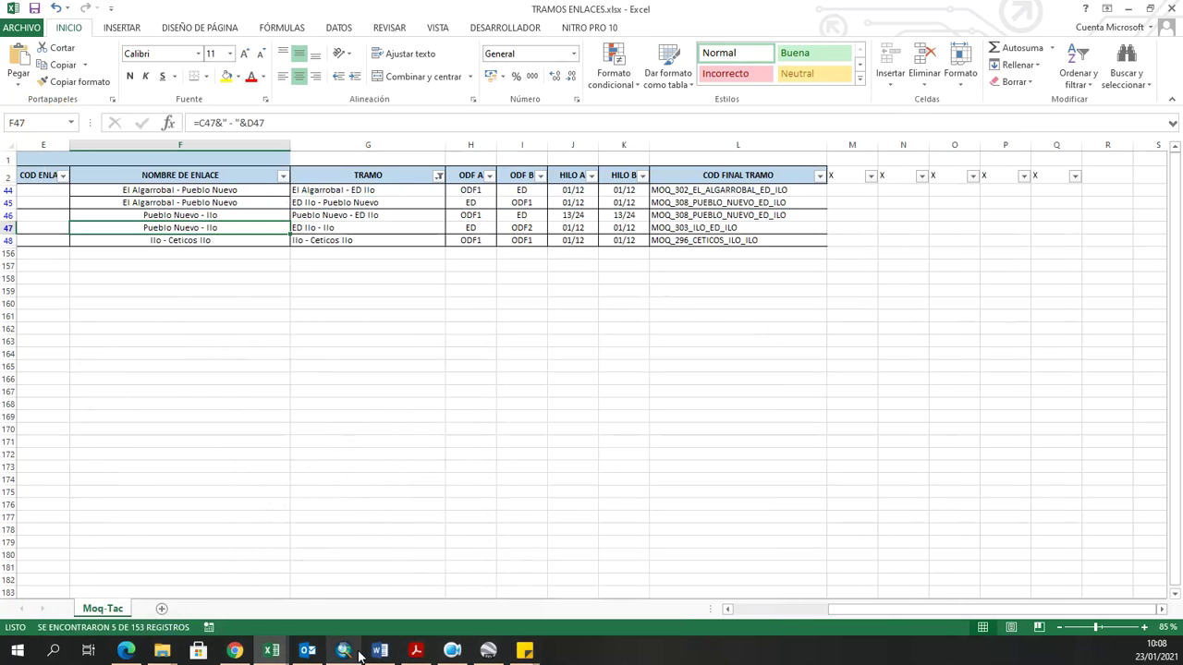
# Return to ArcMap and paste the copied segment code into the TRAMO field of both polylines.
pyautogui.click(357, 653)
pyautogui.click(493, 235)
pyautogui.hotkey('ctrl', 'v')
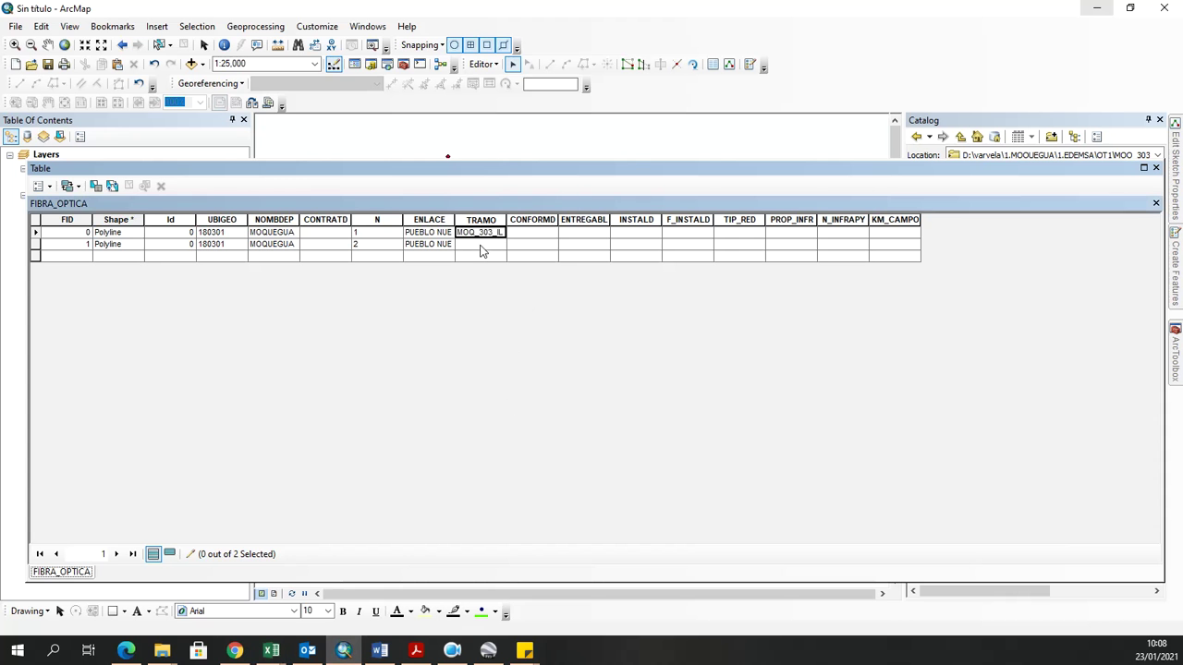
pyautogui.click(485, 245)
pyautogui.hotkey('ctrl', 'v')
# Check in the shapes manual PDF how the CONFORMD and ENTREGABL fields have to be filled in, returning to the ArcMap table.
pyautogui.click(517, 246)
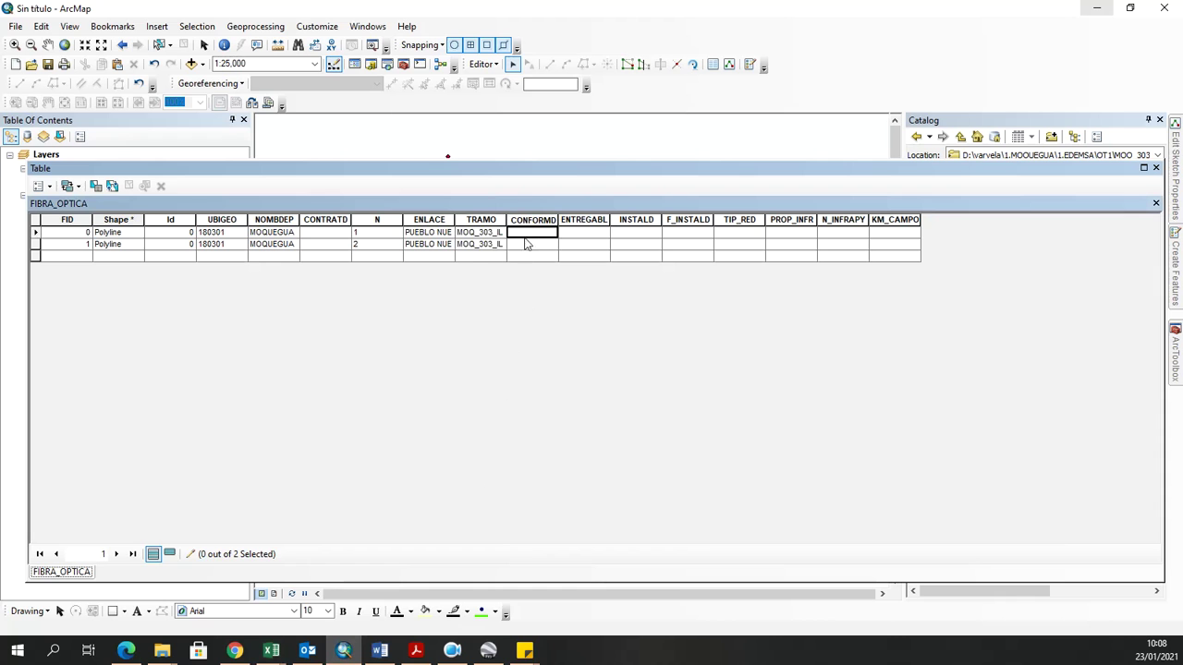
pyautogui.click(416, 650)
pyautogui.click(189, 497)
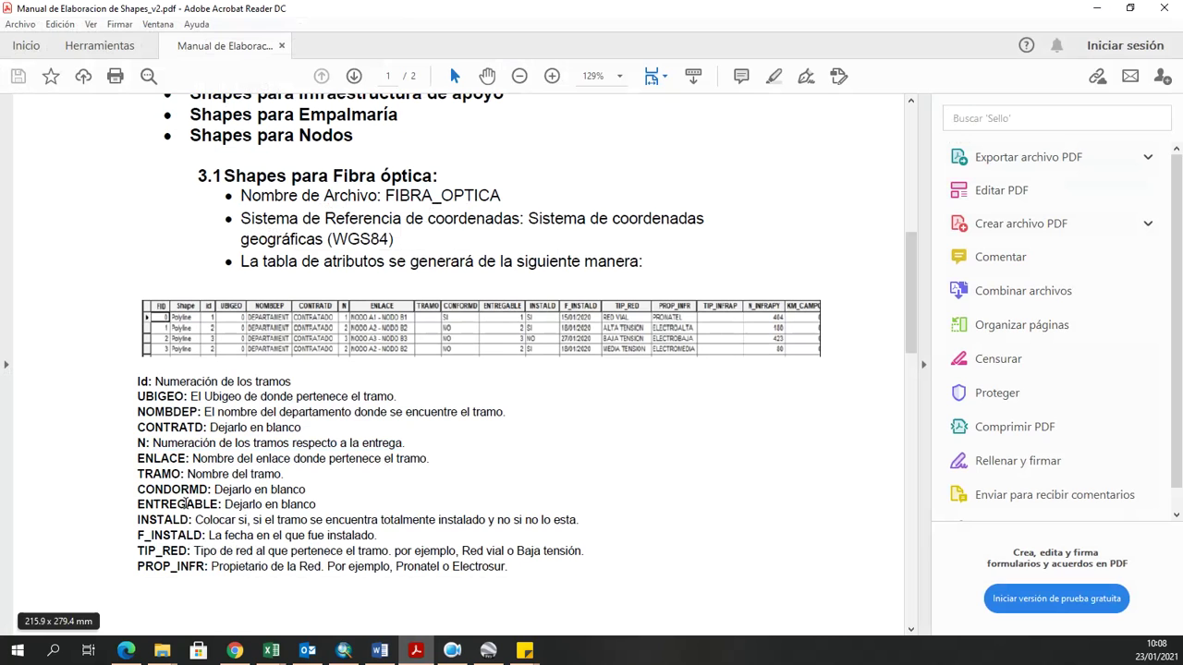
pyautogui.moveTo(214, 490); pyautogui.dragTo(305, 490)
pyautogui.moveTo(225, 506); pyautogui.dragTo(315, 505)
pyautogui.hotkey('alt', 'Tab')
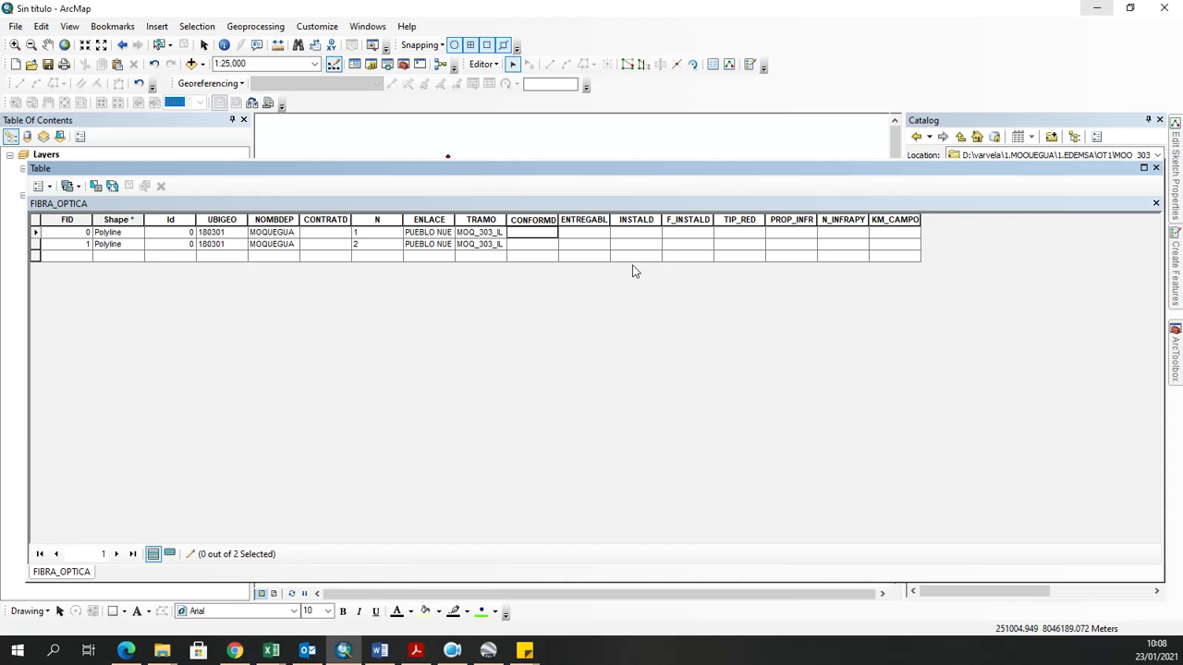
pyautogui.click(571, 235)
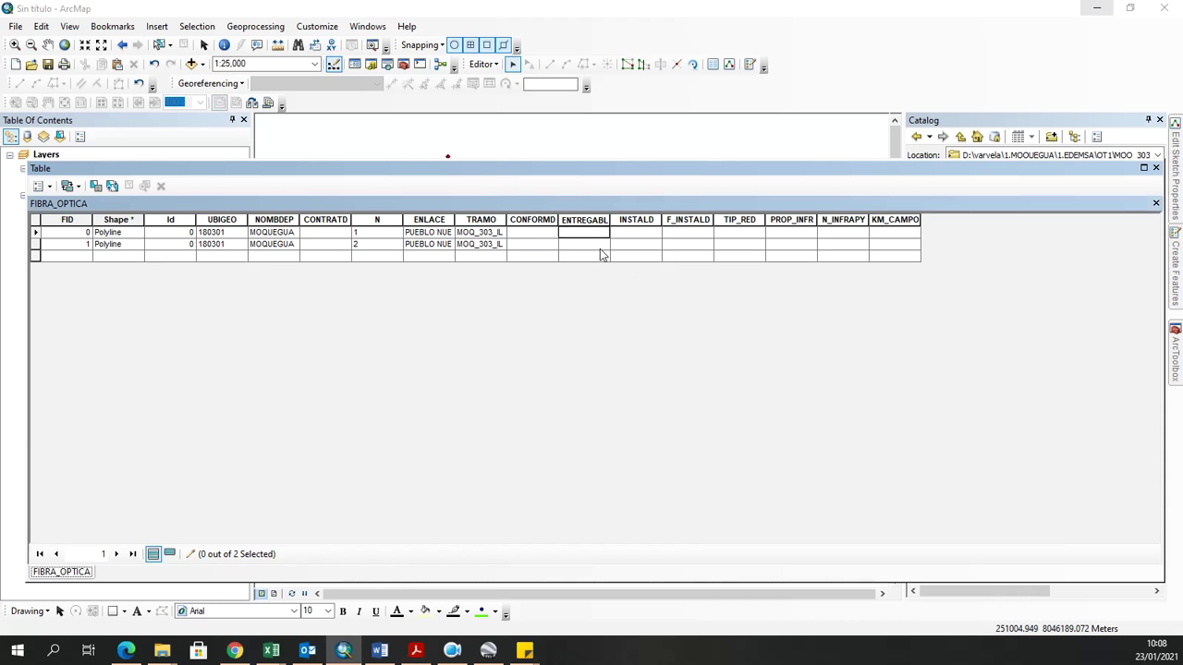
# Read the manual's INSTALD rule and set the INSTALD field of both polylines to SI in ArcMap.
pyautogui.hotkey('alt', 'Tab')
pyautogui.moveTo(196, 521); pyautogui.dragTo(565, 531)
pyautogui.hotkey('alt', 'Tab')
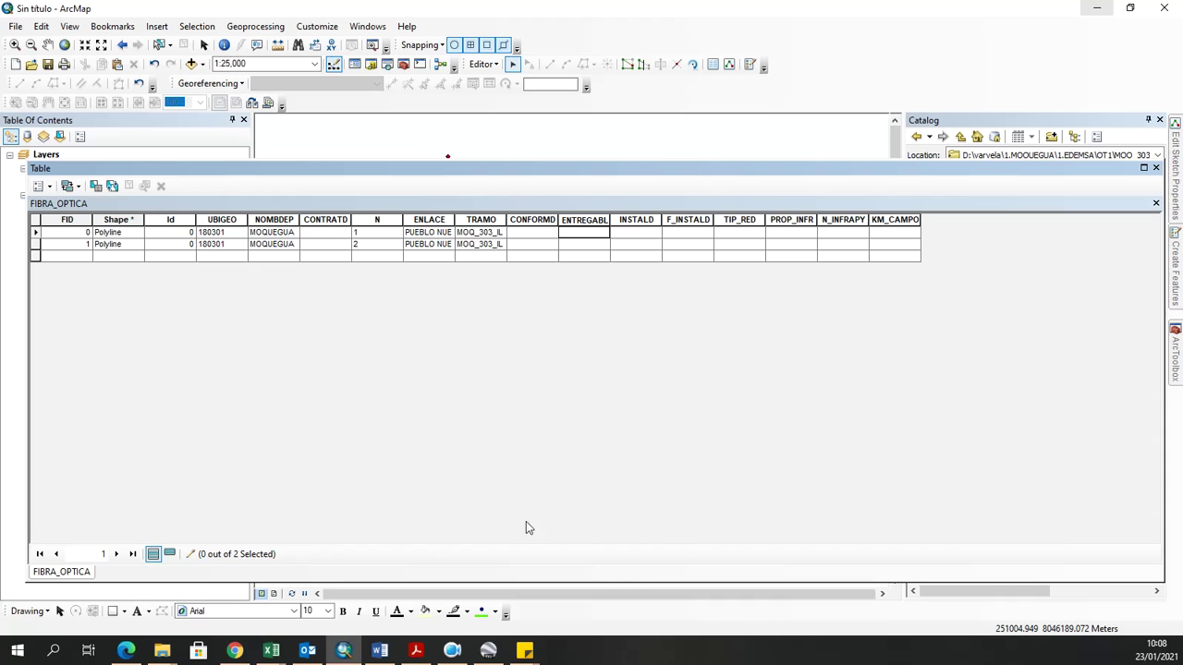
pyautogui.click(639, 234)
pyautogui.write('SI')
pyautogui.press('Return')
pyautogui.write('SI')
pyautogui.press('Return')
# Select the first polyline's F_INSTALD cell, browse from varvela to the 21. INFORME DIARIO folder in File Explorer, and show its full file names.
pyautogui.click(699, 235)
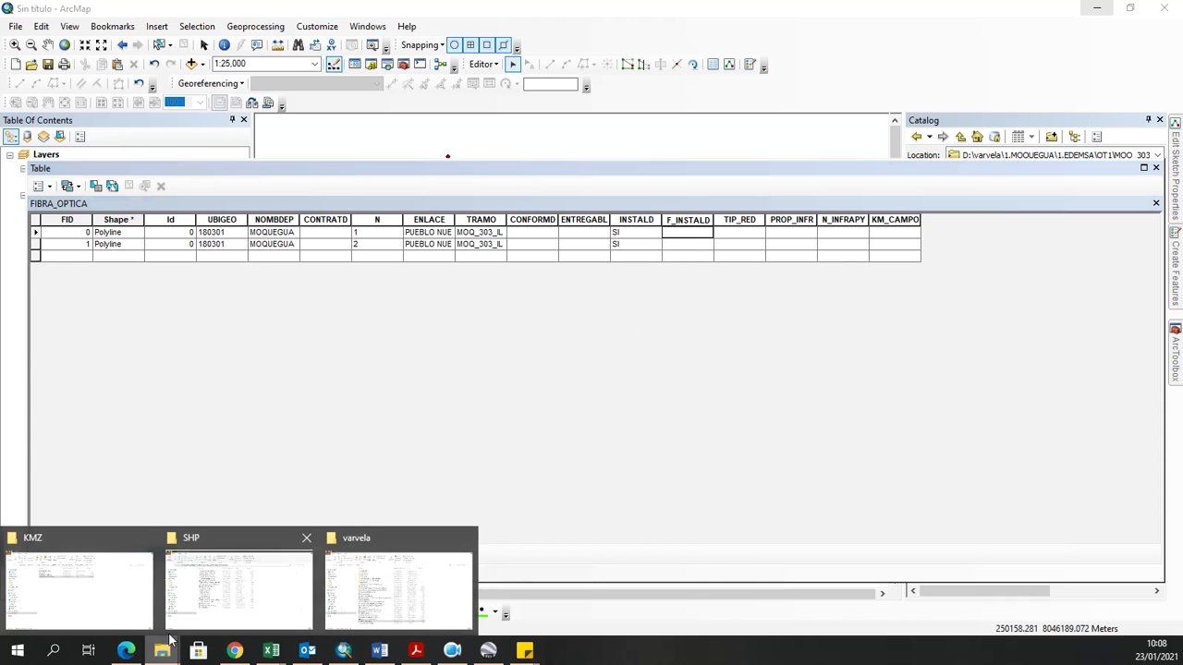
pyautogui.click(423, 586)
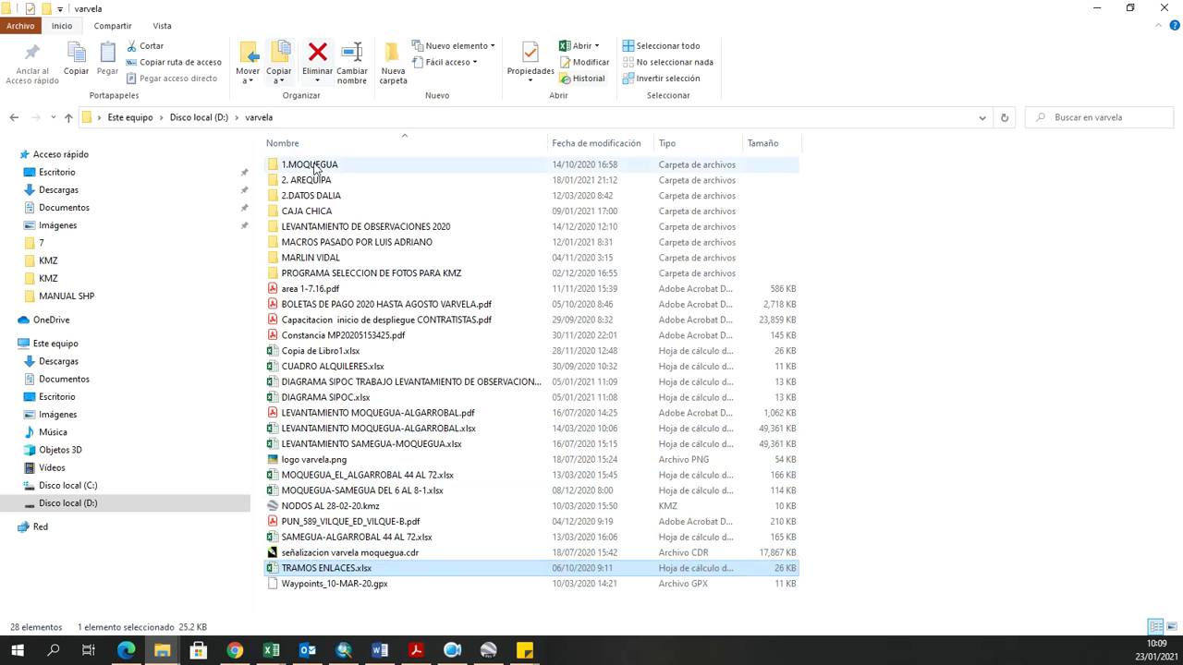
pyautogui.doubleClick(314, 196)
pyautogui.doubleClick(315, 167)
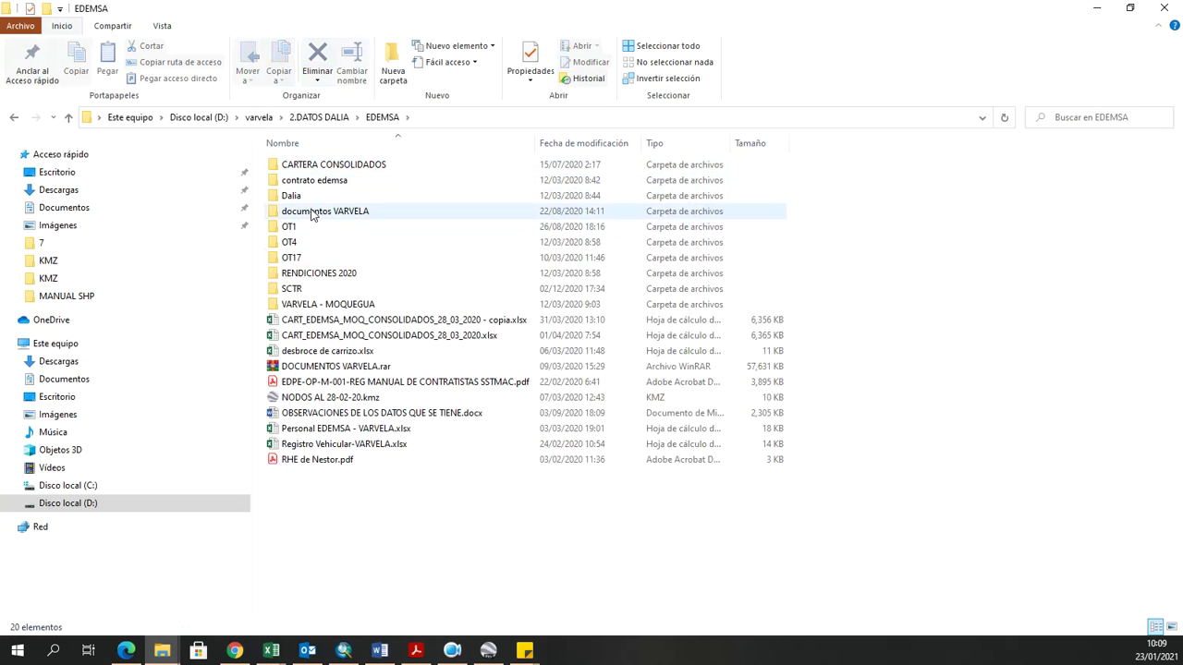
pyautogui.doubleClick(318, 196)
pyautogui.doubleClick(297, 226)
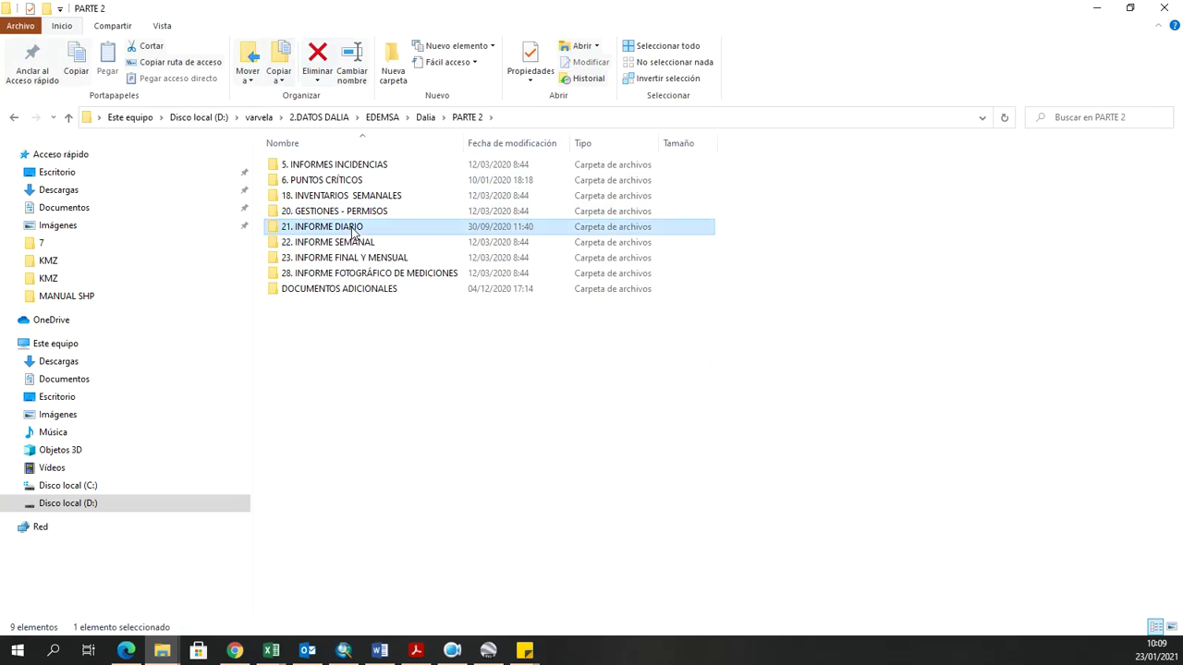
pyautogui.doubleClick(346, 226)
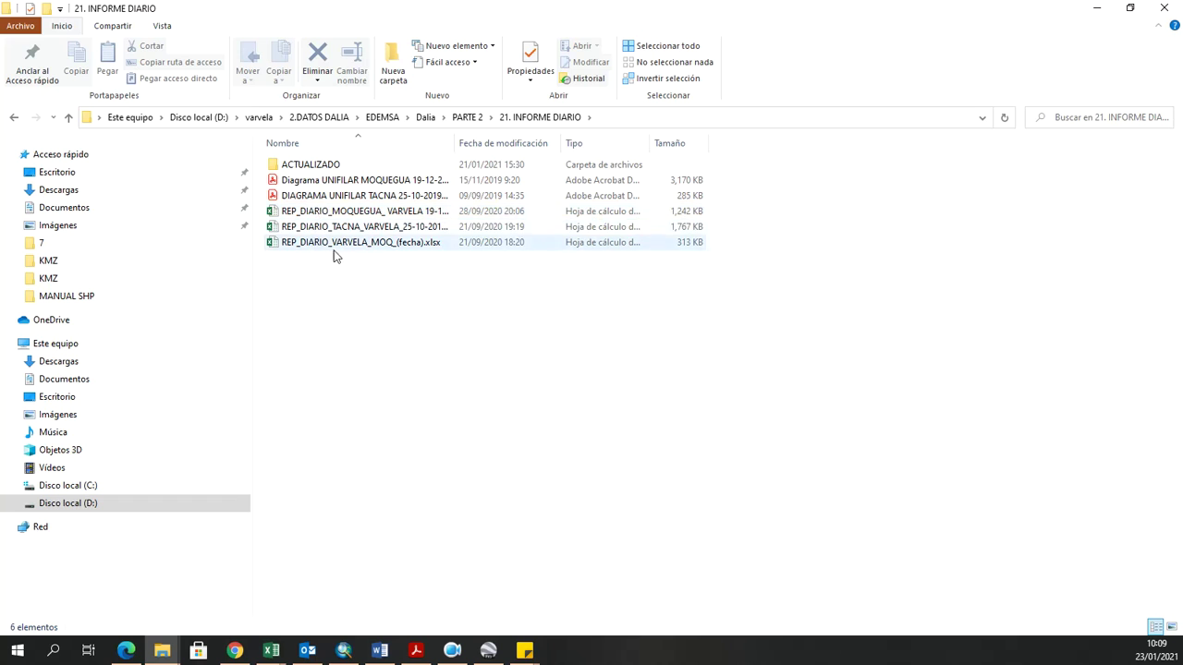
pyautogui.doubleClick(454, 138)
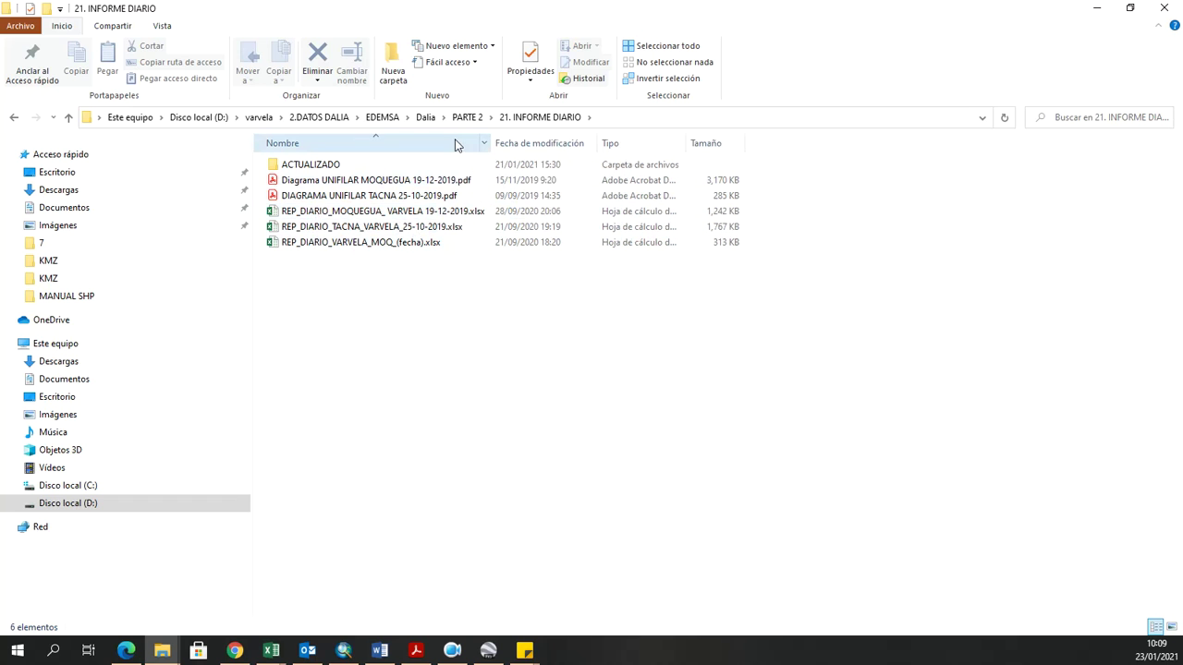
# Open REP_DIARIO_MOQUEGUA_ VARVELA 19-12-2019.xlsx with its content enabled, dismiss the link warning and display the REPORTE_DIARIO TENDIDO sheet.
pyautogui.doubleClick(400, 214)
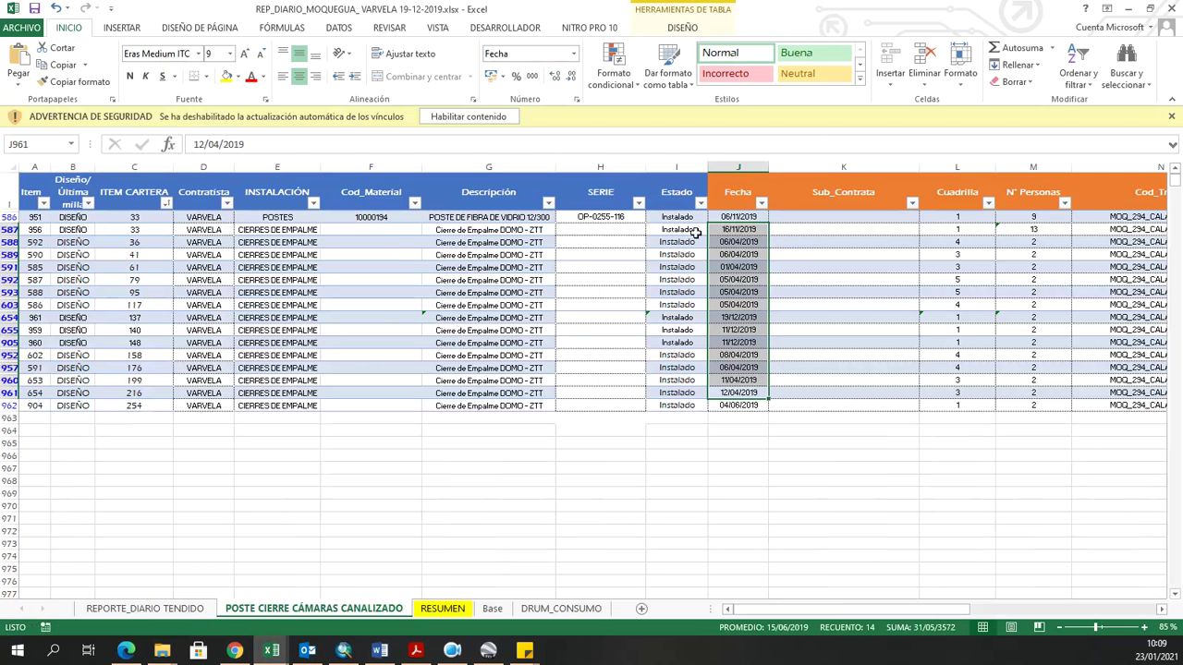
pyautogui.click(462, 119)
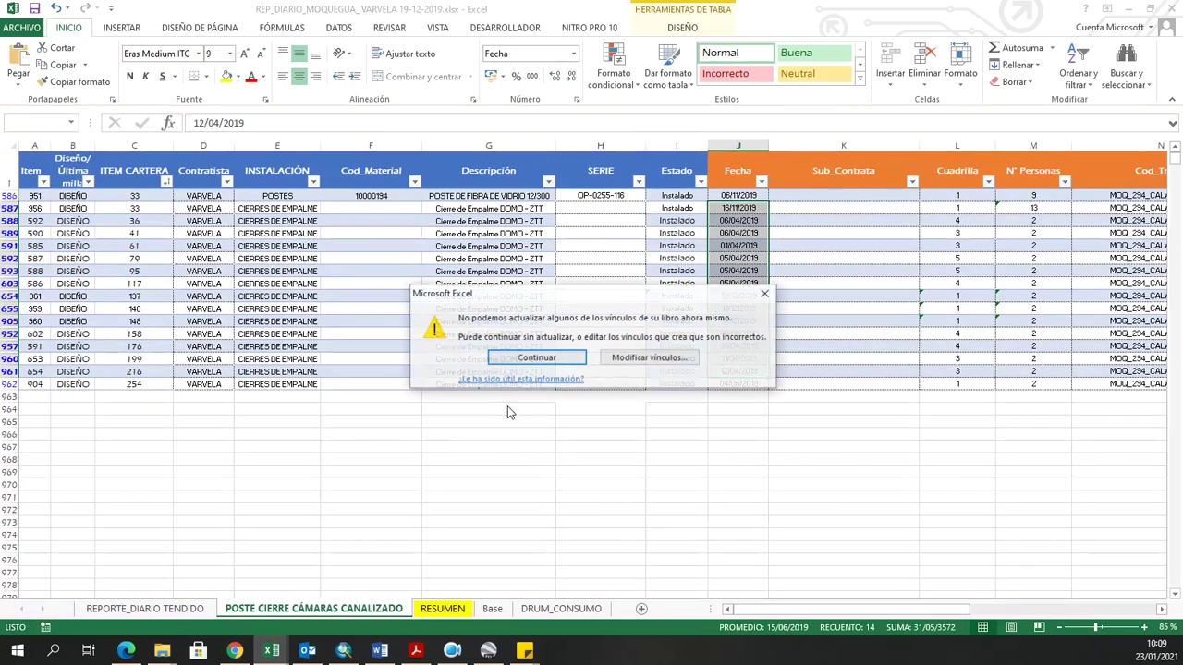
pyautogui.click(766, 293)
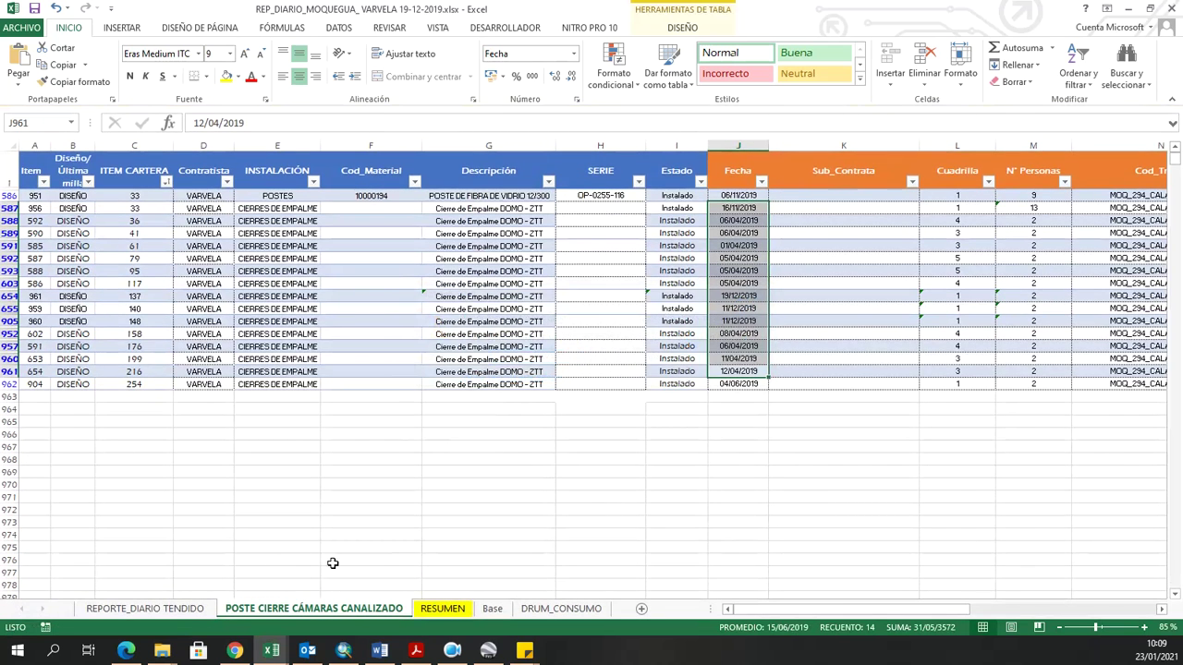
pyautogui.click(157, 612)
pyautogui.click(418, 375)
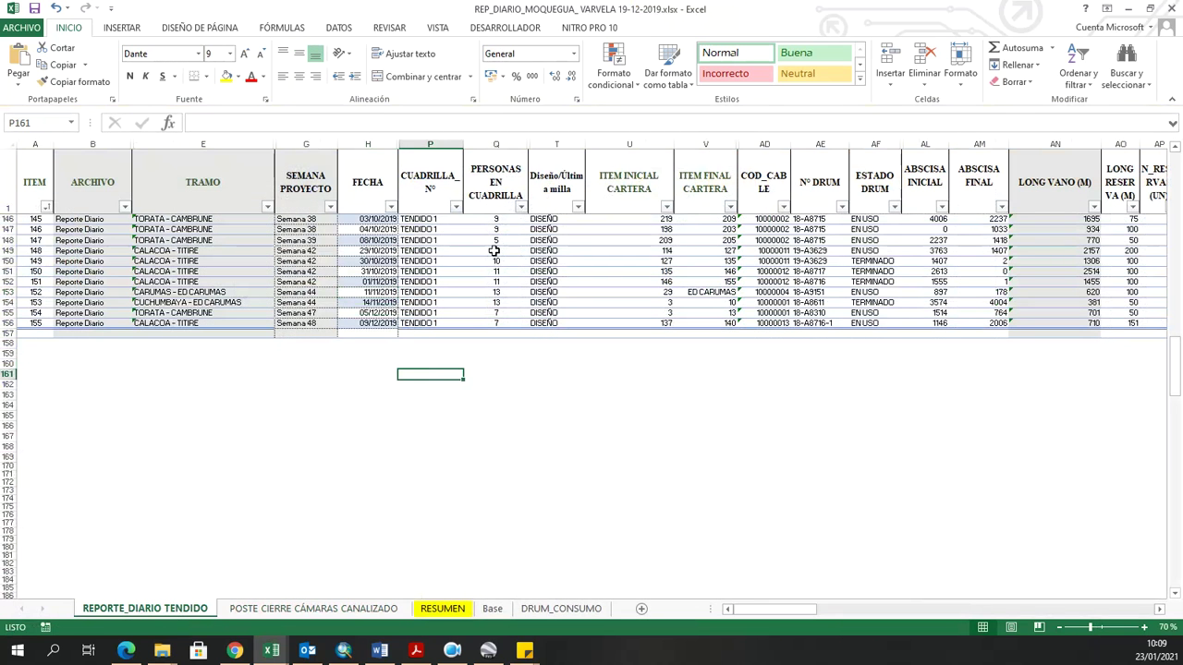
# Filter the TRAMO column of the daily report to show only the ILO - ED ILO rows.
pyautogui.click(267, 207)
pyautogui.click(175, 353)
pyautogui.click(156, 457)
pyautogui.click(179, 487)
pyautogui.scroll(2, 342, 316)
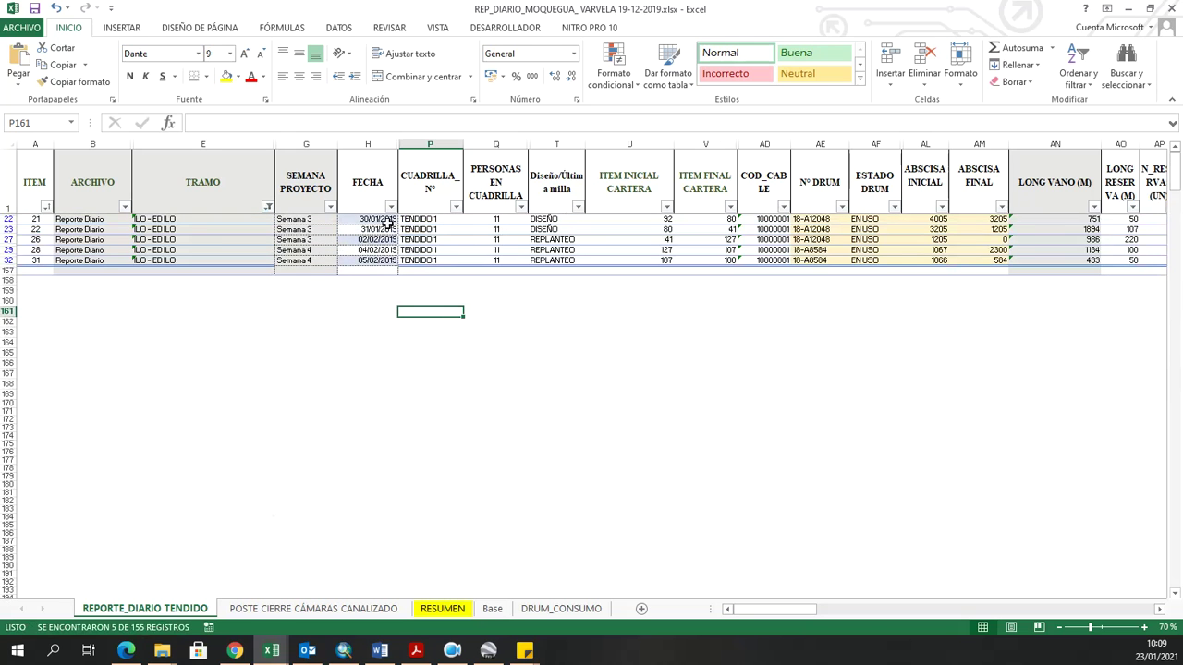
# Review the installation dates of the filtered rows and sort them by ITEM INICIAL CARTERA from smallest to largest.
pyautogui.moveTo(382, 220); pyautogui.dragTo(377, 261)
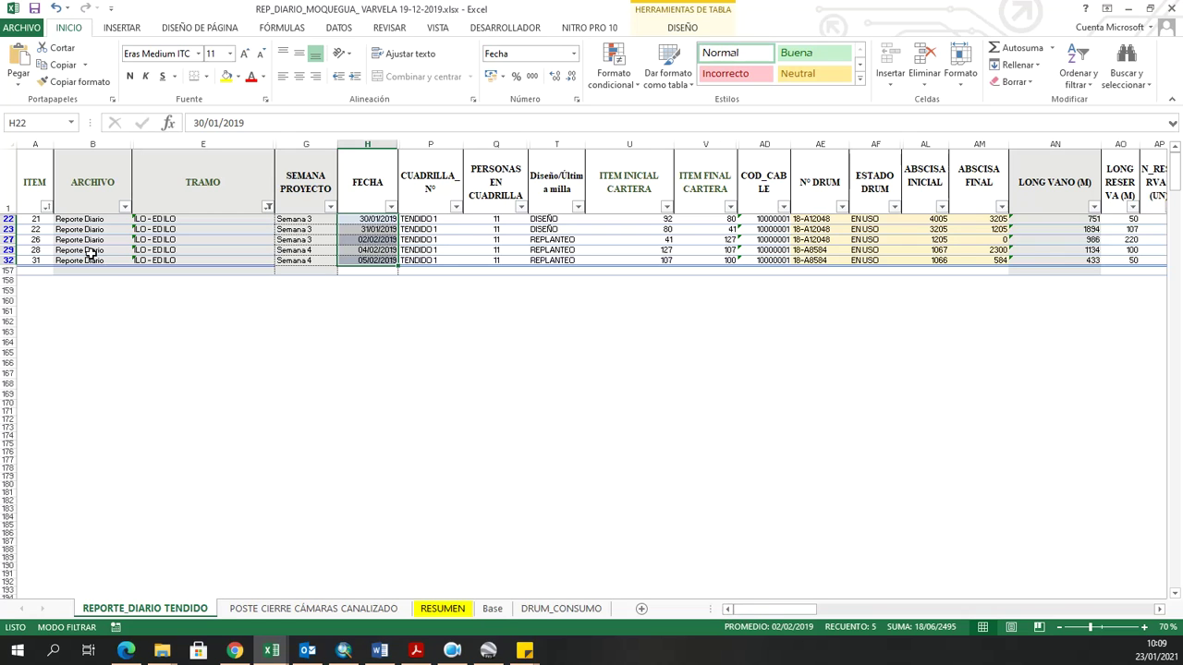
pyautogui.click(118, 240)
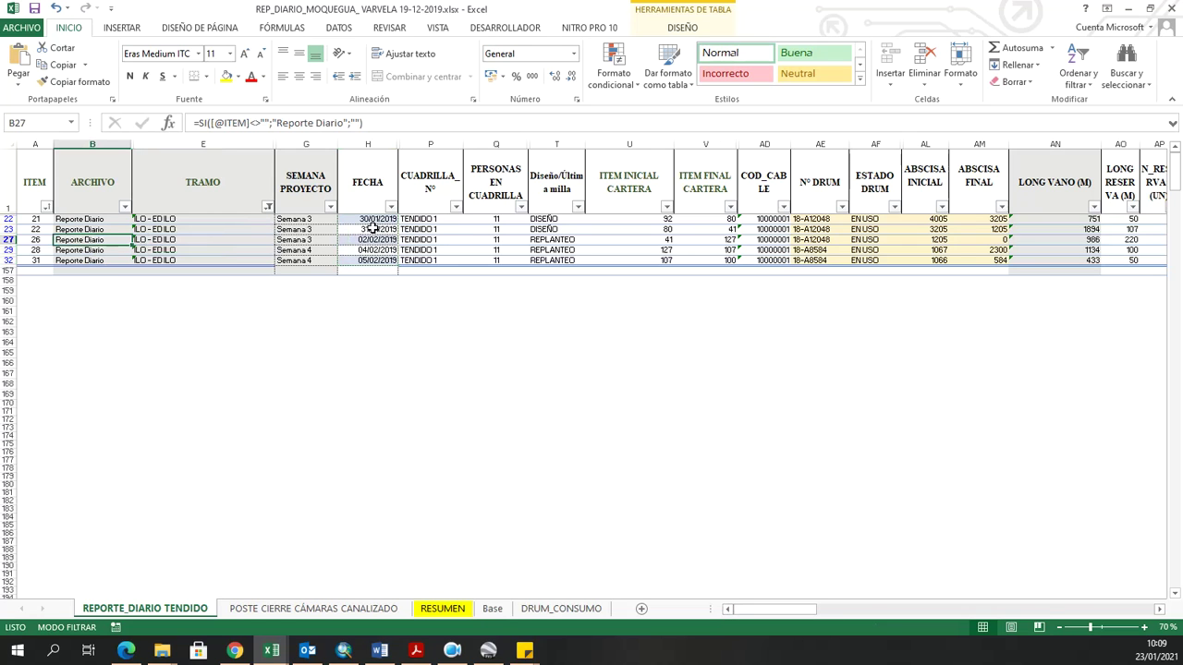
pyautogui.click(391, 206)
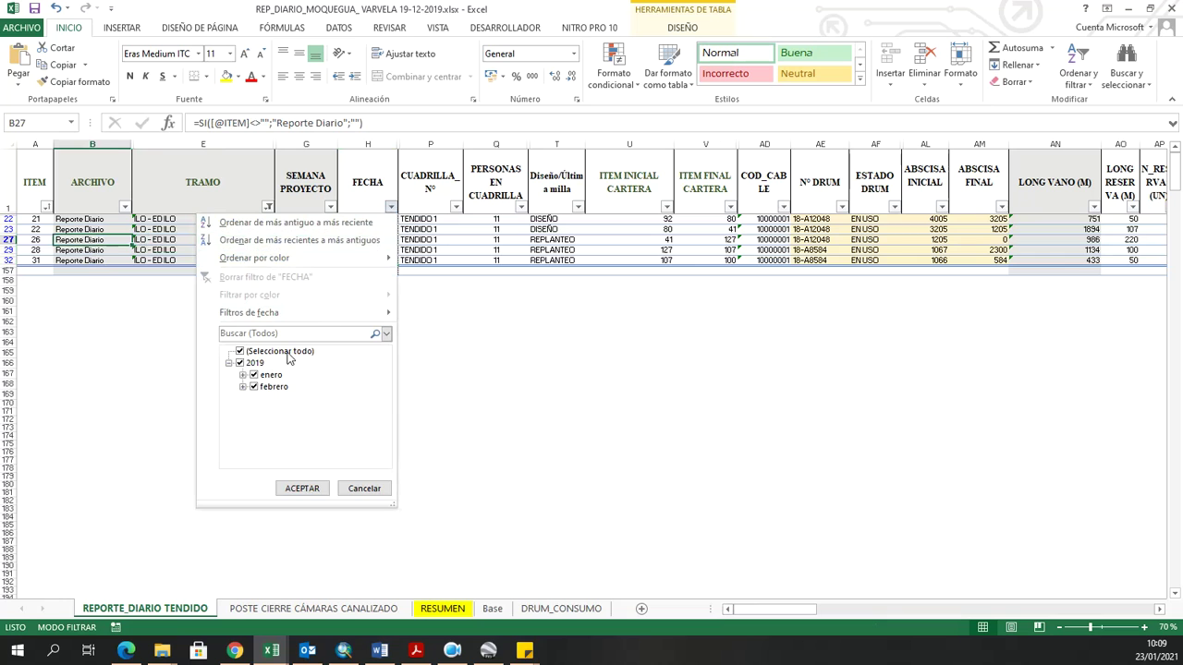
pyautogui.click(143, 255)
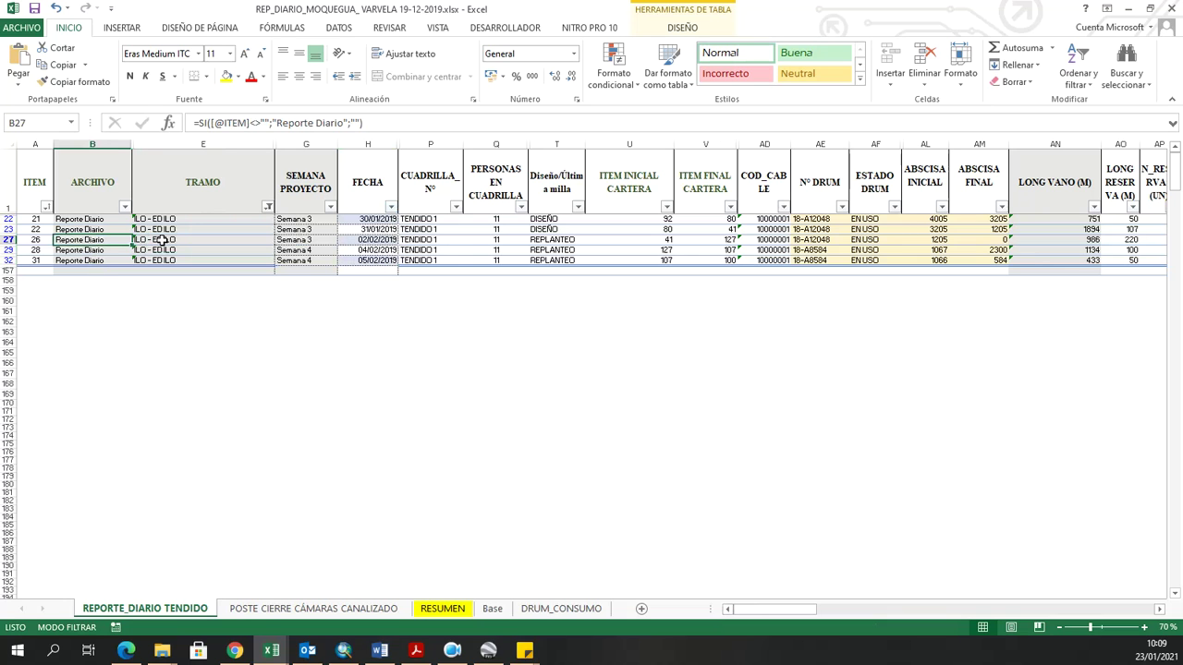
pyautogui.click(666, 206)
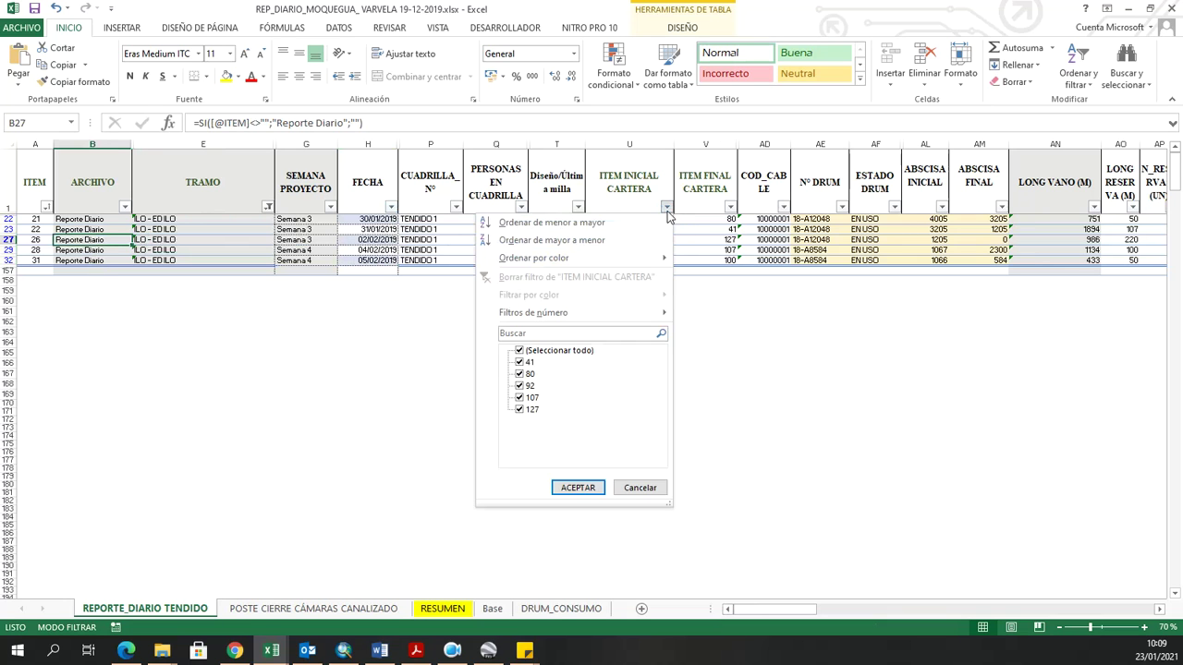
pyautogui.click(568, 224)
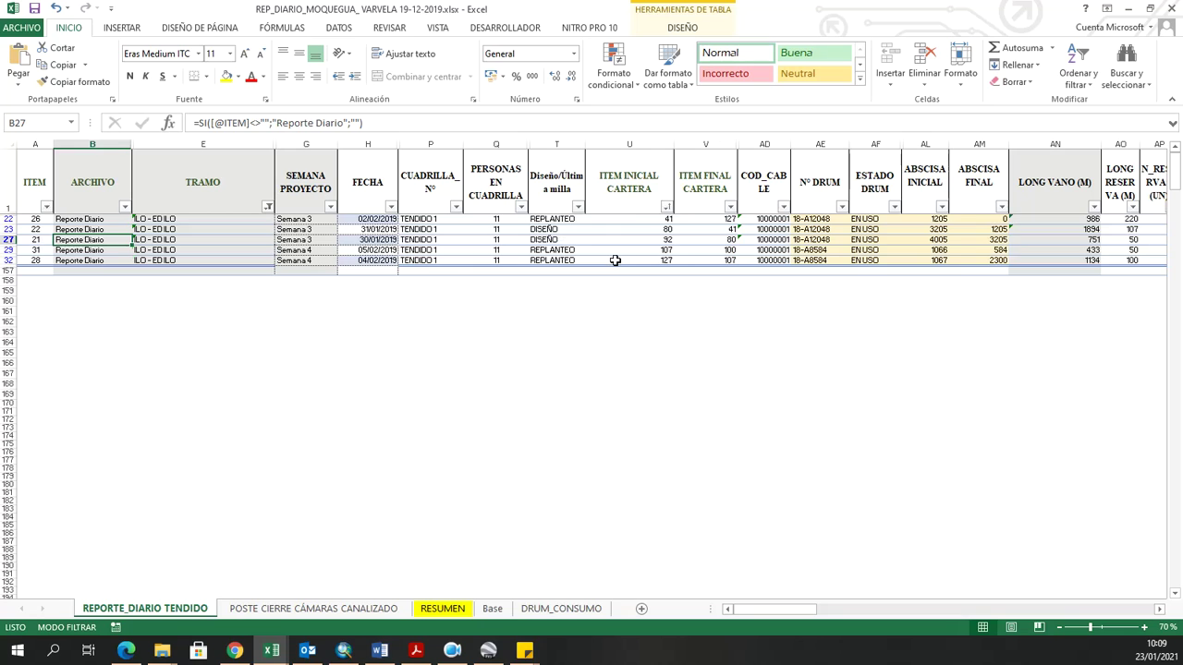
# Copy the date 02/02/2019 from the row starting at item 41 into the first polyline's F_INSTALD field in ArcMap.
pyautogui.click(371, 230)
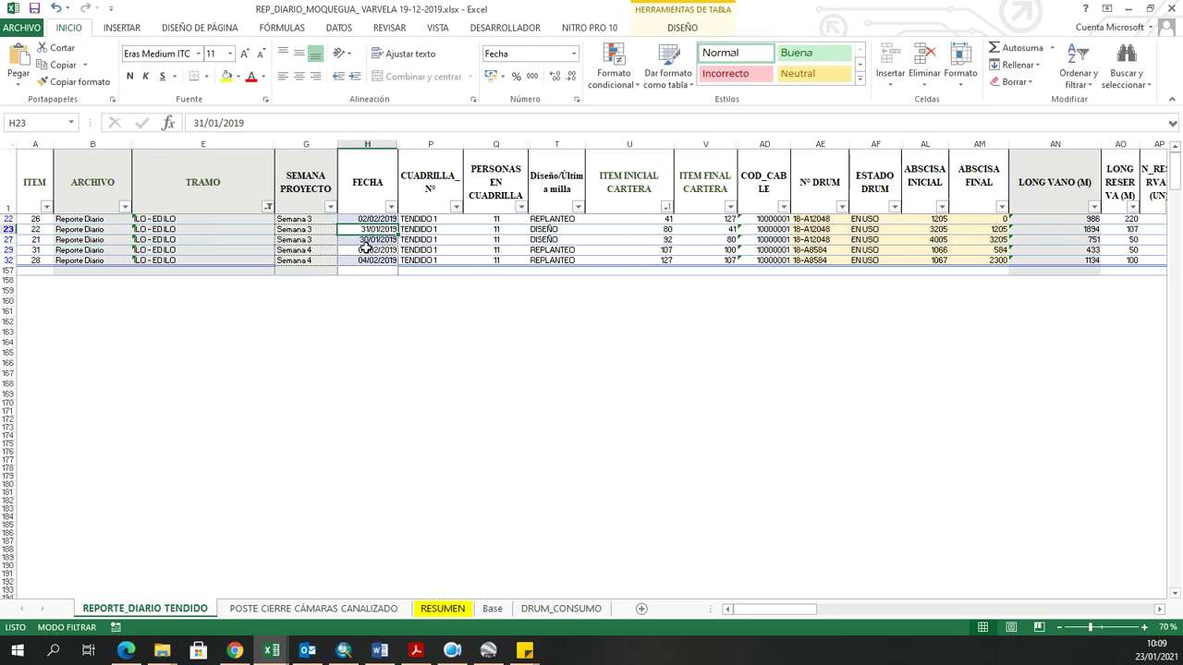
pyautogui.click(372, 219)
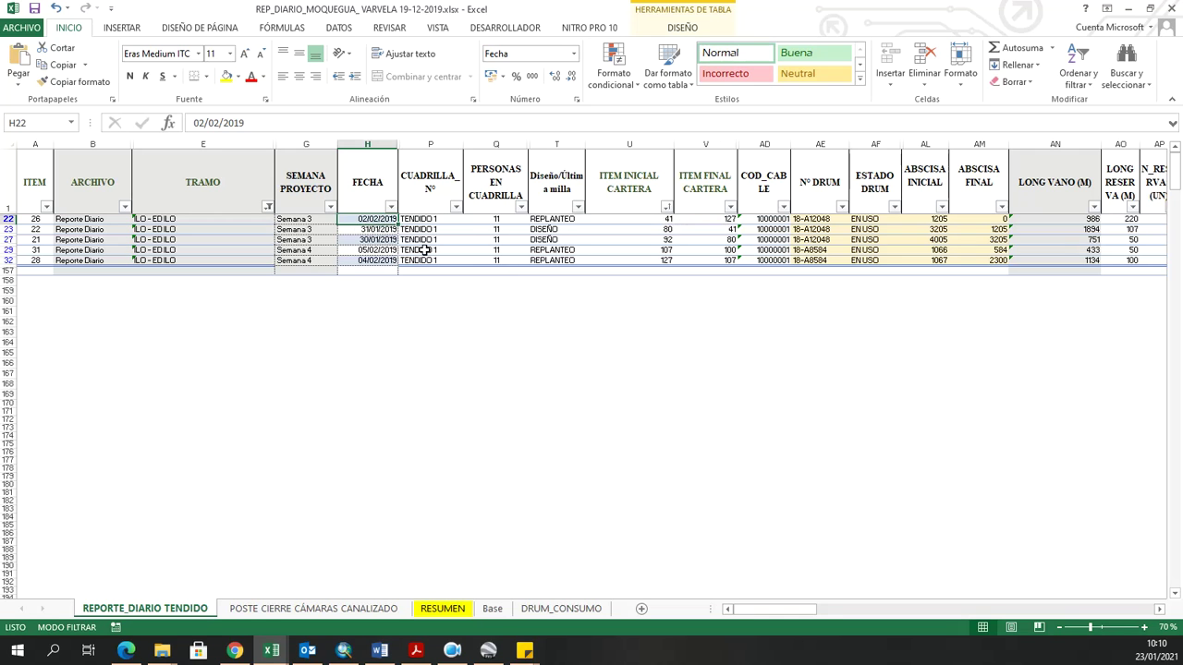
pyautogui.hotkey('ctrl', 'c')
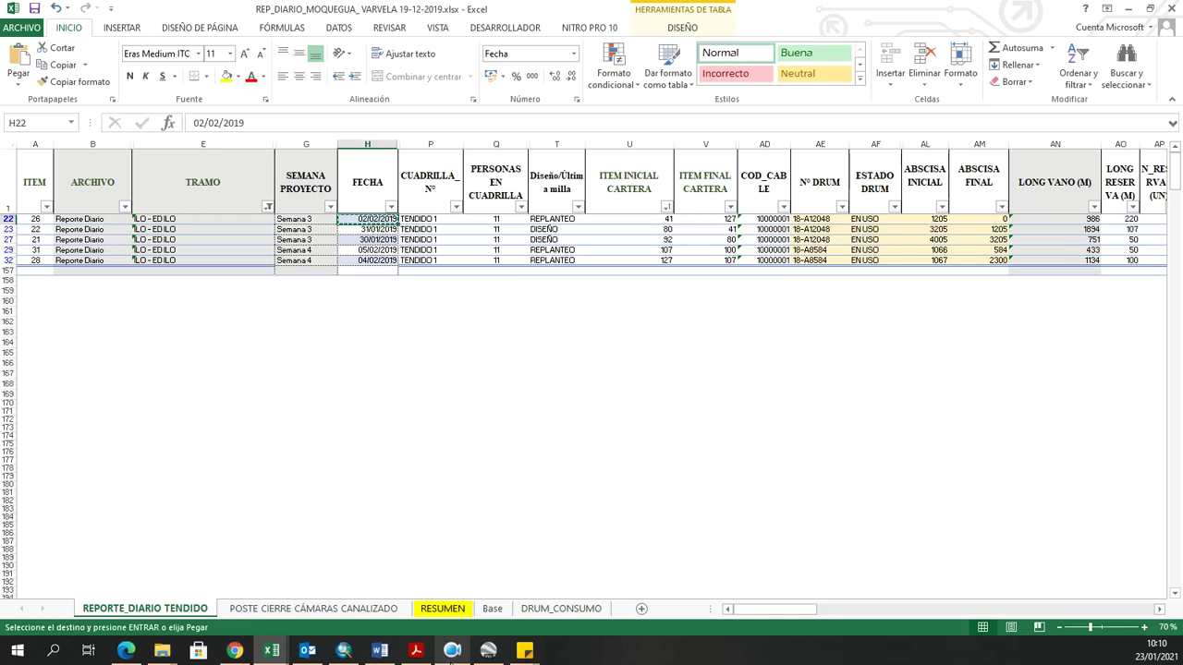
pyautogui.click(355, 655)
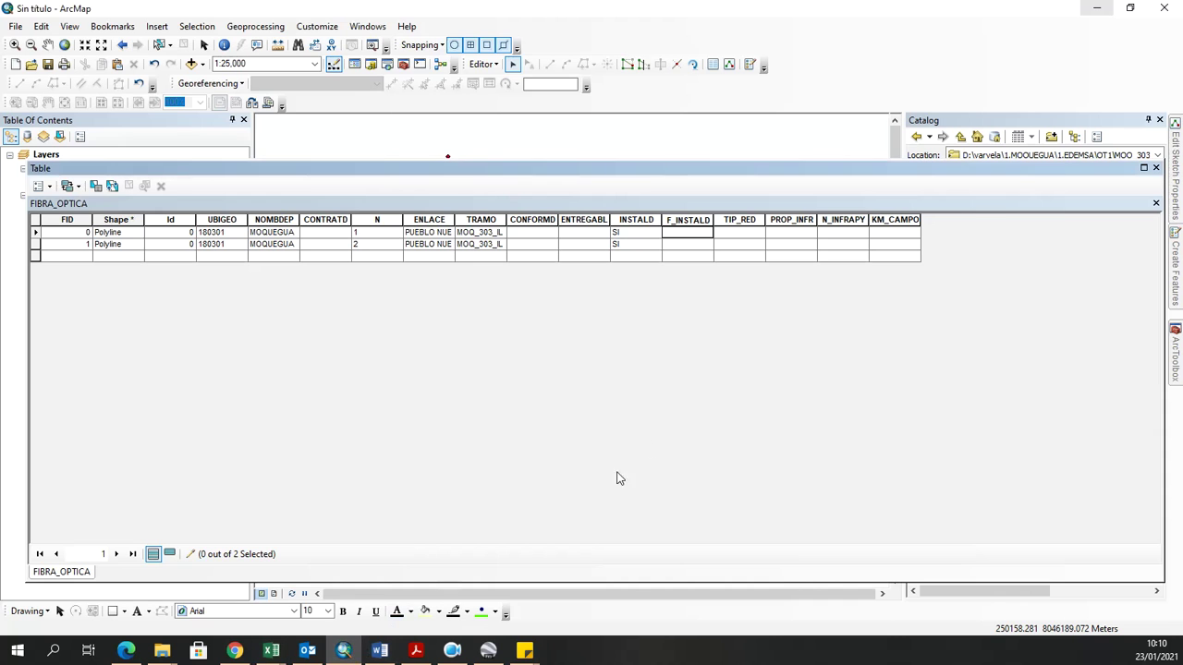
pyautogui.click(687, 234)
pyautogui.hotkey('ctrl', 'v')
# Return to the Excel daily report, compare the remaining dates and copy 05/02/2019 into the second polyline's F_INSTALD field in ArcMap.
pyautogui.hotkey('alt', 'Tab')
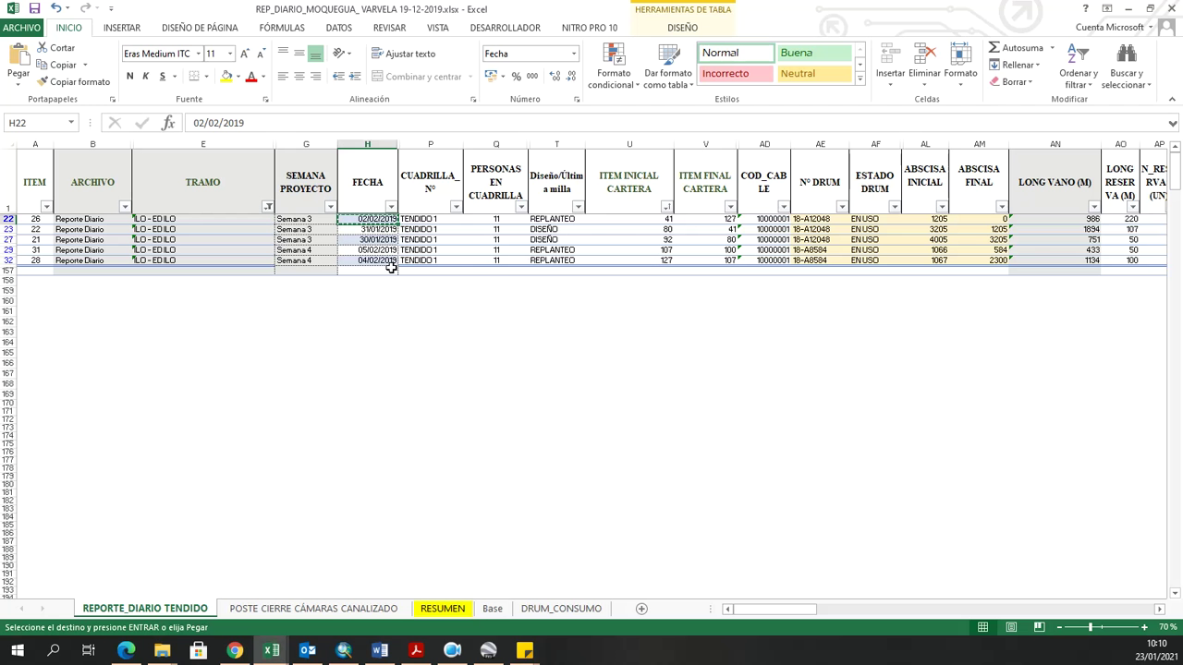
pyautogui.click(386, 262)
pyautogui.moveTo(375, 228); pyautogui.dragTo(376, 259)
pyautogui.click(376, 259)
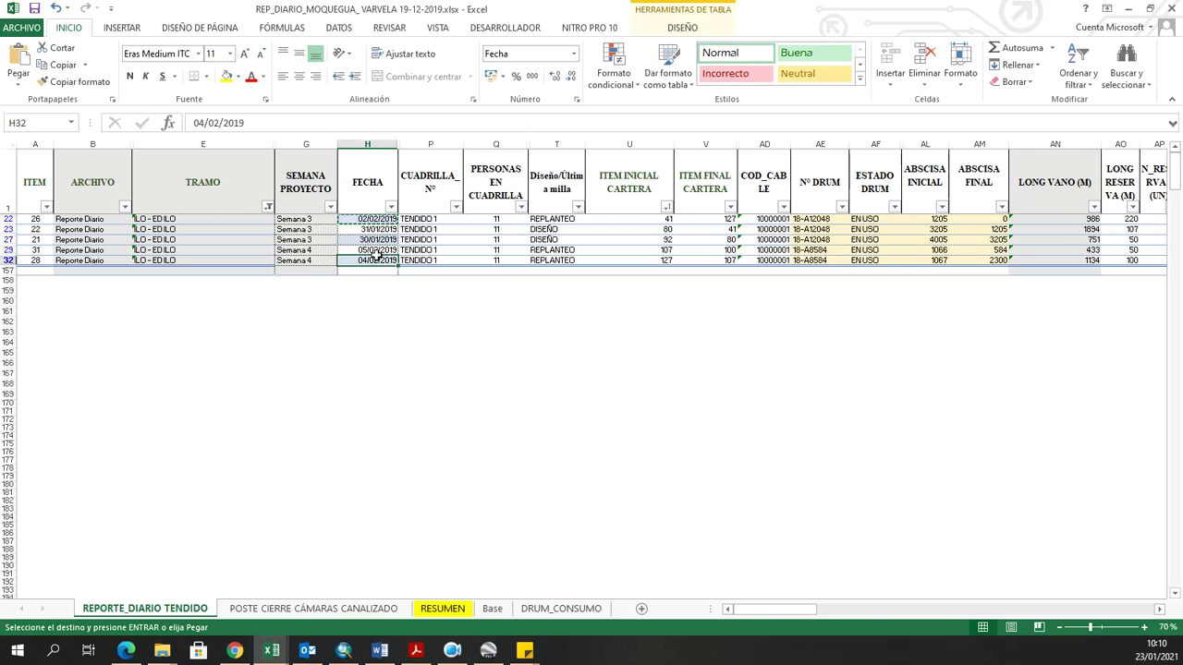
pyautogui.click(391, 206)
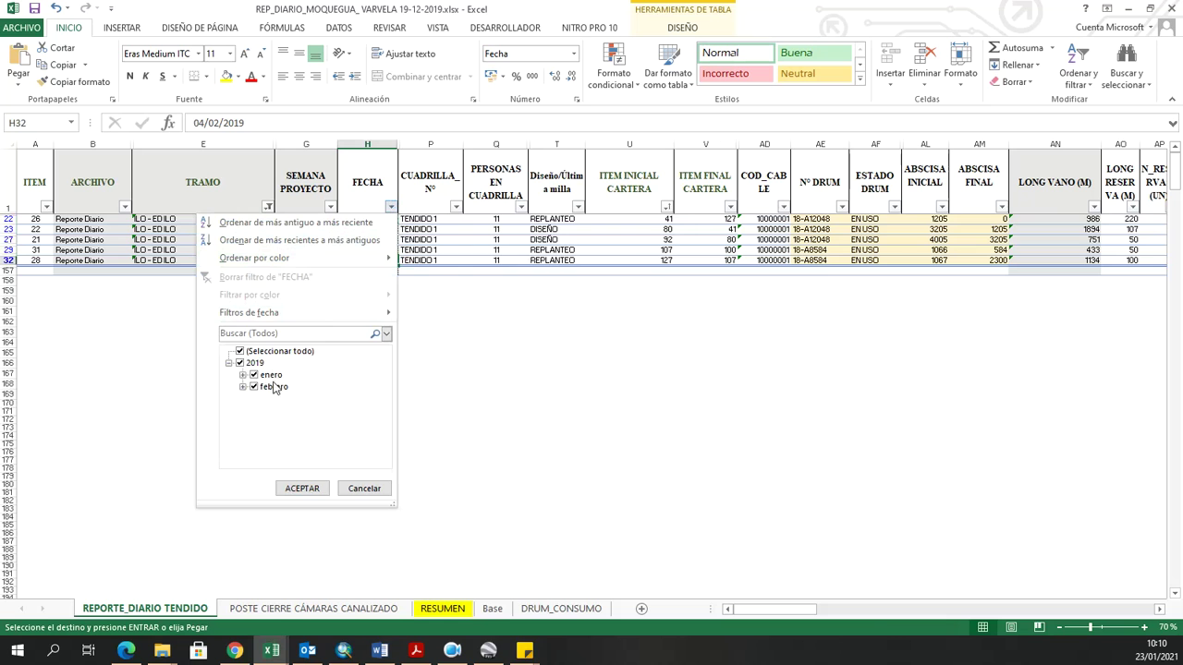
pyautogui.click(515, 306)
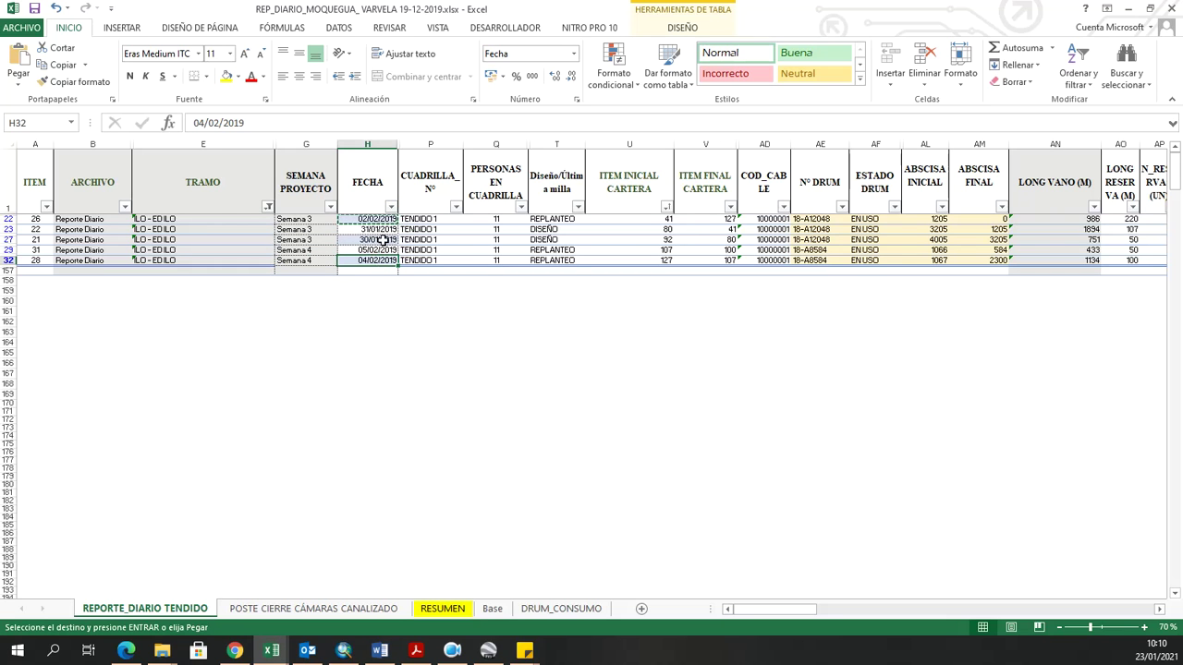
pyautogui.click(385, 250)
pyautogui.hotkey('ctrl', 'c')
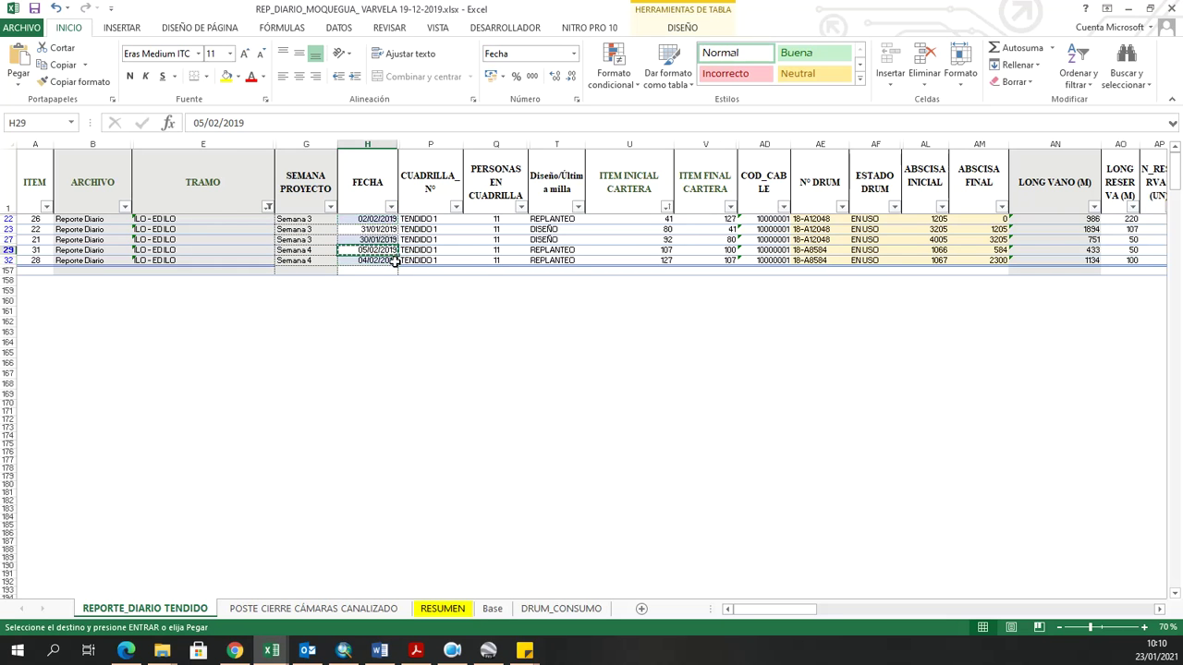
pyautogui.hotkey('alt', 'Tab')
pyautogui.click(688, 246)
pyautogui.hotkey('ctrl', 'v')
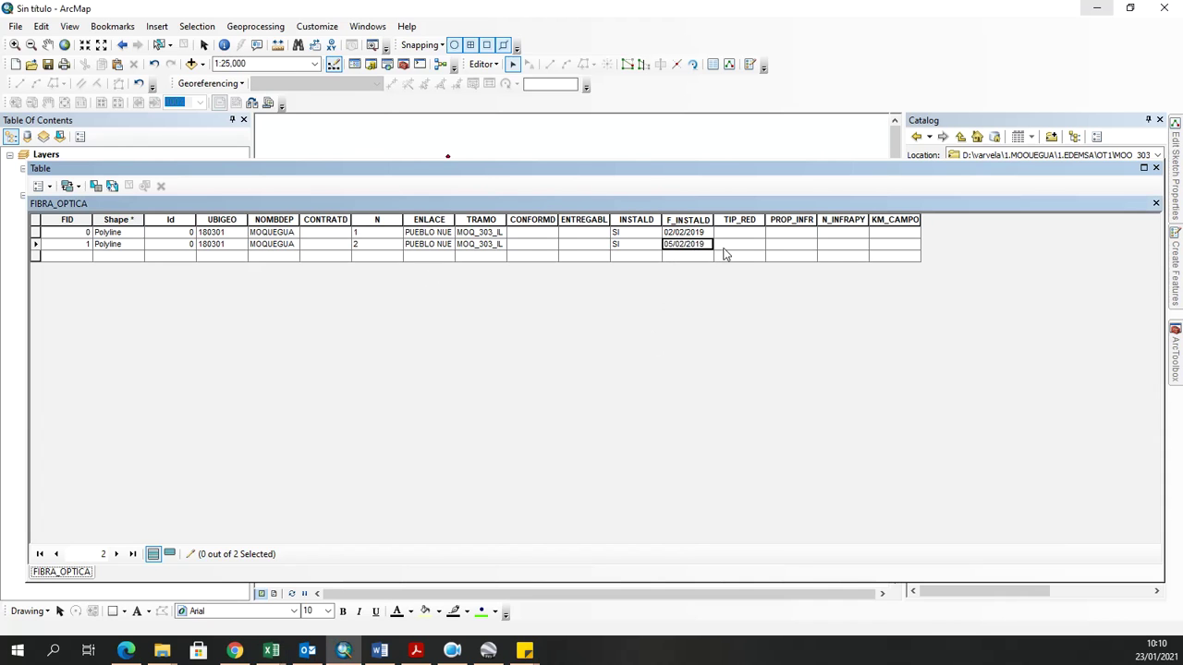
# Read the TIP_RED rule in the manual PDF, and in ArcMap set TIP_RED to BAJA TENSION for the first polyline and MEDIA TENSION for the second.
pyautogui.click(754, 238)
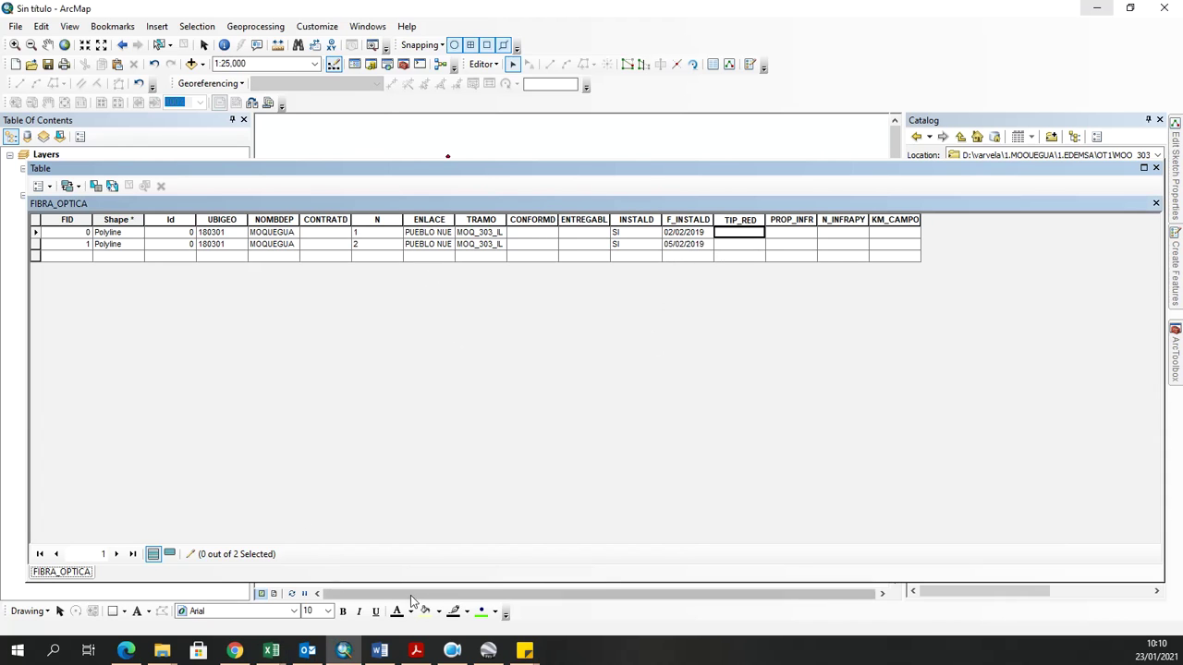
pyautogui.click(416, 651)
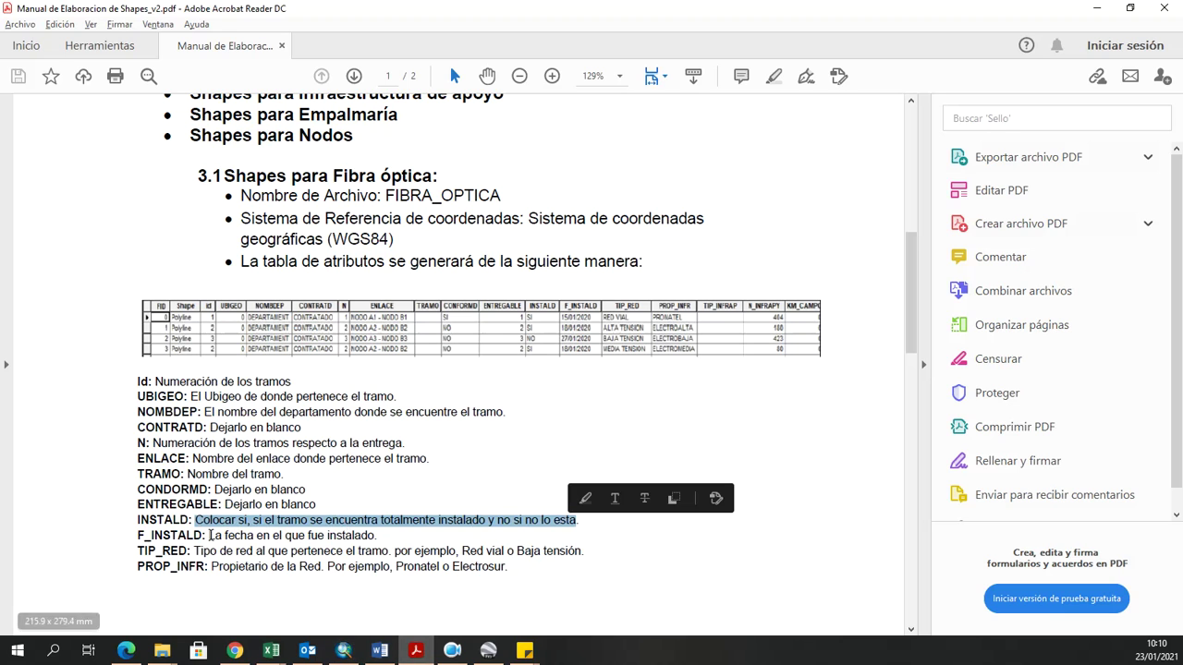
pyautogui.click(209, 535)
pyautogui.moveTo(194, 551); pyautogui.dragTo(581, 553)
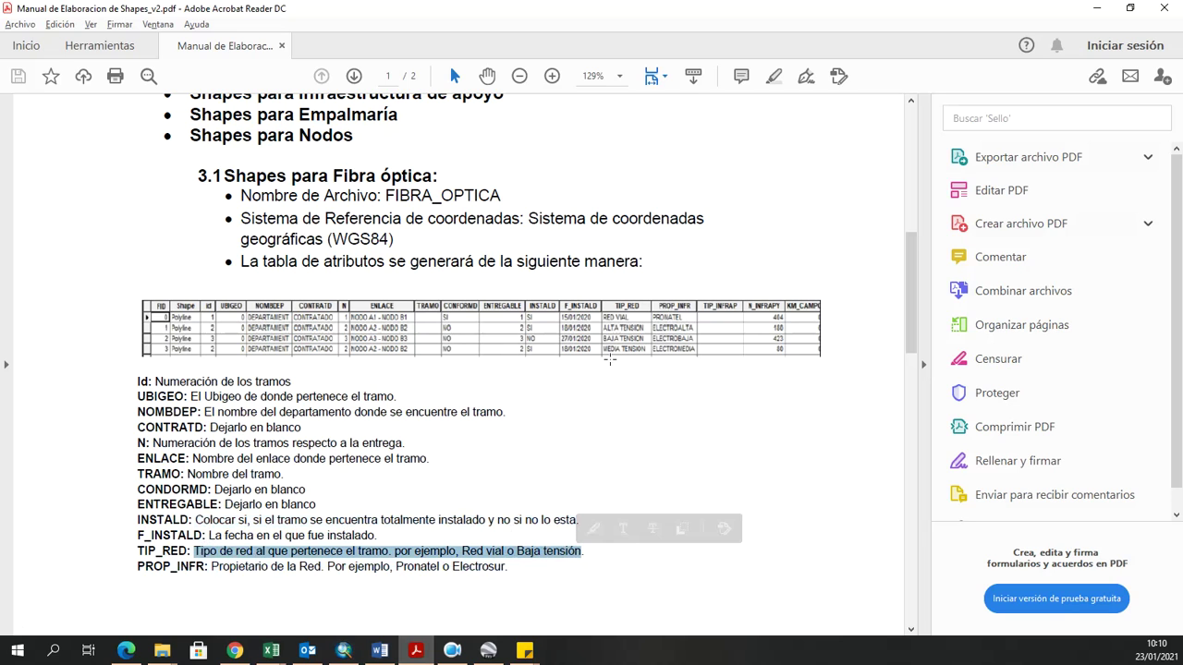
pyautogui.hotkey('alt', 'Tab')
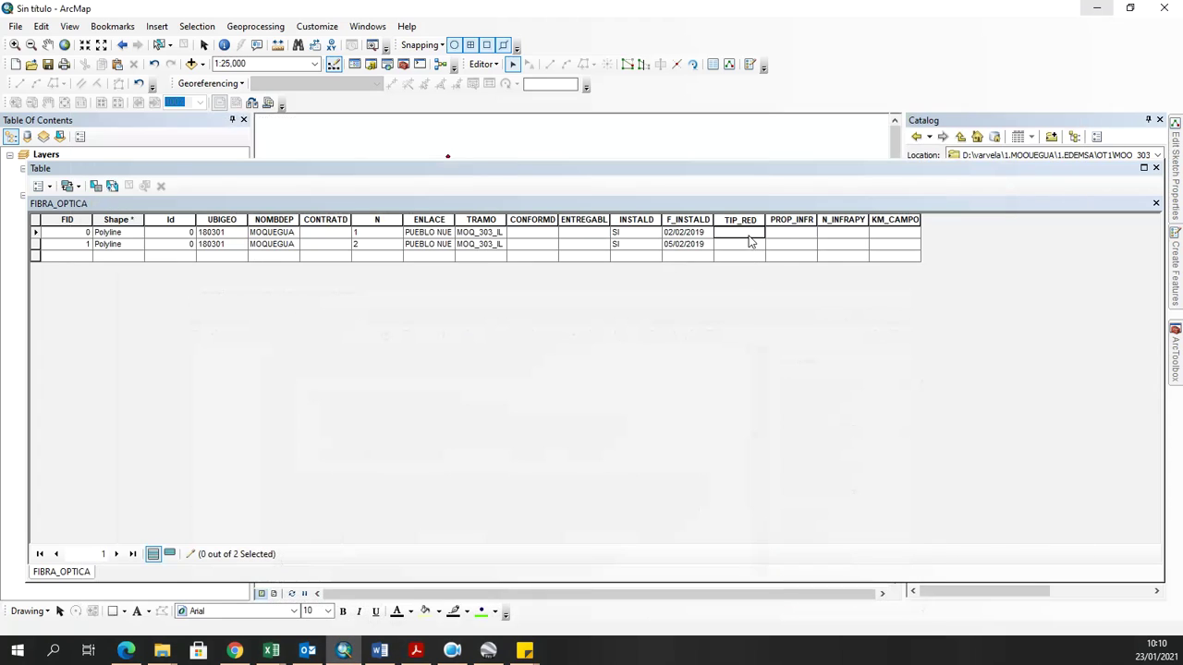
pyautogui.click(753, 237)
pyautogui.write('BAJA TENSION')
pyautogui.press('Return')
pyautogui.write('MEDIA TENSION')
pyautogui.press('Return')
# Set the PROP_INFR field of both polylines to ELECTROSUR.
pyautogui.click(782, 234)
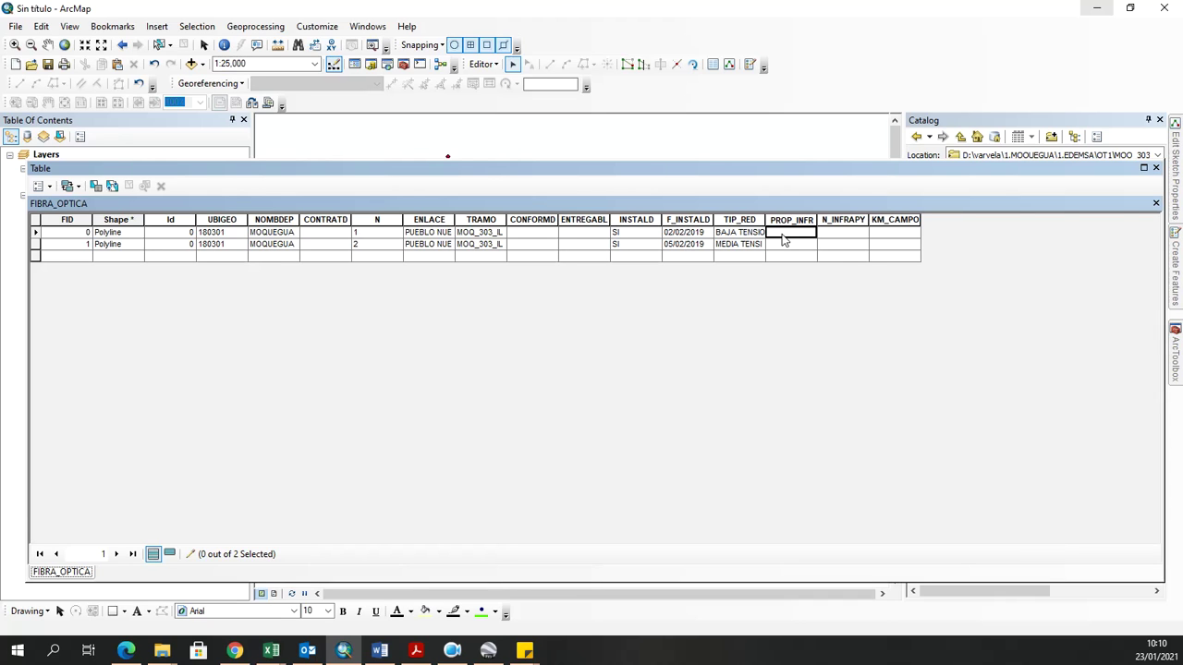
pyautogui.write('ELECTROSUR')
pyautogui.click(783, 241)
pyautogui.write('E')
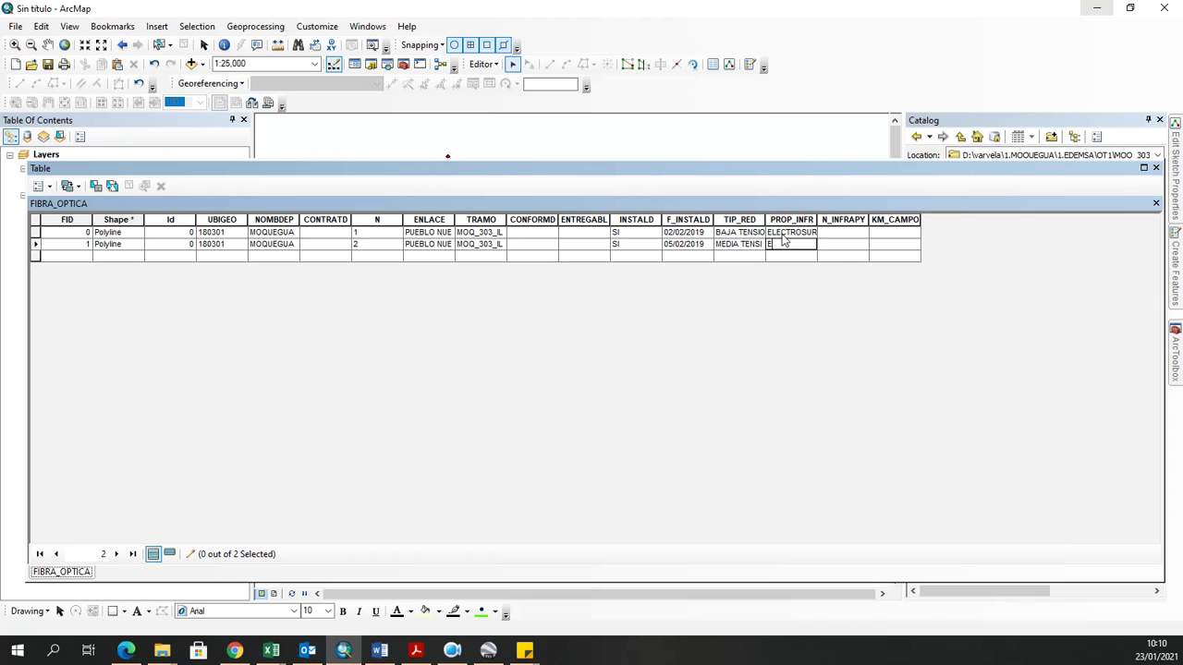
pyautogui.write('LECTROSUR')
pyautogui.press('Return')
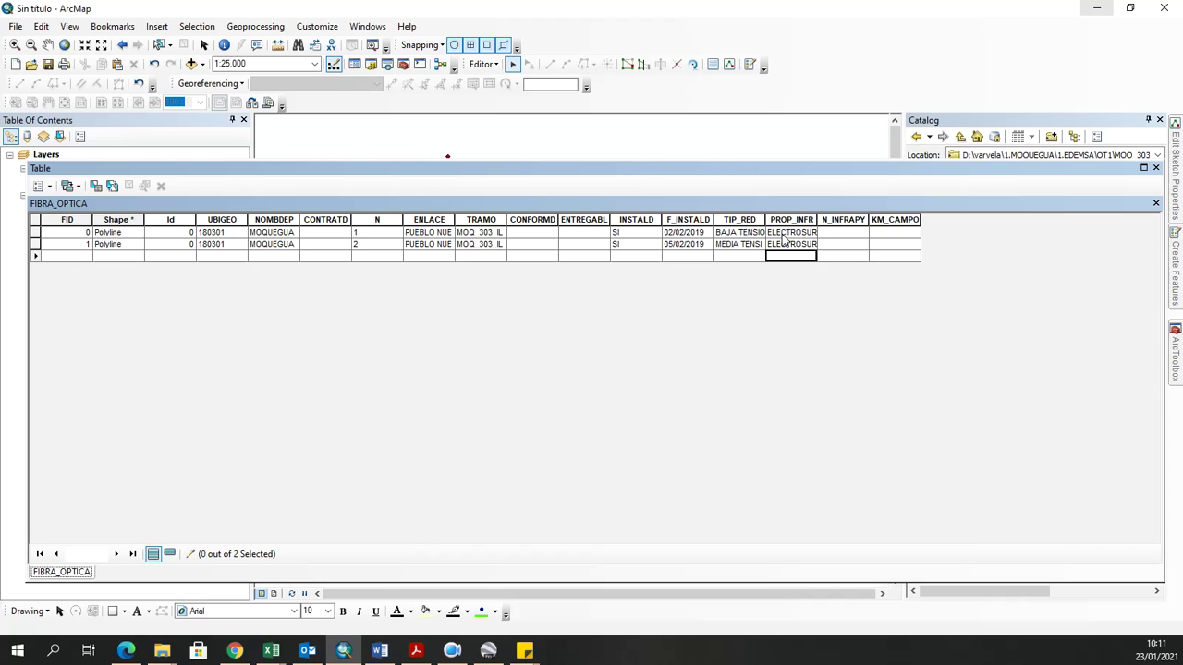
# Count the low-voltage section's structures in the RED DE TENDIDO column of the CART_EDEMSA Excel workbook and enter 15 as the first polyline's N_INFRAPY in ArcMap.
pyautogui.click(830, 234)
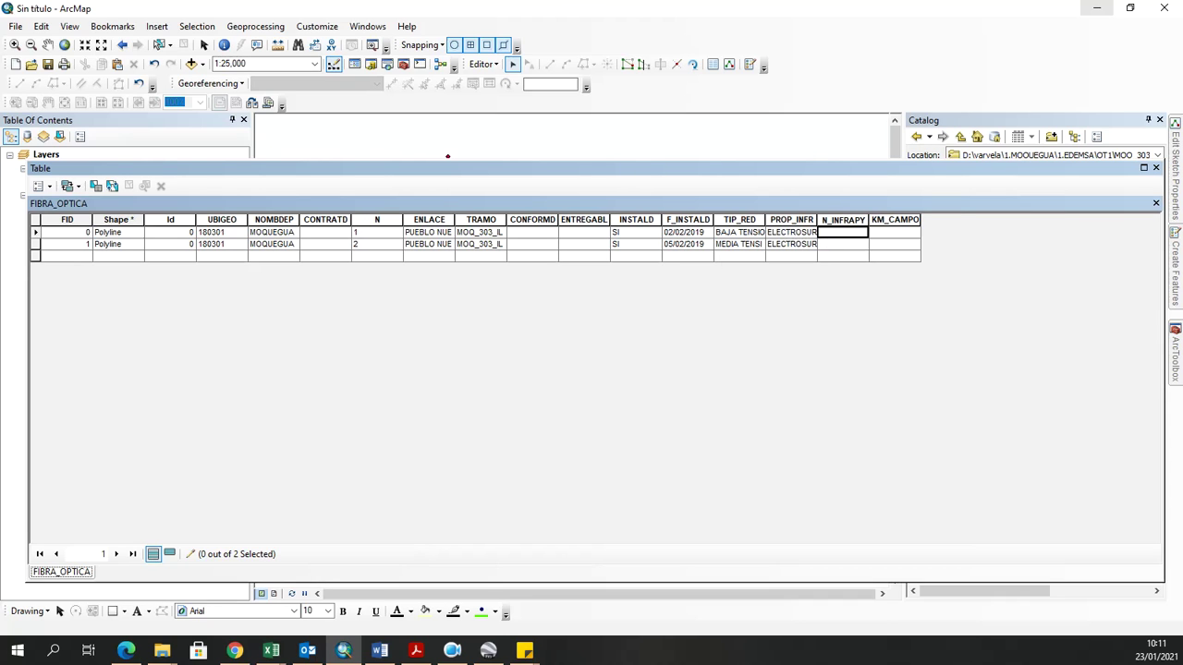
pyautogui.hotkey('alt', 'Tab')
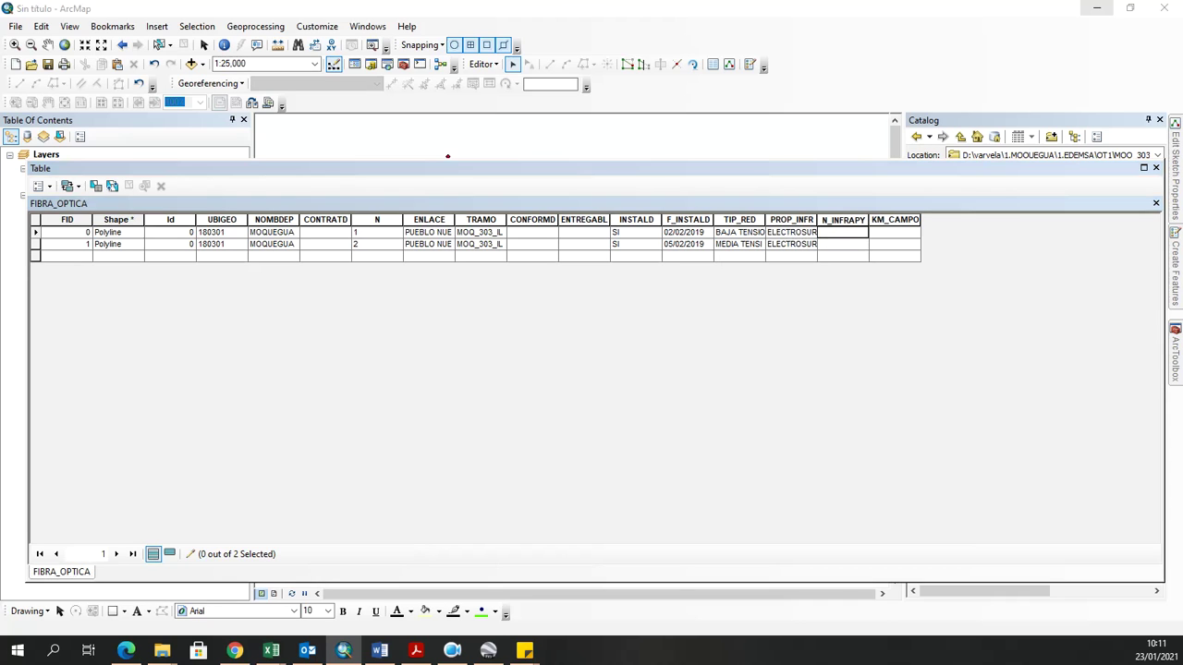
pyautogui.click(675, 410)
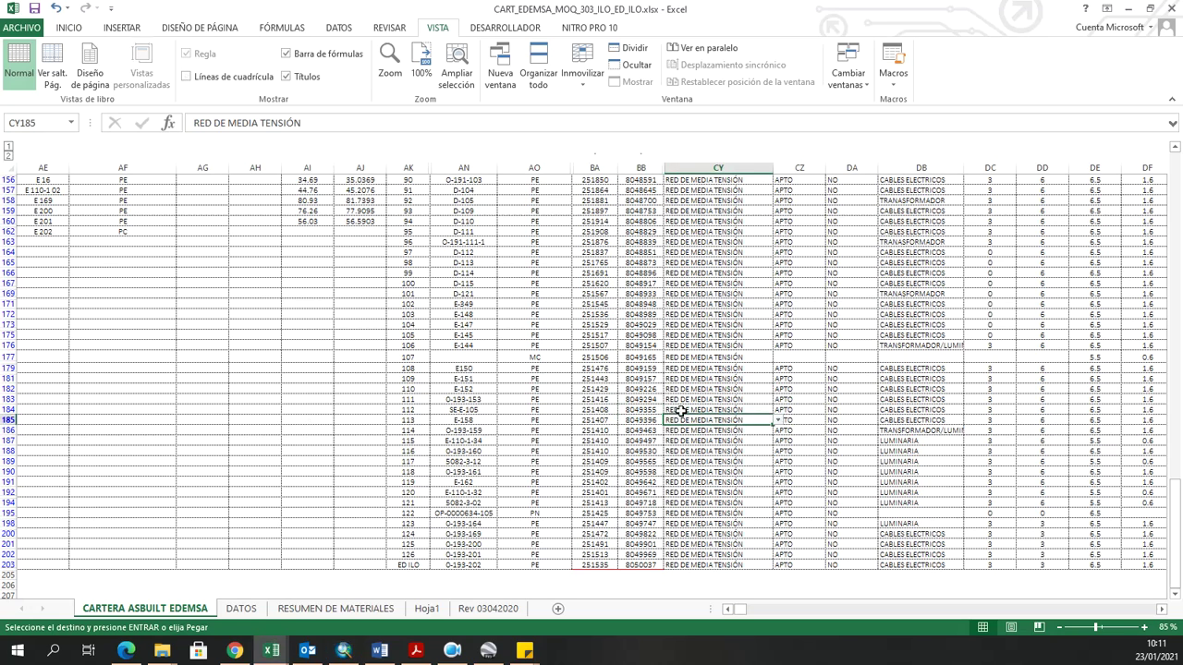
pyautogui.hotkey('ctrl', 'Up')
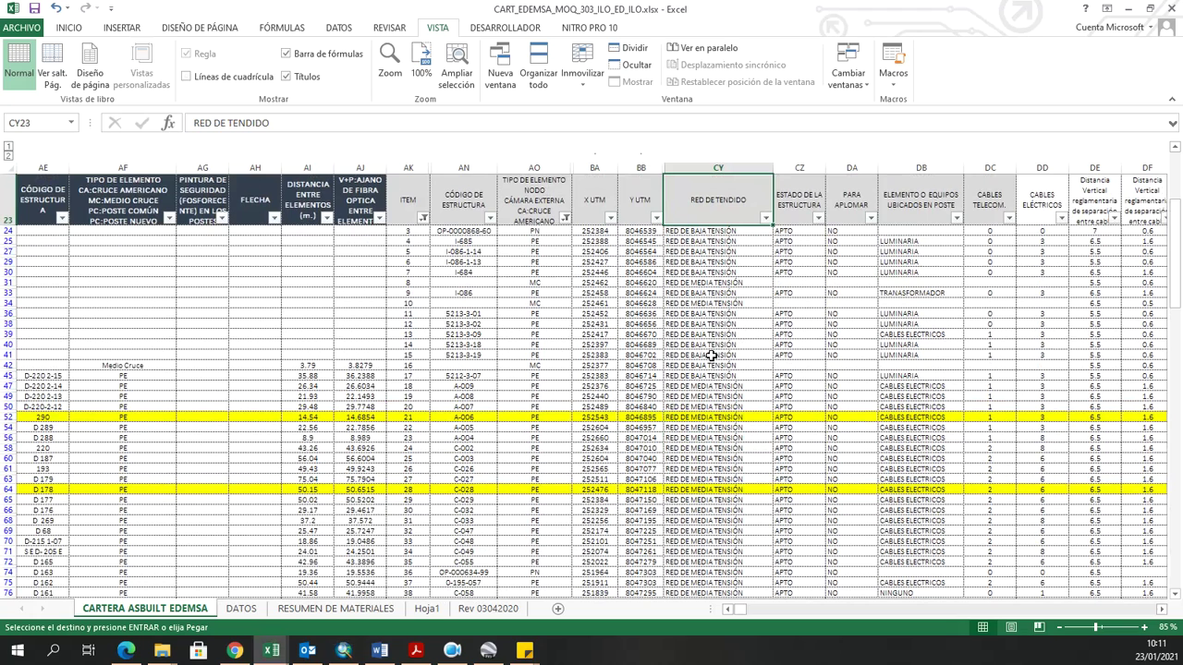
pyautogui.moveTo(700, 377); pyautogui.dragTo(701, 233)
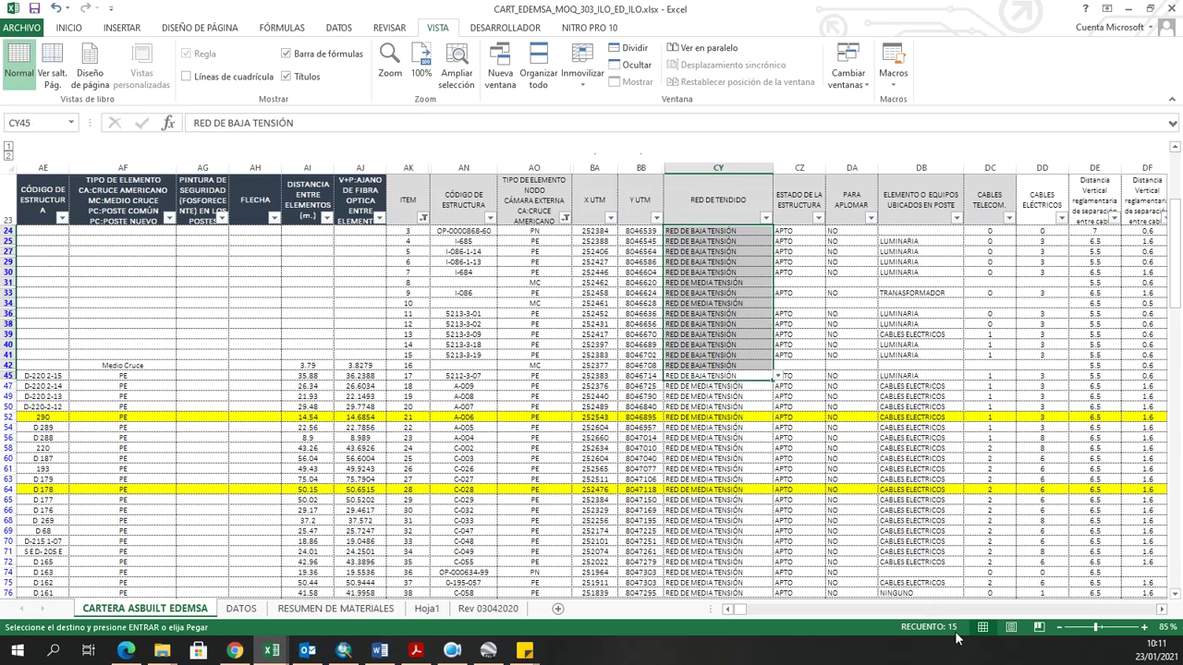
pyautogui.hotkey('alt', 'Tab')
pyautogui.click(830, 234)
pyautogui.write('15')
pyautogui.press('Return')
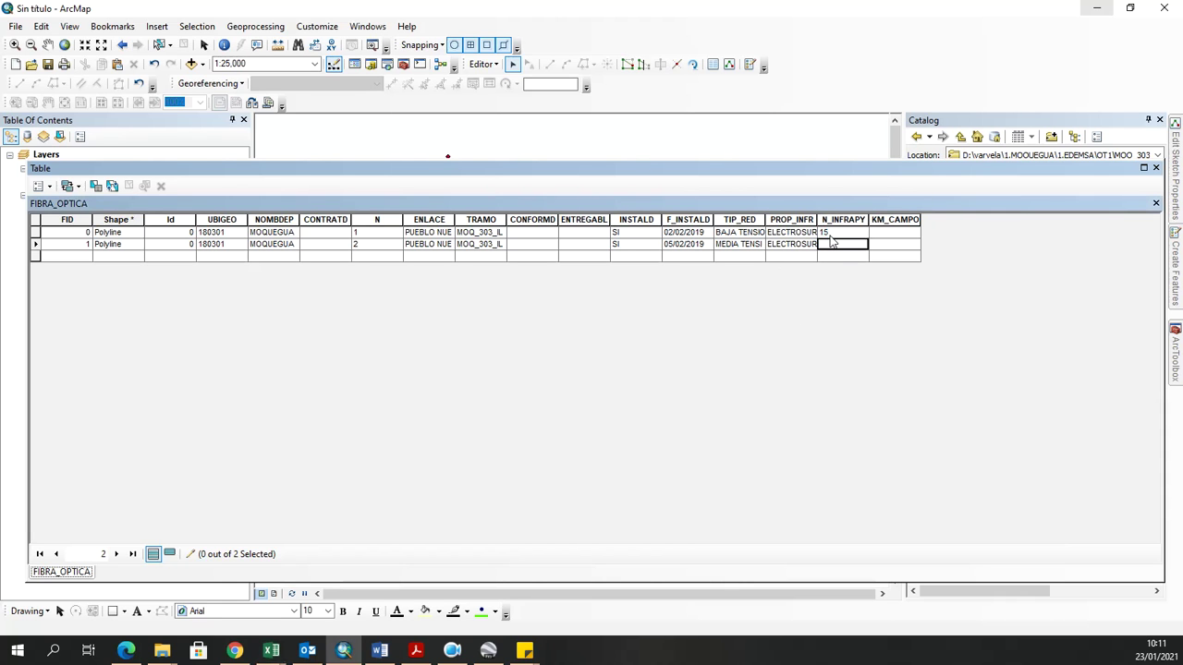
# Count the medium-voltage structures in the RED DE TENDIDO column of the Excel cartera and enter 110 as the second polyline's N_INFRAPY in ArcMap.
pyautogui.hotkey('alt', 'Tab')
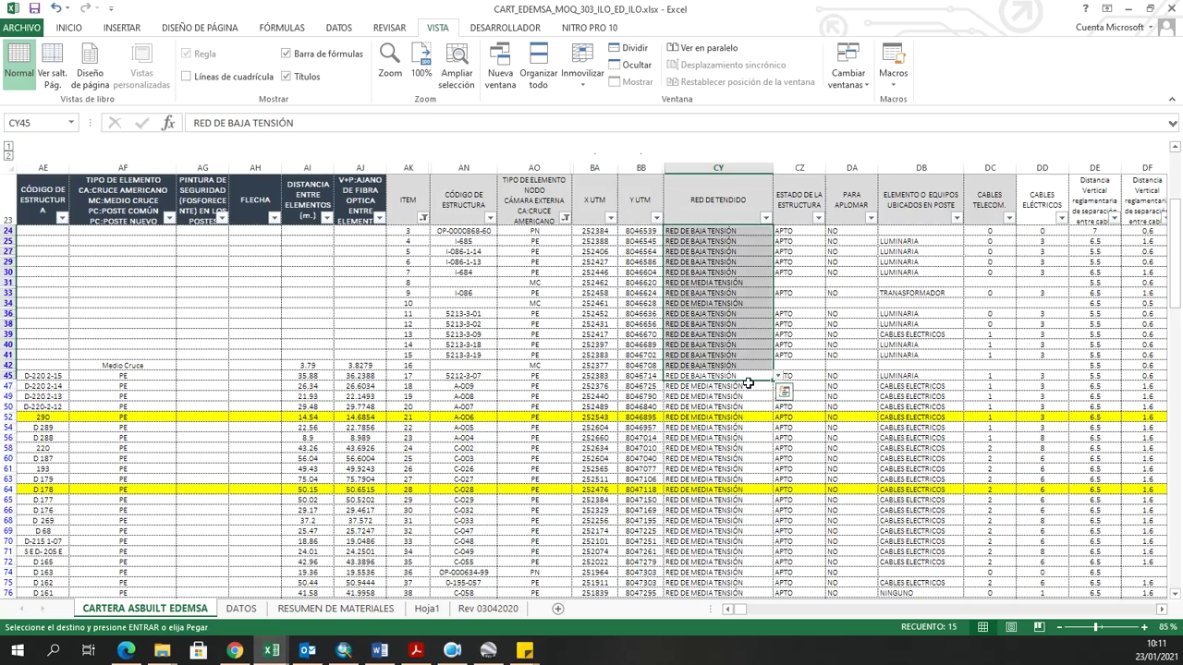
pyautogui.click(750, 385)
pyautogui.hotkey('ctrl', 'shift', 'Down')
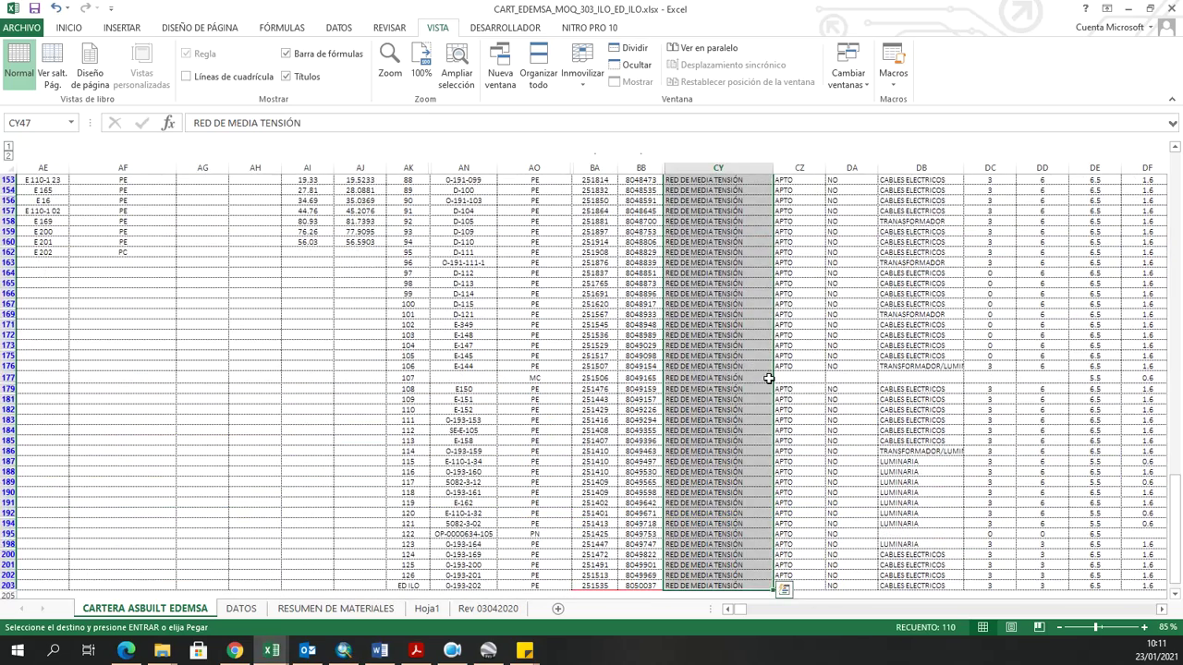
pyautogui.hotkey('alt', 'Tab')
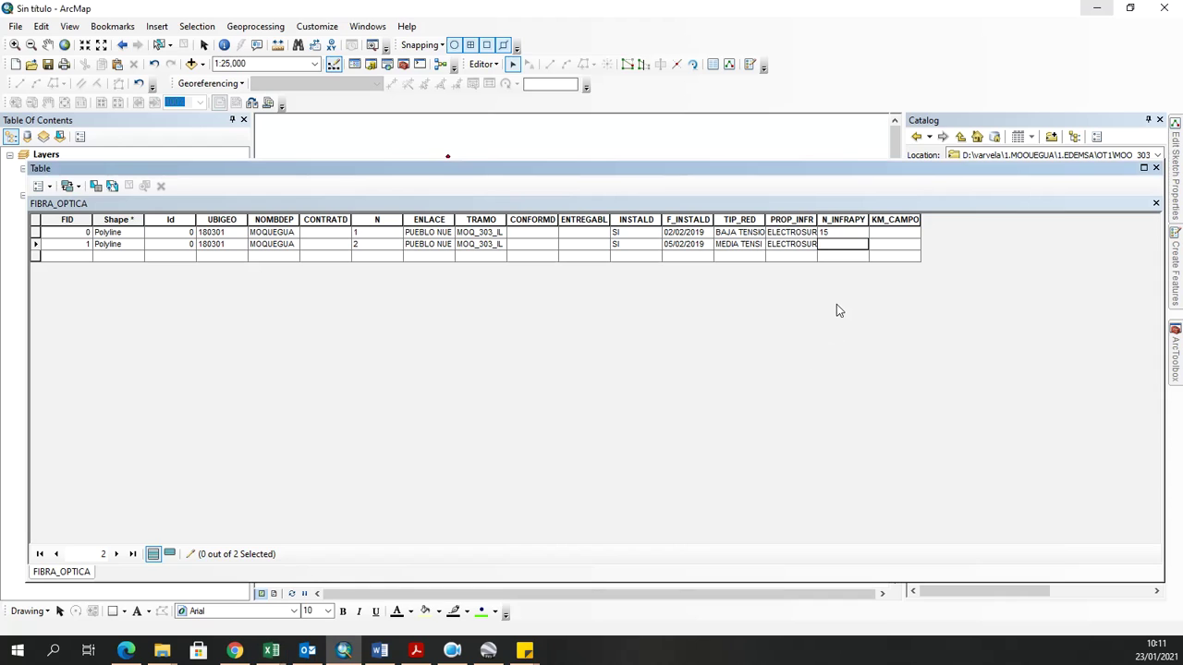
pyautogui.click(847, 245)
pyautogui.write('110')
pyautogui.press('Return')
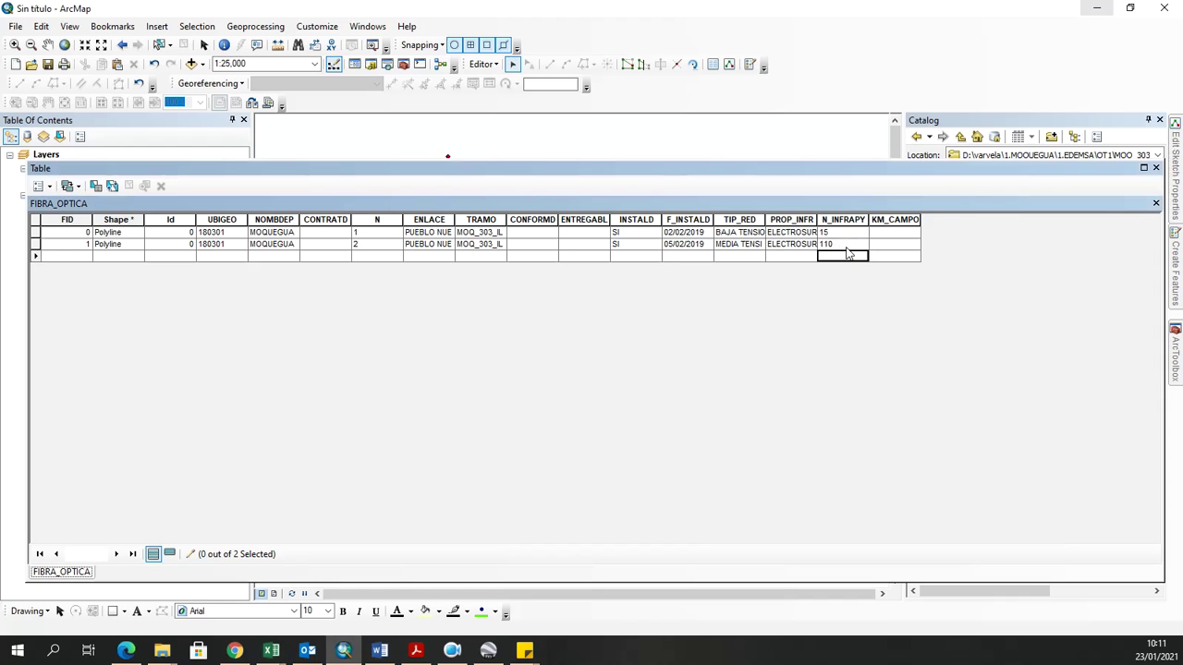
# Return to the Excel cartera and hide columns CZ through EP so the accumulated distances sit beside RED DE TENDIDO.
pyautogui.hotkey('alt', 'Tab')
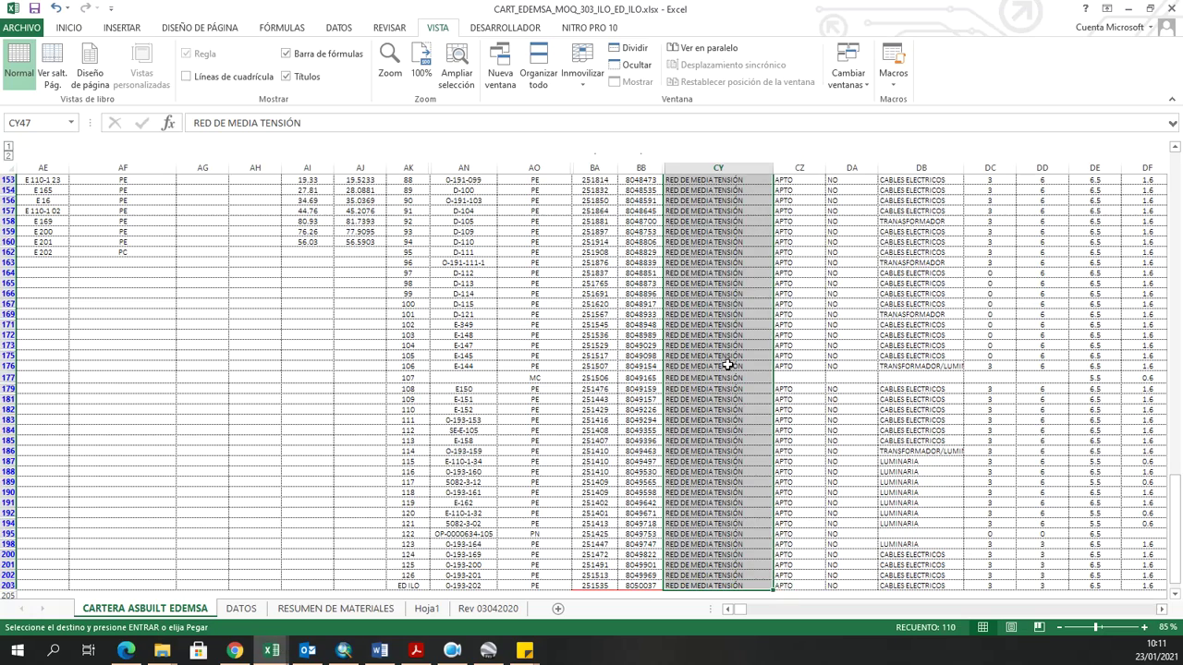
pyautogui.click(730, 366)
pyautogui.hotkey('ctrl', 'Up')
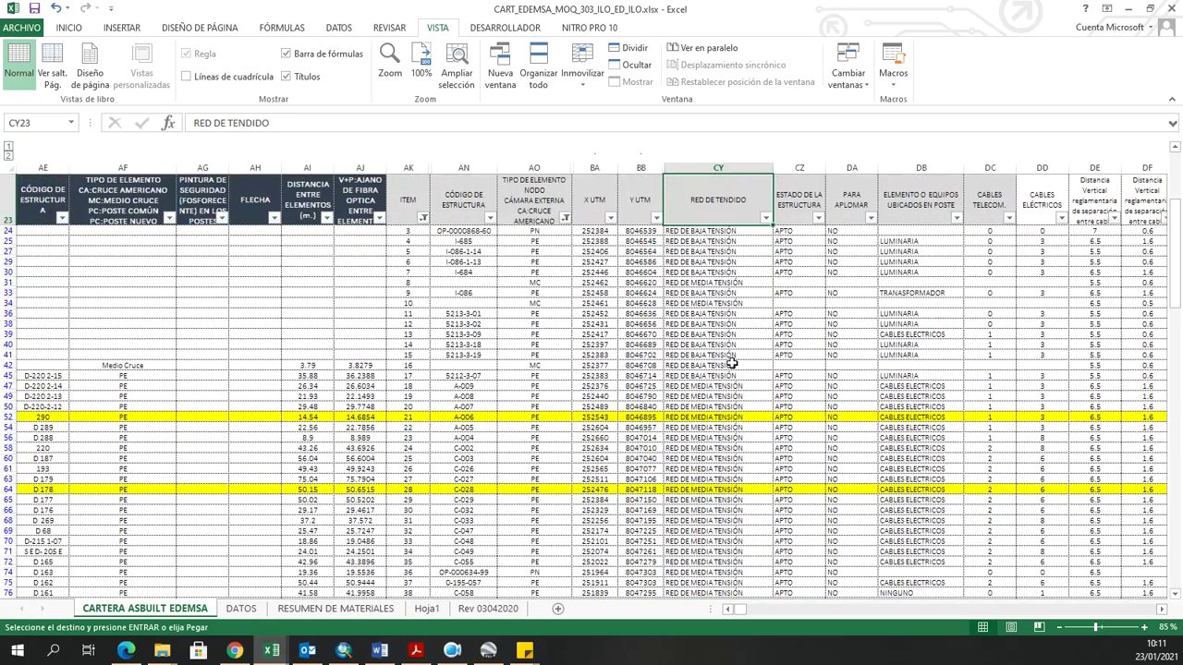
pyautogui.moveTo(799, 168); pyautogui.dragTo(705, 482)
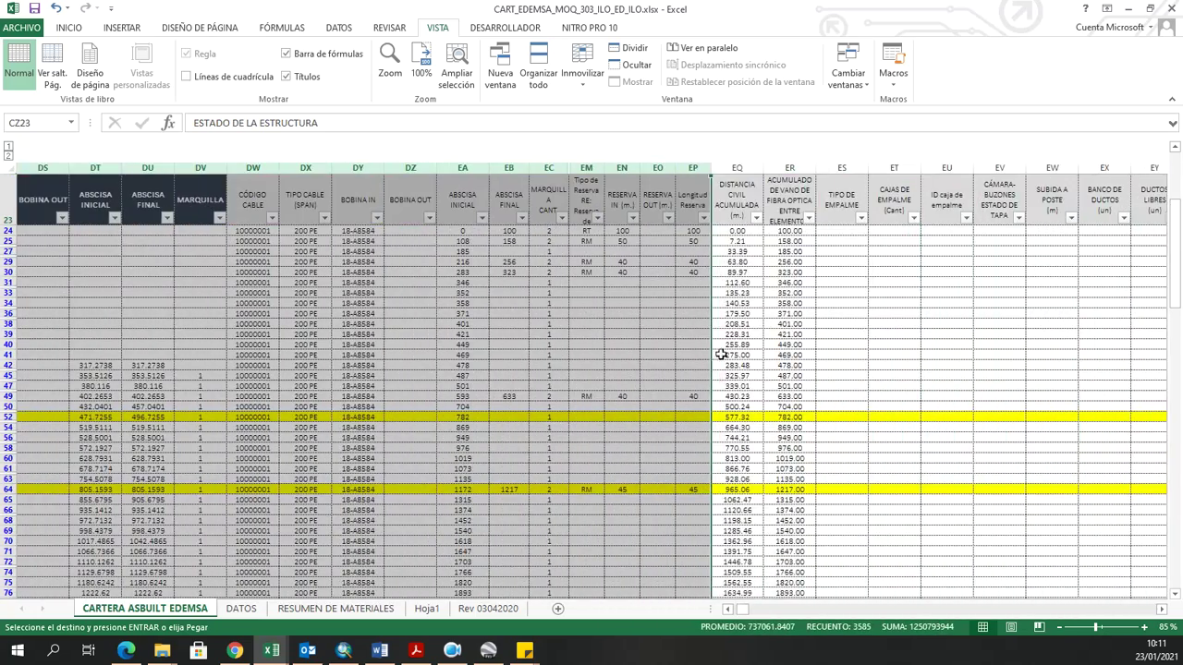
pyautogui.rightClick(693, 170)
pyautogui.click(733, 362)
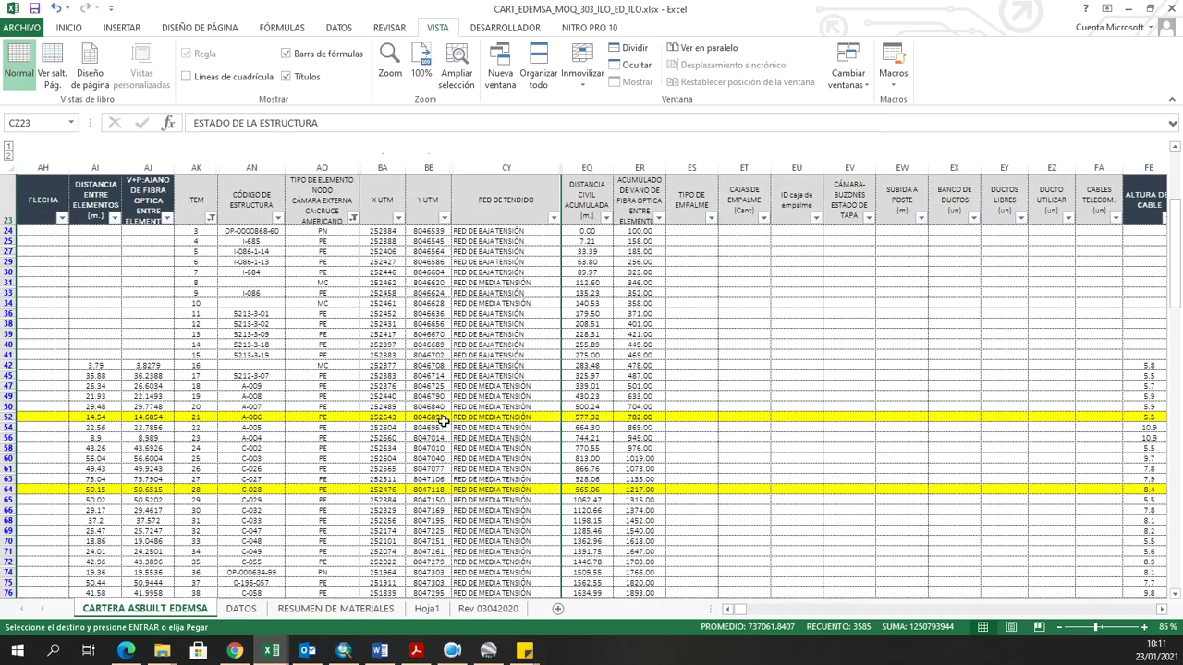
# Look up the accumulated fiber length where the medium-voltage section starts and enter 0.501 as the first polyline's KM_CAMPO in ArcMap.
pyautogui.click(571, 426)
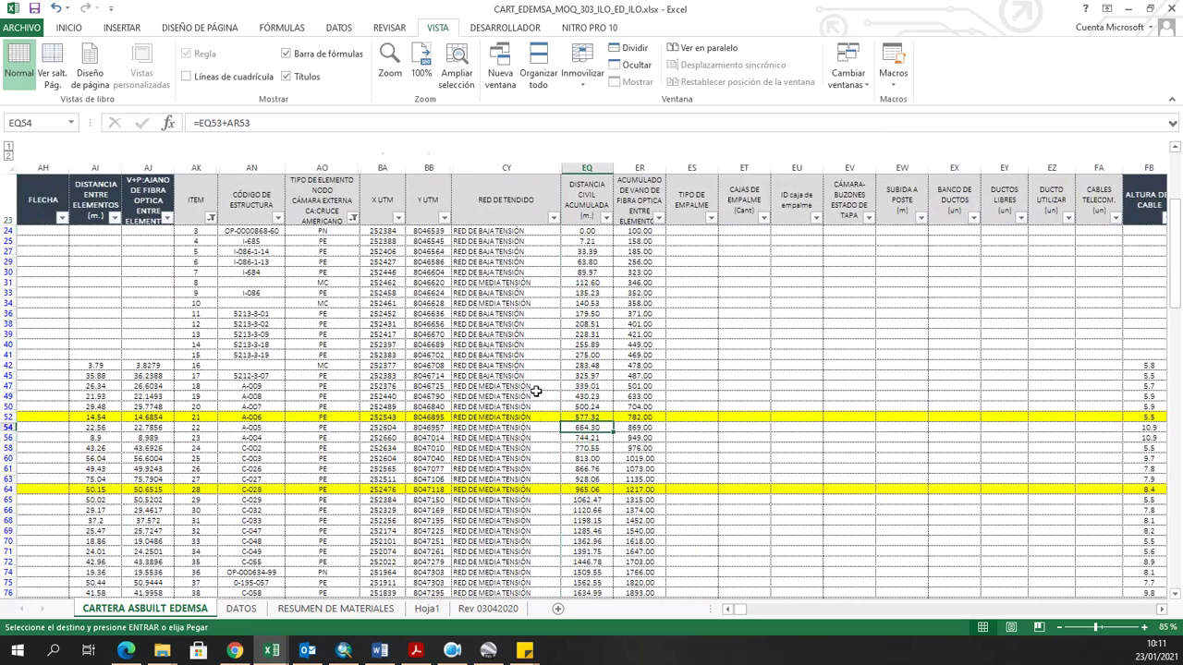
pyautogui.click(537, 389)
pyautogui.click(641, 385)
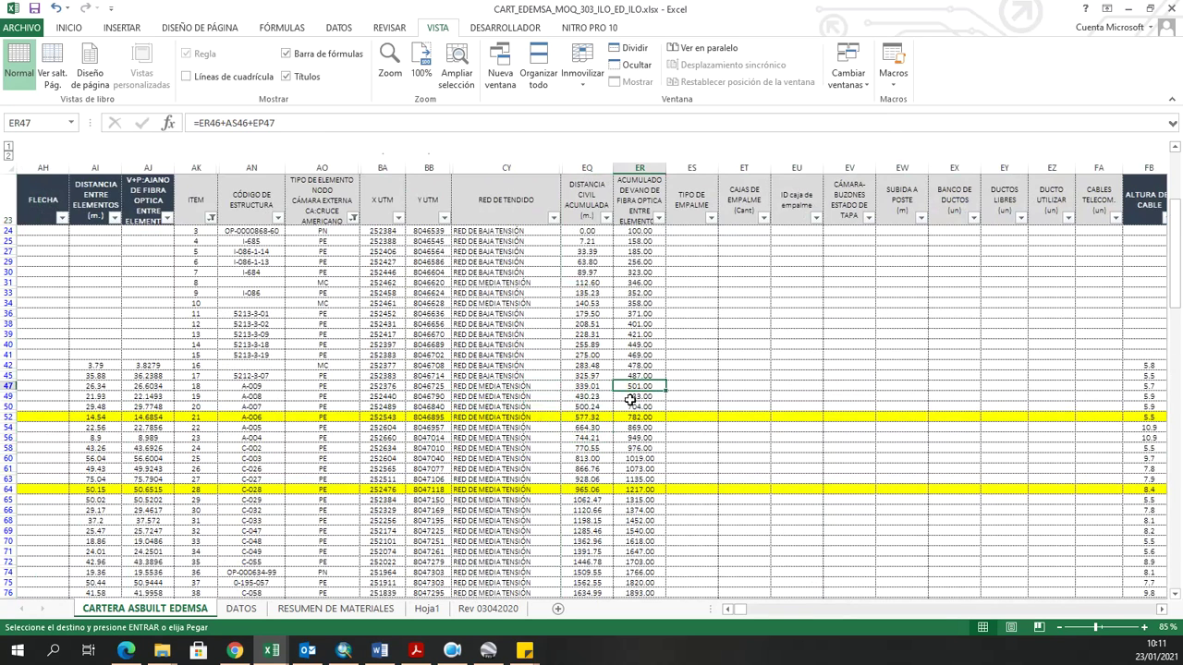
pyautogui.hotkey('alt', 'Tab')
pyautogui.click(908, 236)
pyautogui.write('0.5')
pyautogui.press('Return')
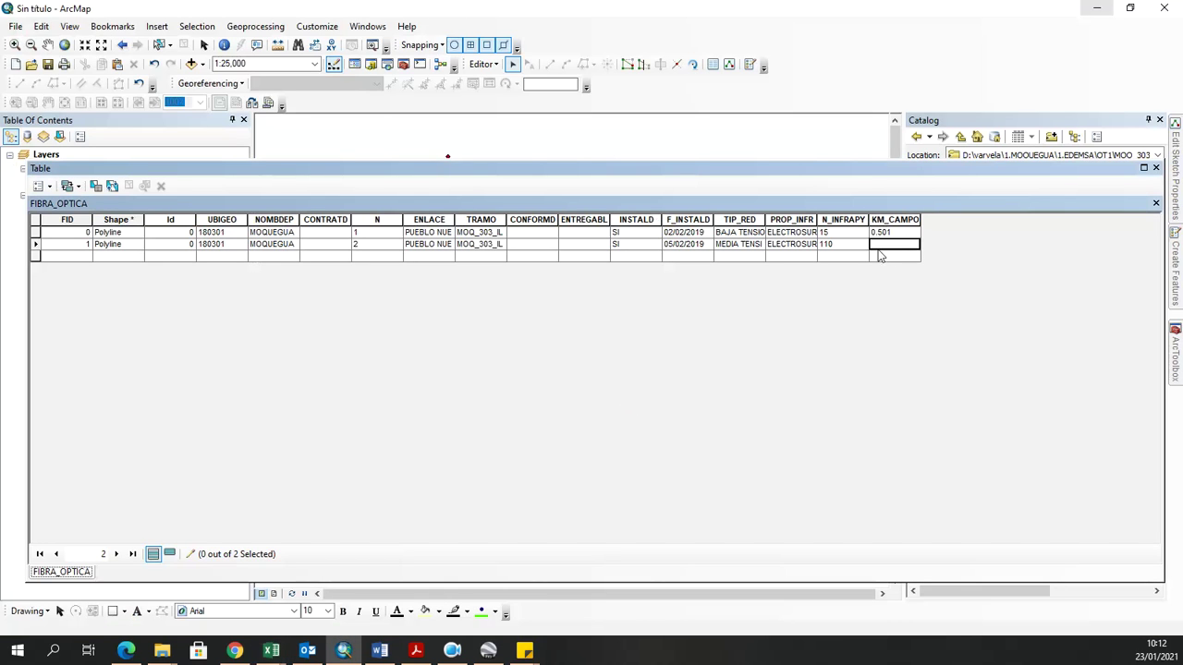
# In the Excel cartera, calculate the medium-voltage section's fiber length with =6314-501 in cell ER206, below the accumulated fiber column.
pyautogui.hotkey('alt', 'Tab')
pyautogui.click(637, 418)
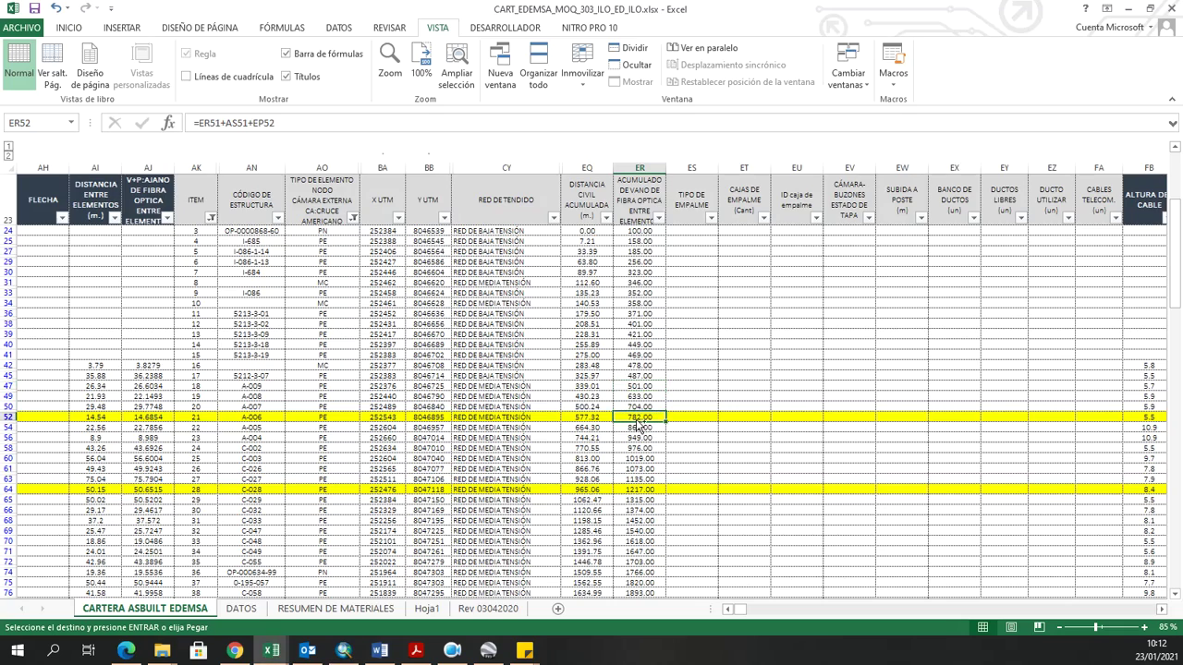
pyautogui.scroll(-20, 637, 425)
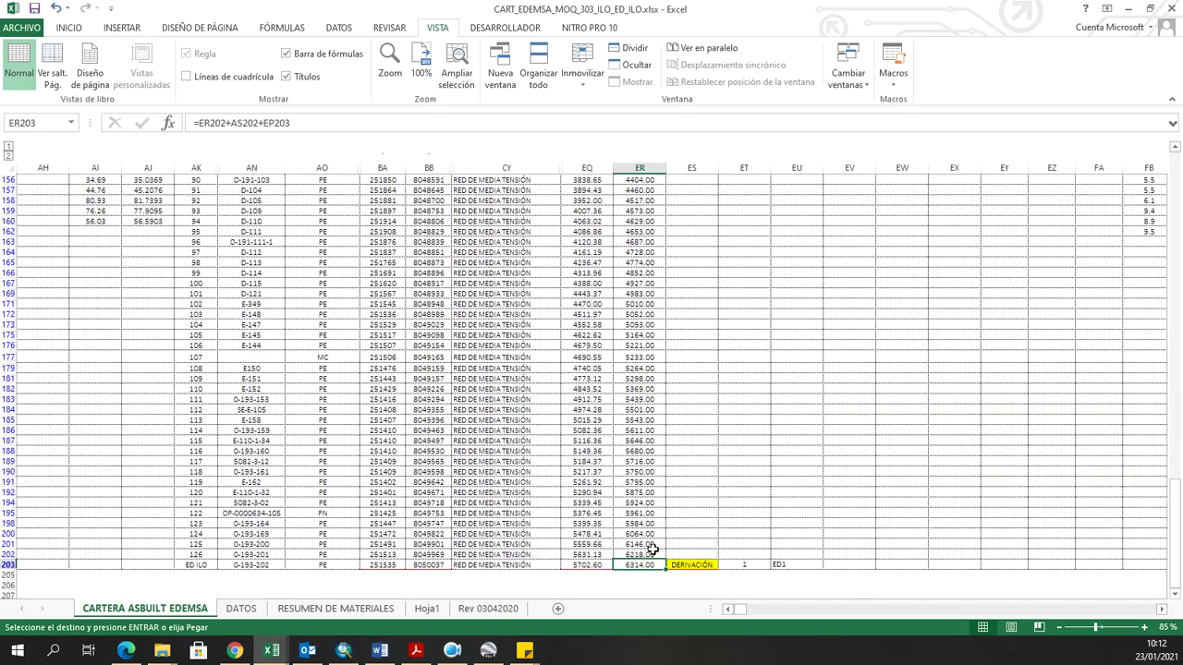
pyautogui.click(641, 584)
pyautogui.write('=6314-501')
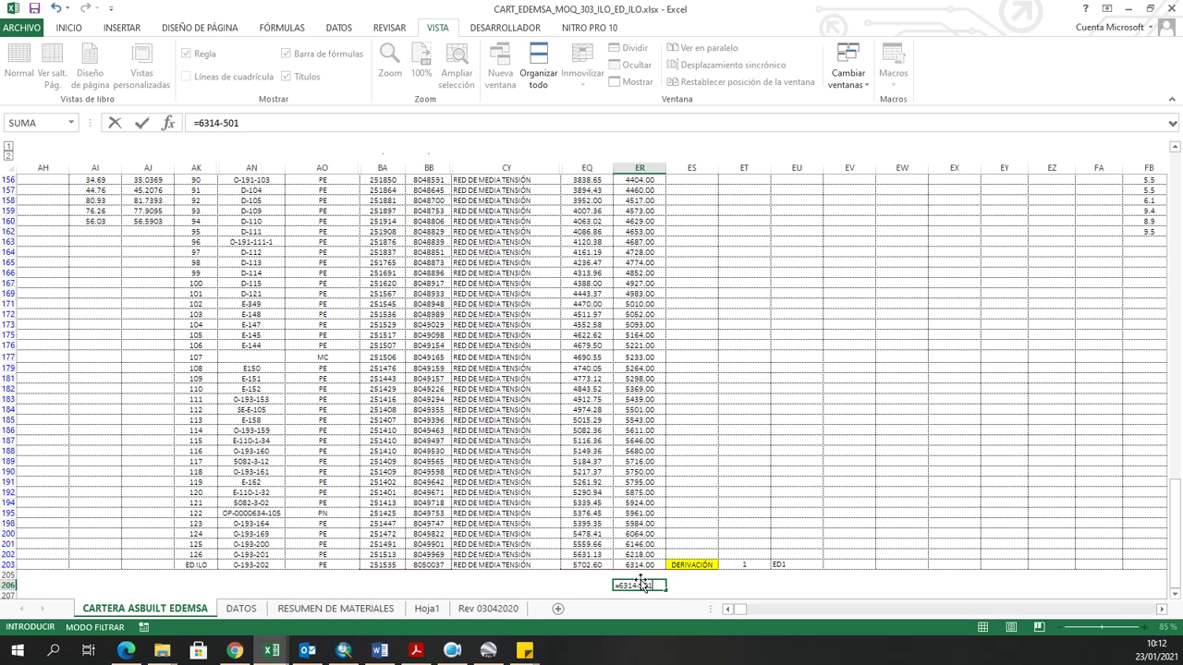
pyautogui.press('Return')
# Check the calculated length in Excel, enter 8.8013 as the second polyline's KM_CAMPO in ArcMap, and move the attribute table window.
pyautogui.hotkey('alt', 'Tab')
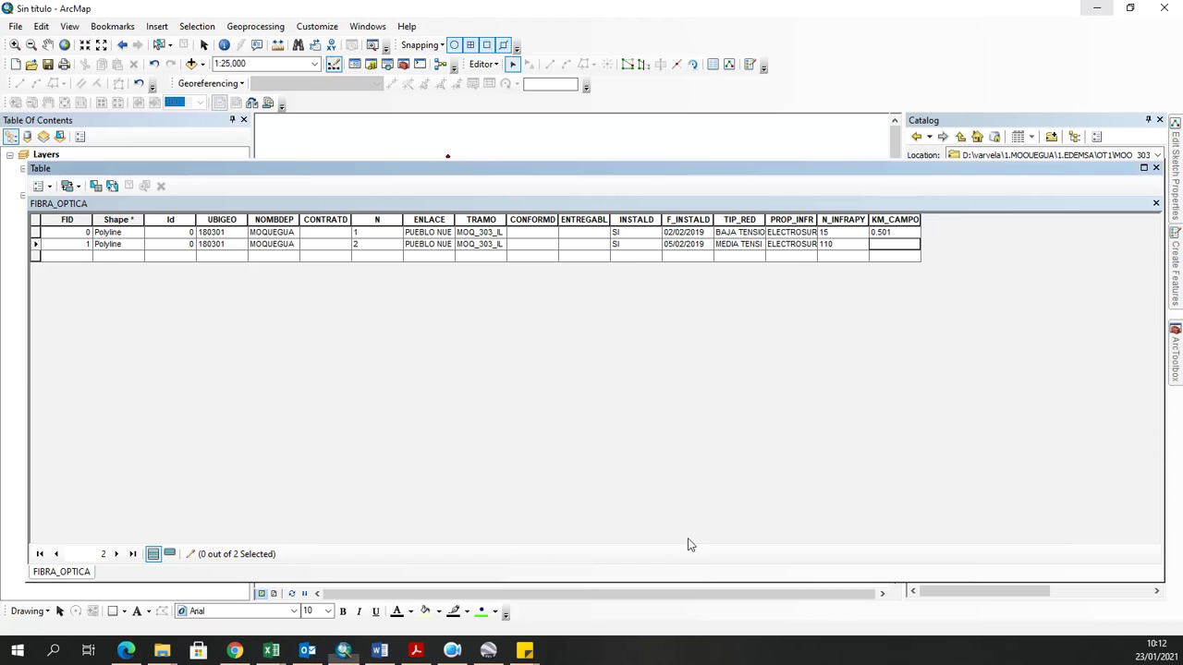
pyautogui.hotkey('alt', 'Tab')
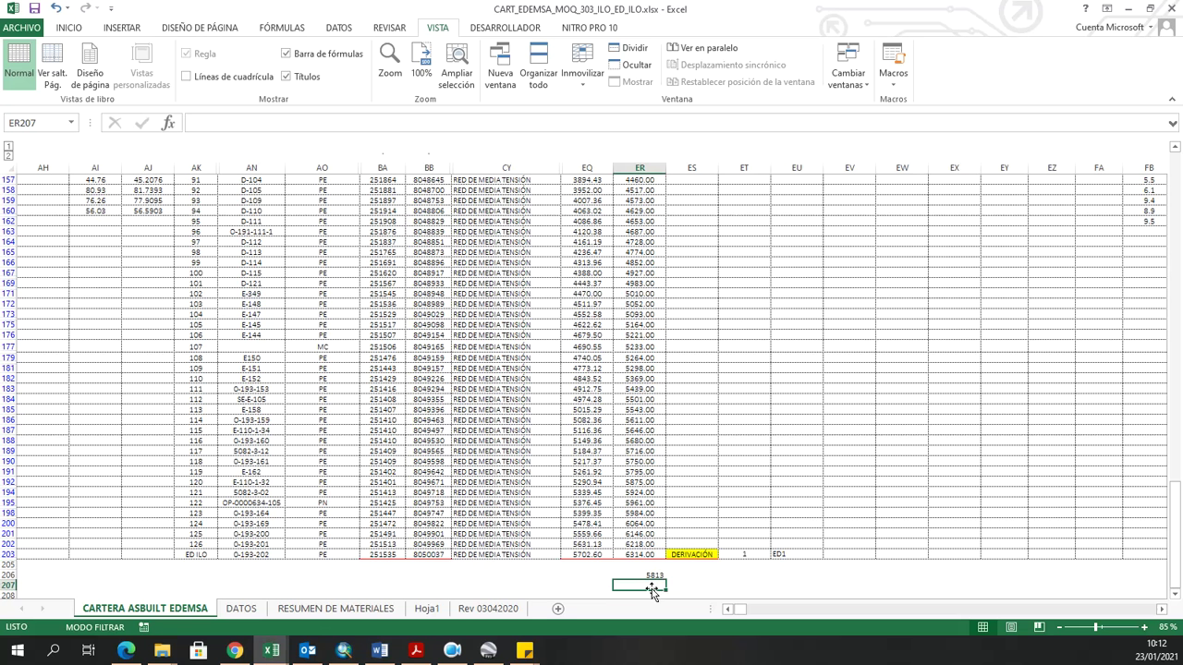
pyautogui.hotkey('alt', 'Tab')
pyautogui.click(887, 244)
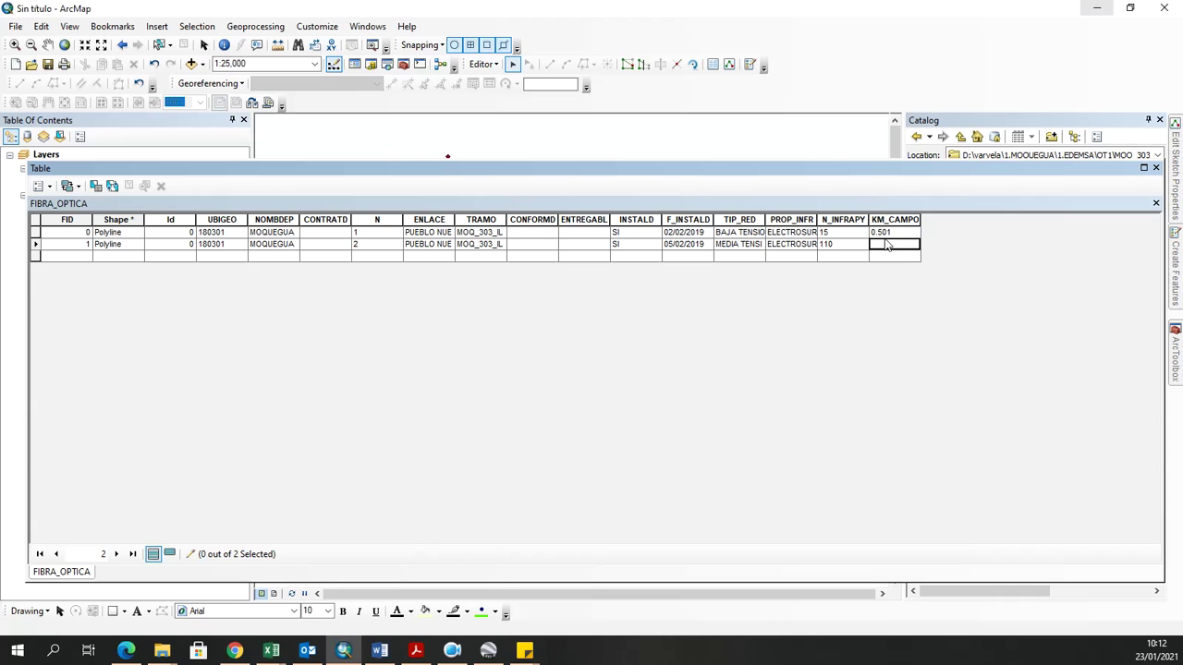
pyautogui.write('5')
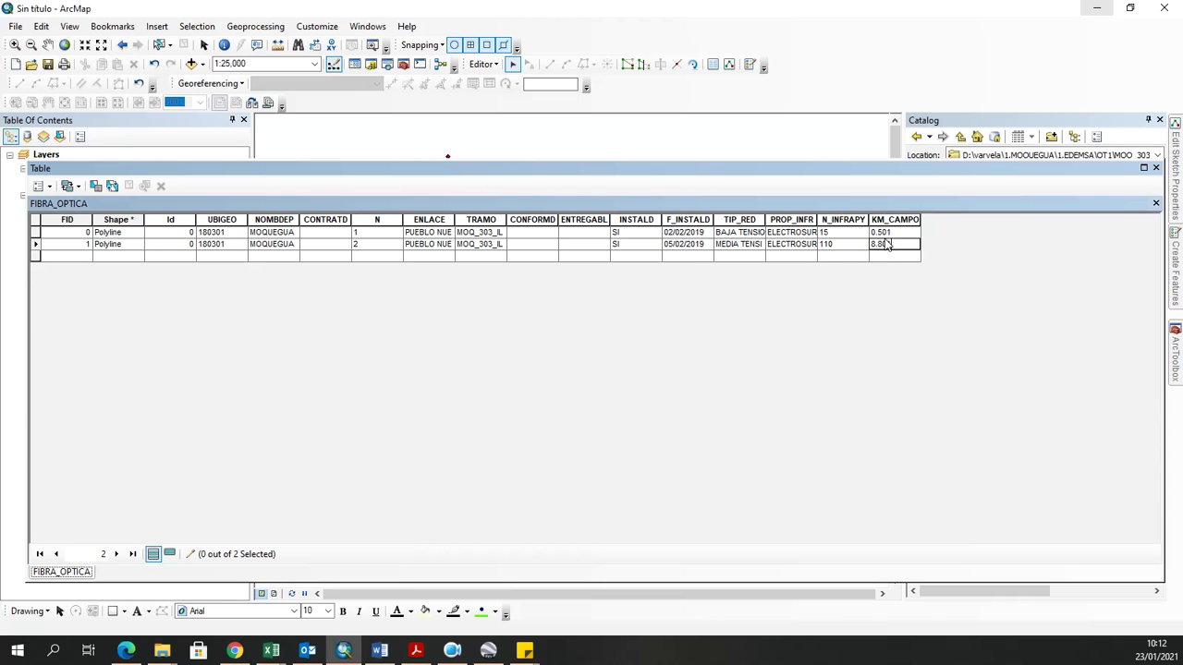
pyautogui.press('Return')
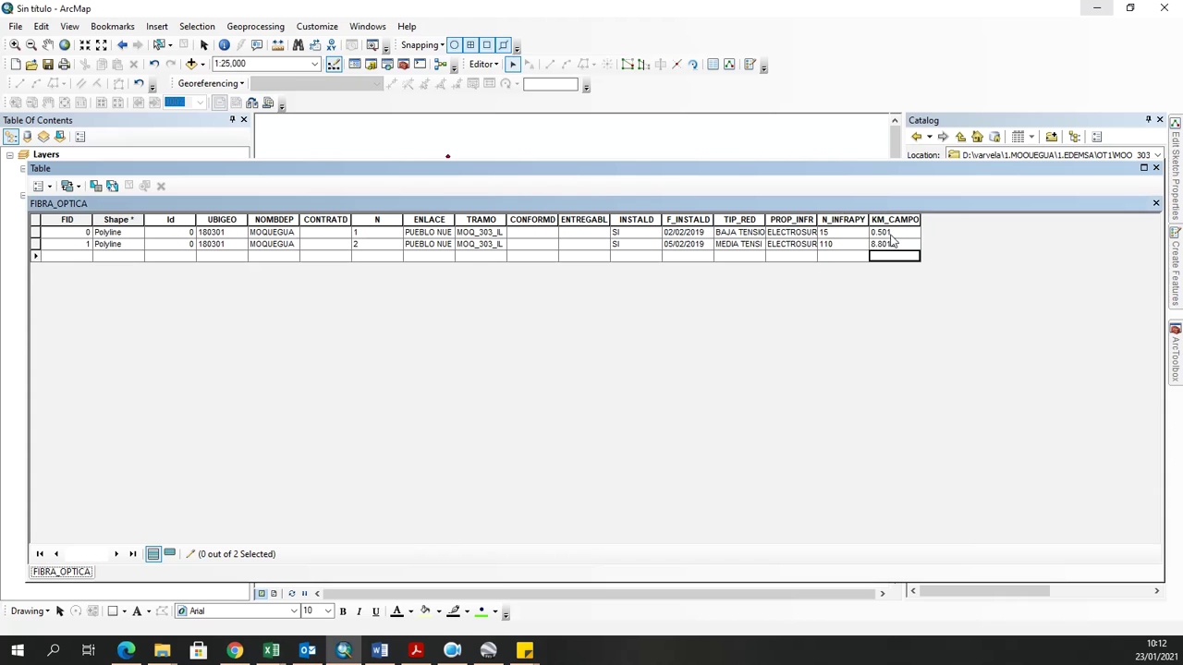
pyautogui.click(821, 257)
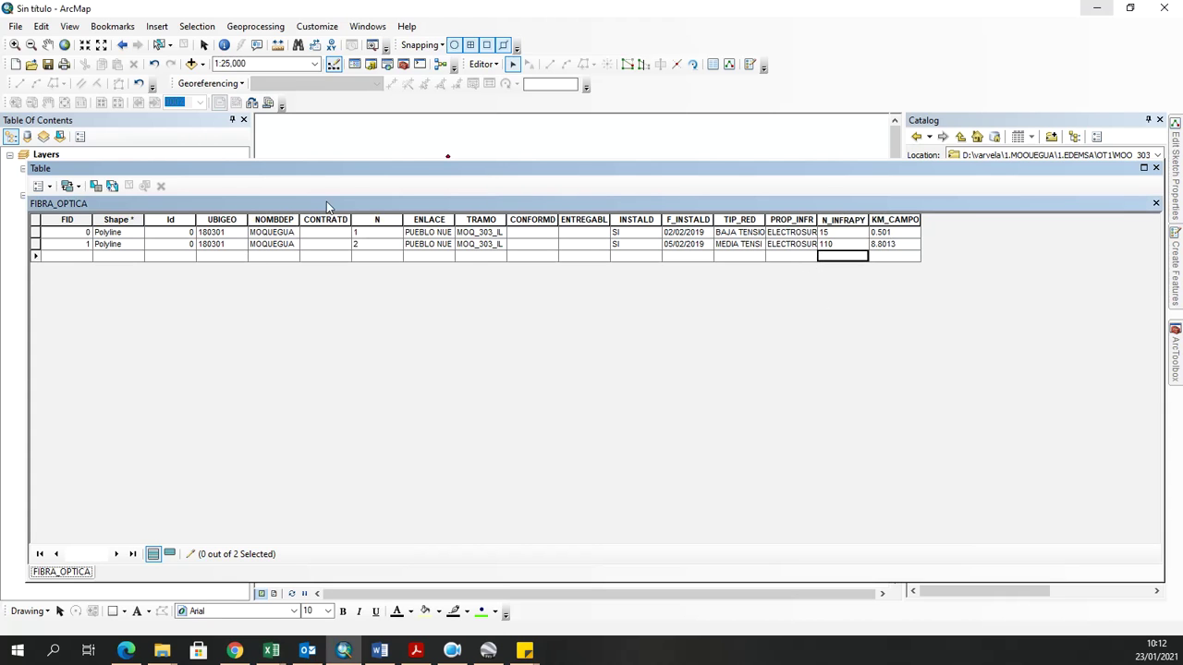
pyautogui.moveTo(259, 169); pyautogui.dragTo(311, 157)
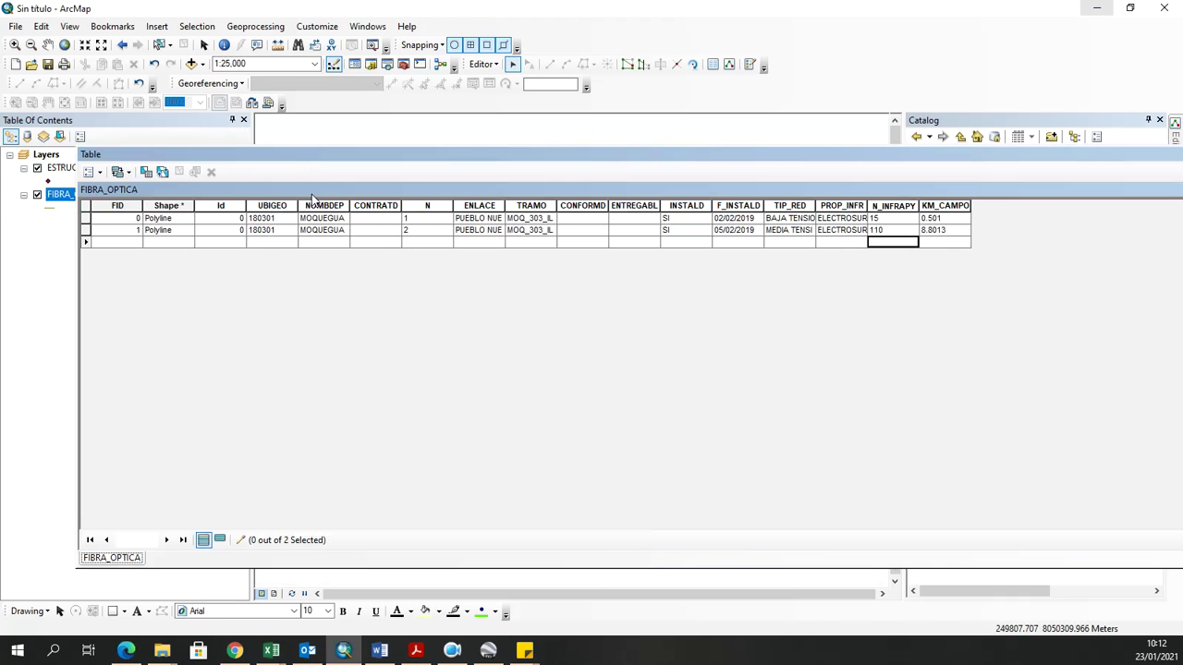